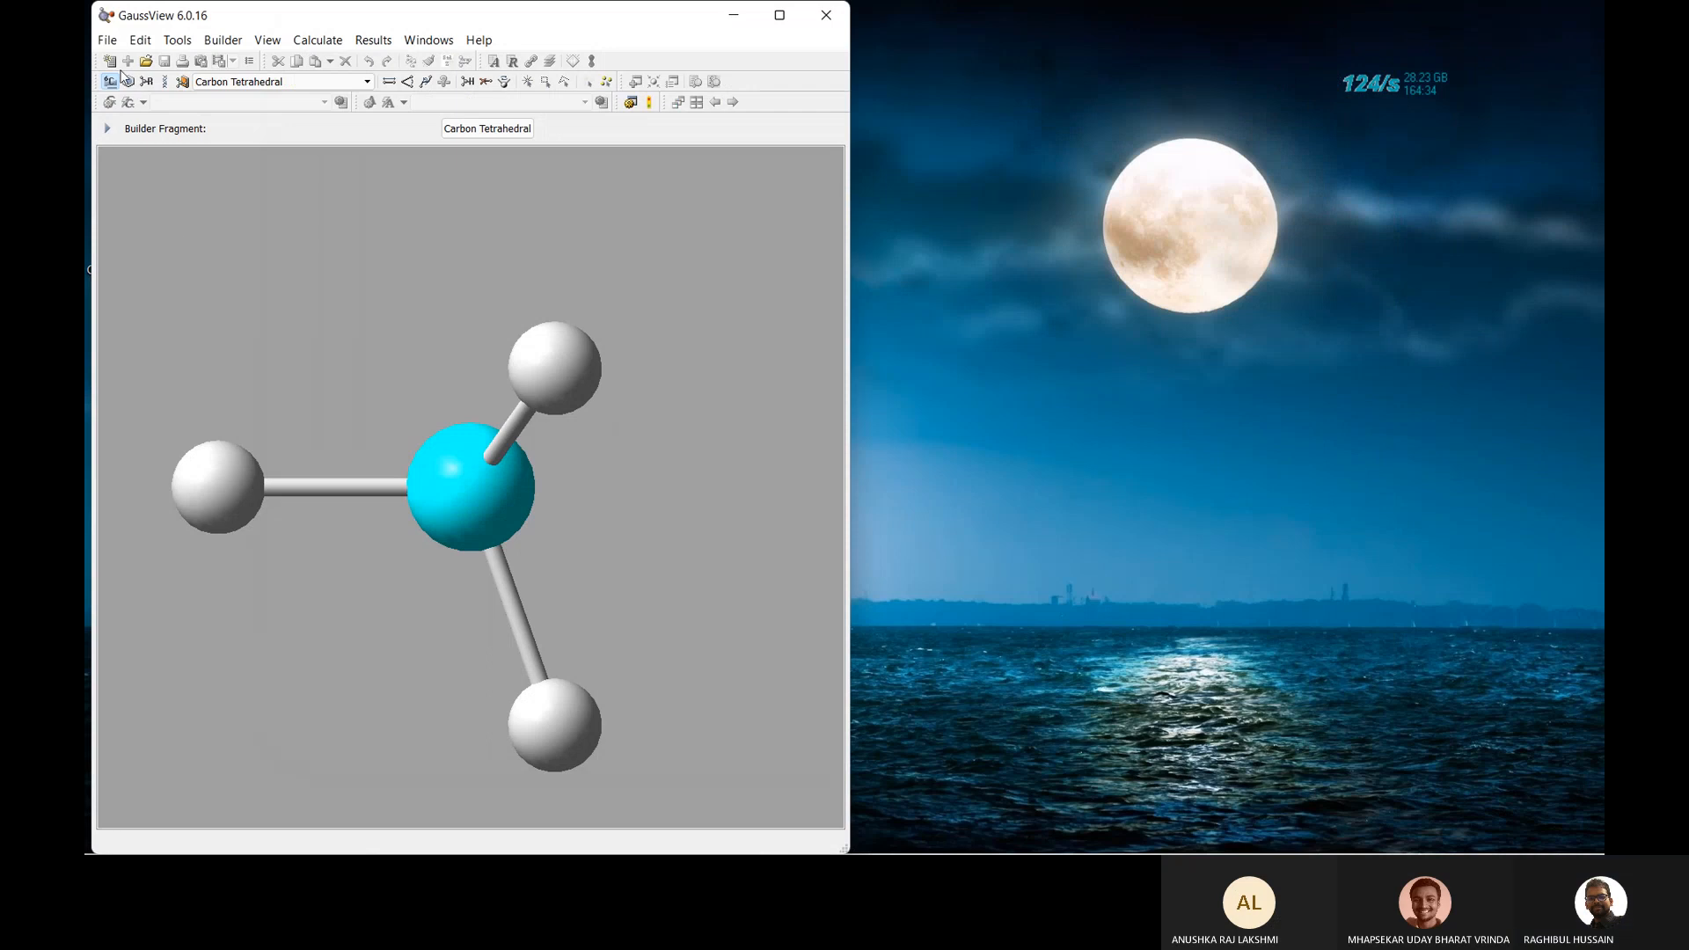
# Create a new molecule group window, snap it to the right half and GaussView to the left.
pyautogui.click(107, 40)
pyautogui.click(144, 65)
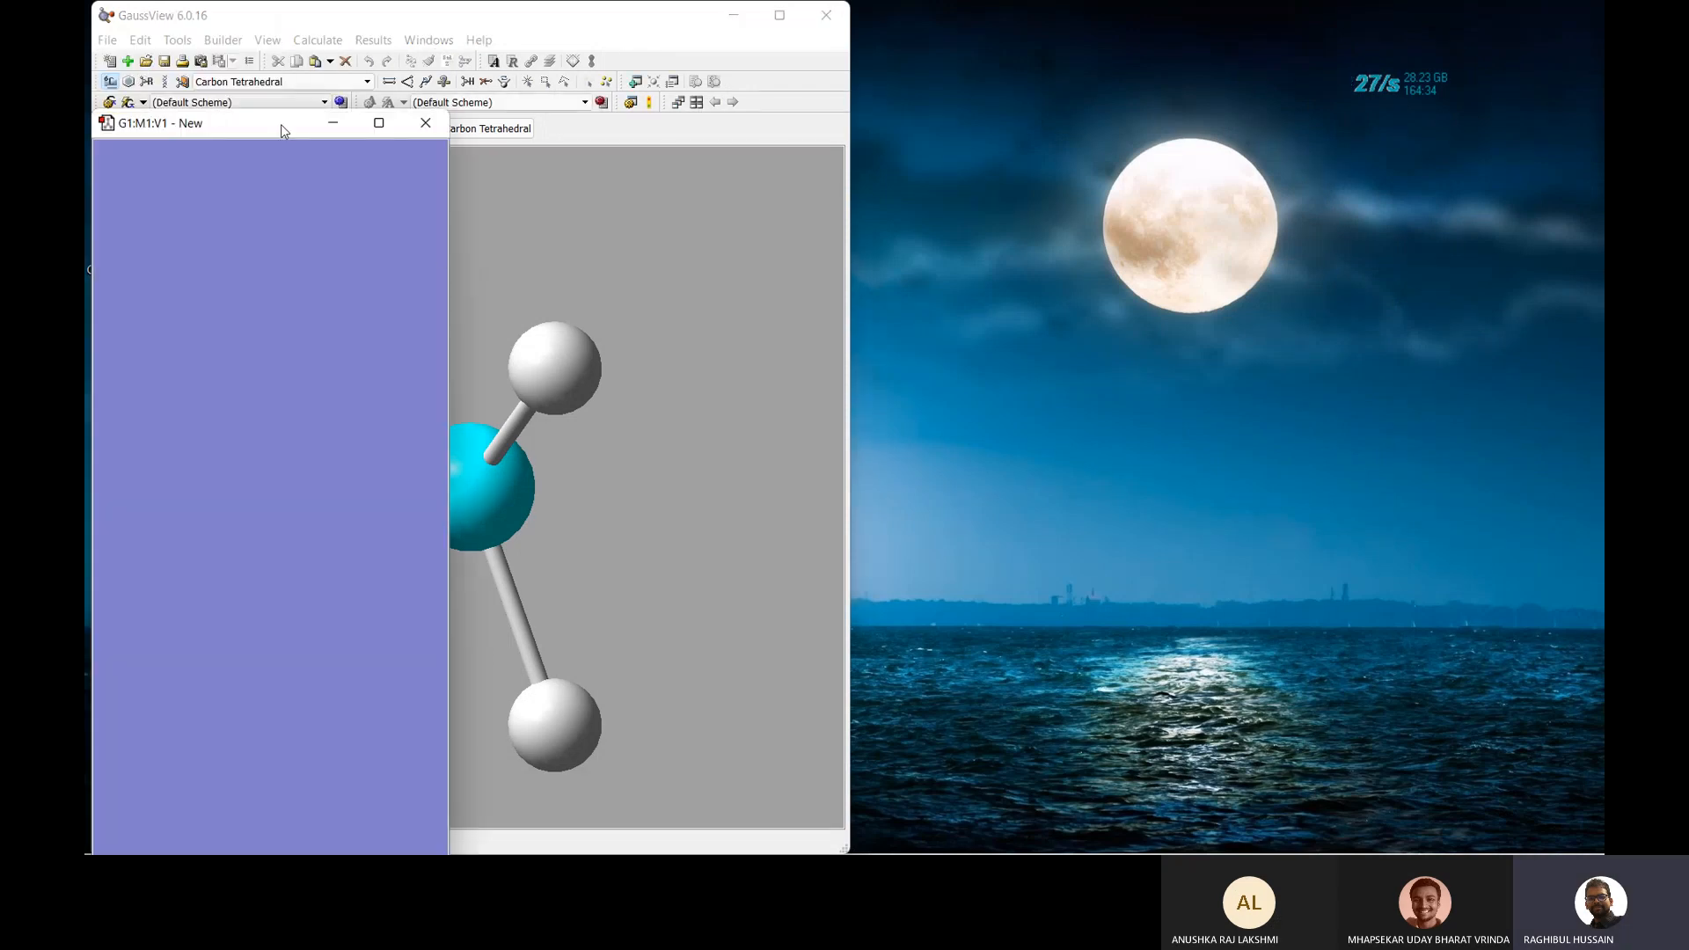
pyautogui.moveTo(281, 125); pyautogui.dragTo(1086, 33)
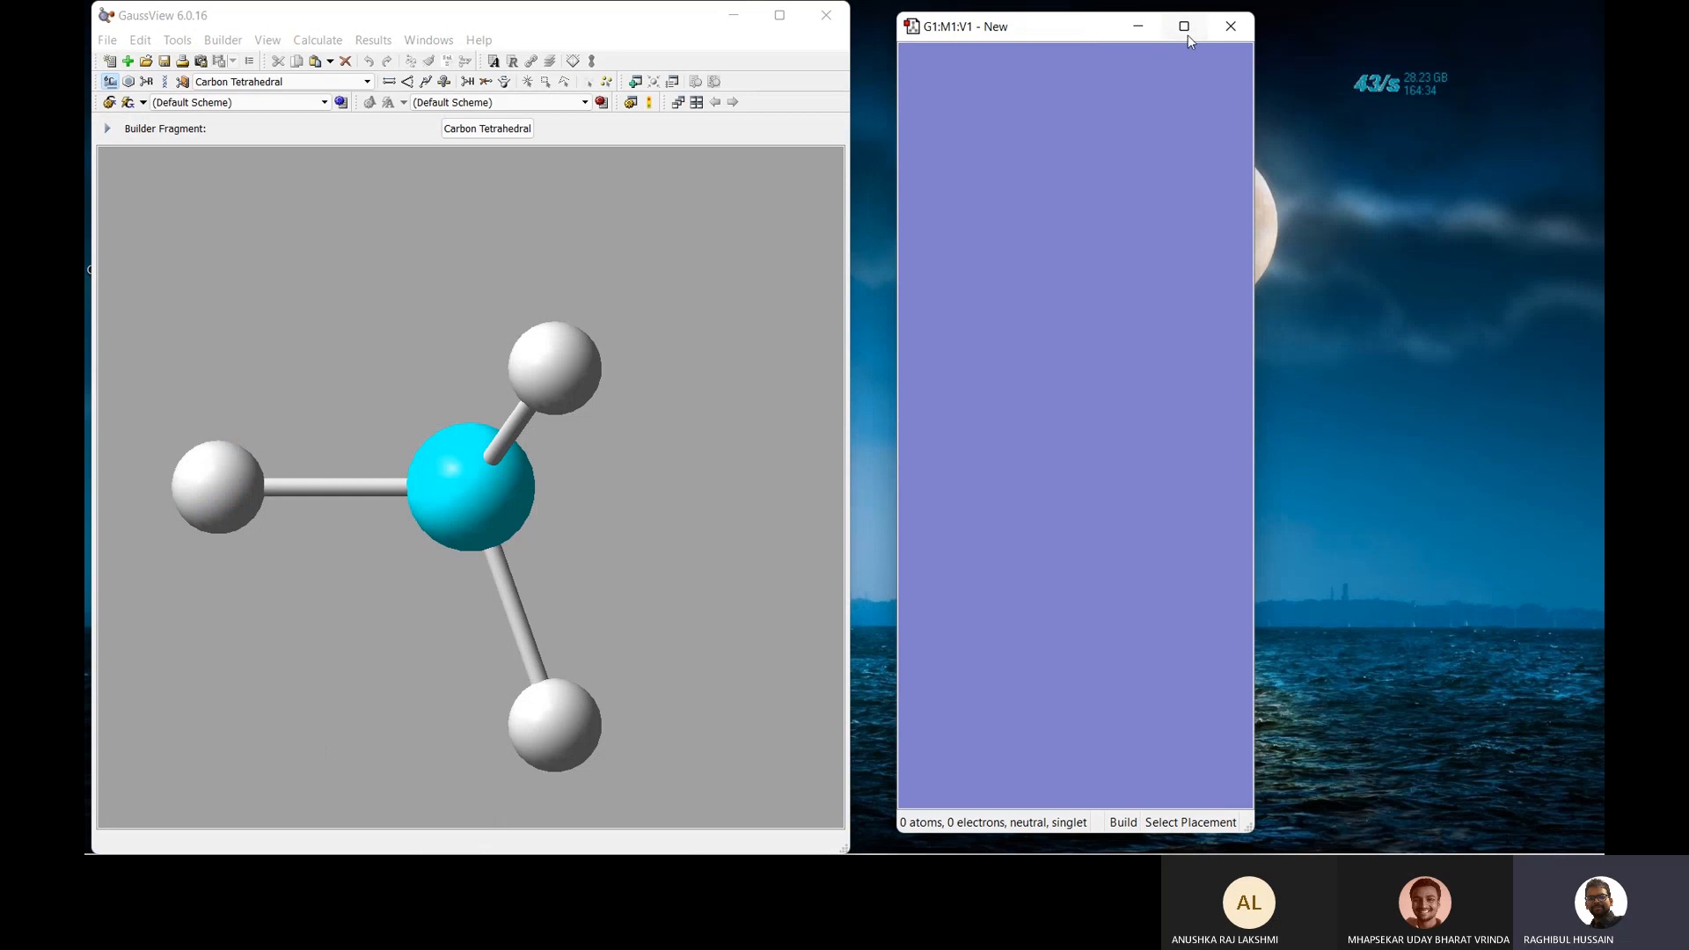
pyautogui.click(1186, 32)
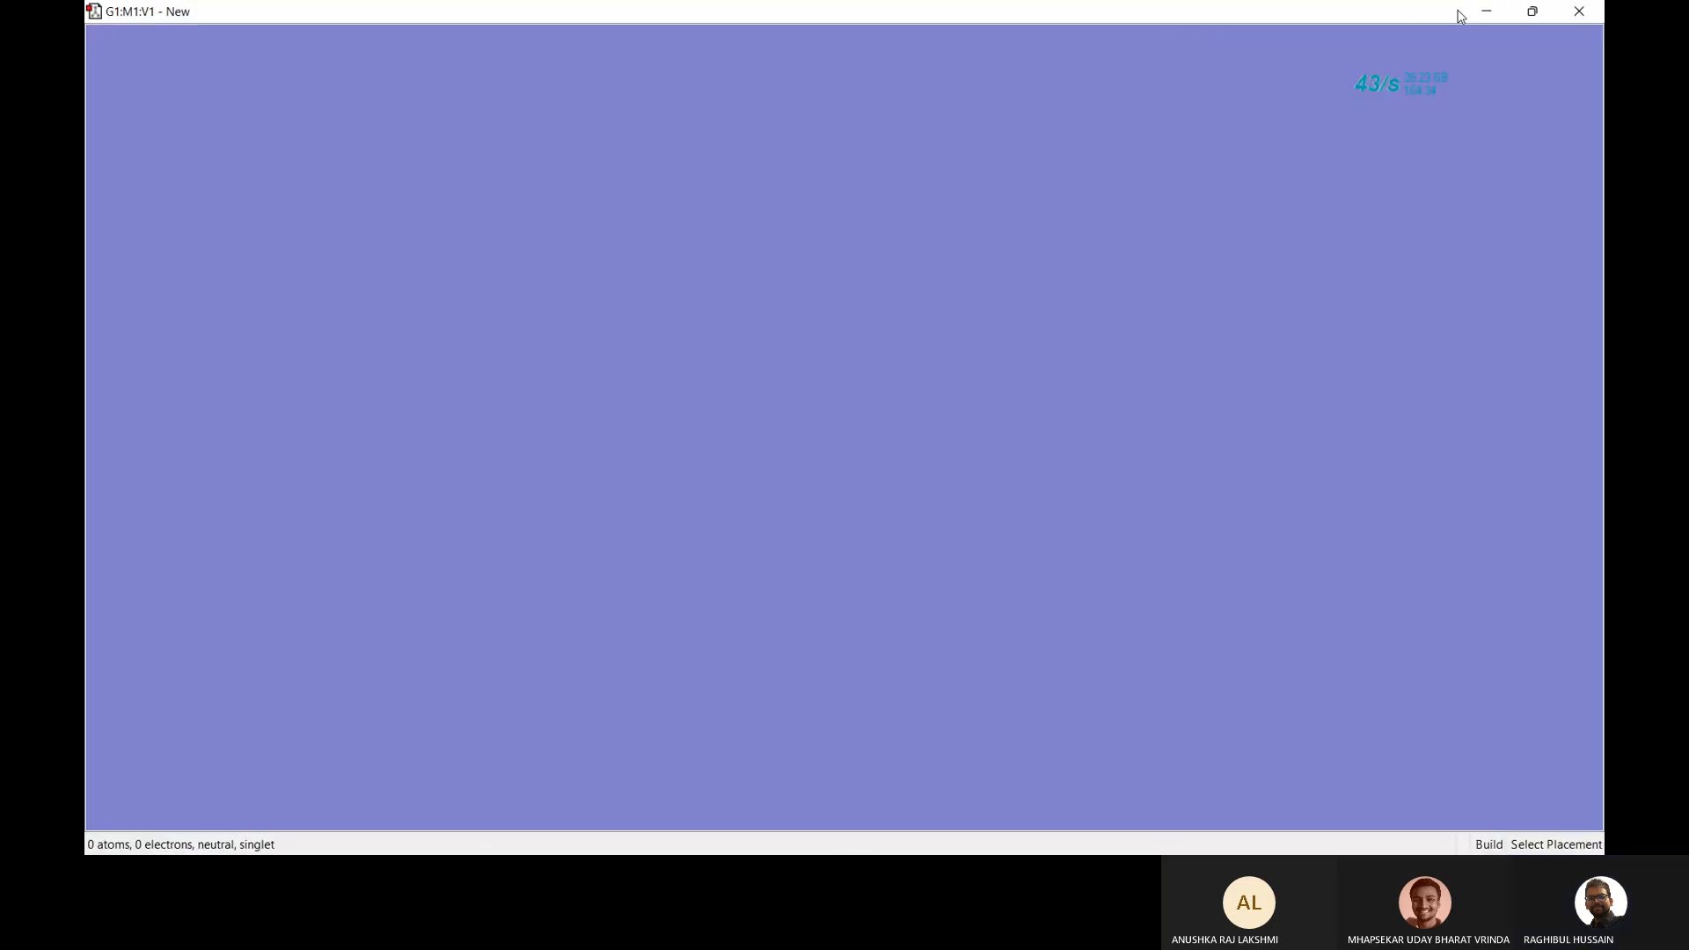
pyautogui.moveTo(1349, 12); pyautogui.dragTo(1603, 157)
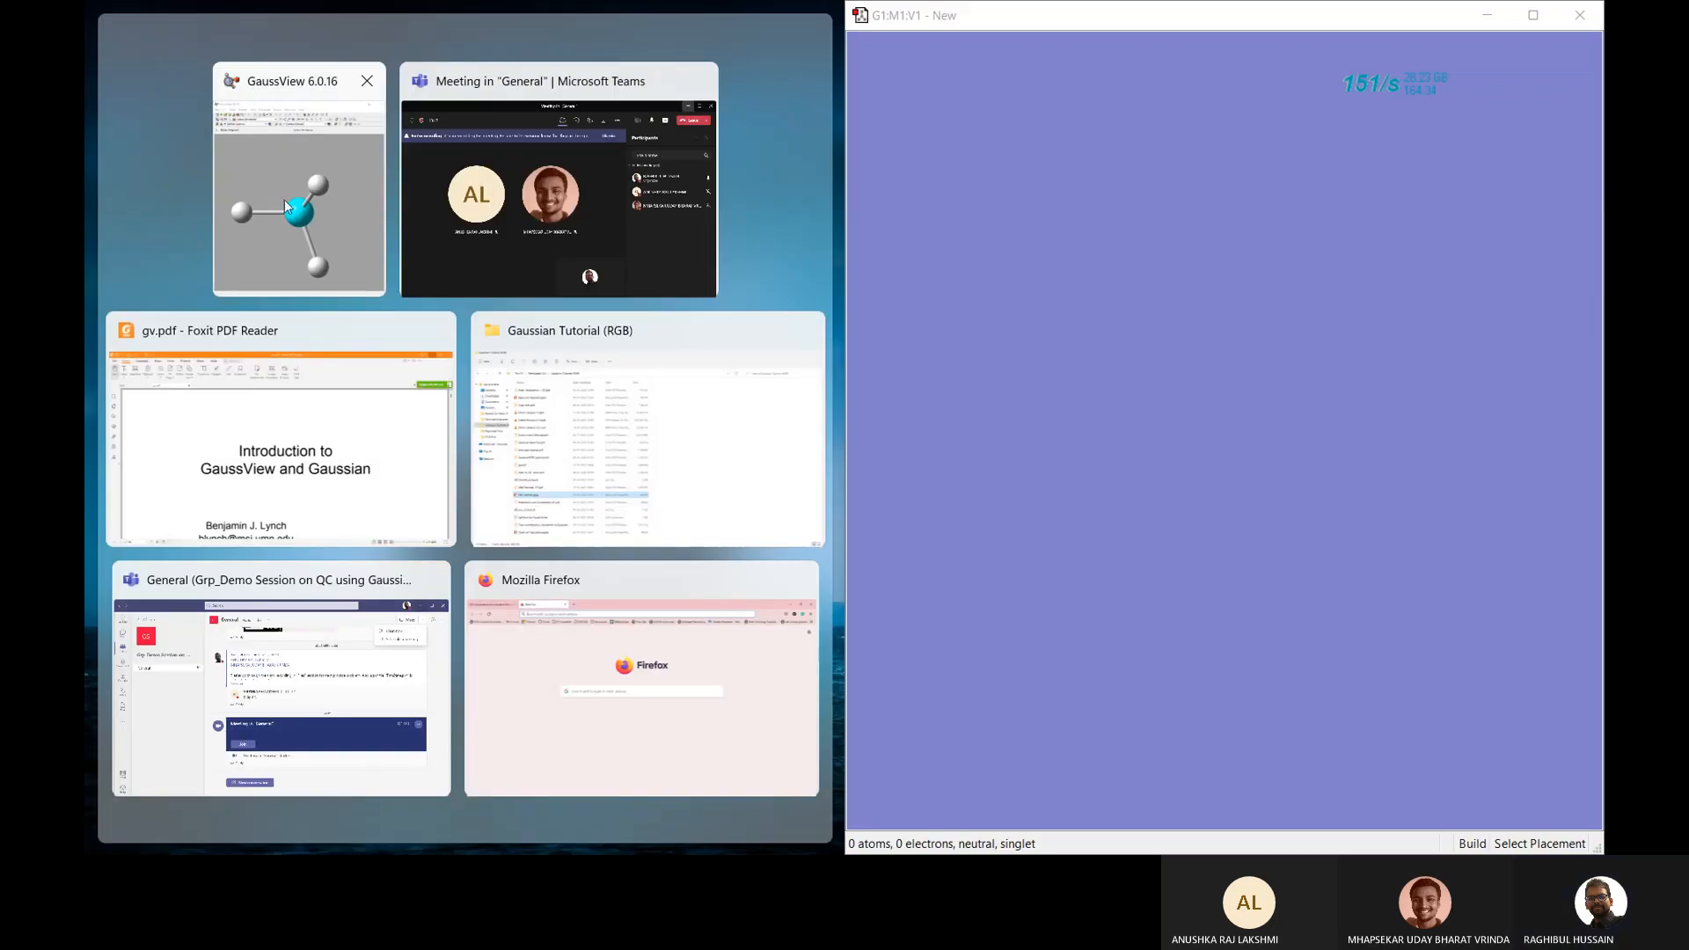
pyautogui.click(283, 199)
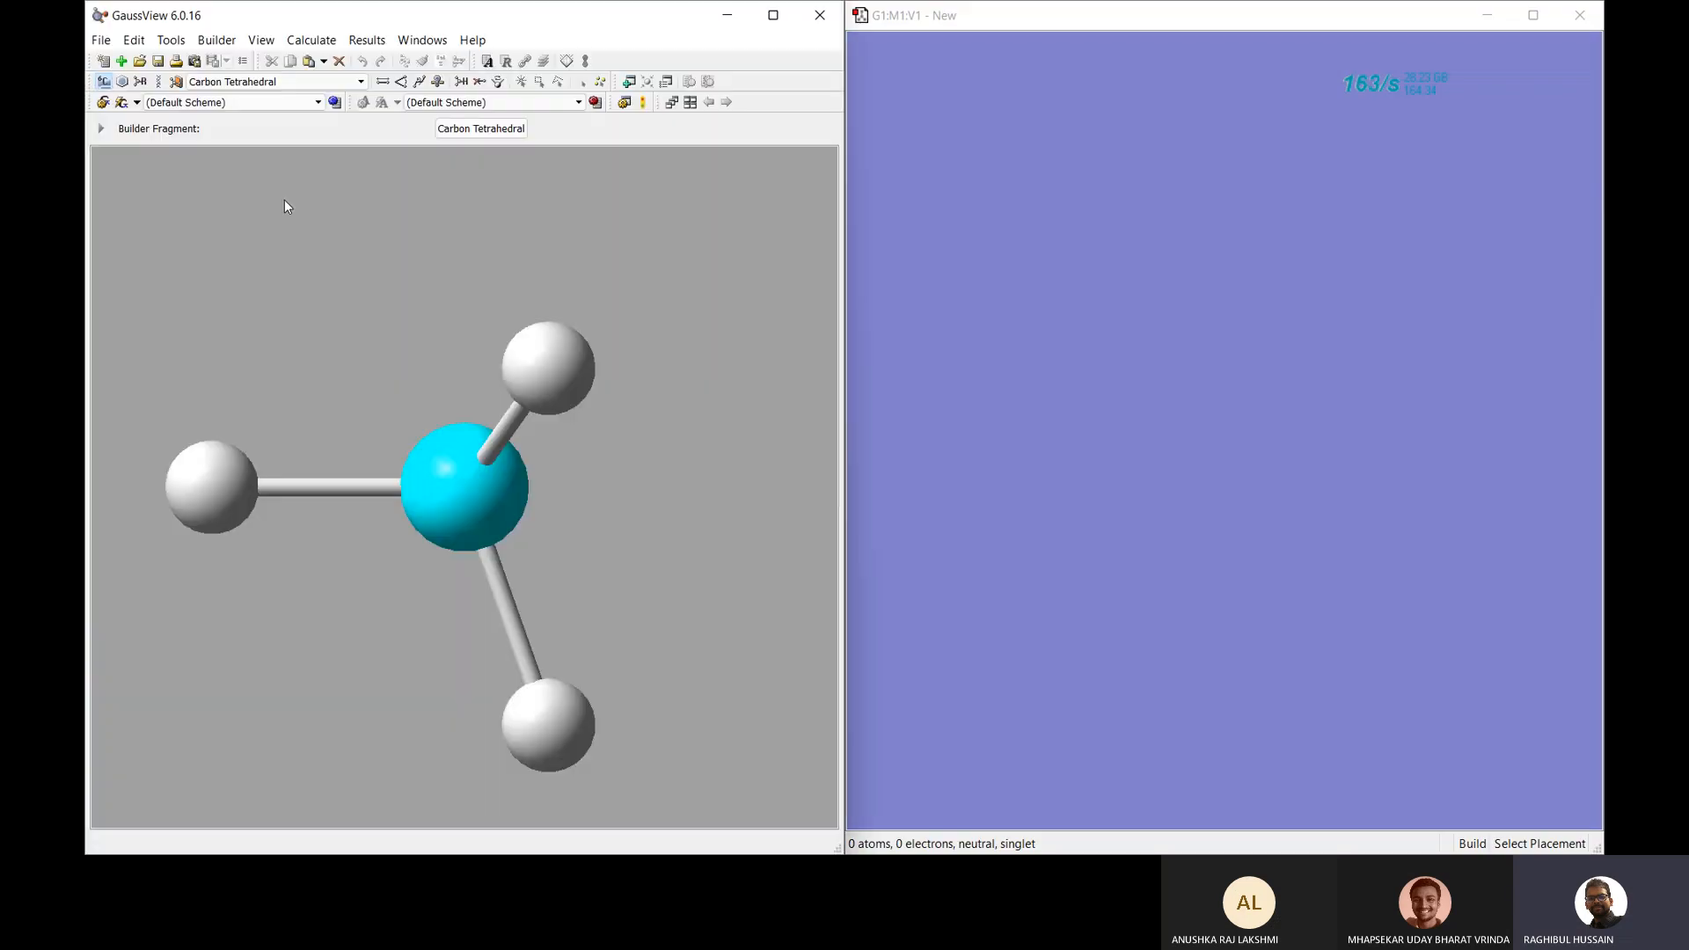
# Place a benzene ring in the empty window, then set a lone Cl atom as the building fragment.
pyautogui.click(123, 82)
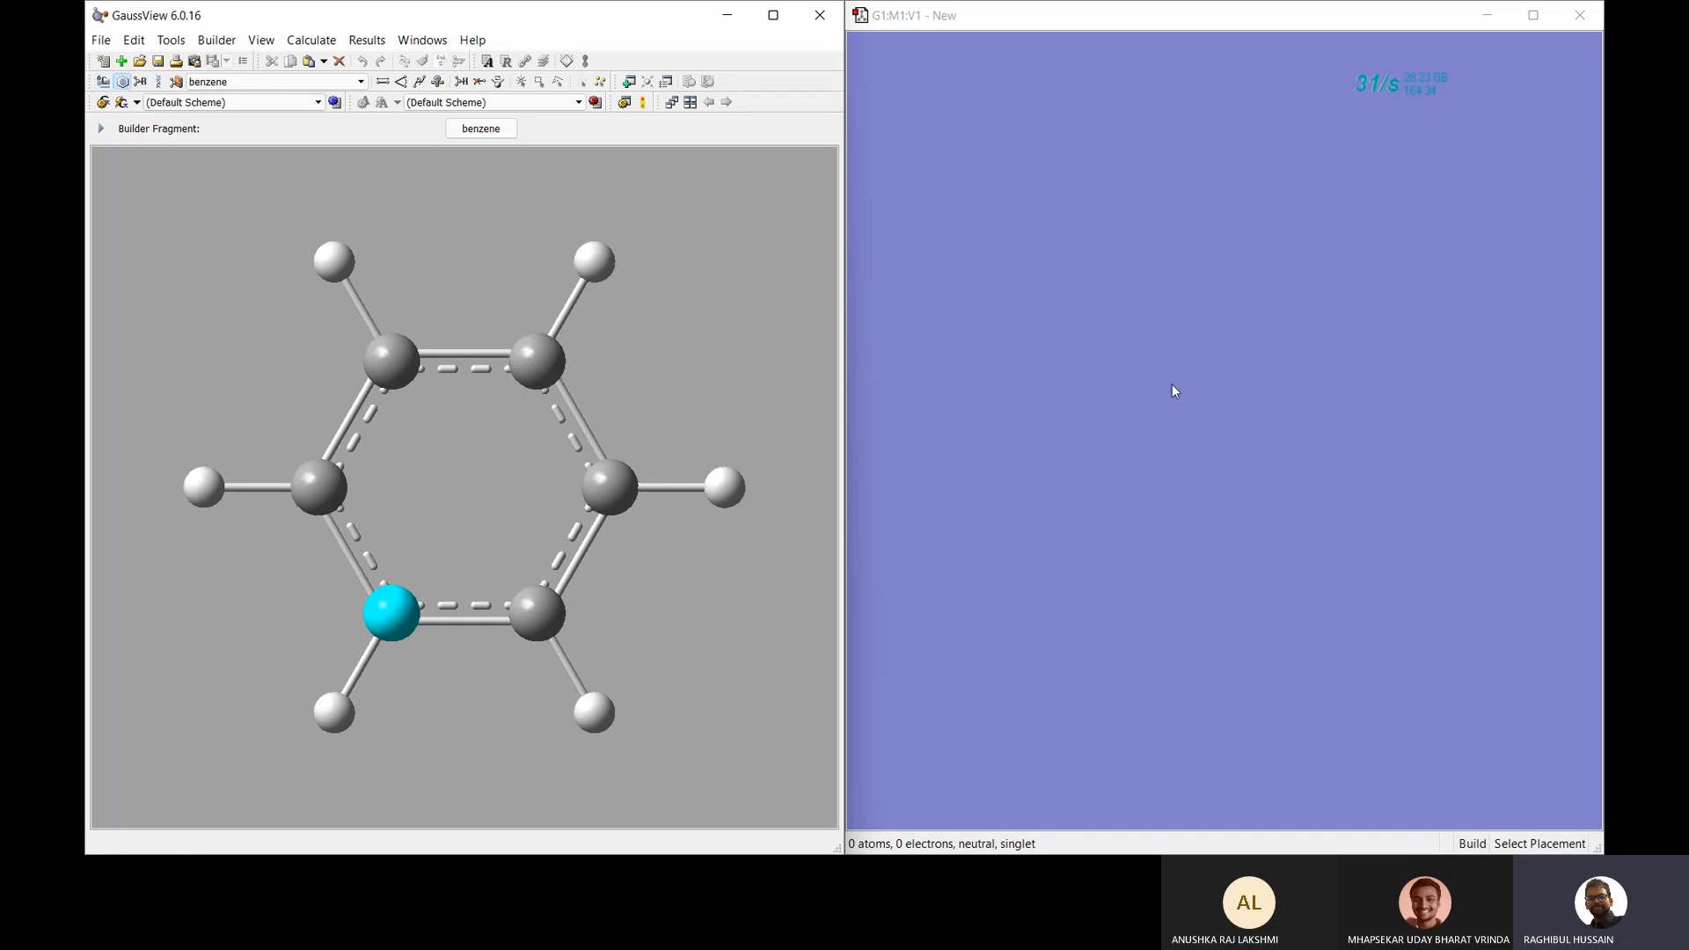
pyautogui.click(1268, 365)
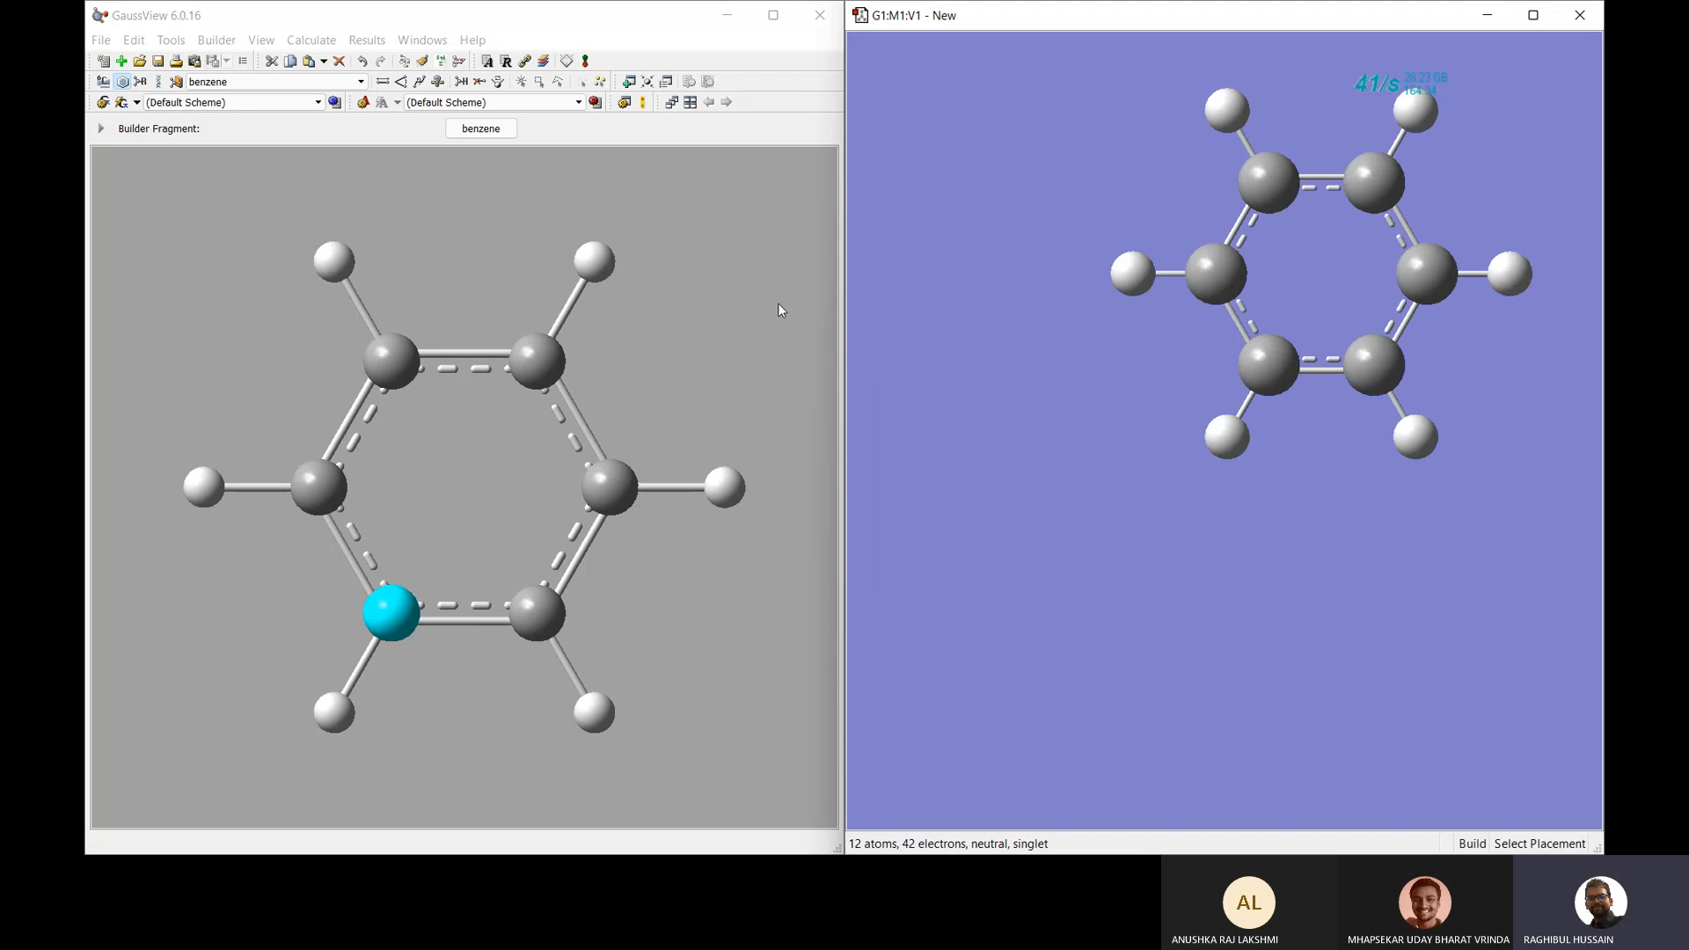
pyautogui.click(104, 82)
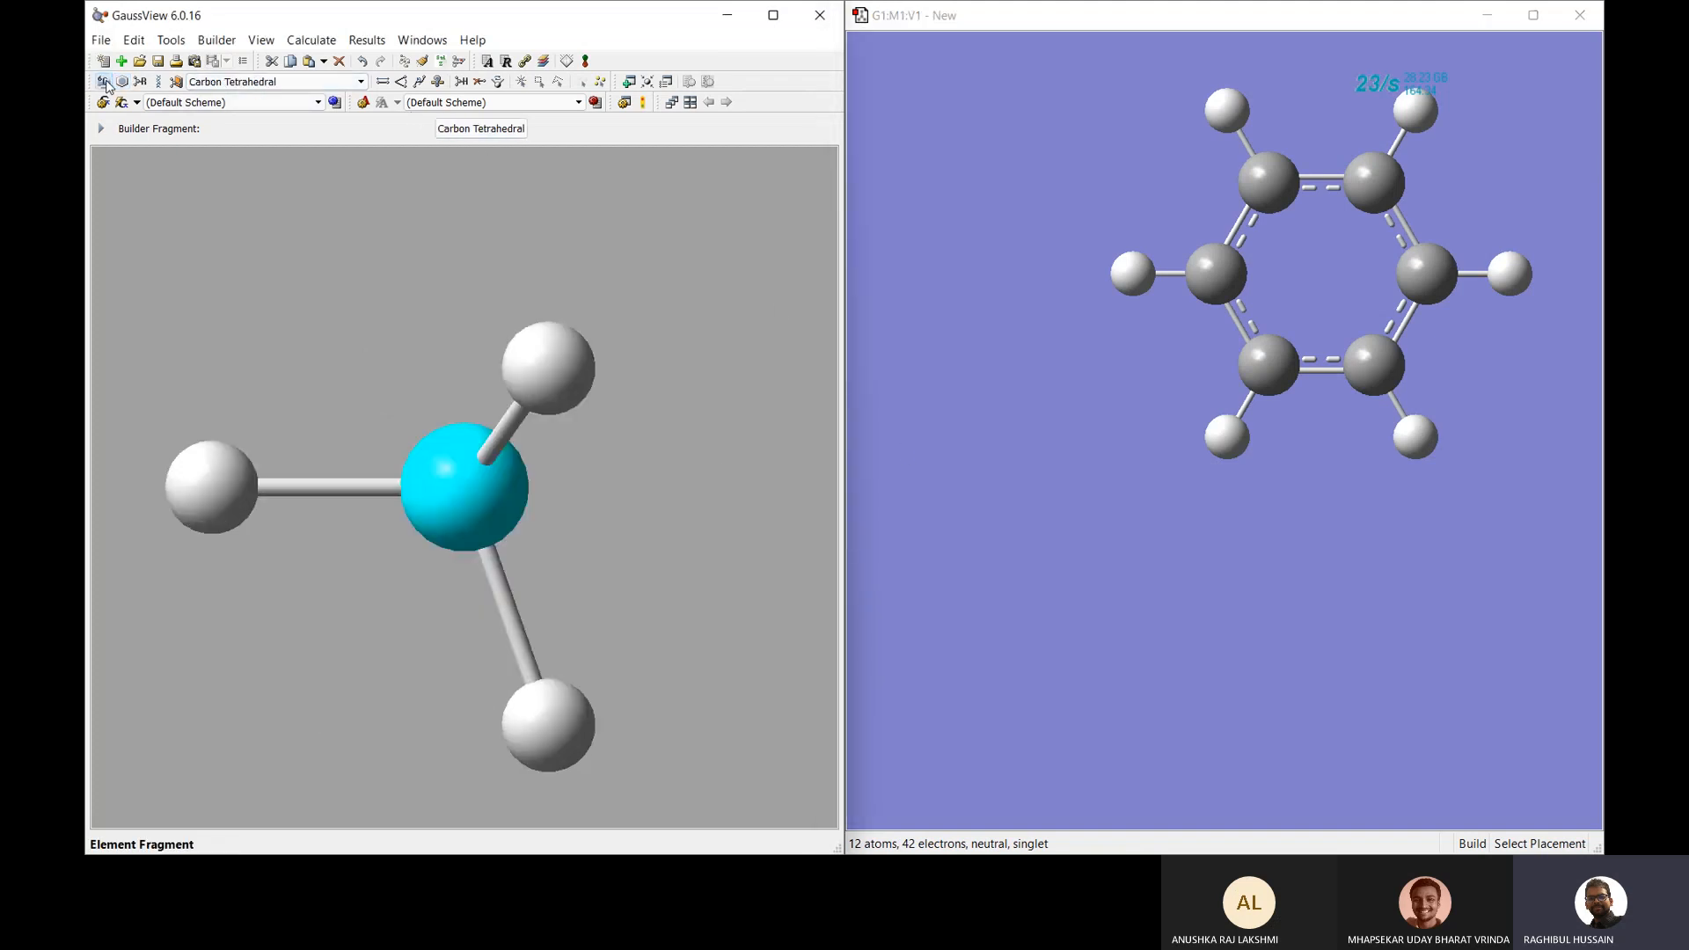
pyautogui.click(483, 129)
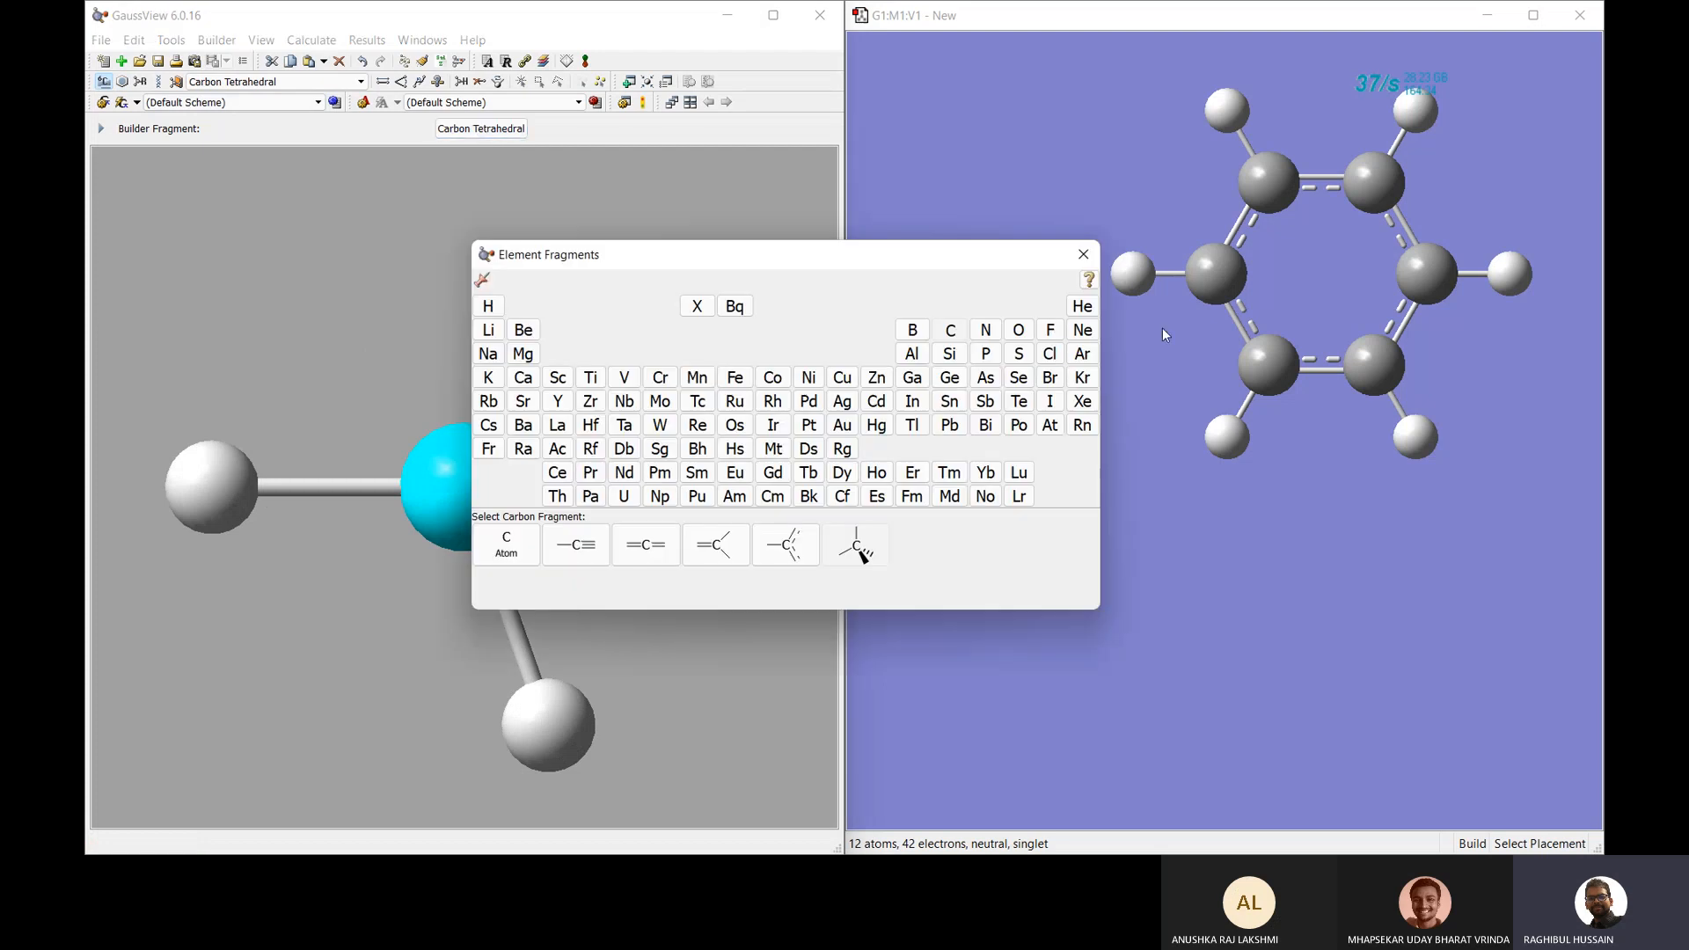
pyautogui.click(1050, 356)
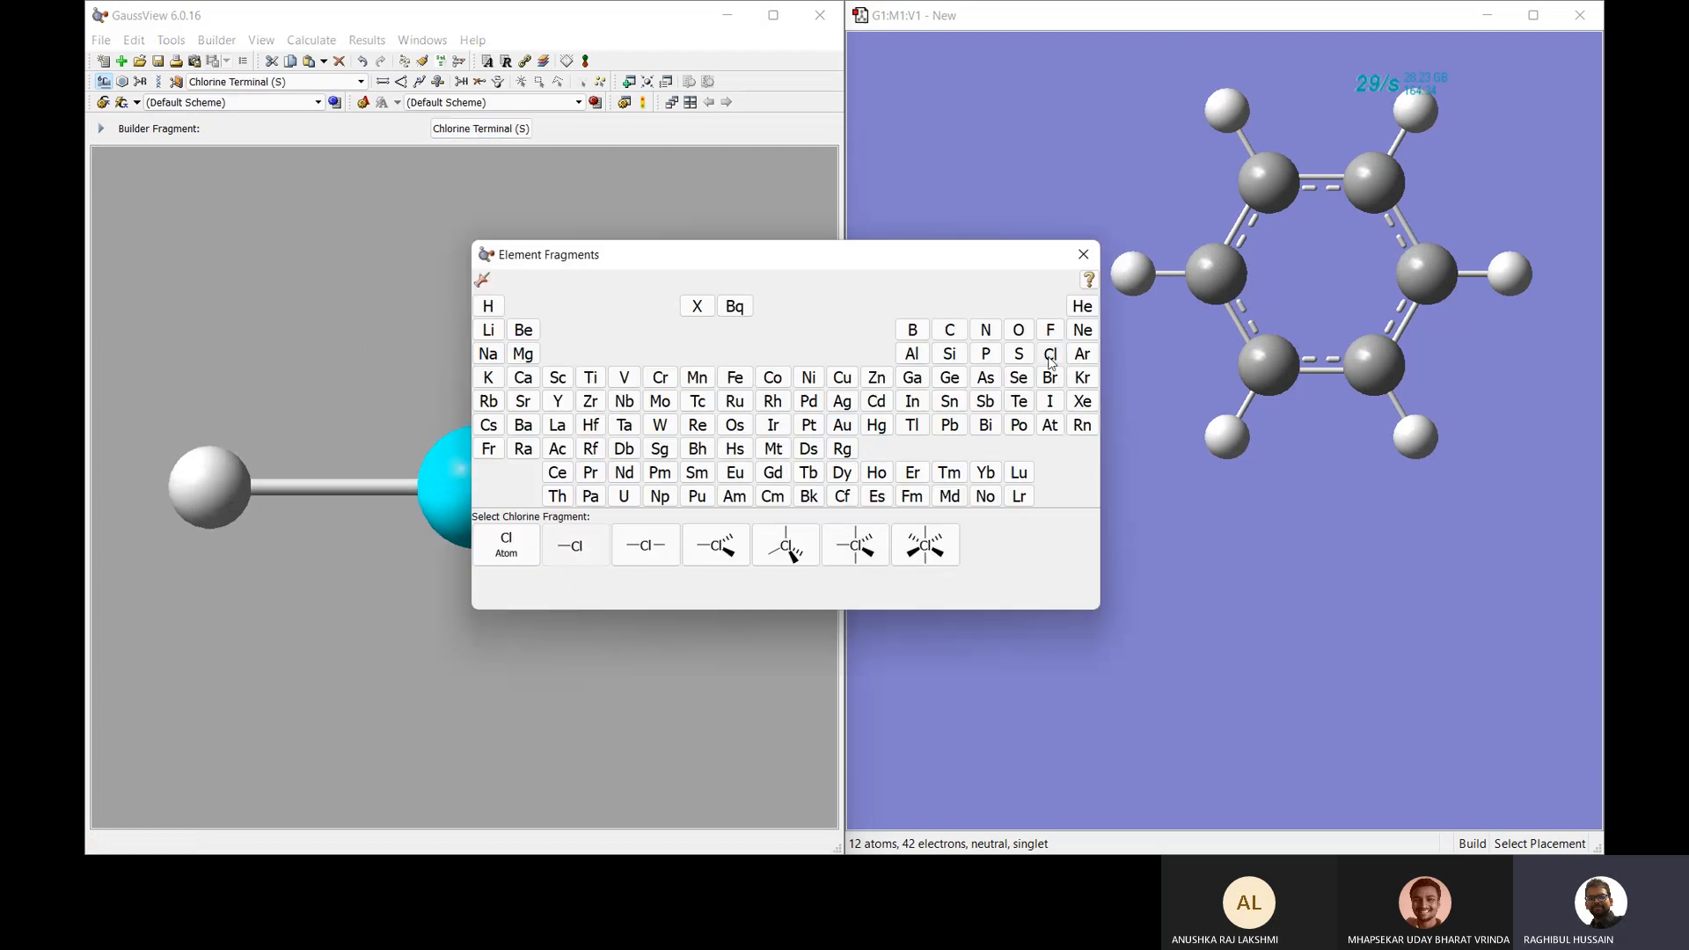
pyautogui.click(506, 560)
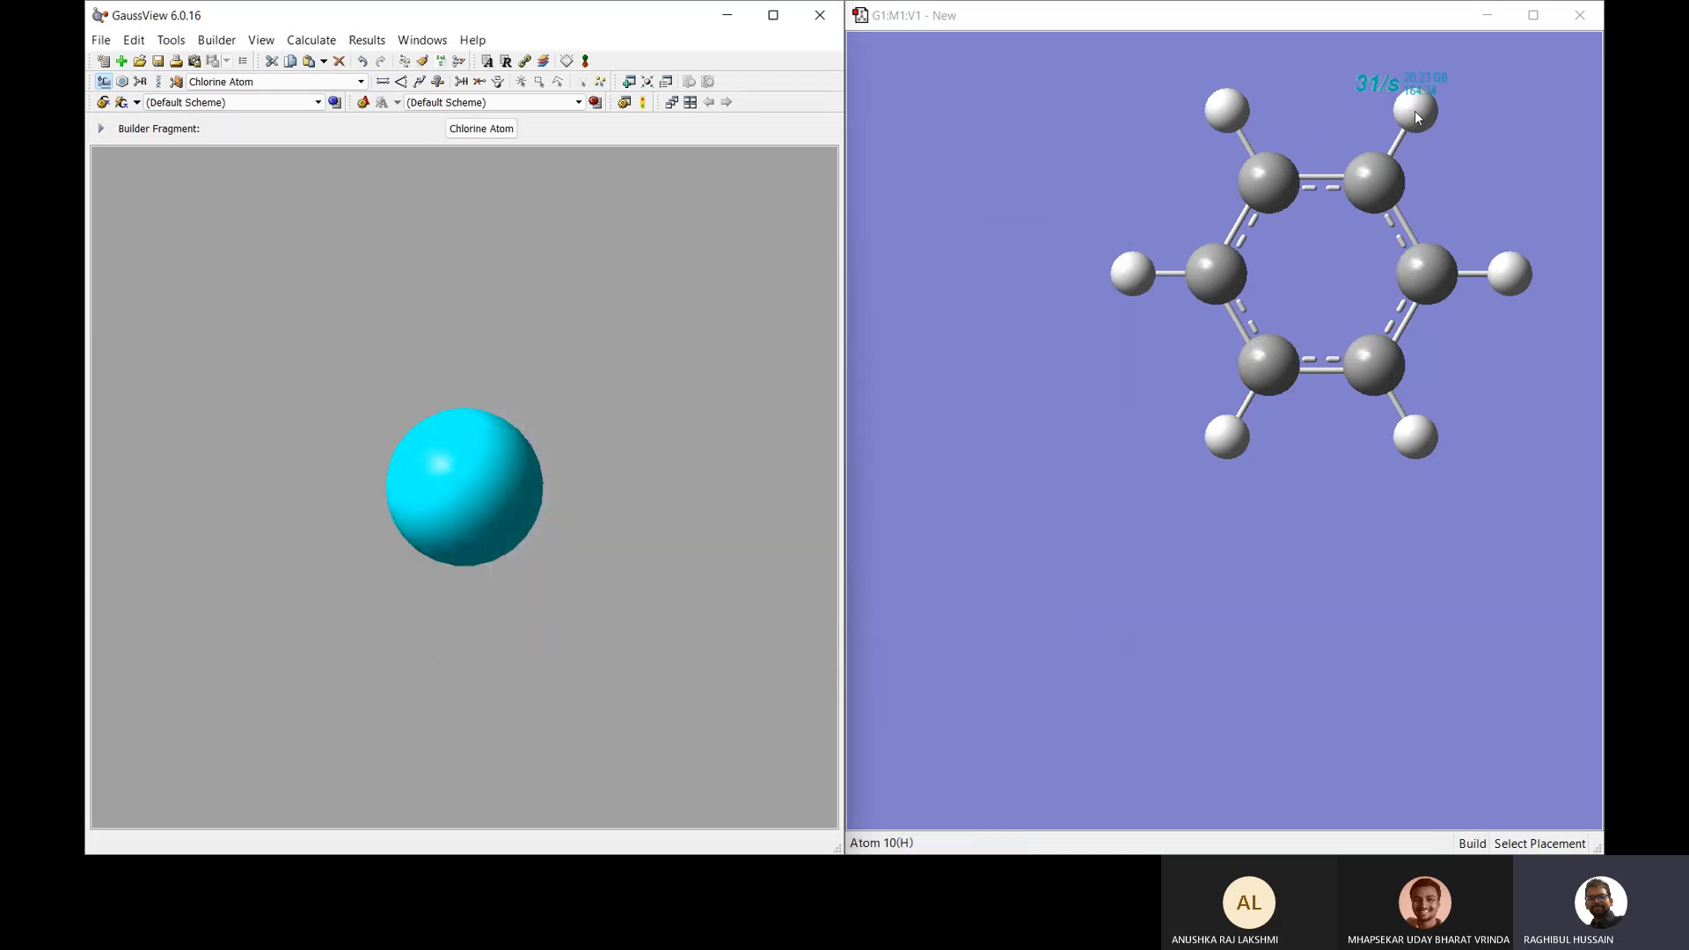
# Swap the top-right ring hydrogen for chlorine, then rotate and shift the chlorobenzene to inspect it.
pyautogui.click(1415, 109)
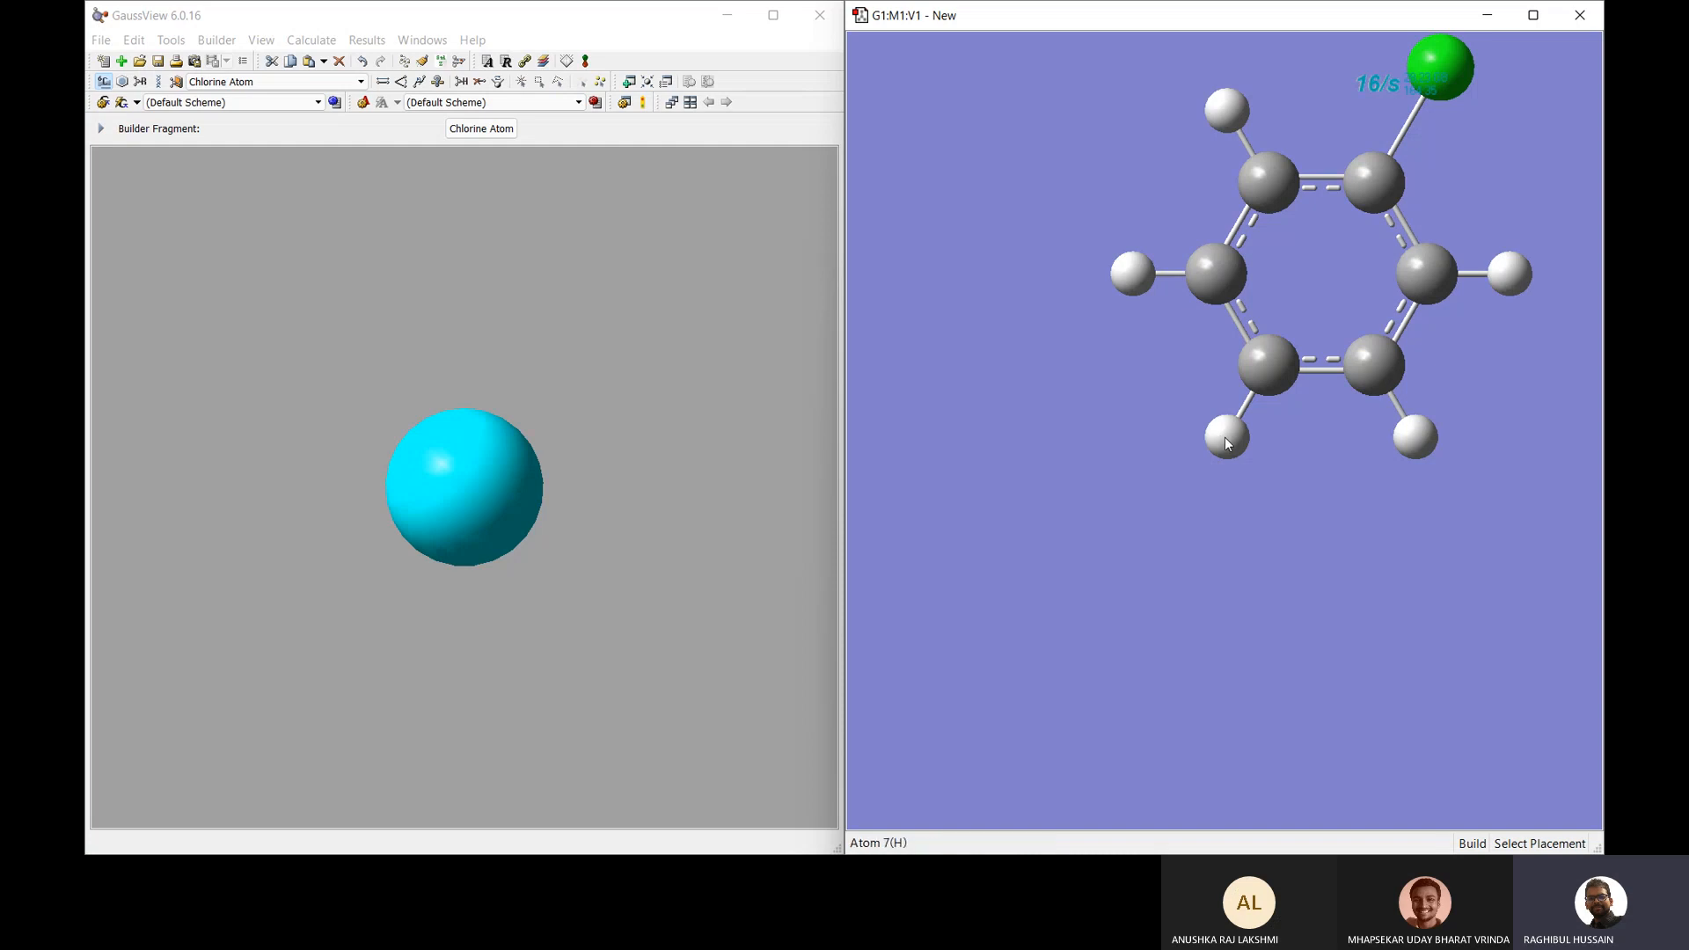
pyautogui.moveTo(1225, 436); pyautogui.dragTo(1308, 462)
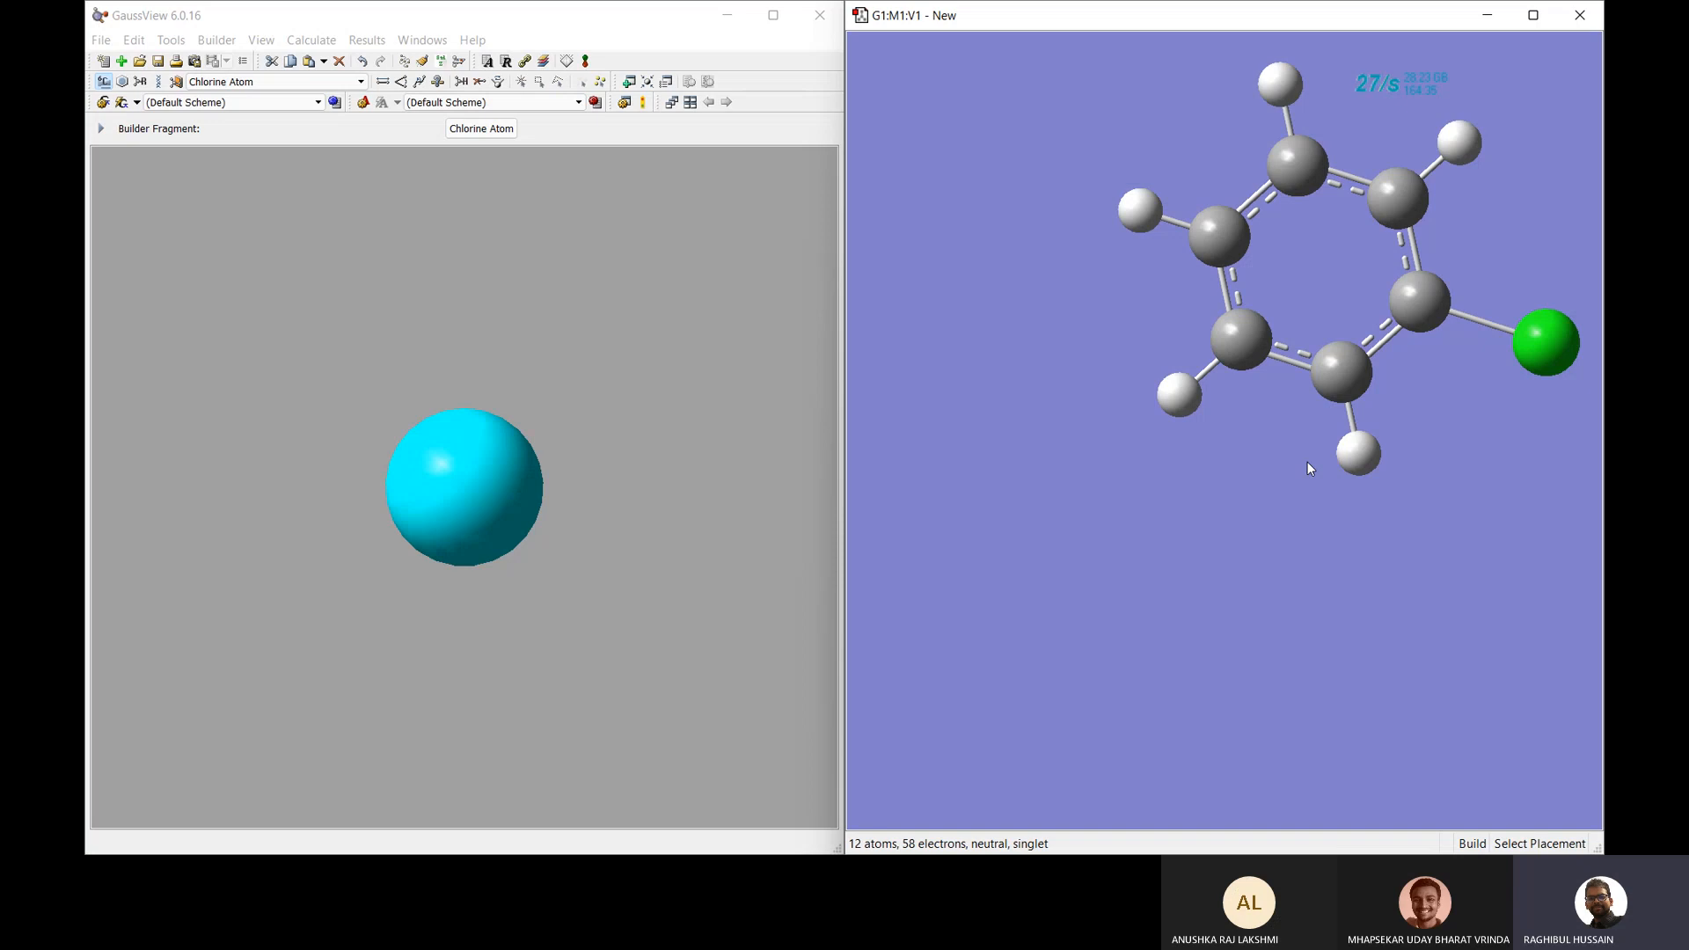
pyautogui.moveTo(1219, 245); pyautogui.dragTo(1033, 308)
pyautogui.moveTo(1033, 308); pyautogui.dragTo(1127, 302, button='middle')
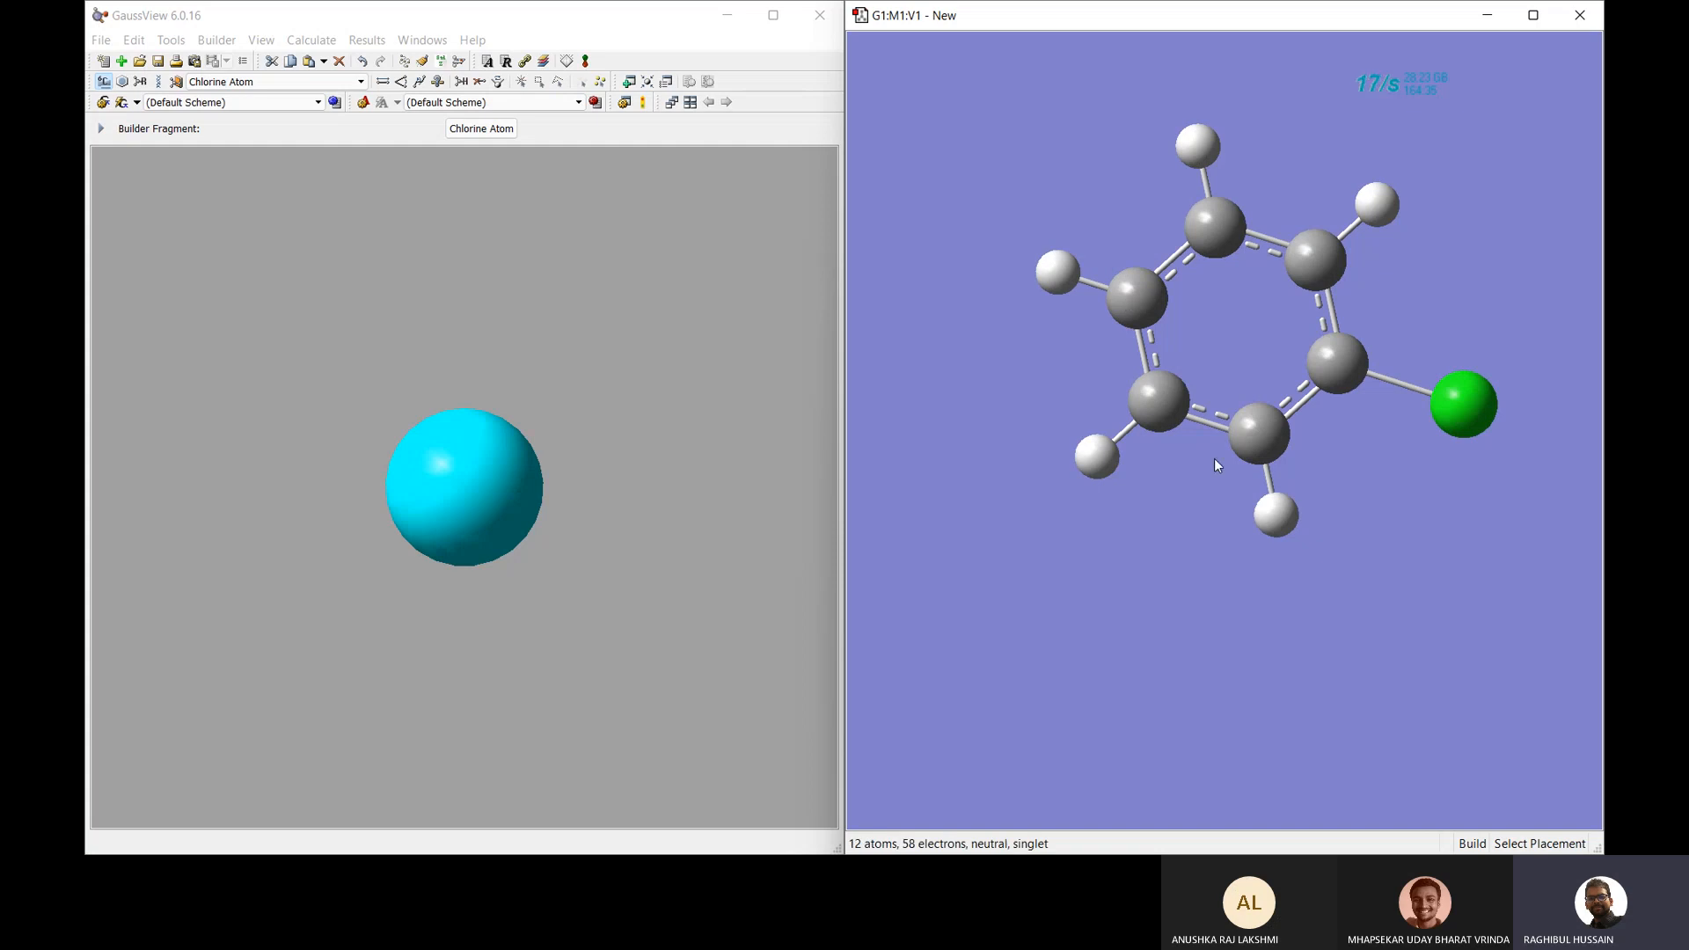
pyautogui.moveTo(1281, 486)
pyautogui.mouseDown()
pyautogui.moveTo(1248, 599)
pyautogui.moveTo(1276, 401)
pyautogui.moveTo(1234, 544)
pyautogui.moveTo(1261, 482)
pyautogui.mouseUp()
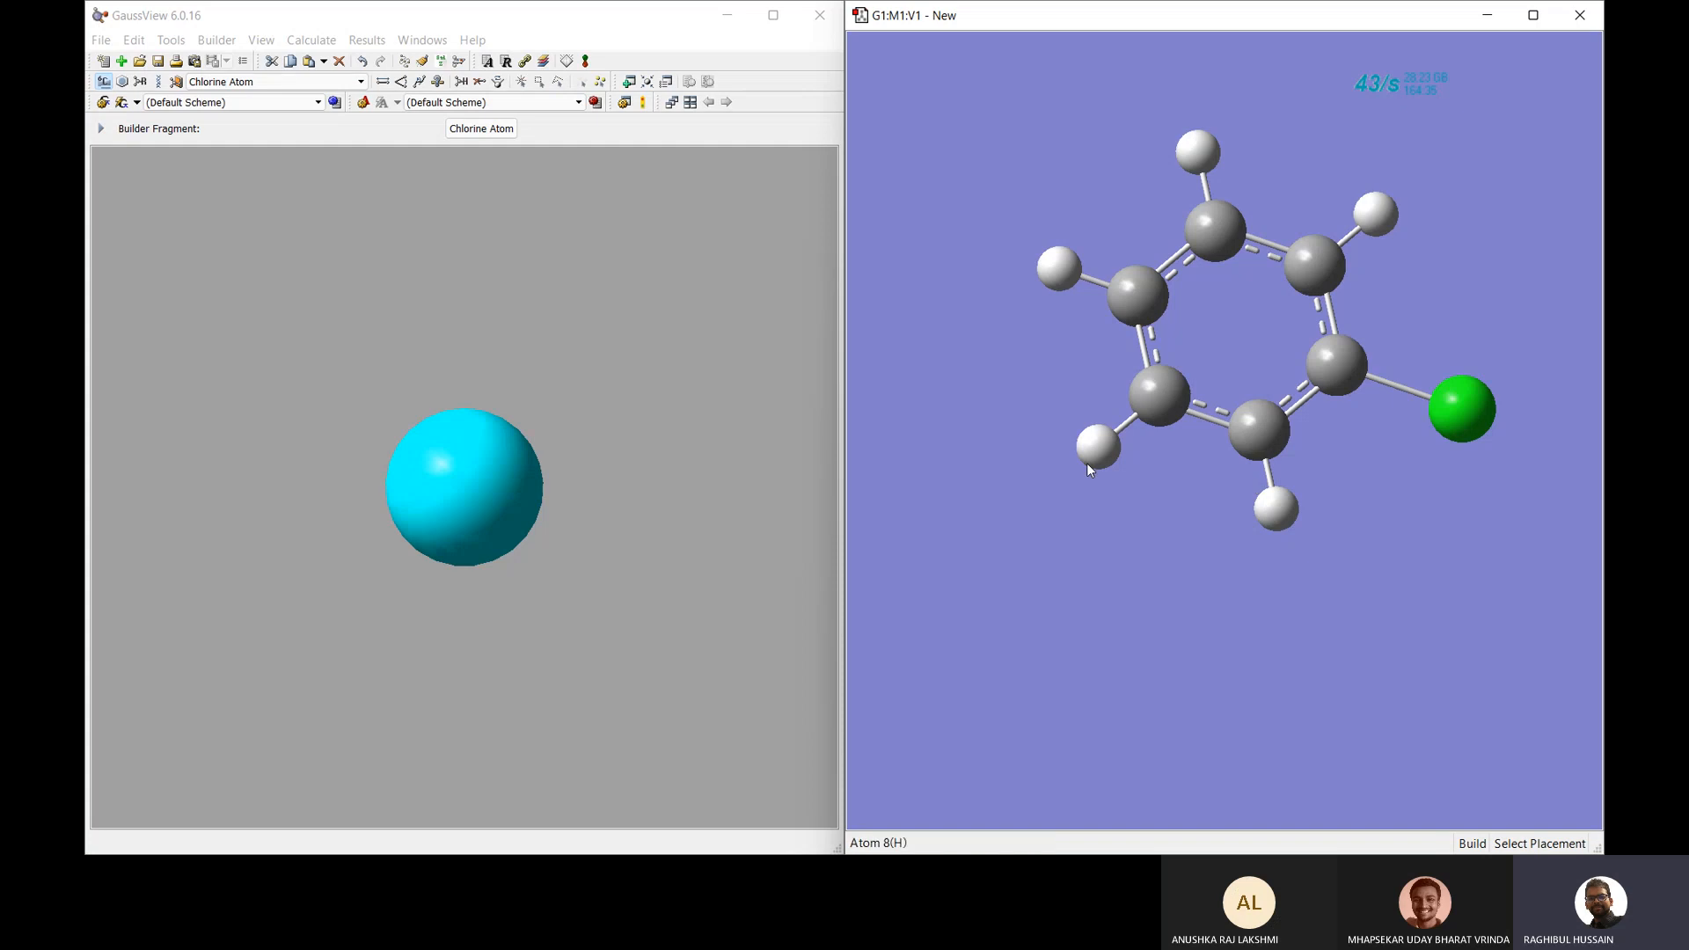
# Set the Gaussian job type to Optimization to a Minimum, giving route '# opt hf/3-21g geom=connectivity'.
pyautogui.rightClick(956, 323)
pyautogui.moveTo(1020, 431)
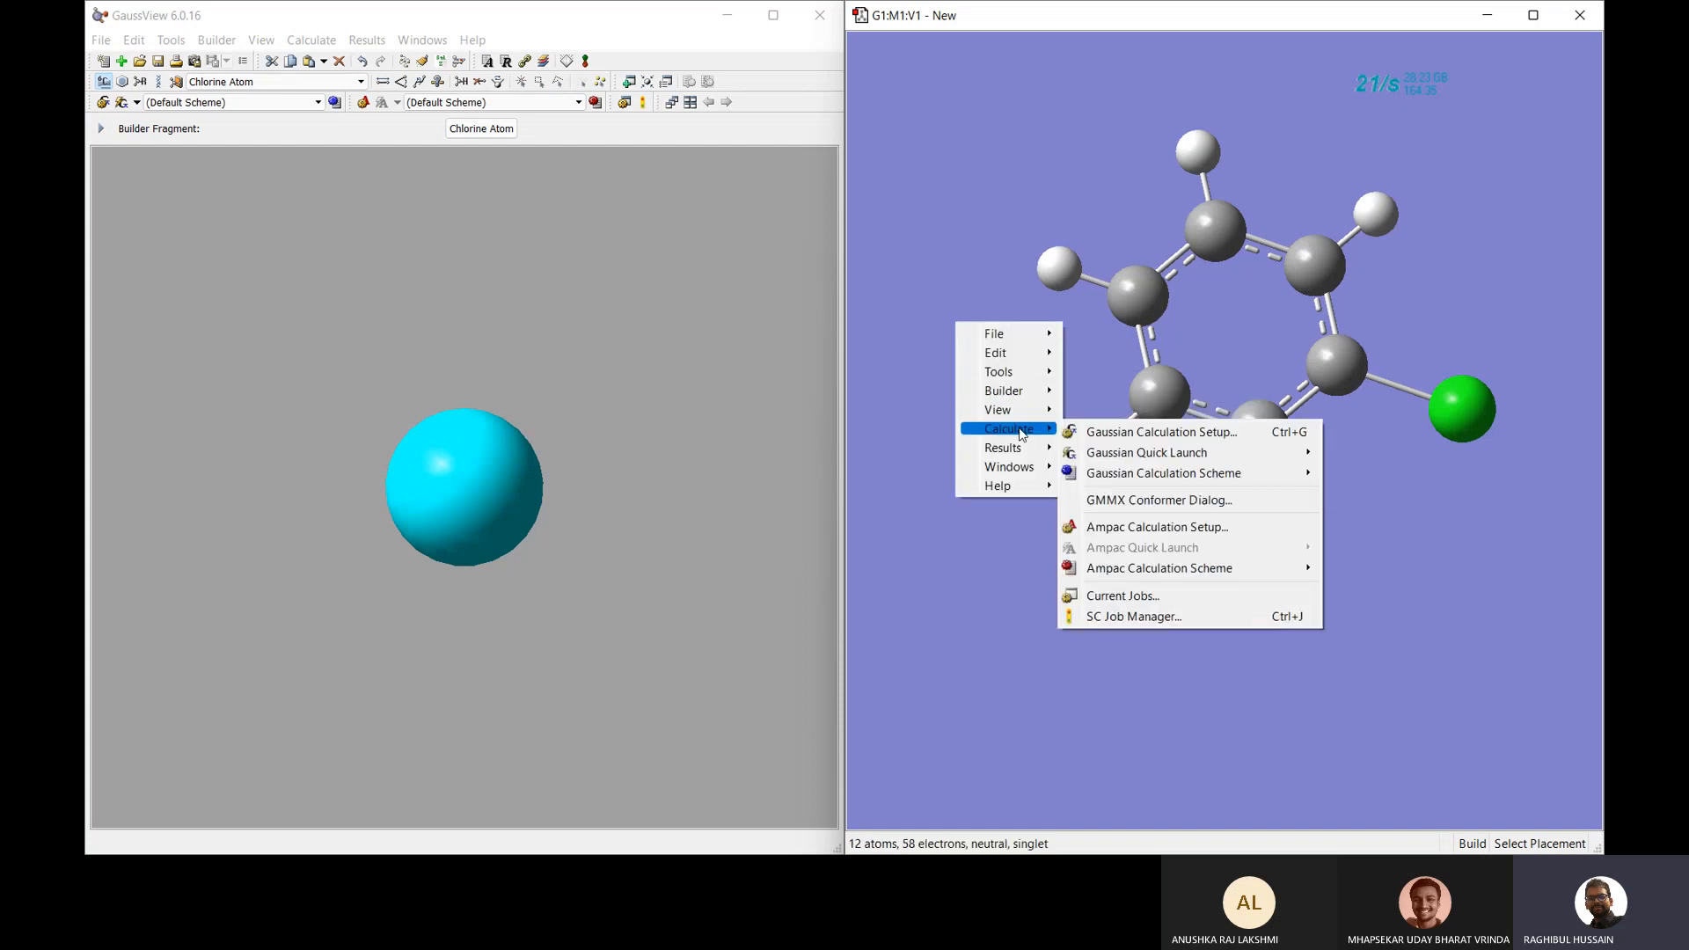
pyautogui.click(1096, 433)
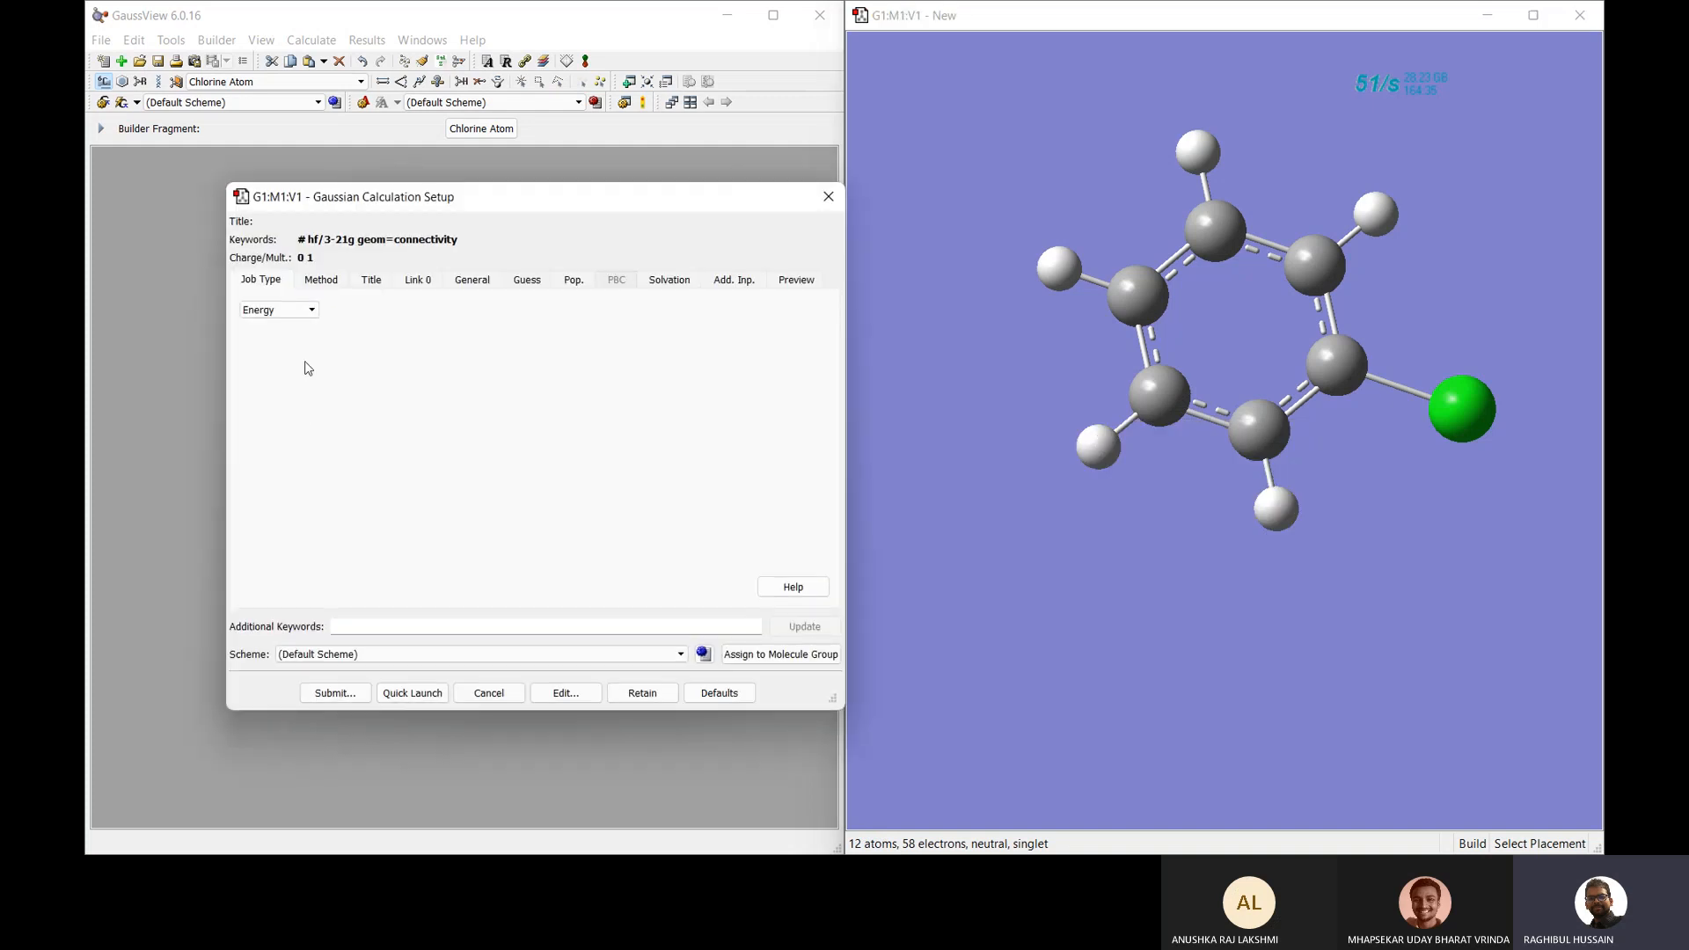
pyautogui.click(280, 310)
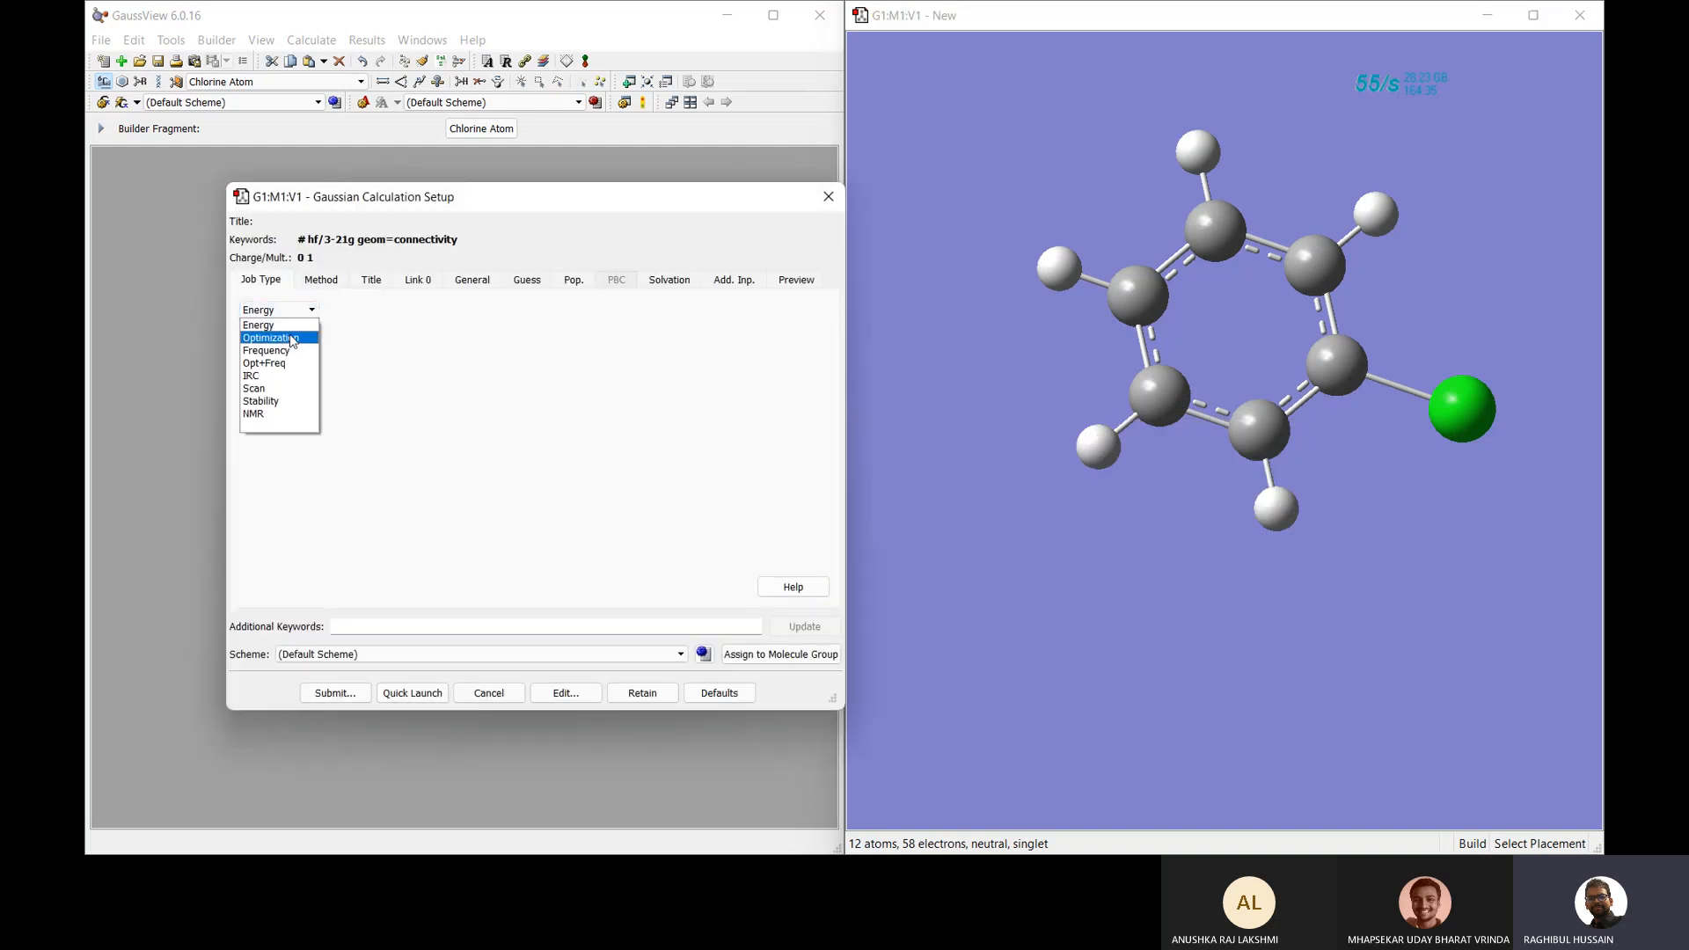
pyautogui.click(293, 340)
pyautogui.click(407, 348)
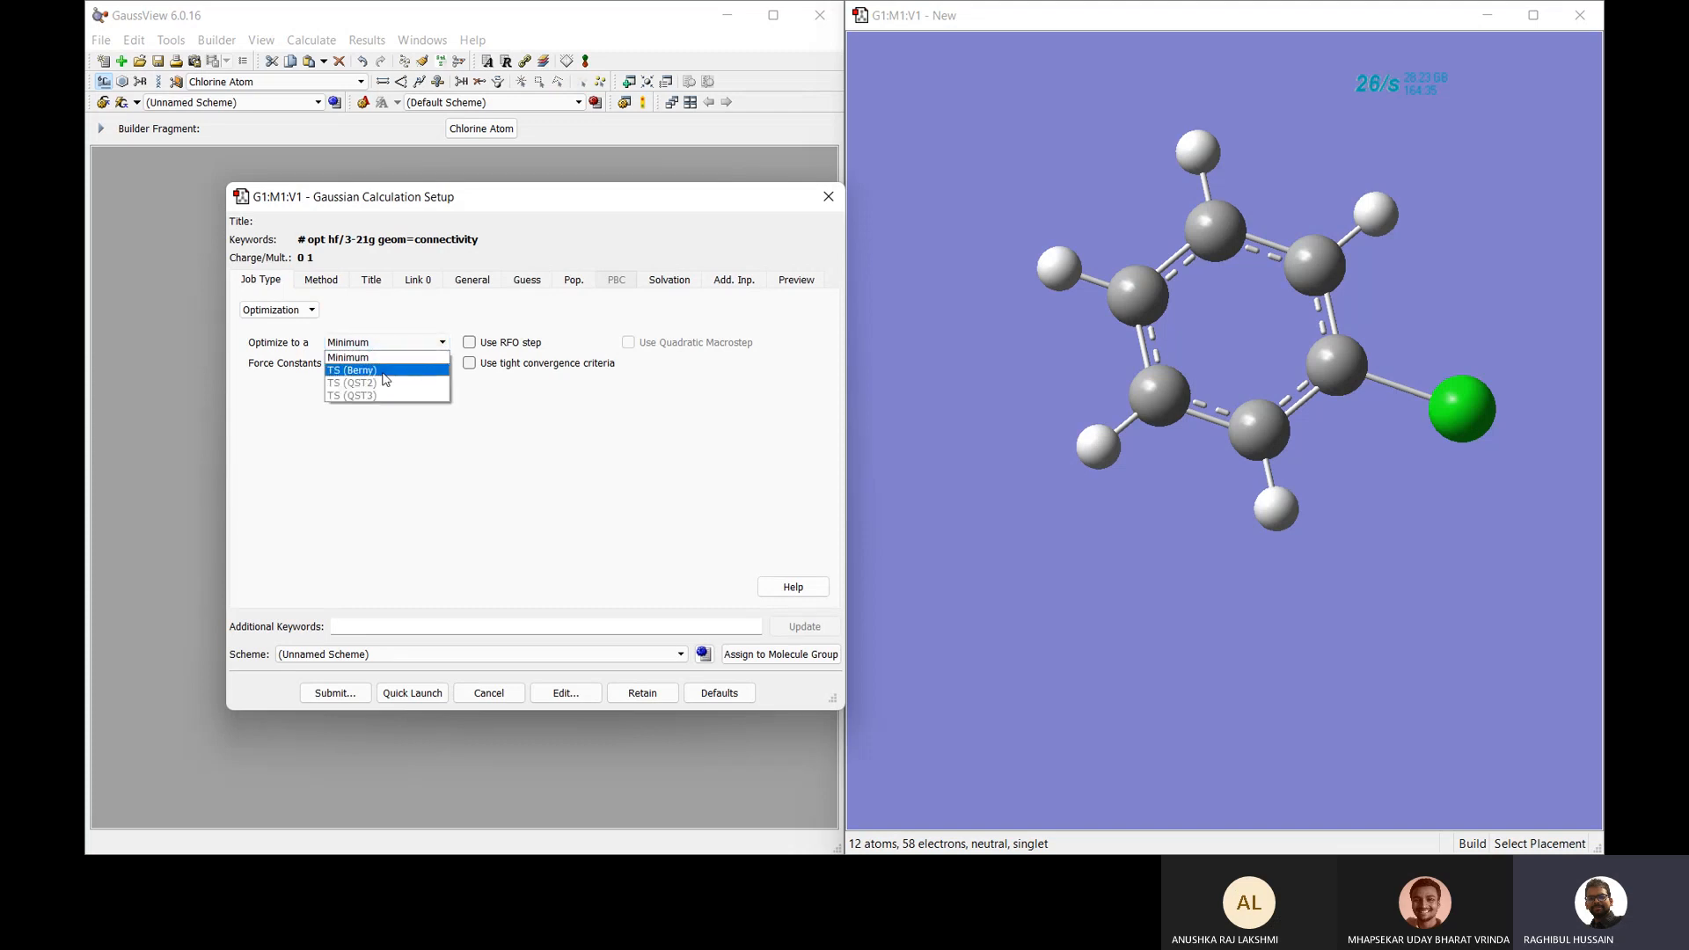
pyautogui.click(430, 347)
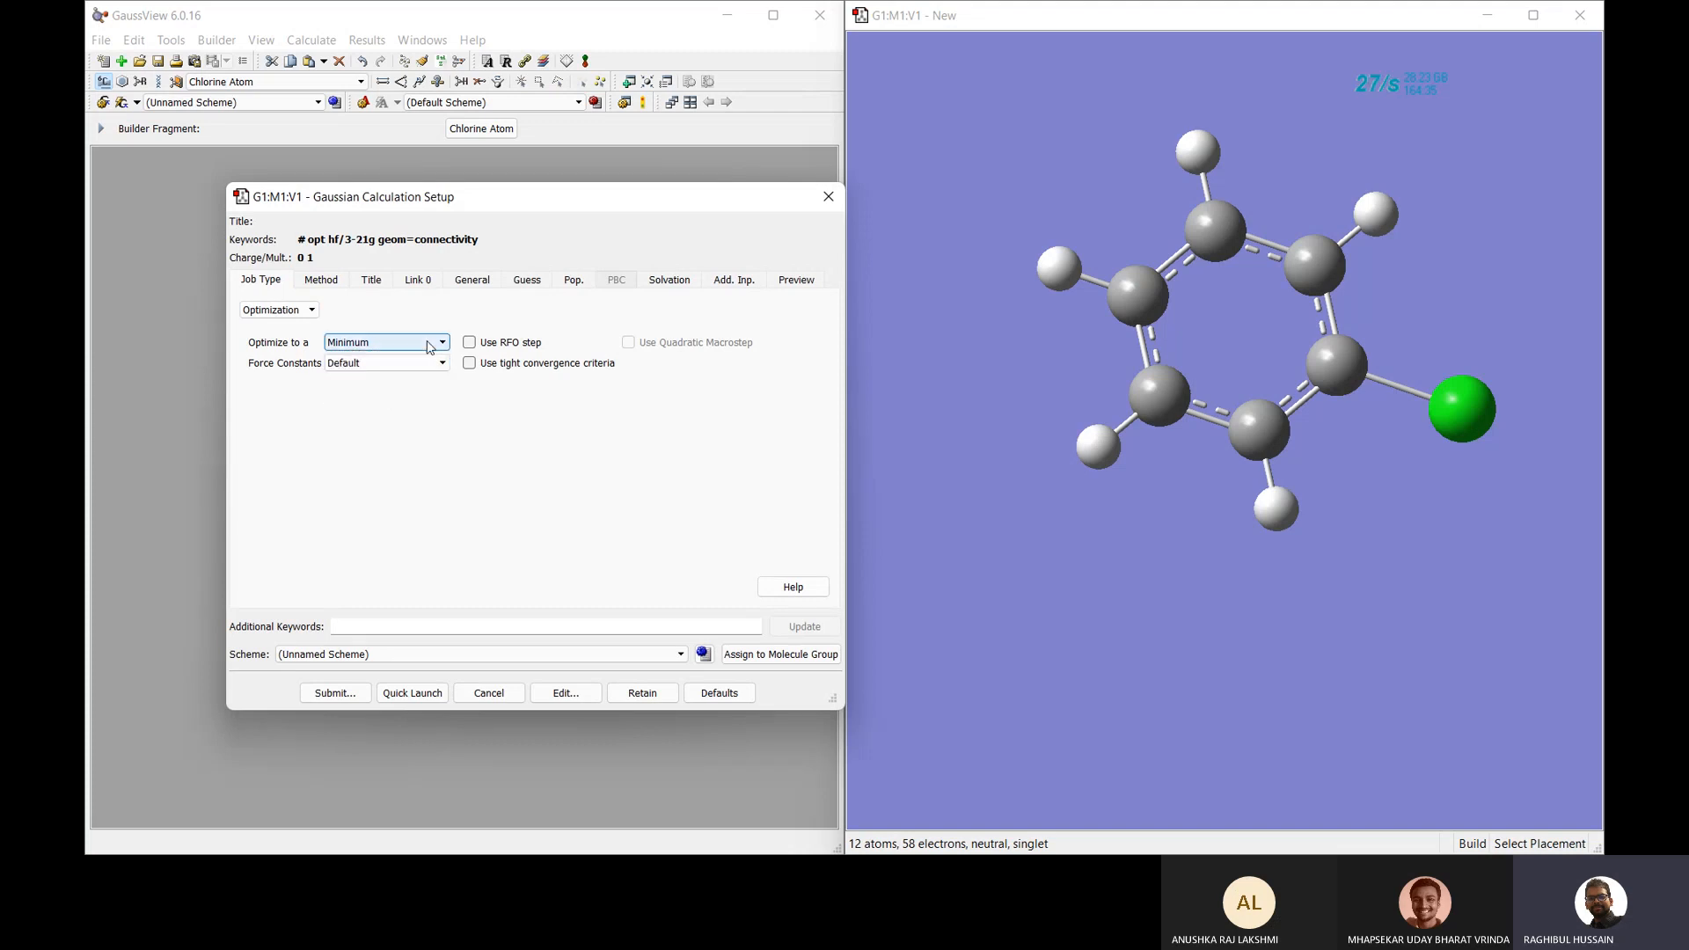
pyautogui.click(322, 280)
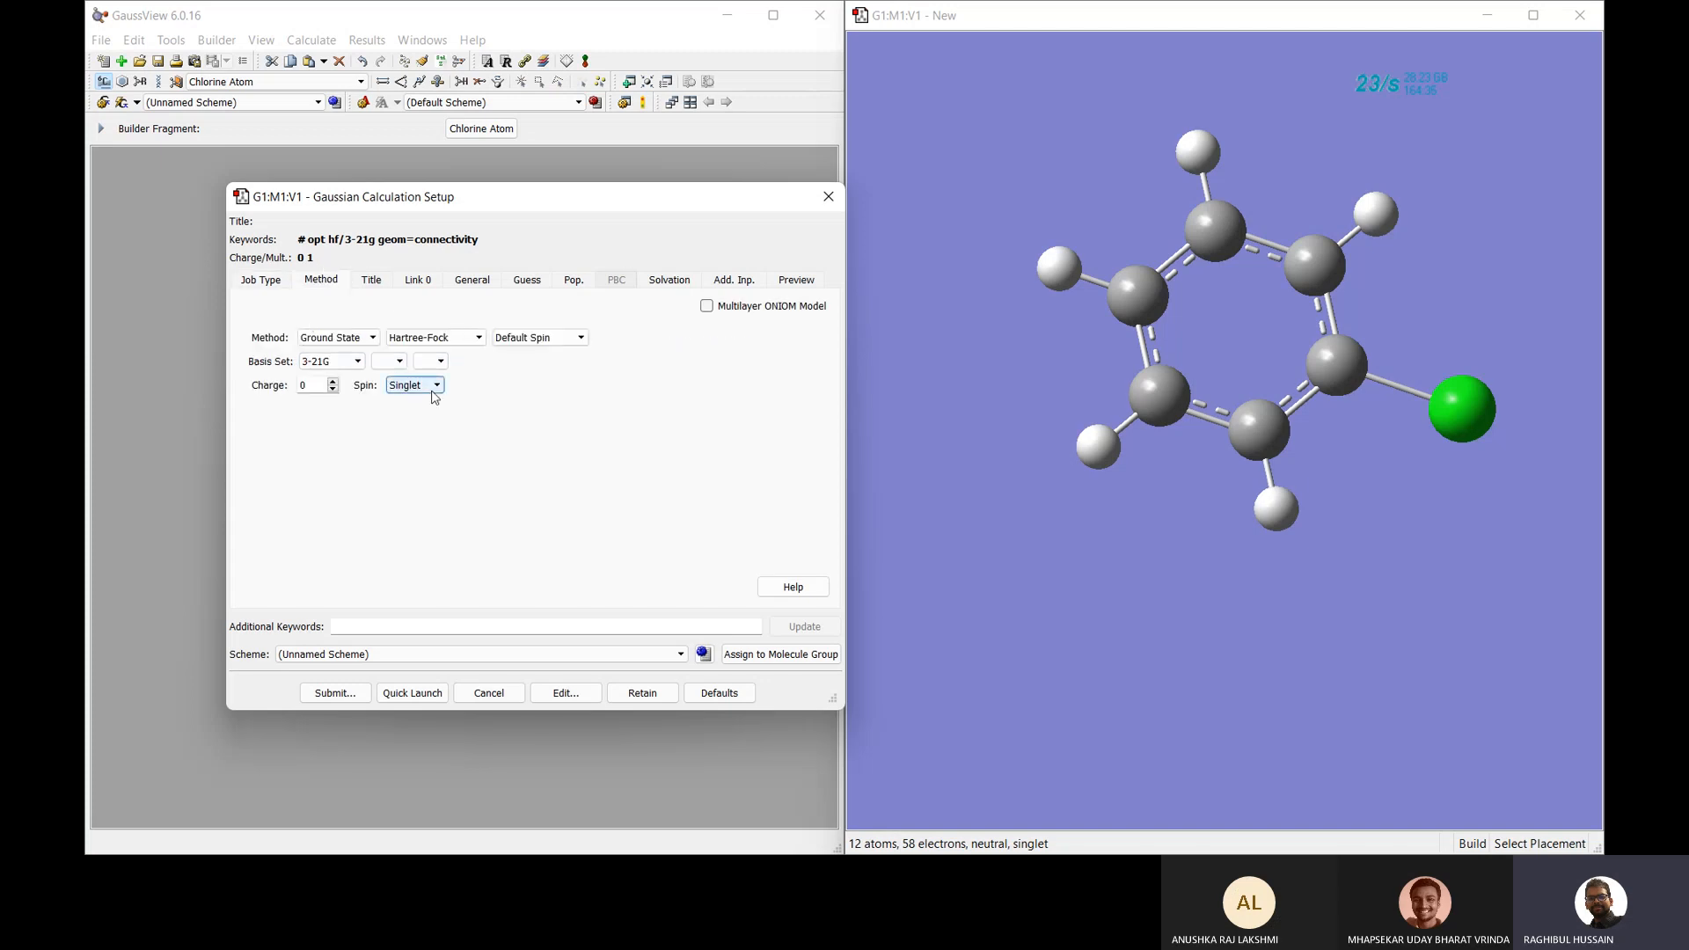
# Title the job CB and keep the Link 0 read-write file at Don't save.
pyautogui.click(371, 282)
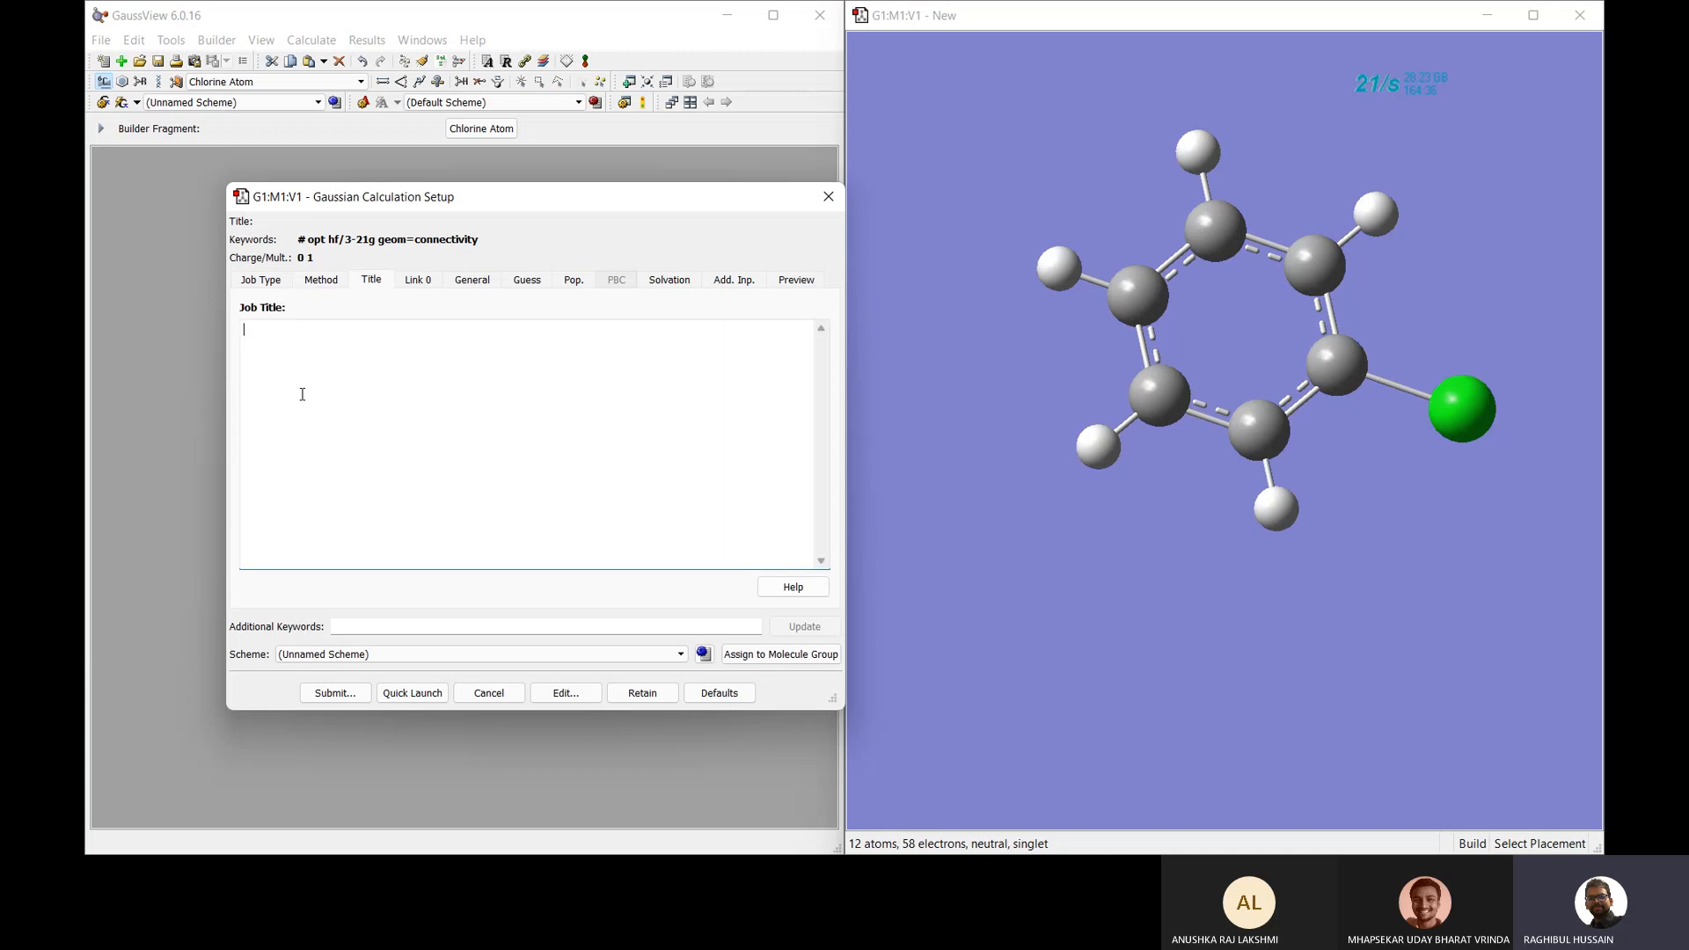
pyautogui.write('CB')
pyautogui.click(418, 282)
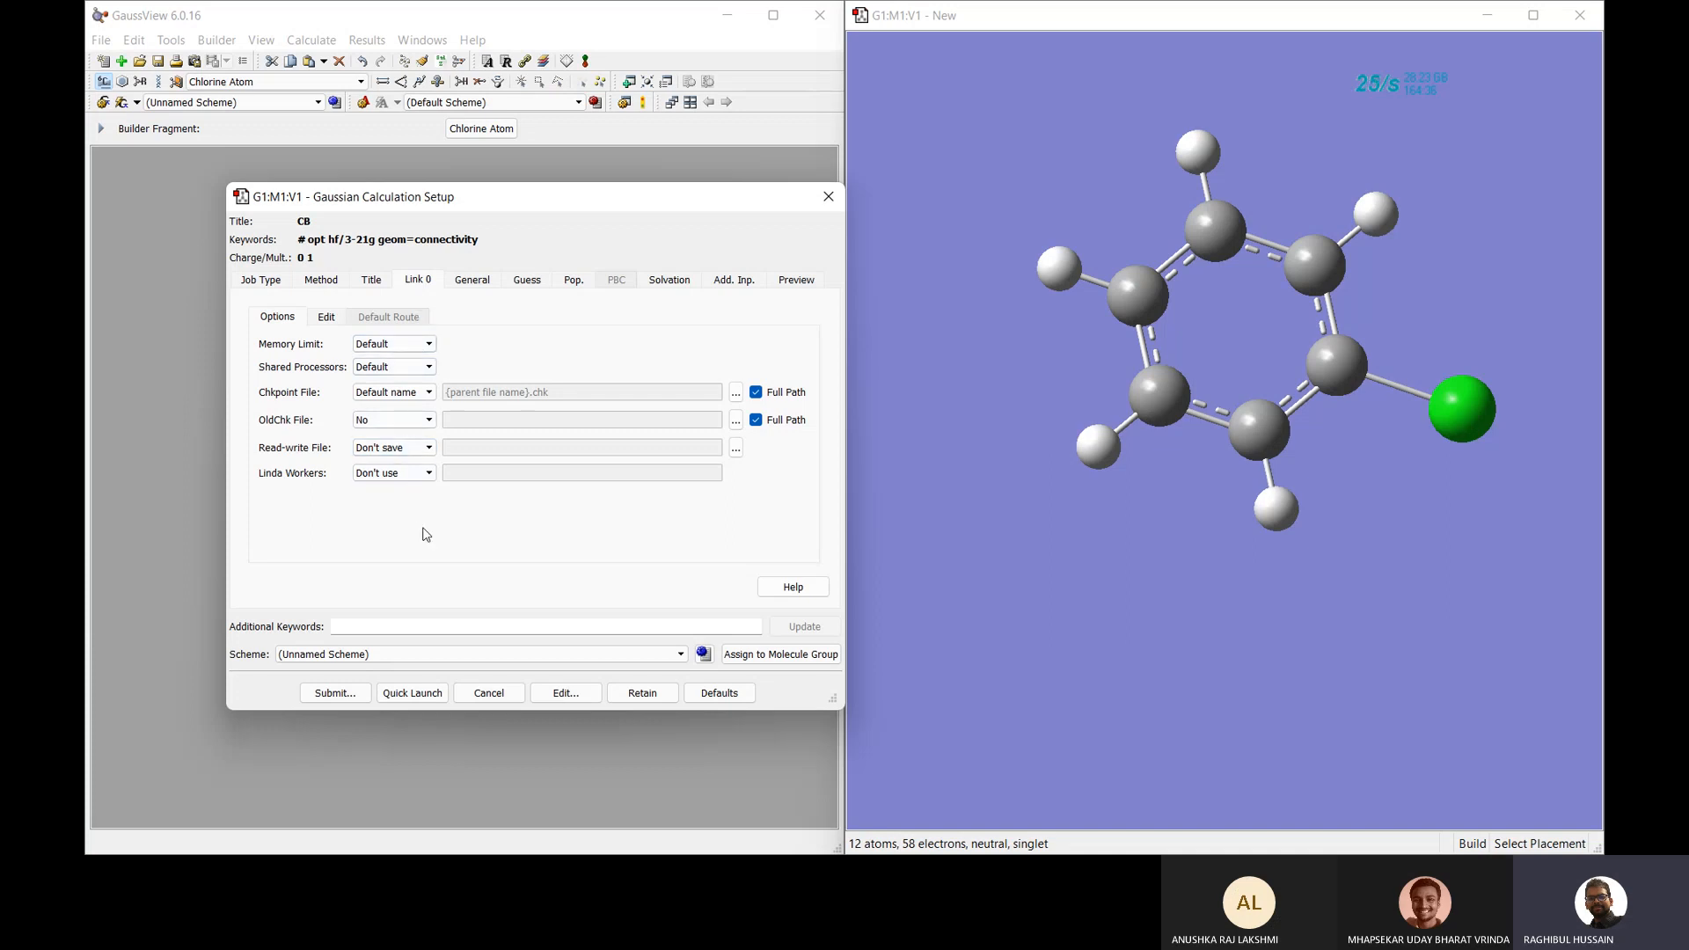
pyautogui.click(385, 450)
pyautogui.click(384, 450)
# Leave Linda Workers at Don't use and submit the job.
pyautogui.click(415, 473)
pyautogui.click(414, 473)
pyautogui.click(414, 473)
pyautogui.click(414, 473)
pyautogui.click(342, 694)
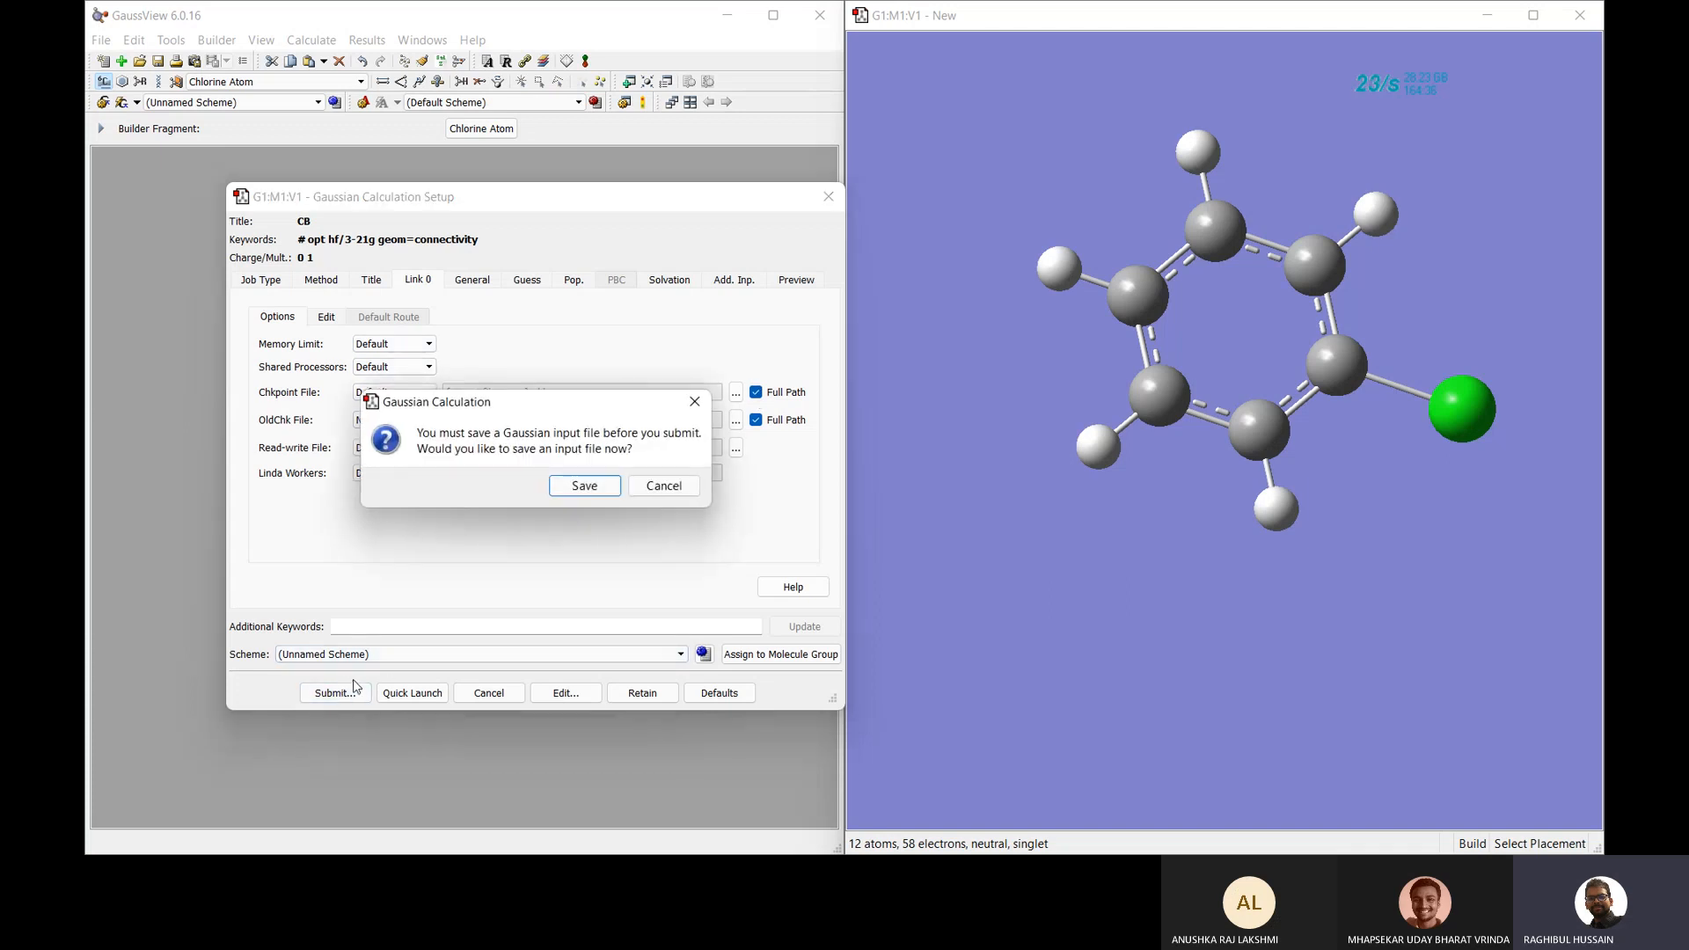
# Save the job input as CBtest.gjf in the Desktop's Gaussian Examples folder.
pyautogui.click(584, 486)
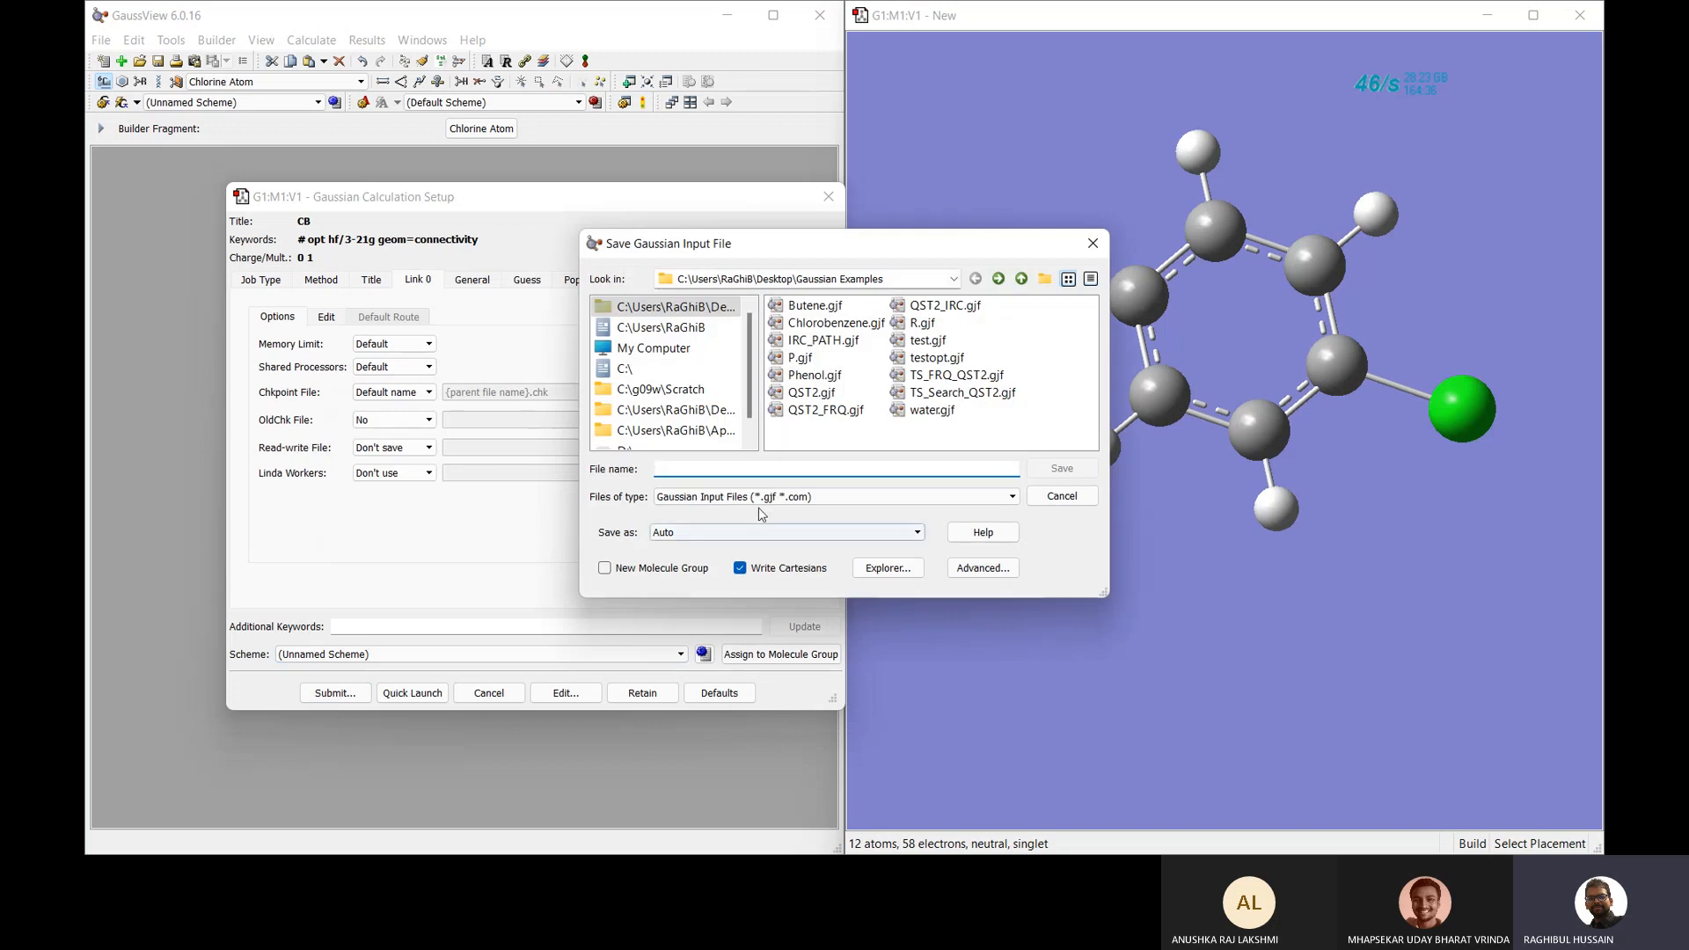
pyautogui.write('CB')
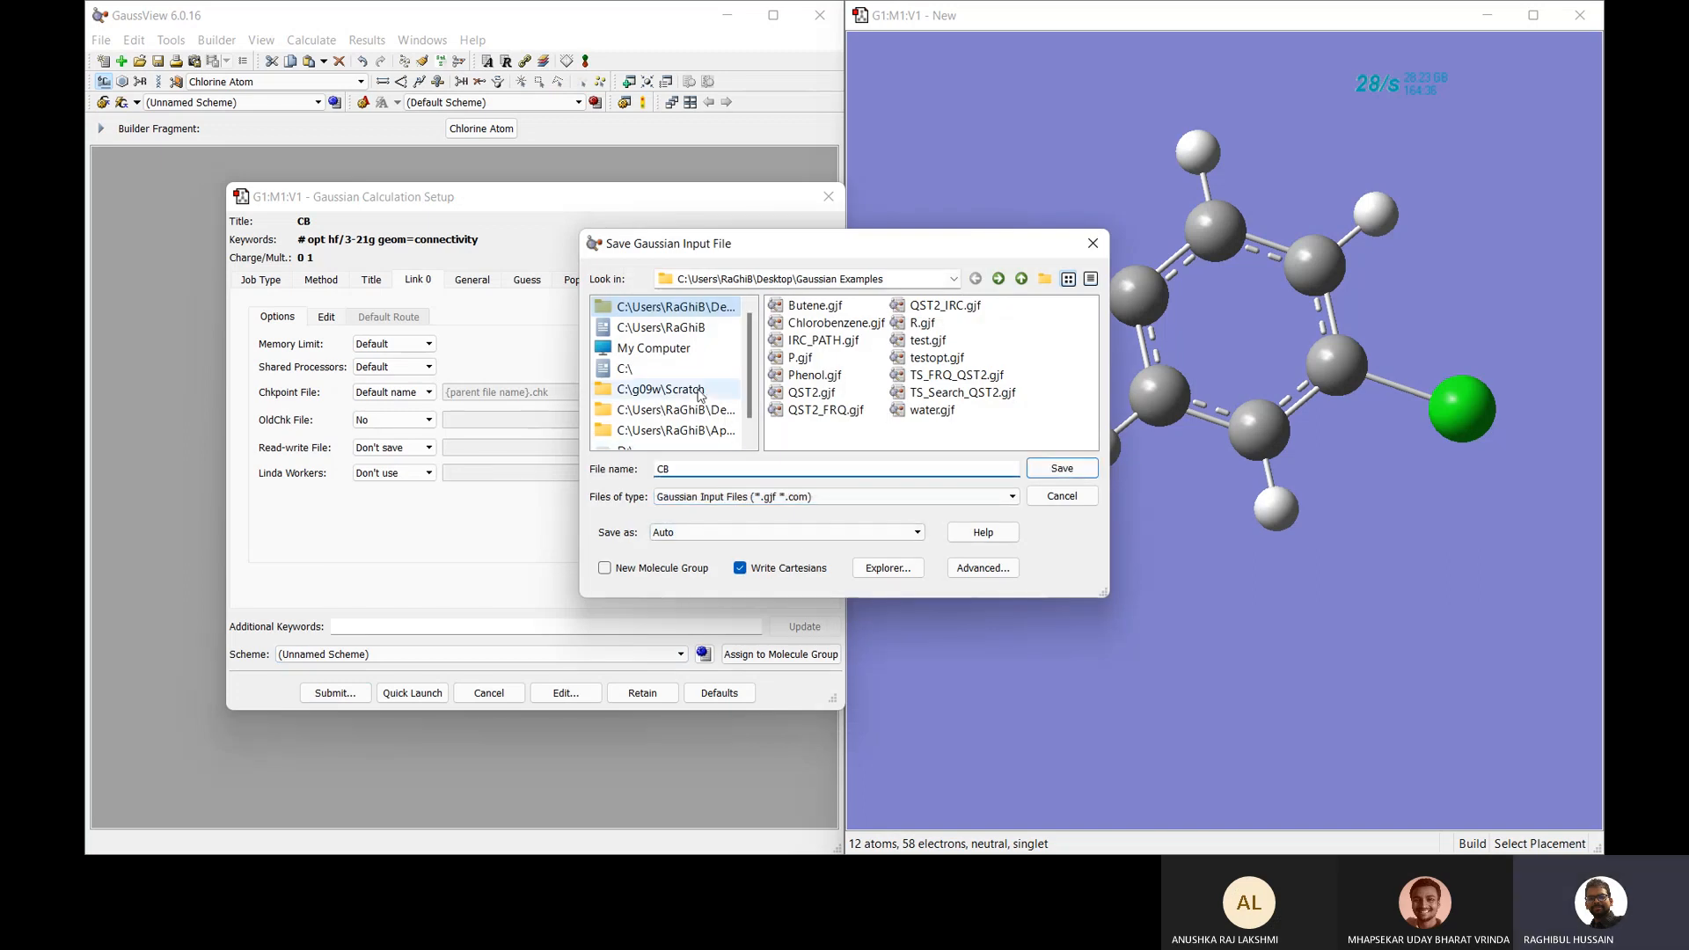
pyautogui.click(720, 412)
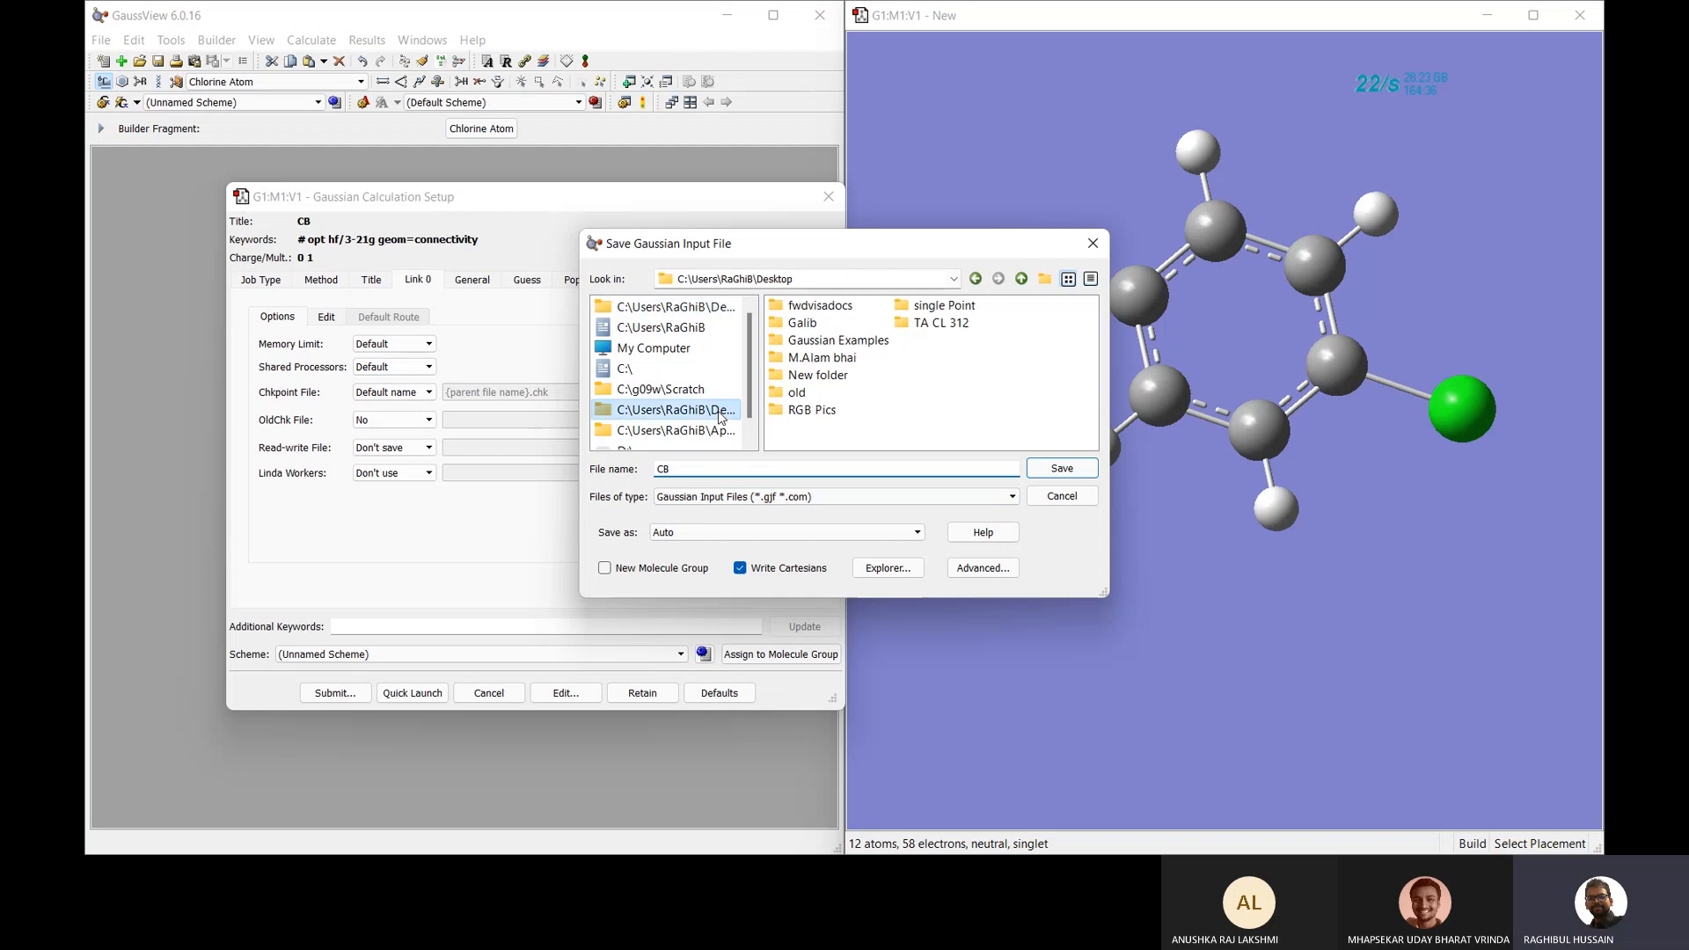
pyautogui.doubleClick(838, 340)
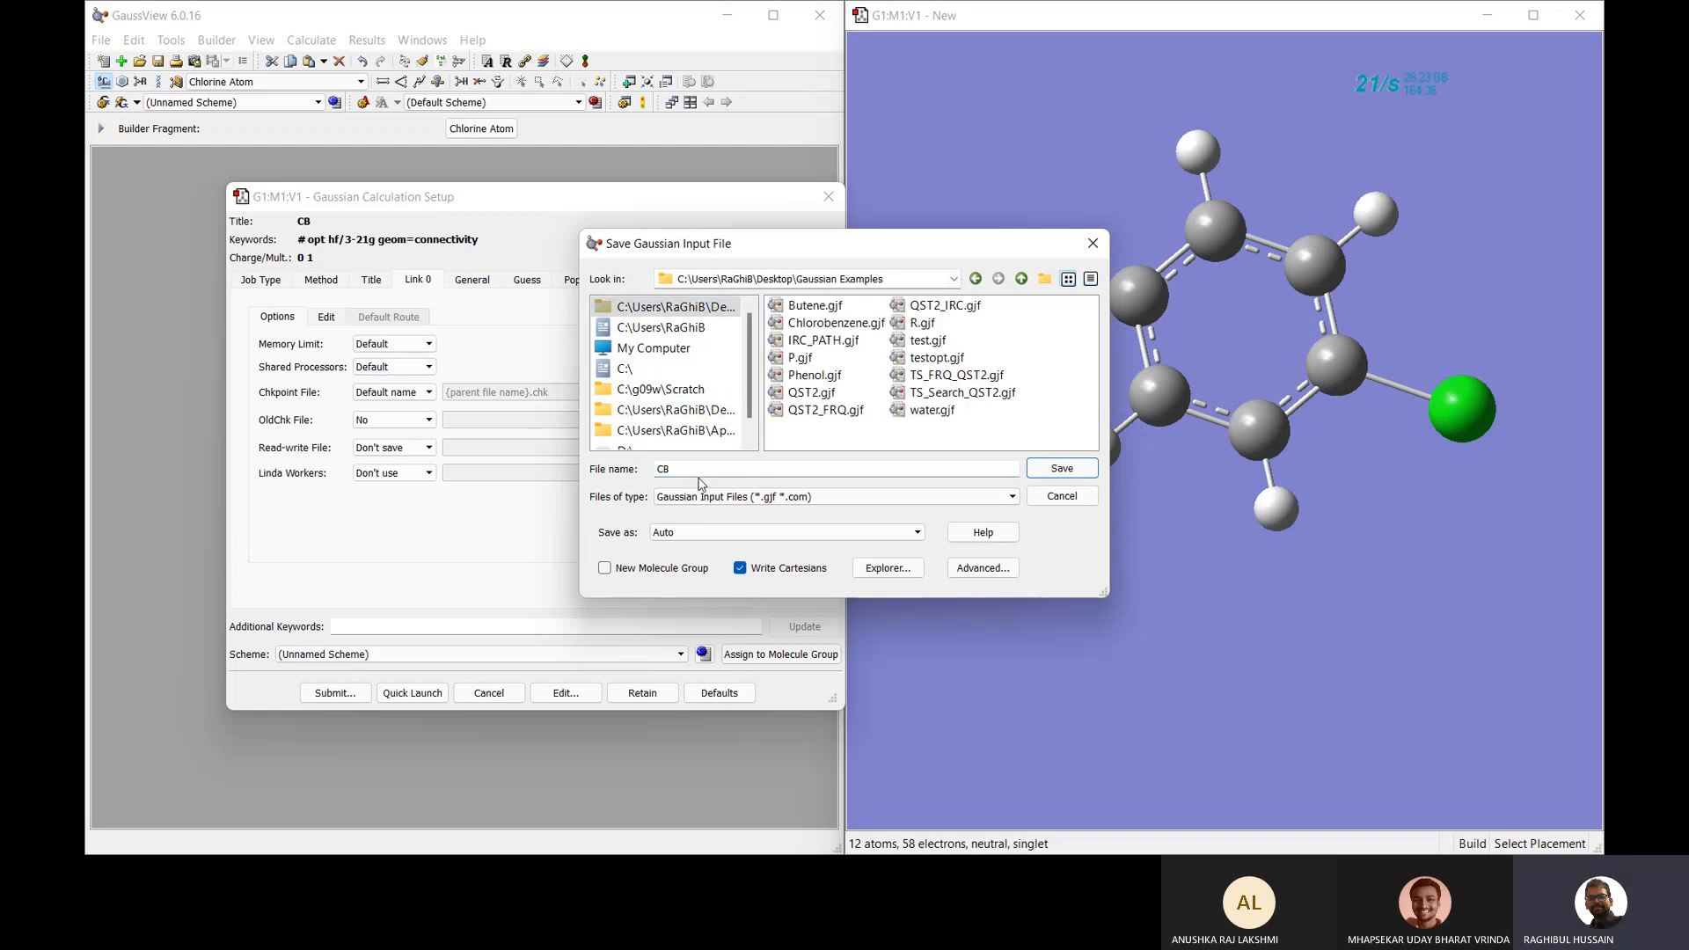
pyautogui.write('test')
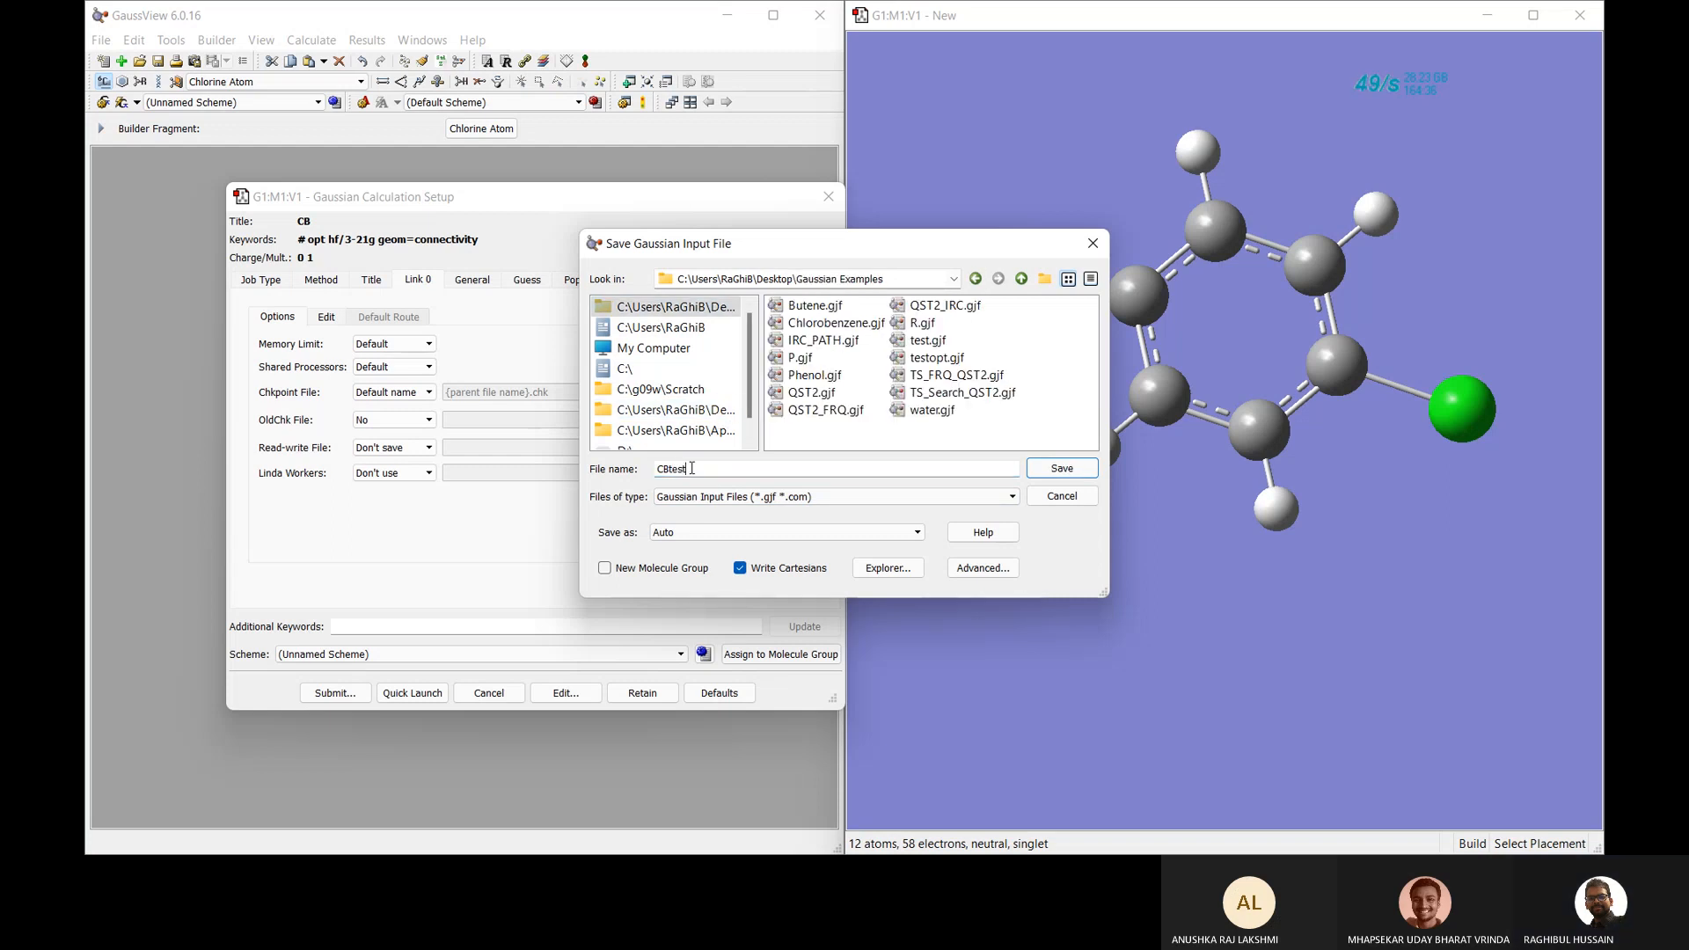
pyautogui.click(1059, 471)
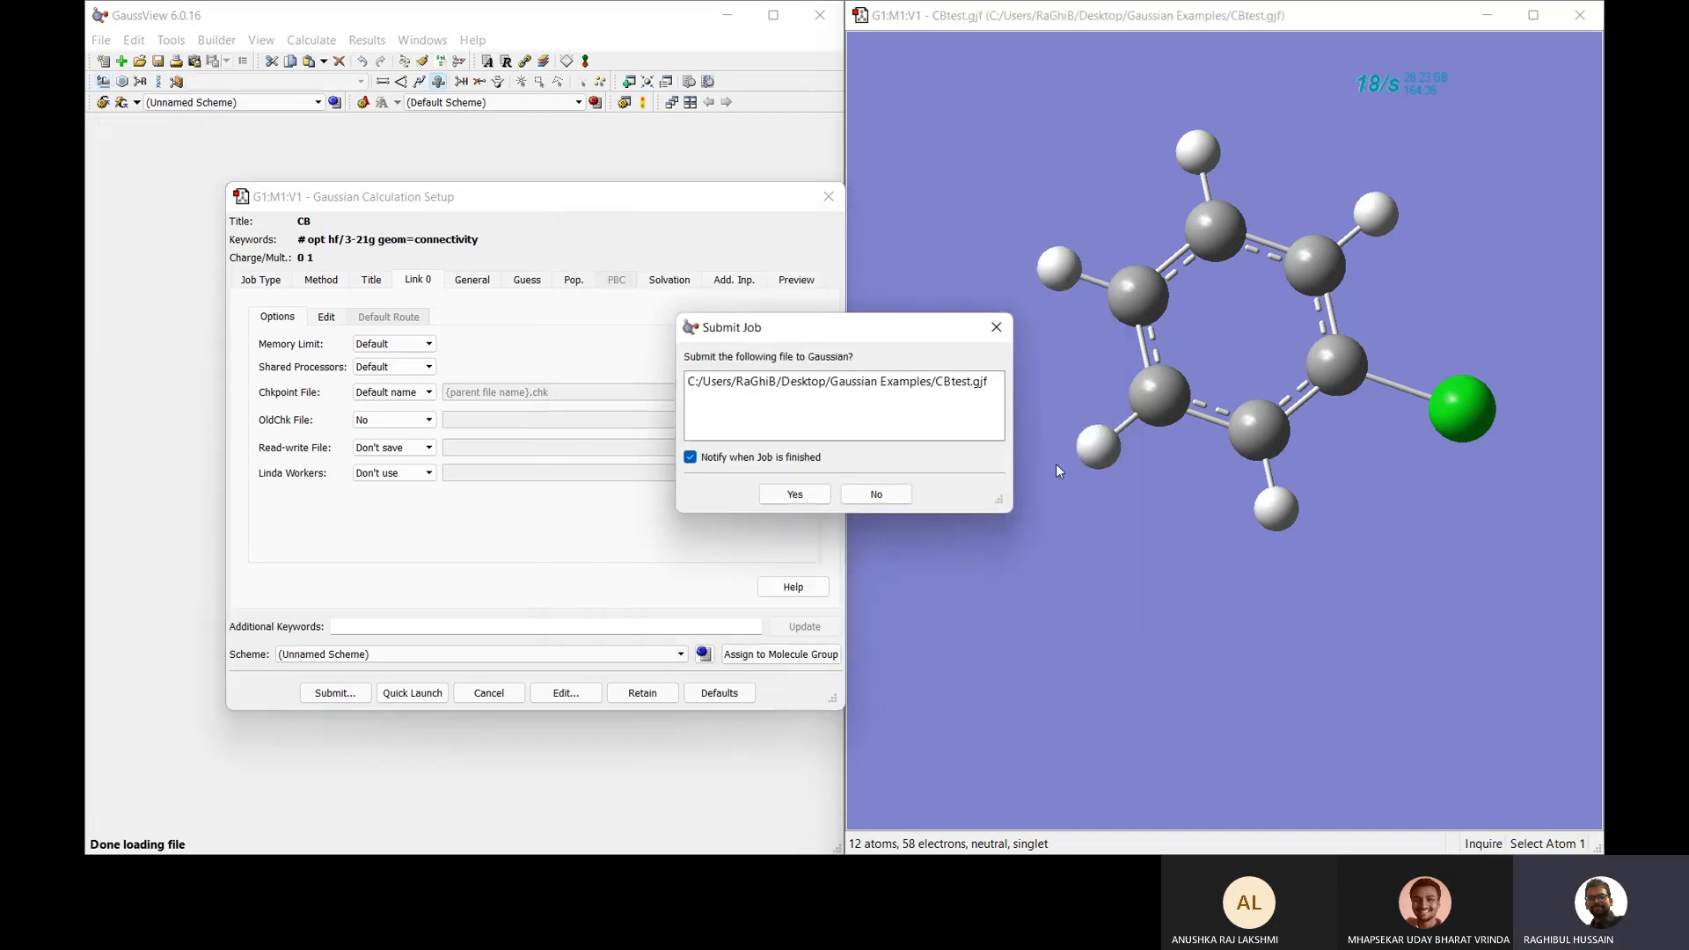
# Submit CBtest.gjf, let Gaussian 09 reach normal termination, then close the Gaussian window.
pyautogui.click(795, 490)
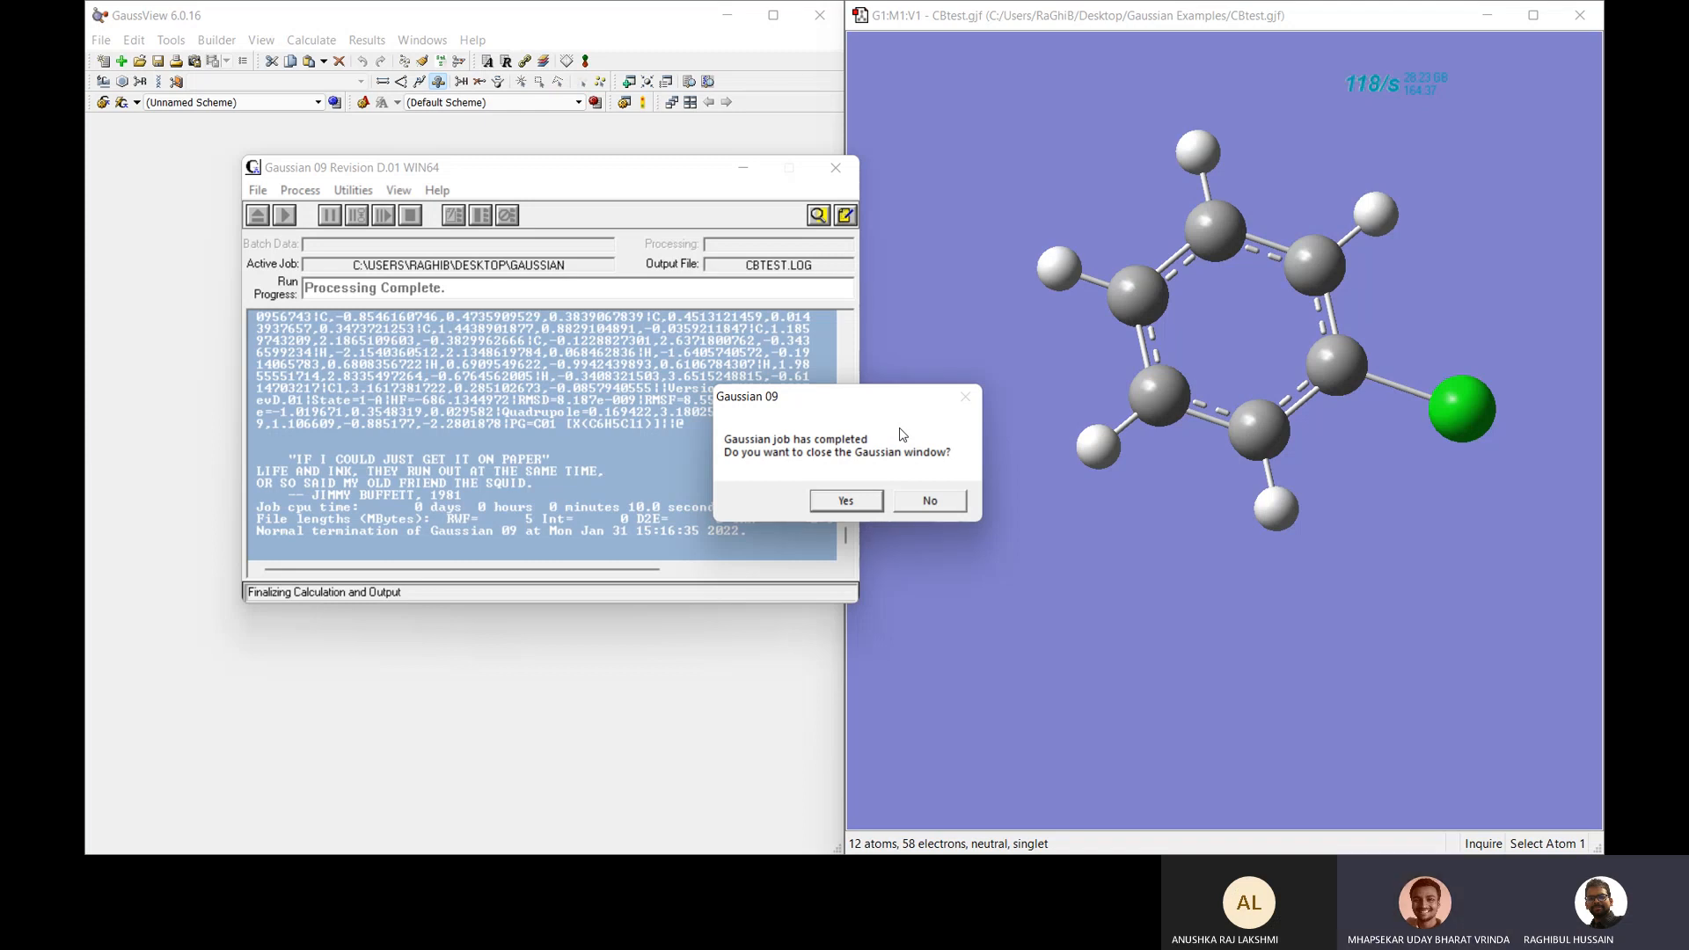
pyautogui.click(845, 505)
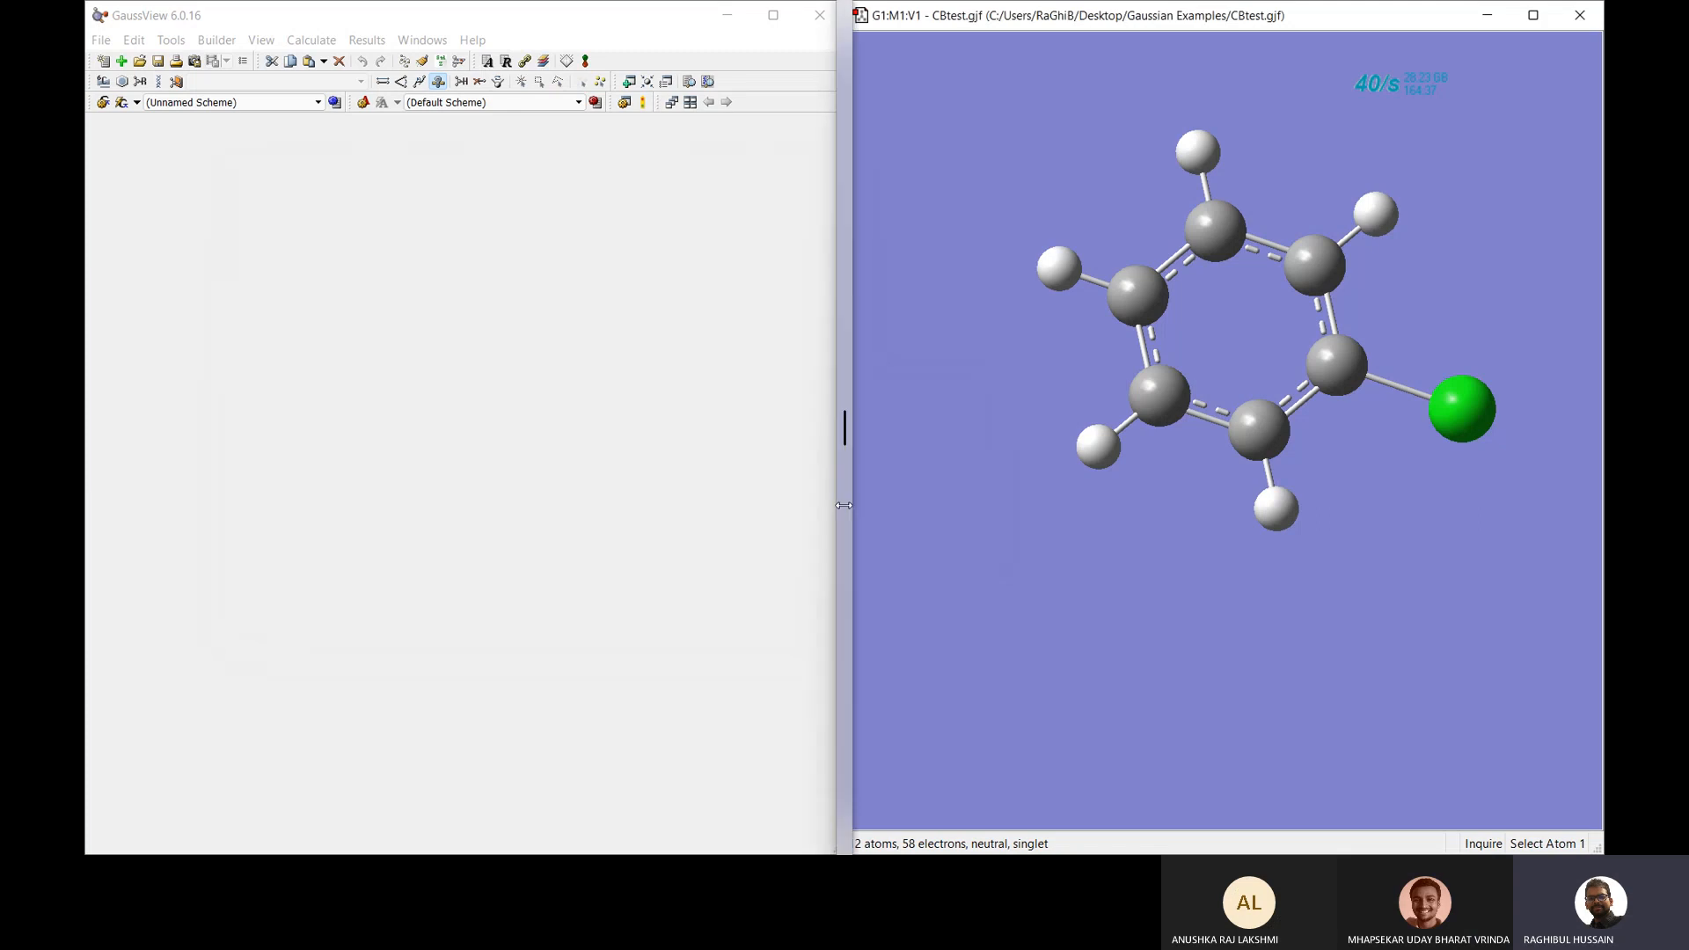
# Open CBtest.log instead of CBtest.chk, then close the CBtest.gjf window.
pyautogui.click(619, 443)
pyautogui.click(620, 461)
pyautogui.click(636, 622)
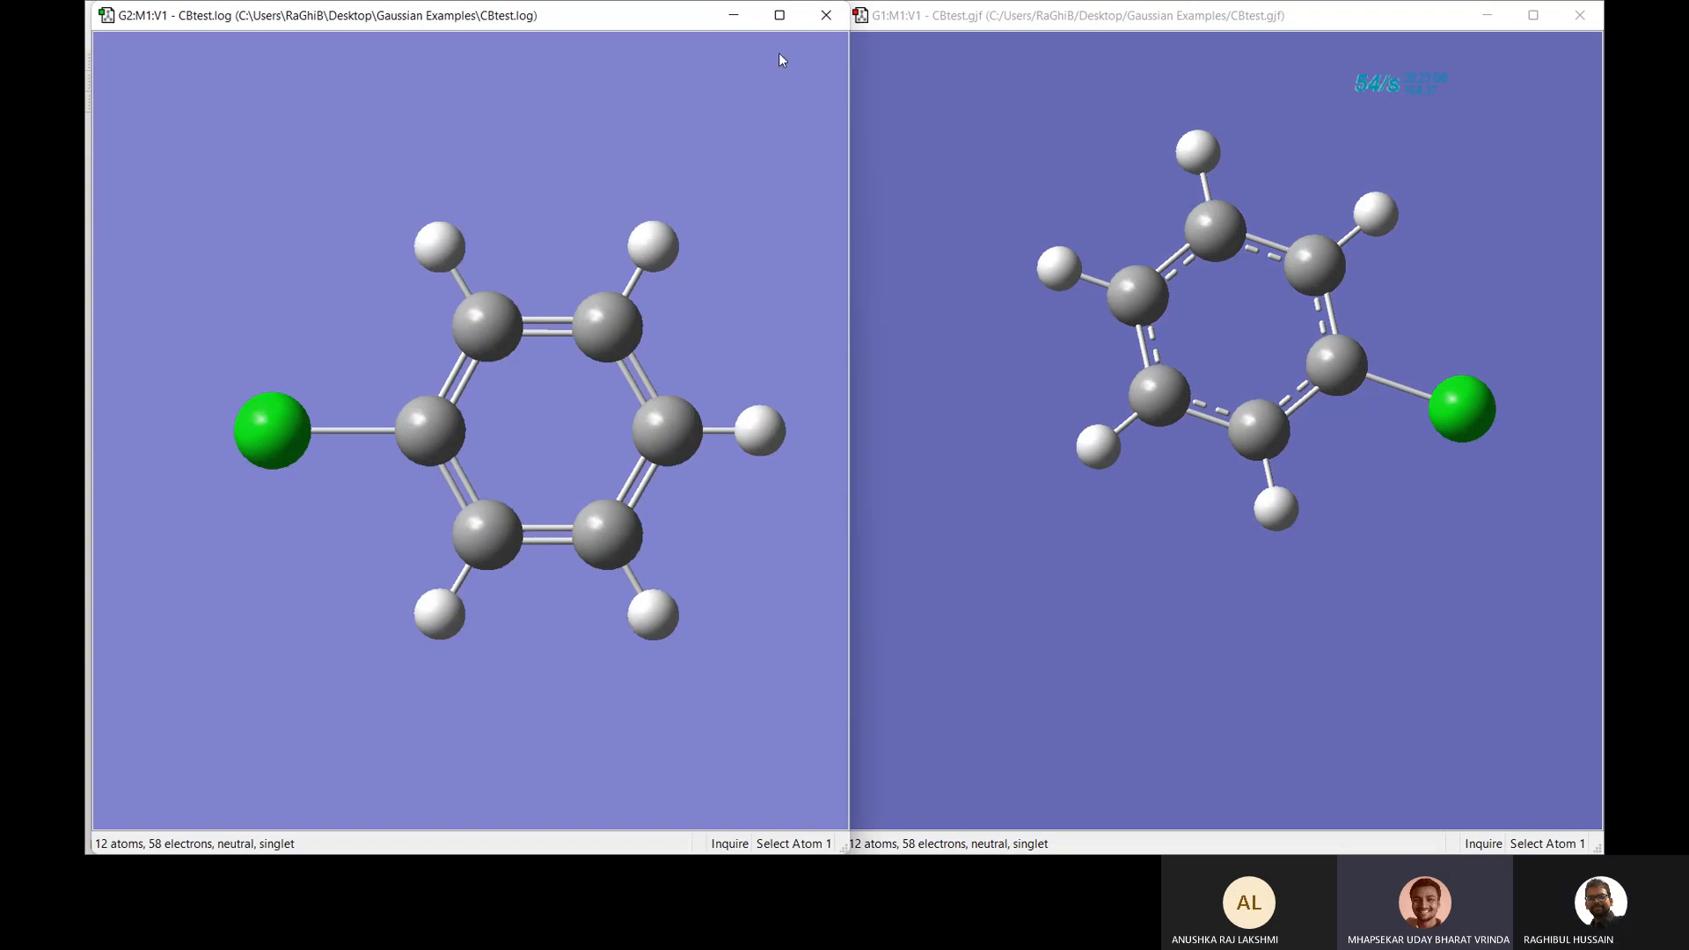
pyautogui.click(1580, 15)
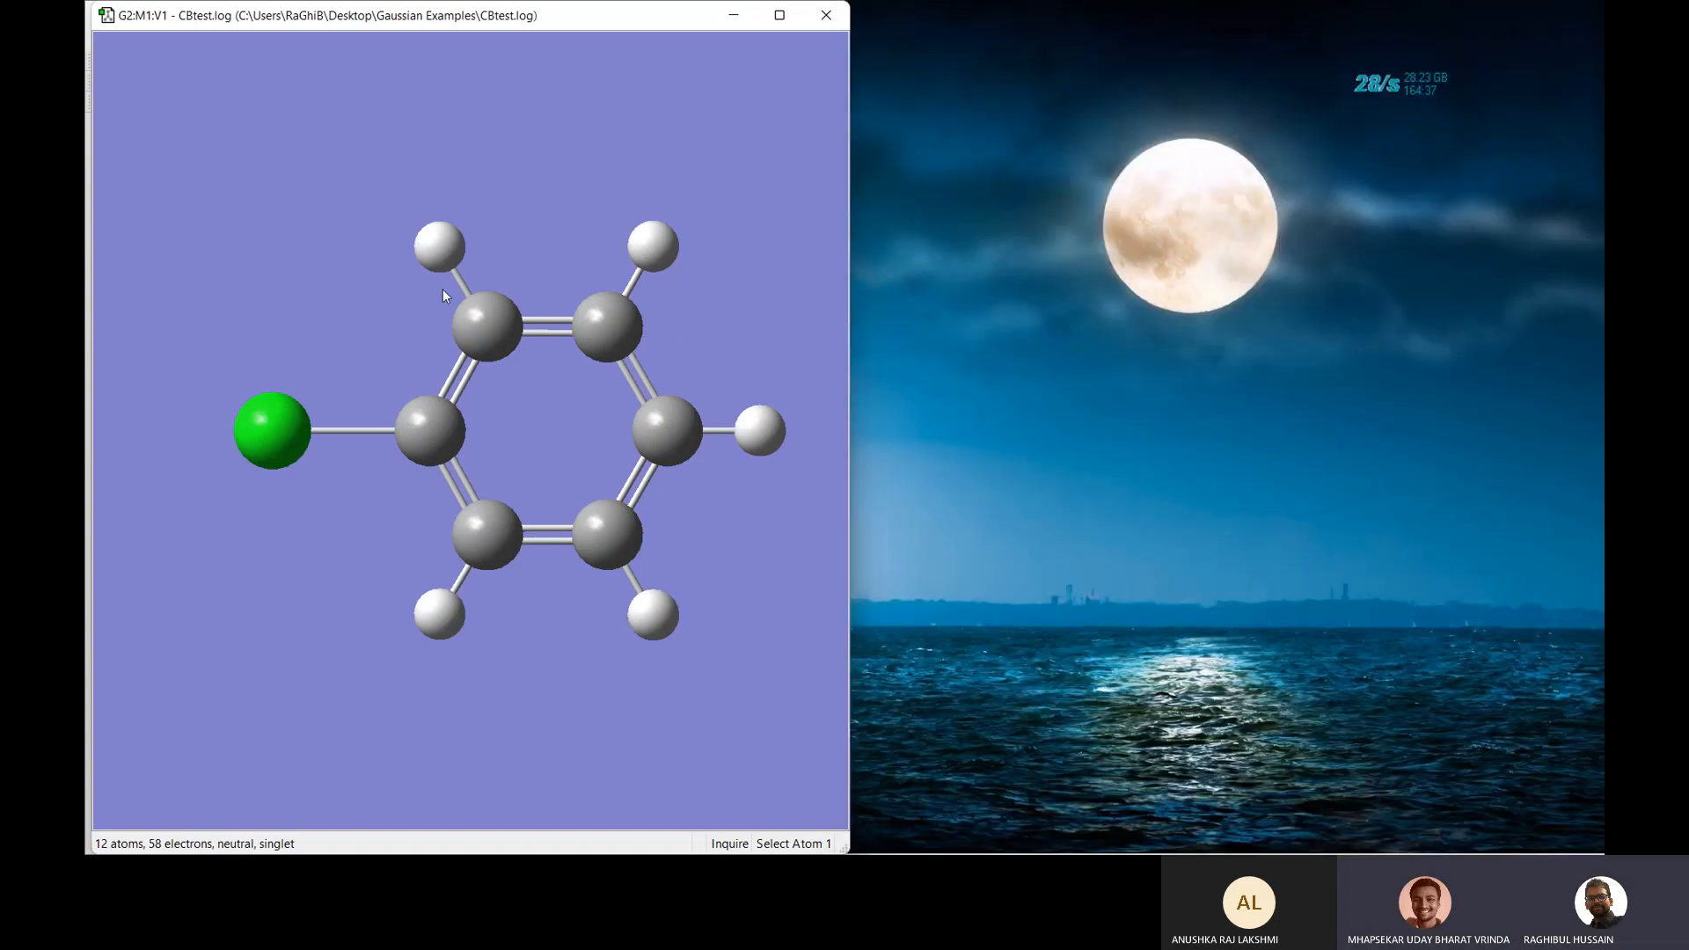
pyautogui.rightClick(346, 331)
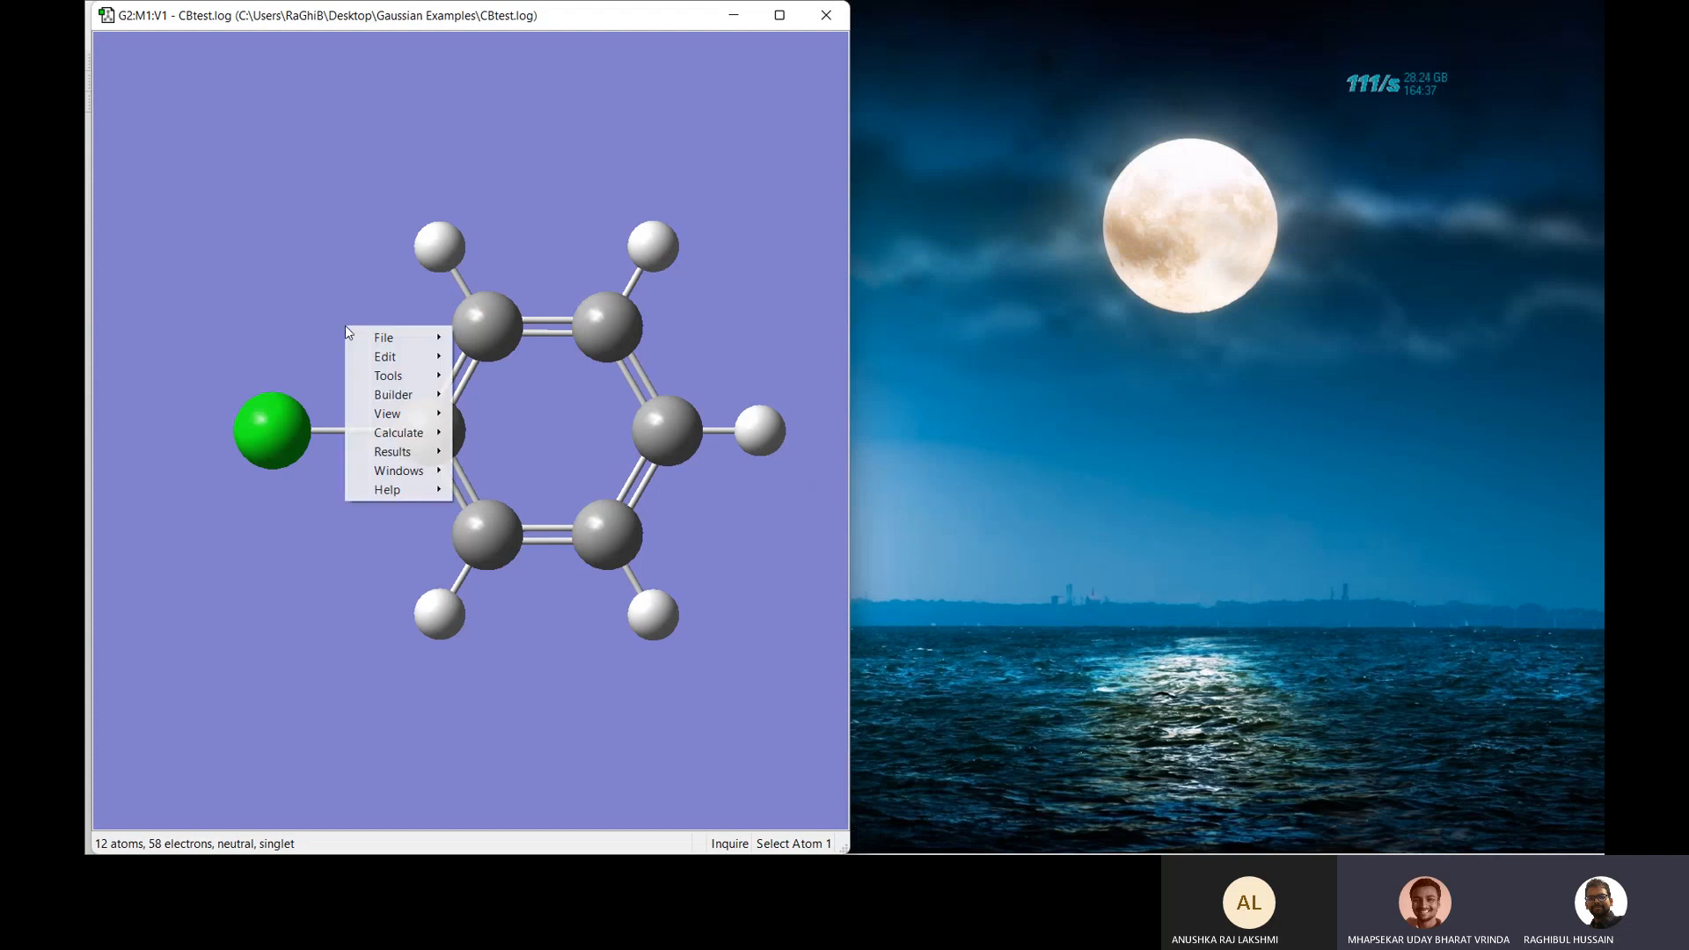
pyautogui.rightClick(286, 215)
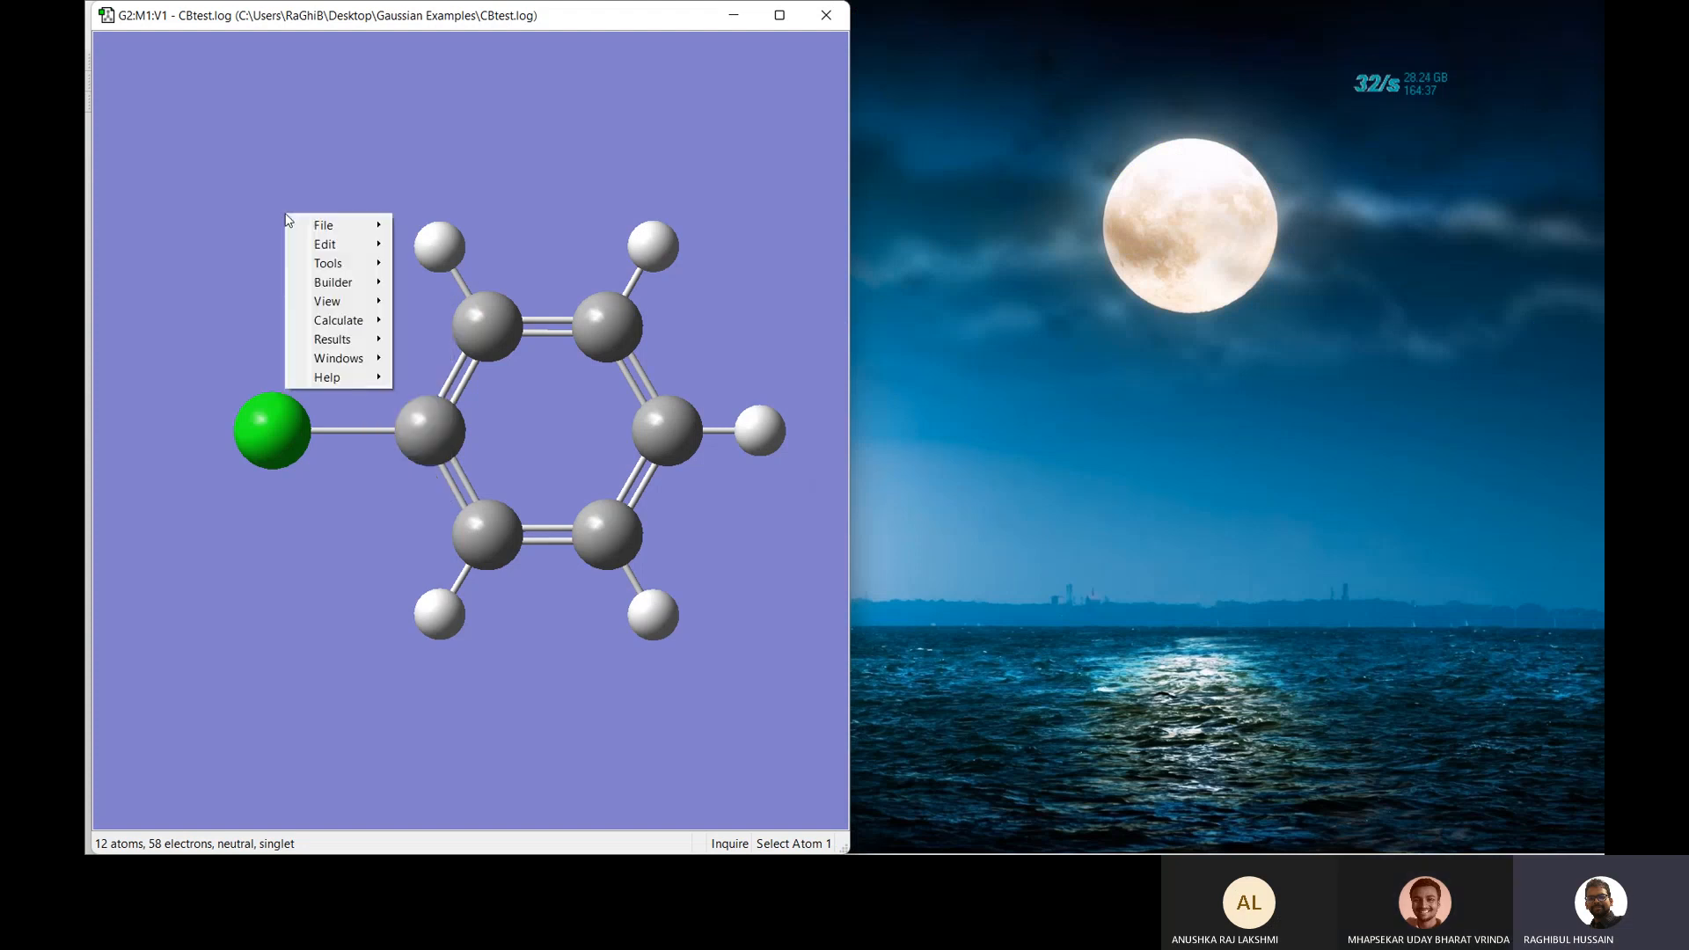
pyautogui.moveTo(352, 339)
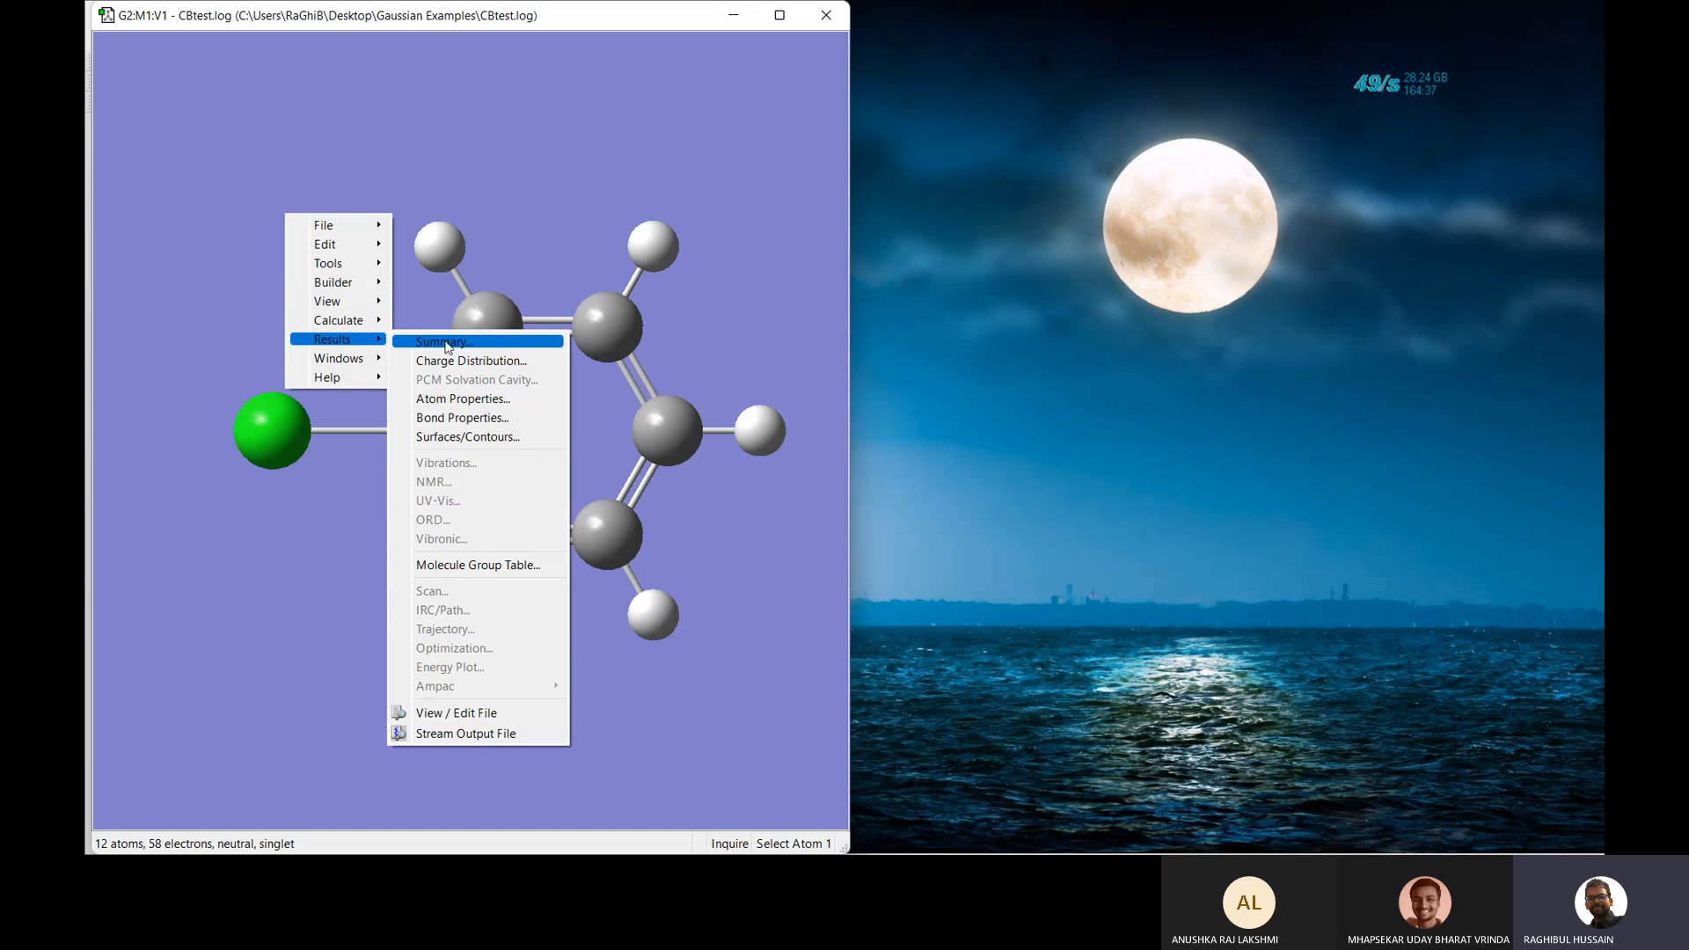
pyautogui.click(445, 345)
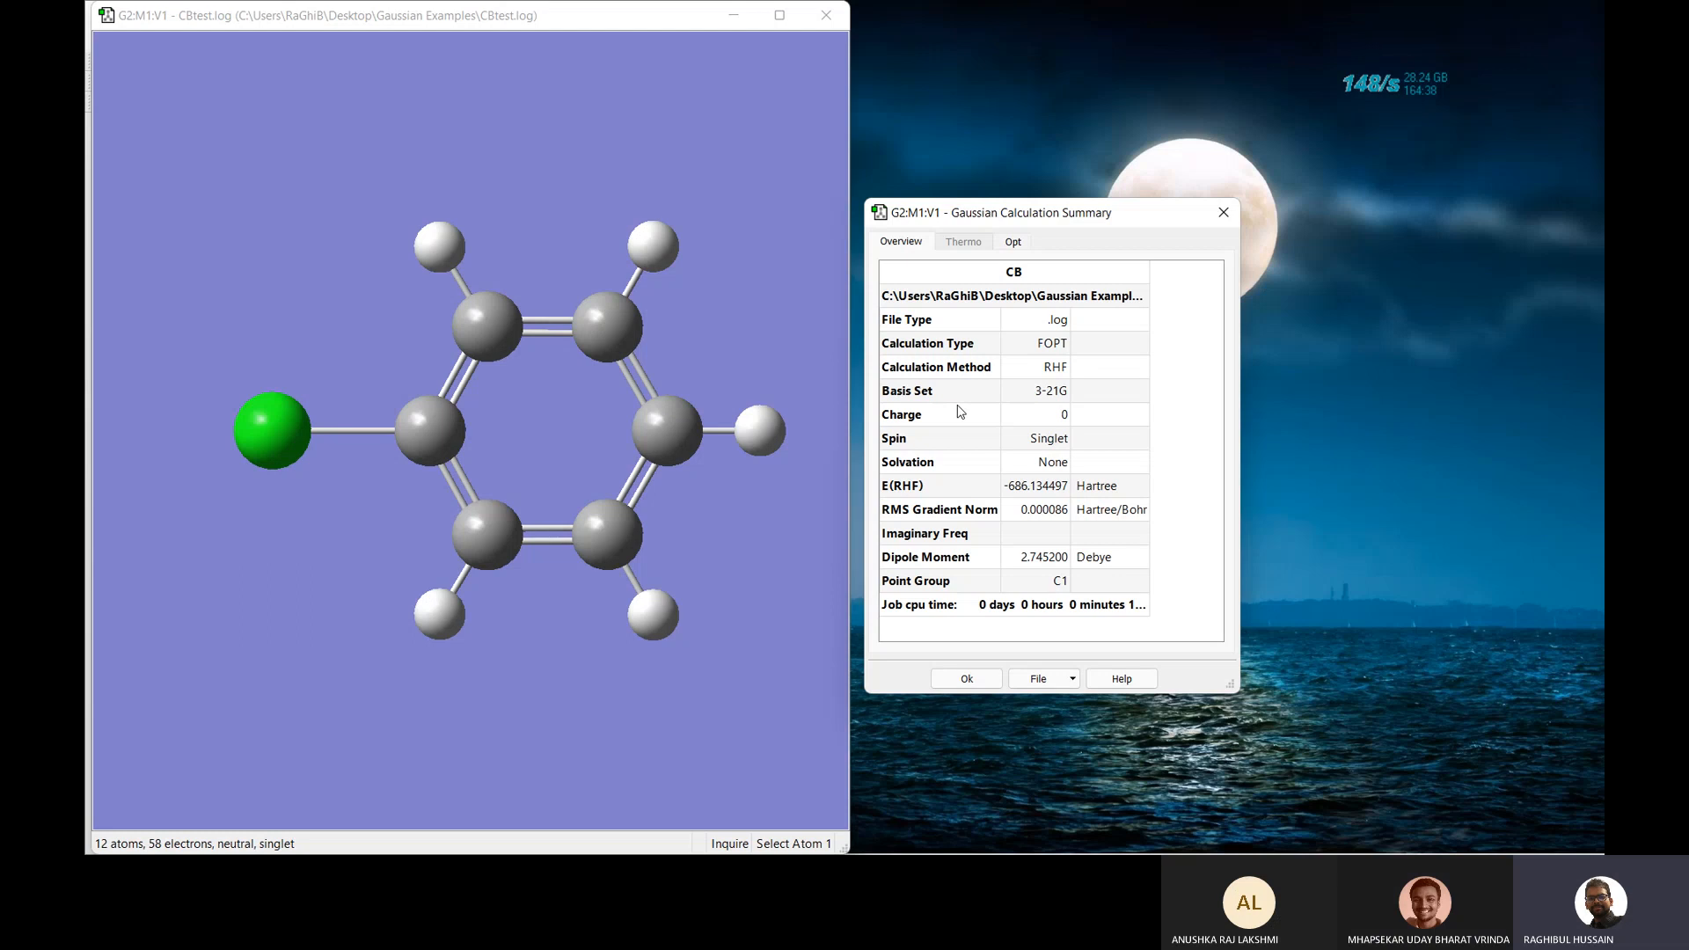
pyautogui.click(1017, 243)
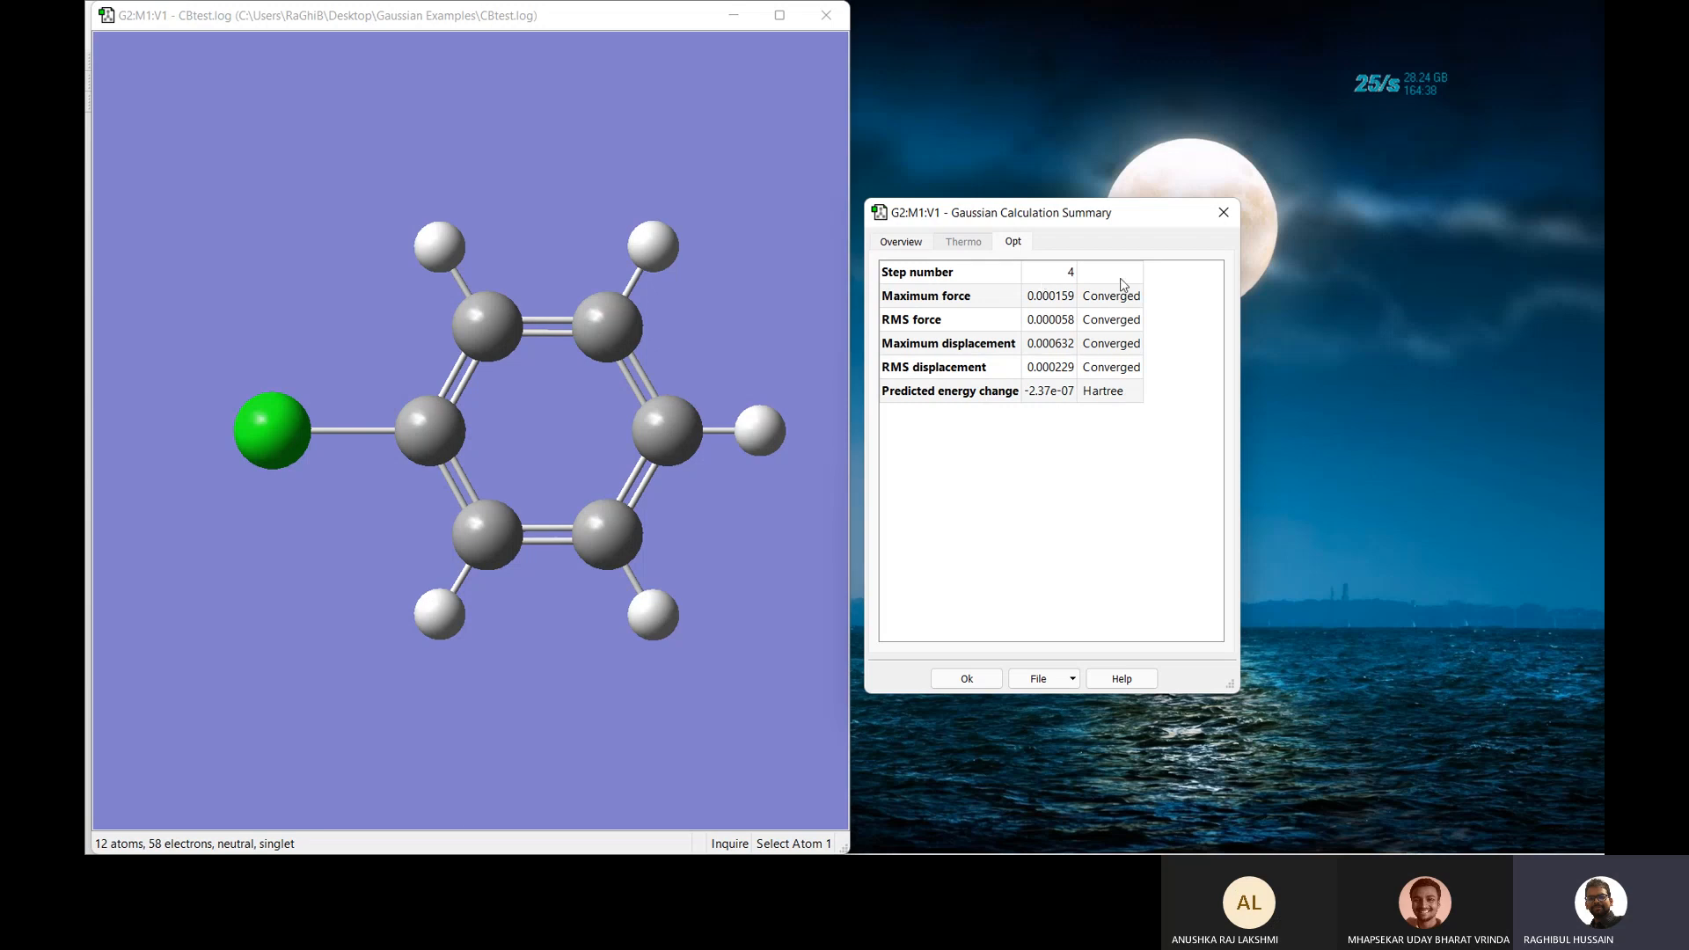
pyautogui.click(1221, 208)
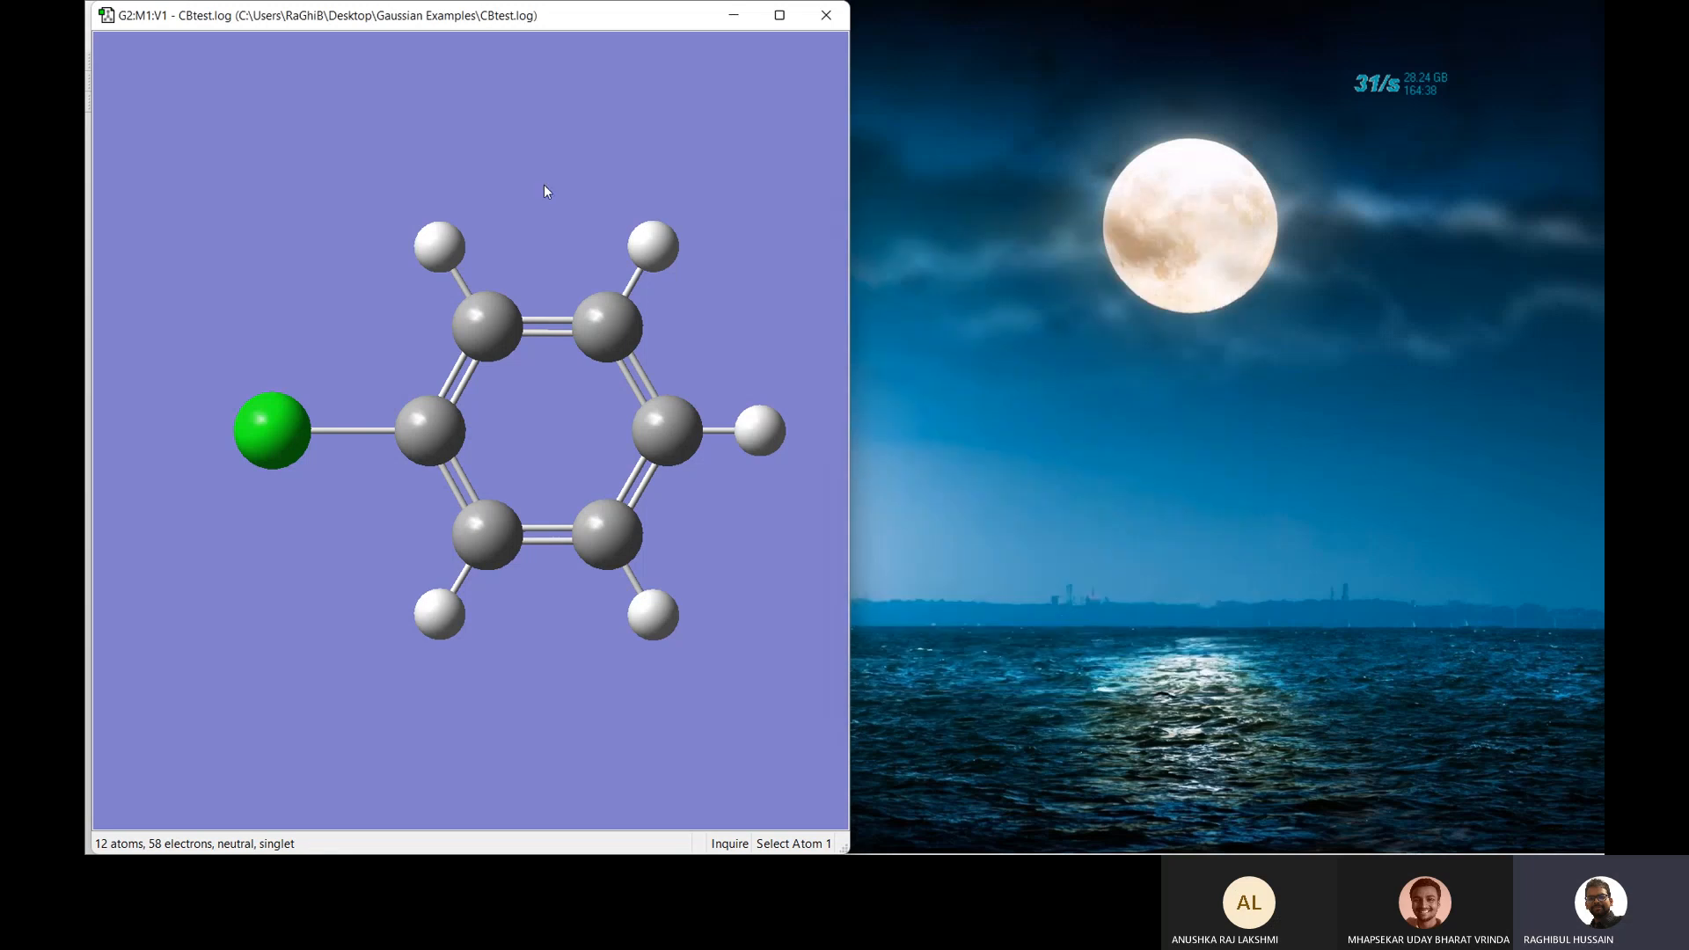
pyautogui.rightClick(537, 182)
pyautogui.moveTo(623, 309)
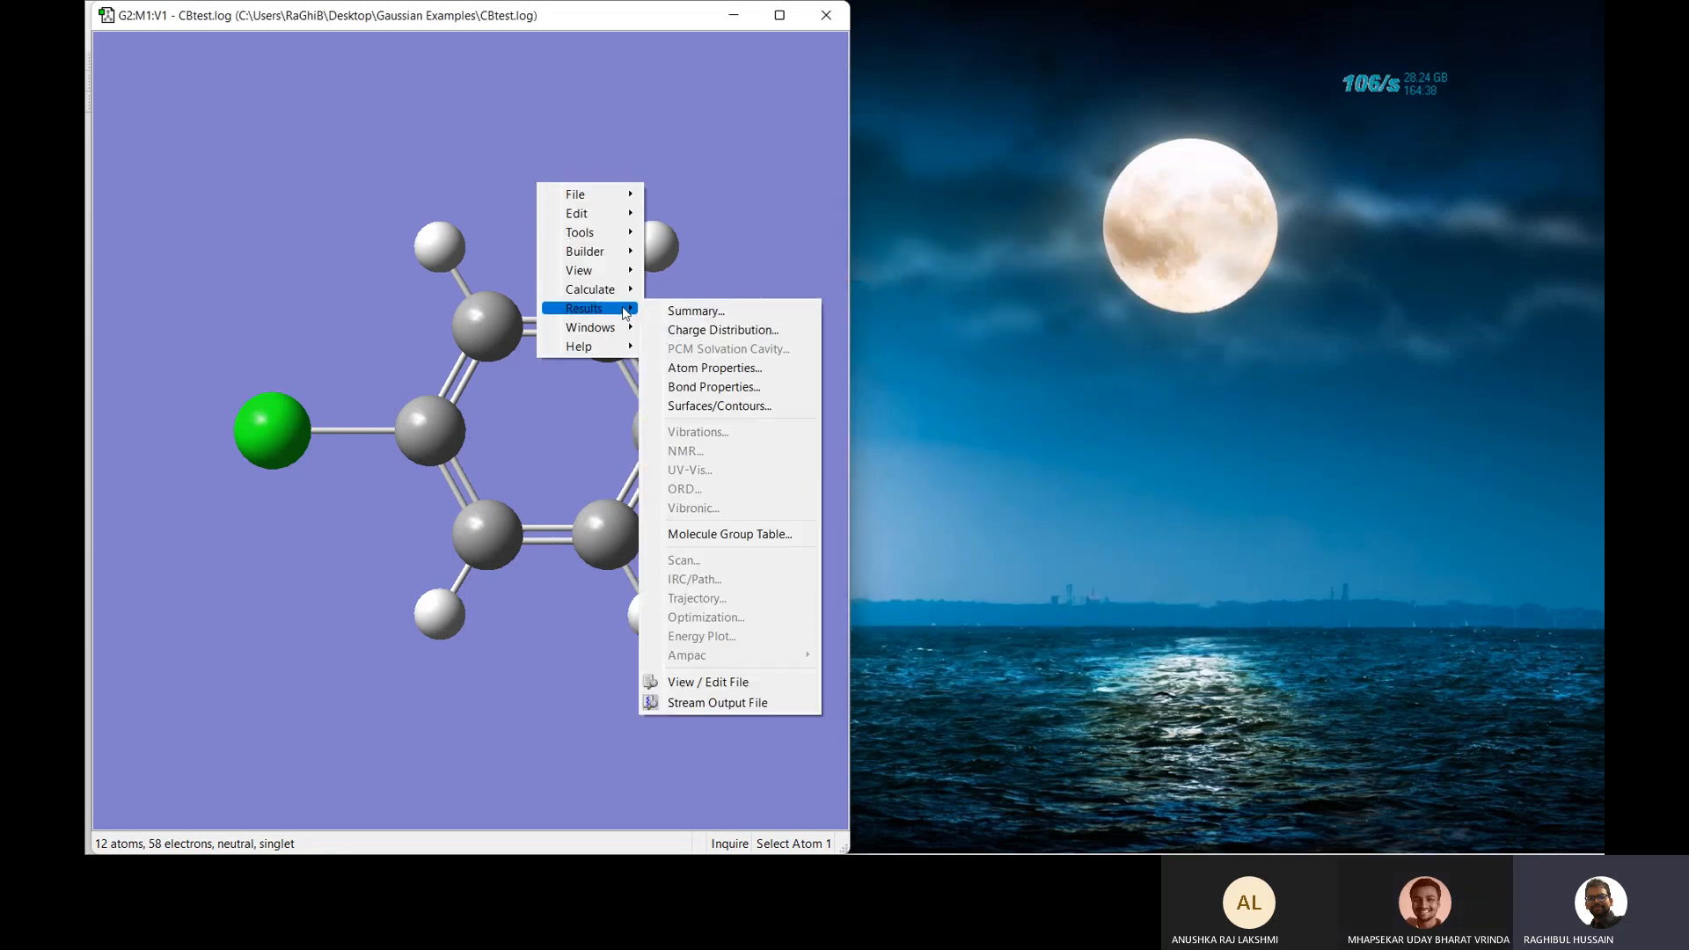
pyautogui.click(715, 703)
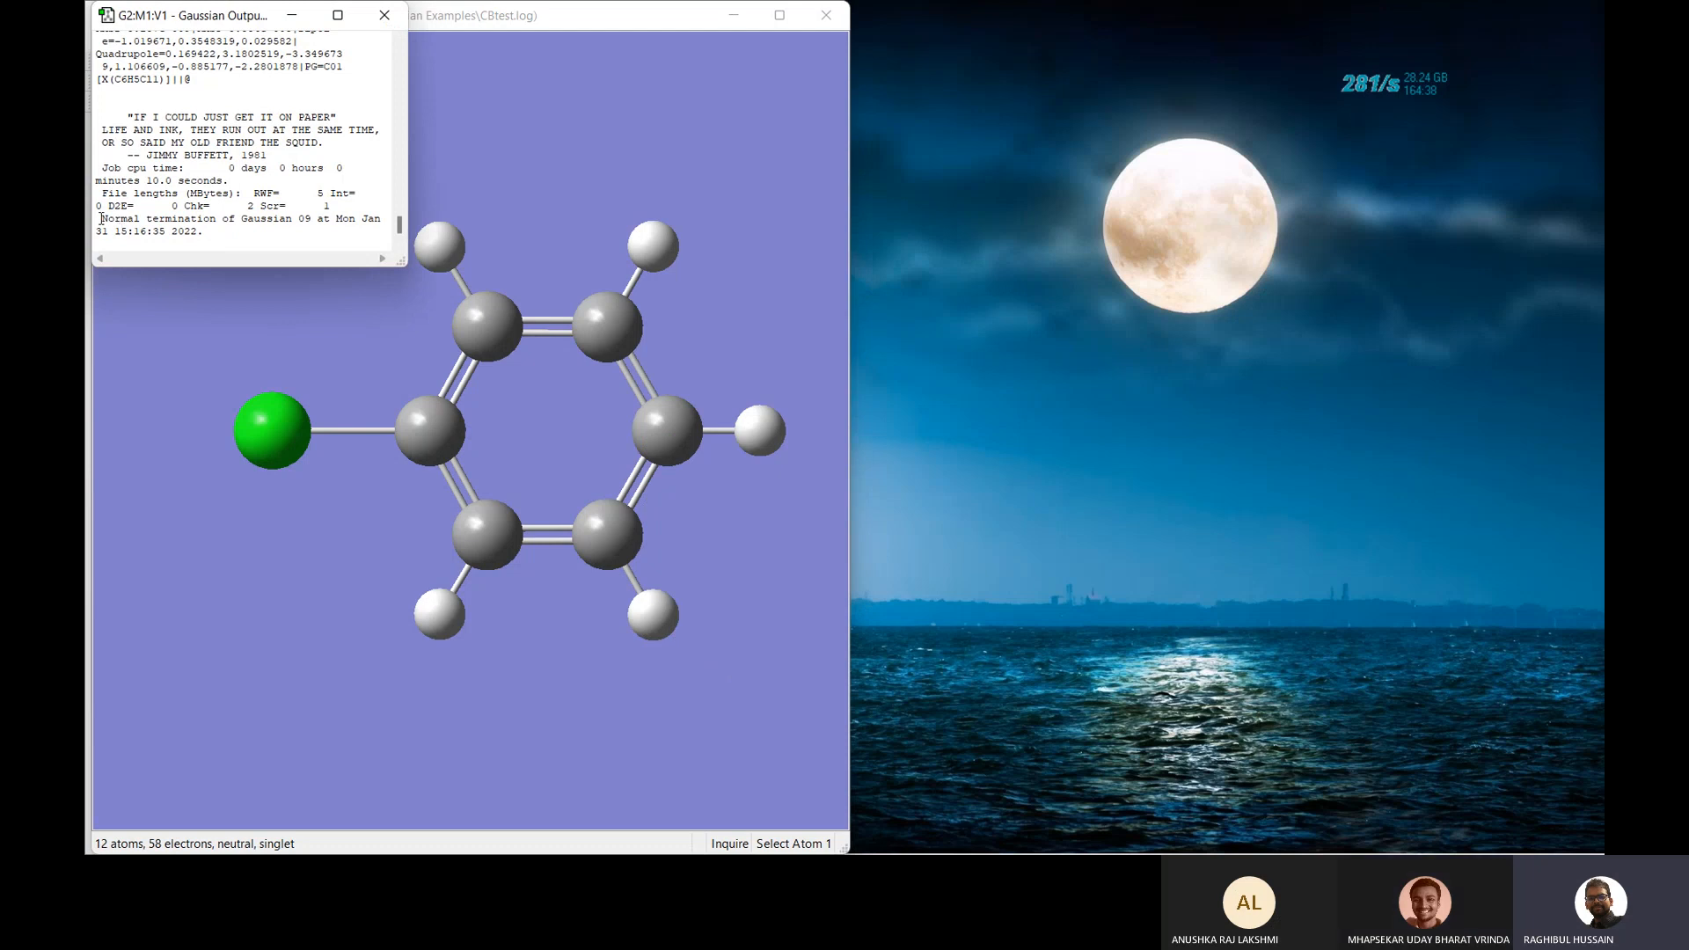
pyautogui.moveTo(101, 219); pyautogui.dragTo(264, 230)
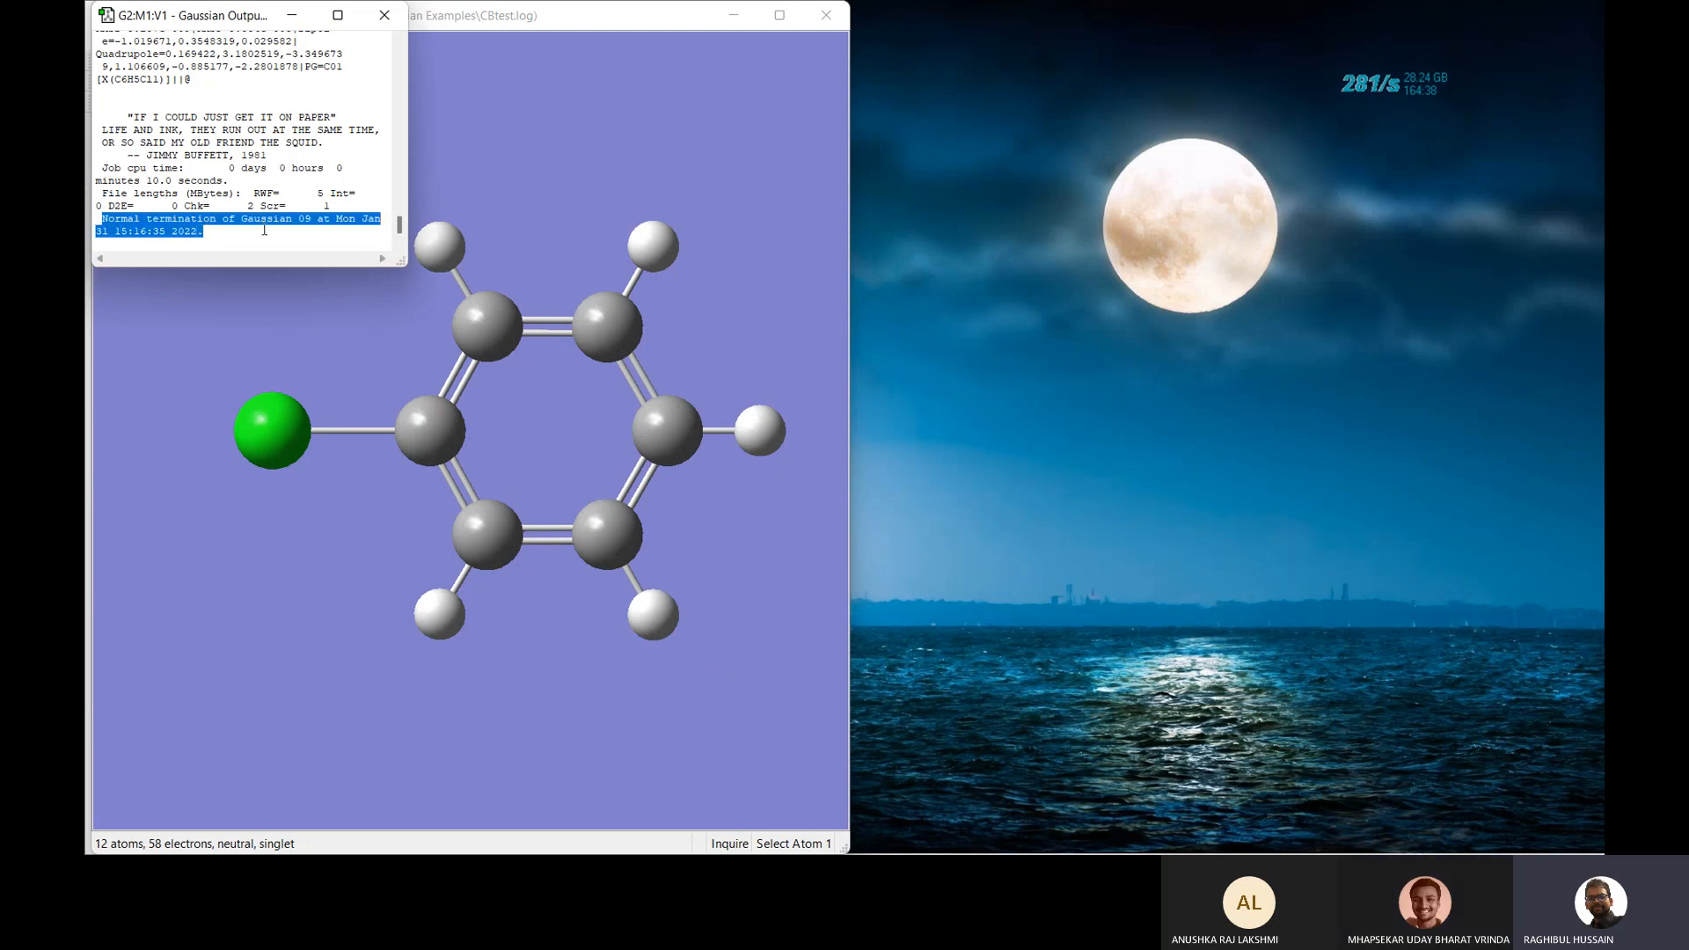
pyautogui.click(303, 186)
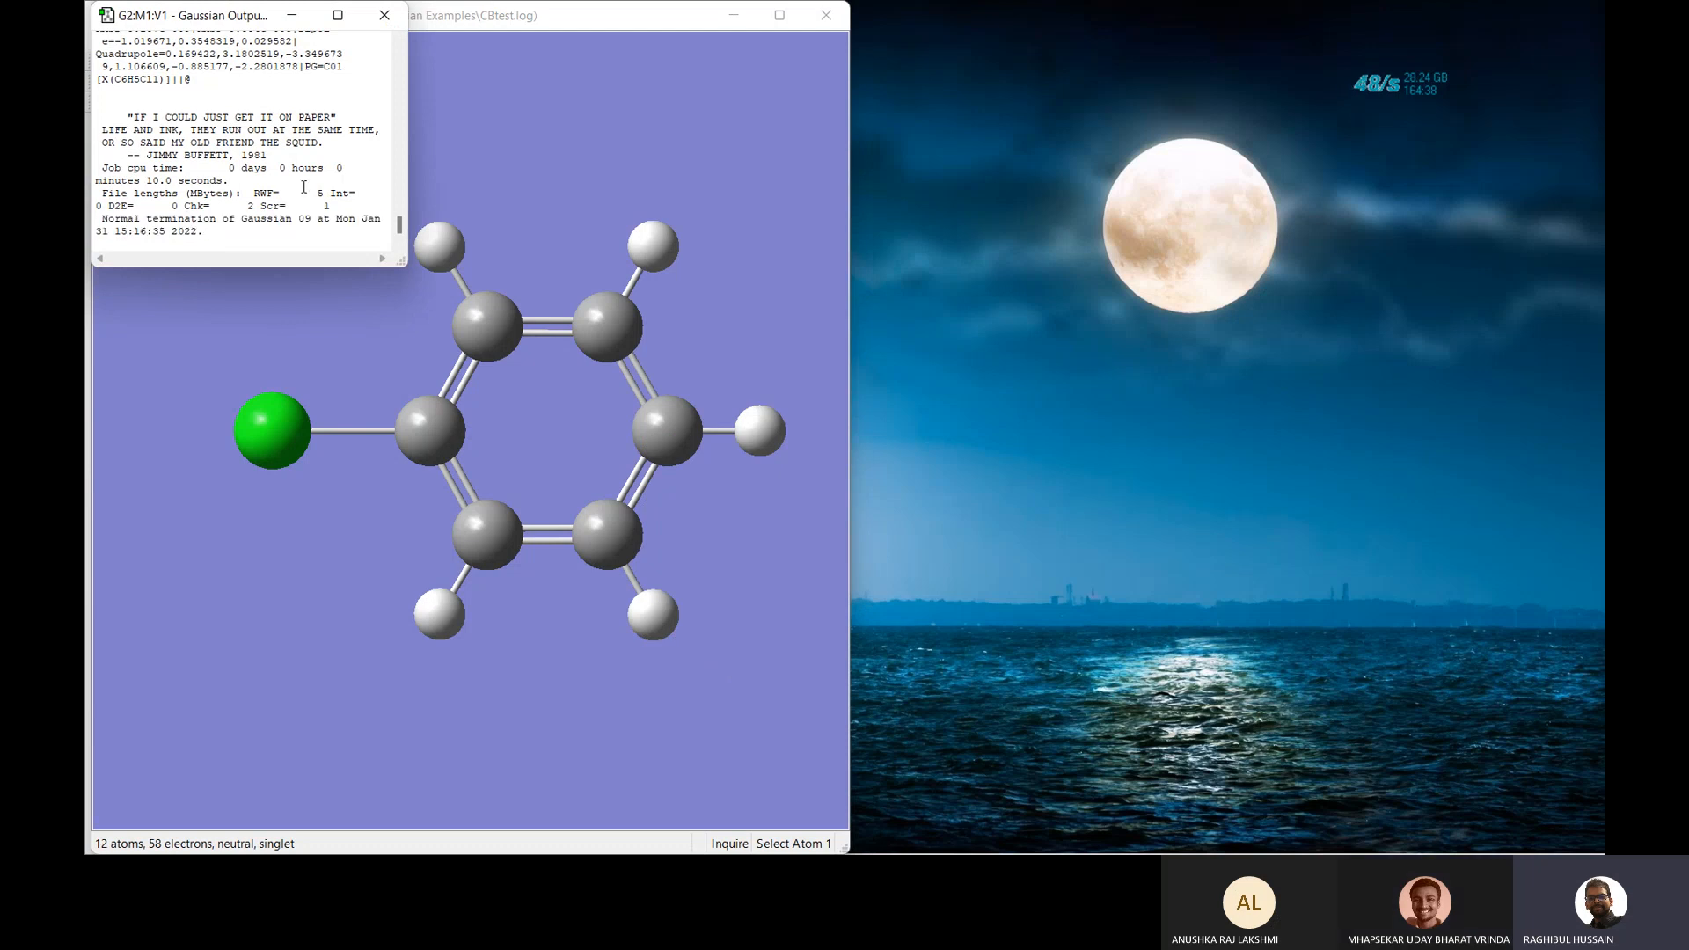
pyautogui.click(384, 15)
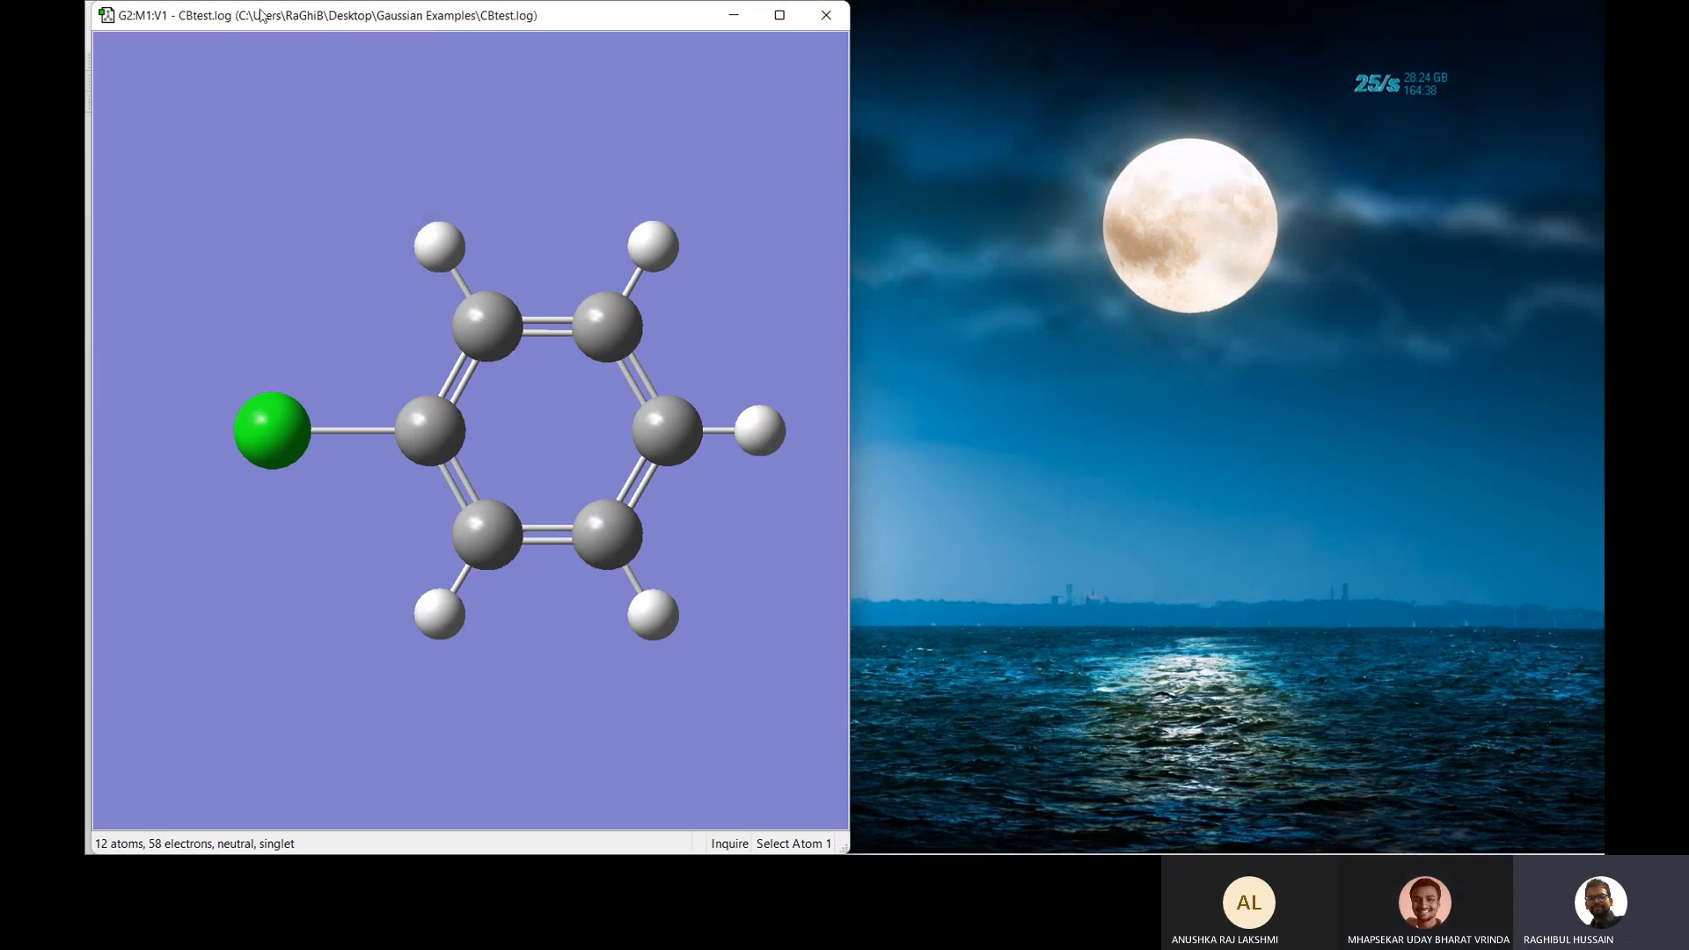
# Save the optimized chlorobenzene under the new name CBopt.gjf.
pyautogui.rightClick(312, 134)
pyautogui.moveTo(388, 148)
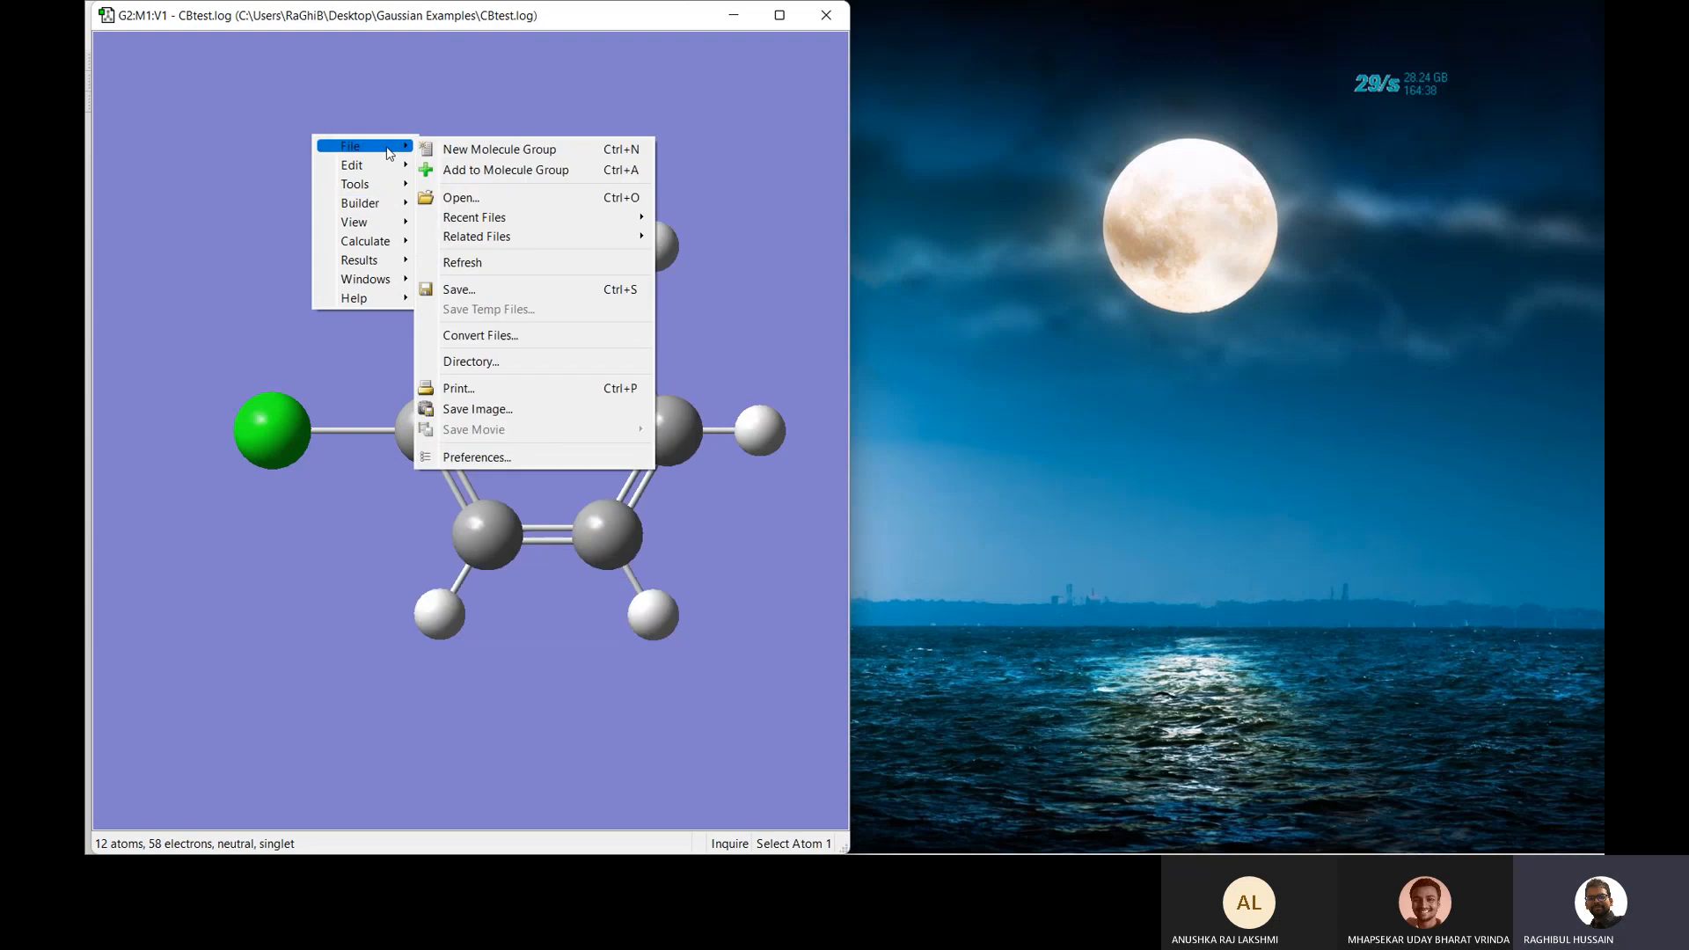
pyautogui.click(475, 291)
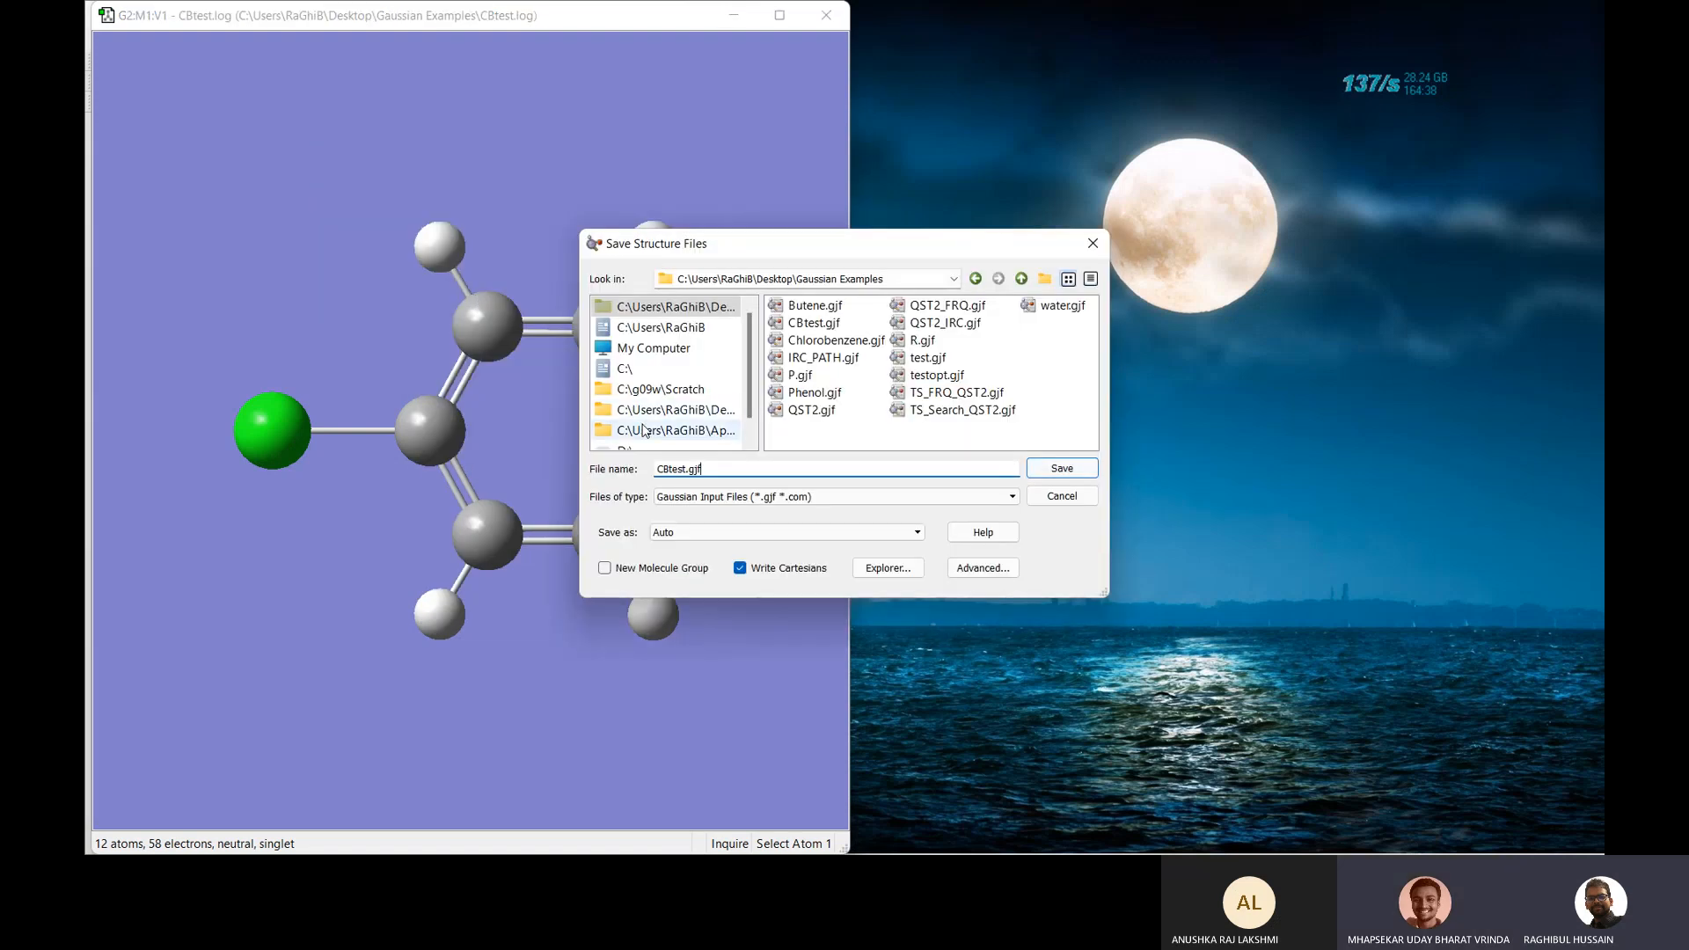
pyautogui.press('BackSpace')
pyautogui.press('BackSpace')
pyautogui.press('BackSpace')
pyautogui.press('BackSpace')
pyautogui.press('BackSpace')
pyautogui.press('BackSpace')
pyautogui.press('BackSpace')
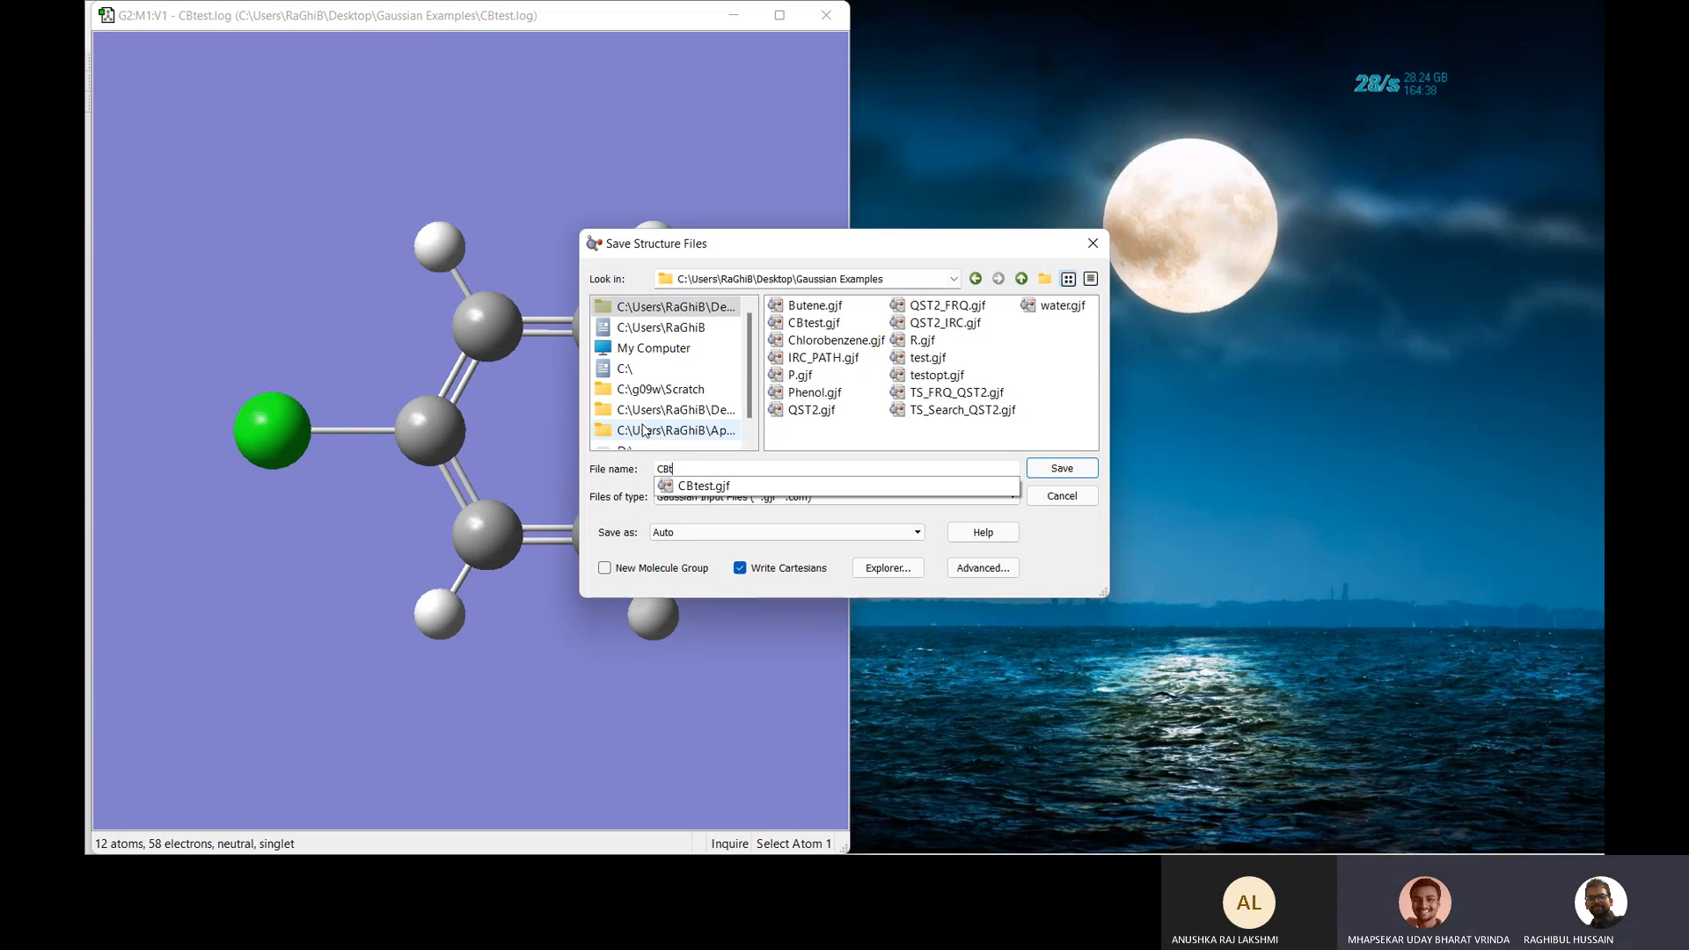
pyautogui.press('BackSpace')
pyautogui.write('opt')
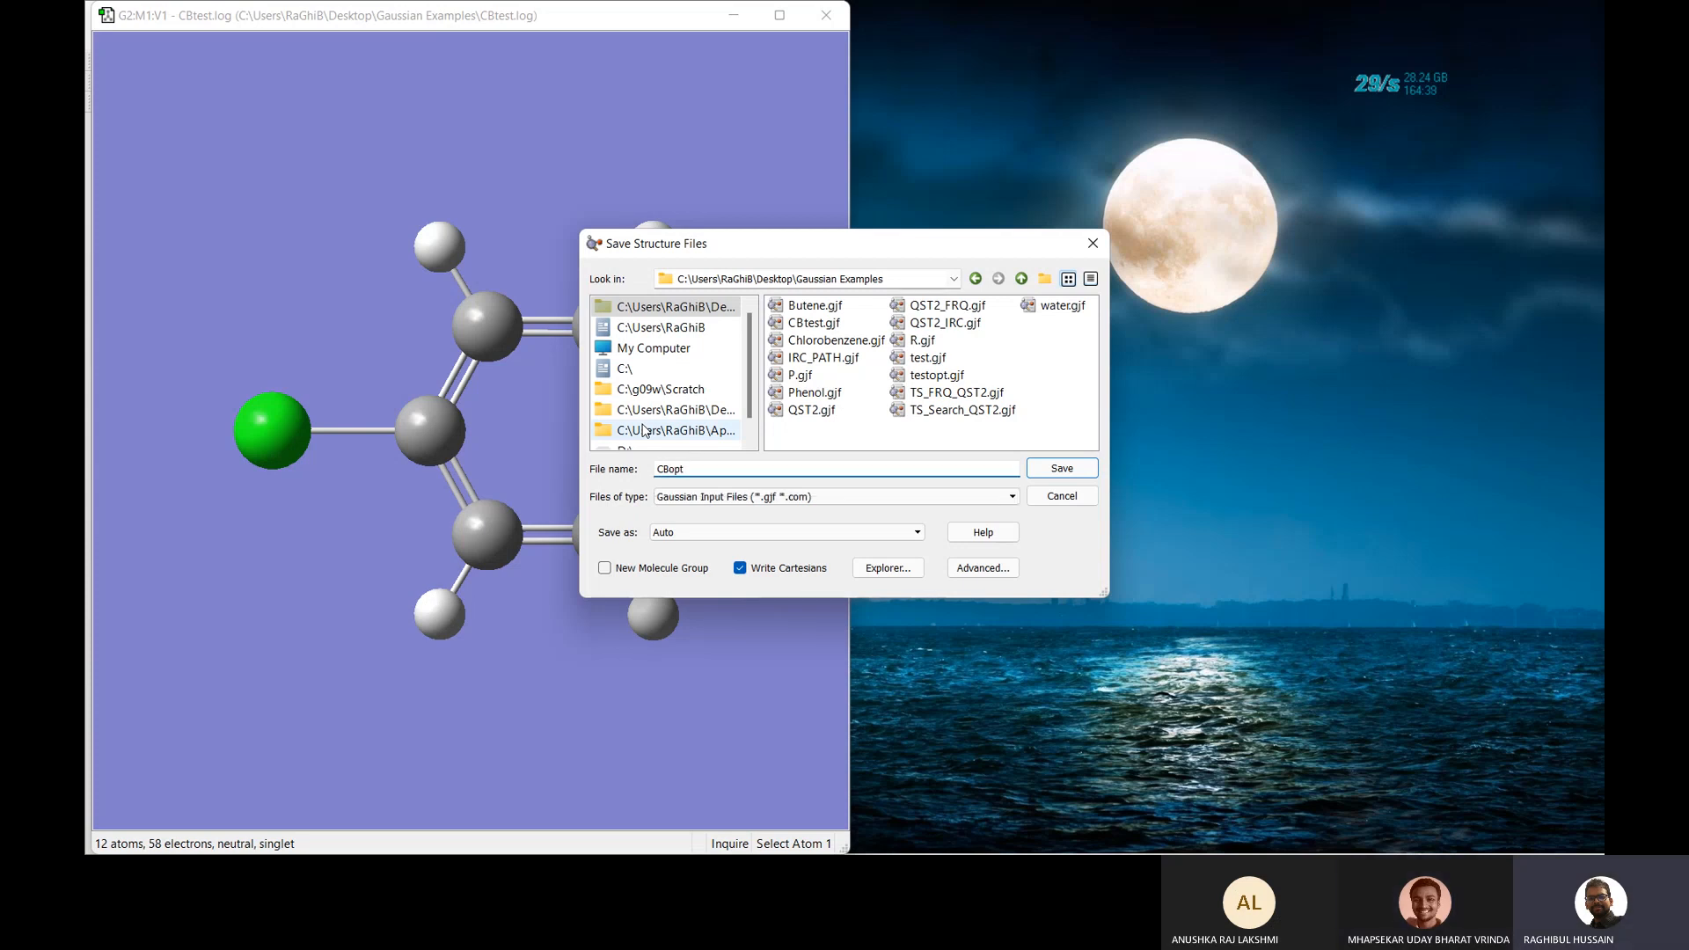
pyautogui.click(1062, 469)
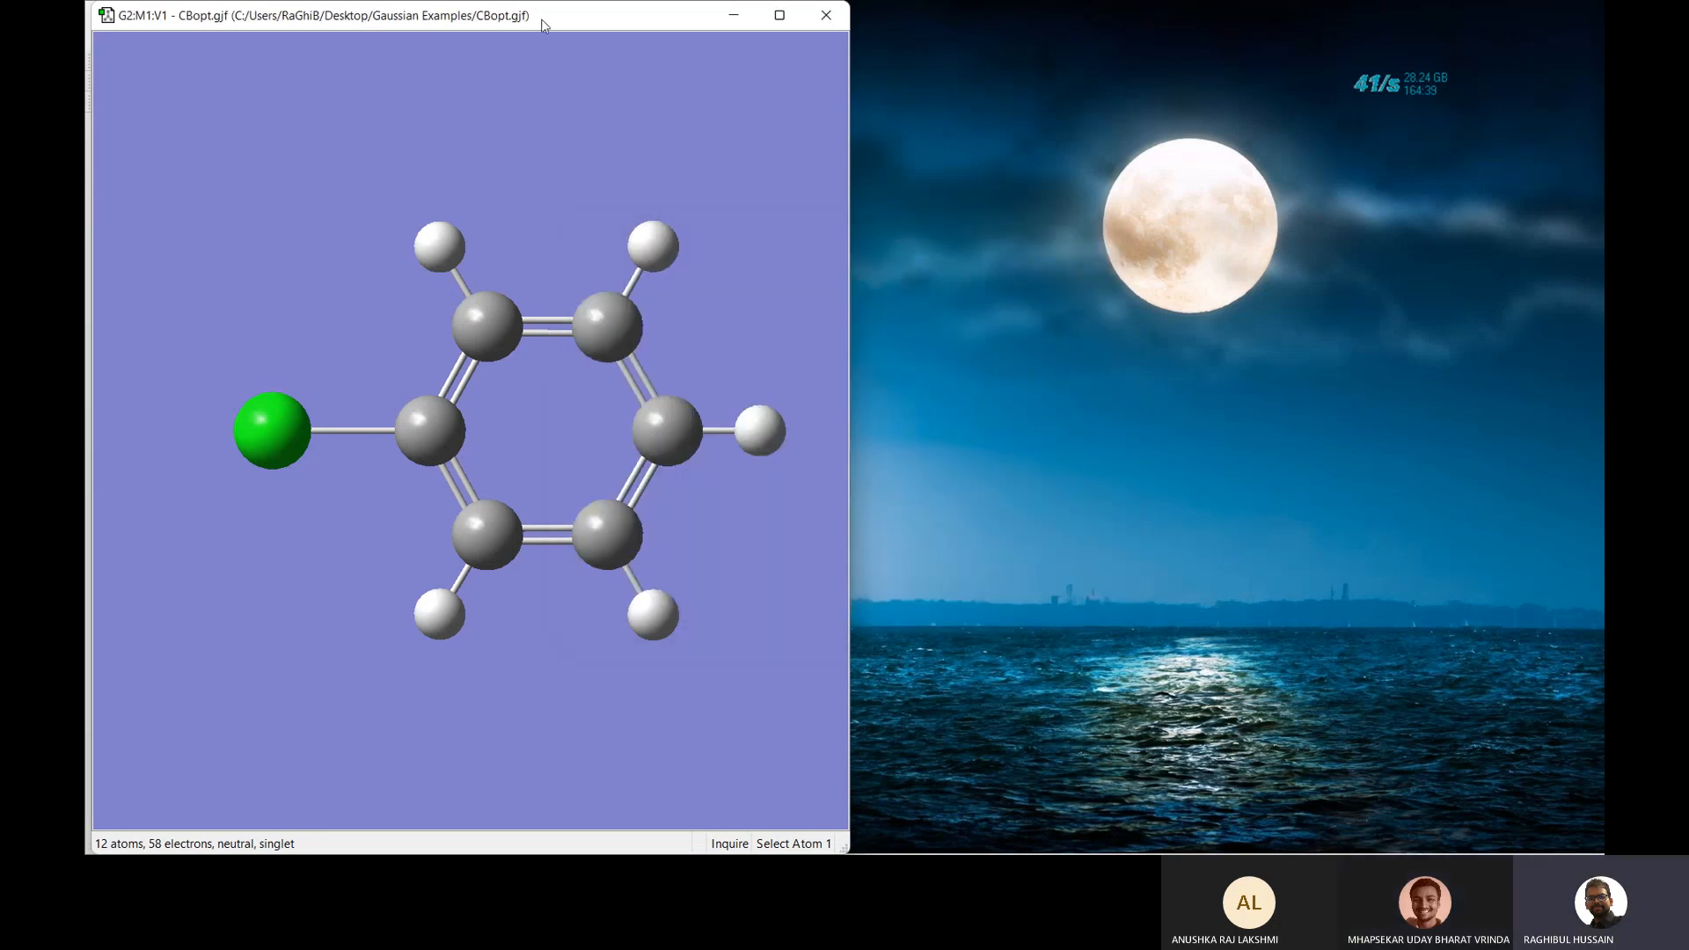
# Set the Gaussian Calculation Setup job type to Frequency for the optimized structure.
pyautogui.rightClick(298, 144)
pyautogui.moveTo(361, 266)
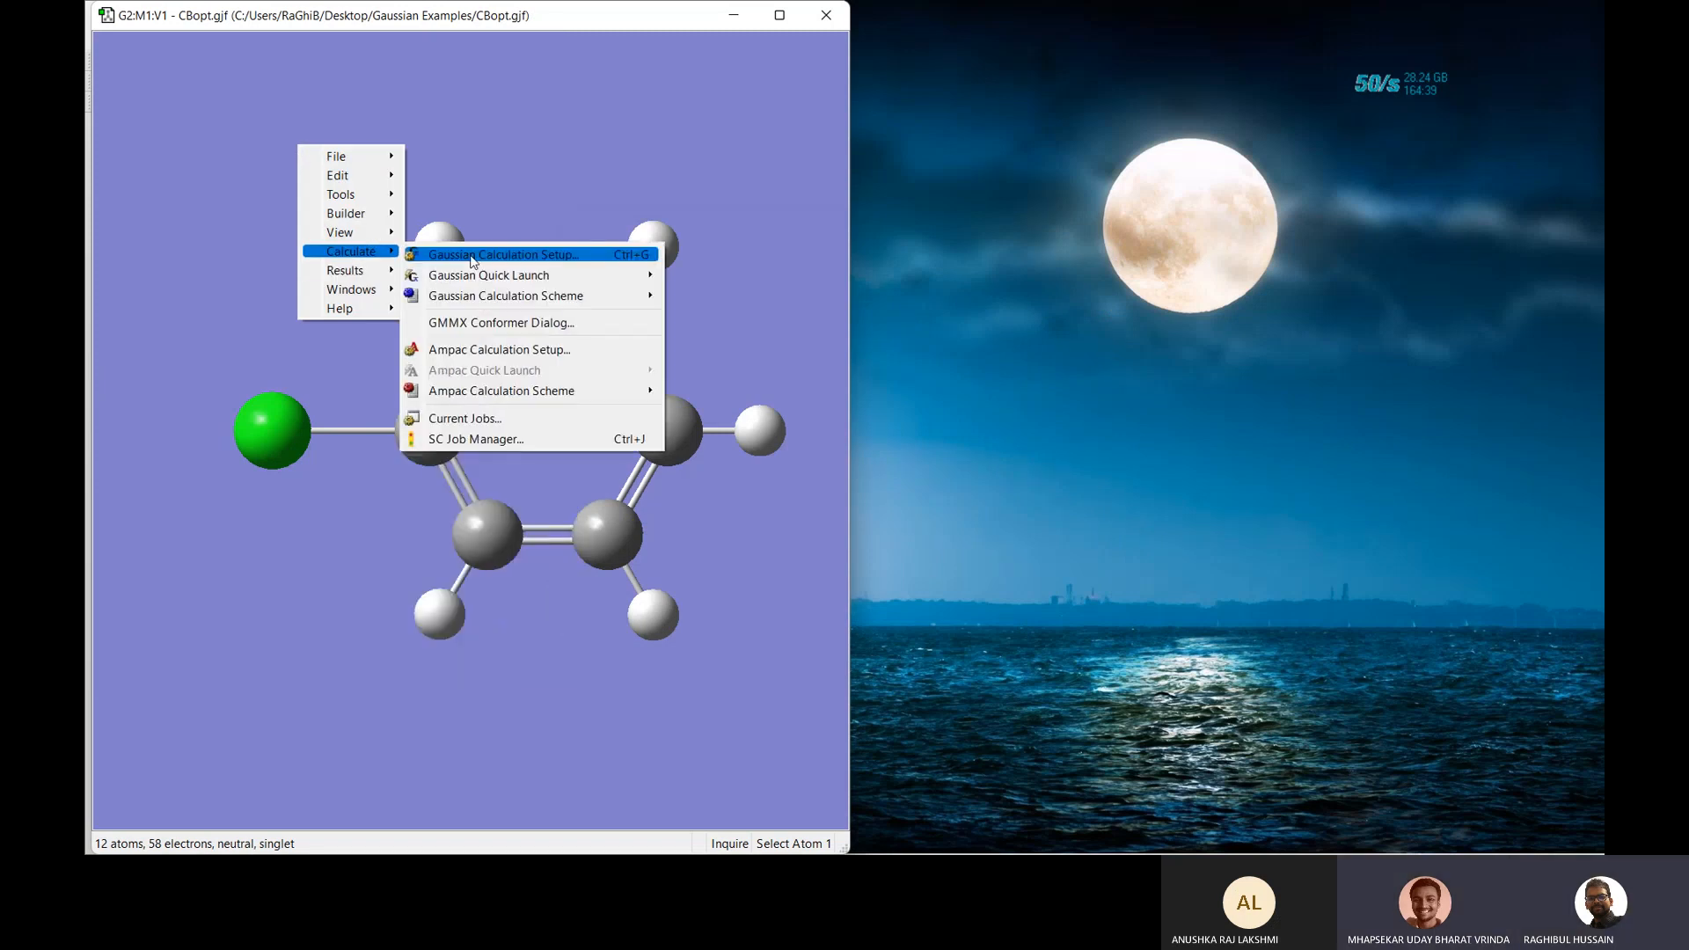
pyautogui.click(470, 255)
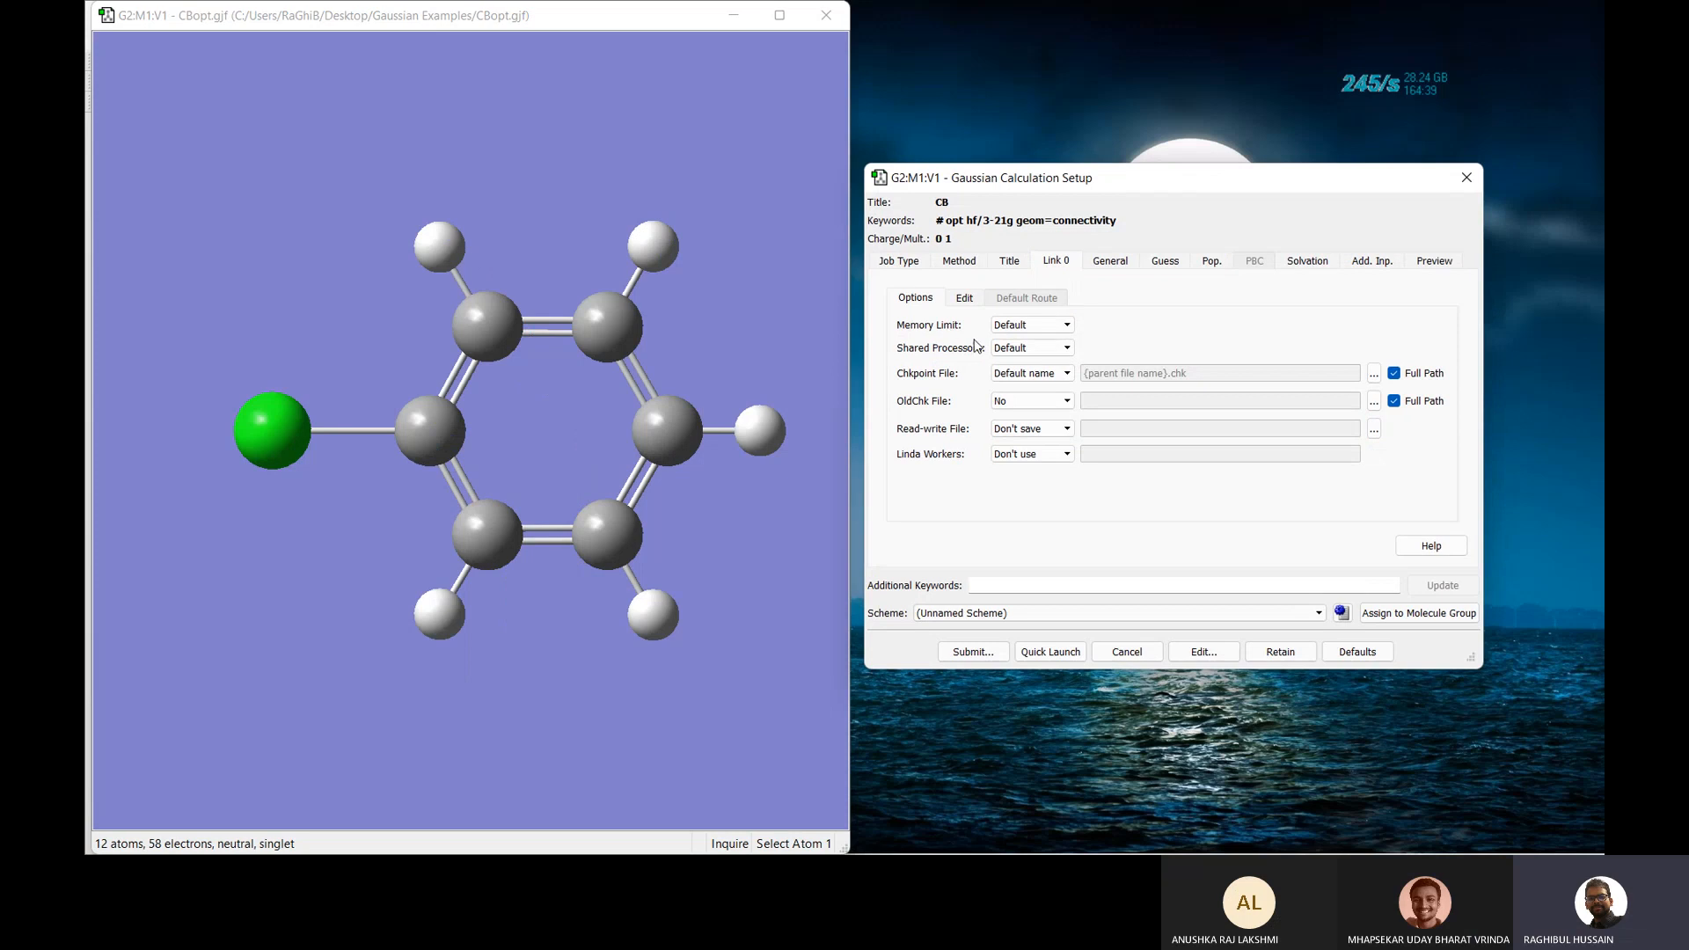
pyautogui.click(903, 260)
pyautogui.click(939, 297)
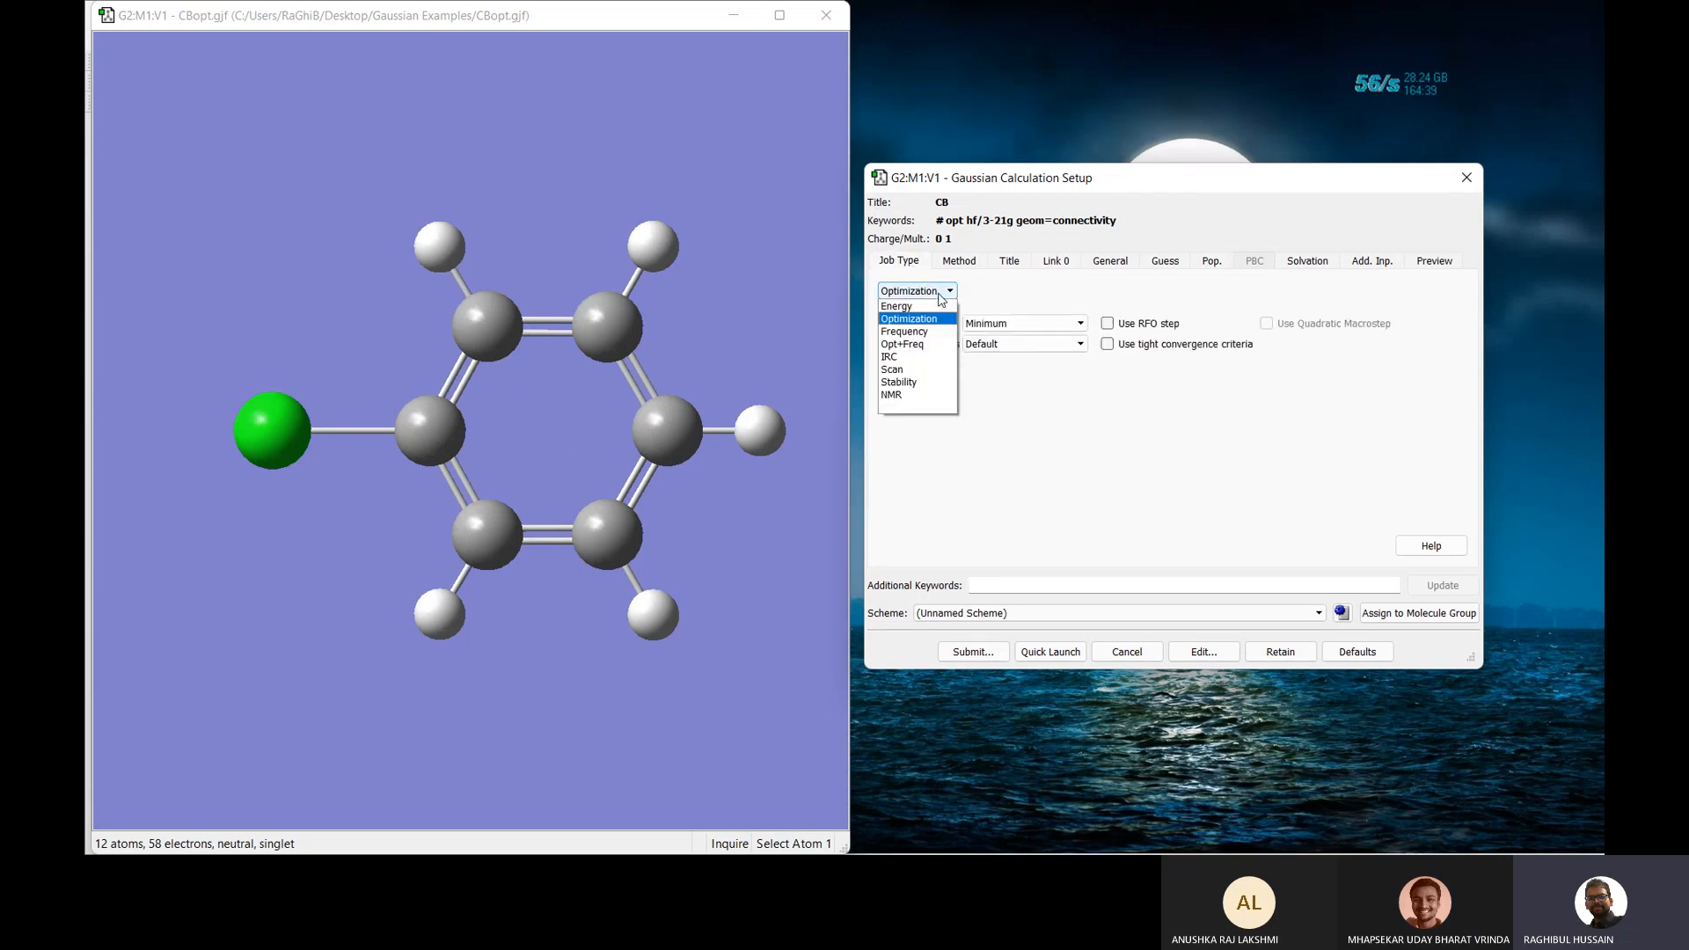
pyautogui.click(926, 335)
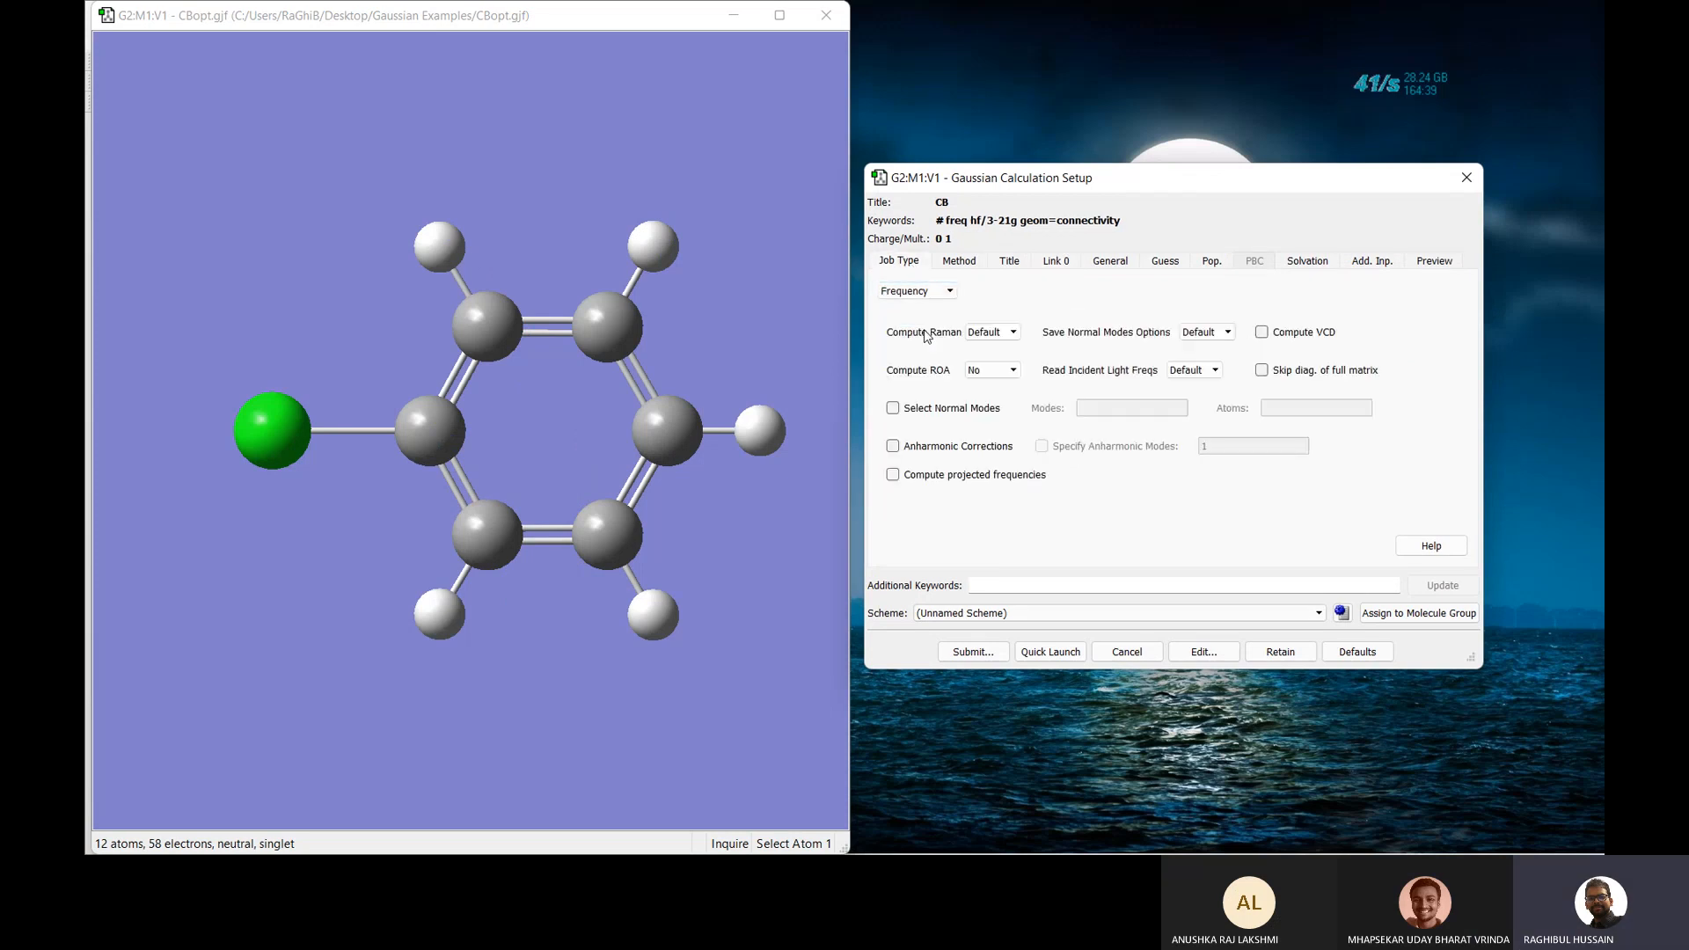
pyautogui.click(911, 295)
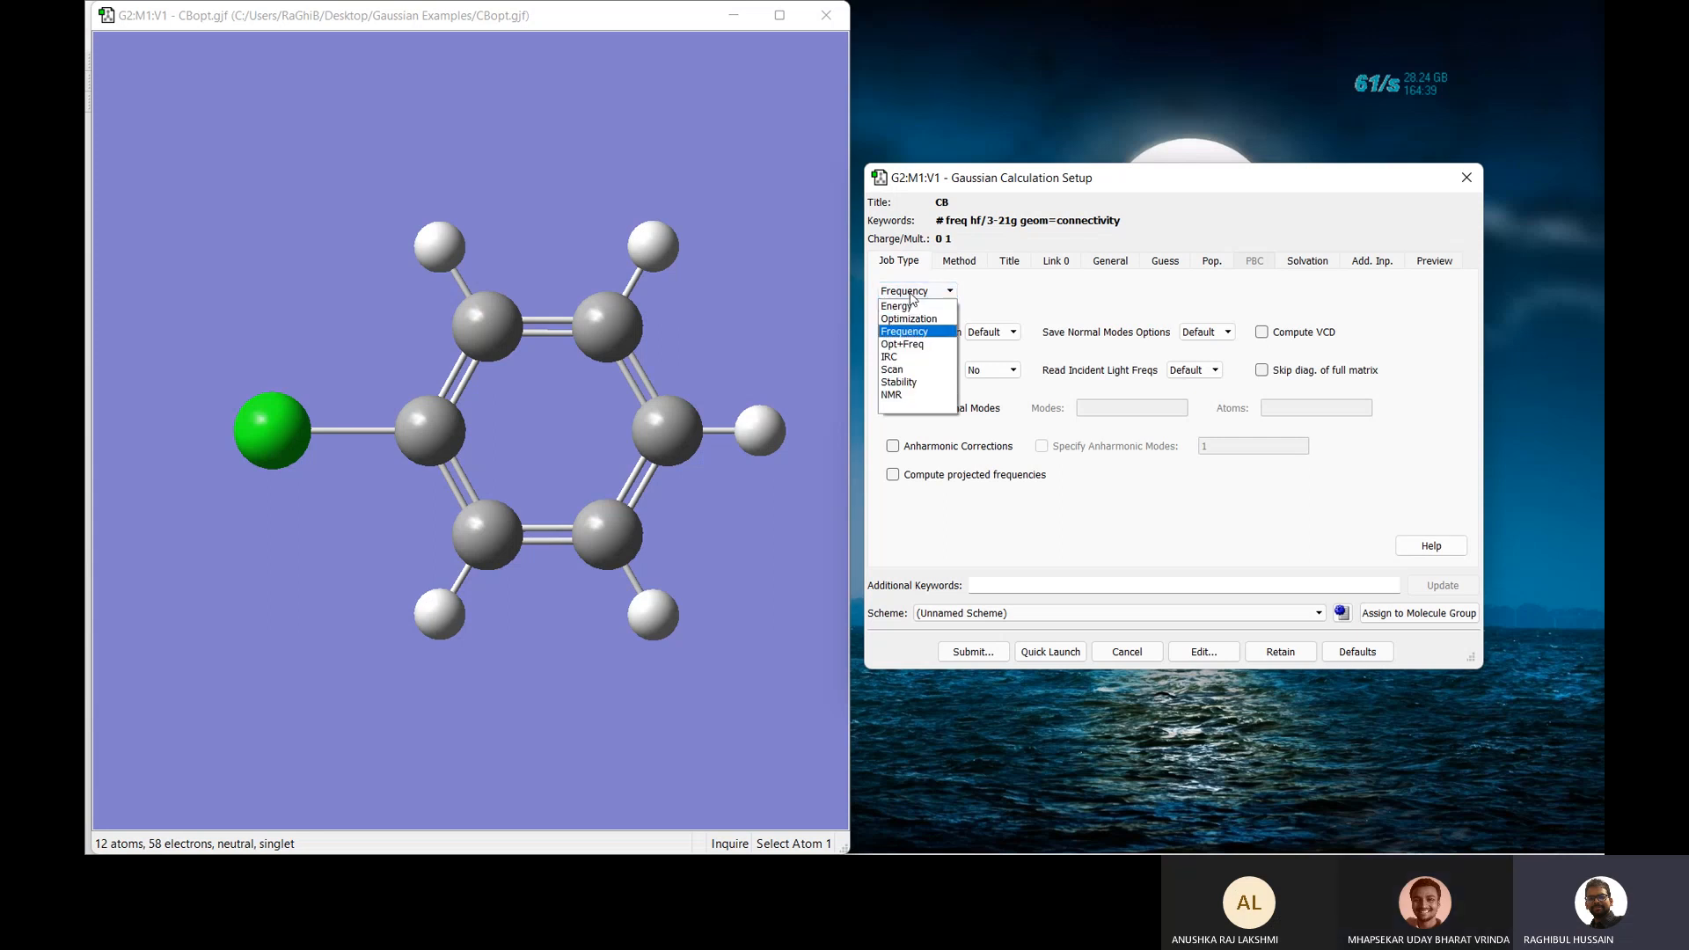
pyautogui.click(915, 345)
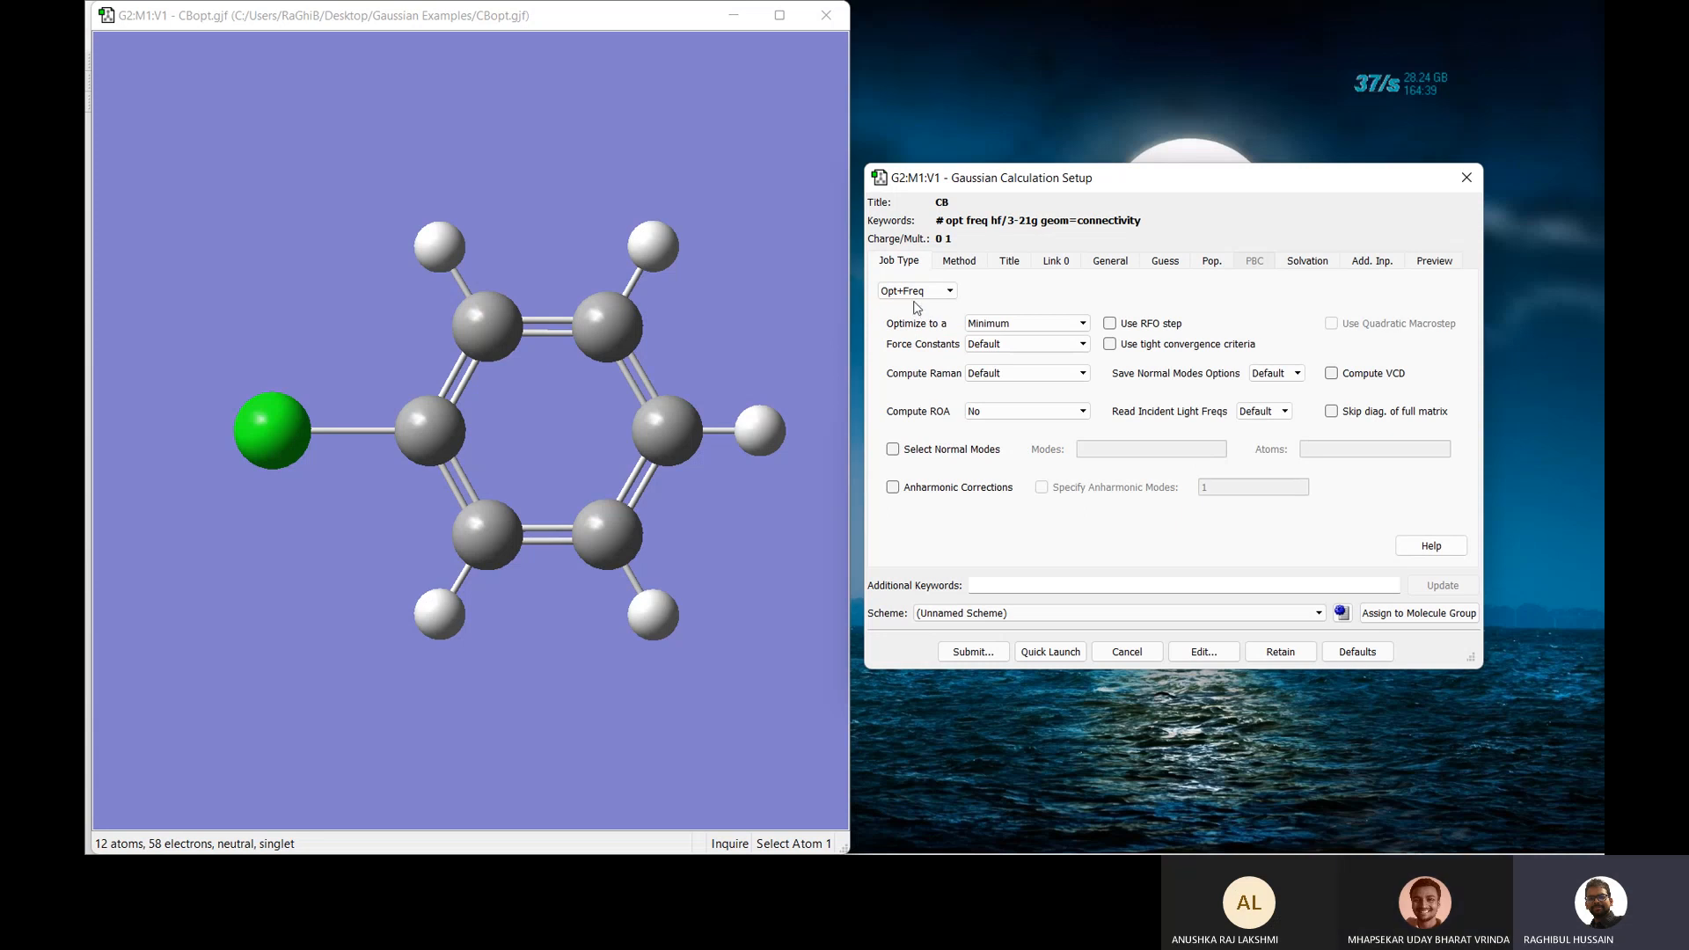
pyautogui.click(915, 291)
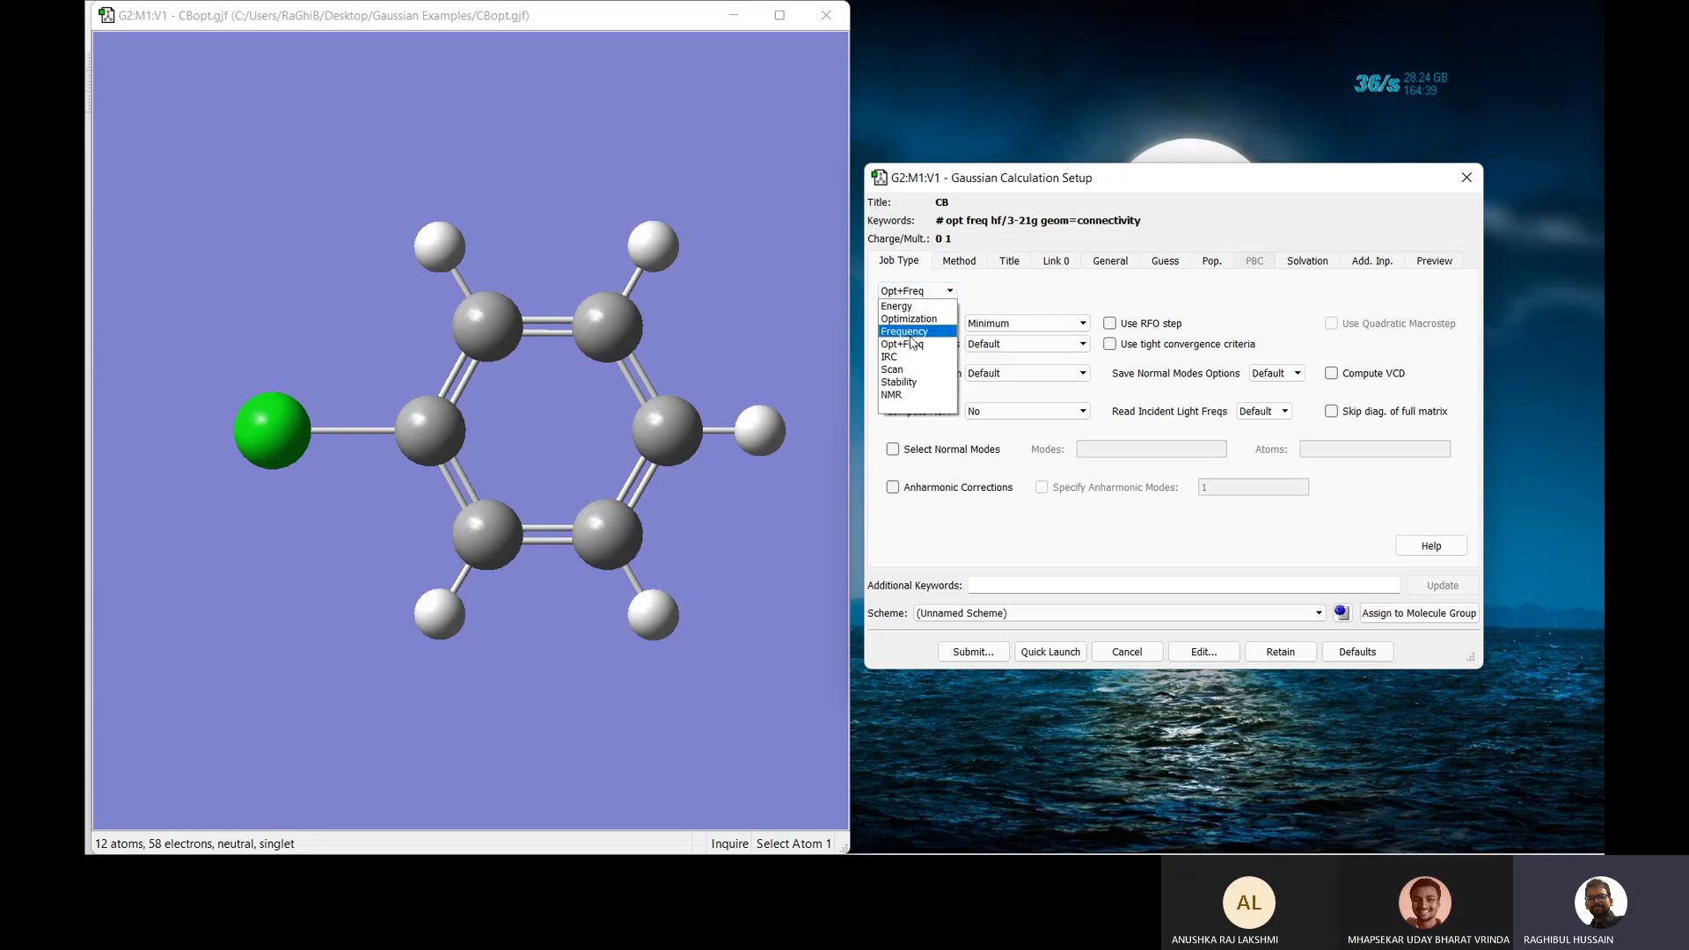
pyautogui.click(908, 333)
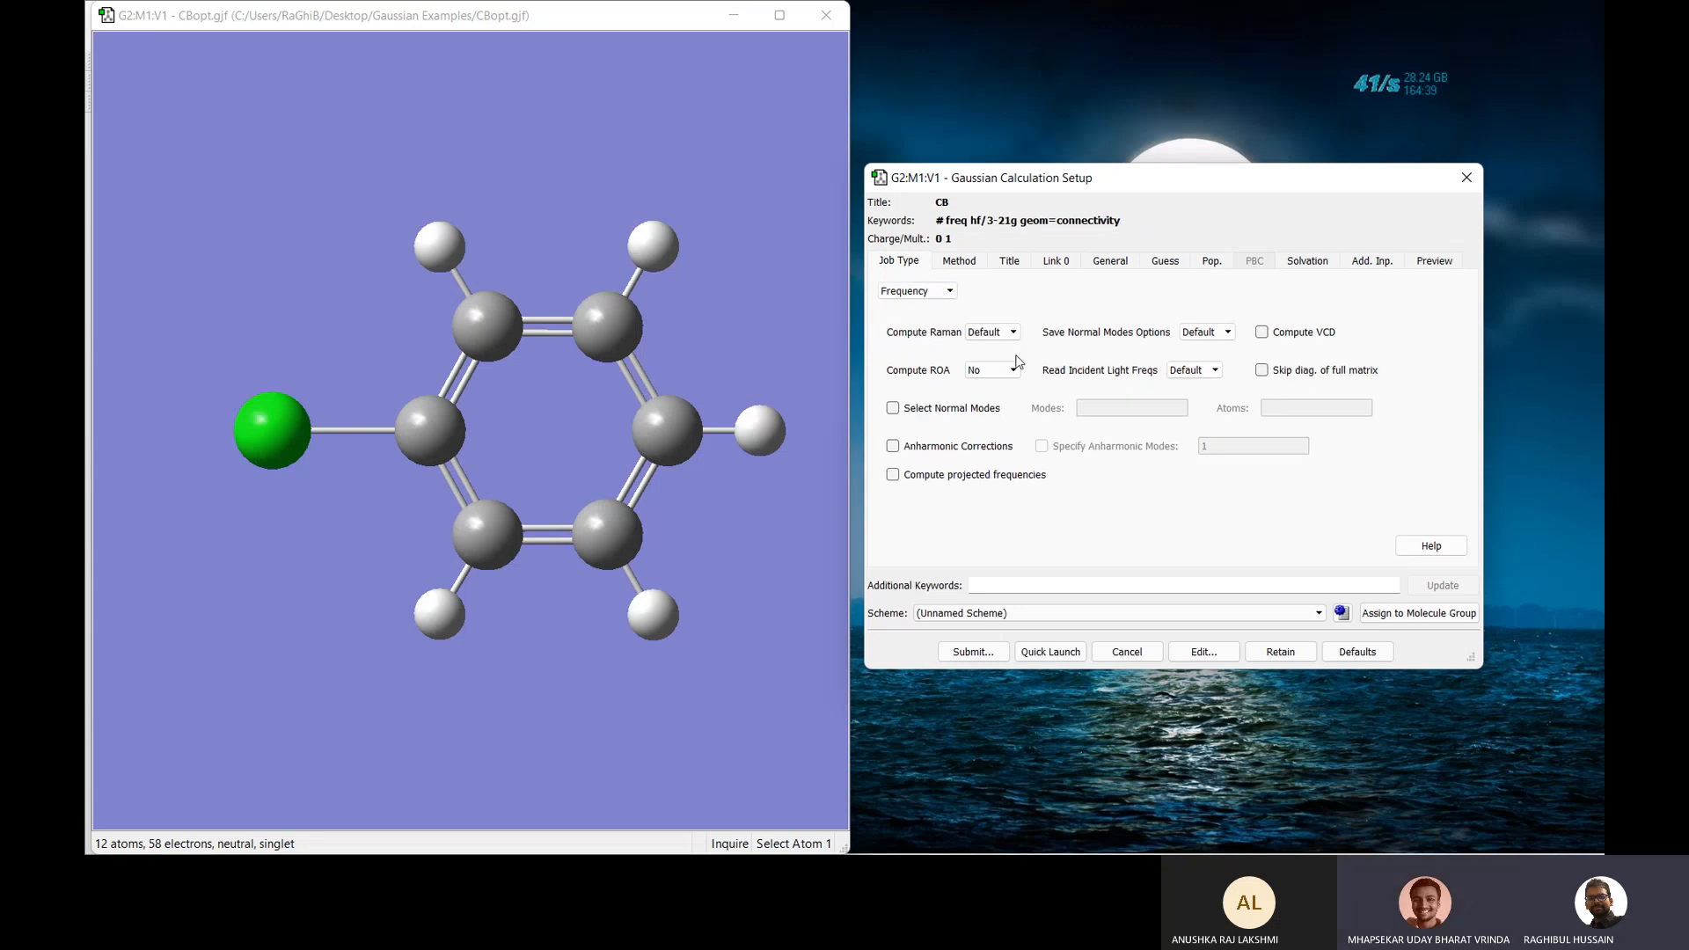
# Retitle the job CB_FRQ and submit it.
pyautogui.click(955, 262)
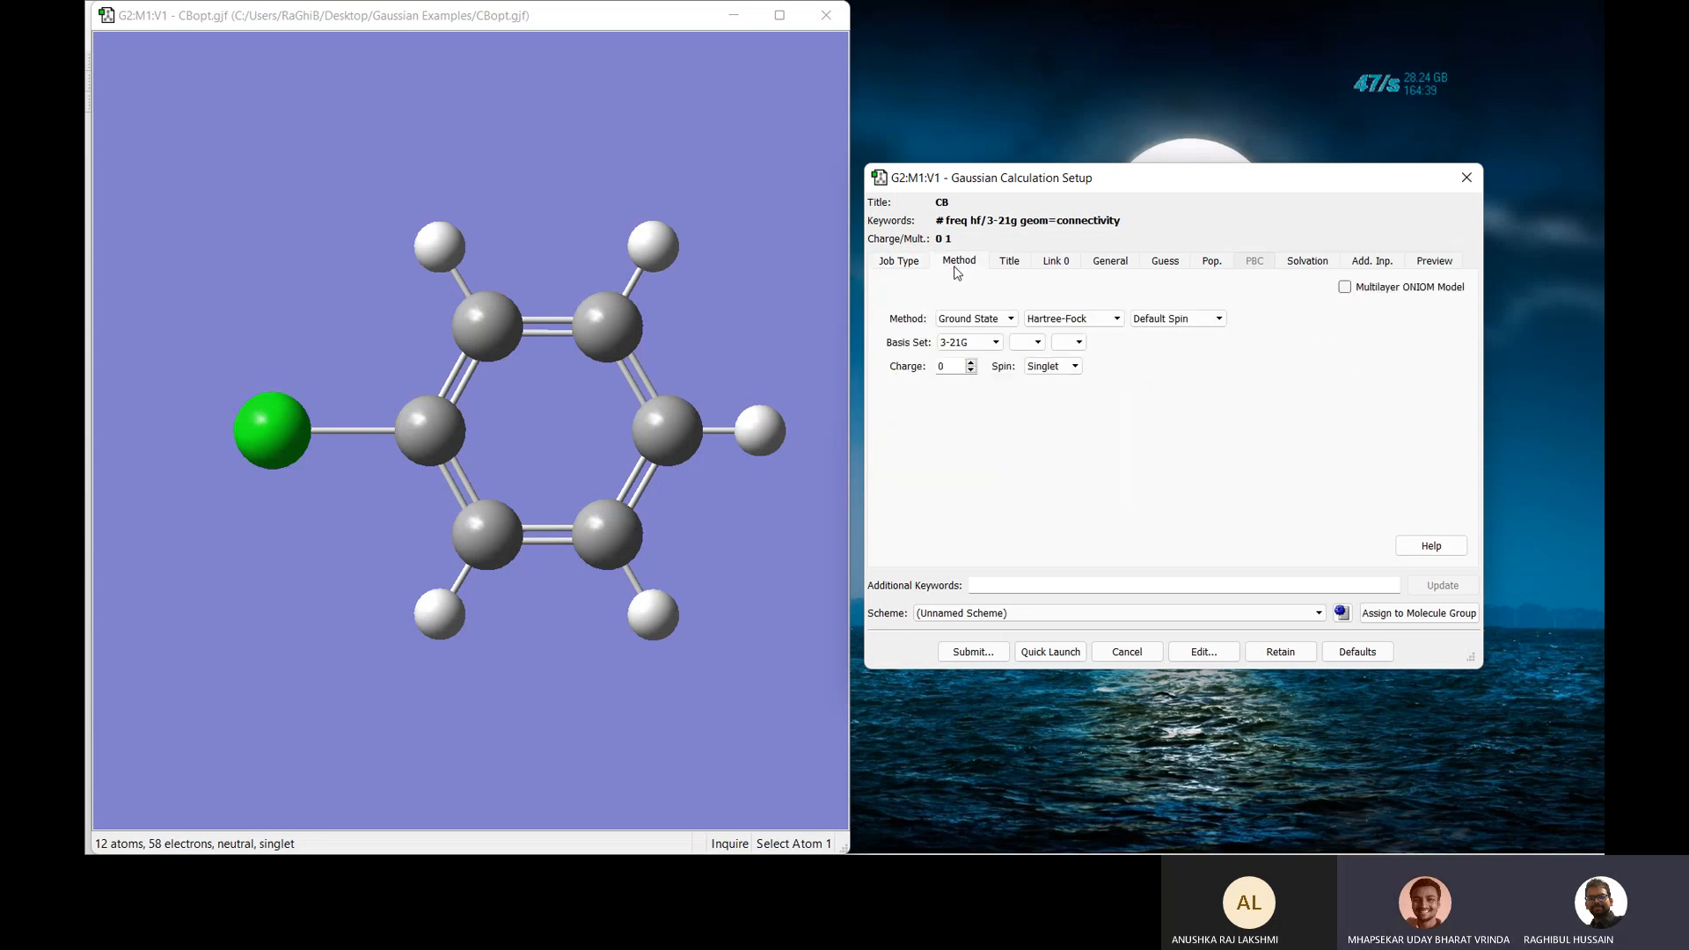
pyautogui.click(996, 265)
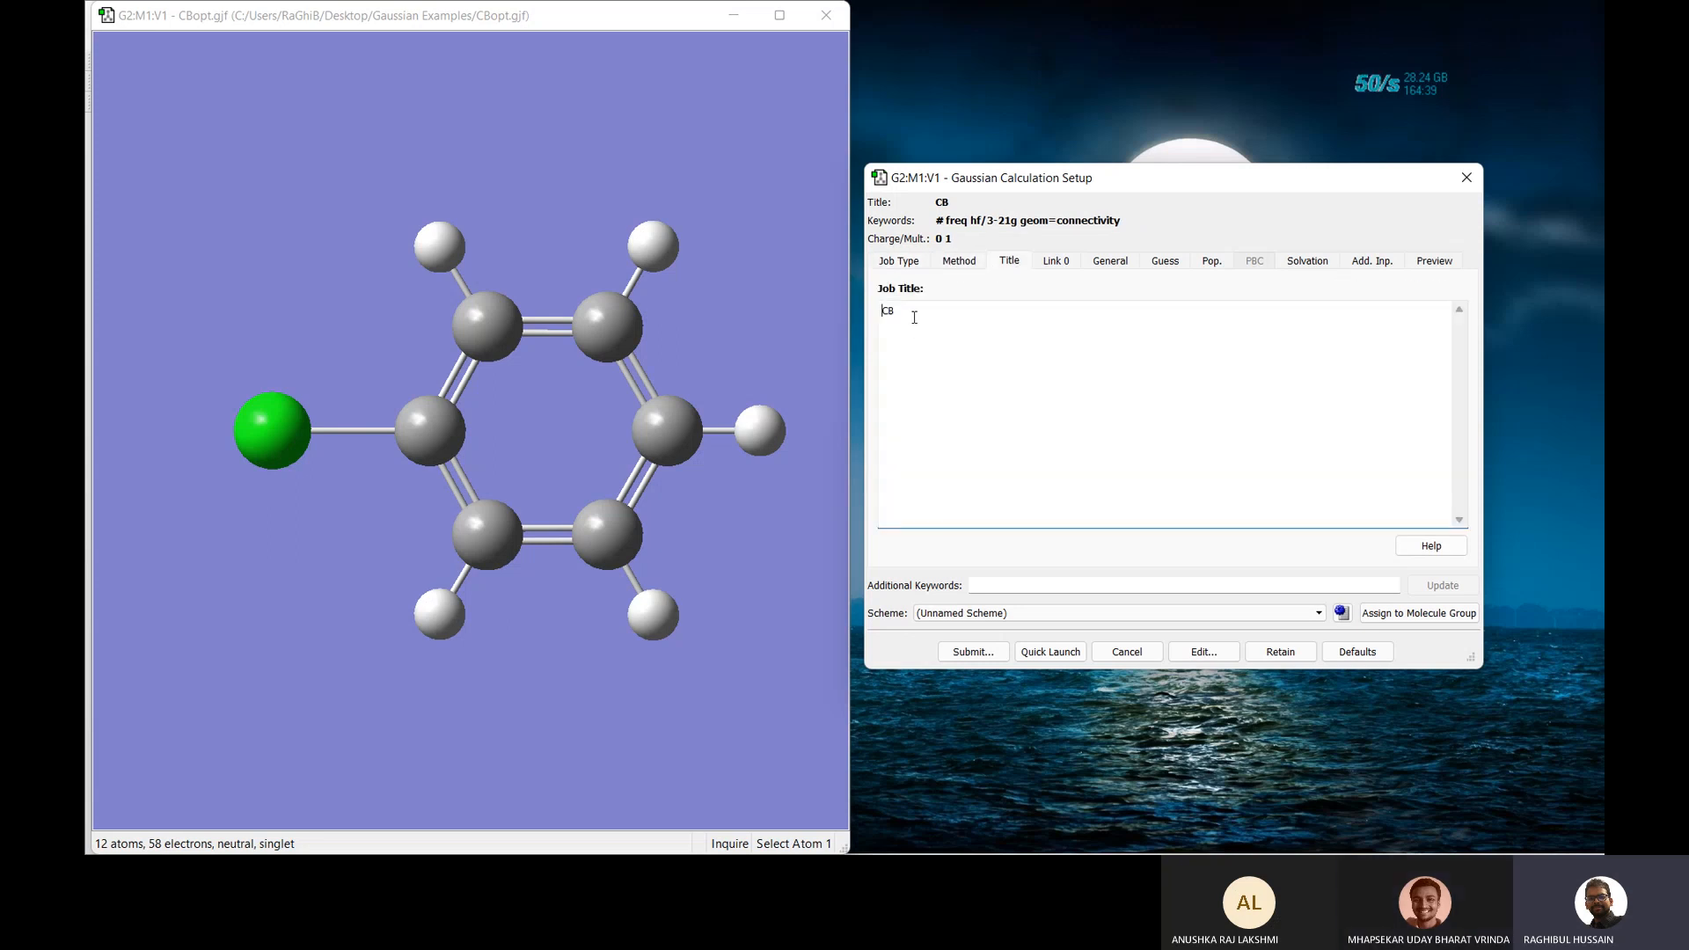
pyautogui.write('_FRQ')
pyautogui.click(971, 651)
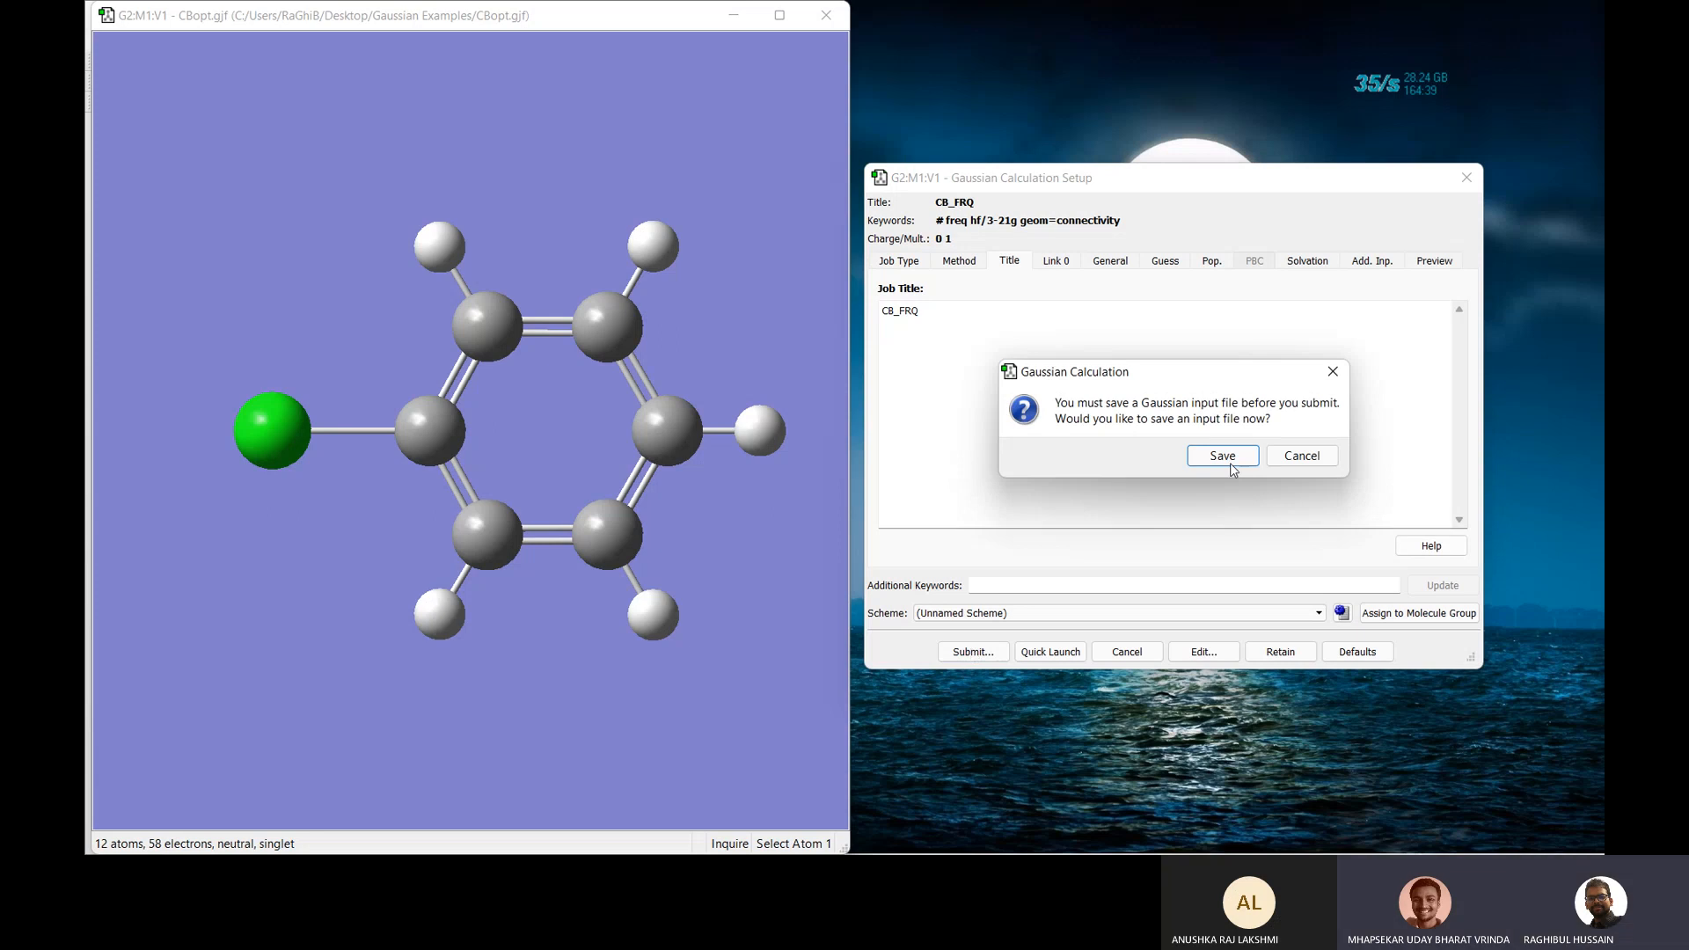
# Save the input as CB_FRQ.gjf, submit it to Gaussian, then close the finished job window.
pyautogui.click(1235, 453)
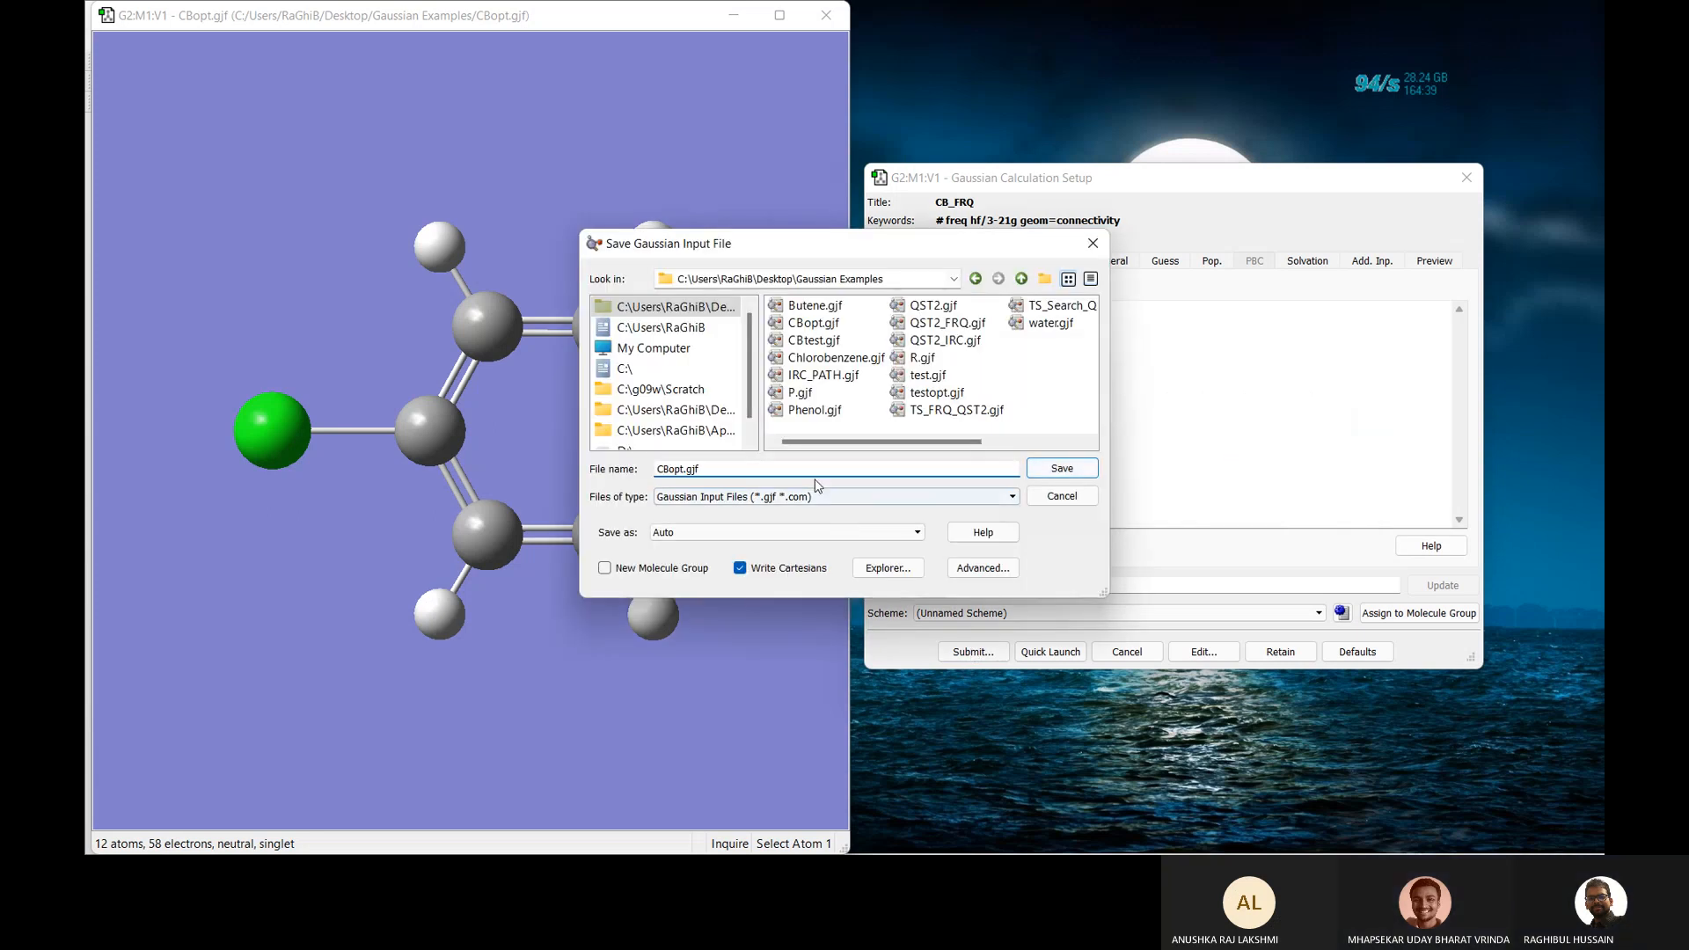
pyautogui.click(811, 469)
pyautogui.press('BackSpace')
pyautogui.press('BackSpace')
pyautogui.press('BackSpace')
pyautogui.press('BackSpace')
pyautogui.press('BackSpace')
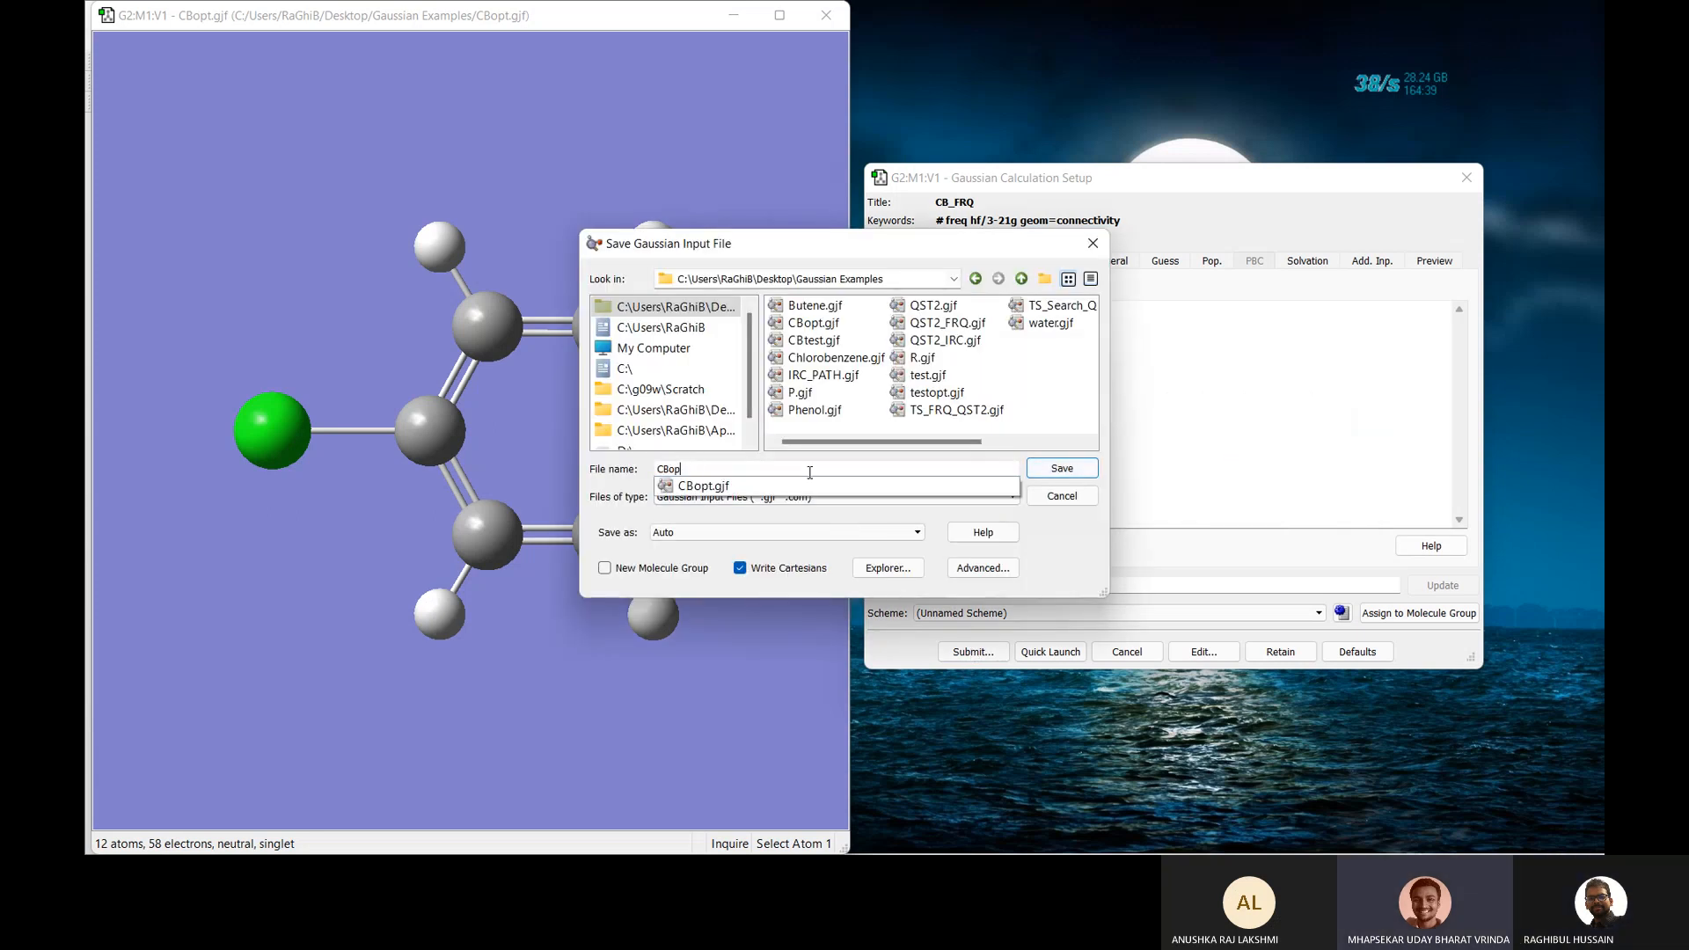
pyautogui.press('BackSpace')
pyautogui.press('BackSpace')
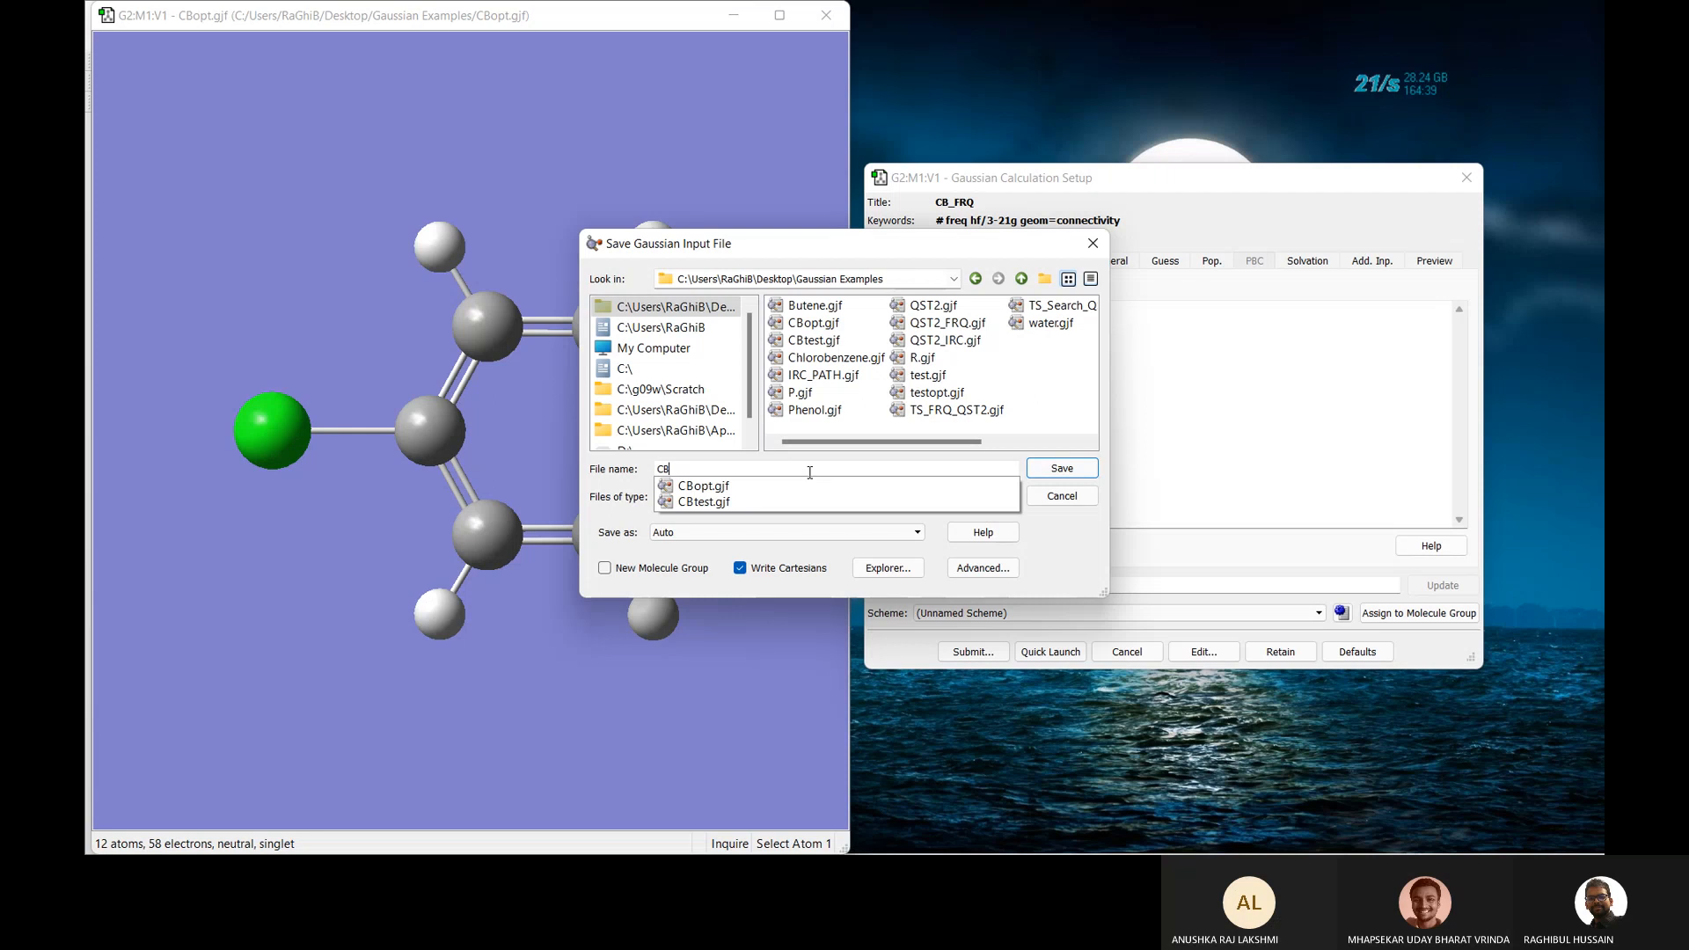
pyautogui.write('FRQ')
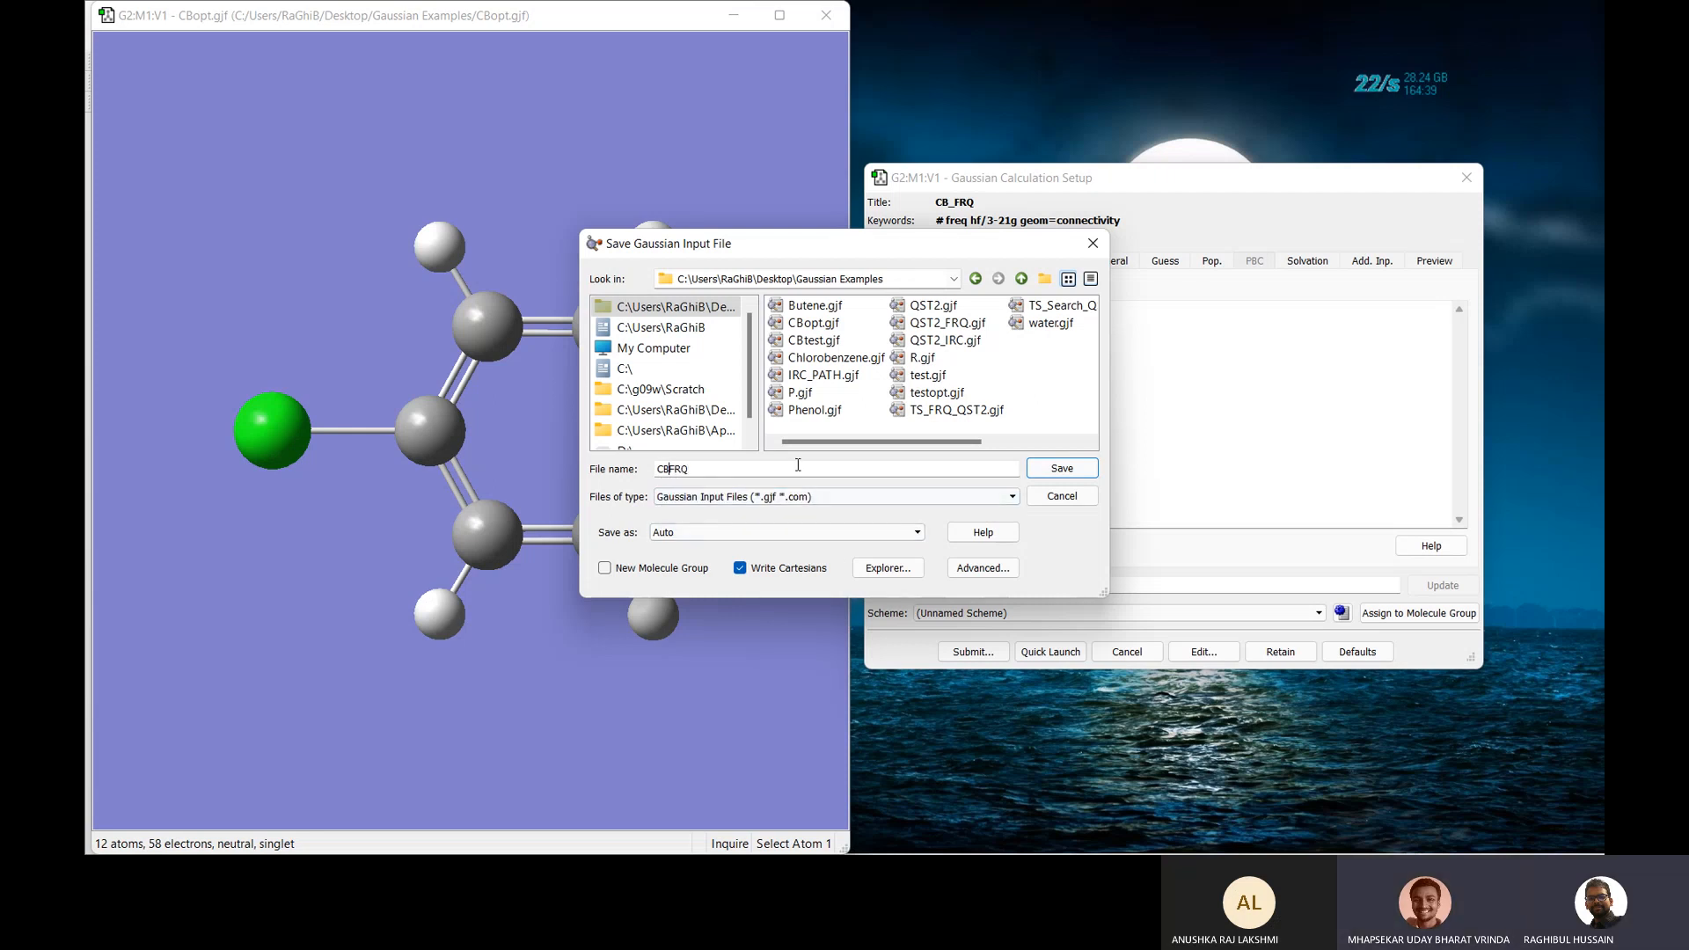
pyautogui.press('Left')
pyautogui.press('Left')
pyautogui.press('Left')
pyautogui.write('_')
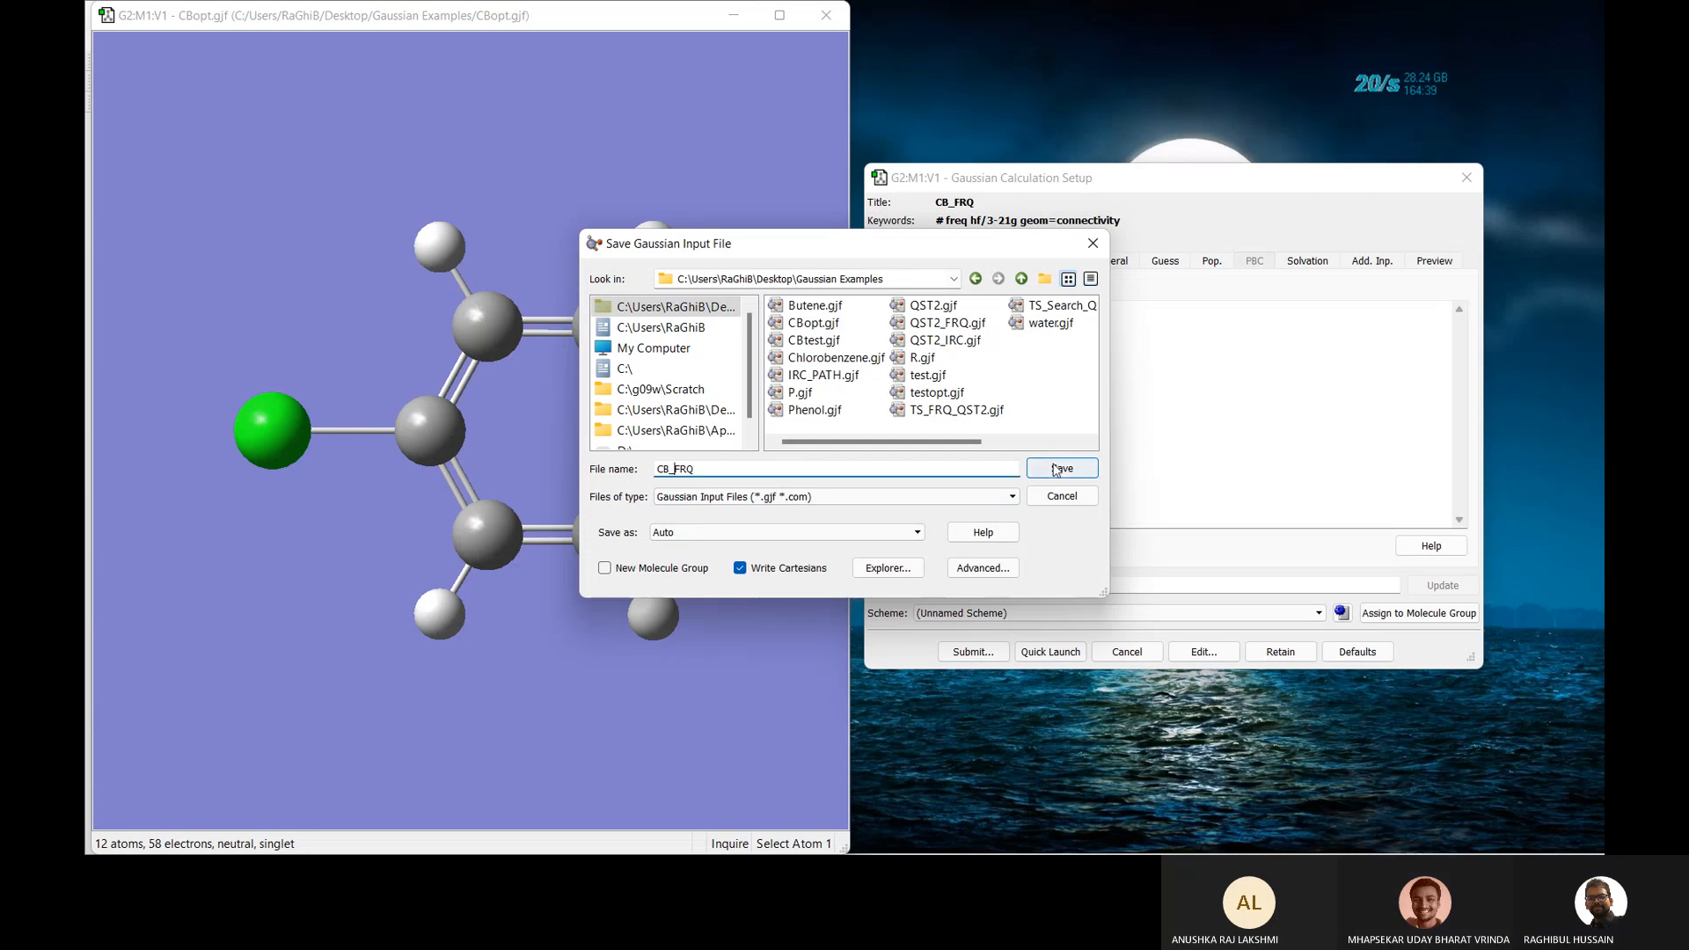
pyautogui.click(1057, 469)
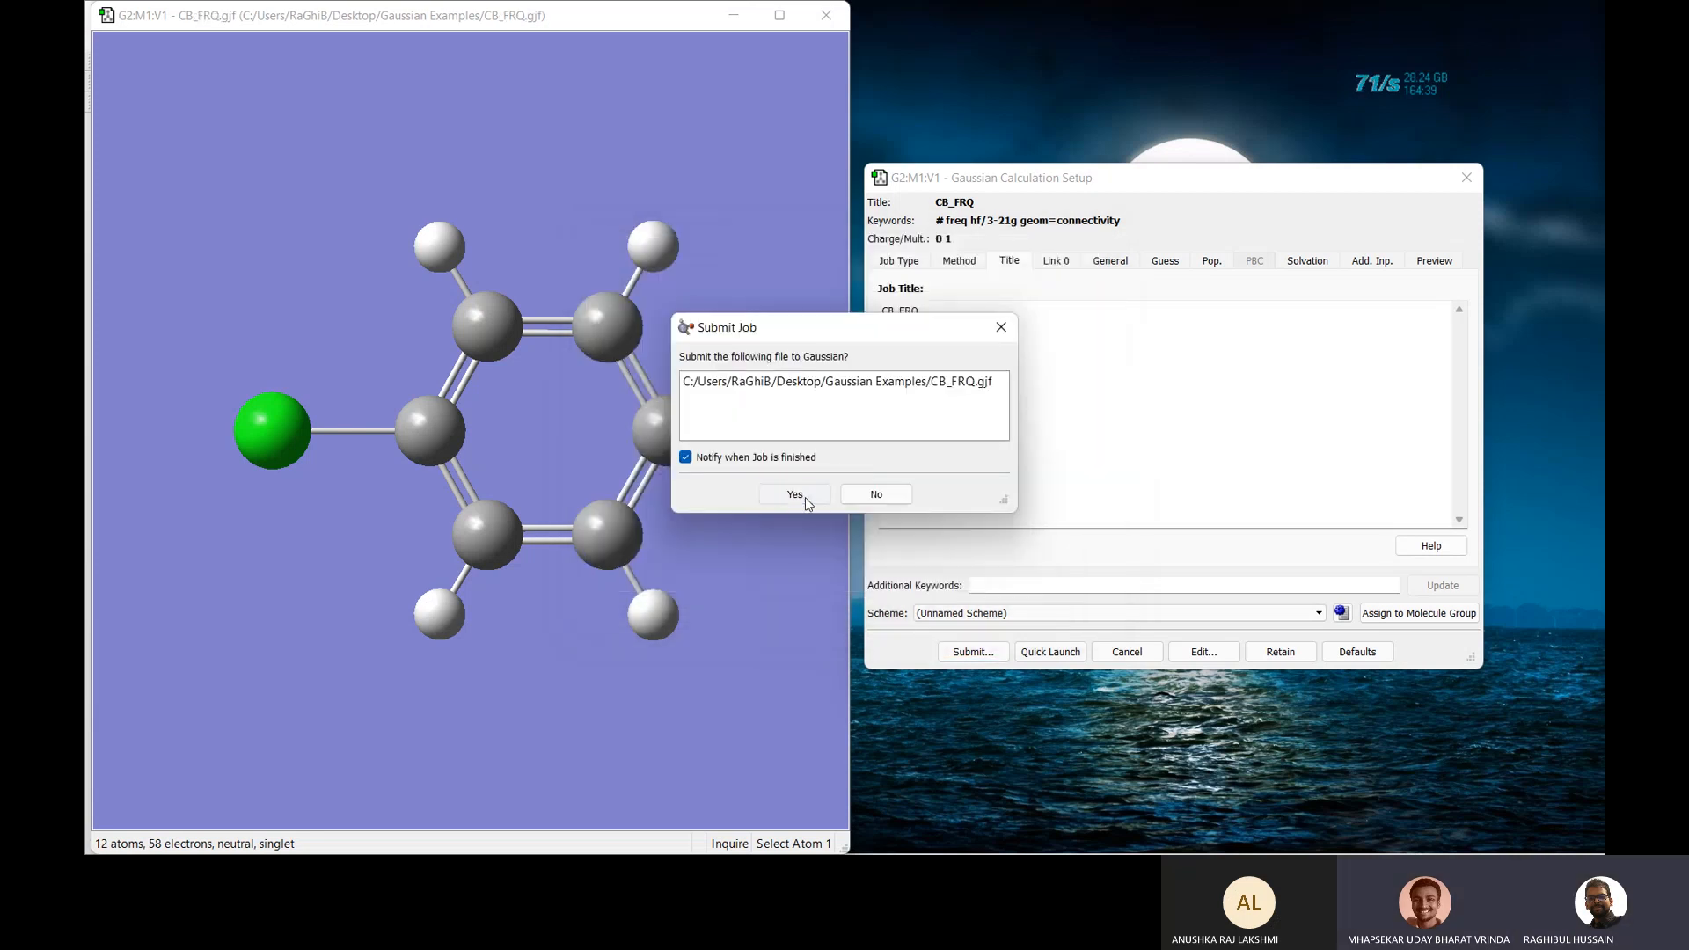
pyautogui.click(805, 498)
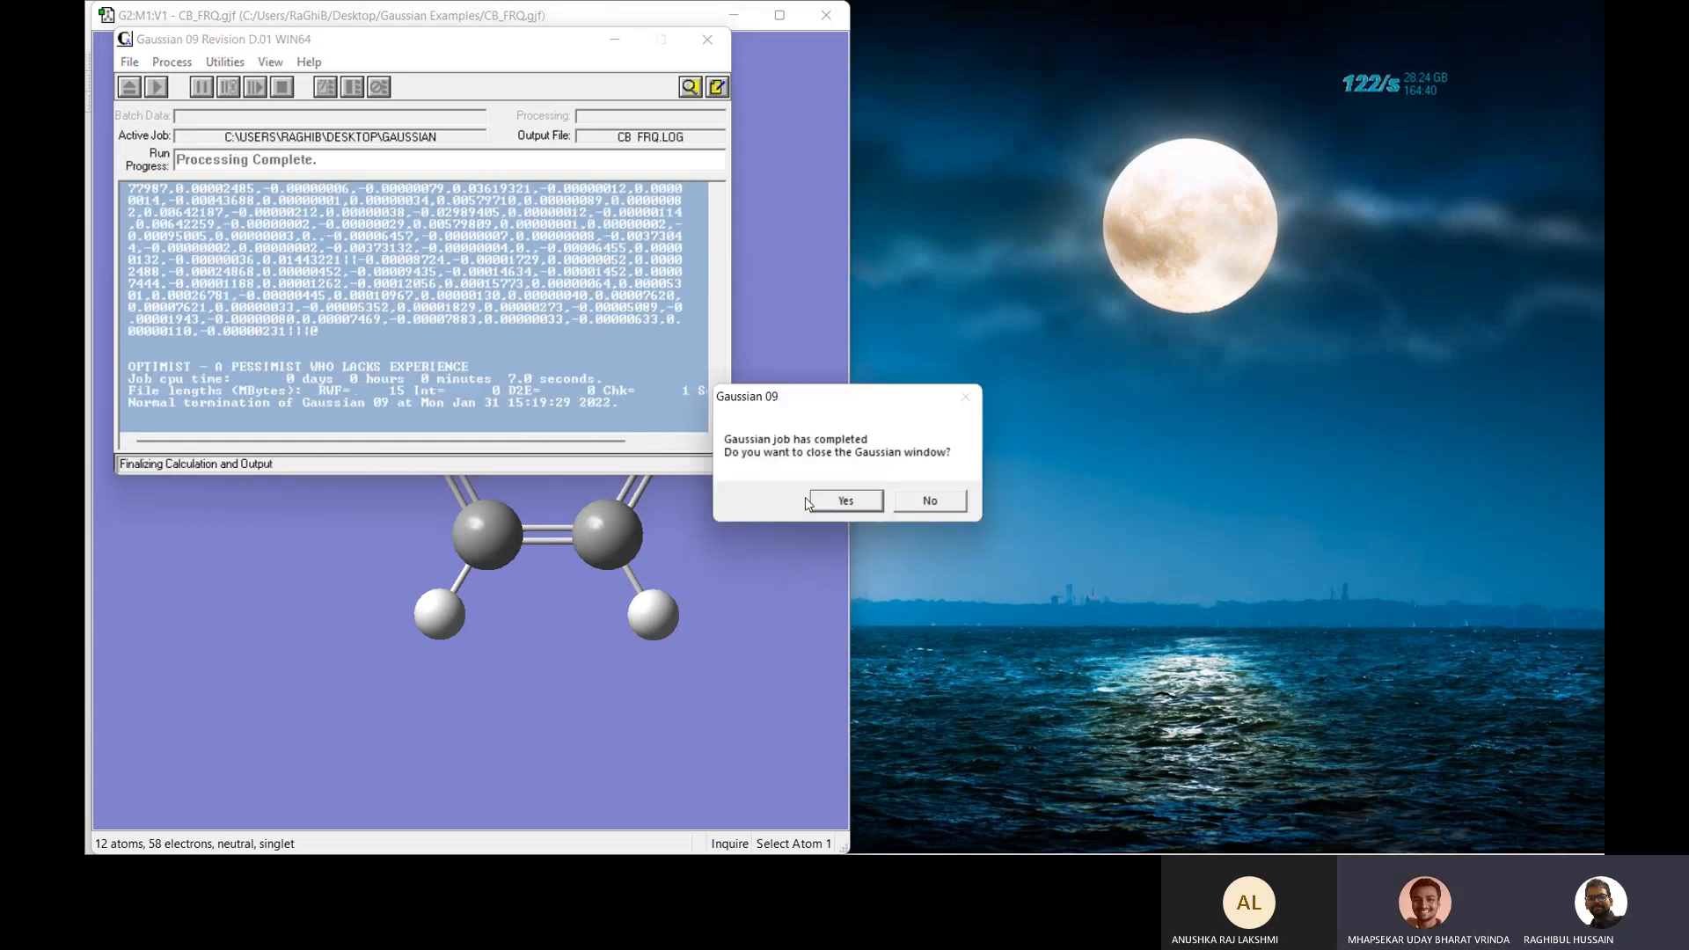
pyautogui.click(846, 501)
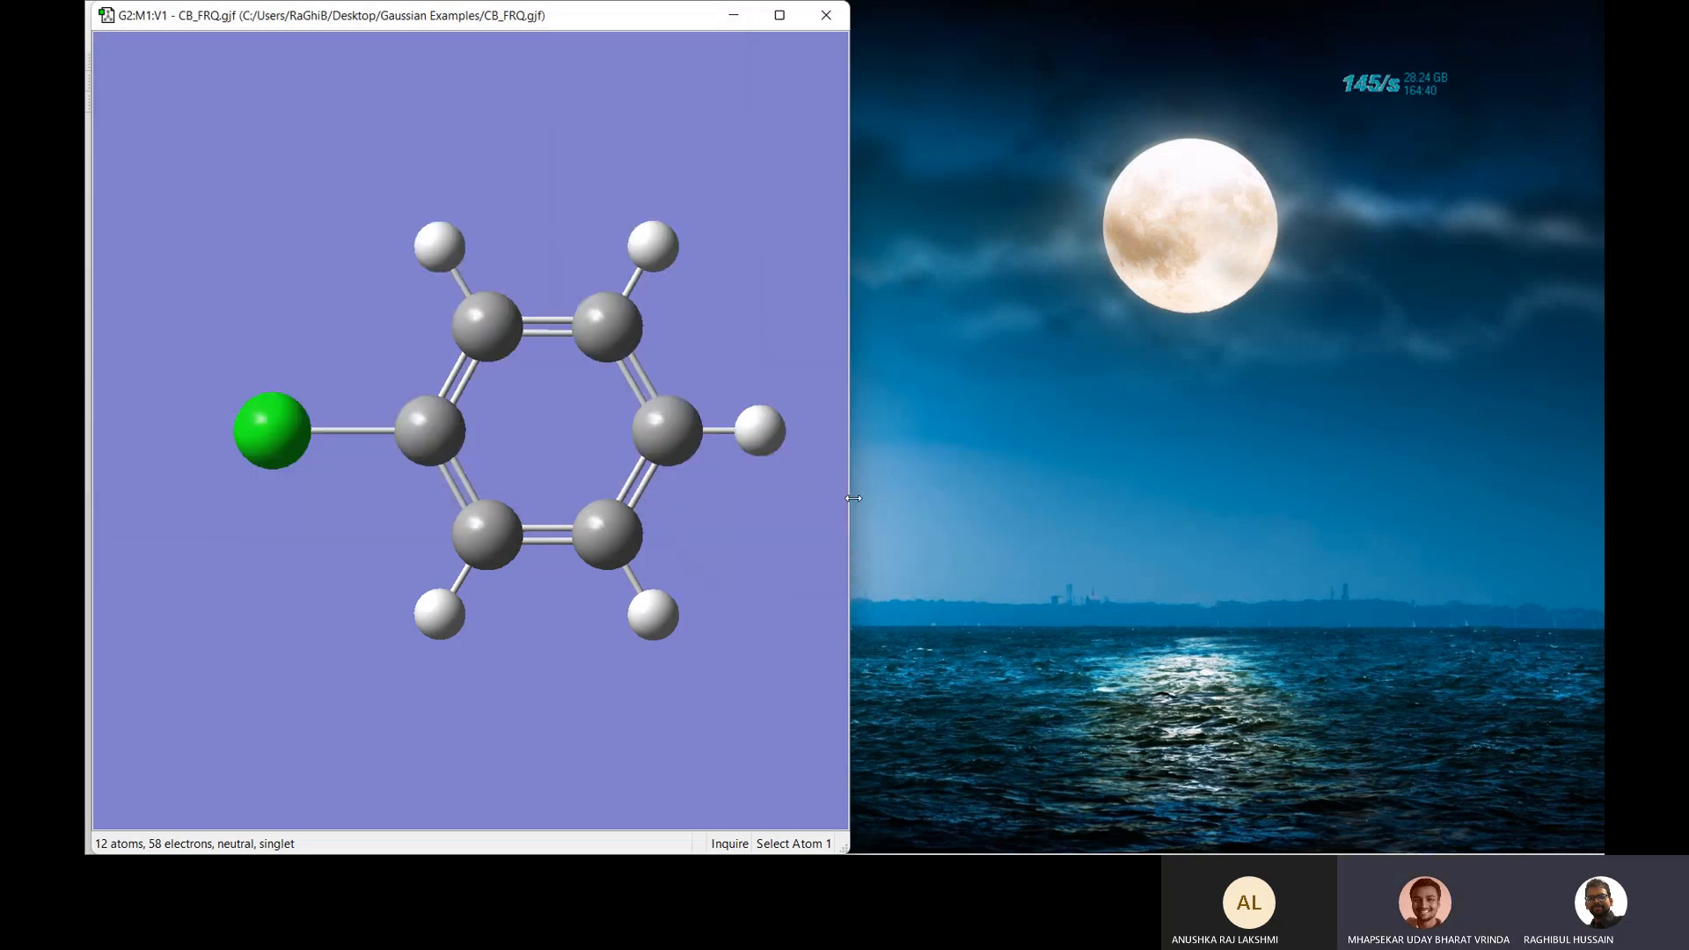
# Open only CB_FRQ.log from the results files, leaving the checkpoint file unchecked.
pyautogui.click(628, 410)
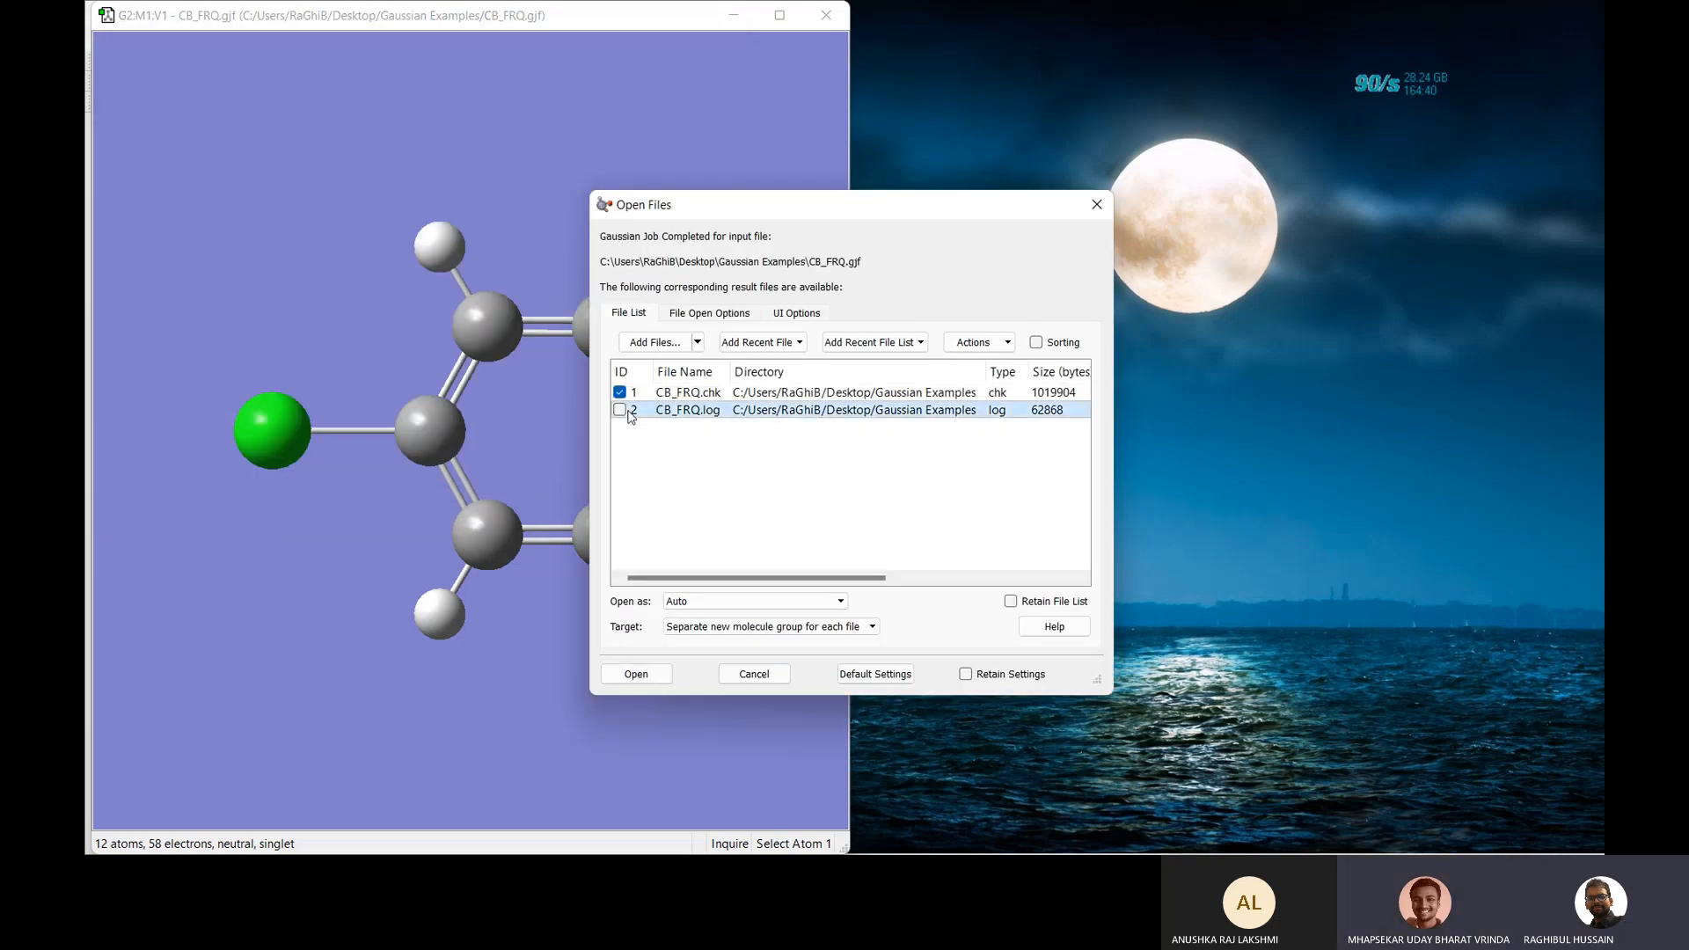
pyautogui.click(619, 393)
pyautogui.click(620, 410)
pyautogui.click(636, 674)
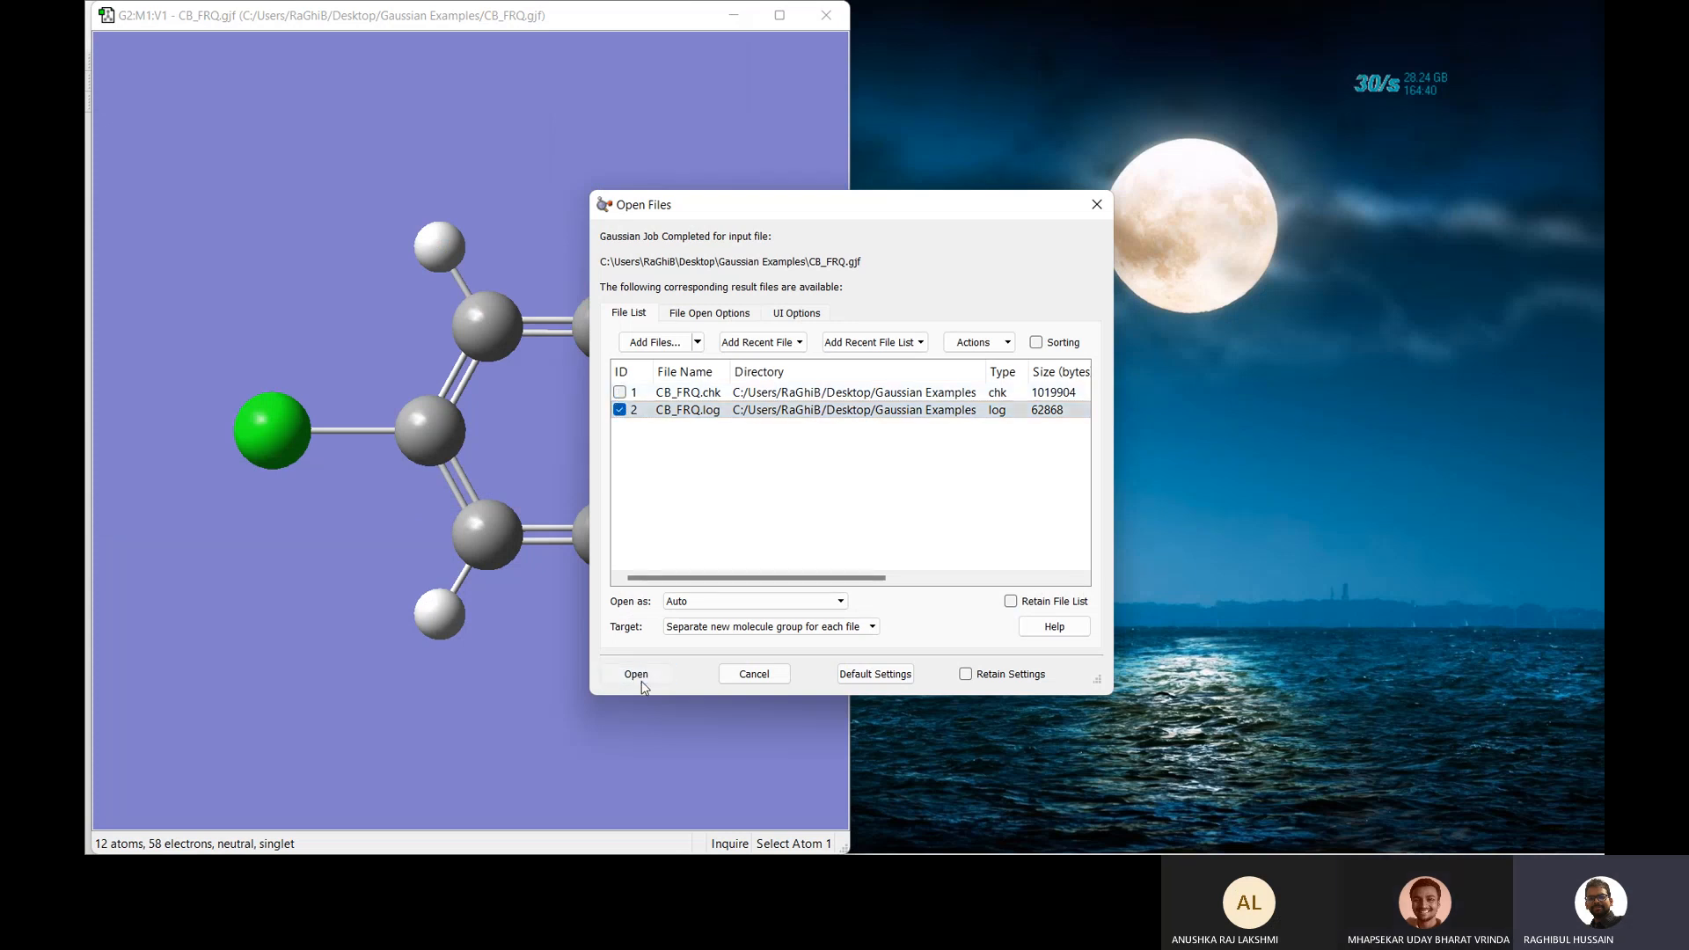
# Close the CB_FRQ.gjf input window, keeping the CB_FRQ.log results window.
pyautogui.rightClick(966, 254)
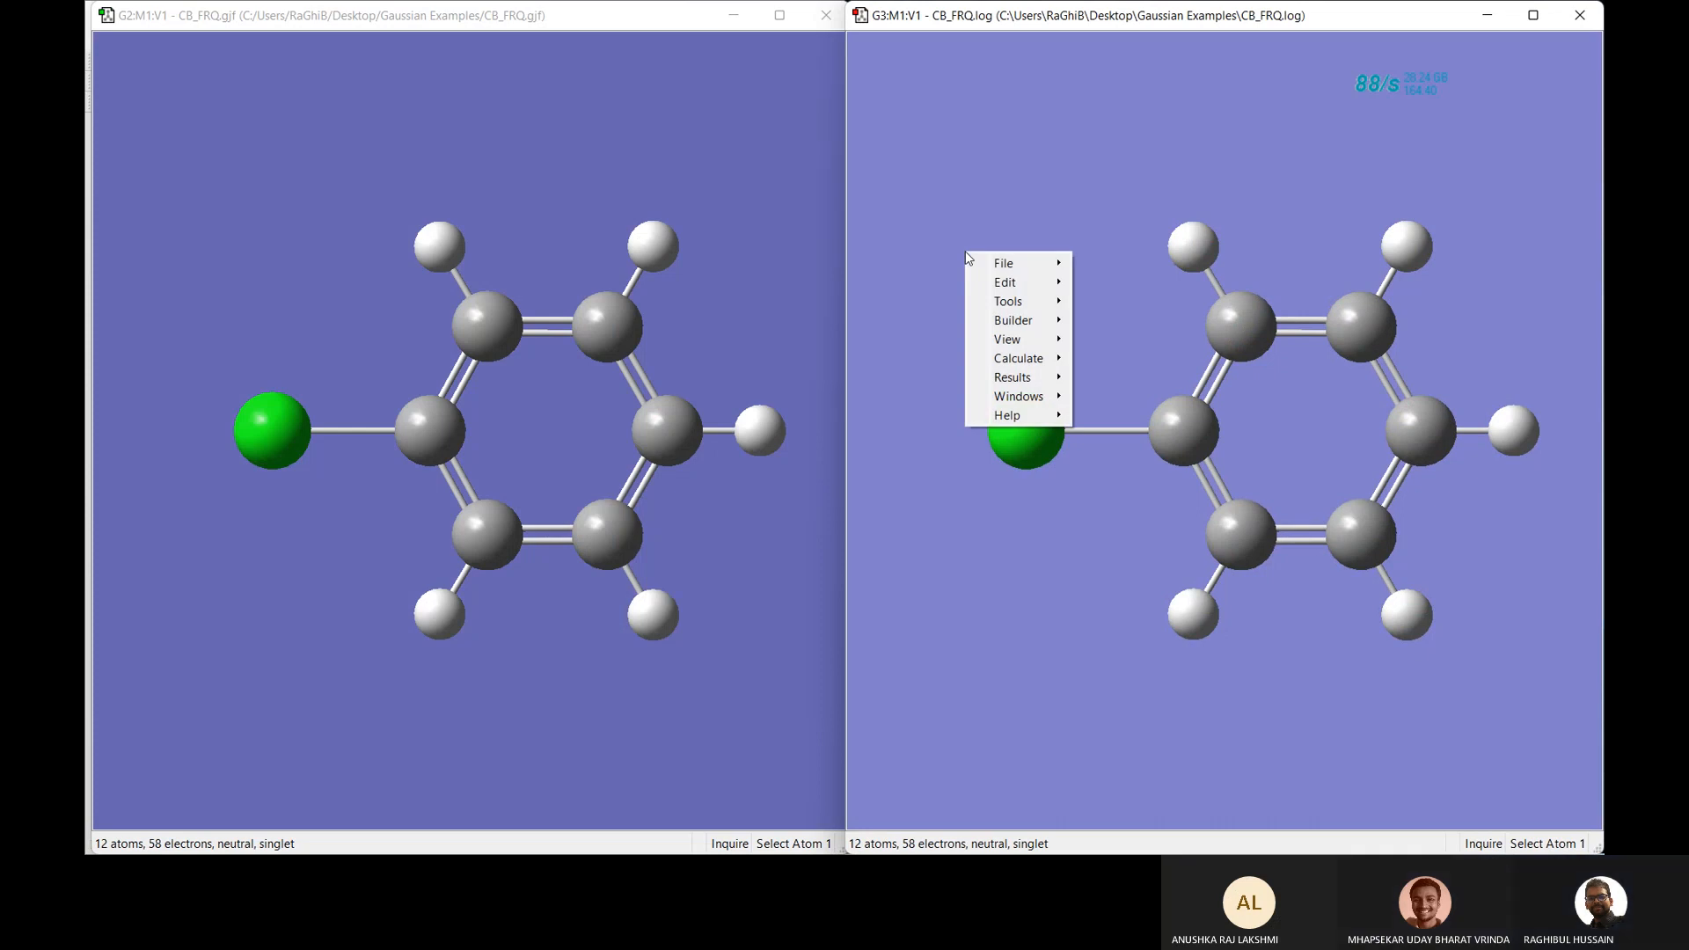
pyautogui.click(827, 15)
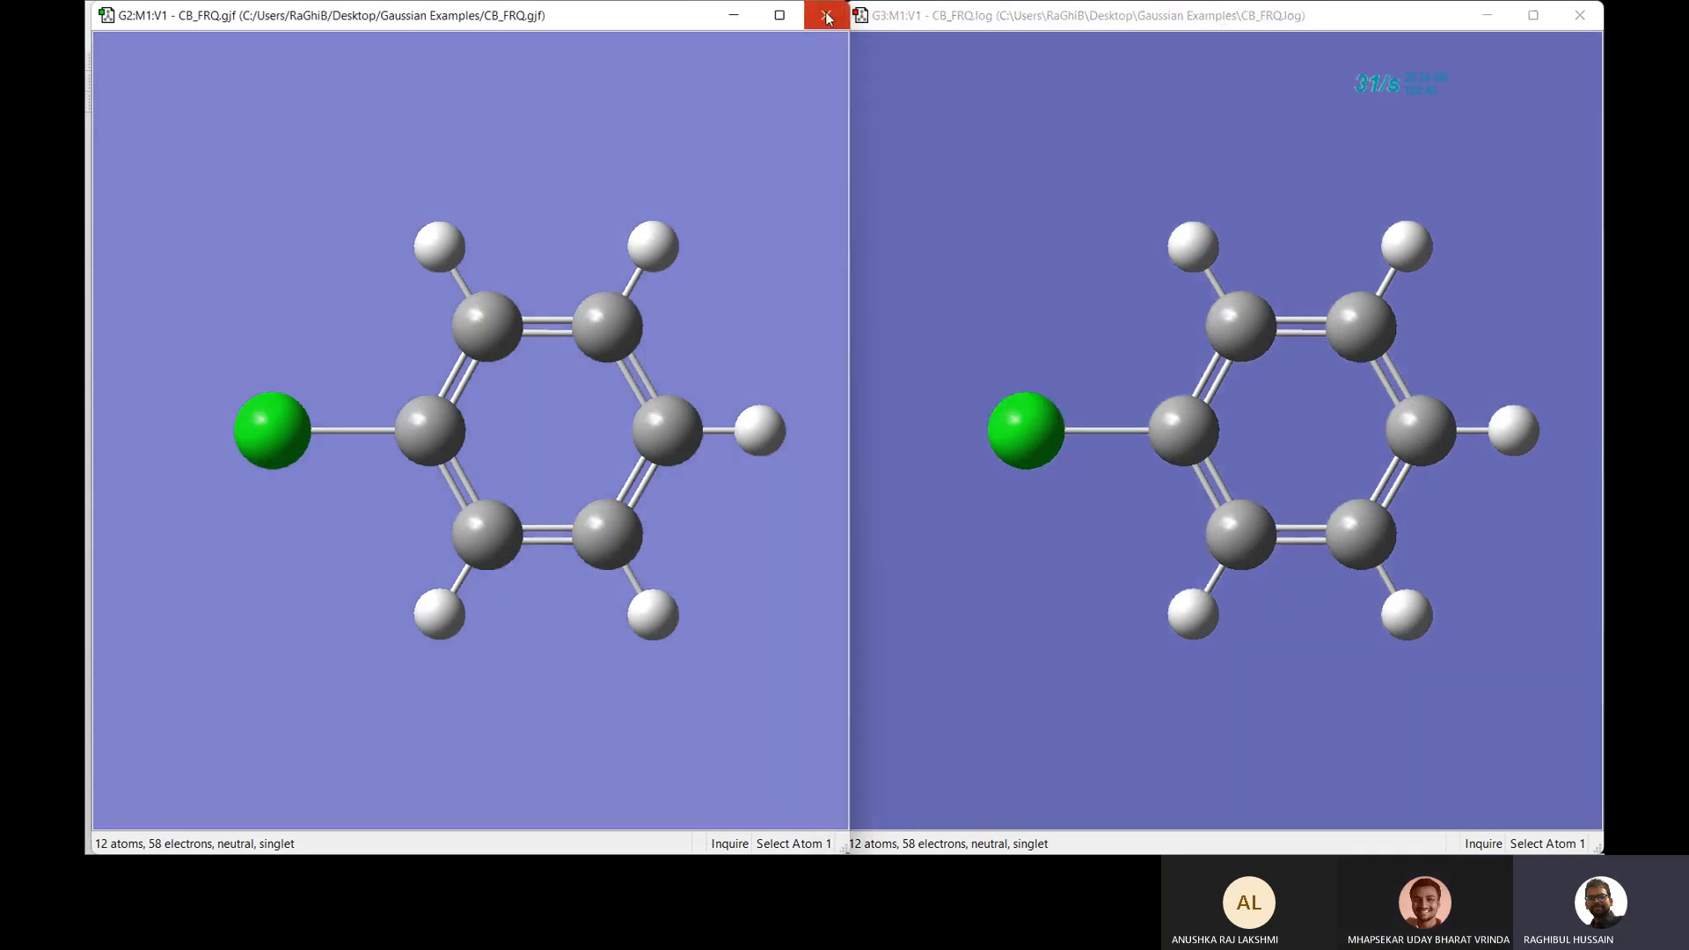
pyautogui.click(827, 16)
pyautogui.rightClick(948, 155)
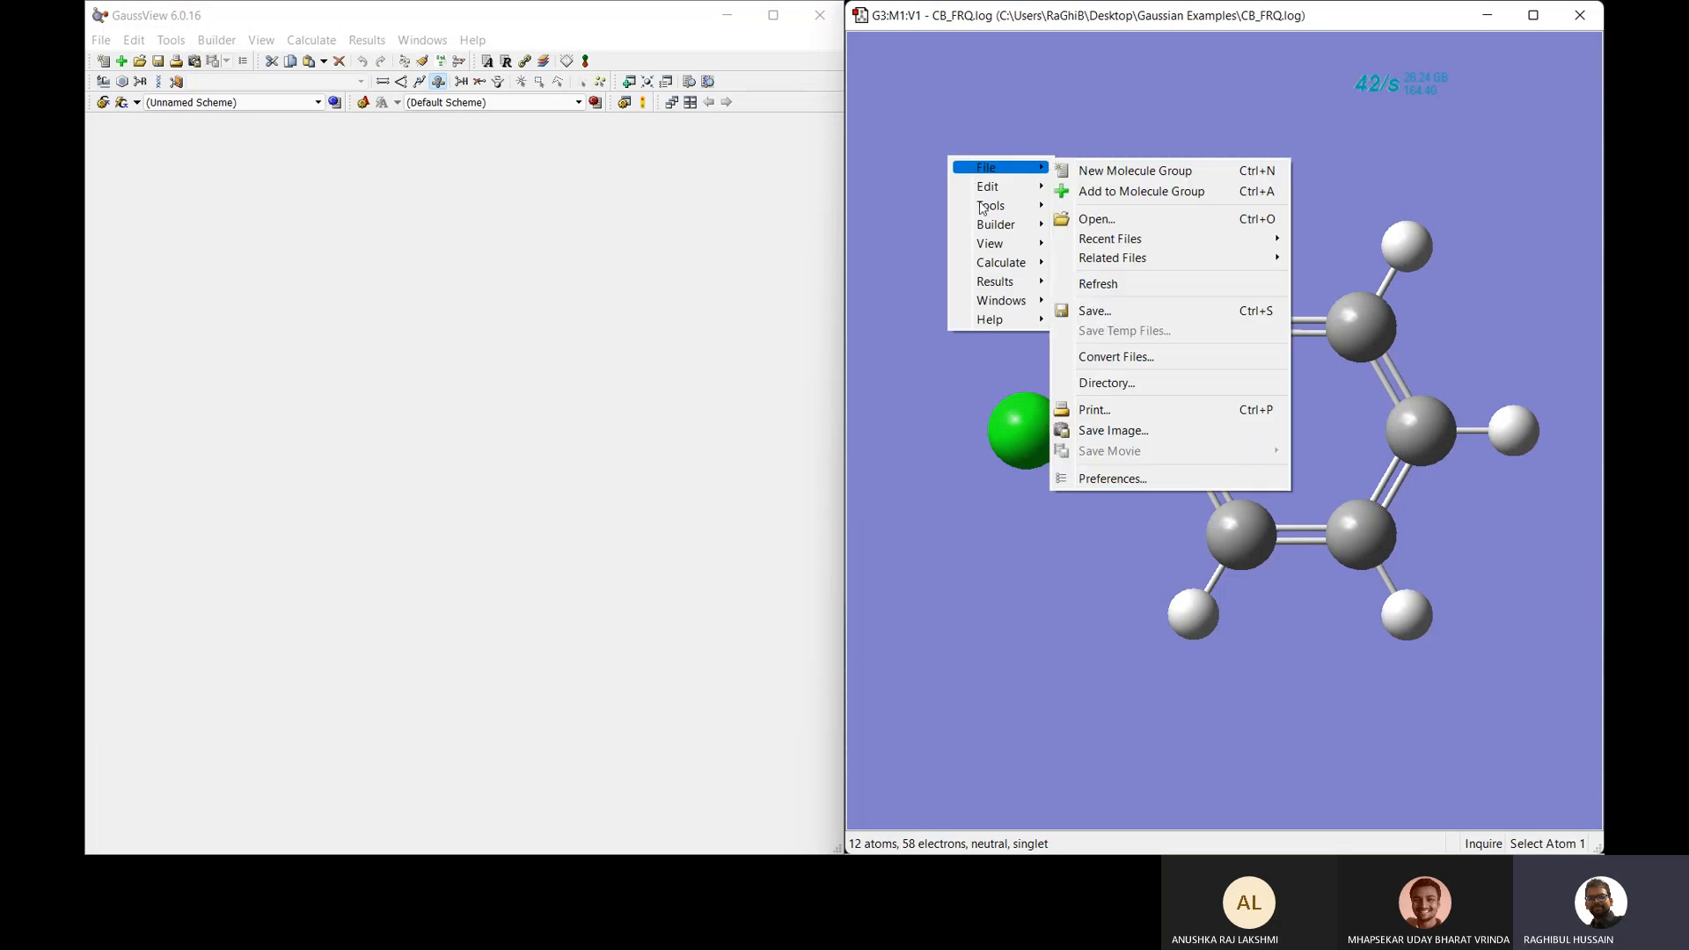
pyautogui.moveTo(1010, 283)
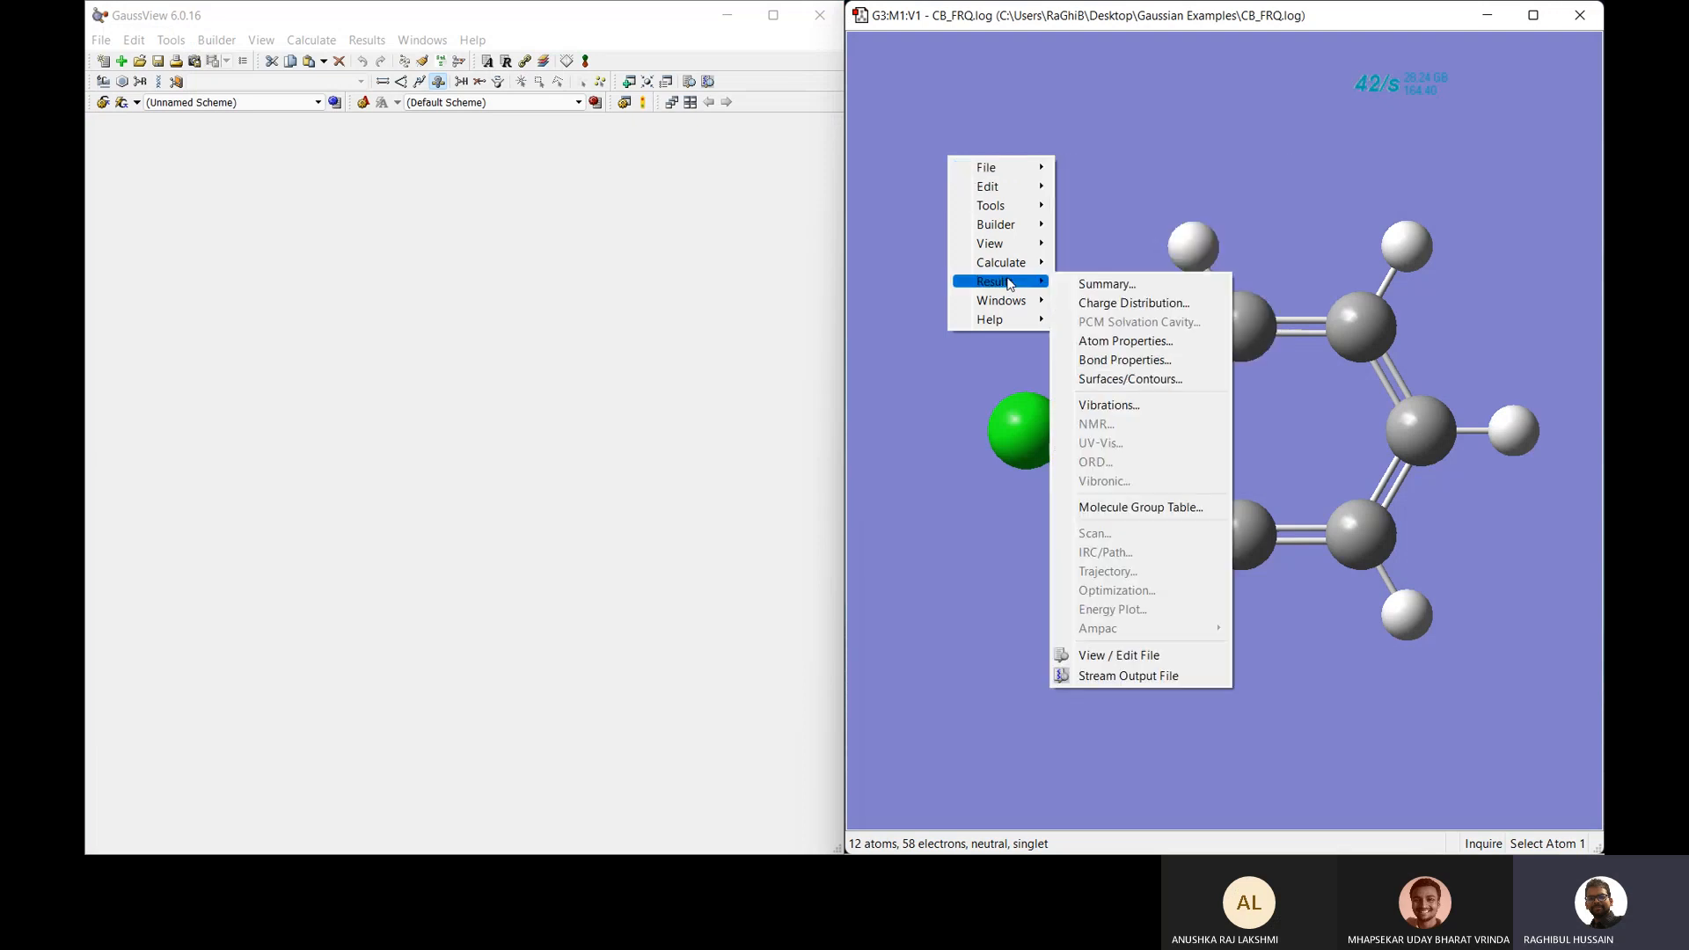
pyautogui.click(1133, 407)
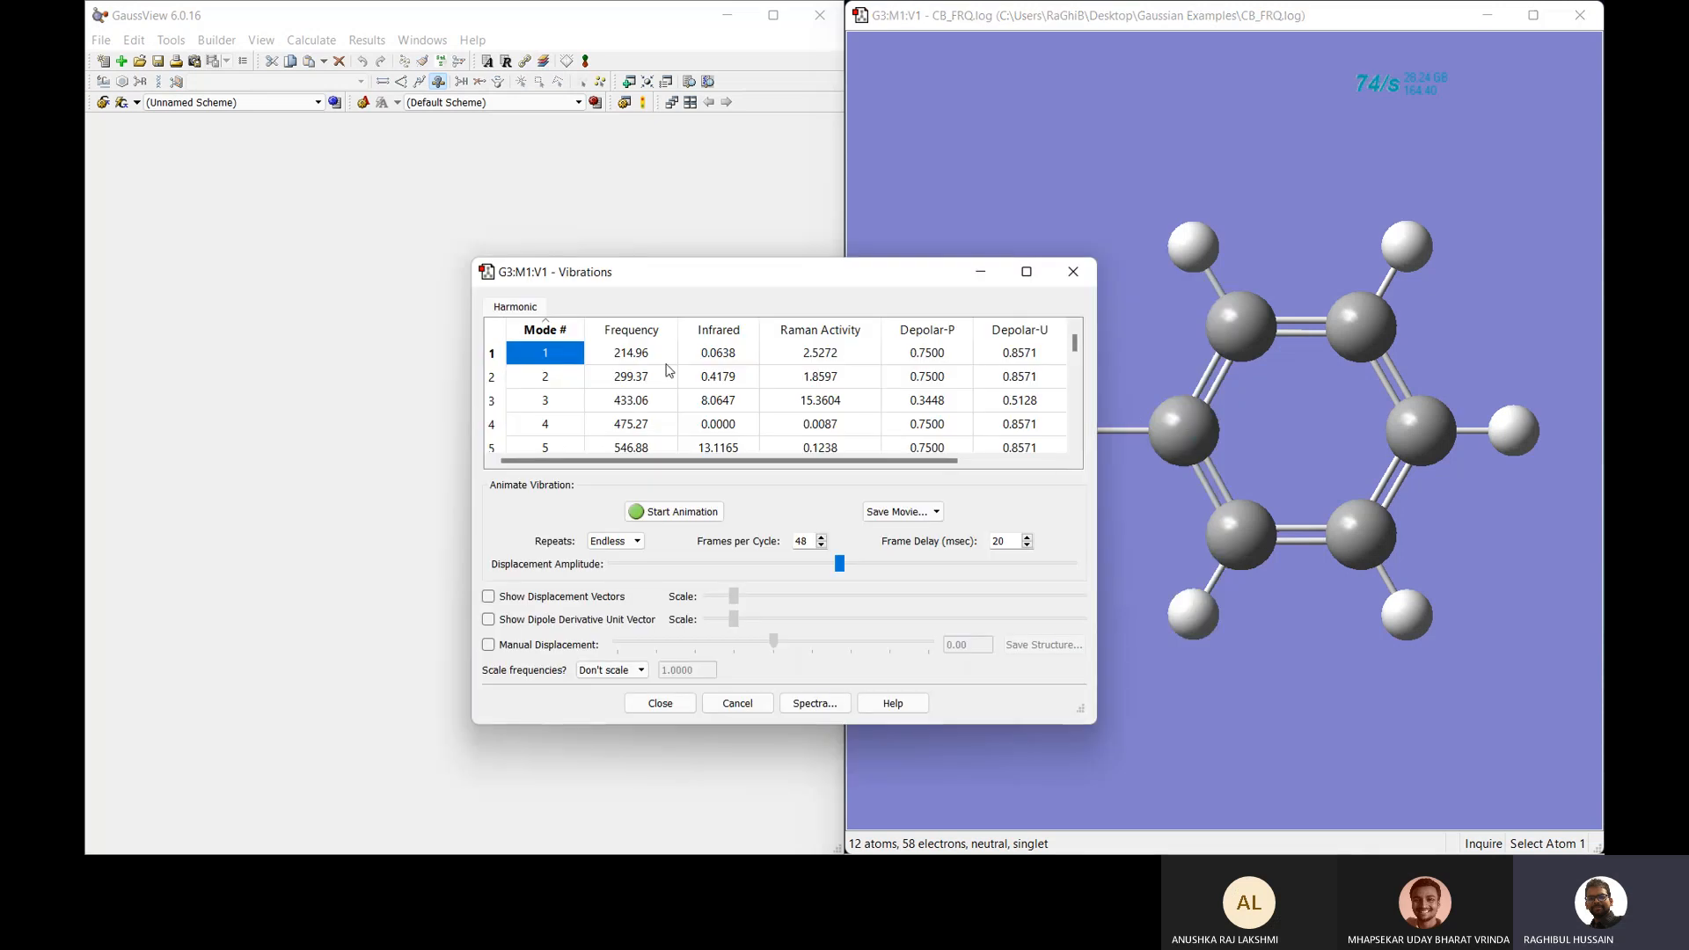
pyautogui.moveTo(765, 282); pyautogui.dragTo(528, 234)
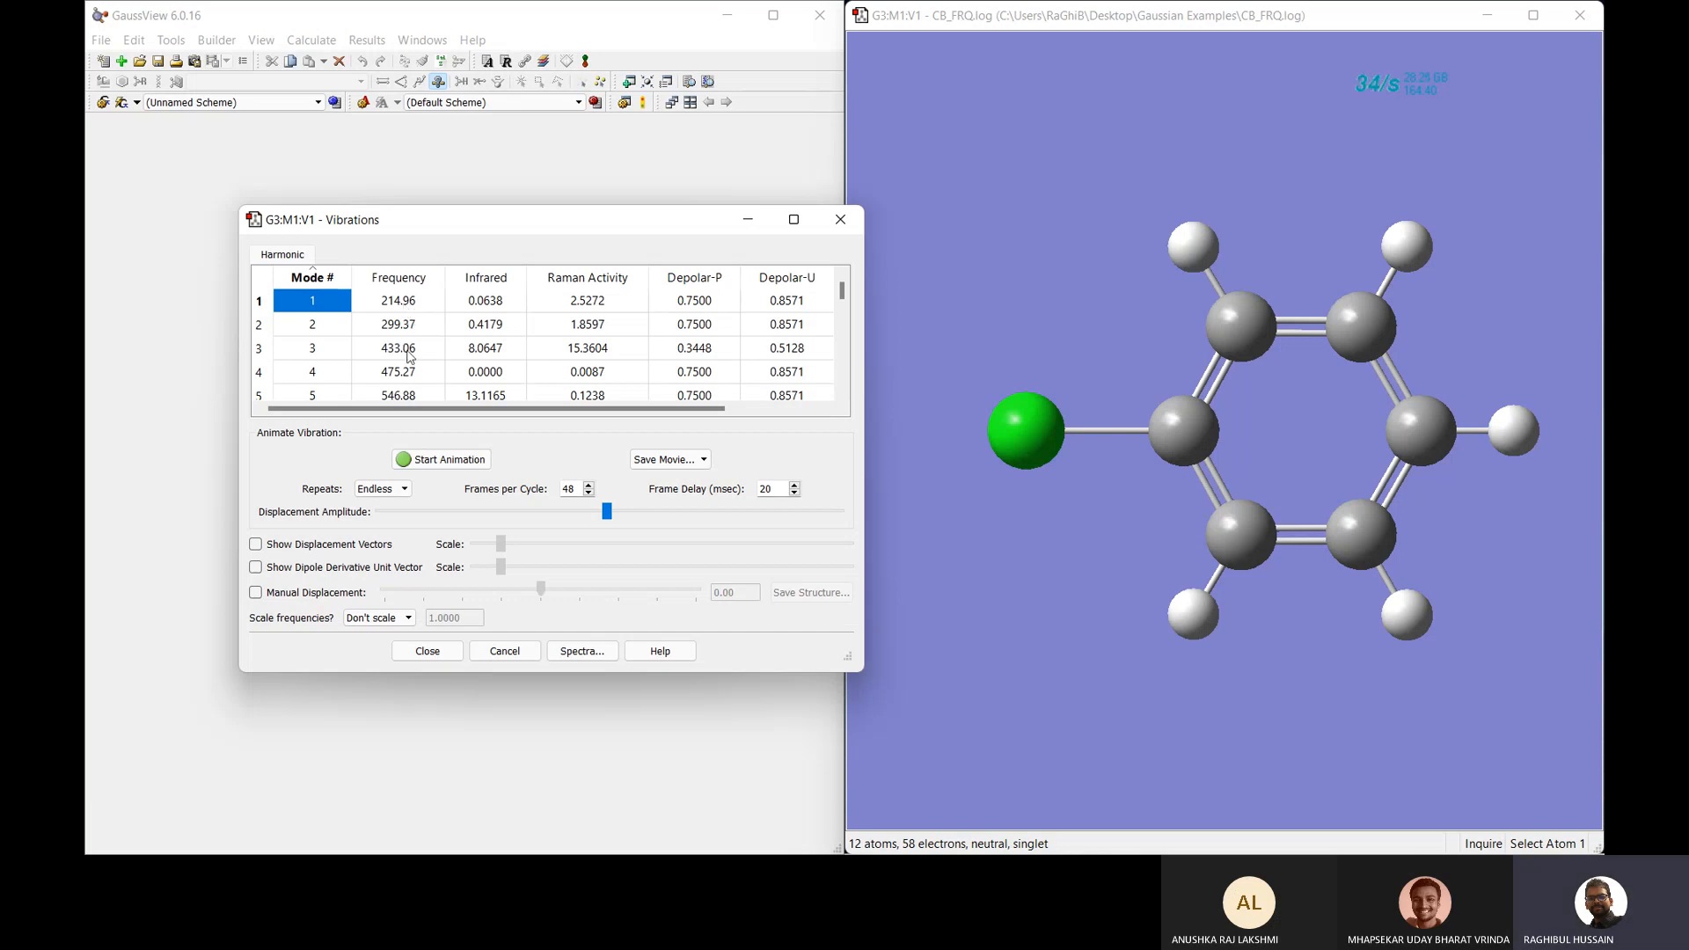
pyautogui.click(403, 301)
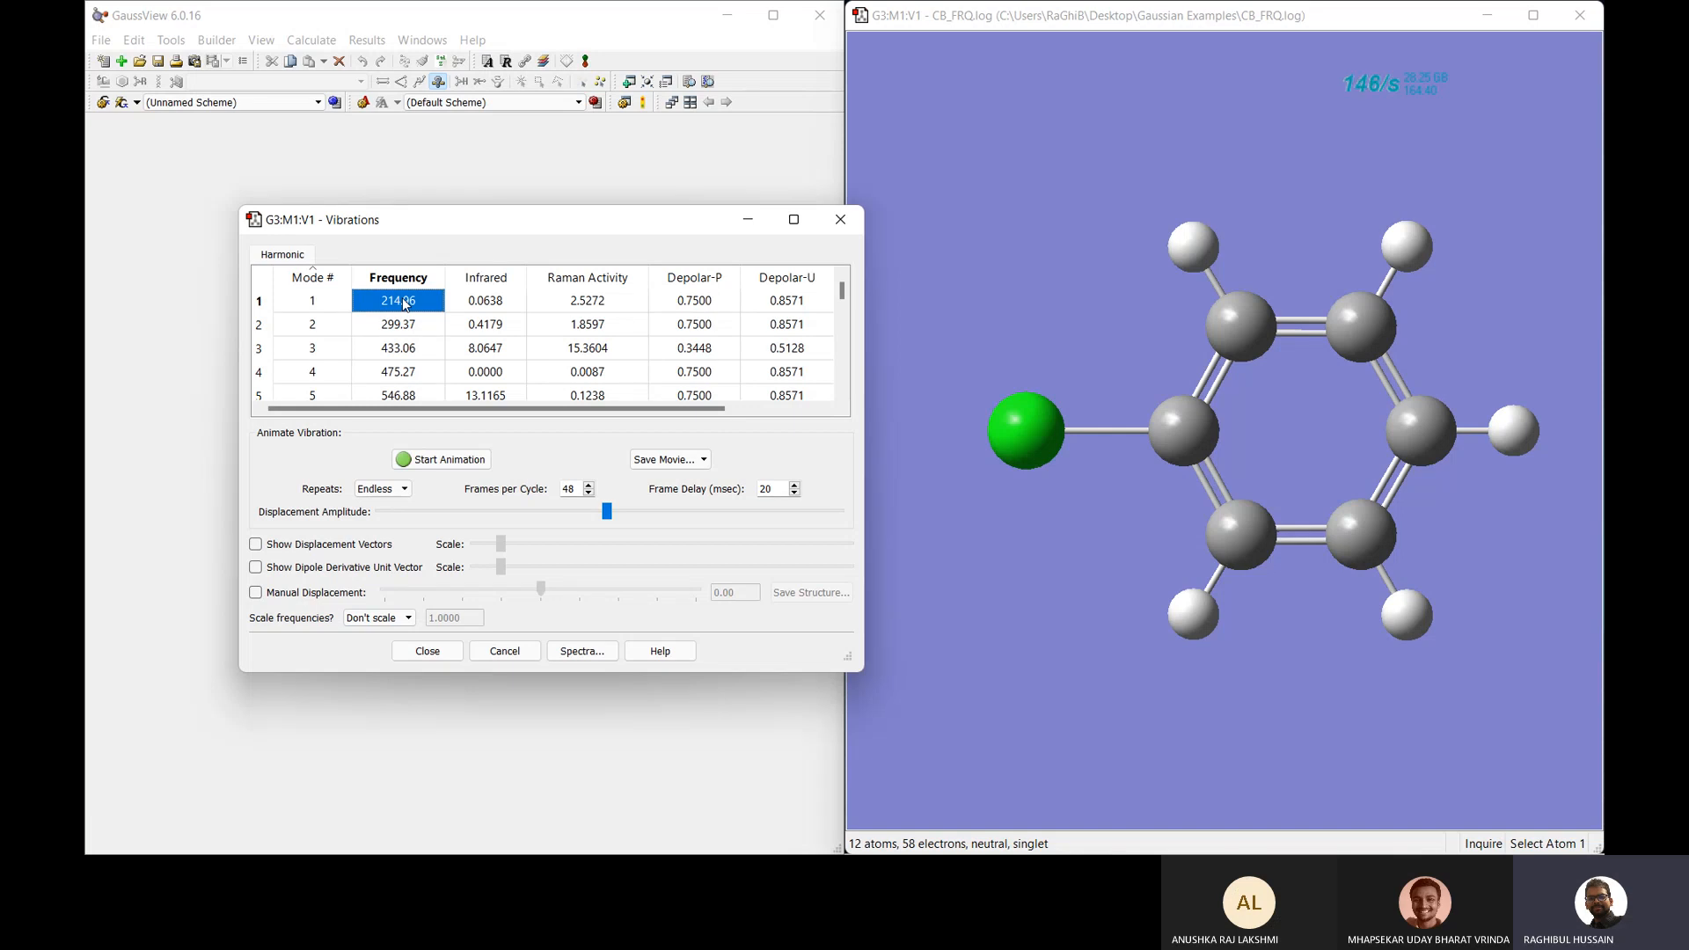
pyautogui.click(450, 461)
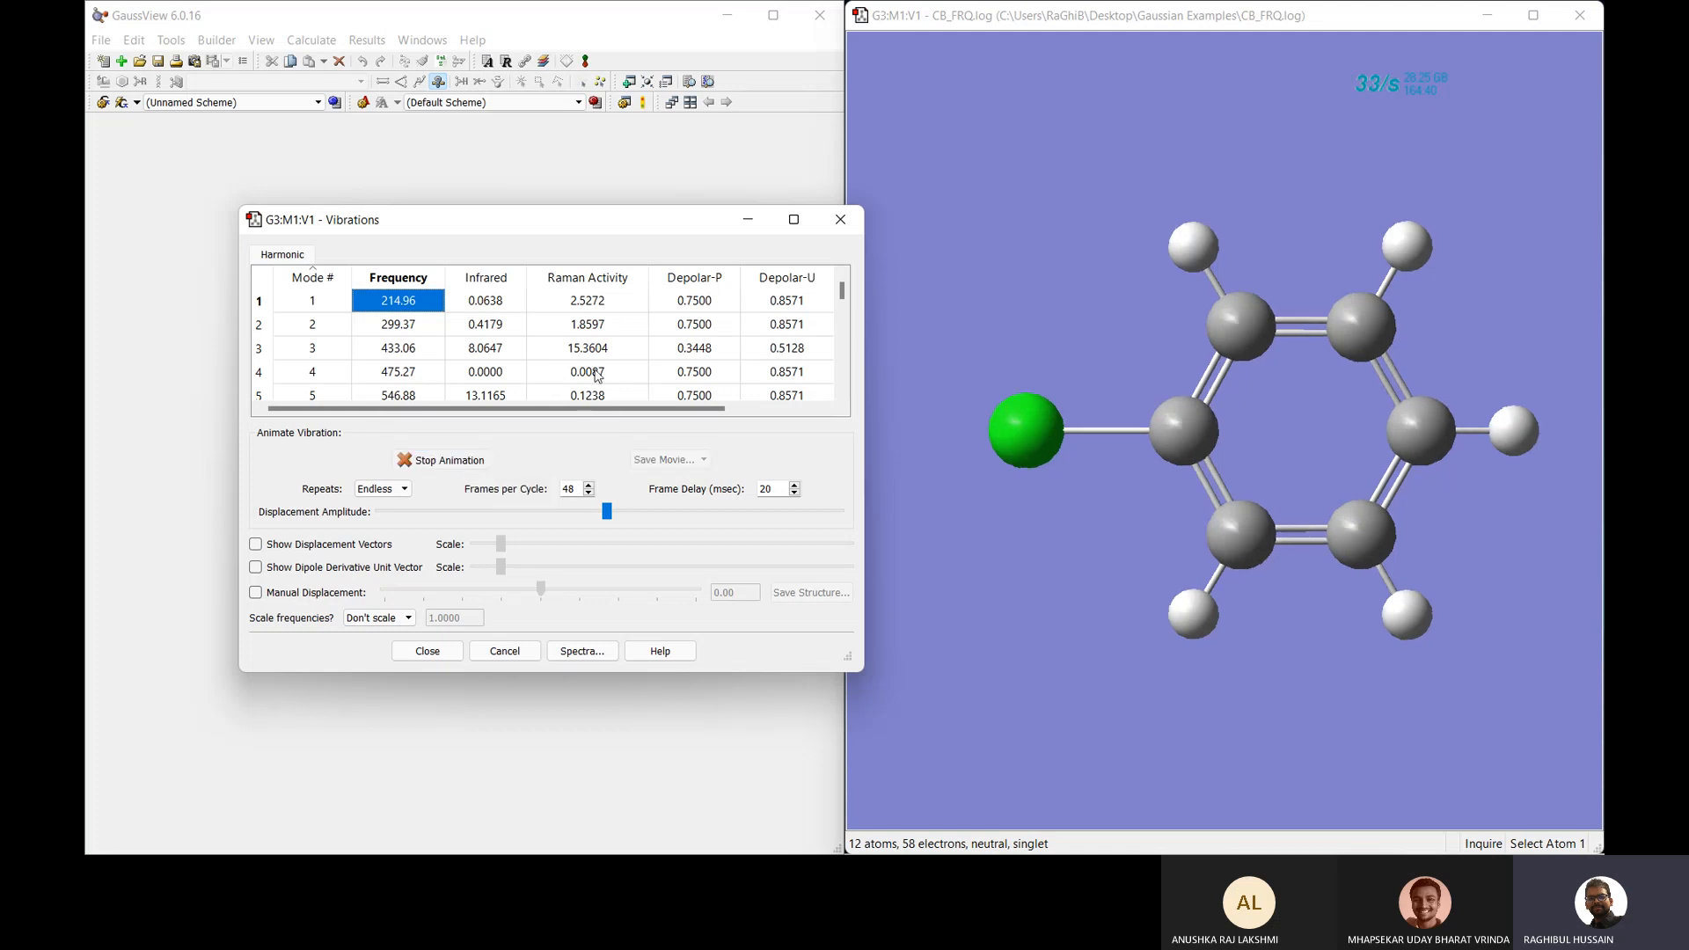
pyautogui.moveTo(990, 162); pyautogui.dragTo(989, 257)
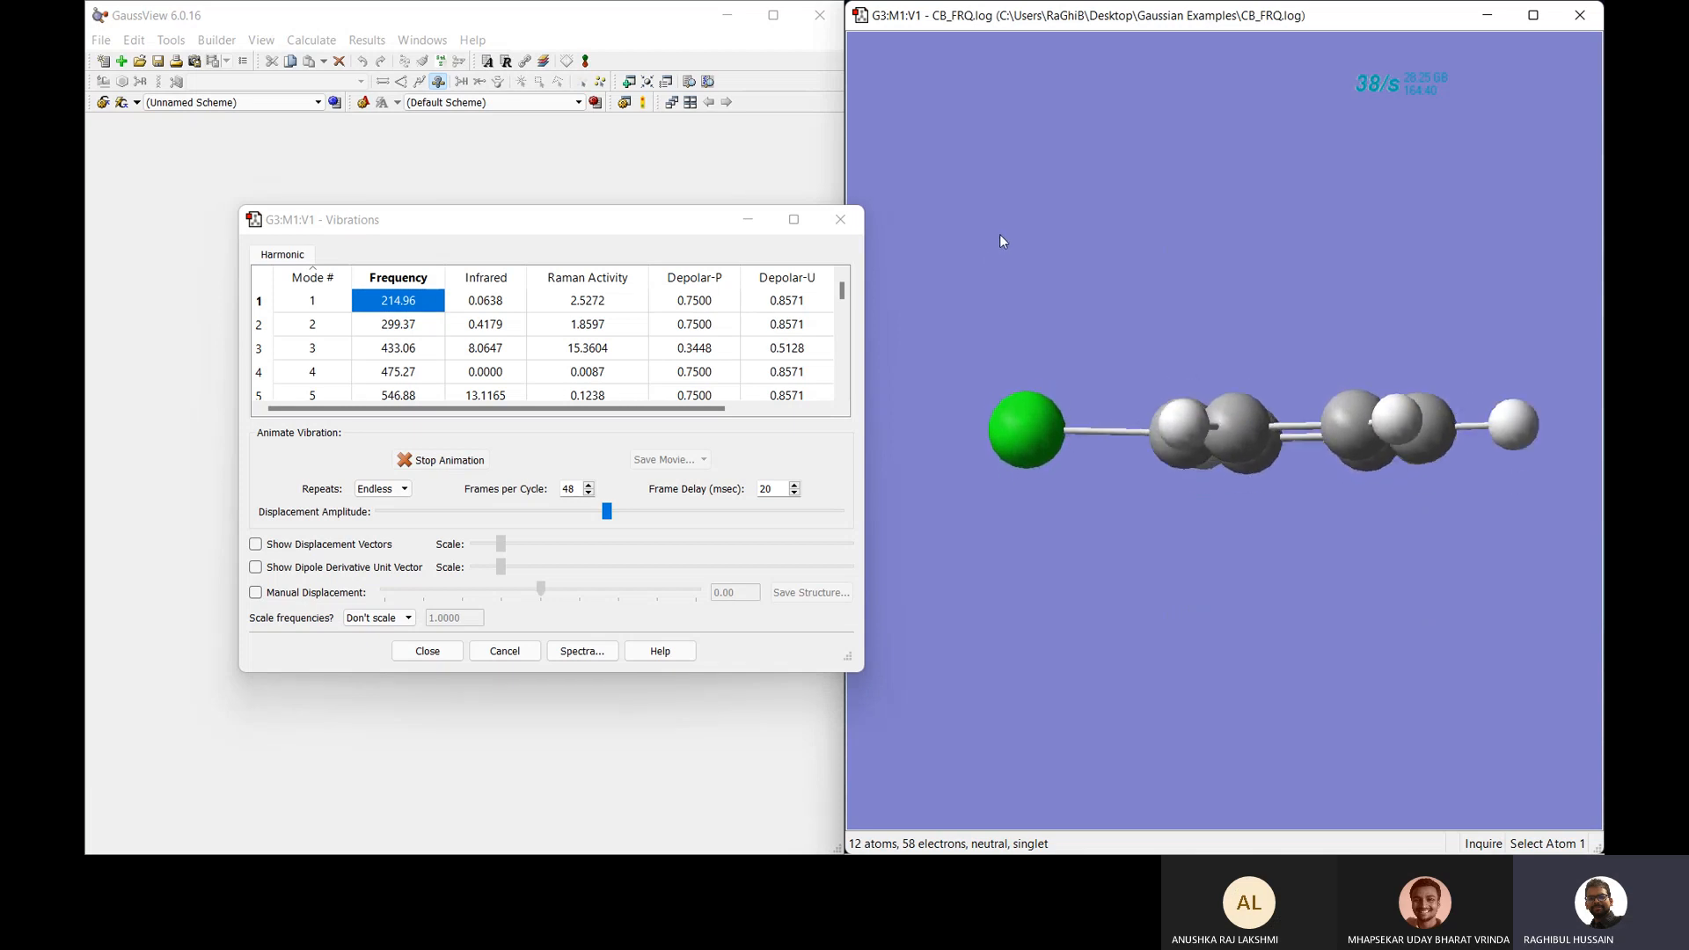
pyautogui.click(400, 326)
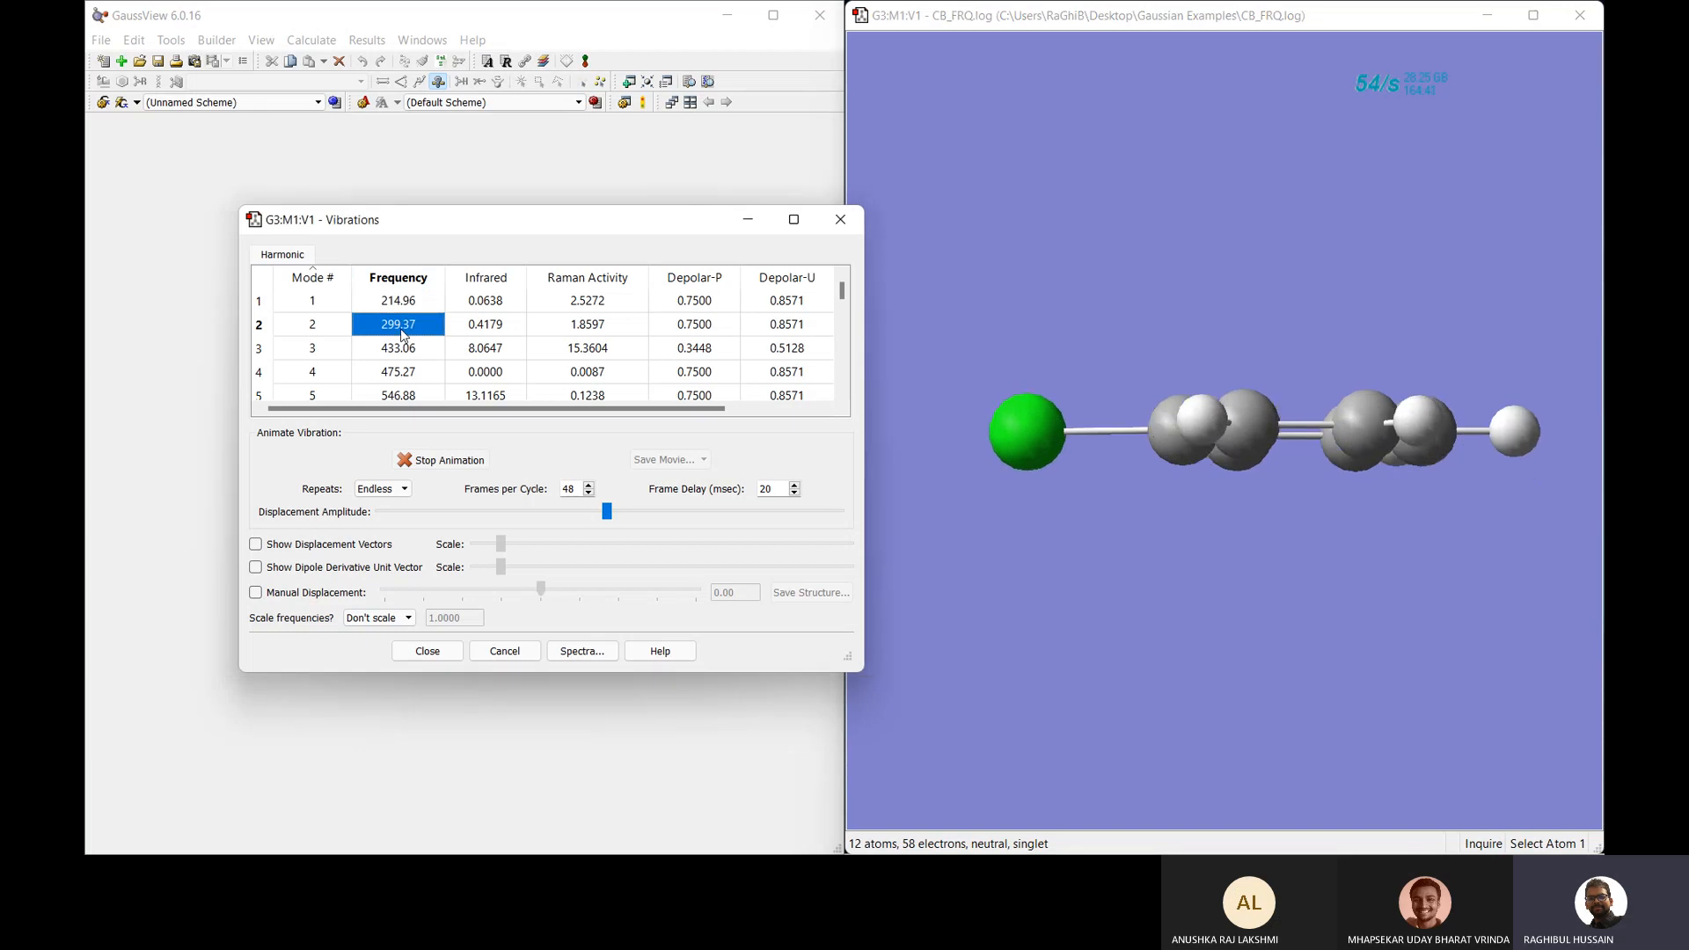
pyautogui.click(405, 350)
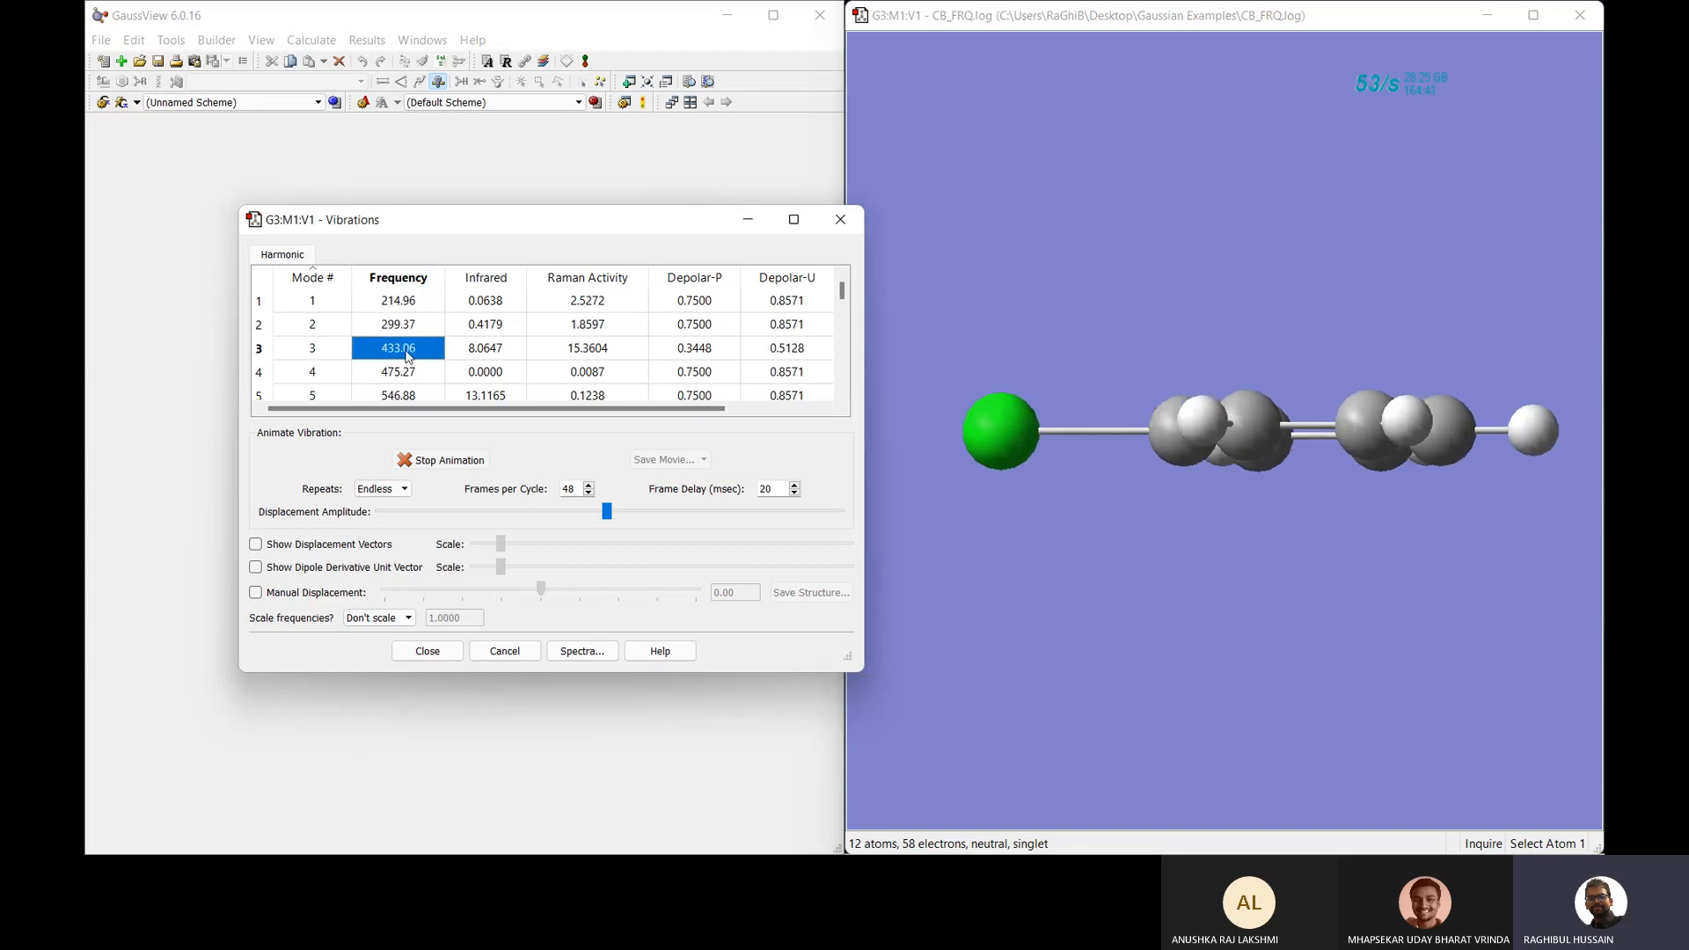
pyautogui.click(406, 300)
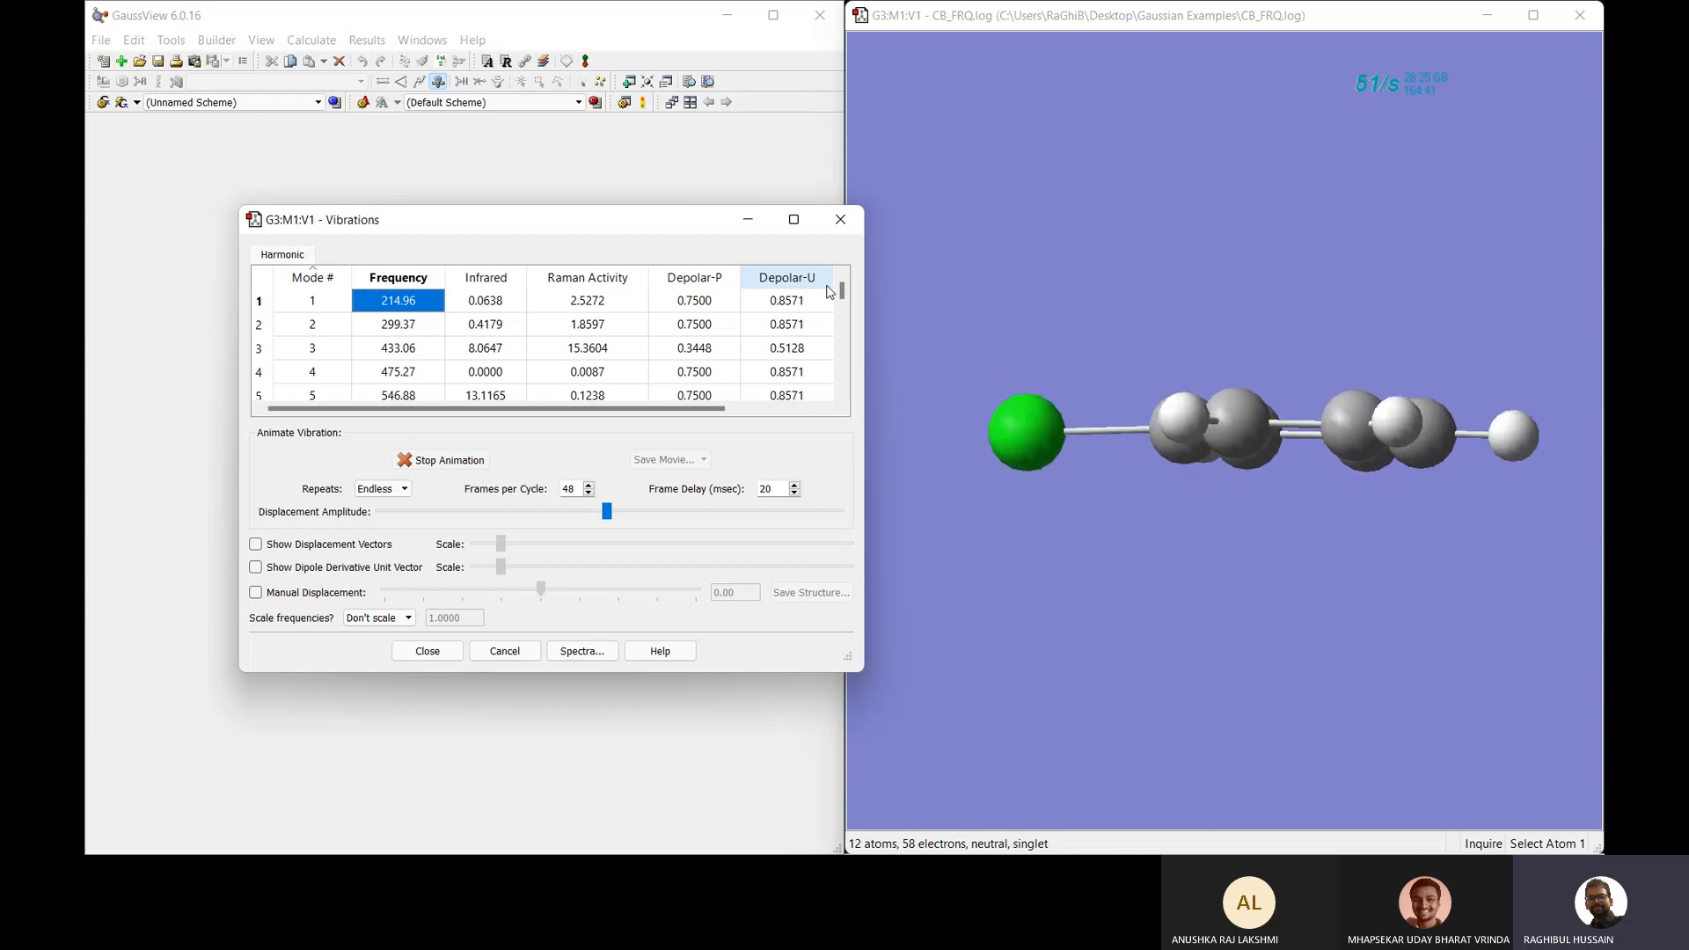
pyautogui.click(841, 221)
# Review the Results Summary's Opt and Thermo tabs, confirming 0 imaginary frequencies.
pyautogui.rightClick(1083, 239)
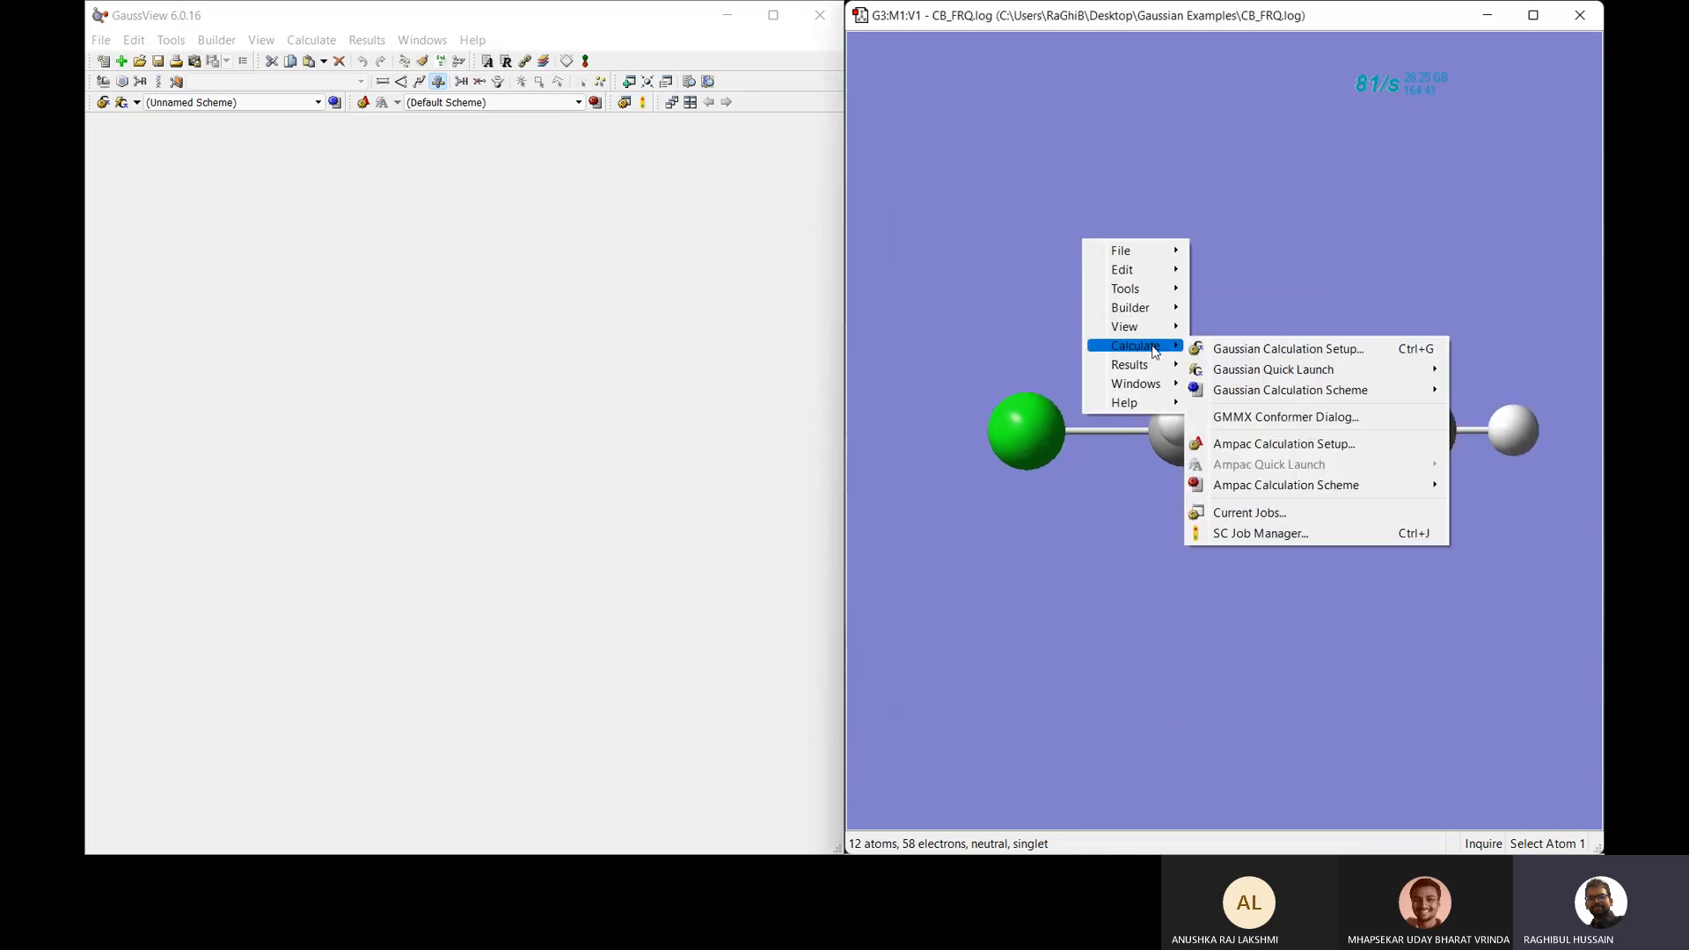
pyautogui.moveTo(1163, 366)
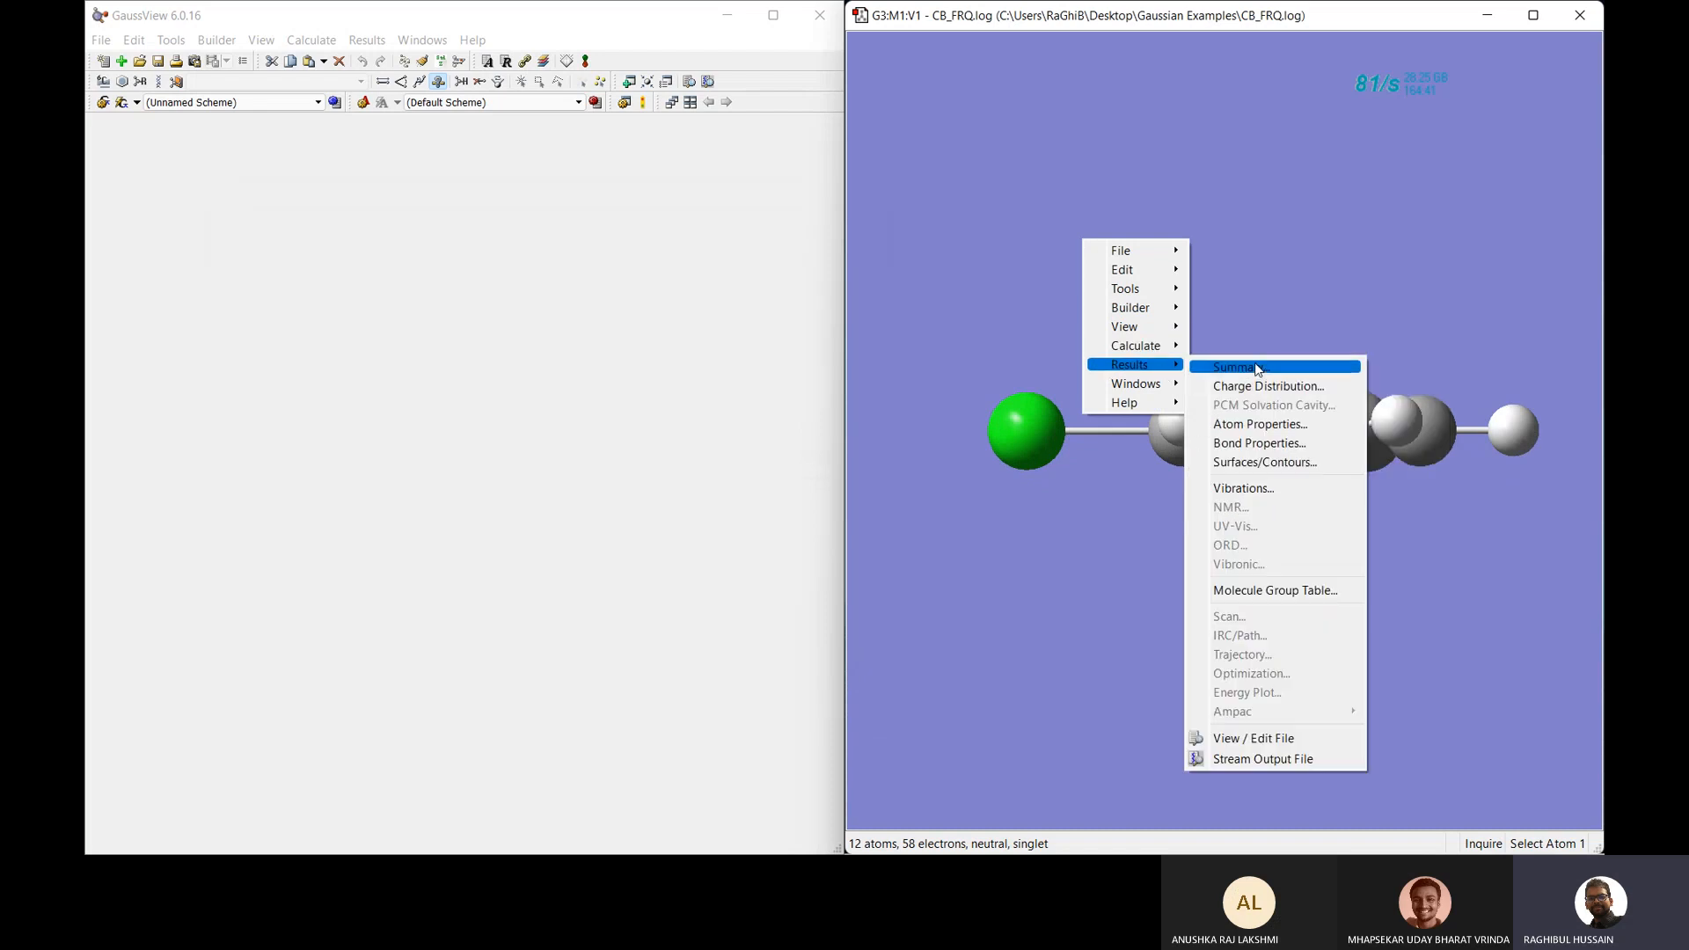
pyautogui.click(1258, 366)
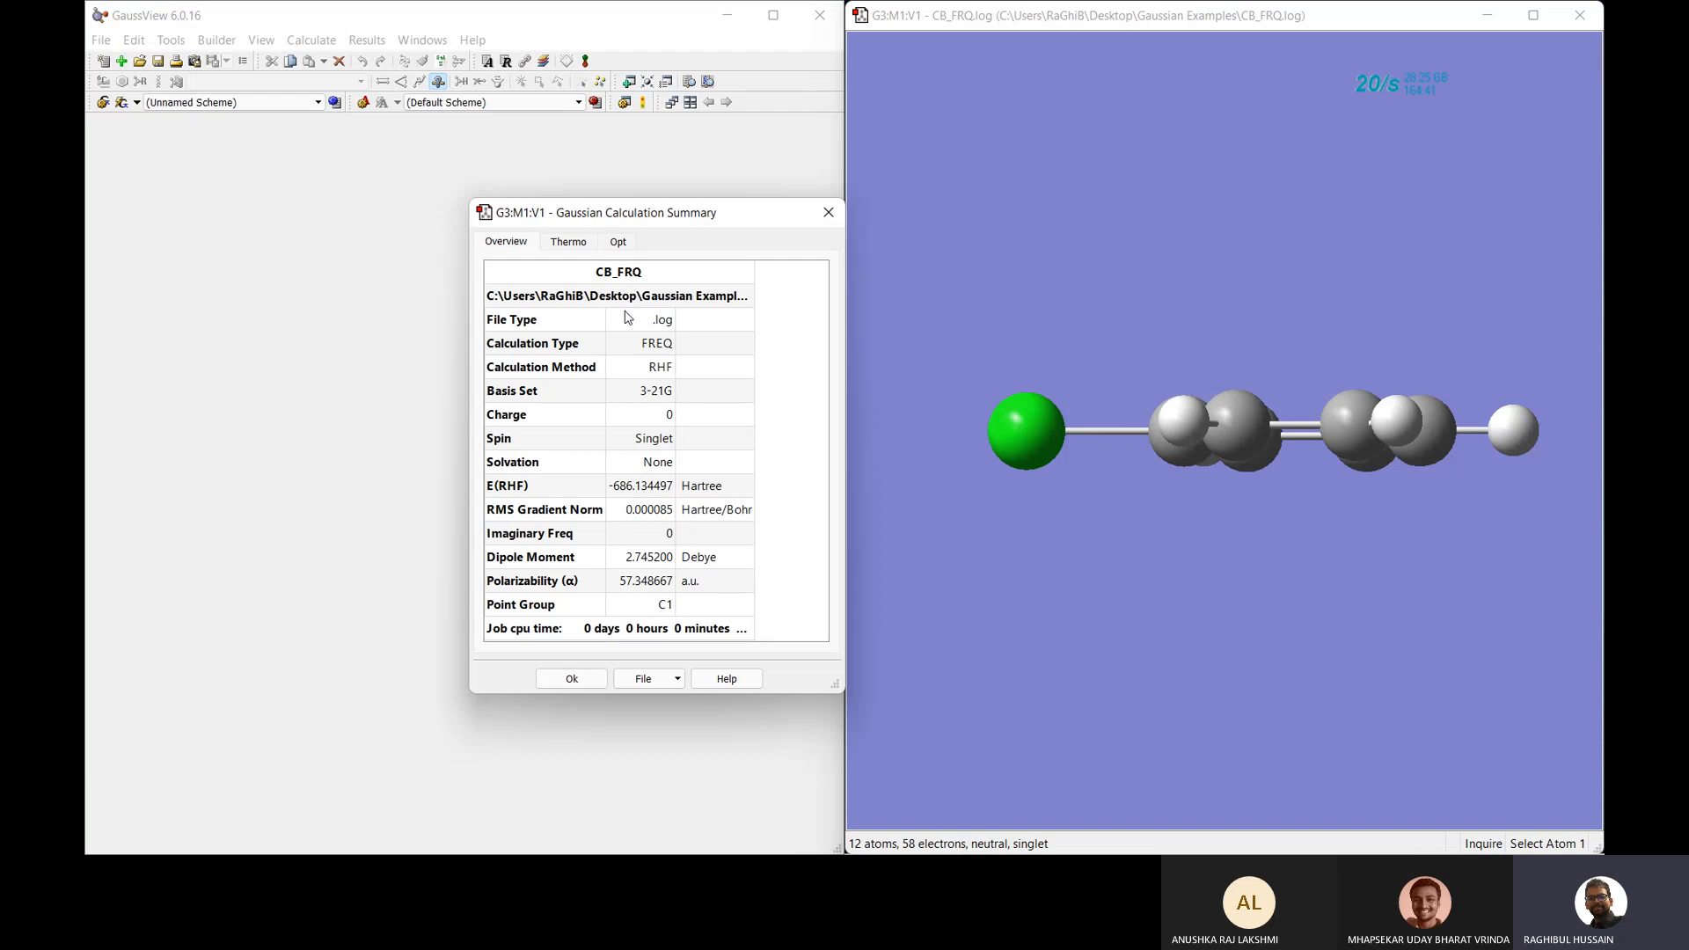
pyautogui.click(619, 242)
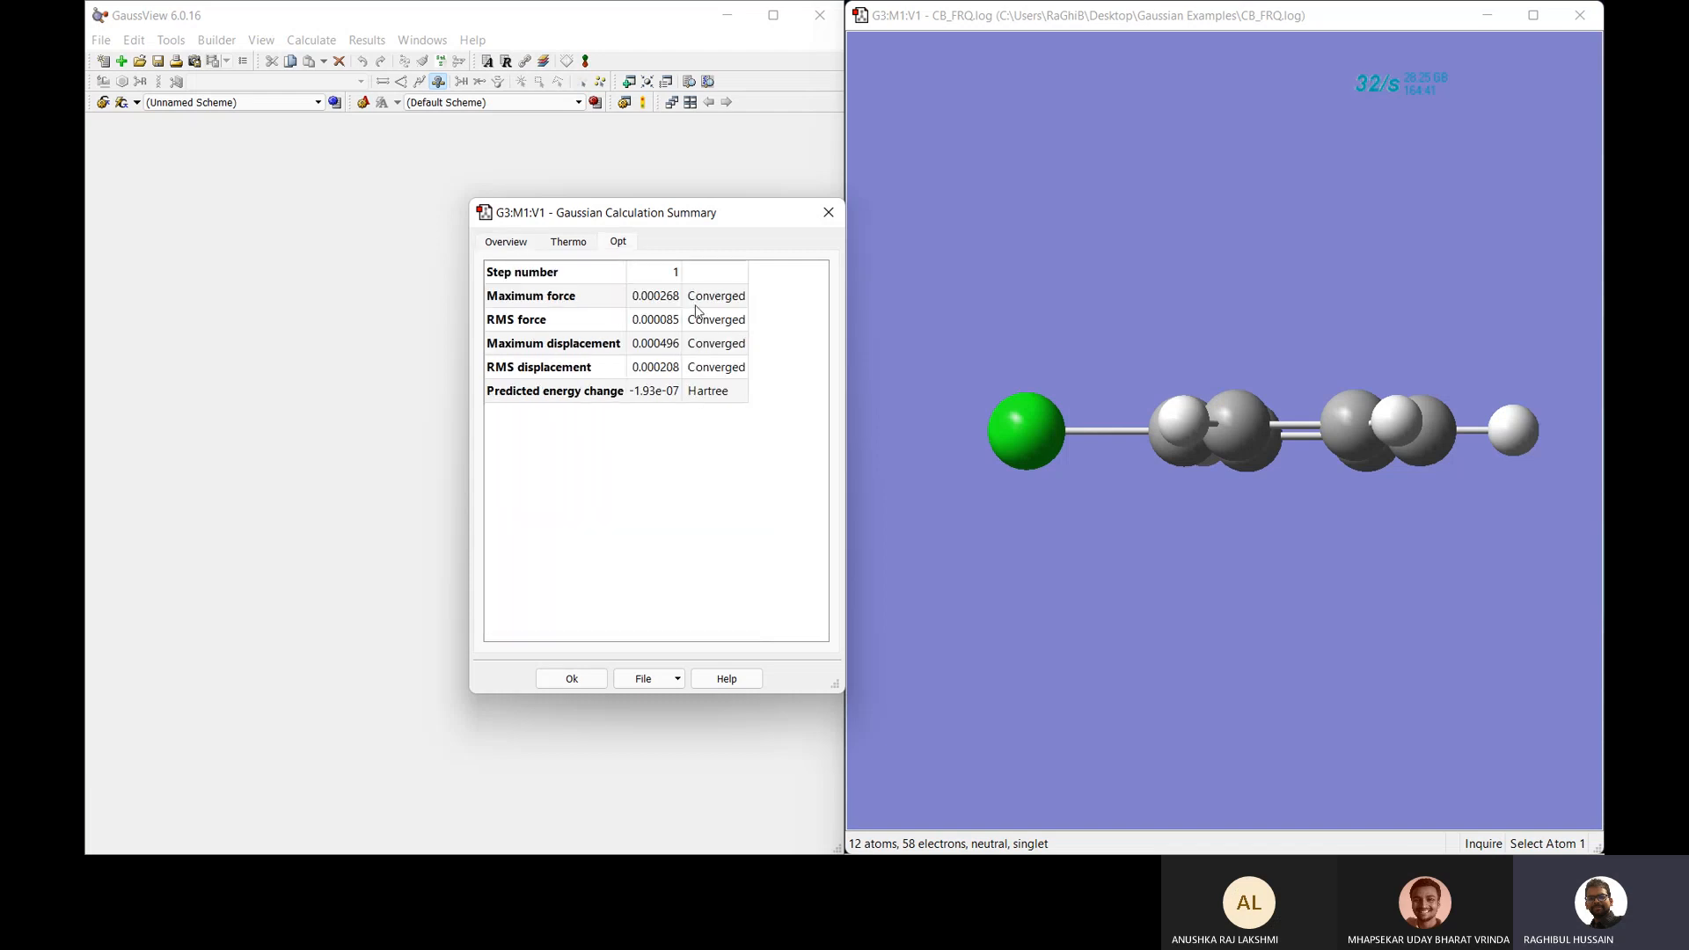
pyautogui.click(563, 247)
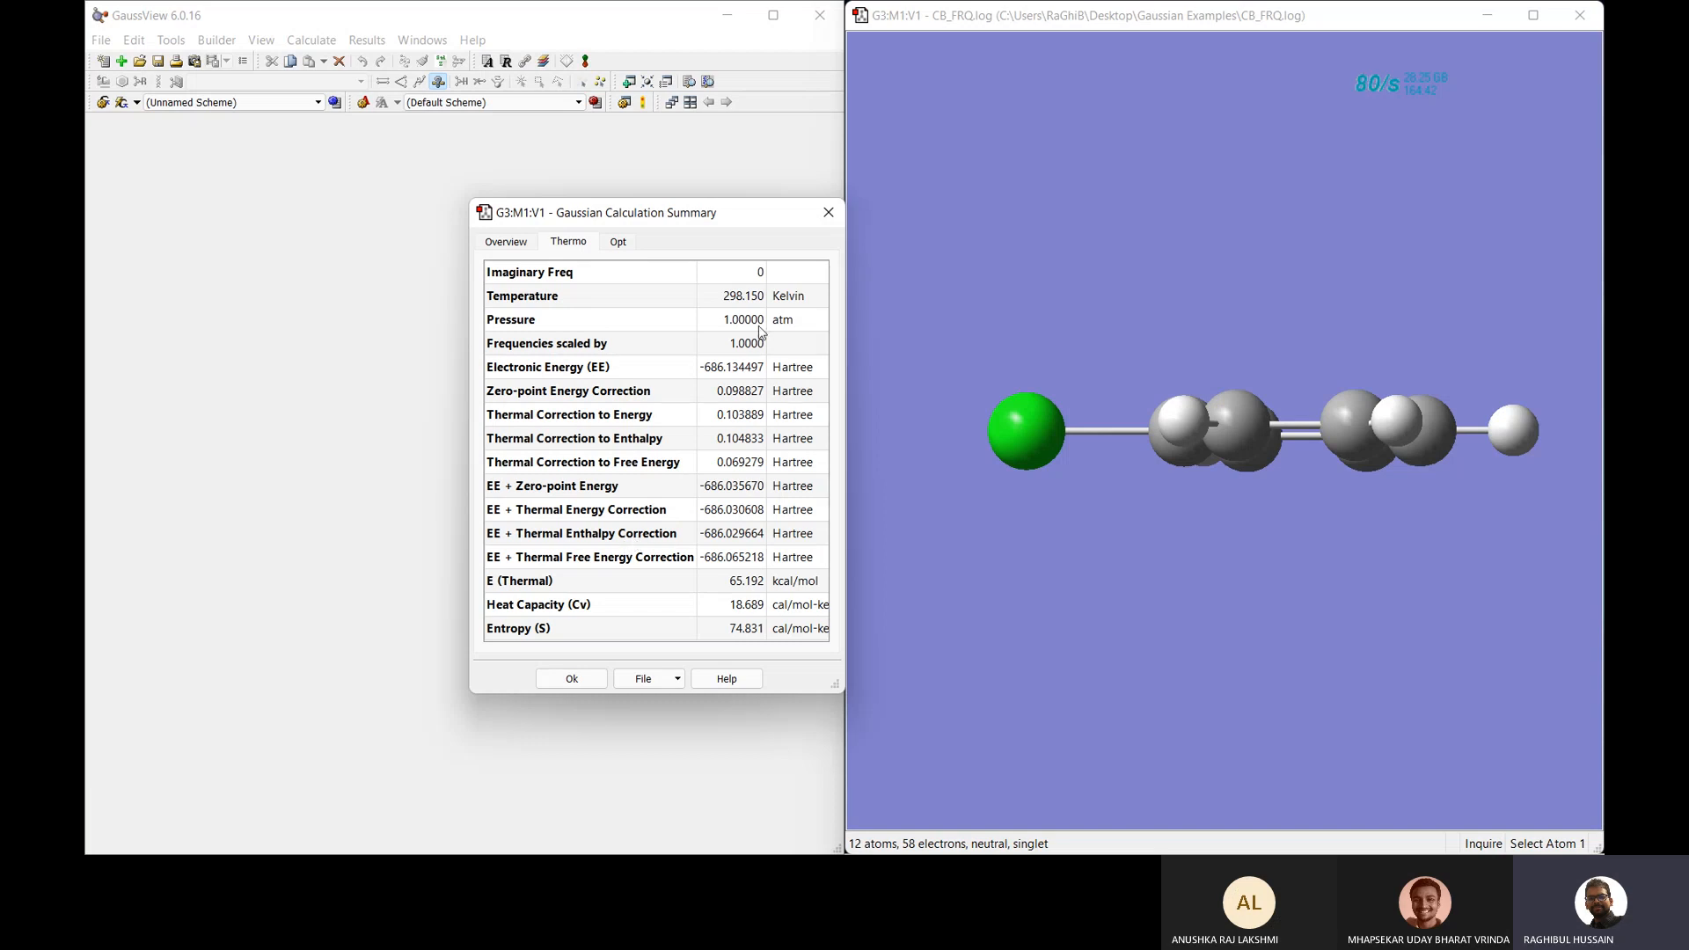
pyautogui.click(827, 214)
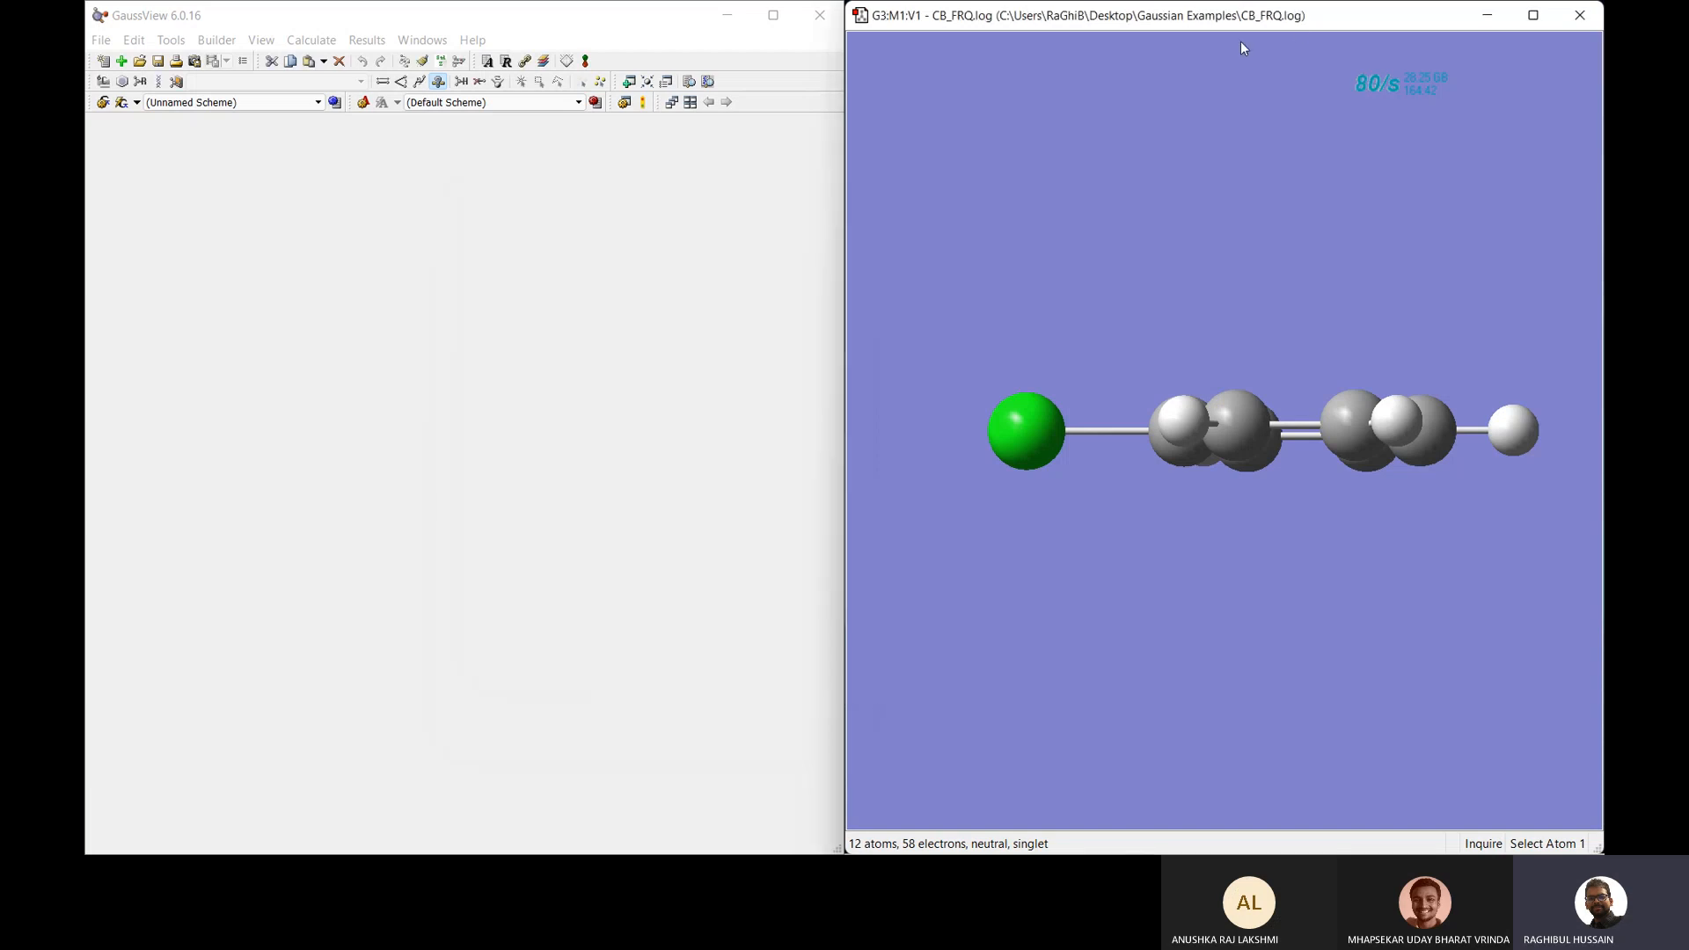
# Close the CB_FRQ.log molecule window and exit GaussView.
pyautogui.moveTo(1296, 26); pyautogui.dragTo(1079, 160)
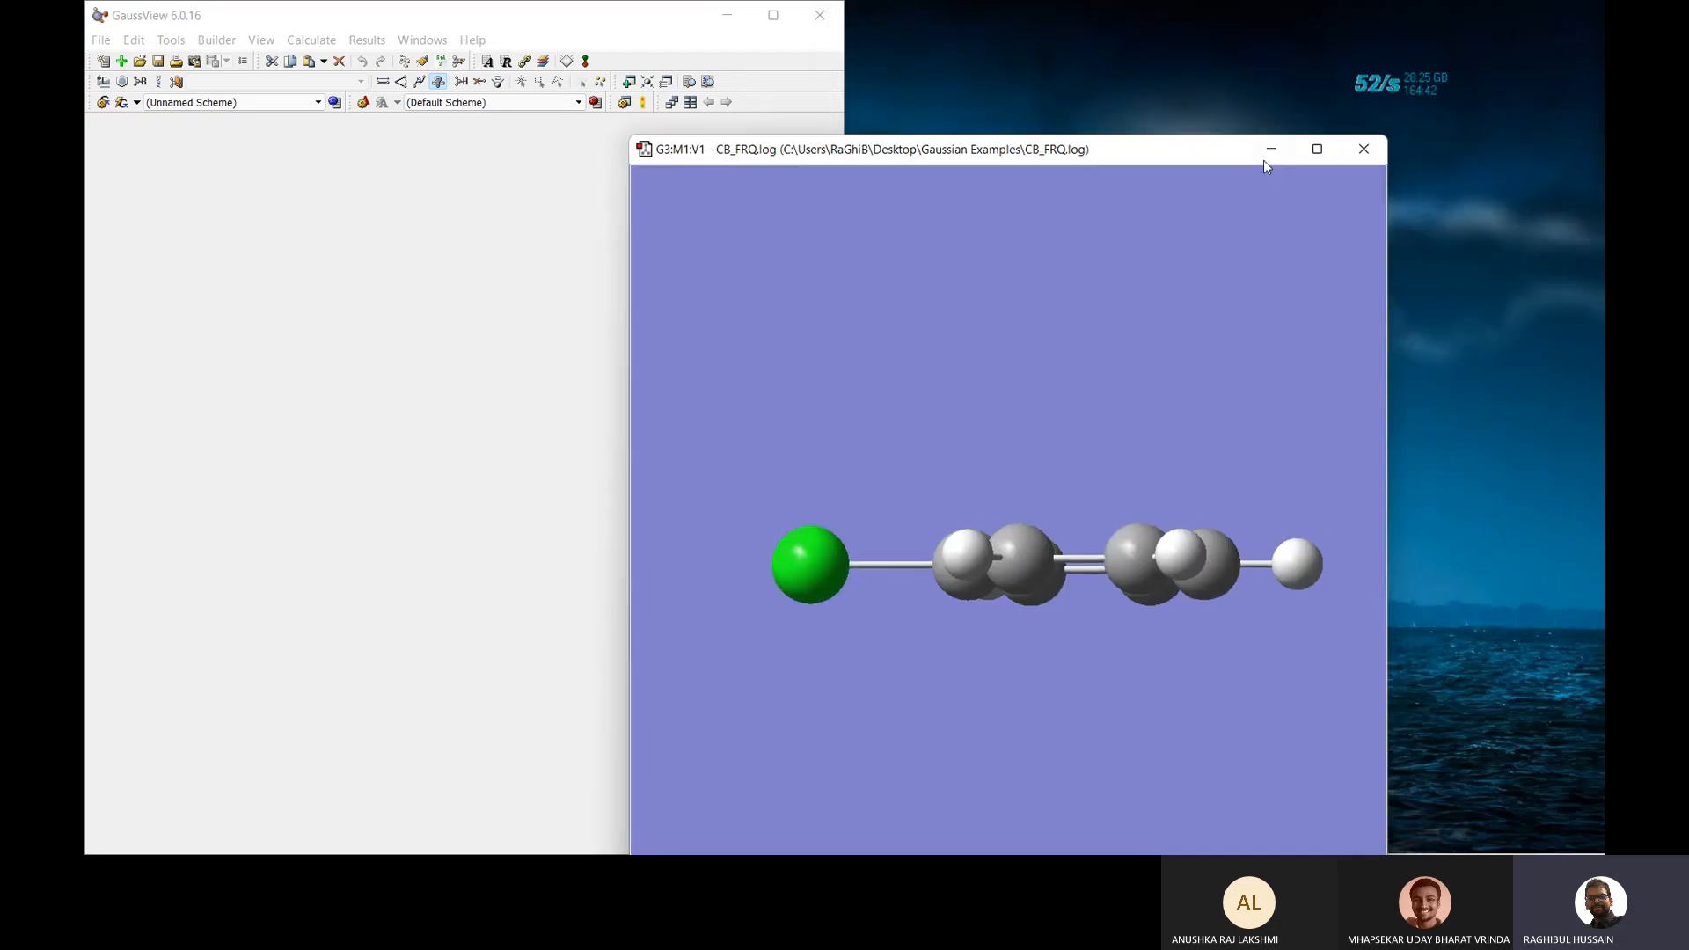
pyautogui.click(1365, 150)
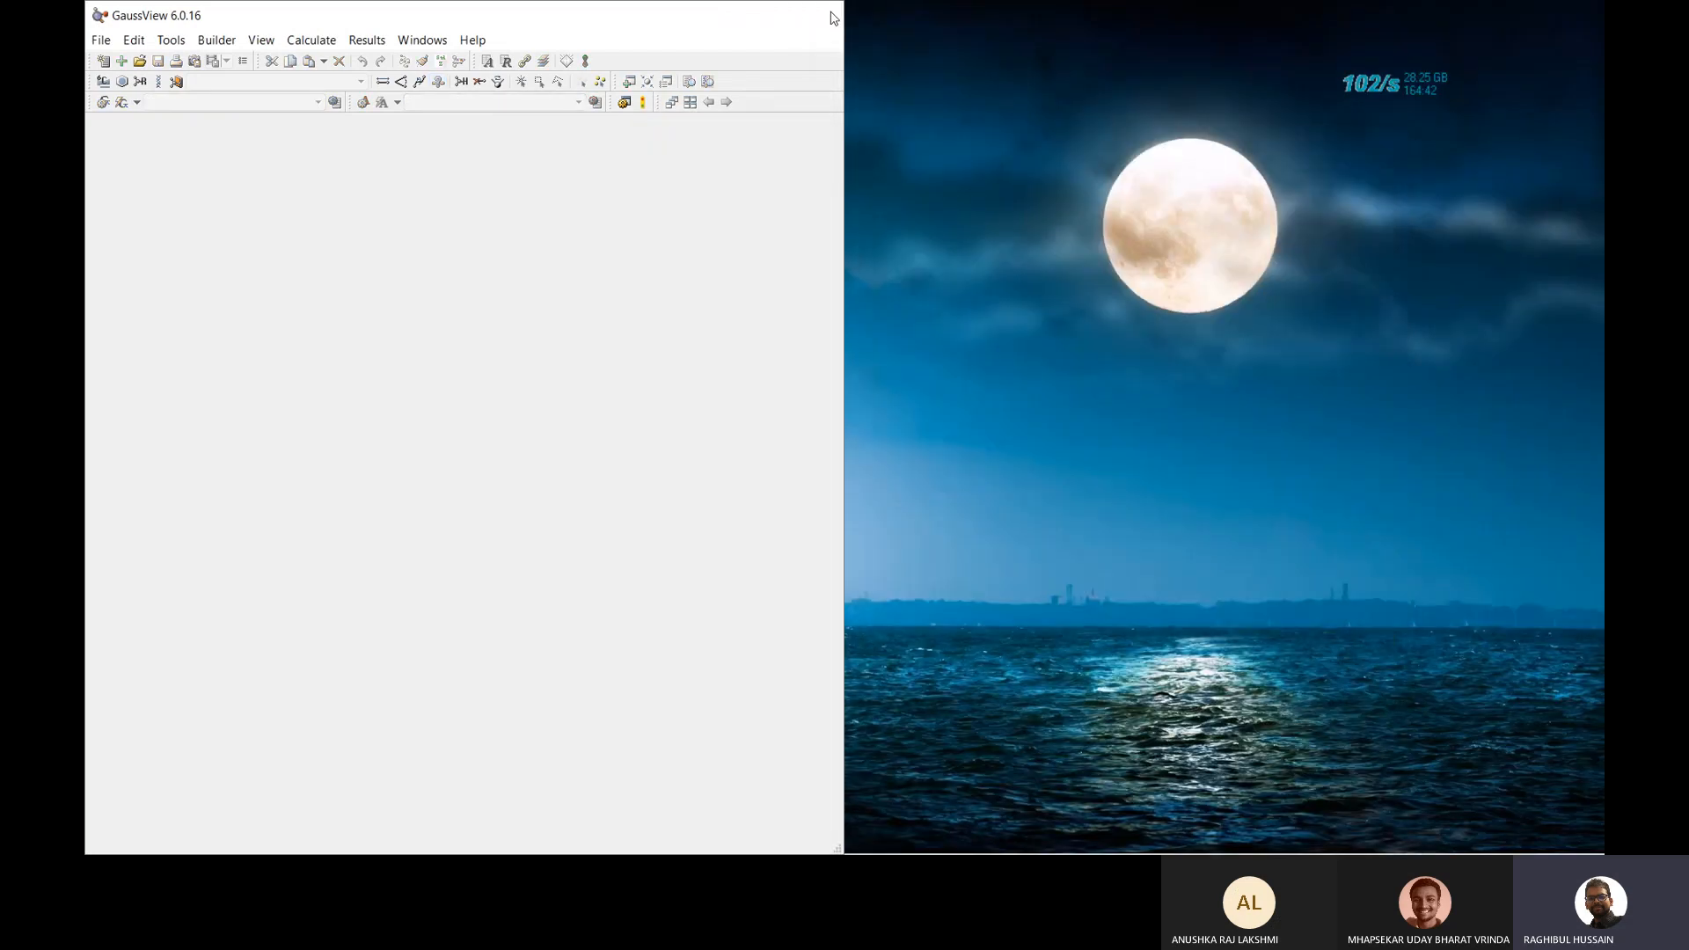
pyautogui.click(832, 18)
# Relaunch GaussView, close the startup tips, and move the empty G1:M1:V1 window aside.
pyautogui.moveTo(823, 831)
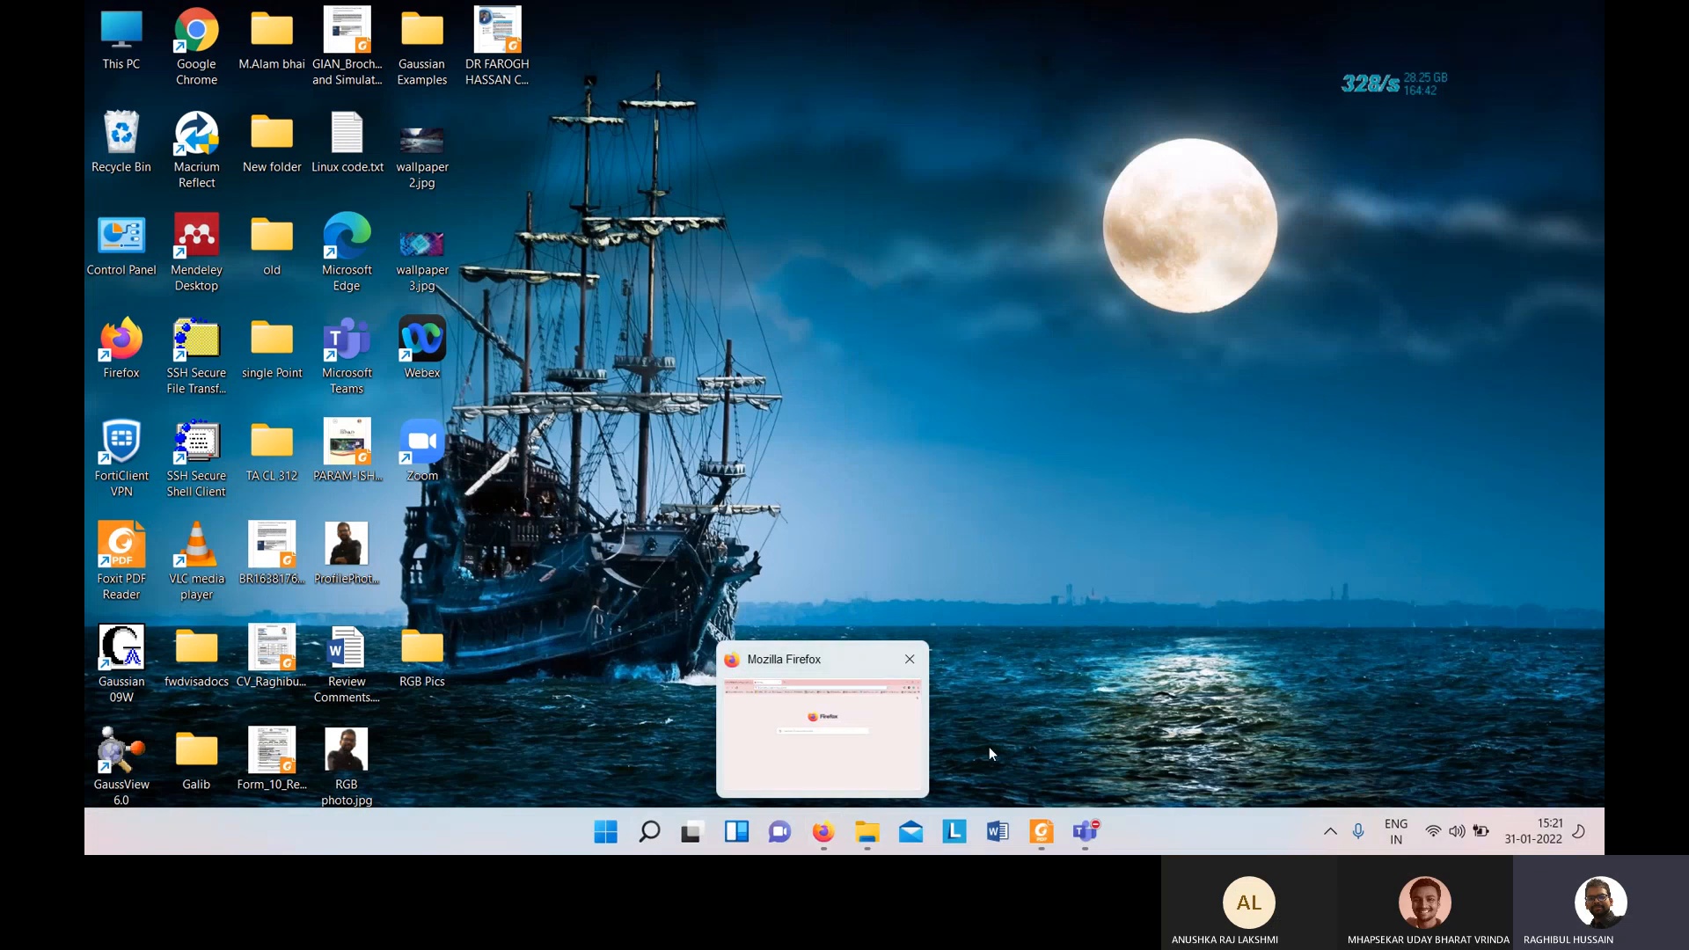
pyautogui.doubleClick(137, 775)
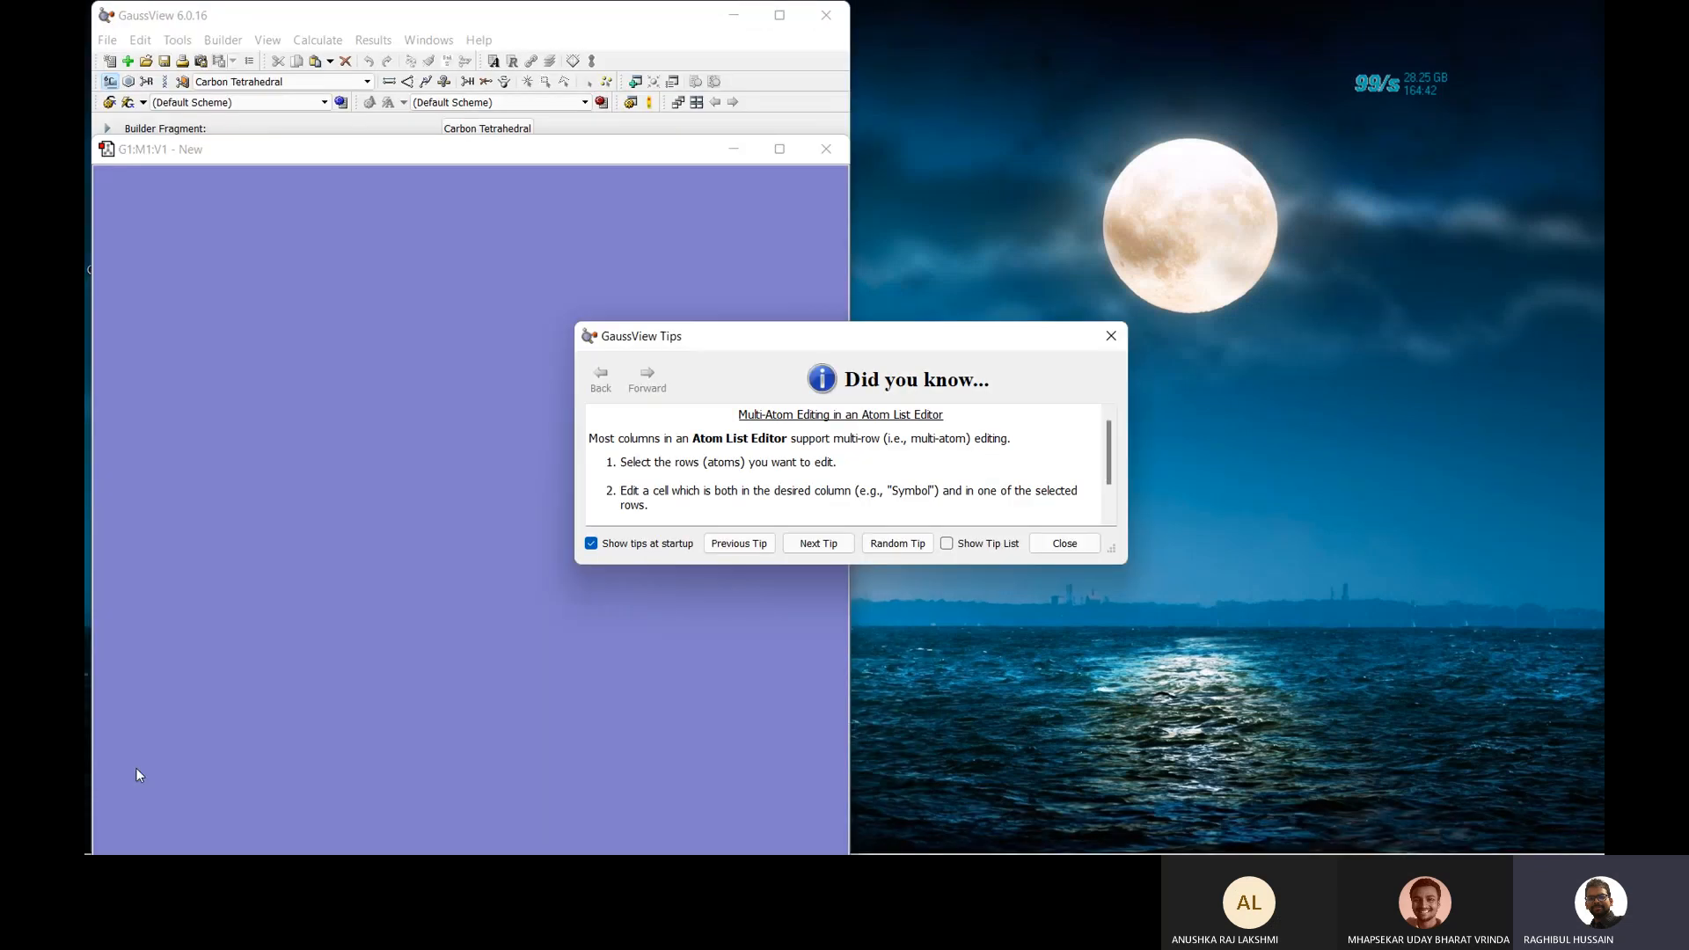
pyautogui.click(1112, 334)
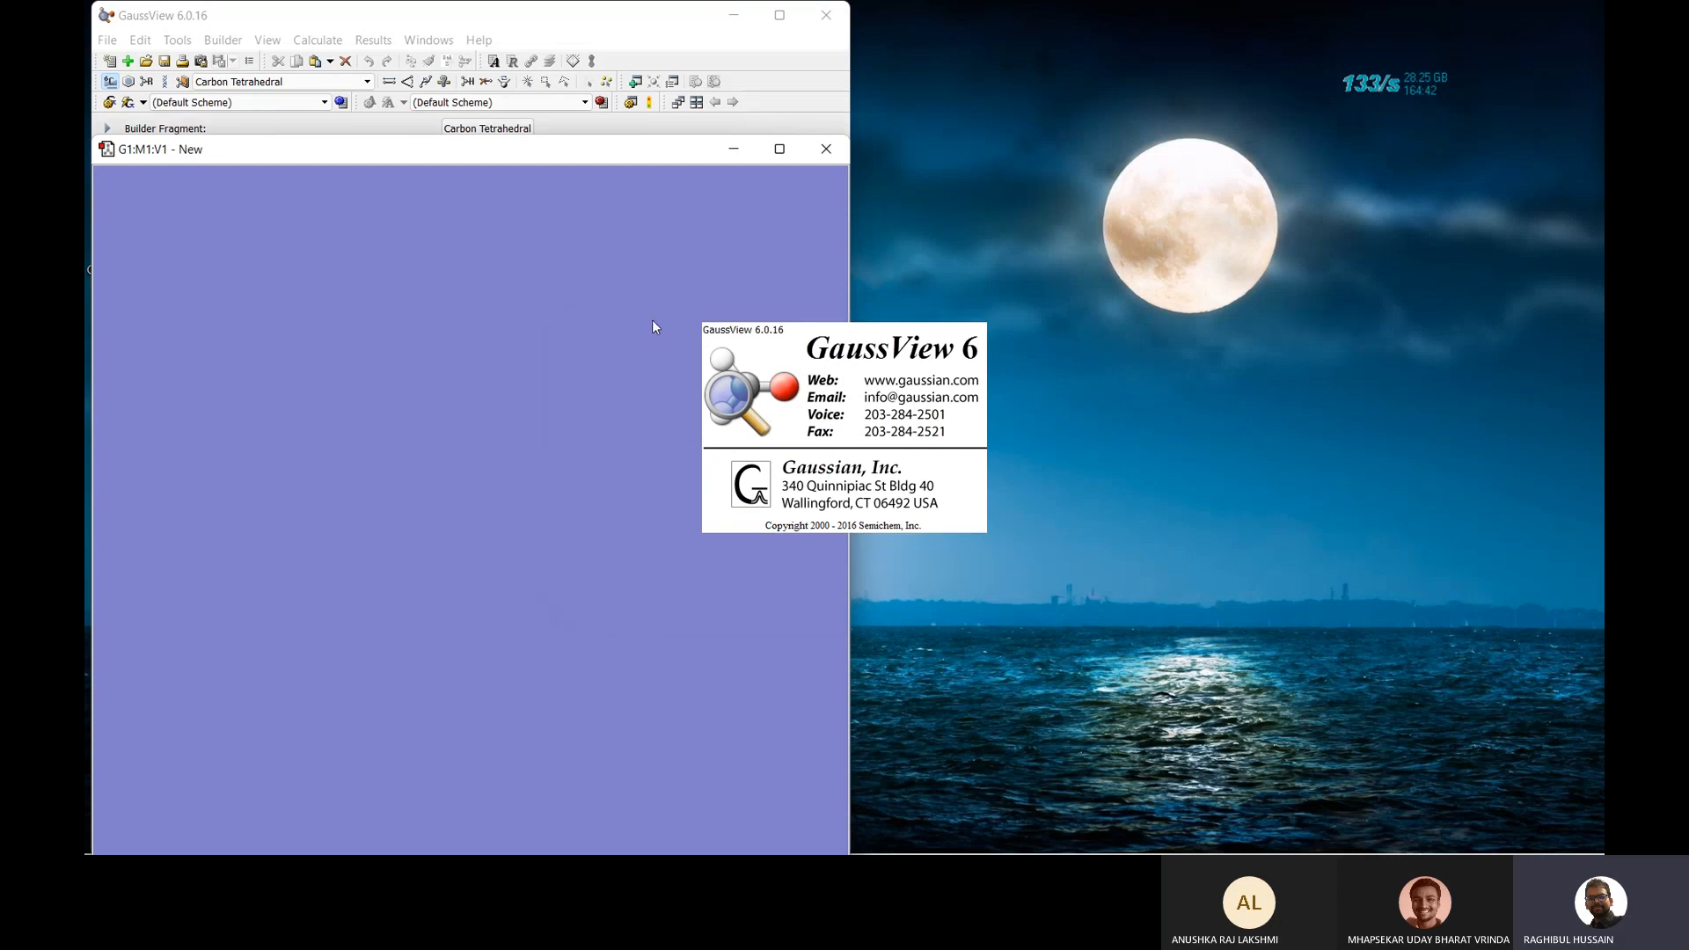
pyautogui.moveTo(430, 152); pyautogui.dragTo(715, 106)
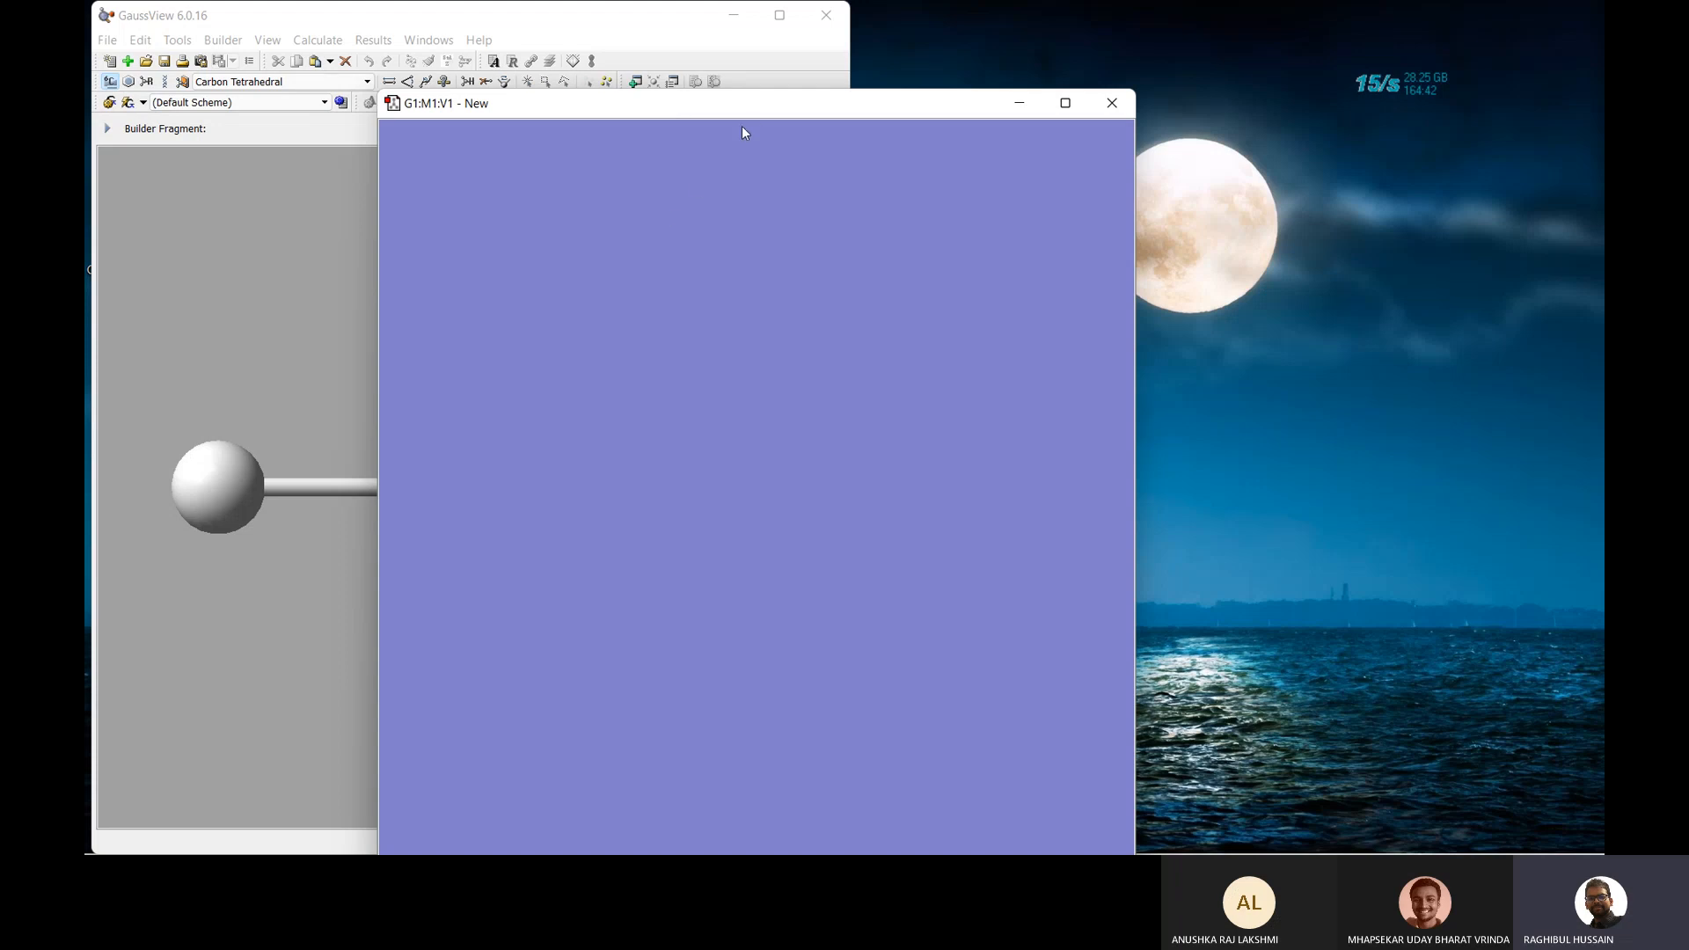
# Place a methane fragment in the new molecule window and rotate it.
pyautogui.moveTo(766, 105); pyautogui.dragTo(1098, 109)
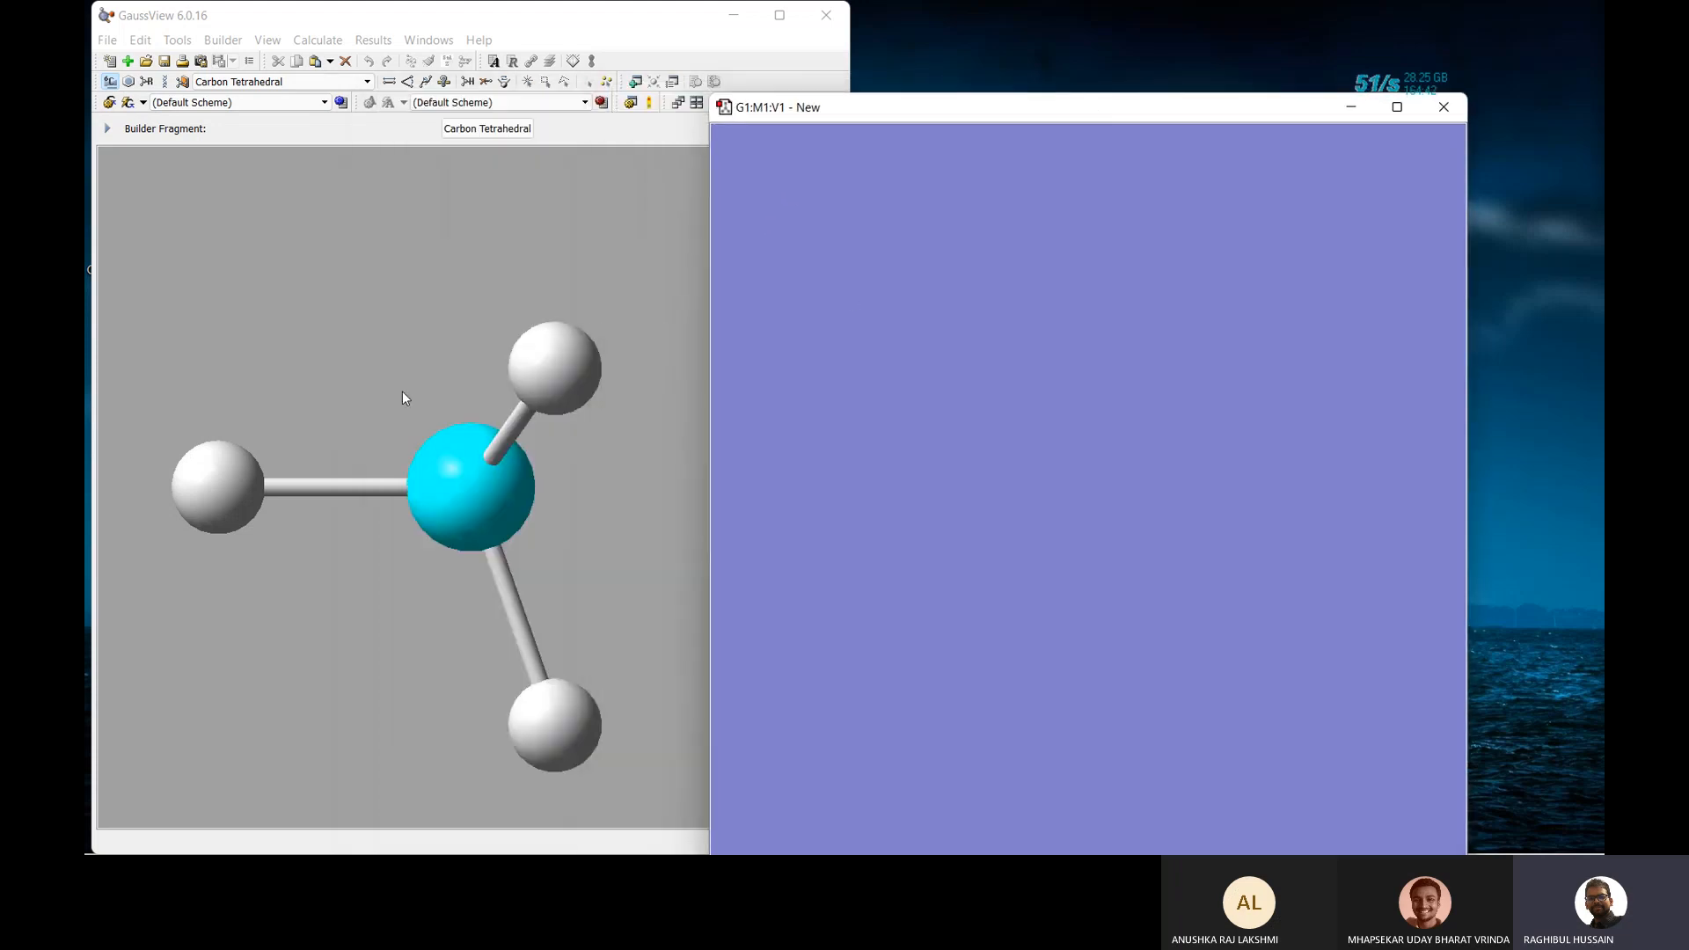
pyautogui.moveTo(389, 377); pyautogui.dragTo(417, 403)
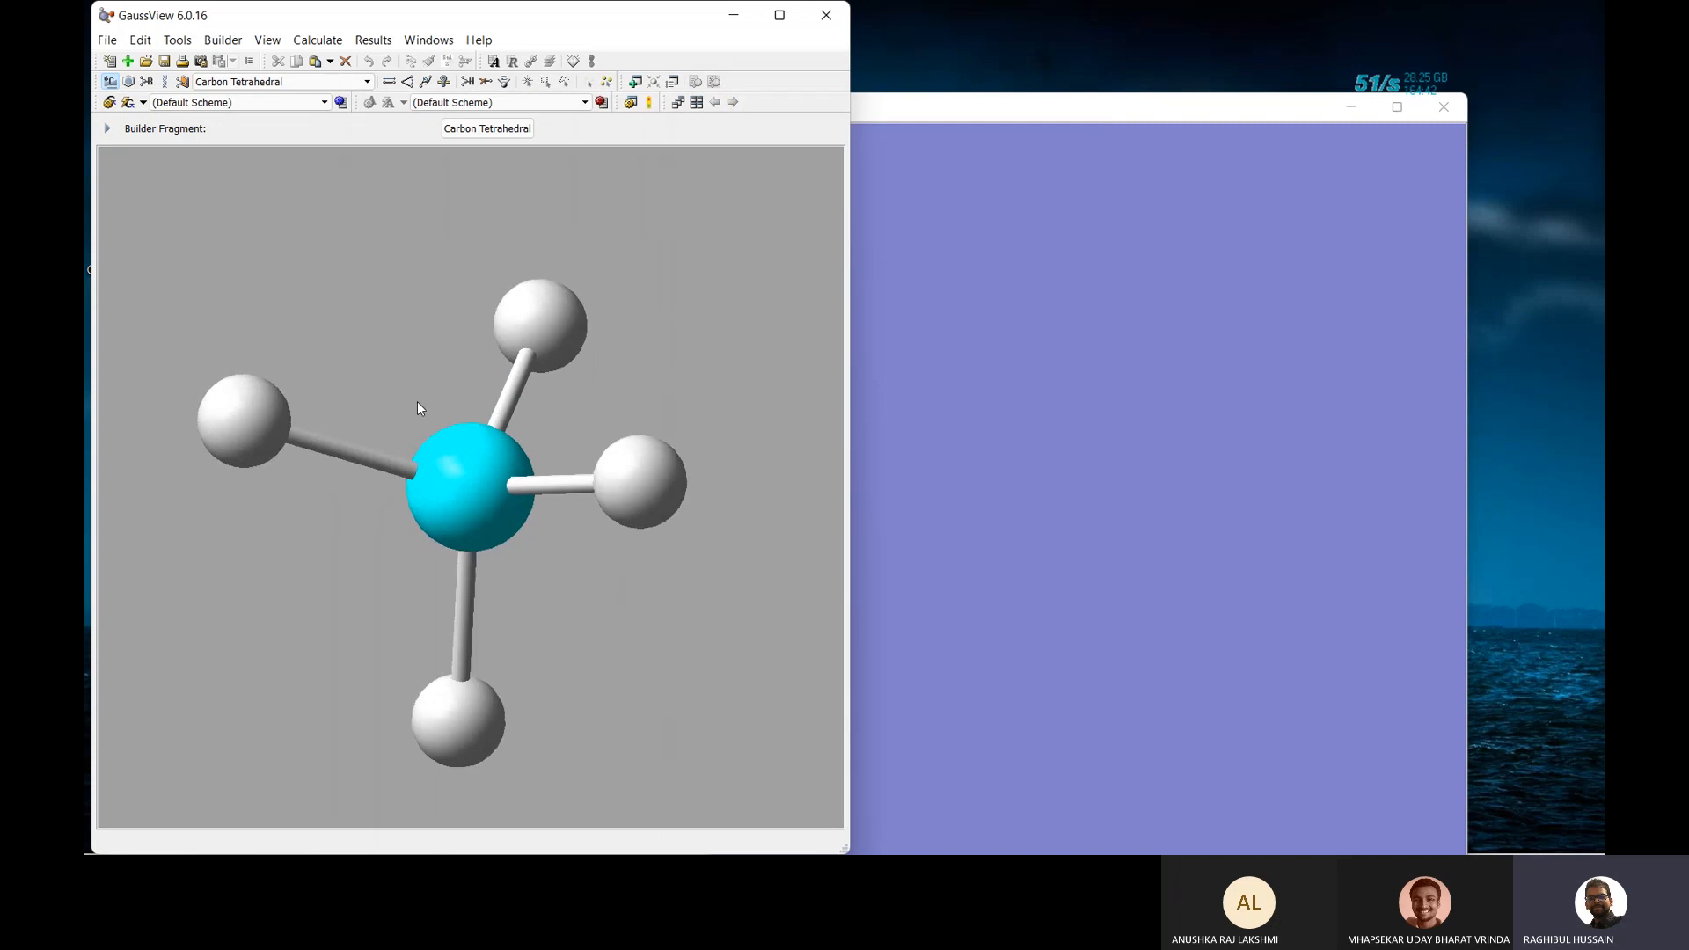
pyautogui.click(982, 359)
pyautogui.moveTo(1150, 329); pyautogui.dragTo(1094, 375)
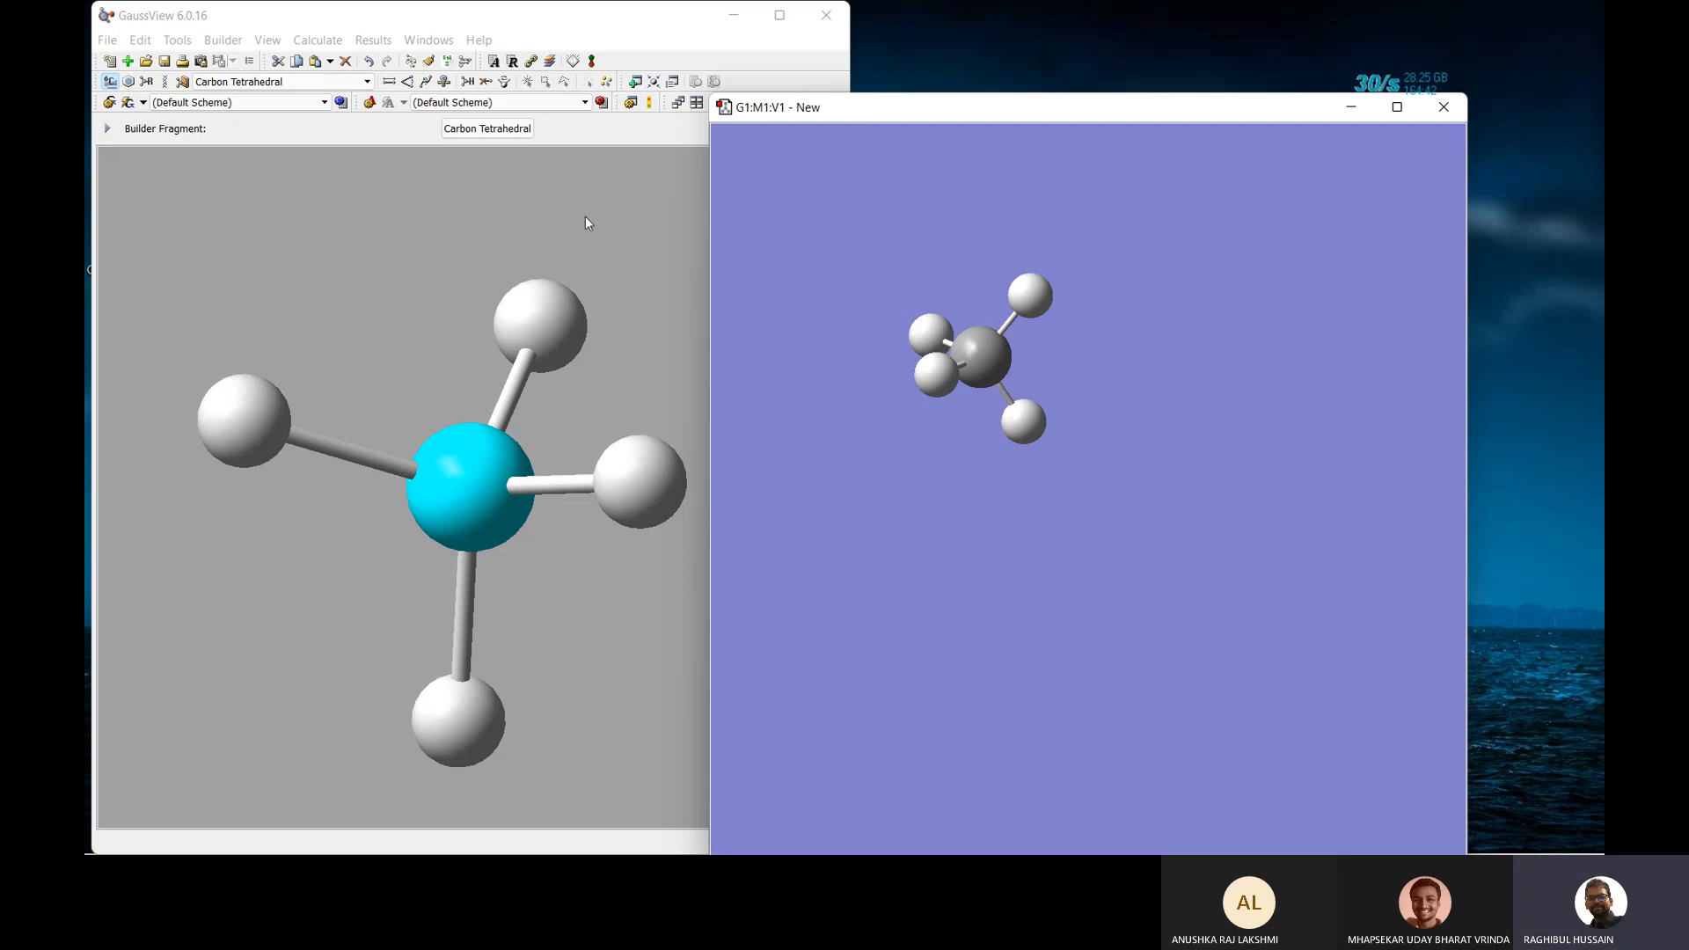
# Switch the building element to oxygen and undo the methane, leaving the window empty.
pyautogui.click(494, 132)
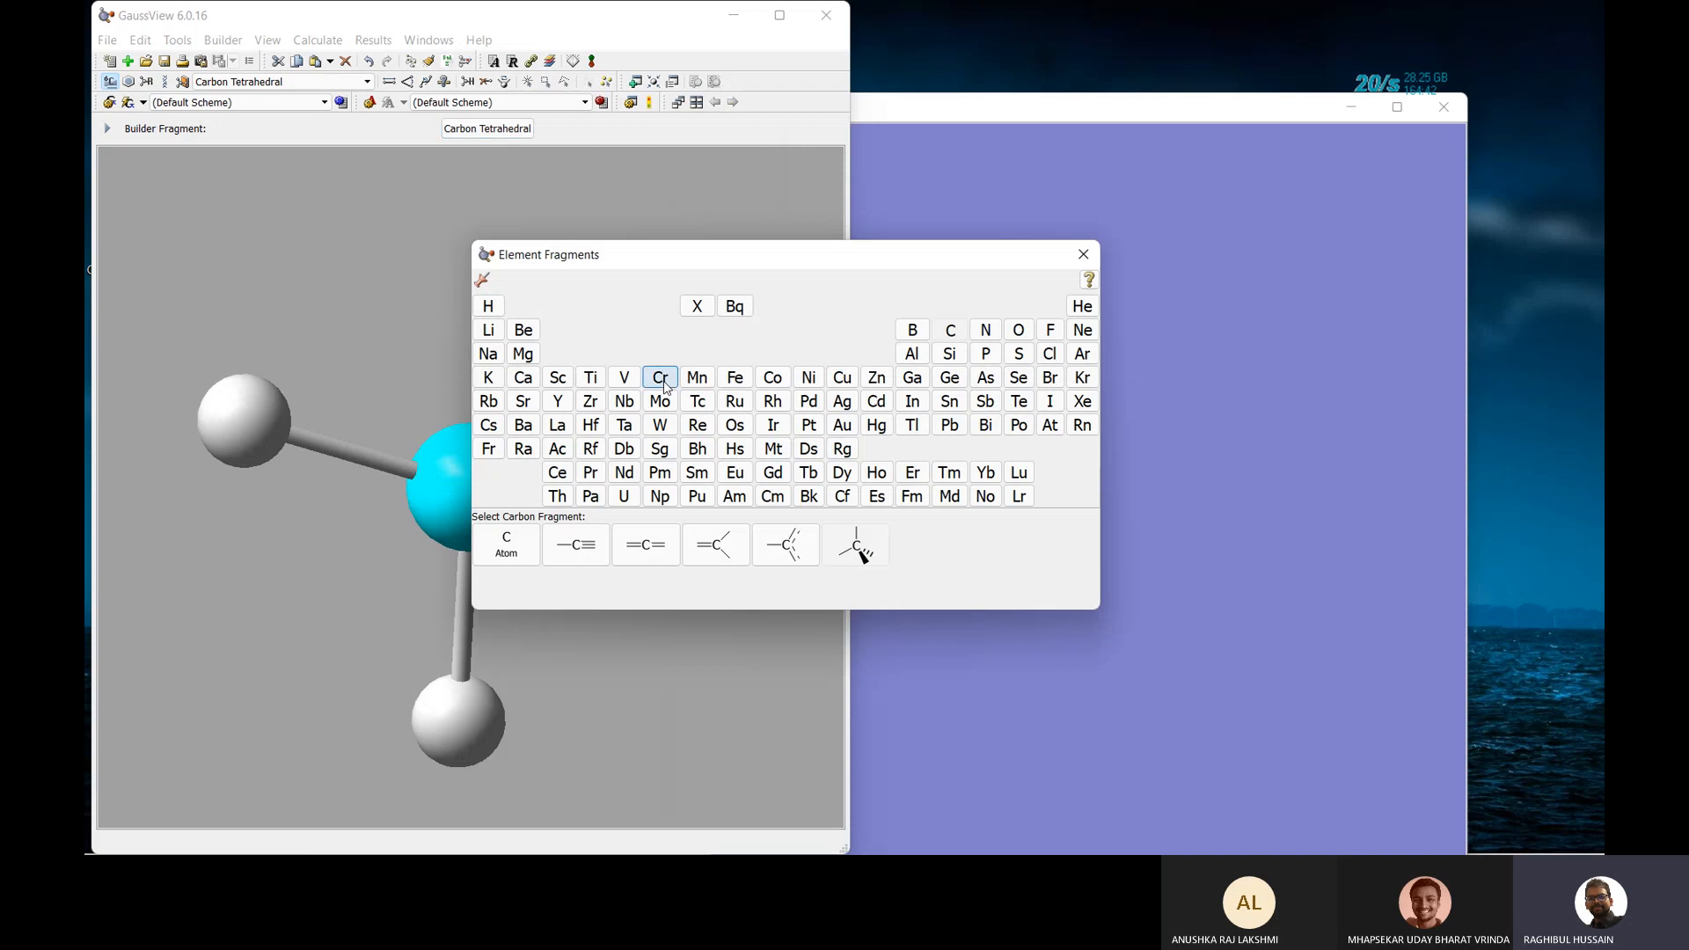
pyautogui.click(1019, 330)
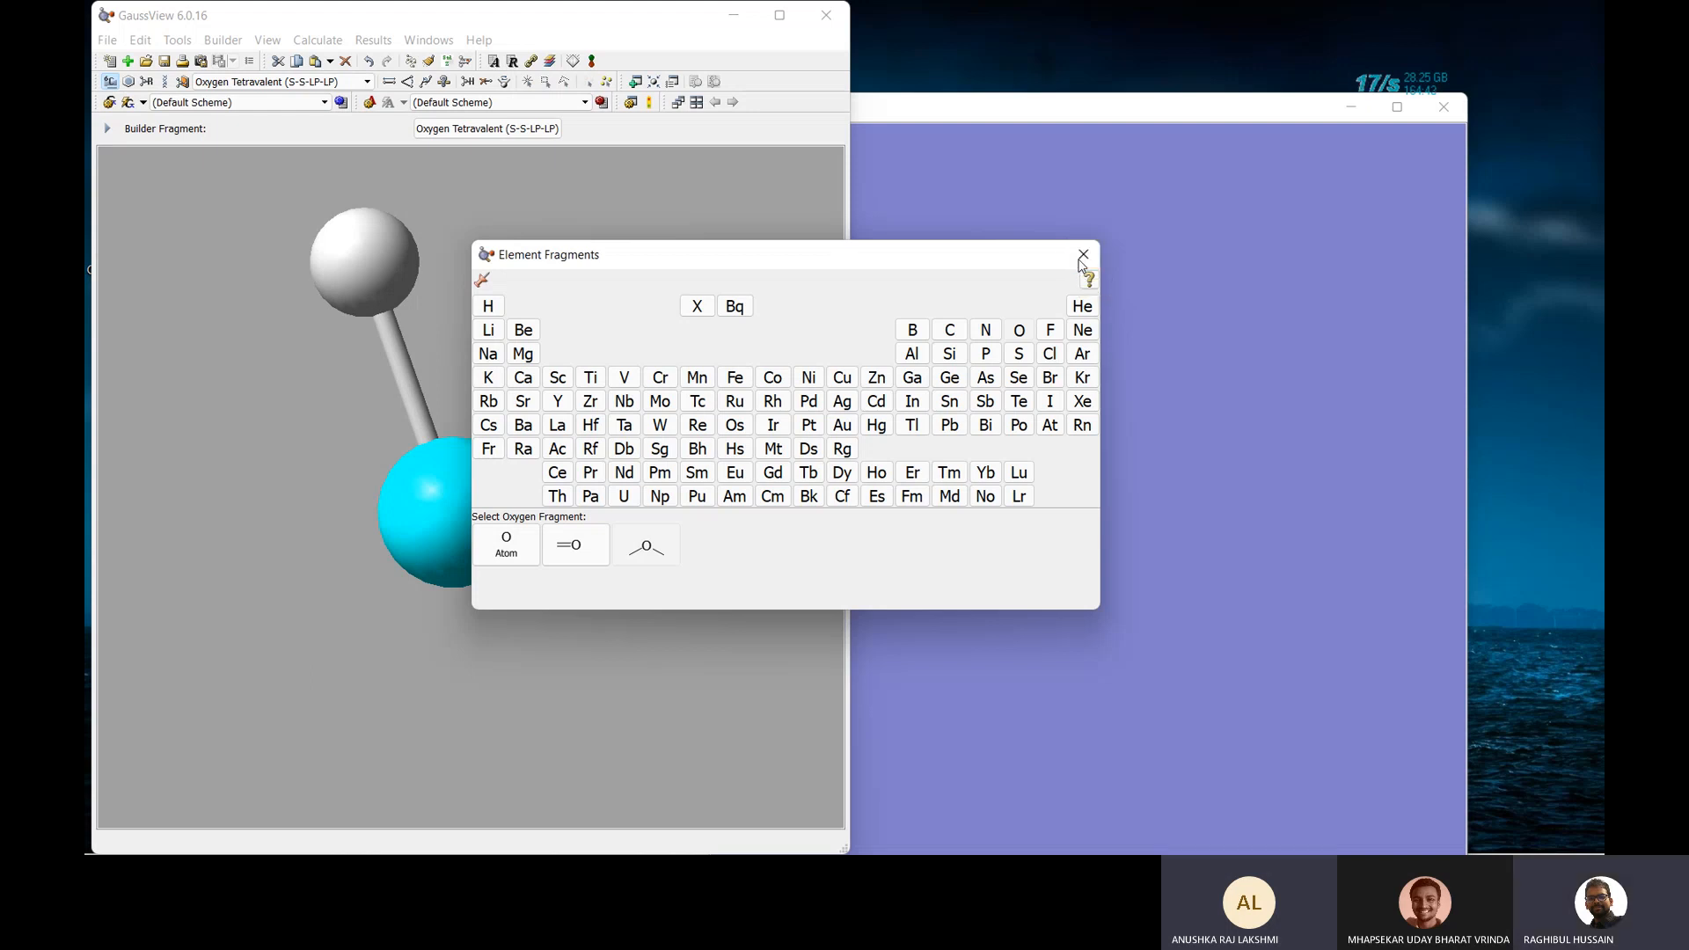
pyautogui.click(1081, 261)
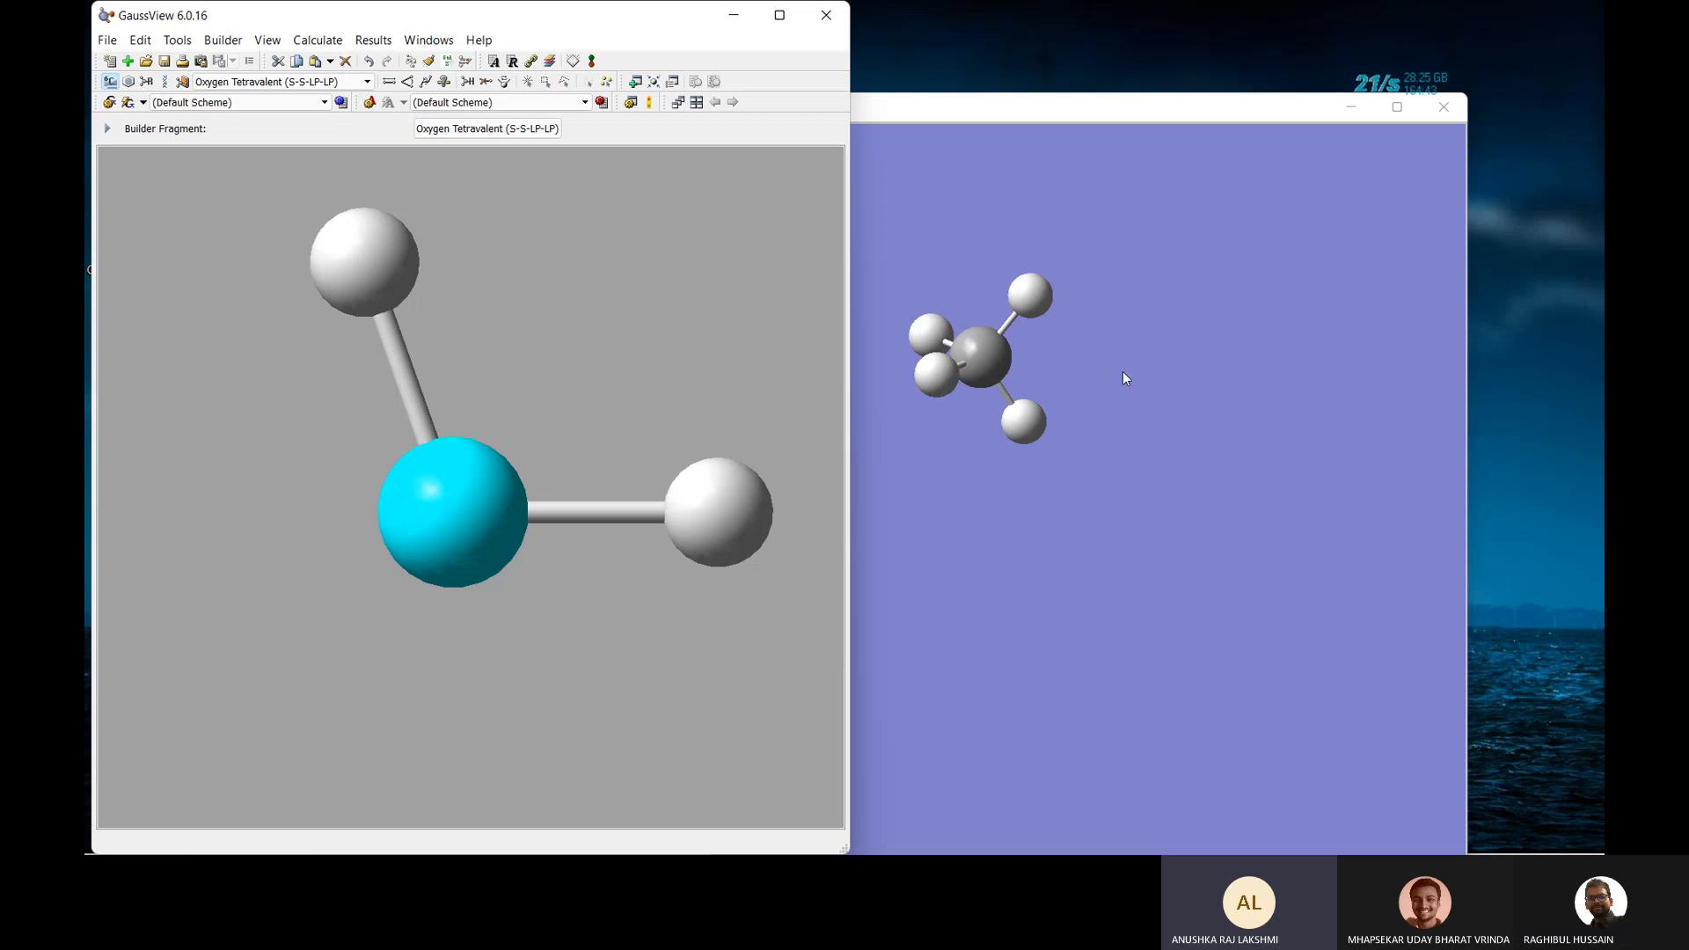
pyautogui.click(519, 132)
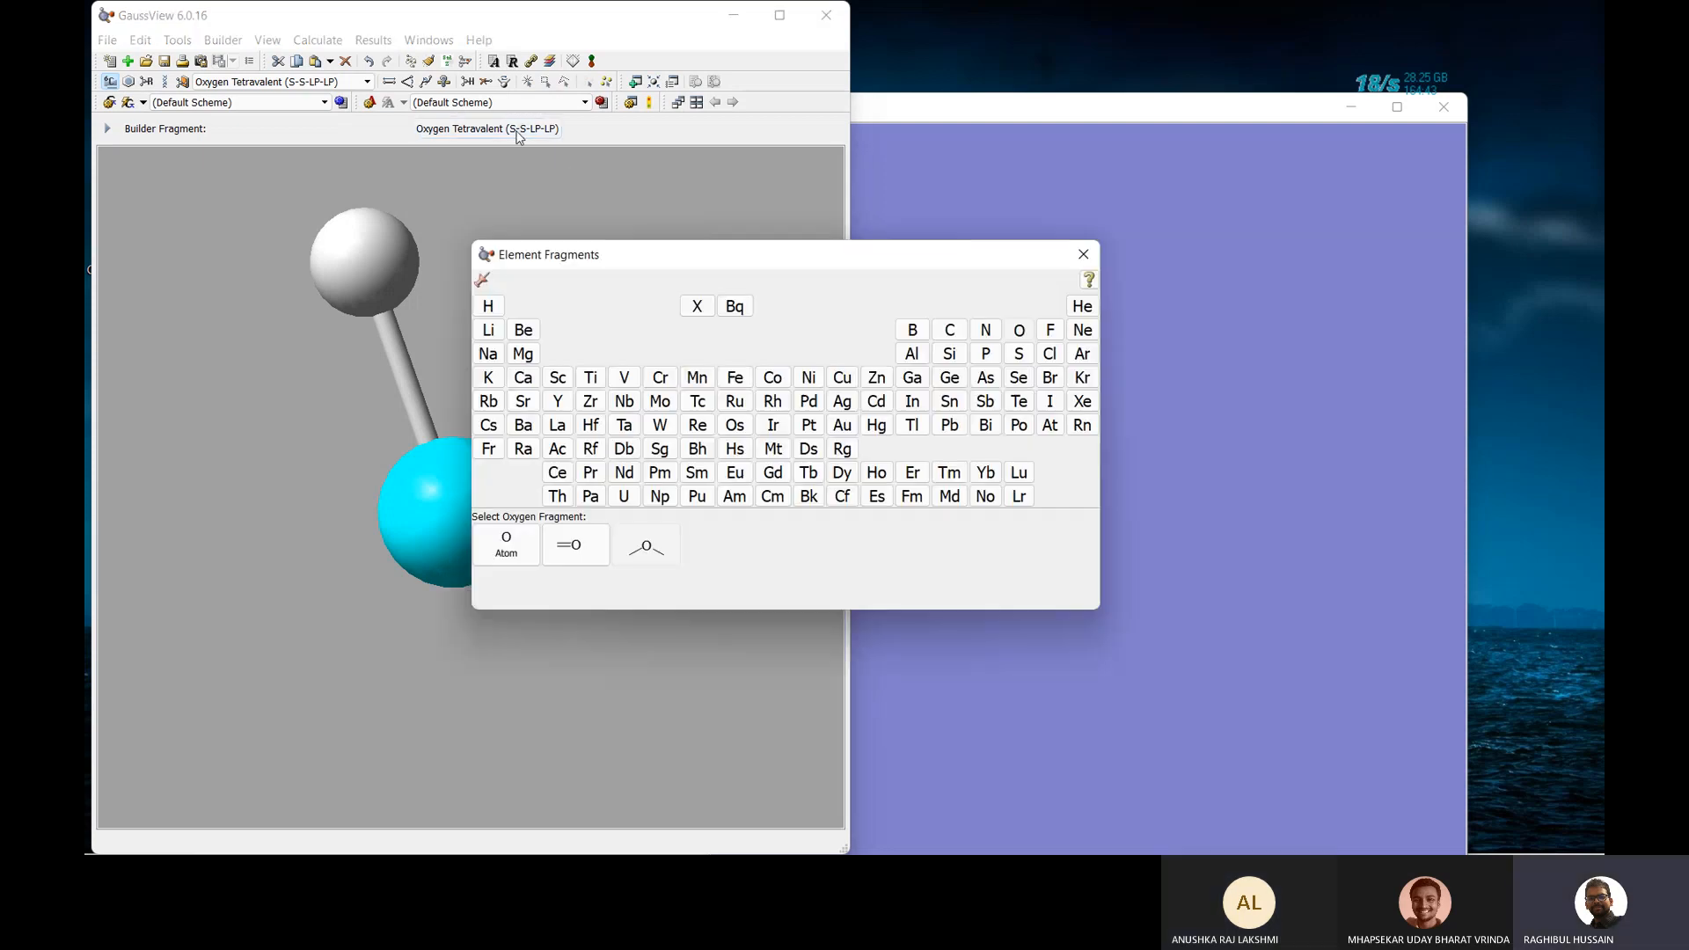
pyautogui.click(647, 180)
pyautogui.click(1083, 254)
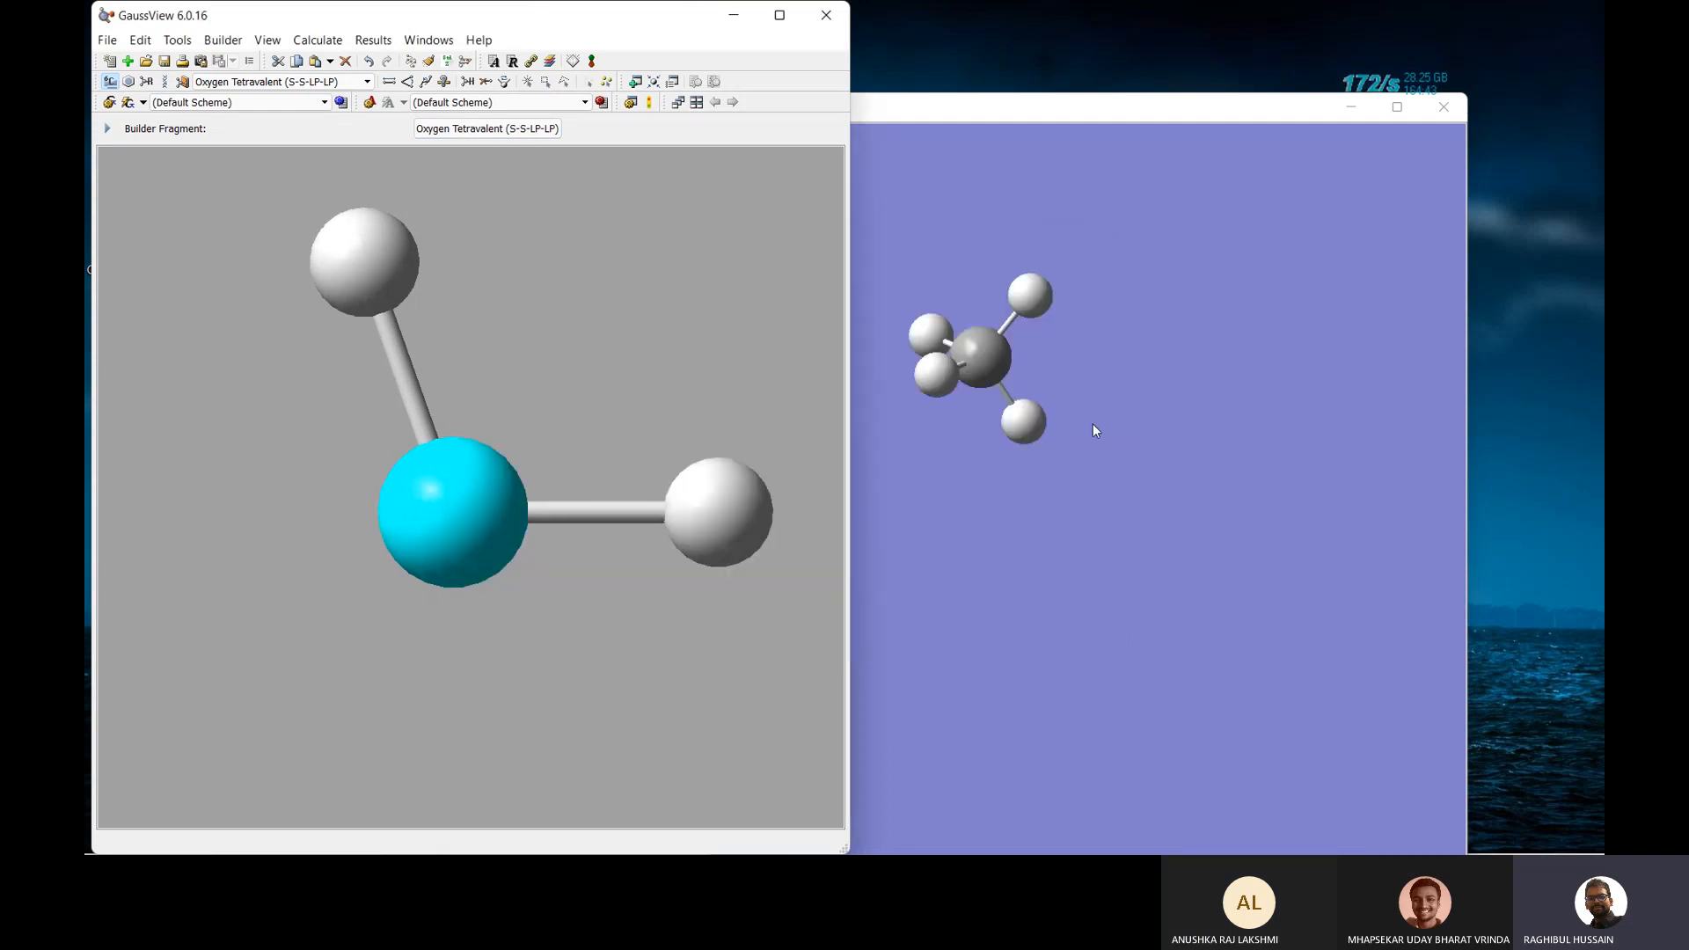
pyautogui.hotkey('ctrl', 'z')
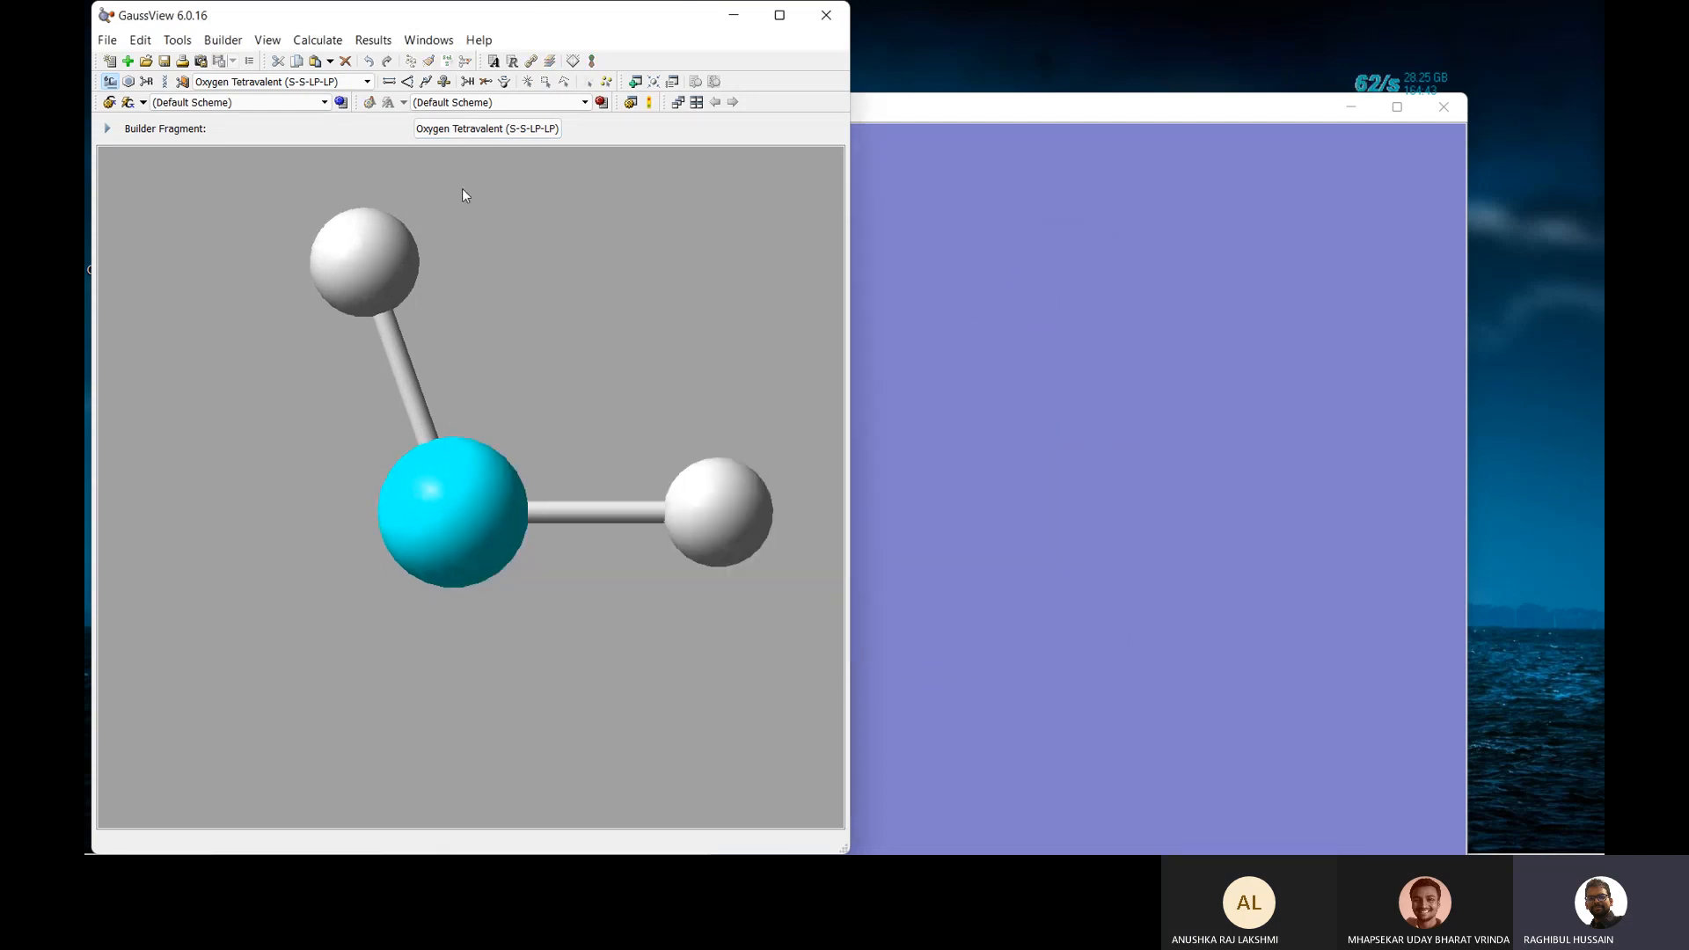
# Place a single bare carbon atom in the molecule window.
pyautogui.click(488, 128)
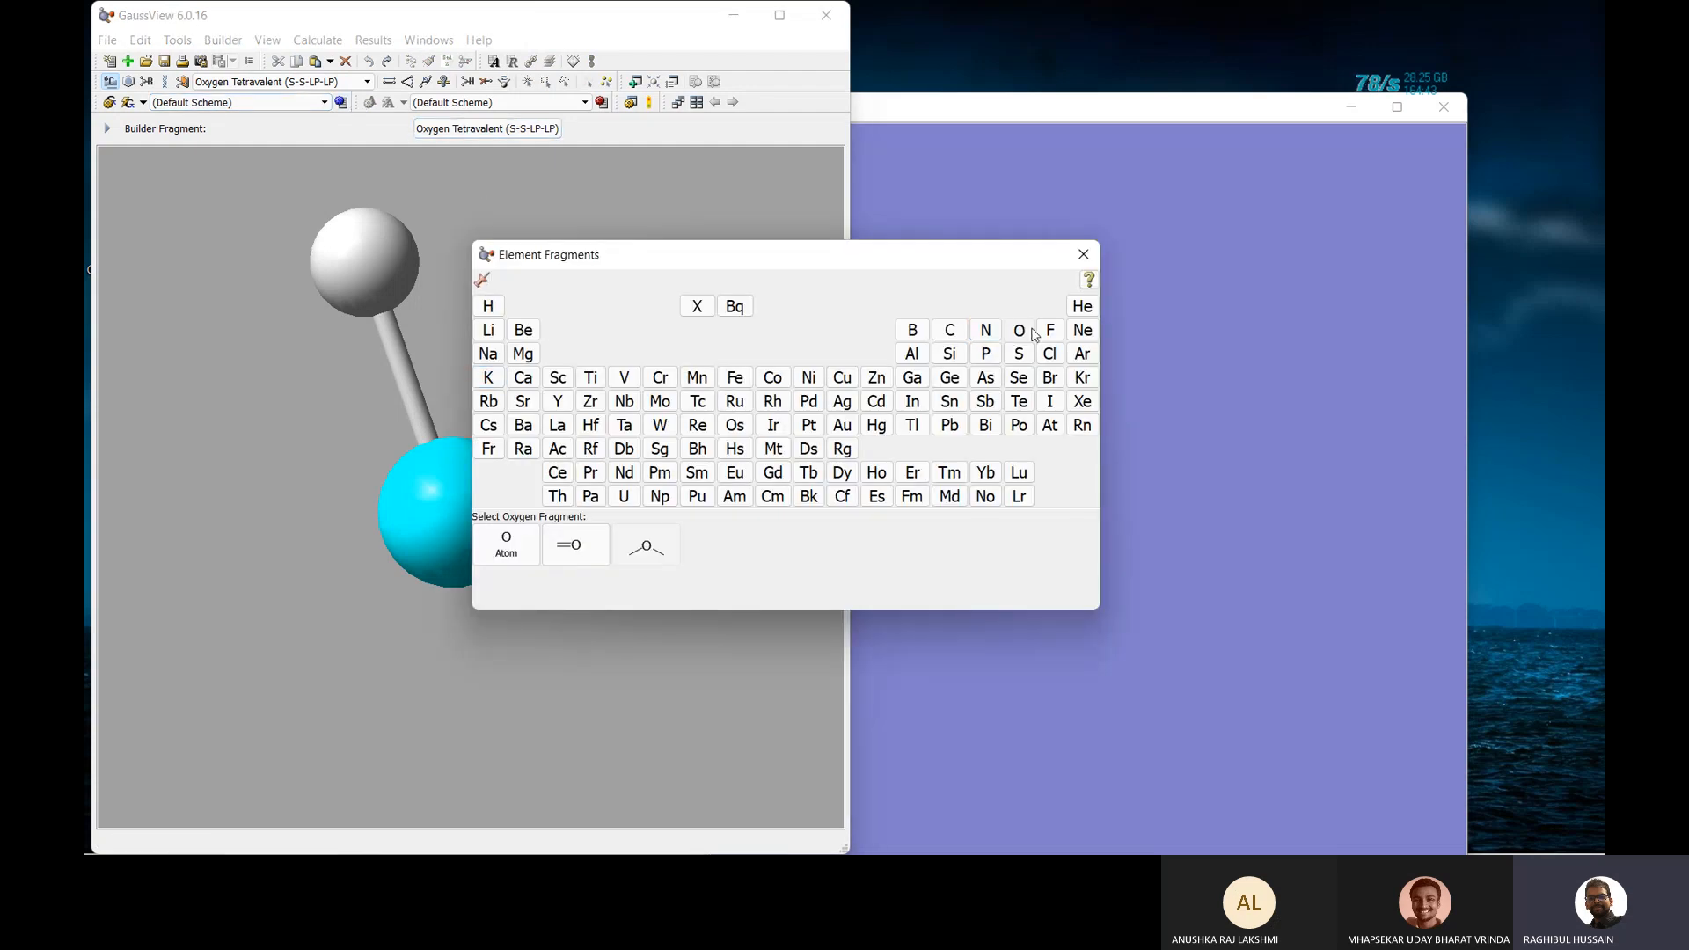
pyautogui.click(949, 330)
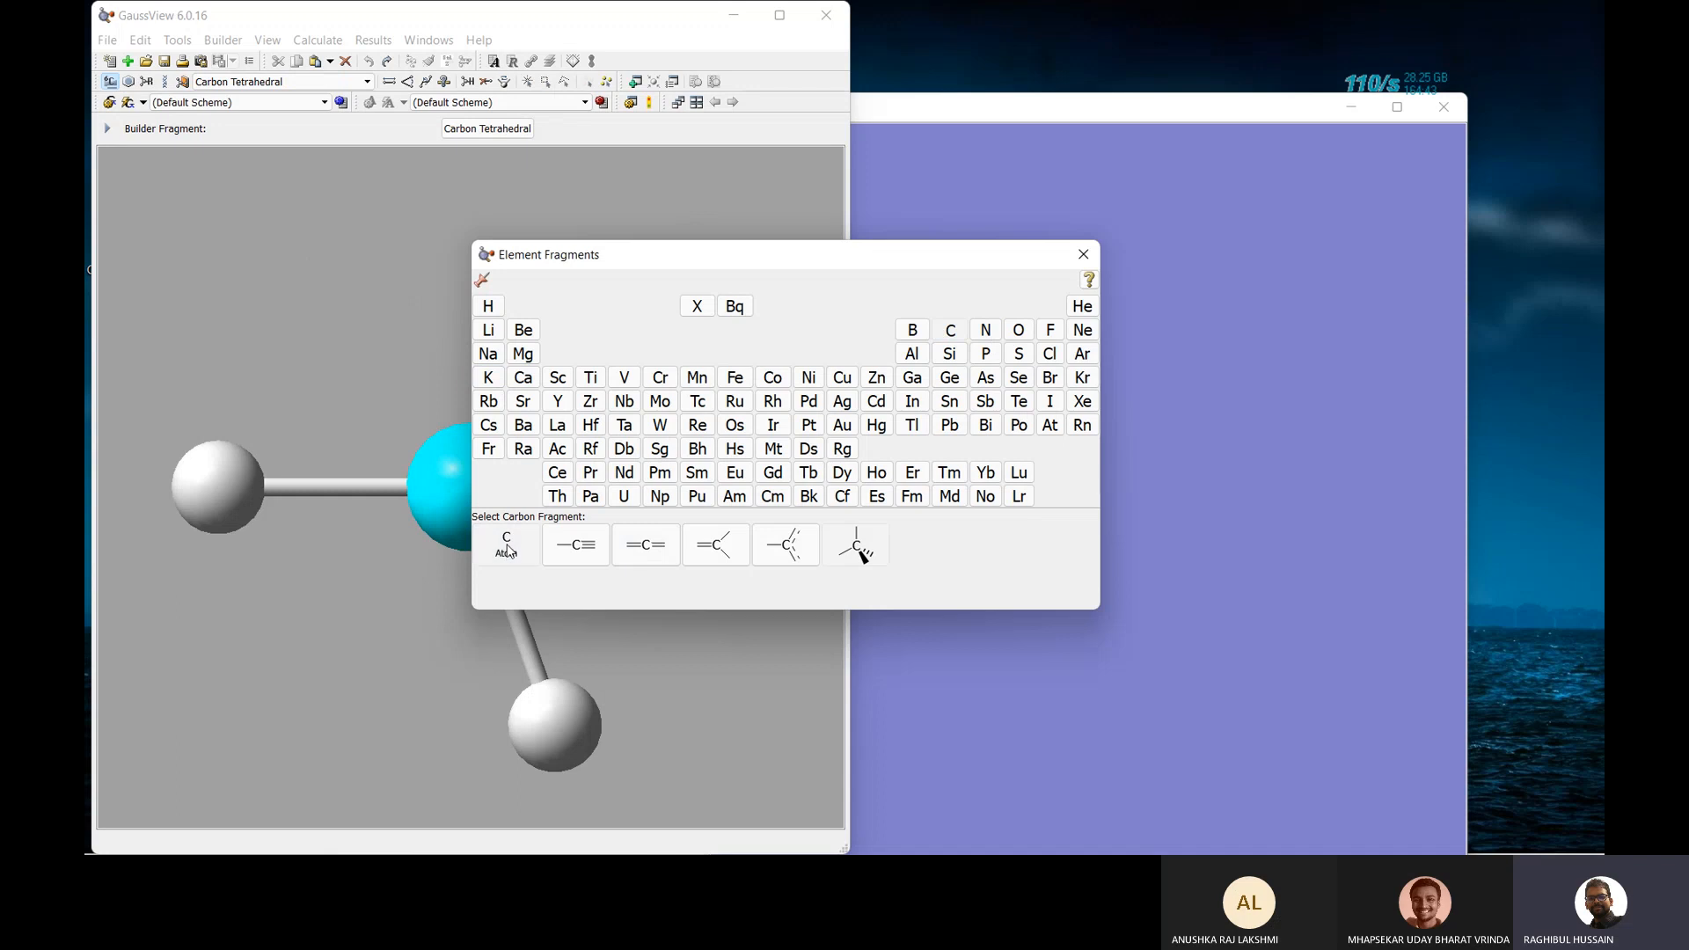
pyautogui.click(506, 547)
pyautogui.click(1053, 439)
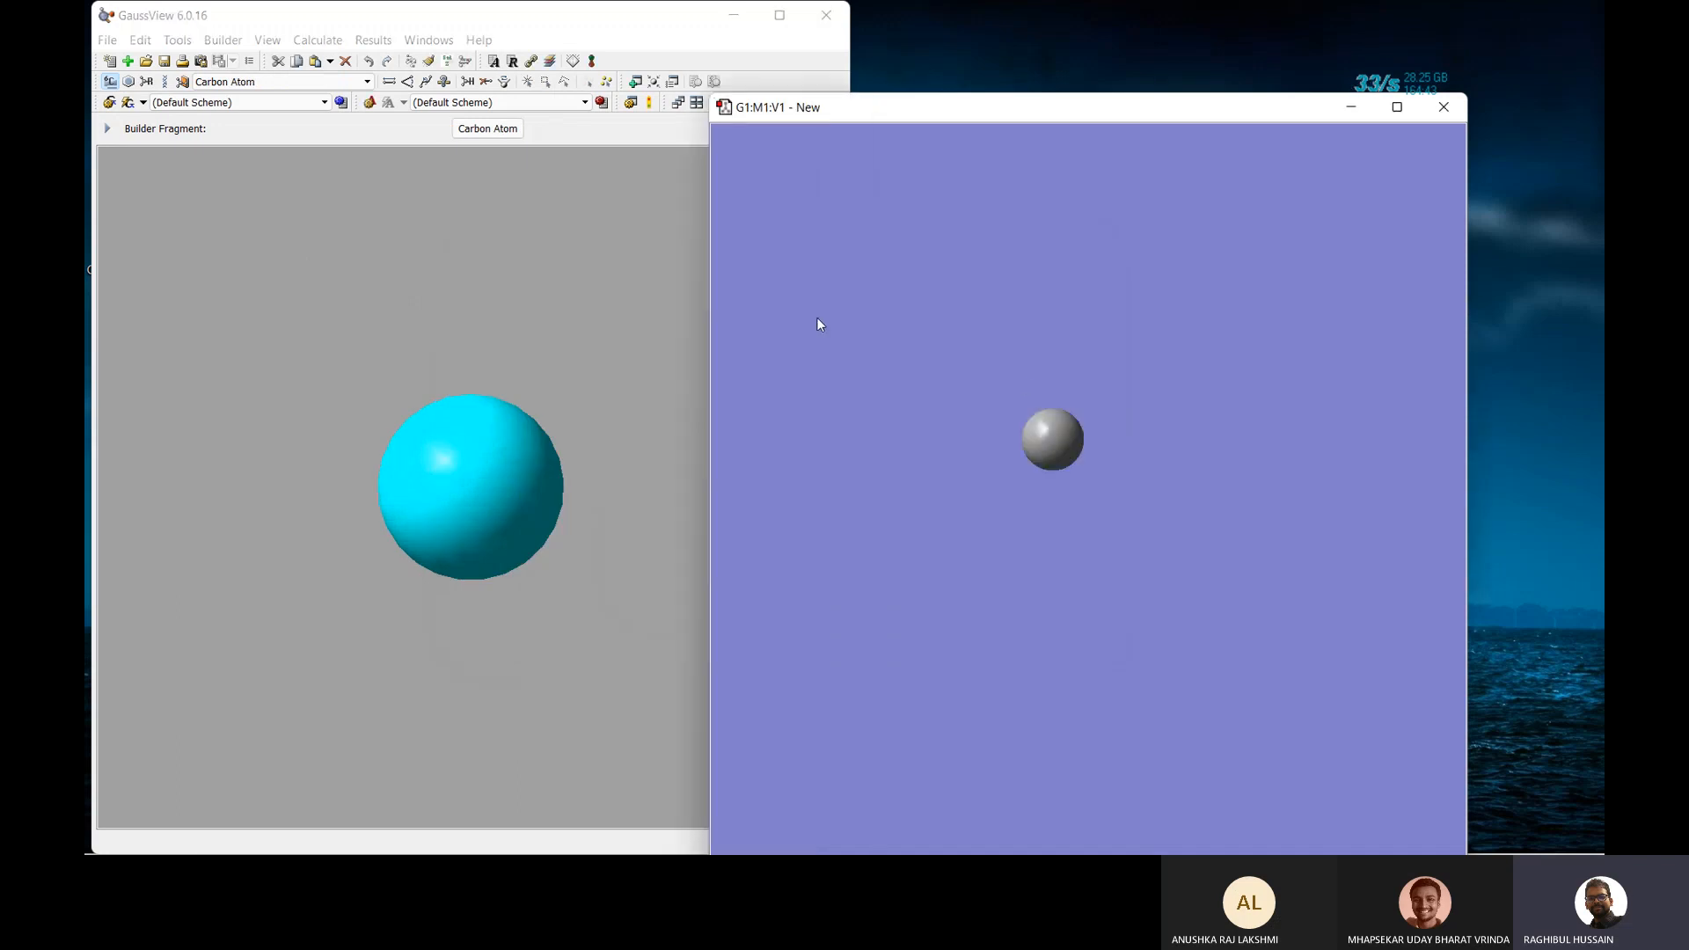
# Place three separate hydrogen atoms around the carbon.
pyautogui.click(486, 130)
pyautogui.click(490, 307)
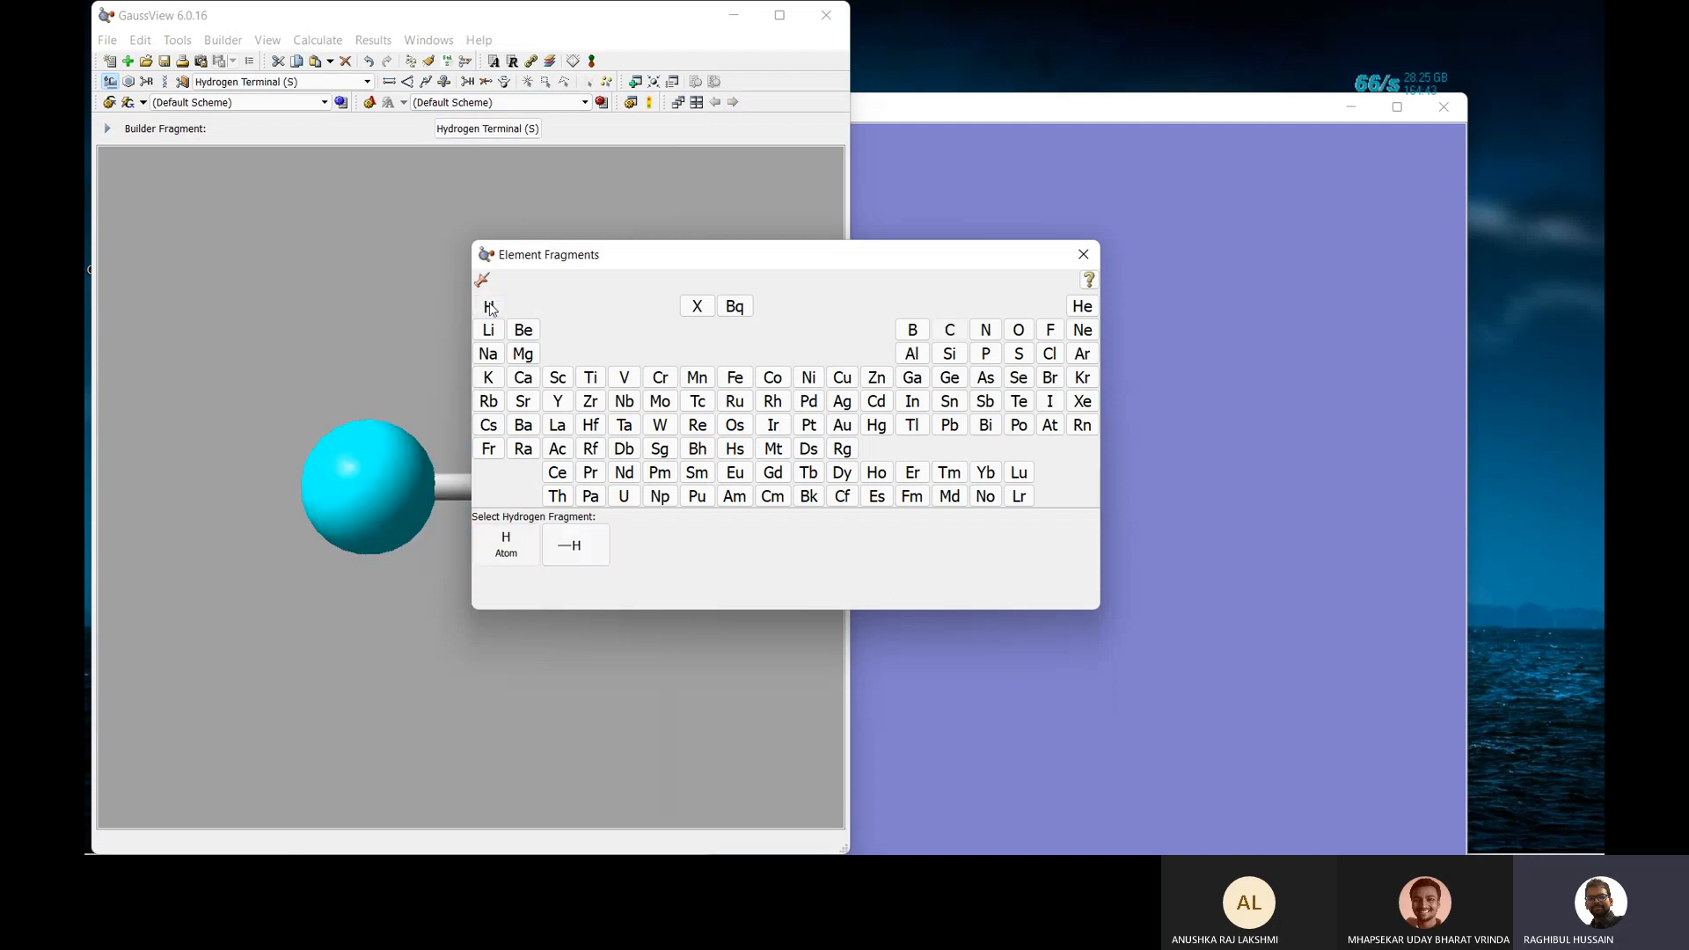
pyautogui.click(507, 546)
pyautogui.click(1062, 350)
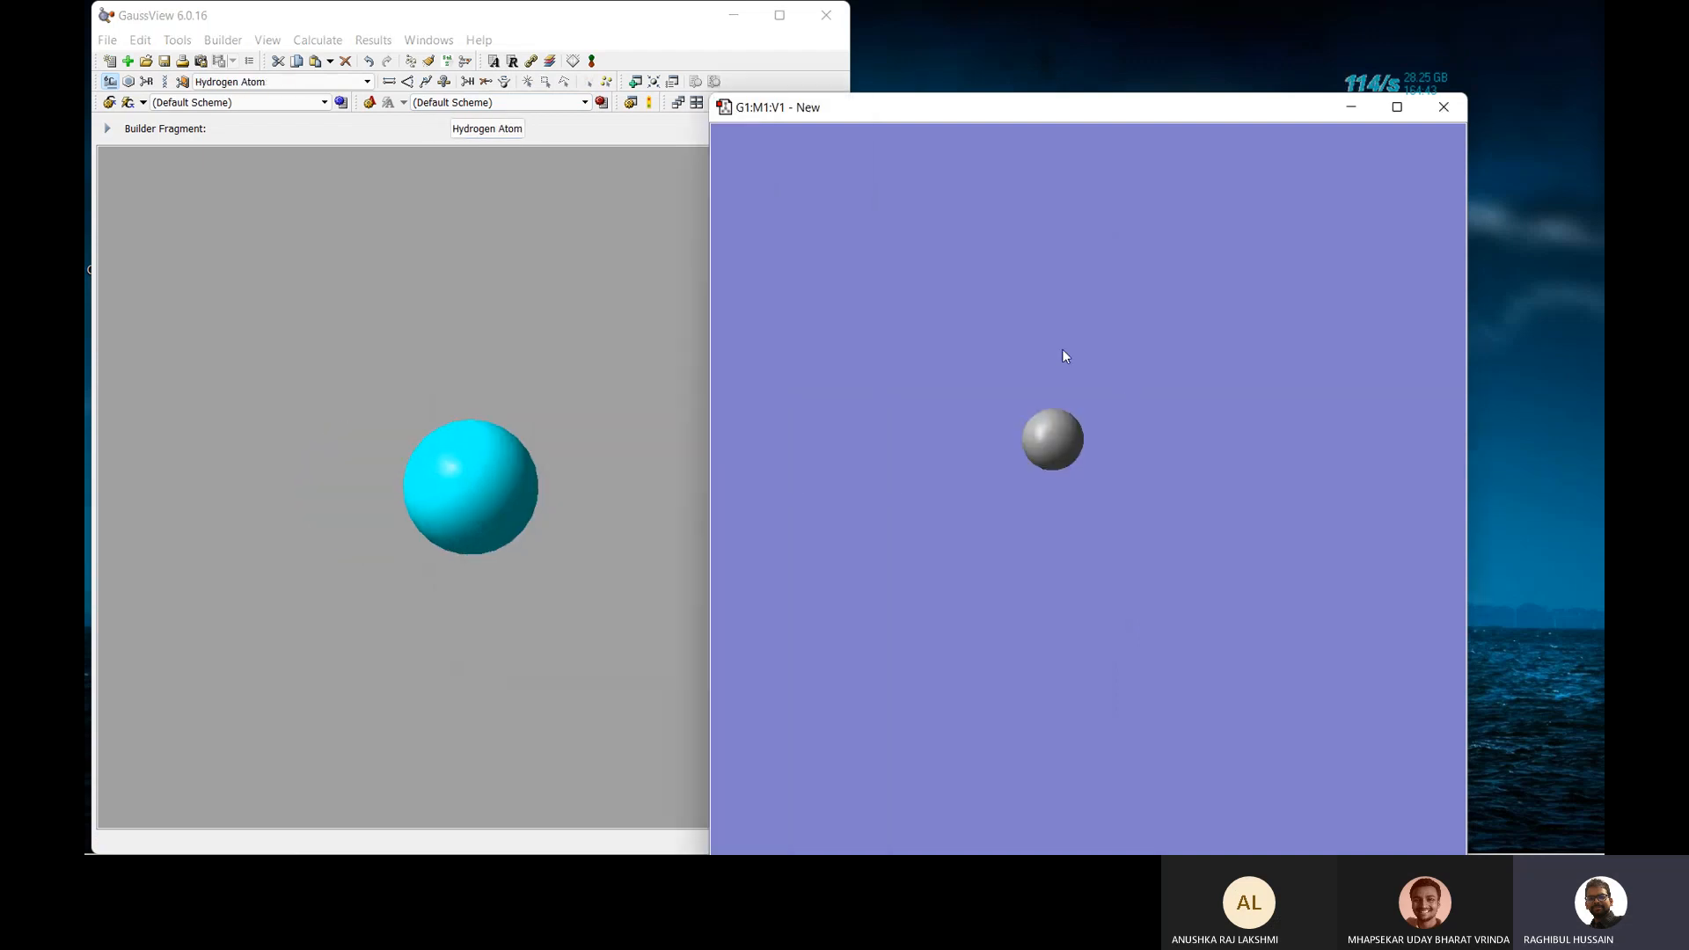
pyautogui.click(1063, 350)
pyautogui.click(982, 392)
pyautogui.click(1003, 509)
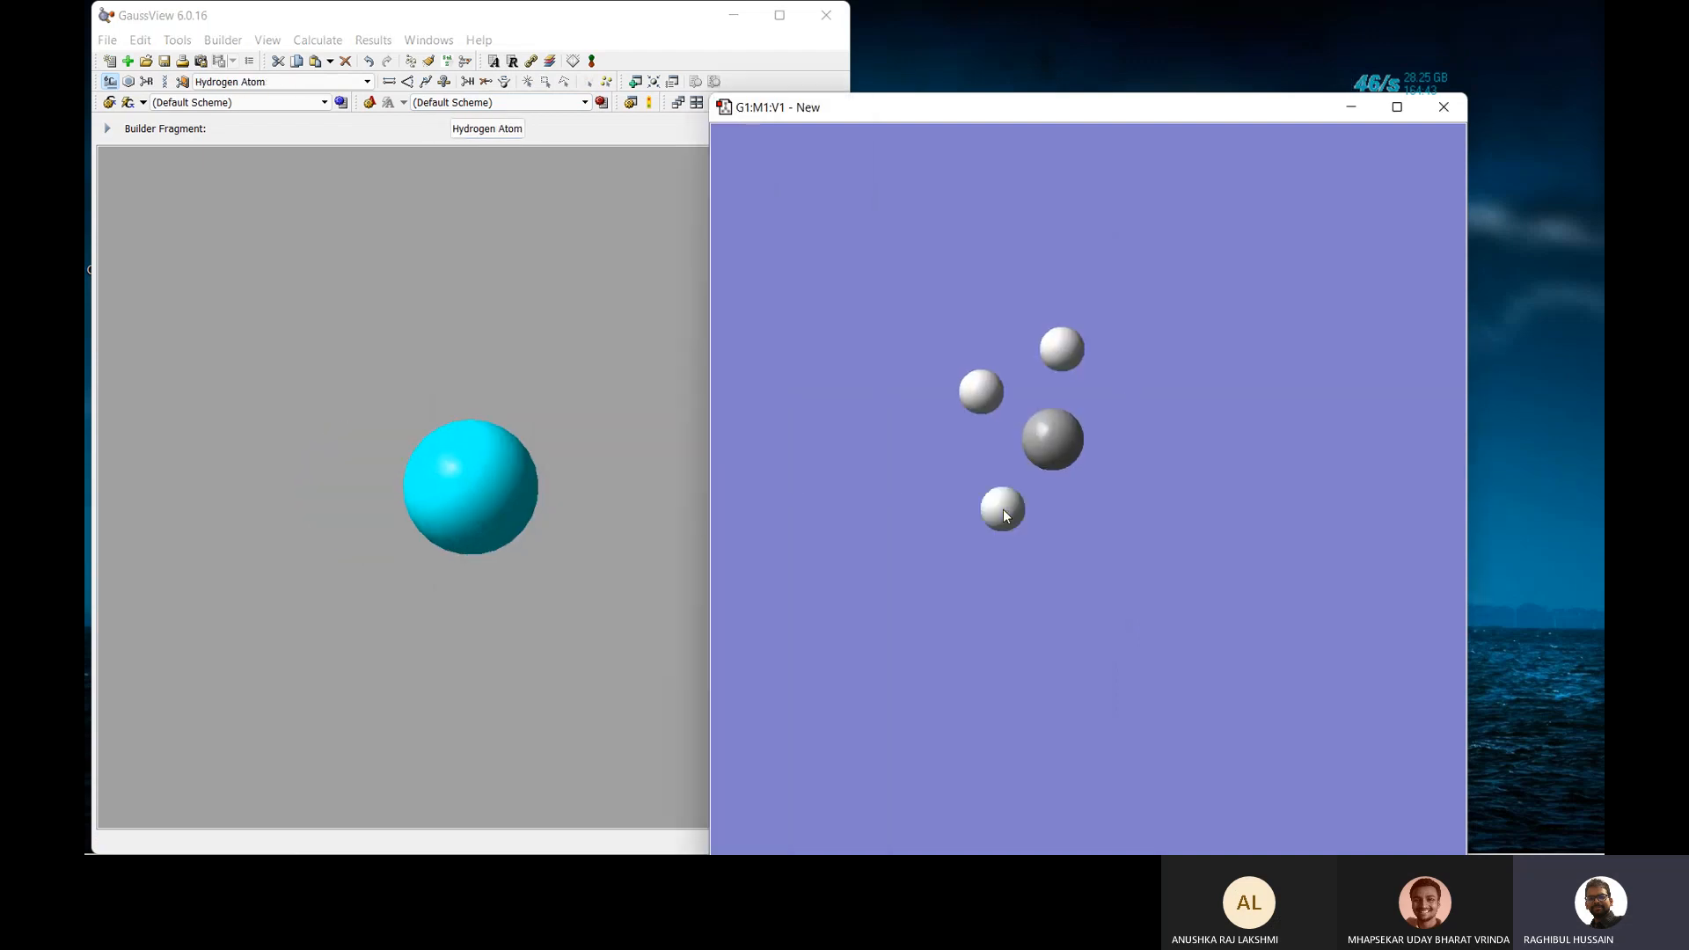
# Place a bare oxygen atom to the right of the carbon.
pyautogui.click(487, 129)
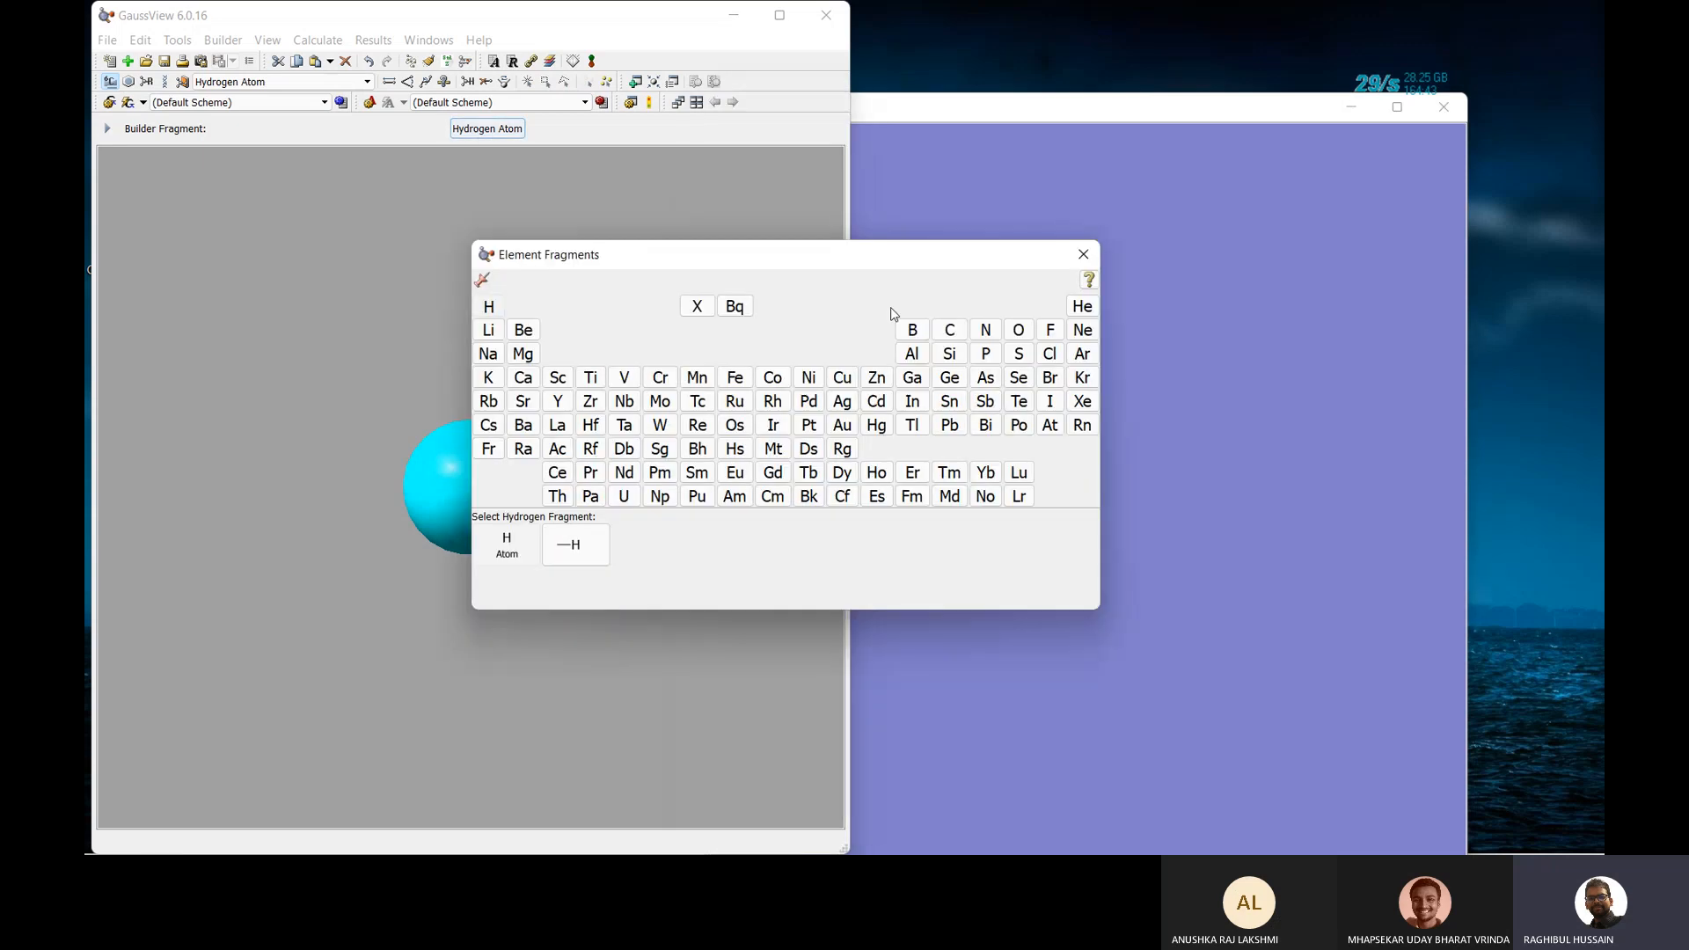
pyautogui.click(1019, 330)
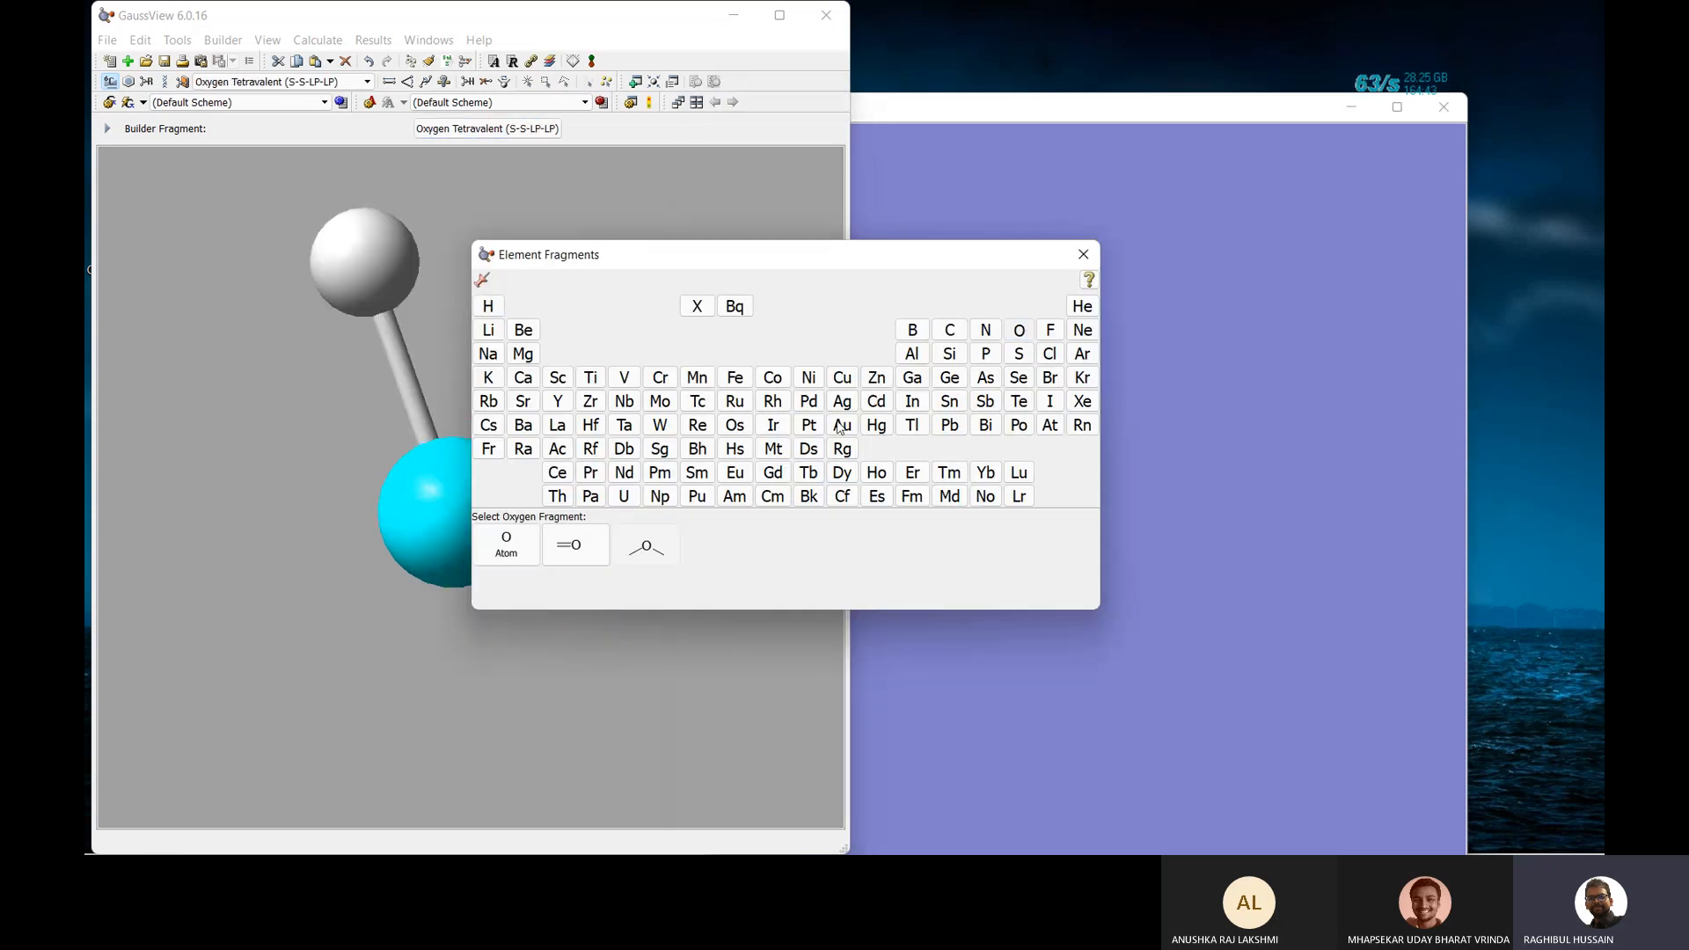
pyautogui.click(506, 544)
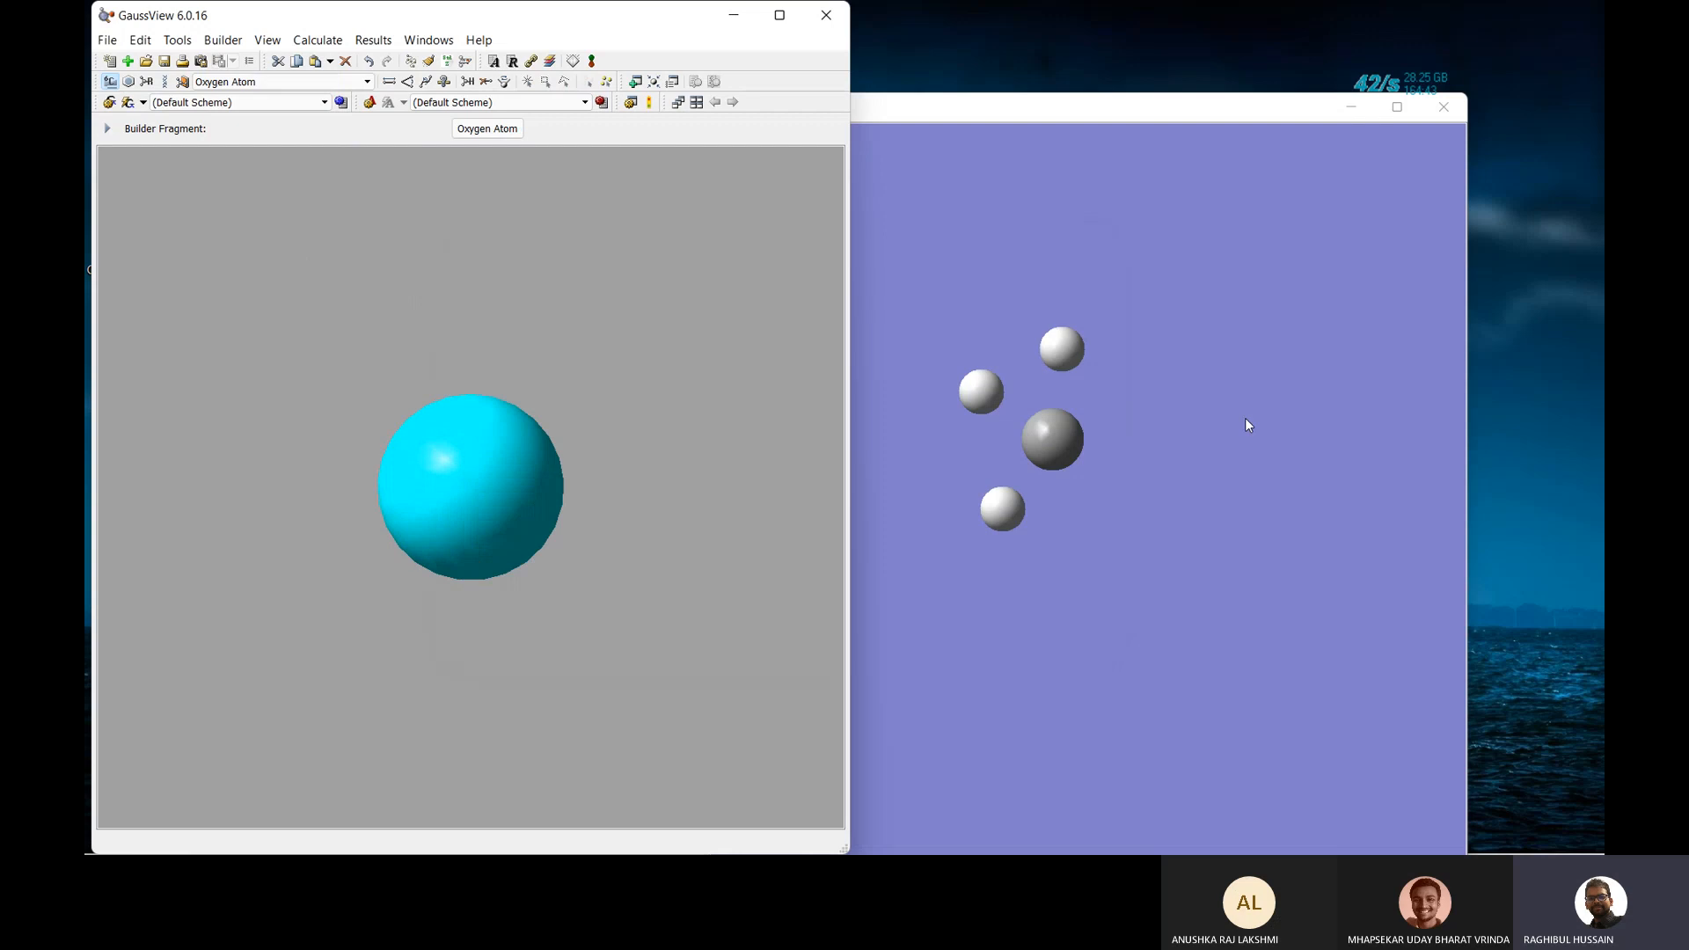
pyautogui.click(1141, 453)
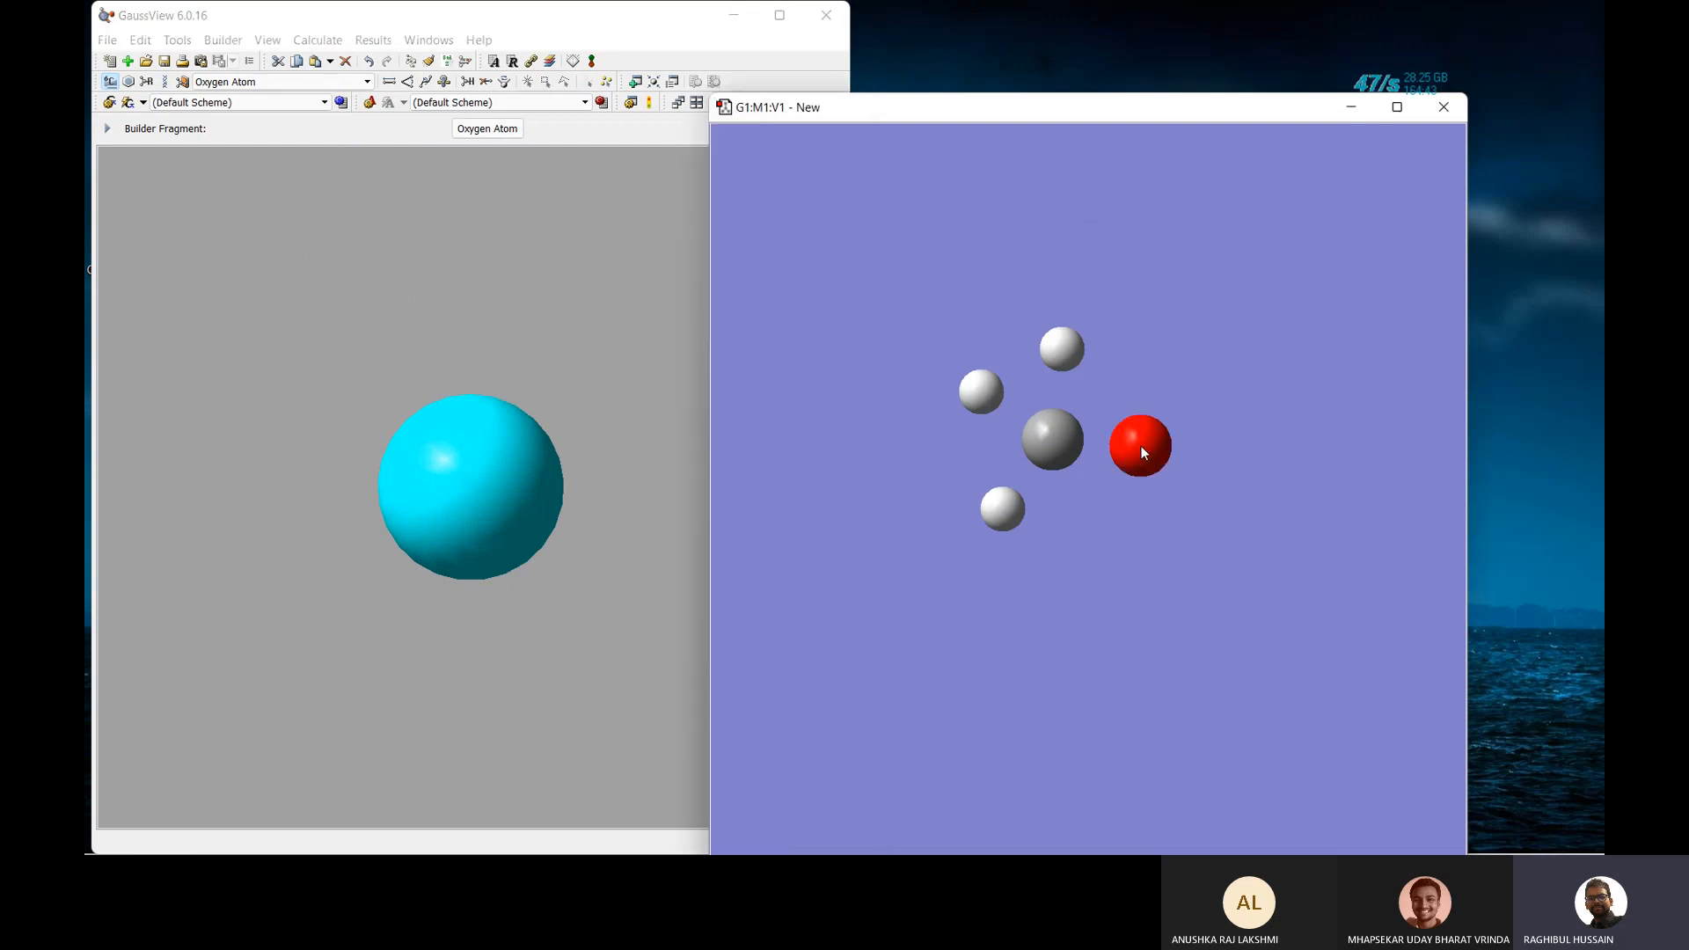
# Join the carbon to the top, left and lower hydrogens with single bonds.
pyautogui.click(390, 82)
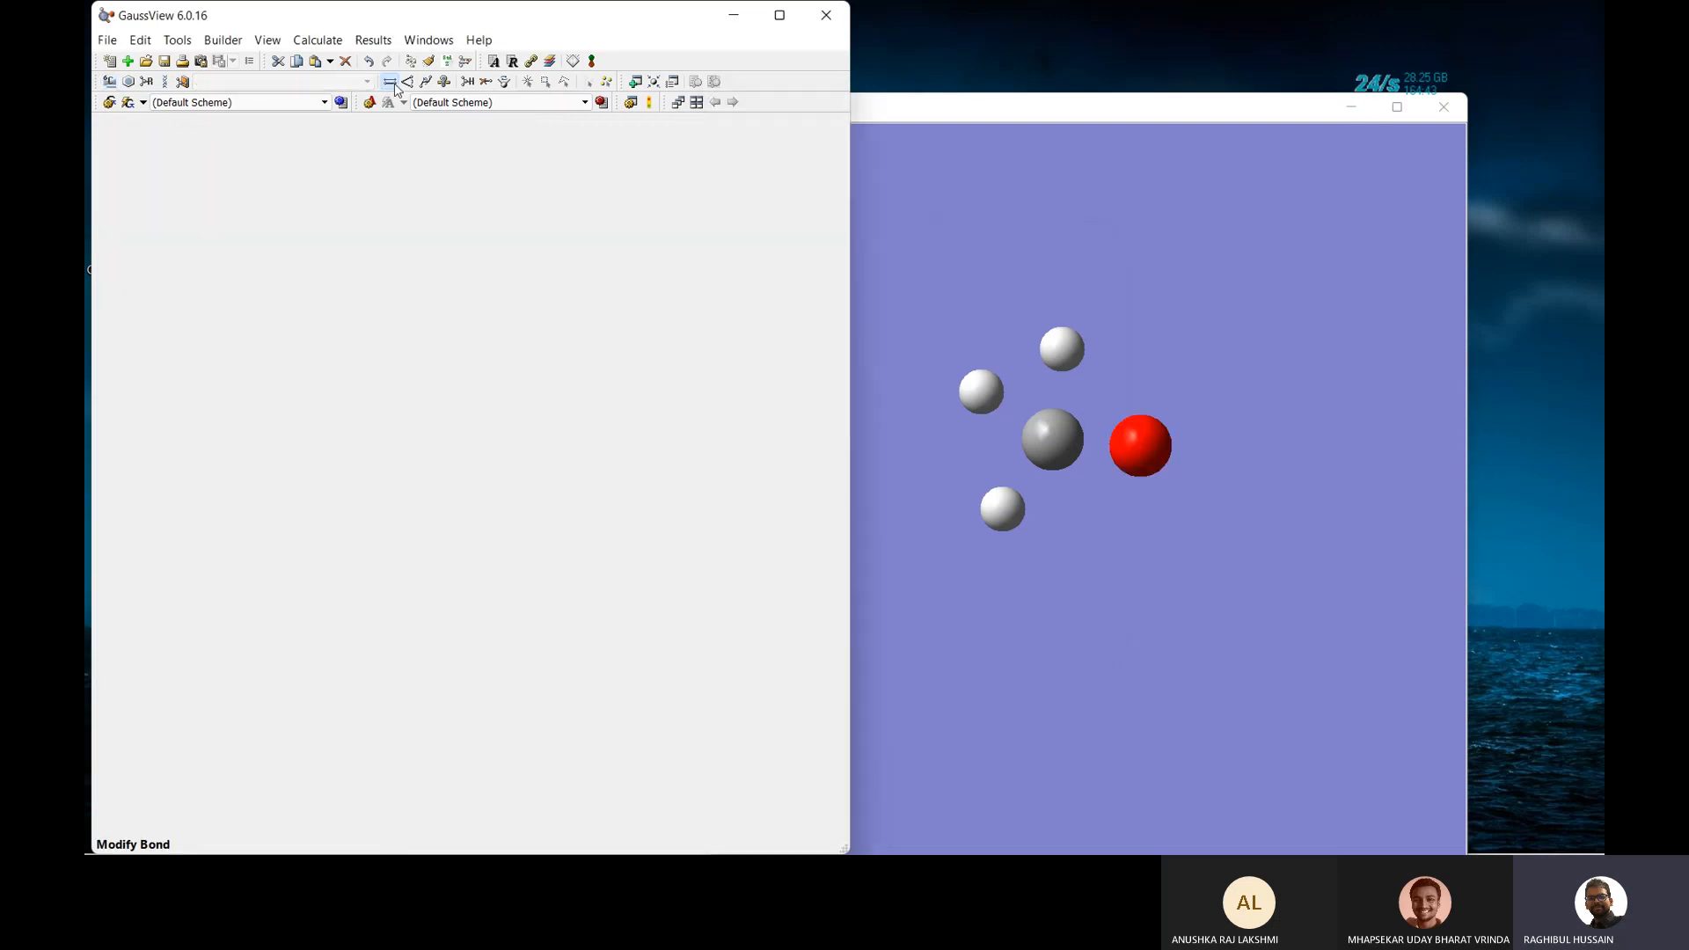
pyautogui.click(1060, 119)
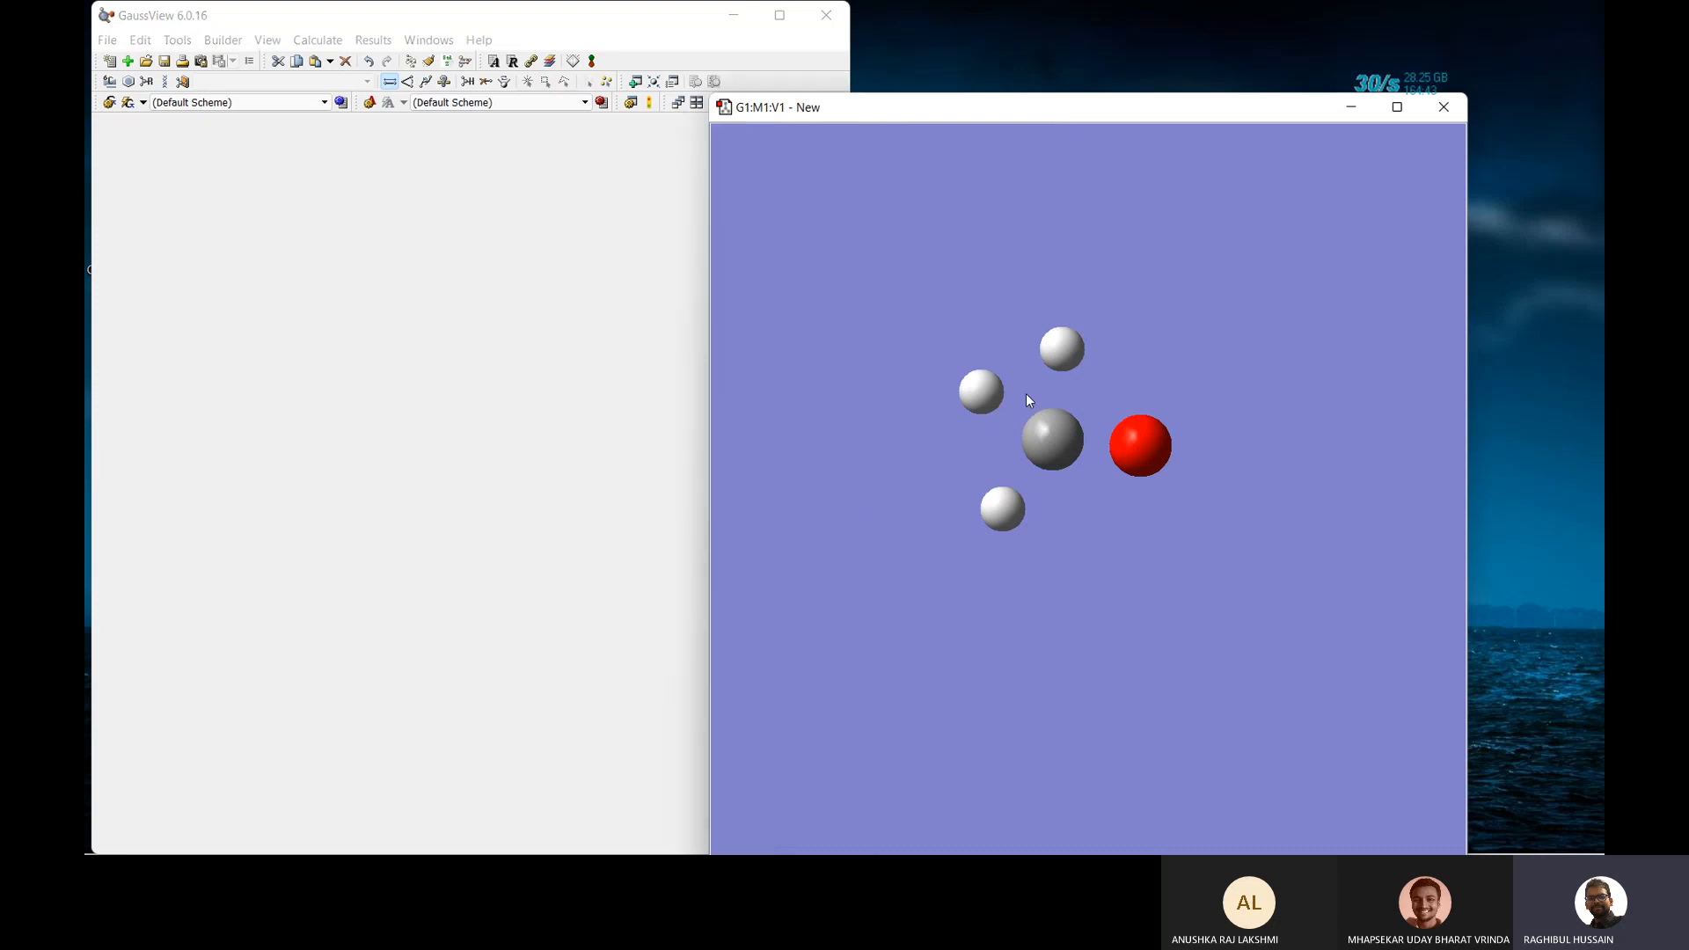
pyautogui.click(1062, 348)
pyautogui.click(1055, 436)
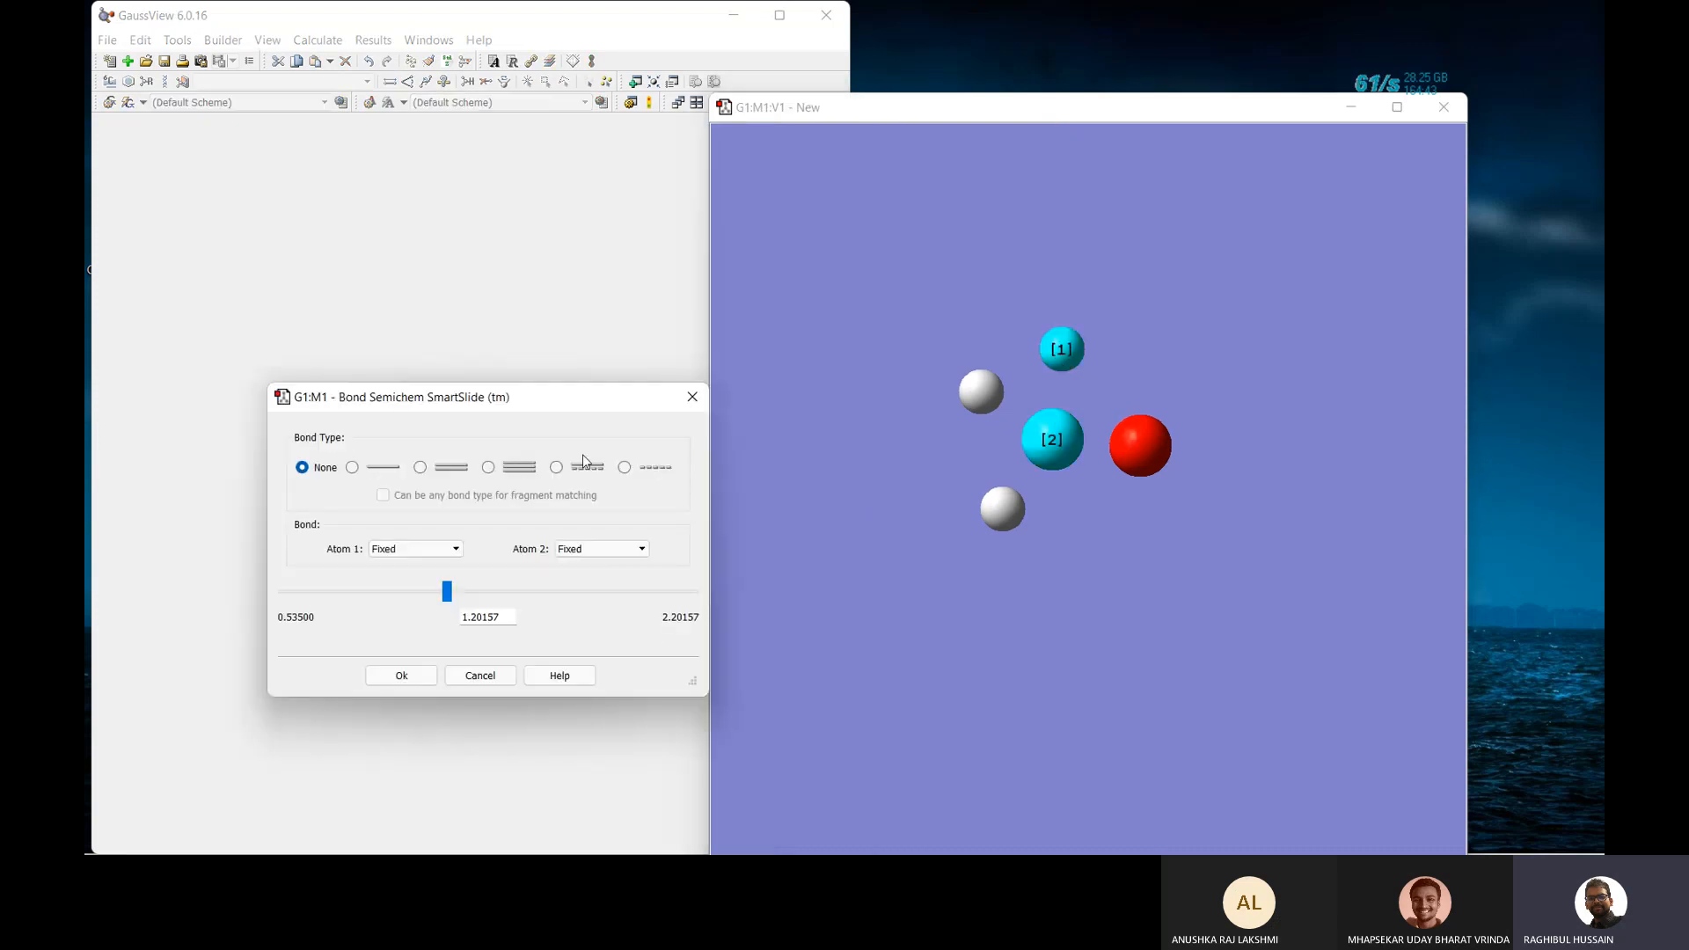
pyautogui.click(353, 467)
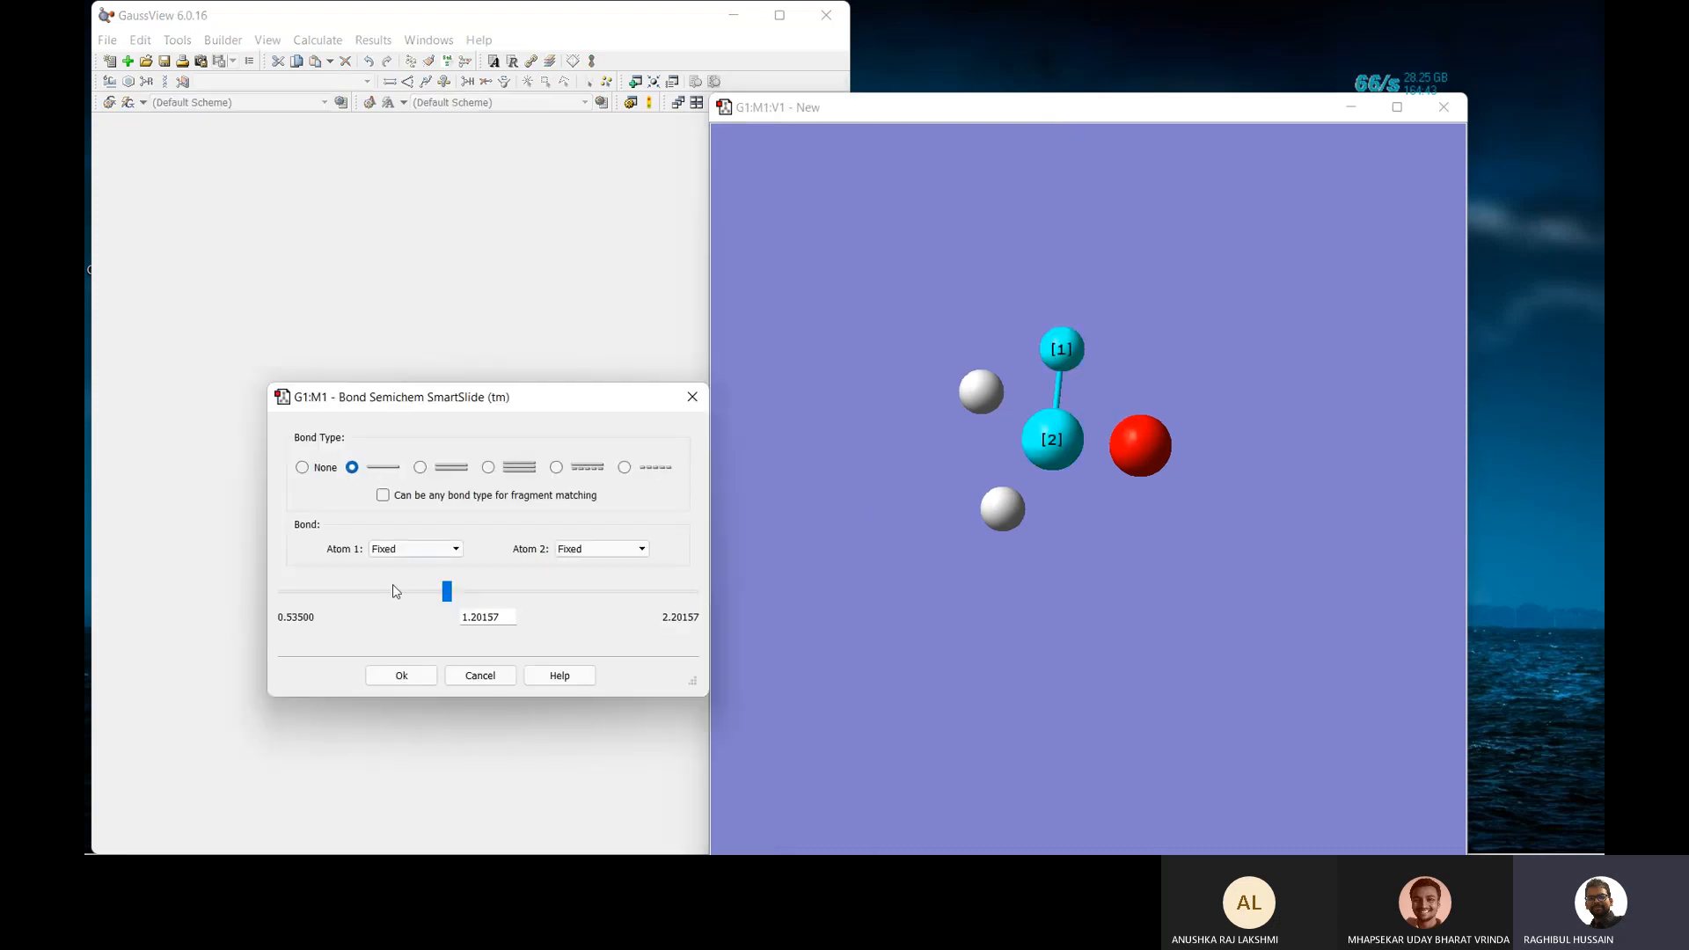
pyautogui.click(401, 674)
pyautogui.click(980, 392)
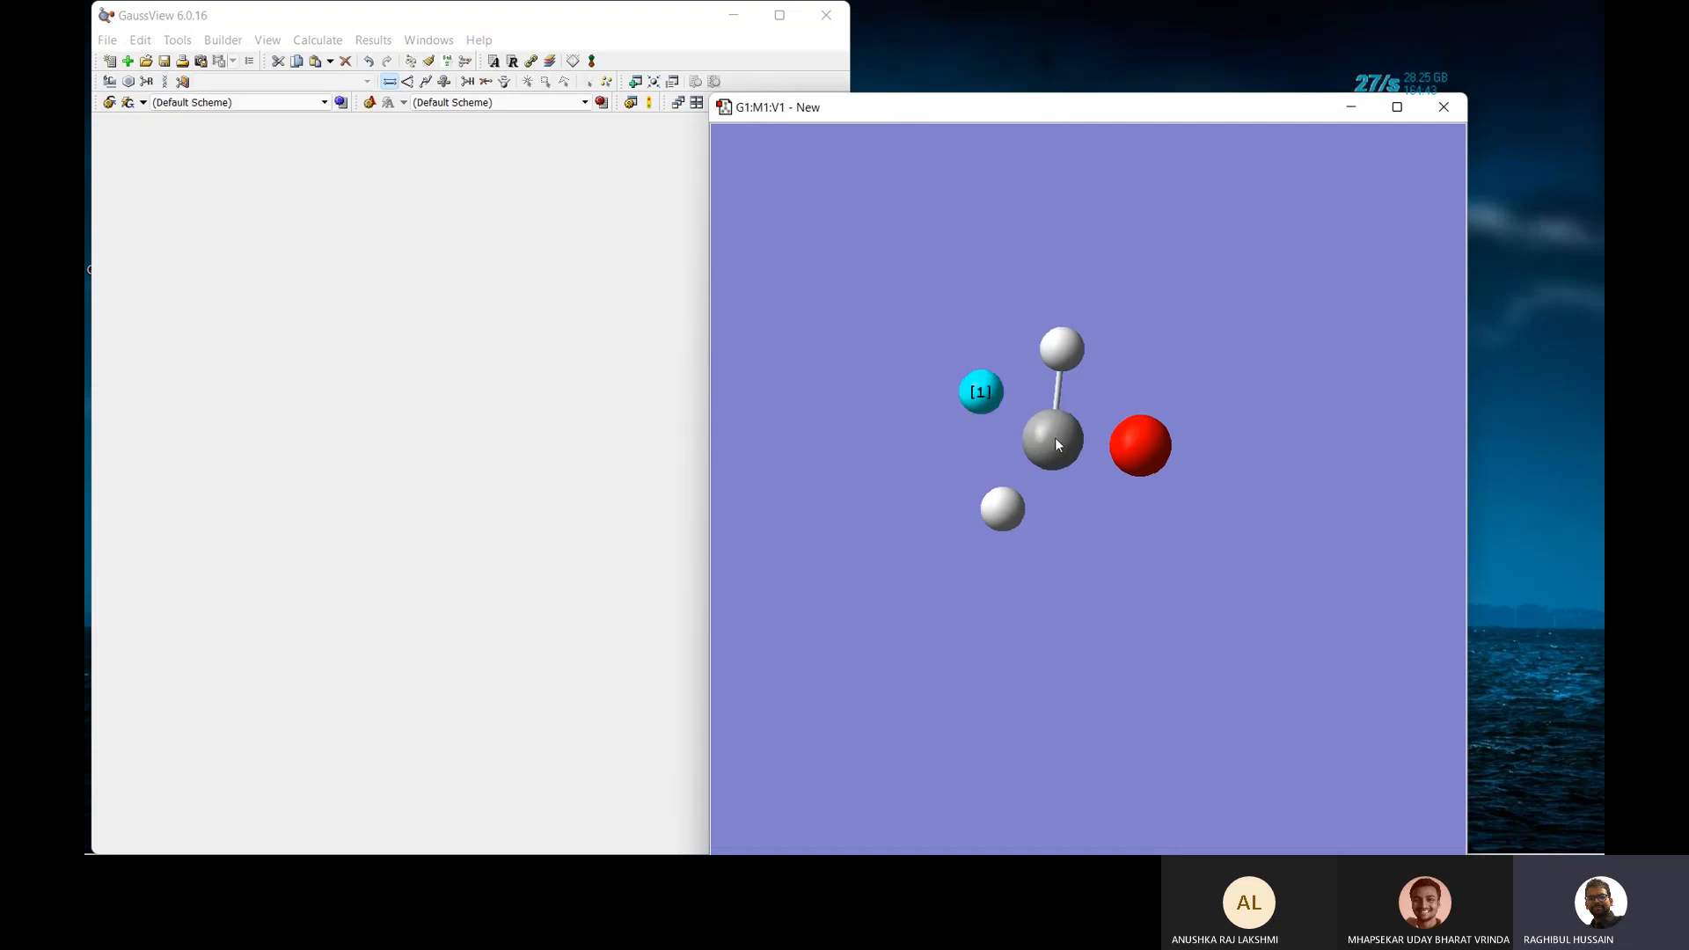
pyautogui.click(1052, 439)
pyautogui.click(338, 447)
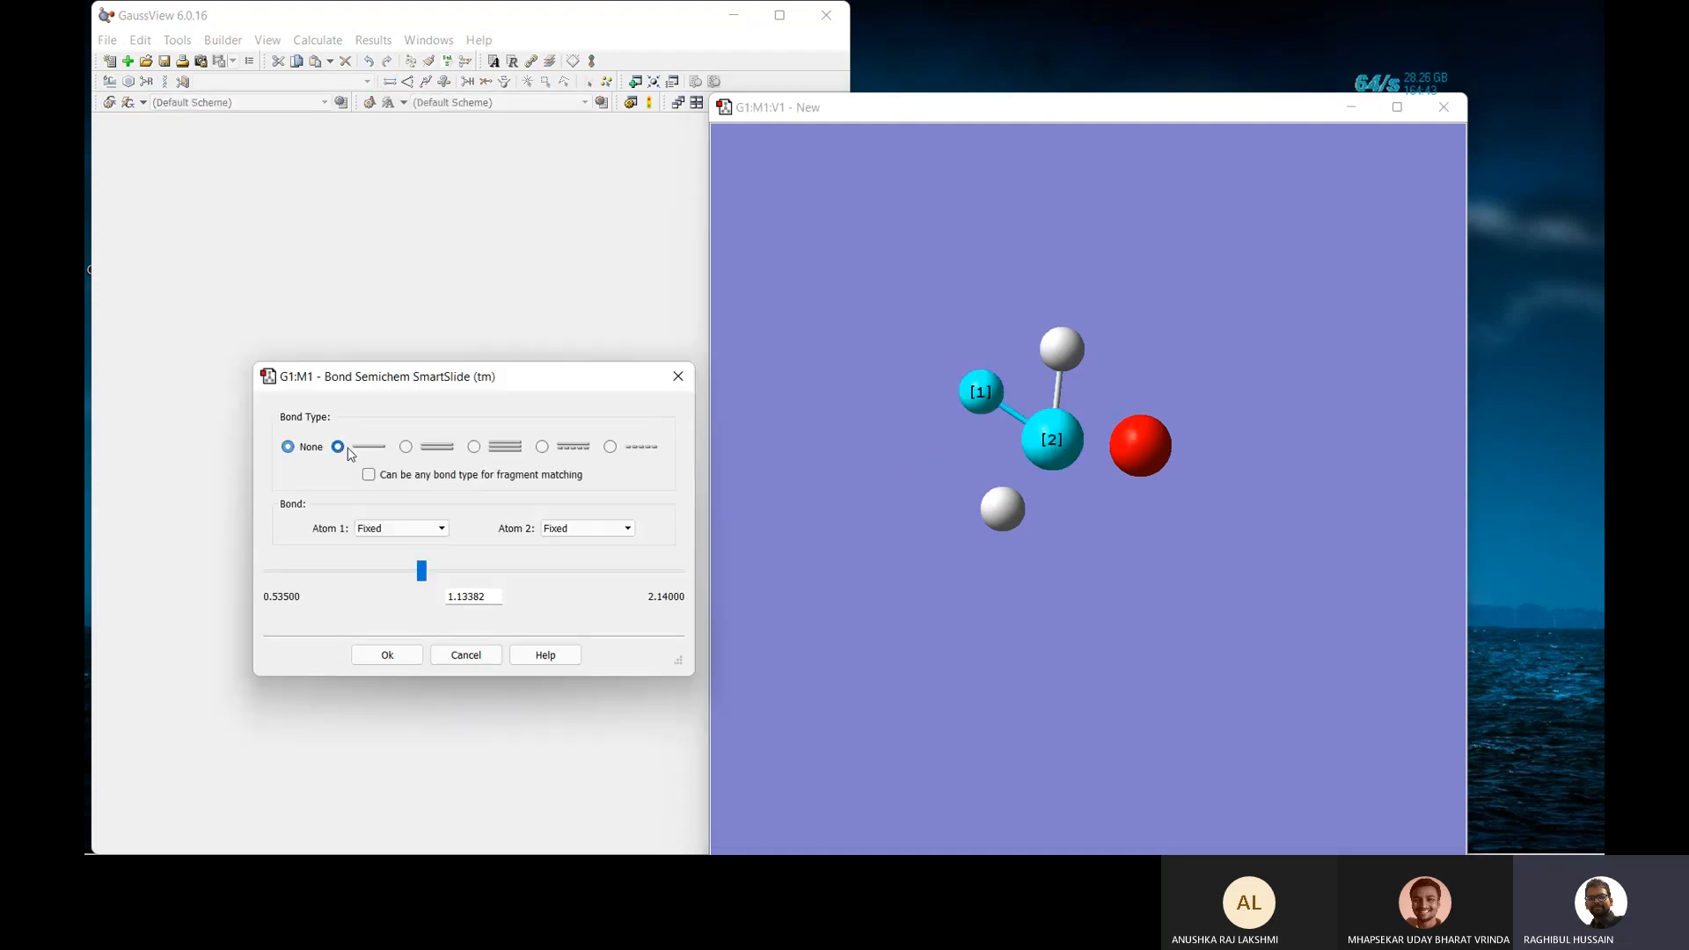
pyautogui.click(387, 655)
pyautogui.click(1044, 452)
pyautogui.click(1004, 519)
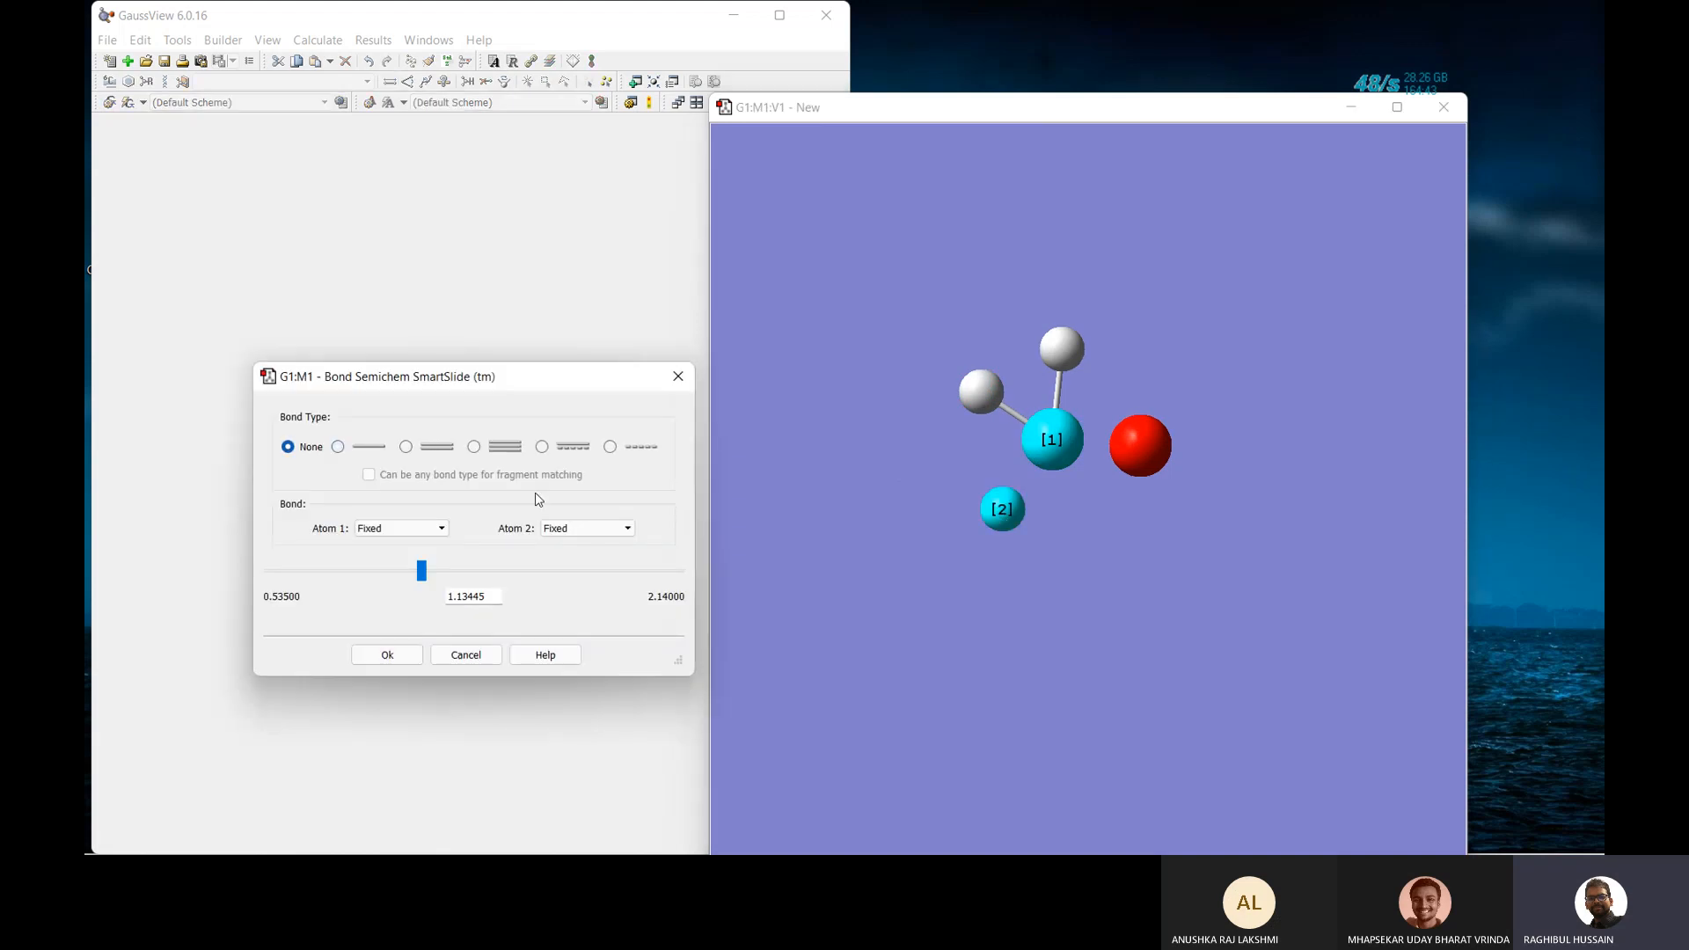
pyautogui.click(338, 447)
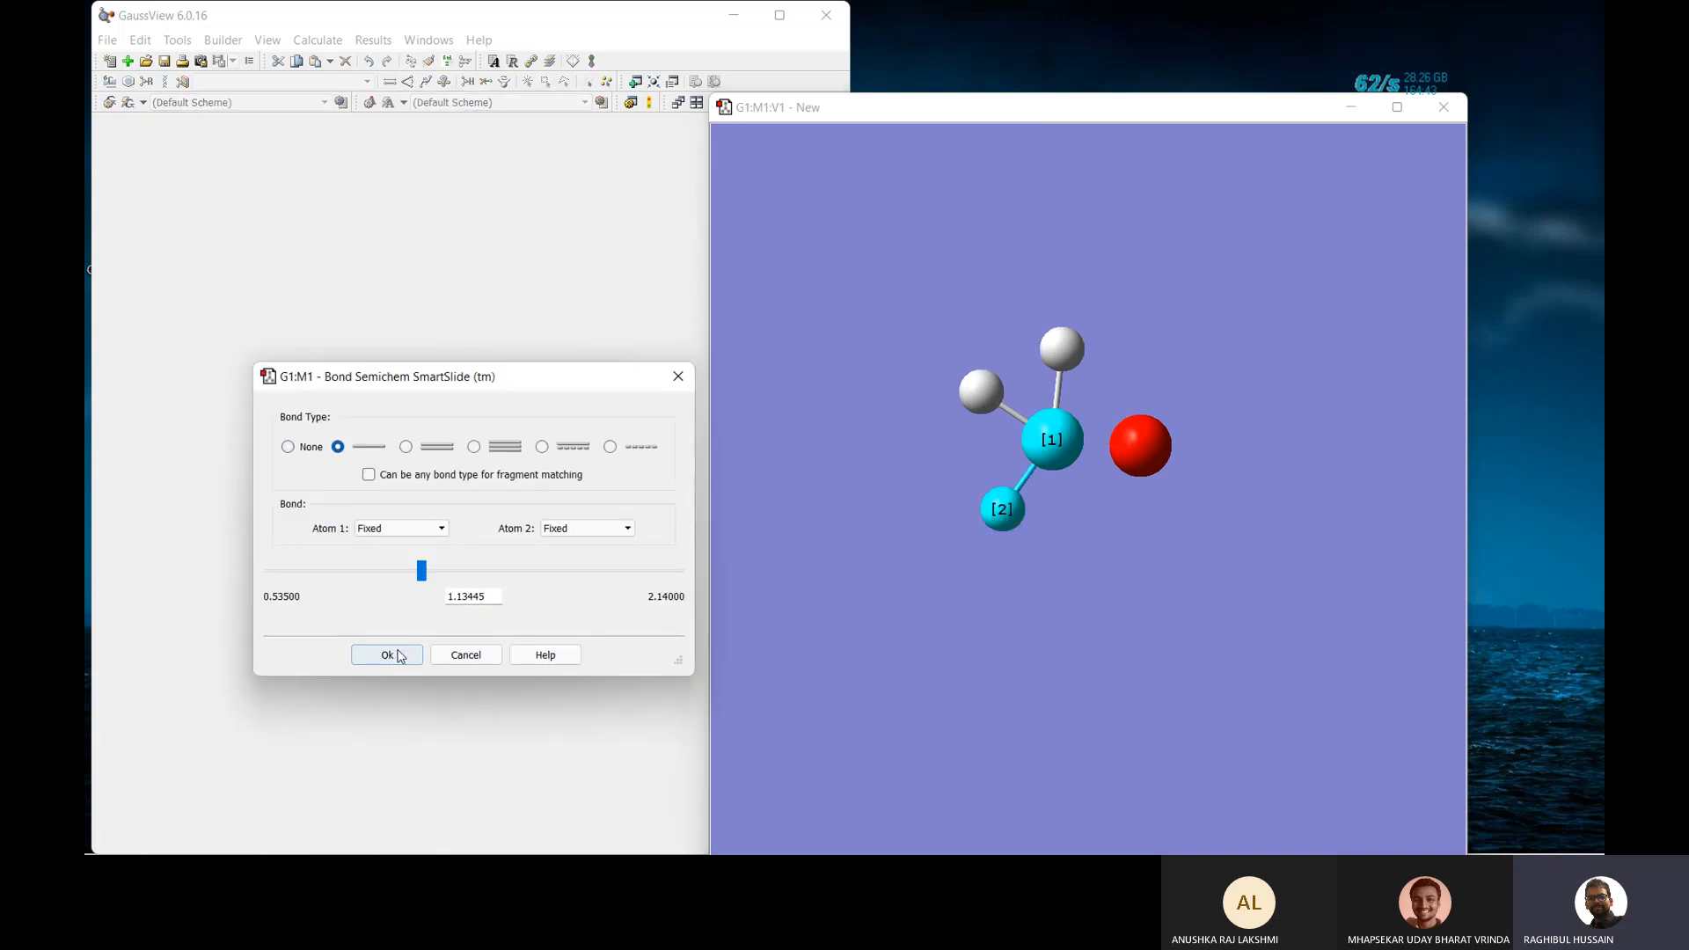
pyautogui.click(387, 655)
# Join the carbon and oxygen with a double bond.
pyautogui.click(1071, 442)
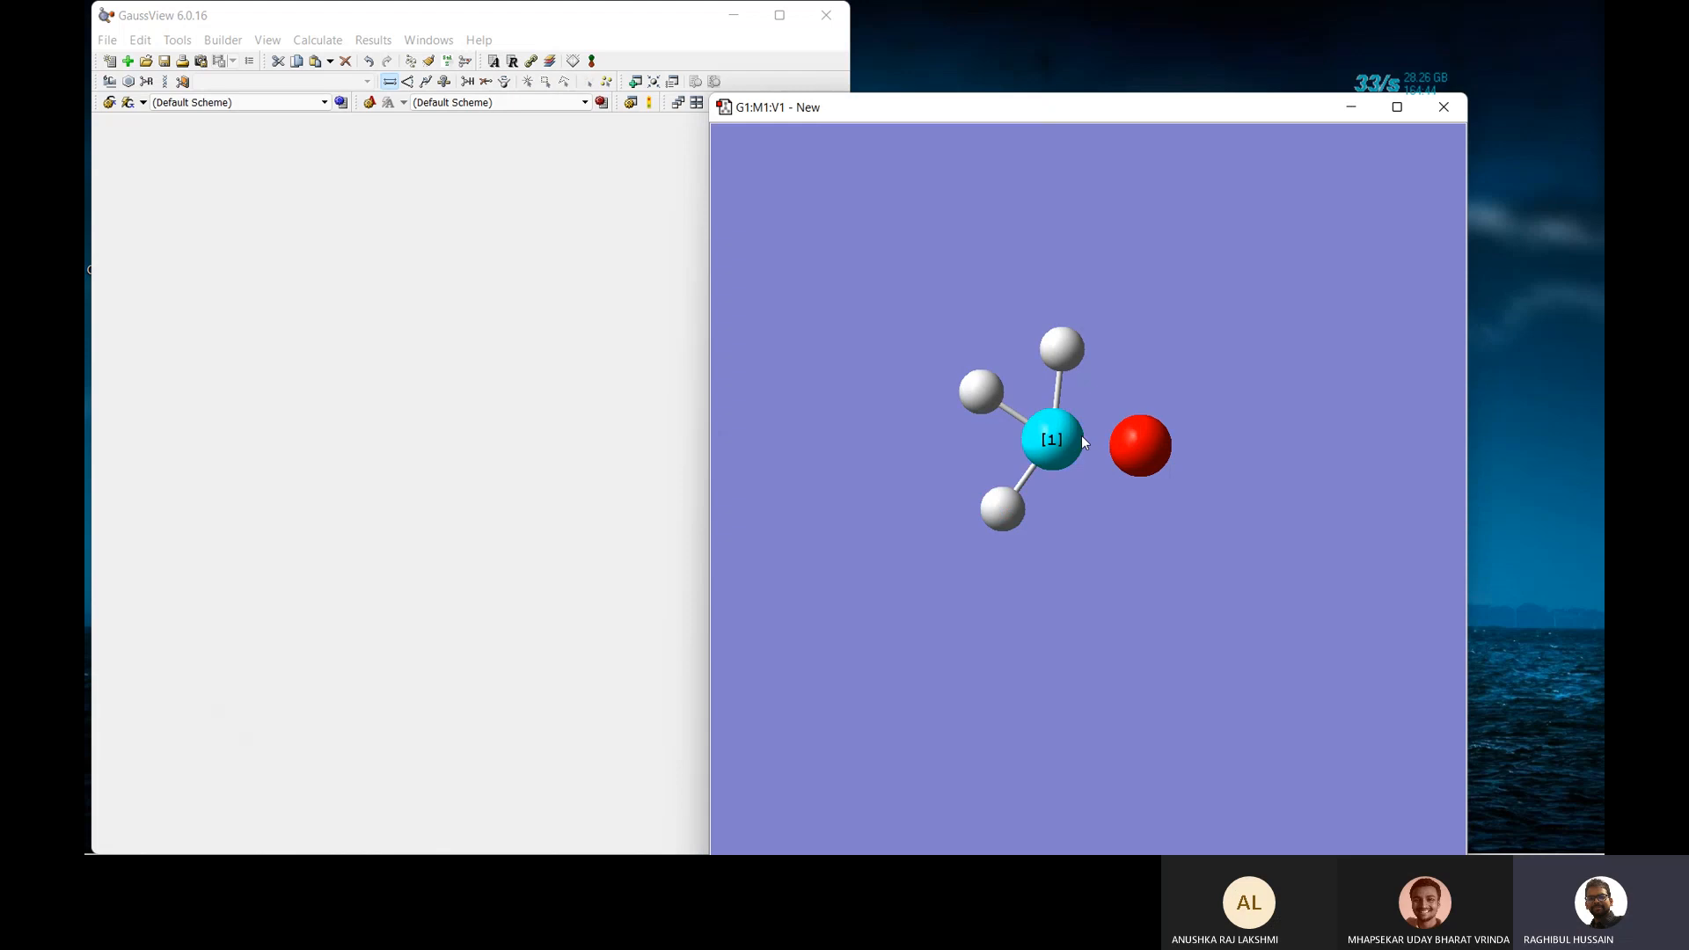
pyautogui.click(1164, 437)
pyautogui.click(405, 447)
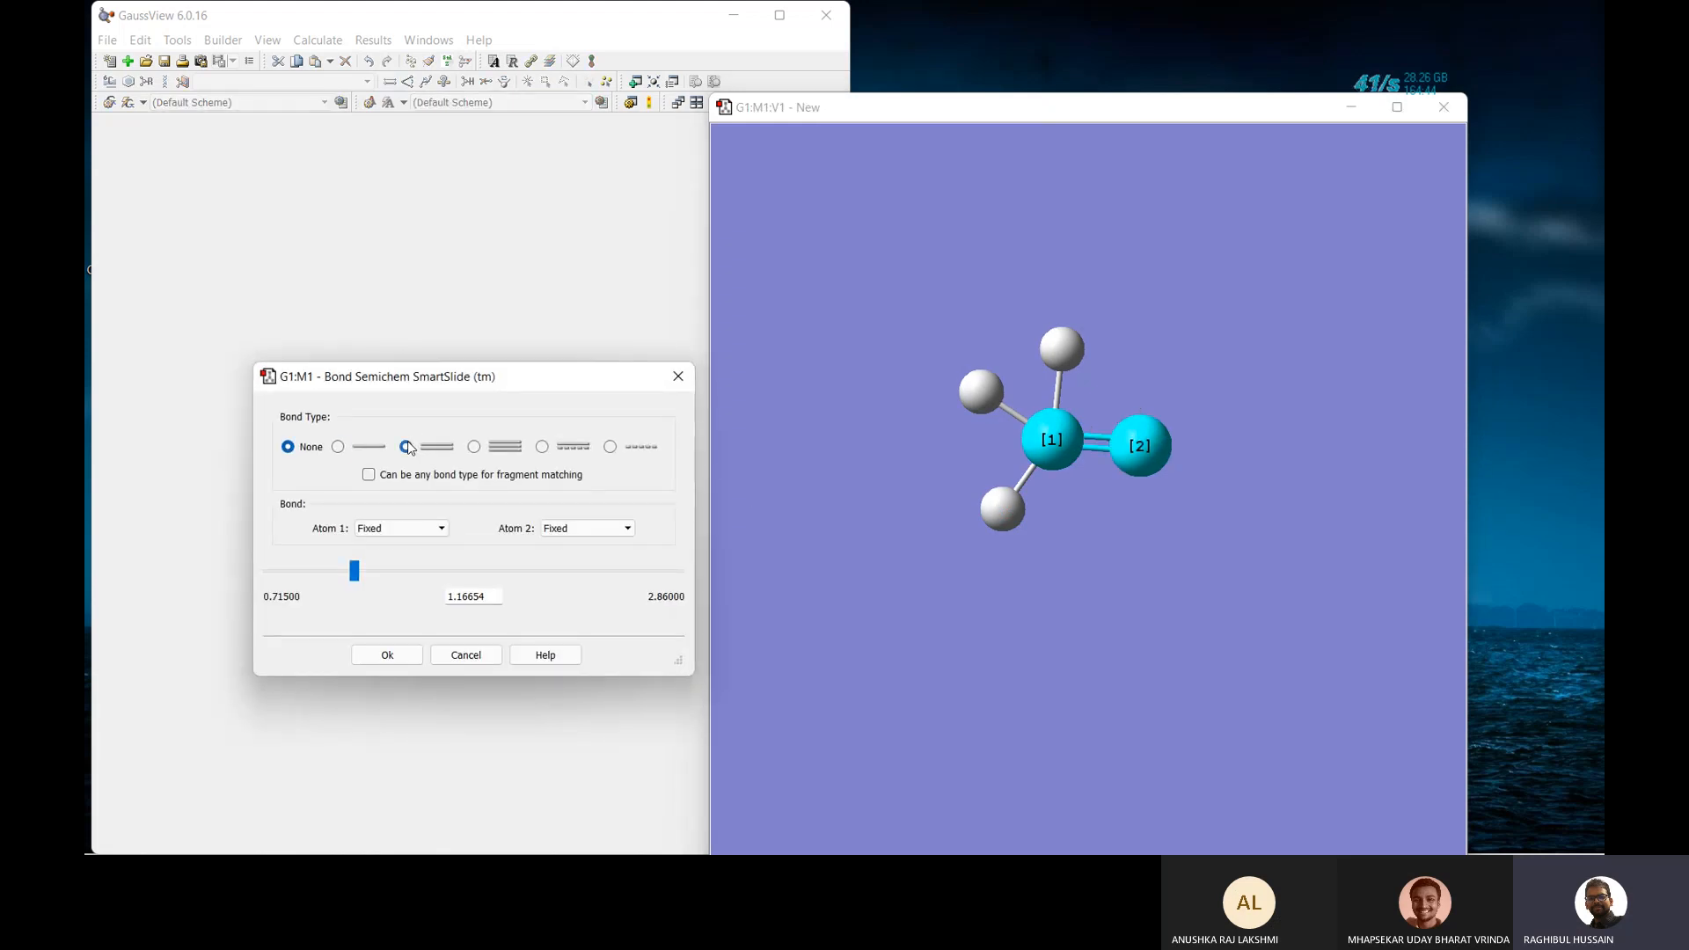
pyautogui.click(399, 654)
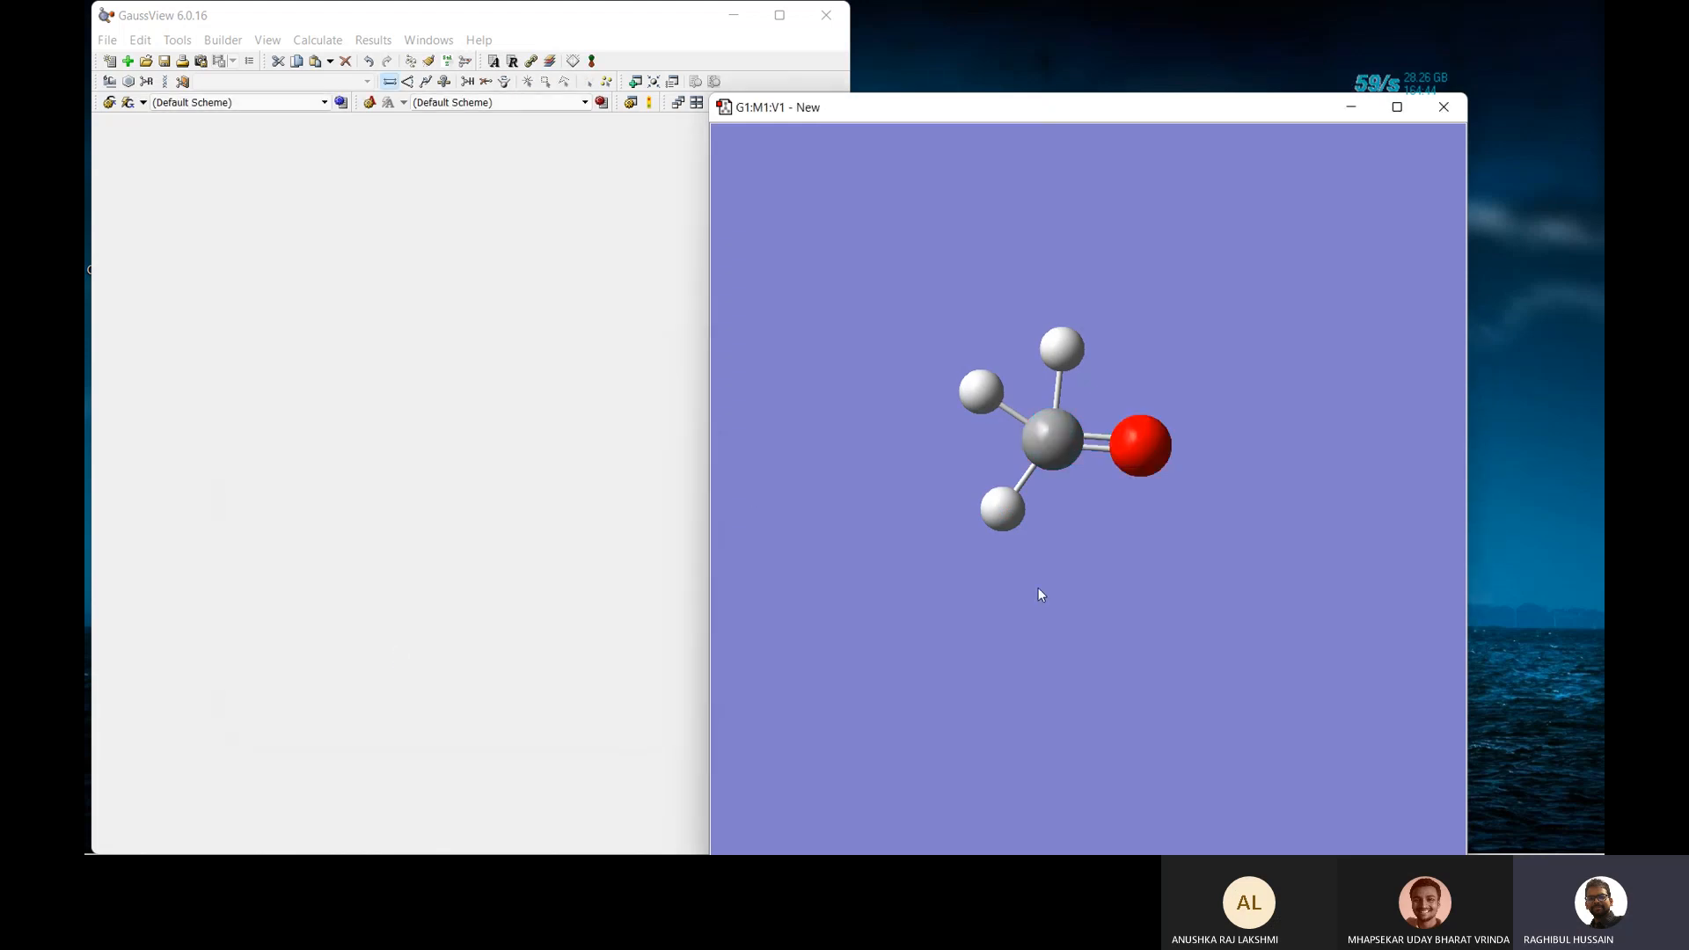
# Clean the formaldehyde geometry, inspect it, and open Gaussian Calculation Setup with Ctrl+G.
pyautogui.moveTo(1080, 548); pyautogui.dragTo(1058, 637)
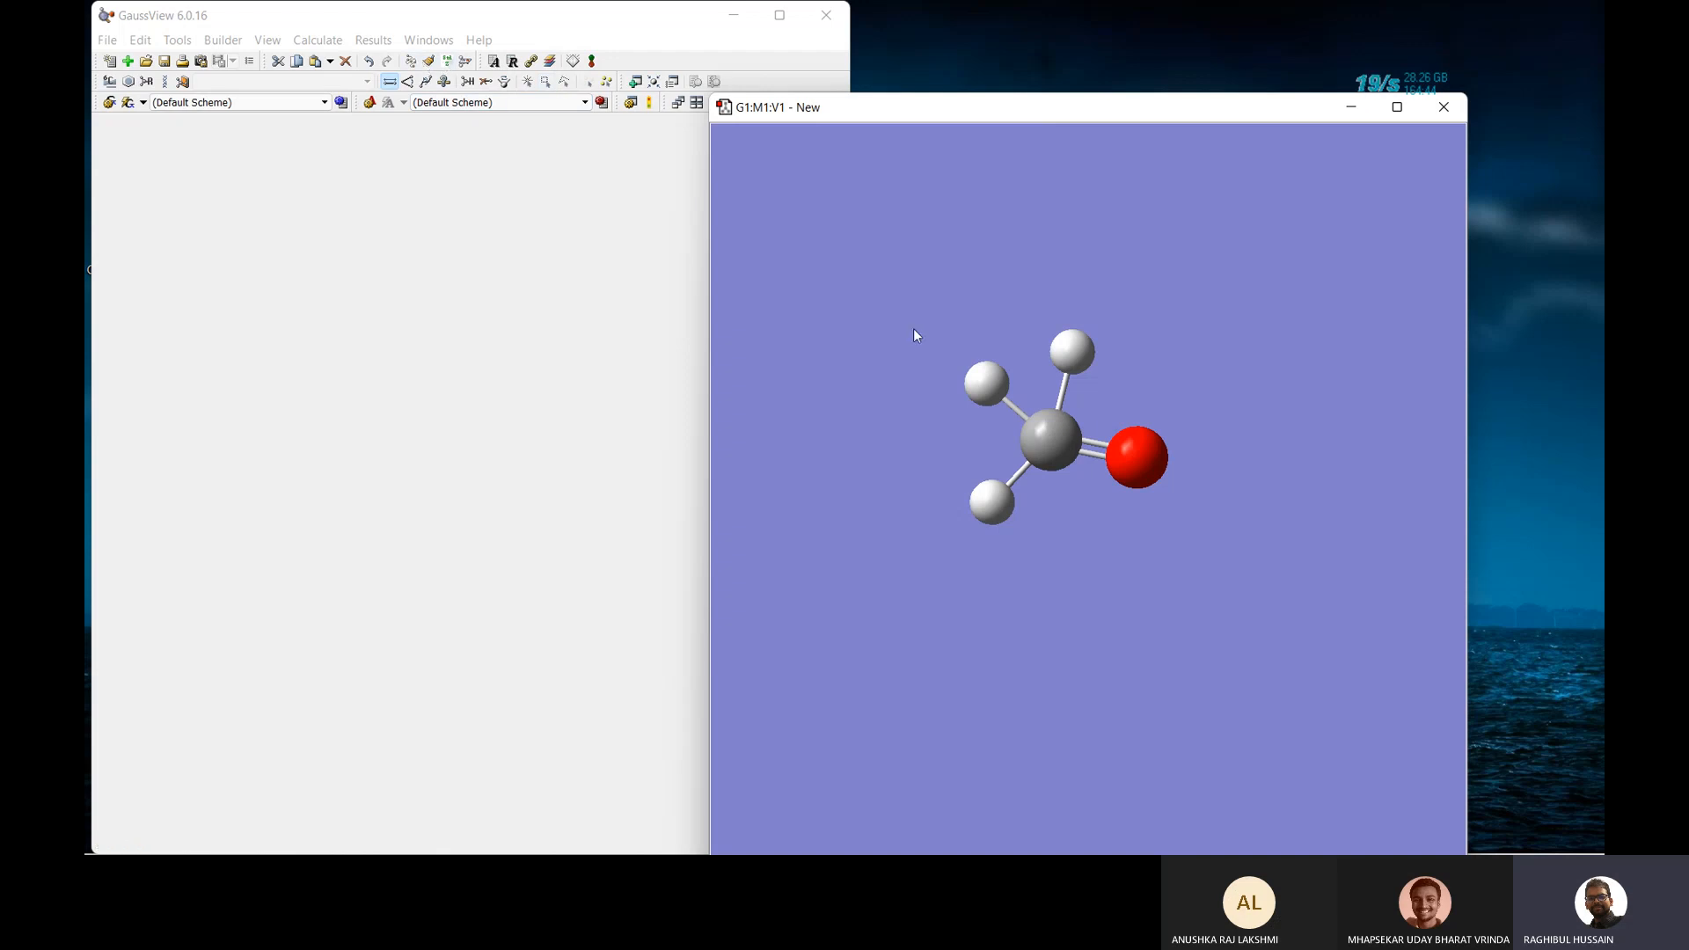
pyautogui.click(428, 62)
pyautogui.moveTo(1102, 317)
pyautogui.mouseDown()
pyautogui.moveTo(1078, 317)
pyautogui.moveTo(1100, 326)
pyautogui.mouseUp()
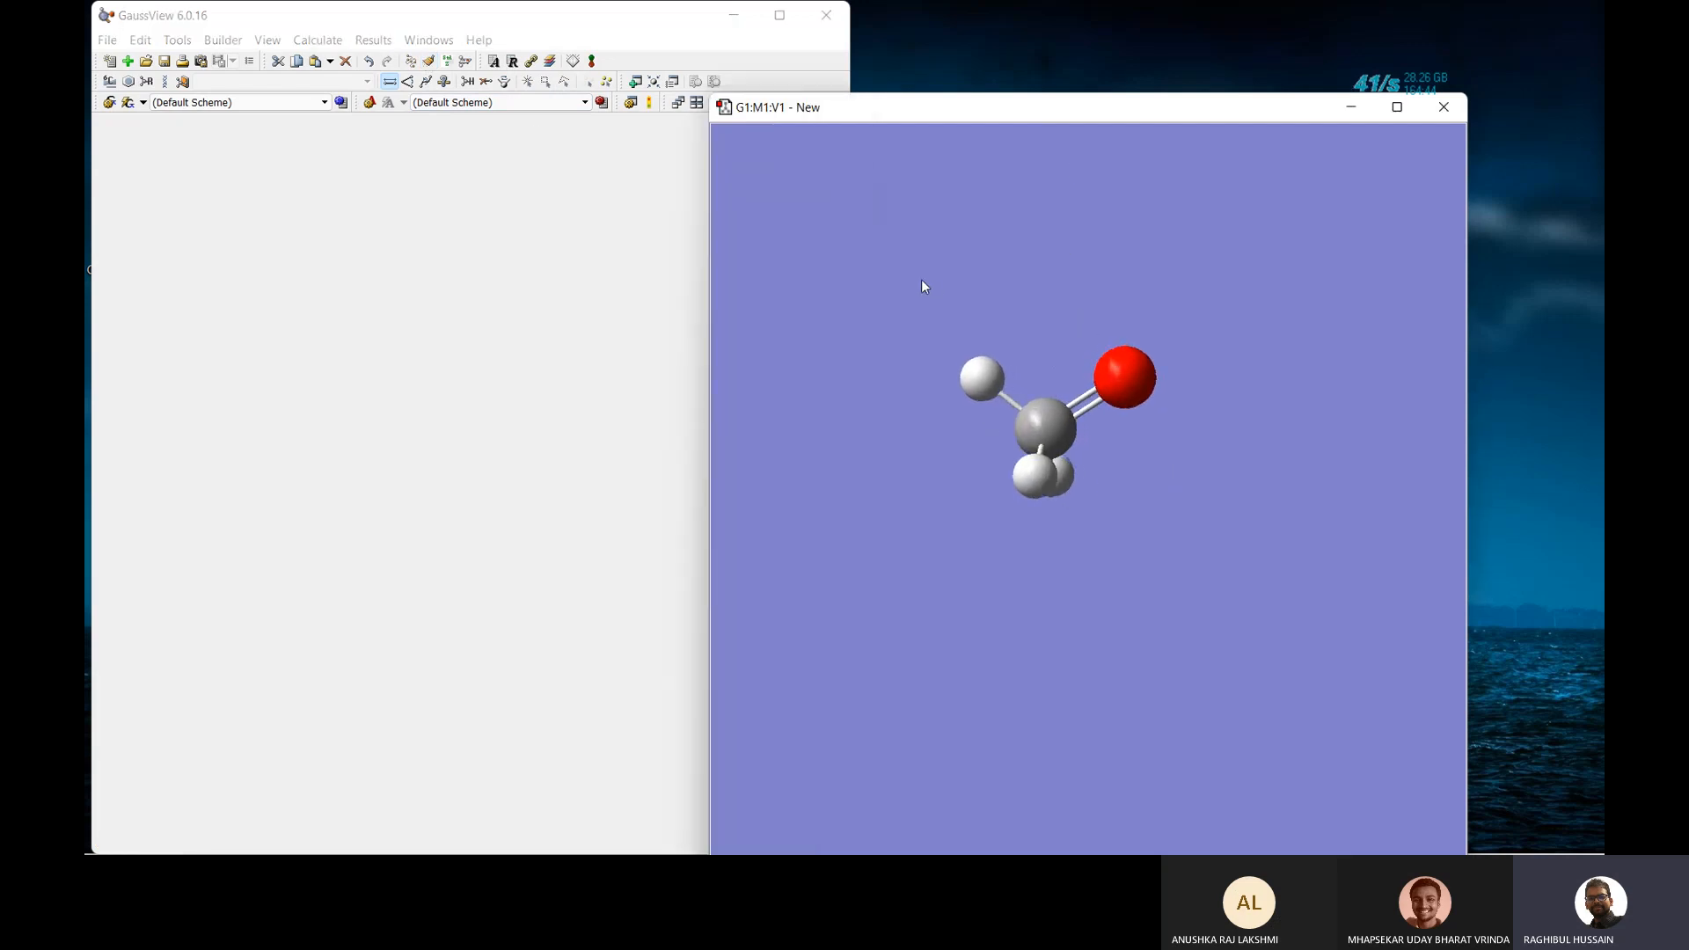
pyautogui.moveTo(936, 311); pyautogui.dragTo(942, 321)
pyautogui.hotkey('ctrl', 'g')
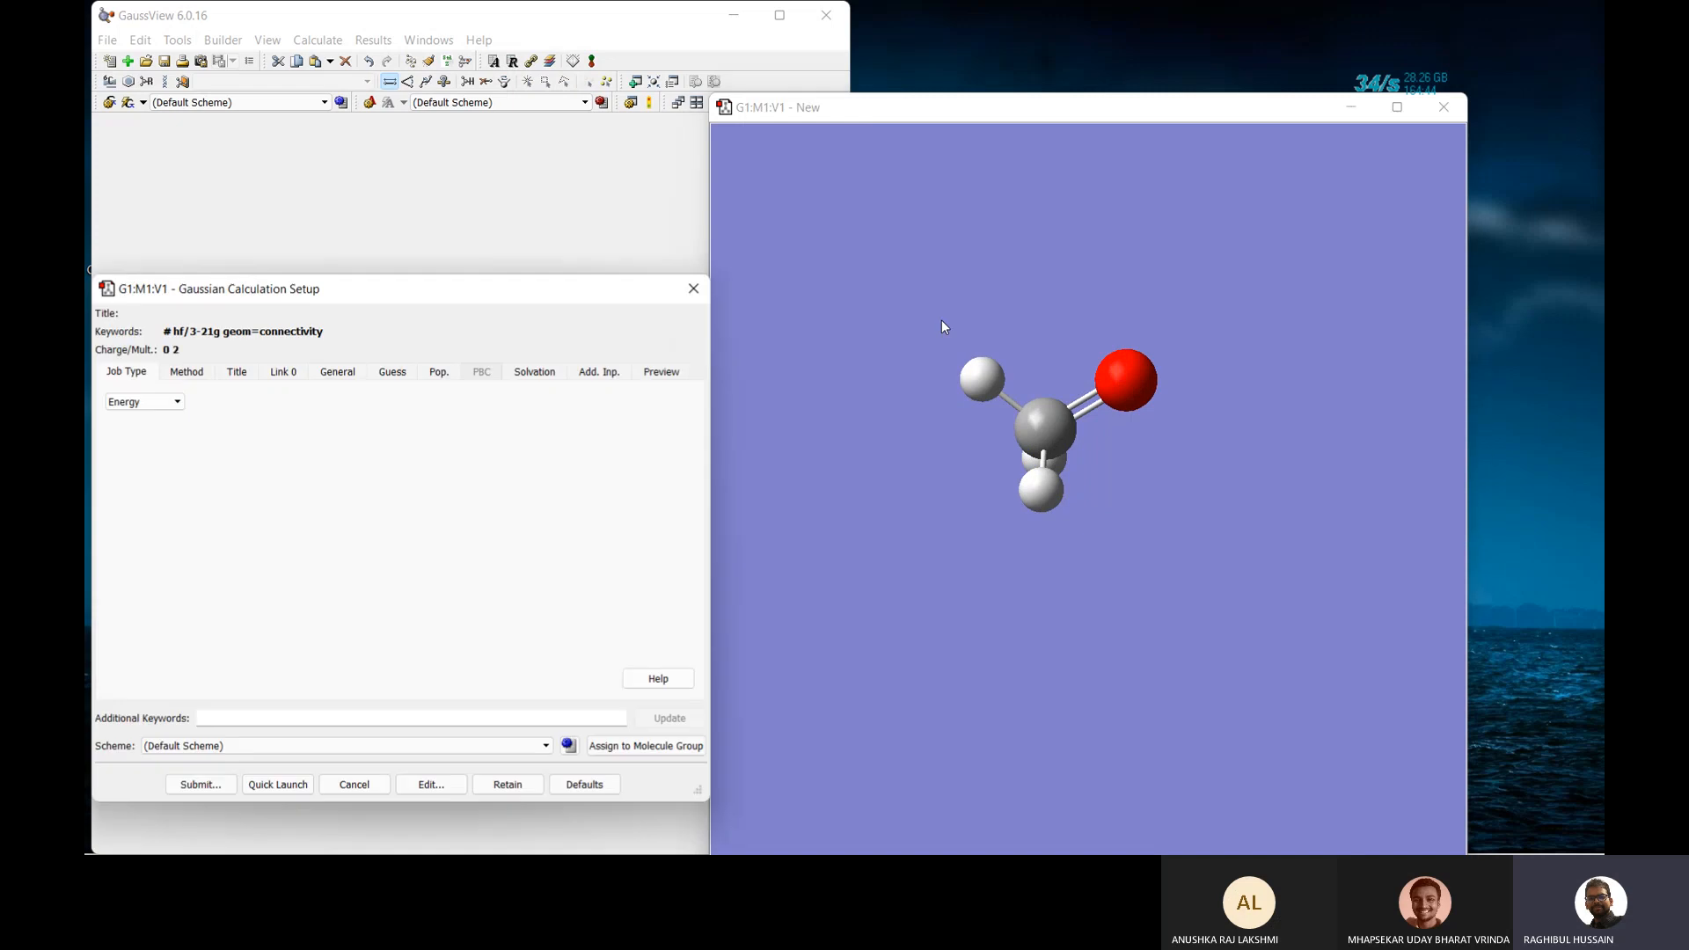
# Leave the job type as Energy and close Gaussian Calculation Setup unchanged.
pyautogui.click(148, 403)
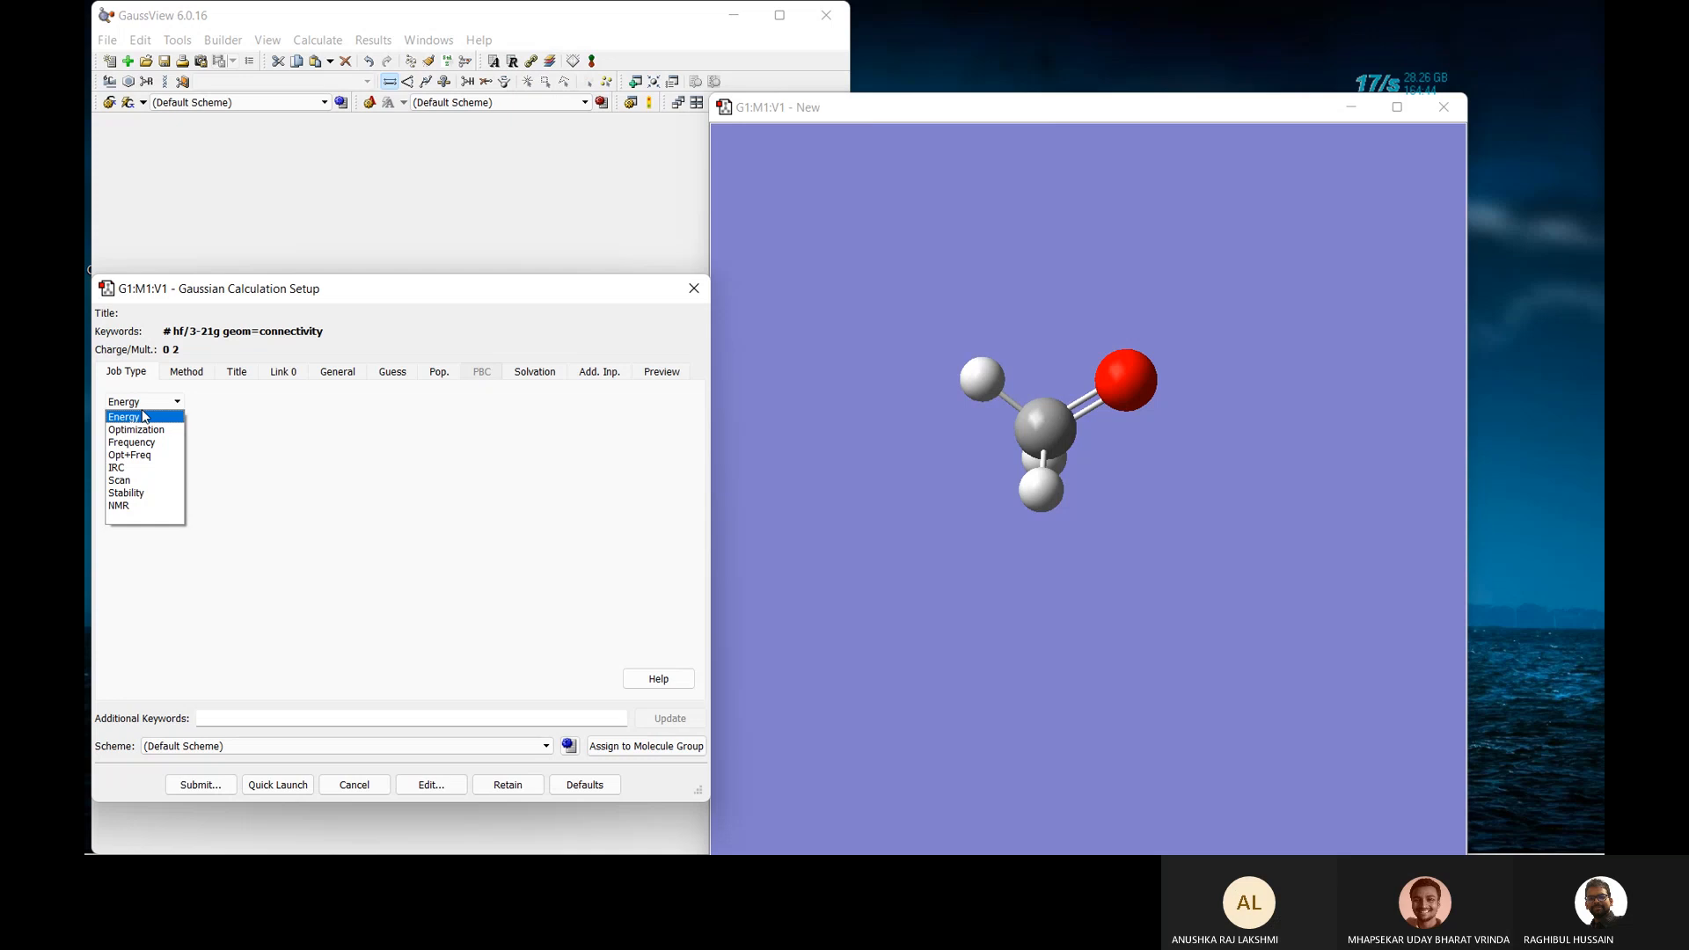
pyautogui.click(488, 314)
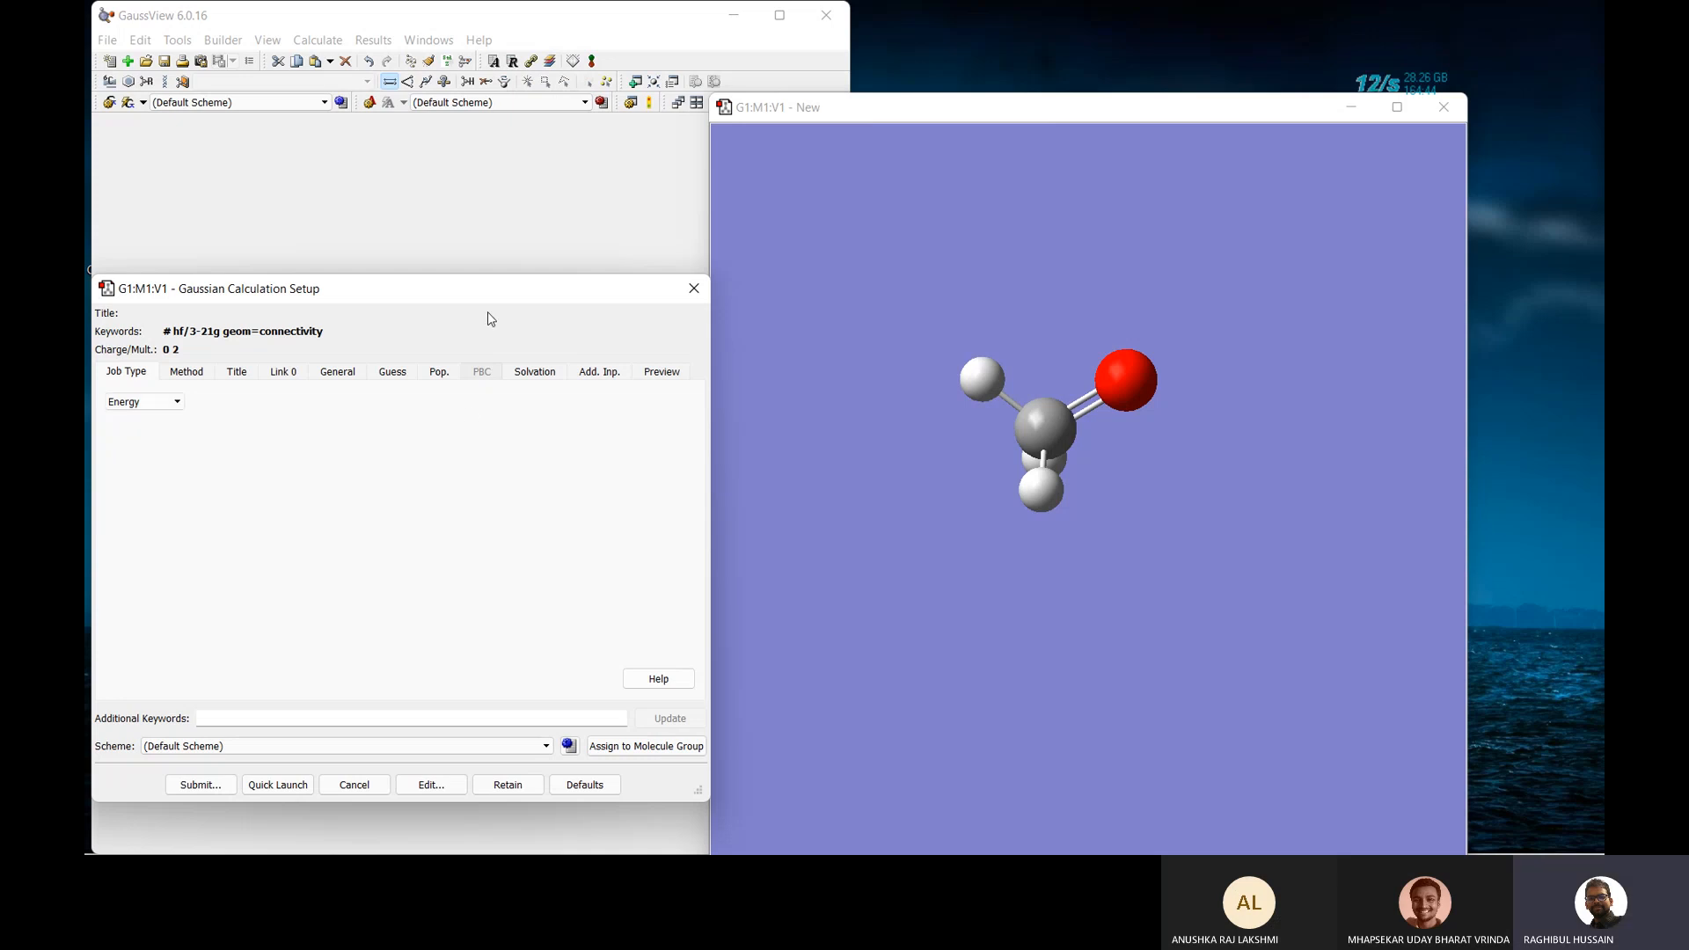
pyautogui.click(694, 291)
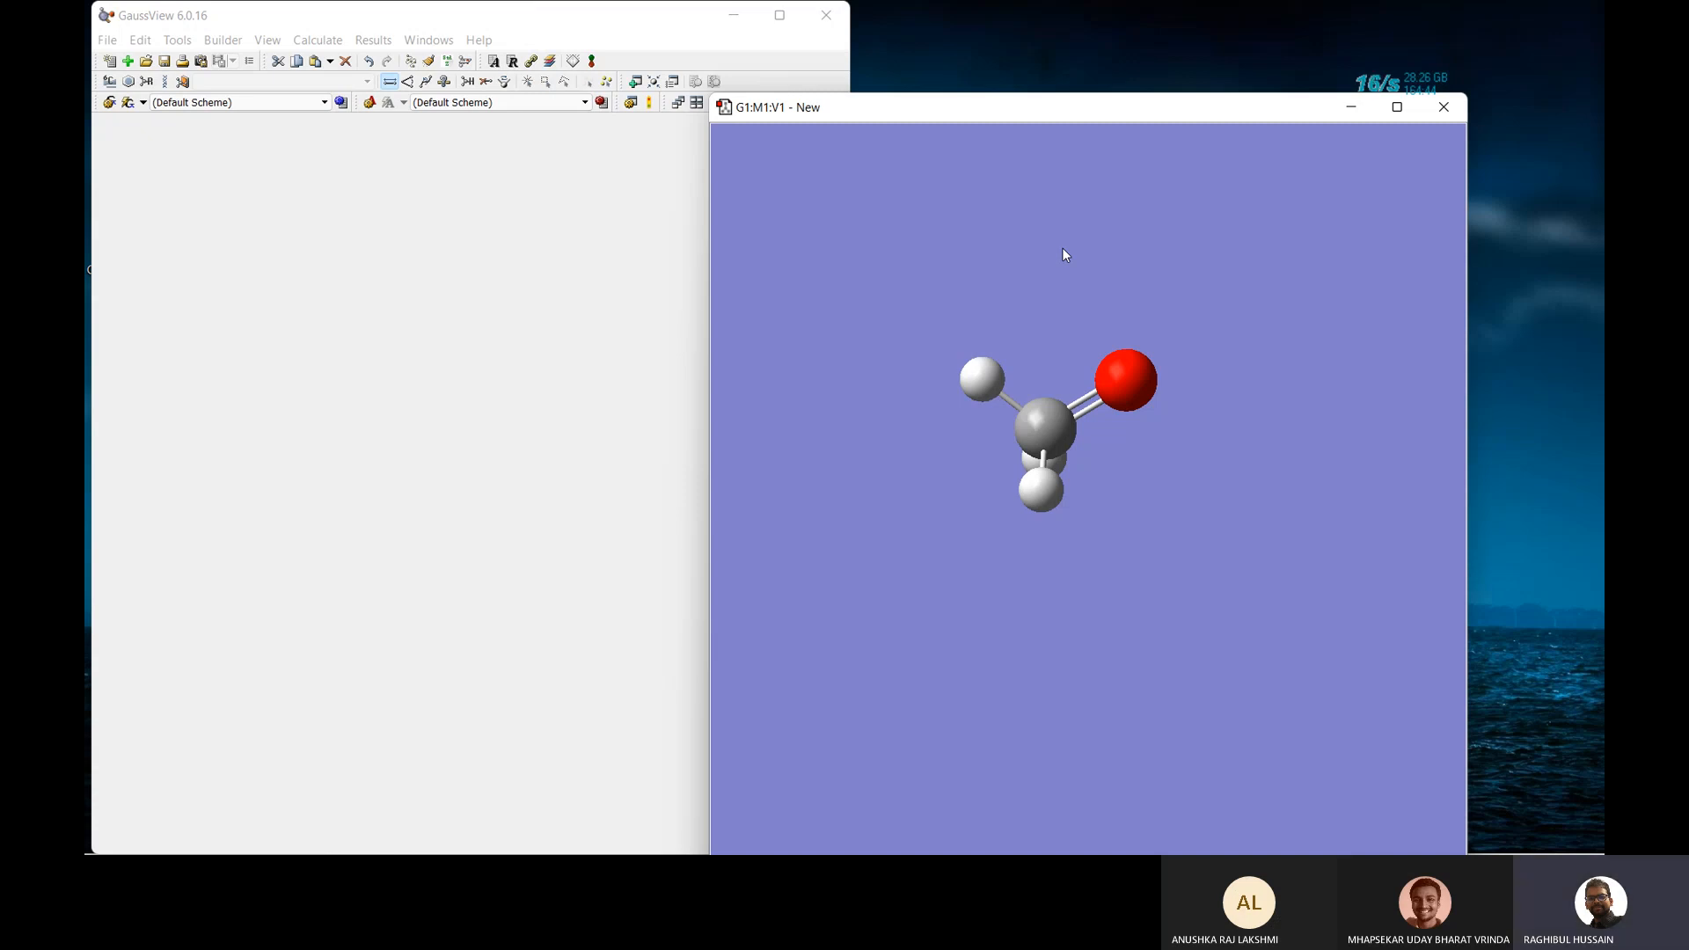
# Save the molecule as 1.gjf in the Gaussian Examples folder, then orbit it.
pyautogui.hotkey('ctrl', 's')
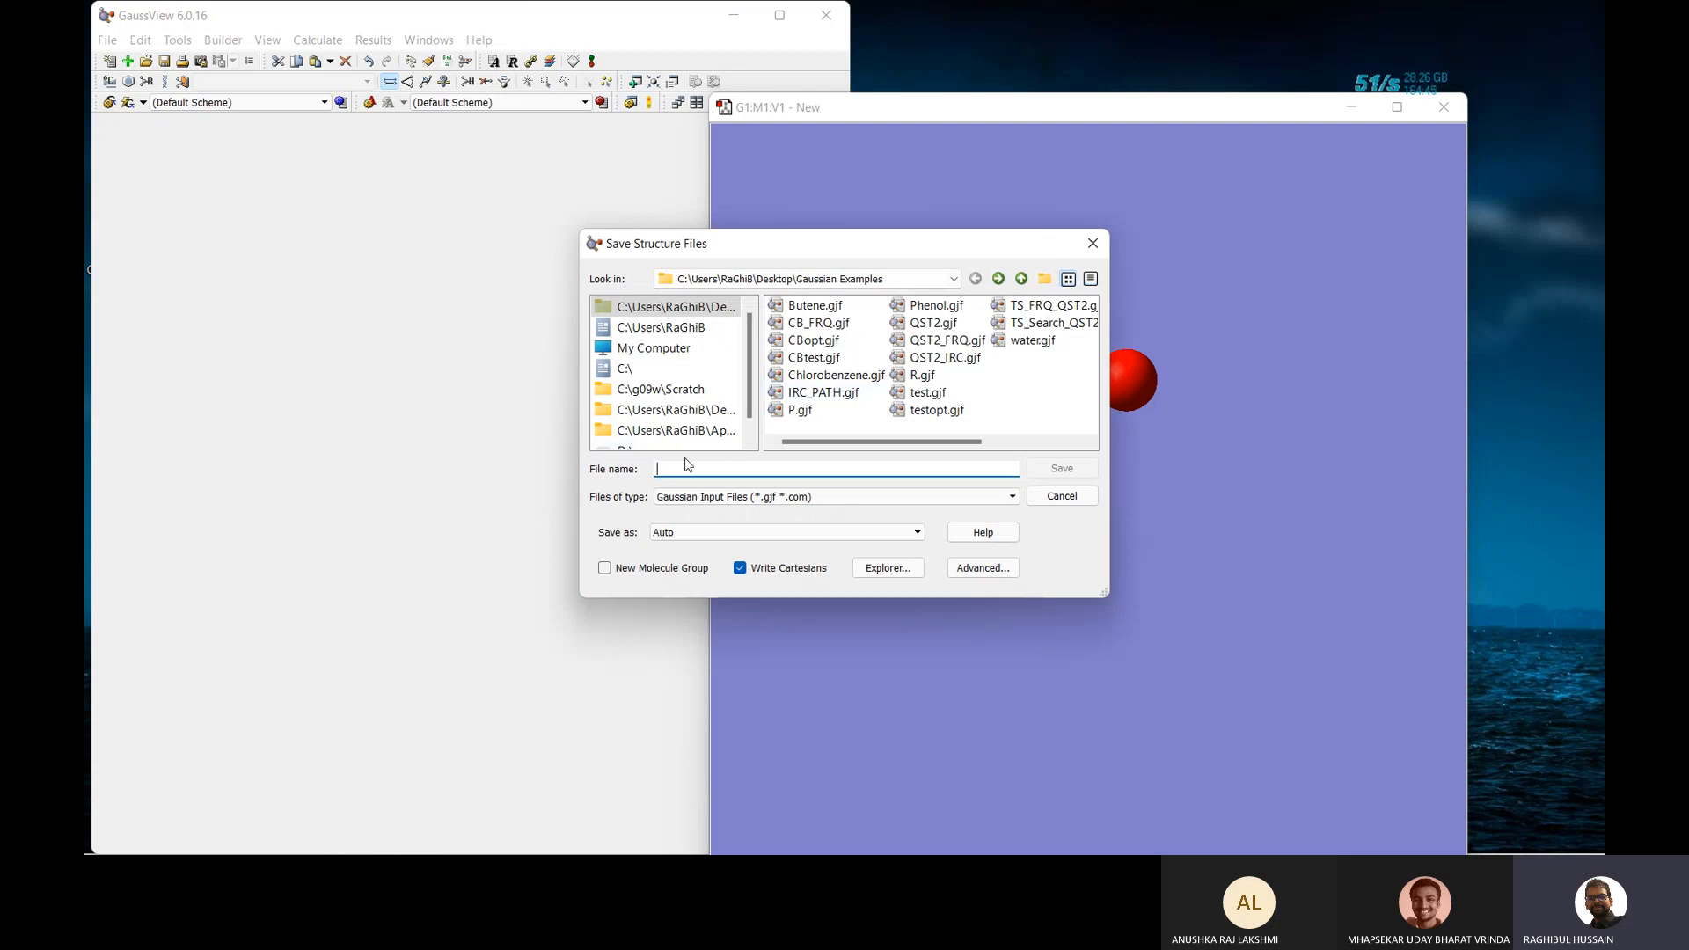
pyautogui.write('r')
pyautogui.press('BackSpace')
pyautogui.write('1')
pyautogui.click(1062, 467)
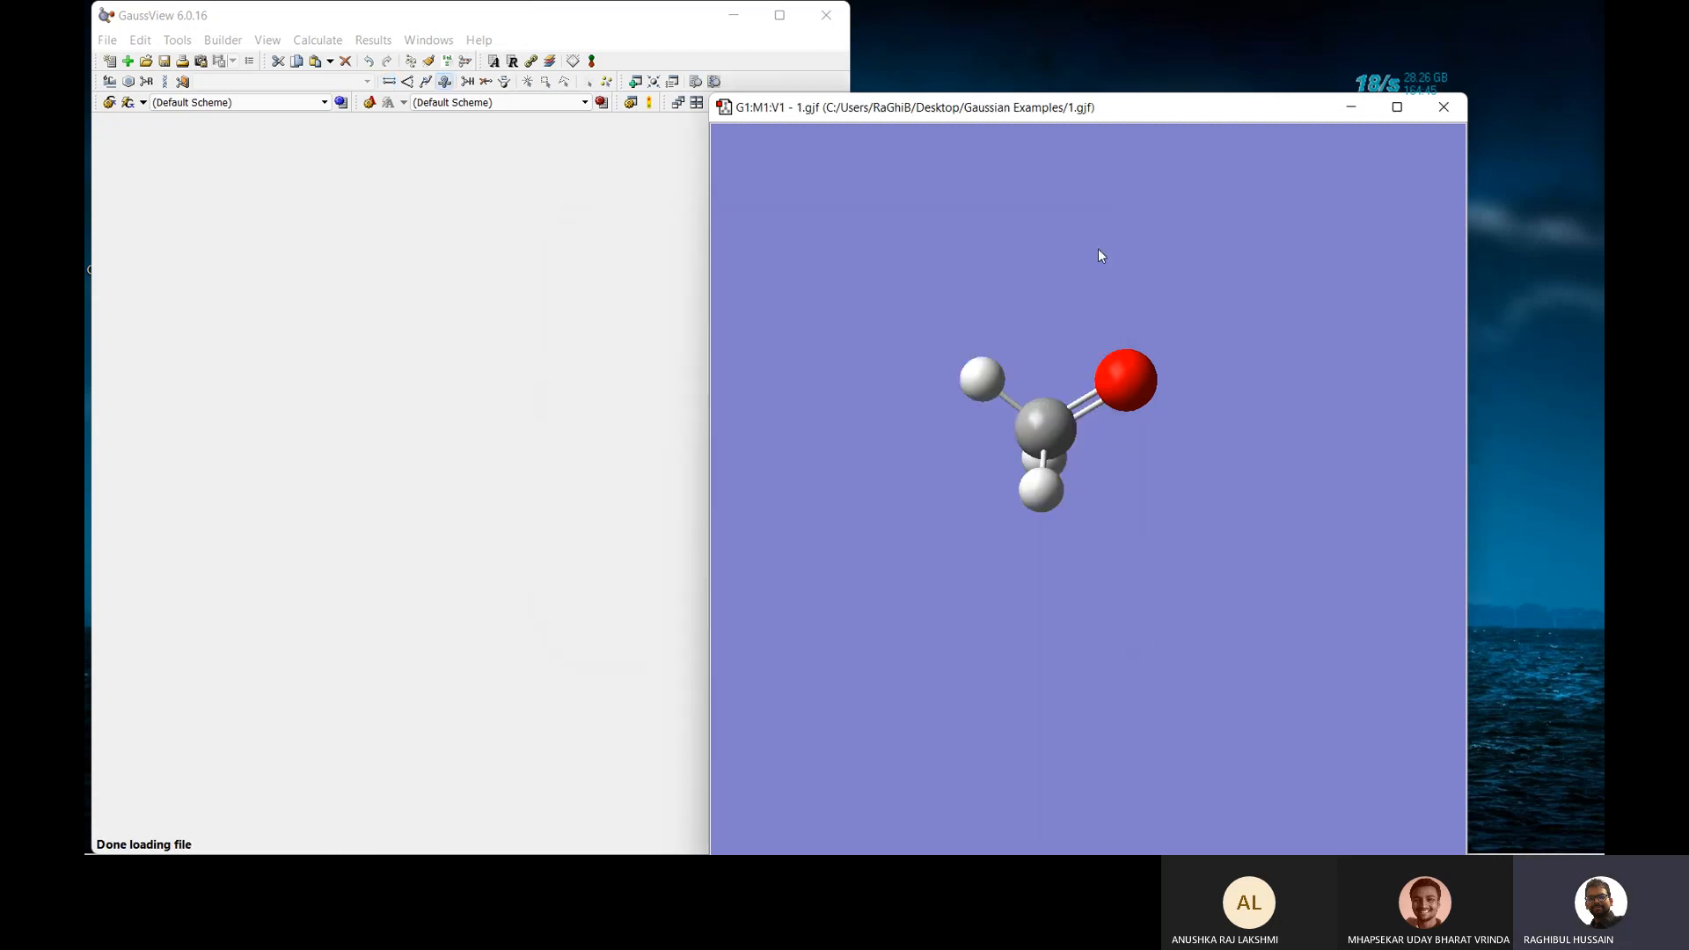
pyautogui.moveTo(1195, 351); pyautogui.dragTo(1236, 441)
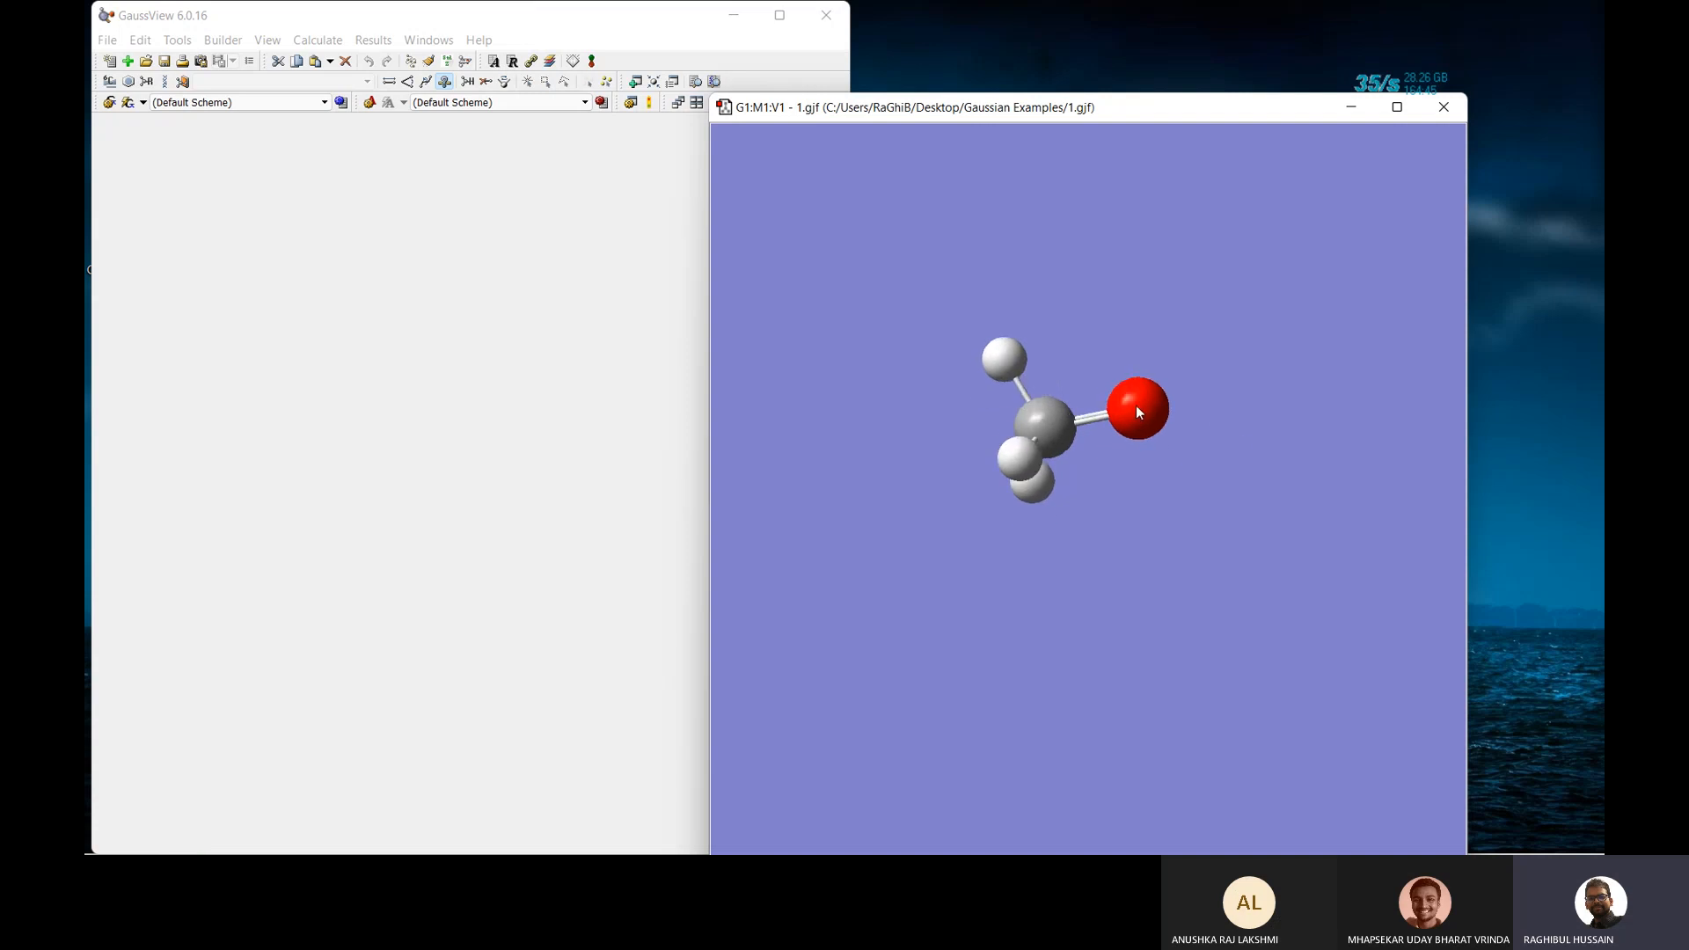
pyautogui.moveTo(1243, 261); pyautogui.dragTo(1252, 284)
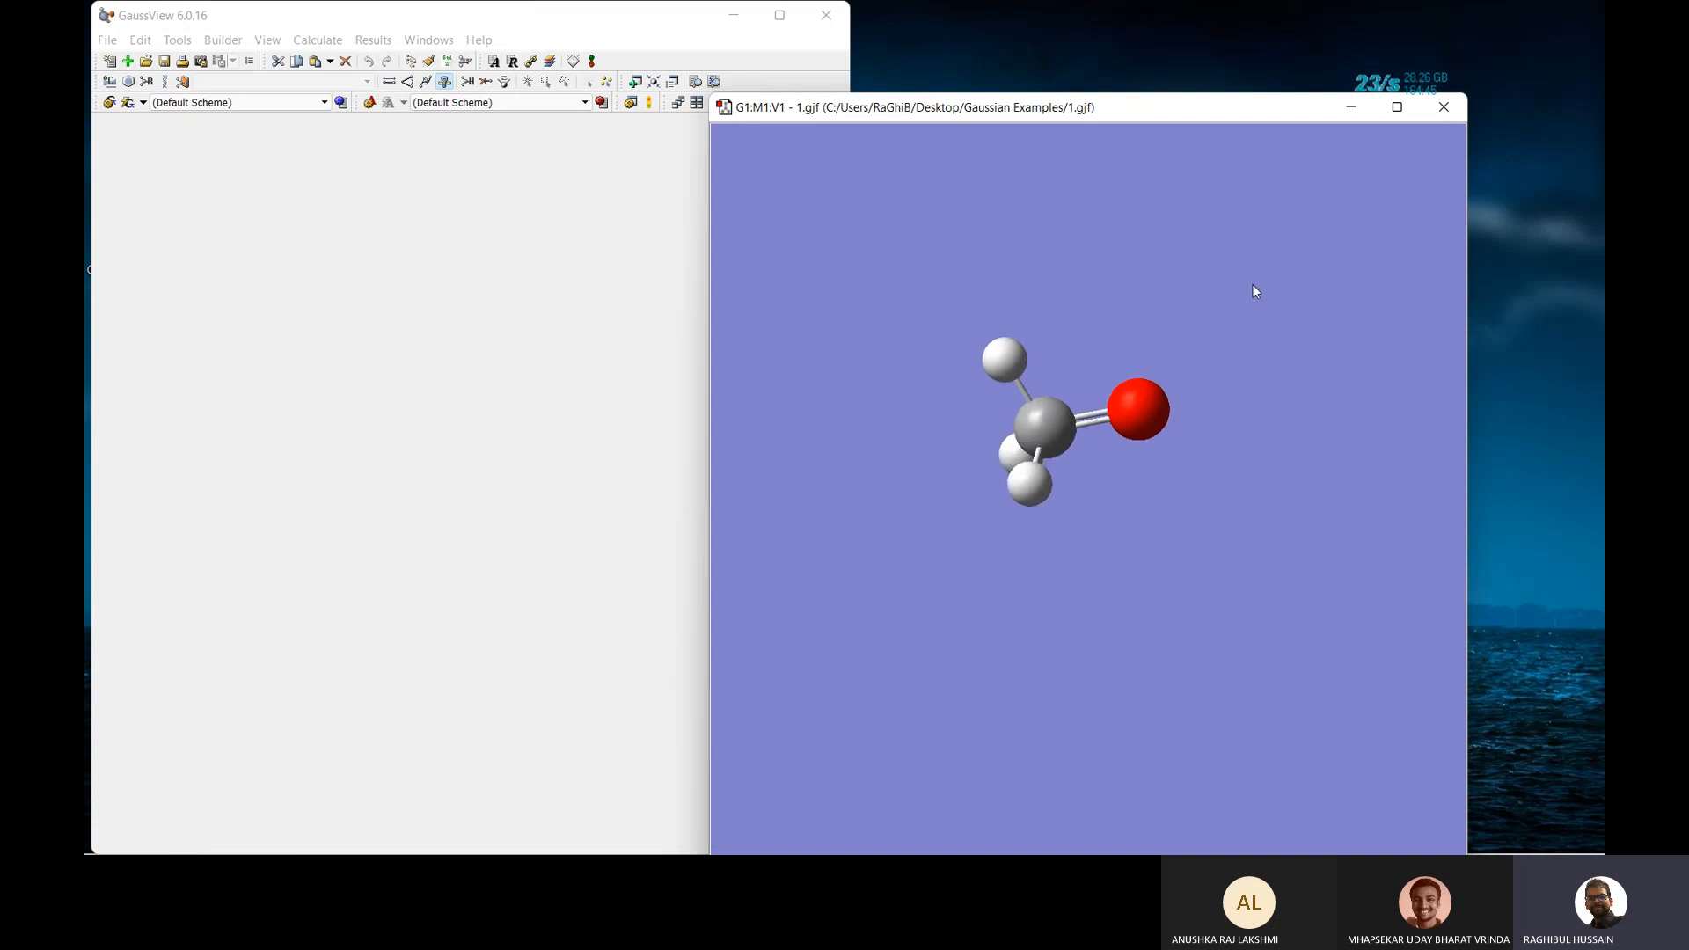
# Turn on numbered atom labels, zoom and rotate the molecule, and select the Modify Bond tool.
pyautogui.rightClick(862, 304)
pyautogui.moveTo(899, 391)
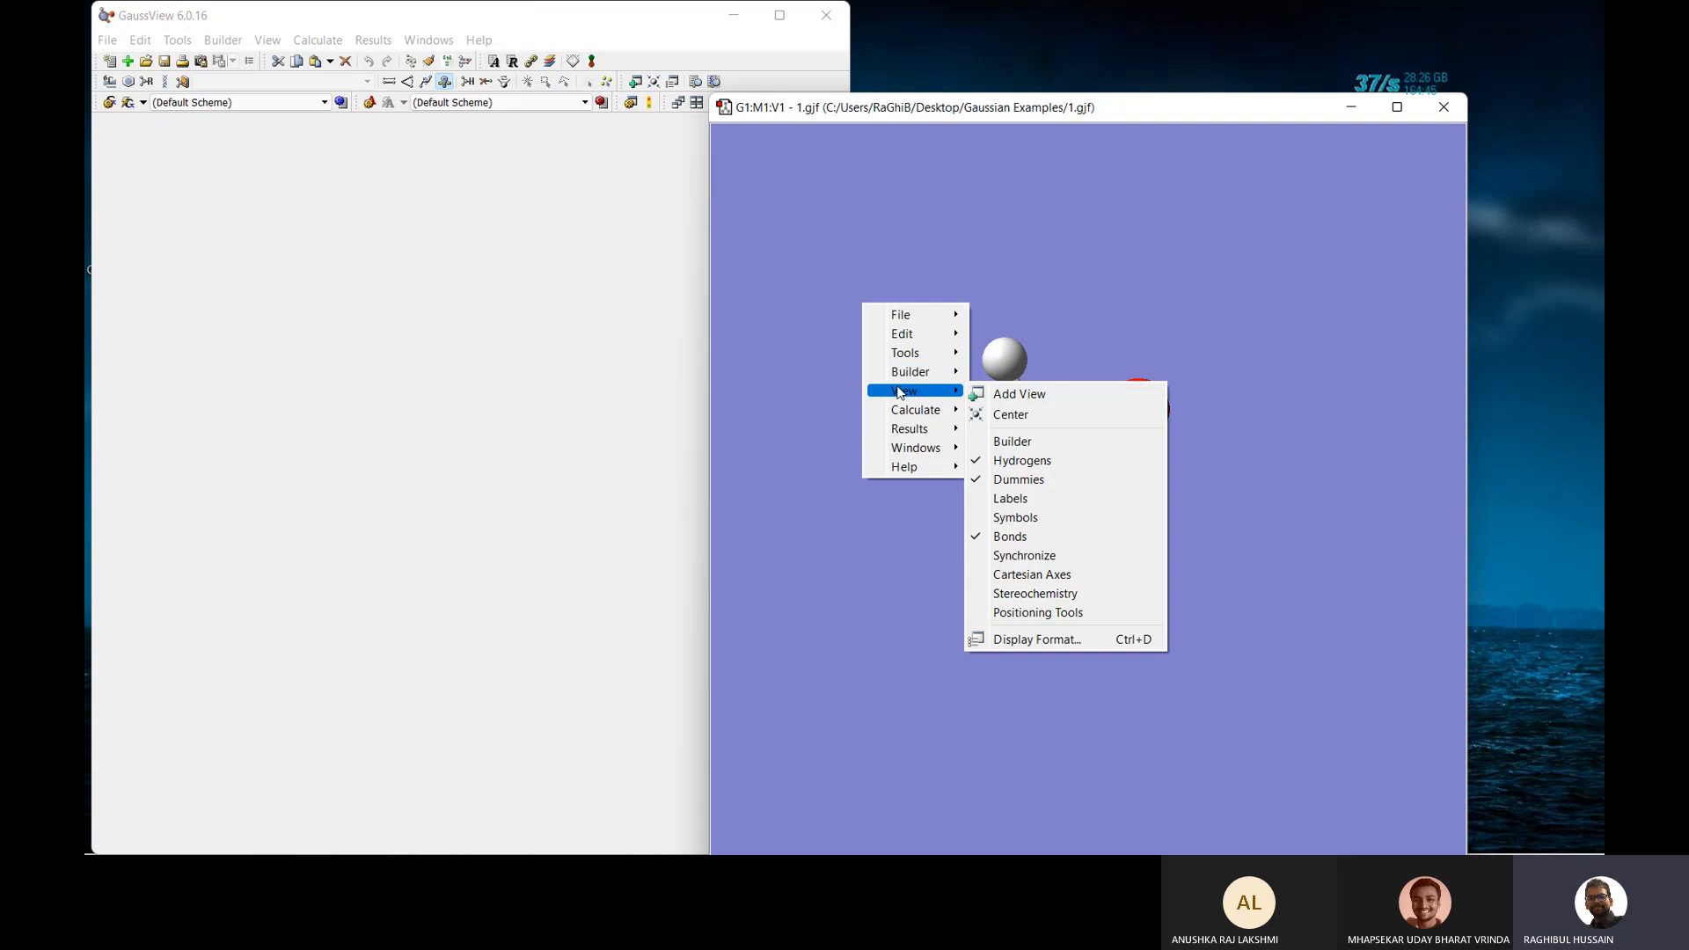
pyautogui.click(1001, 498)
pyautogui.scroll(3, 1107, 500)
pyautogui.moveTo(1114, 505)
pyautogui.mouseDown()
pyautogui.moveTo(1135, 517)
pyautogui.moveTo(1111, 458)
pyautogui.moveTo(1115, 508)
pyautogui.mouseUp()
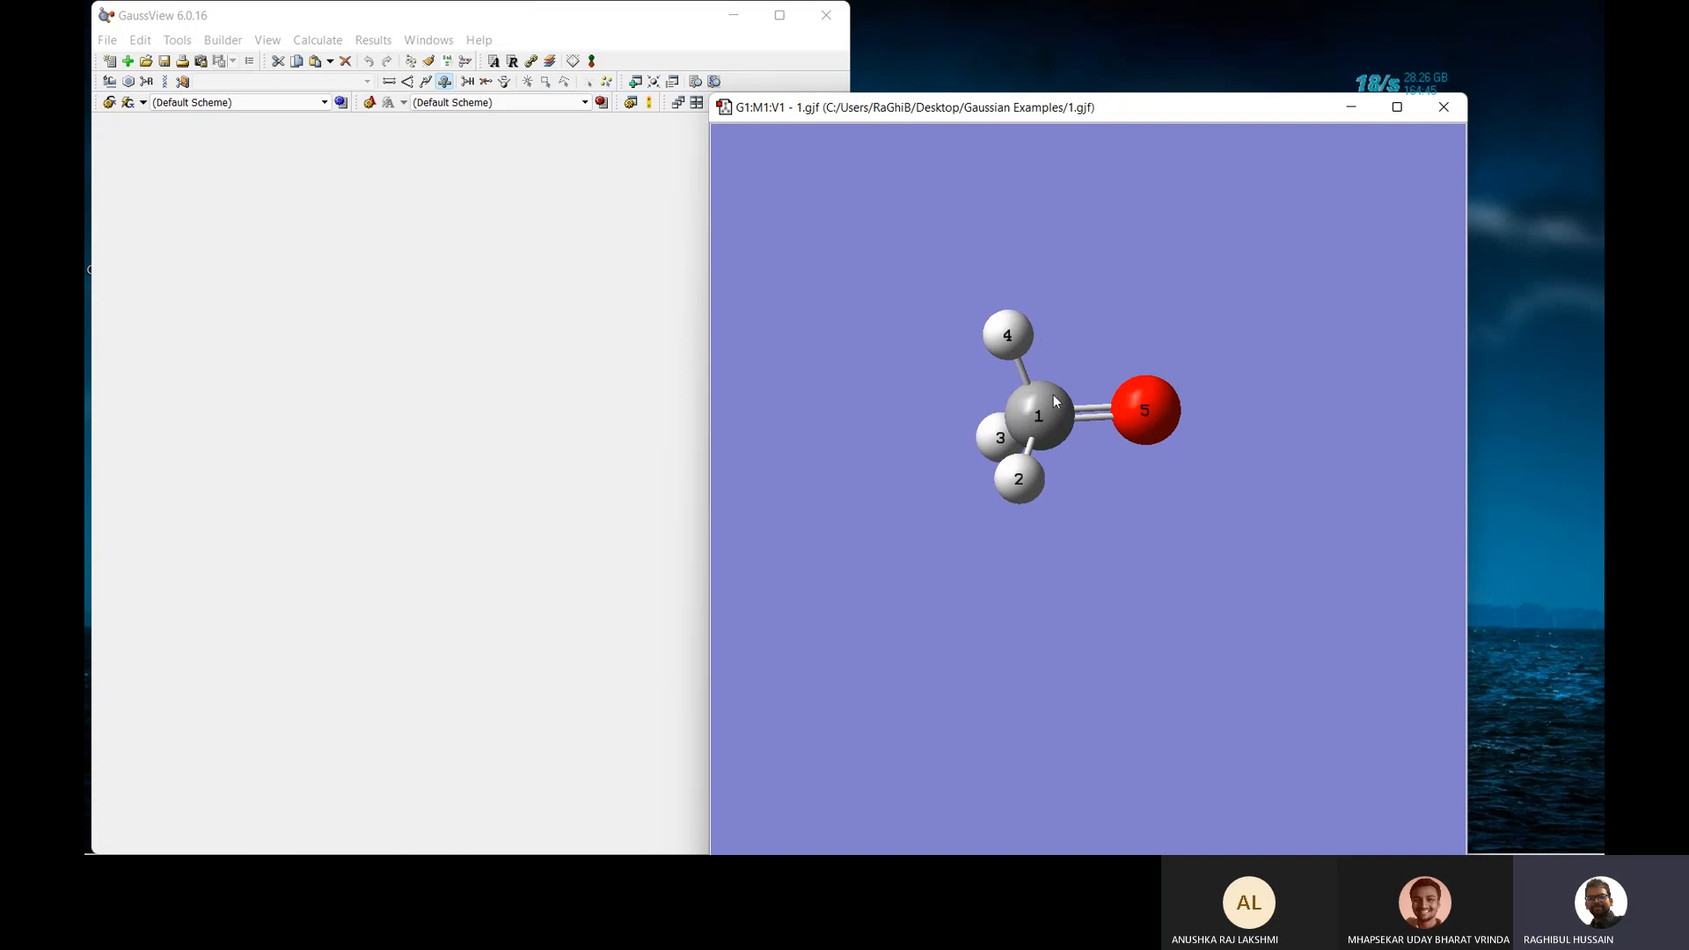
pyautogui.click(388, 84)
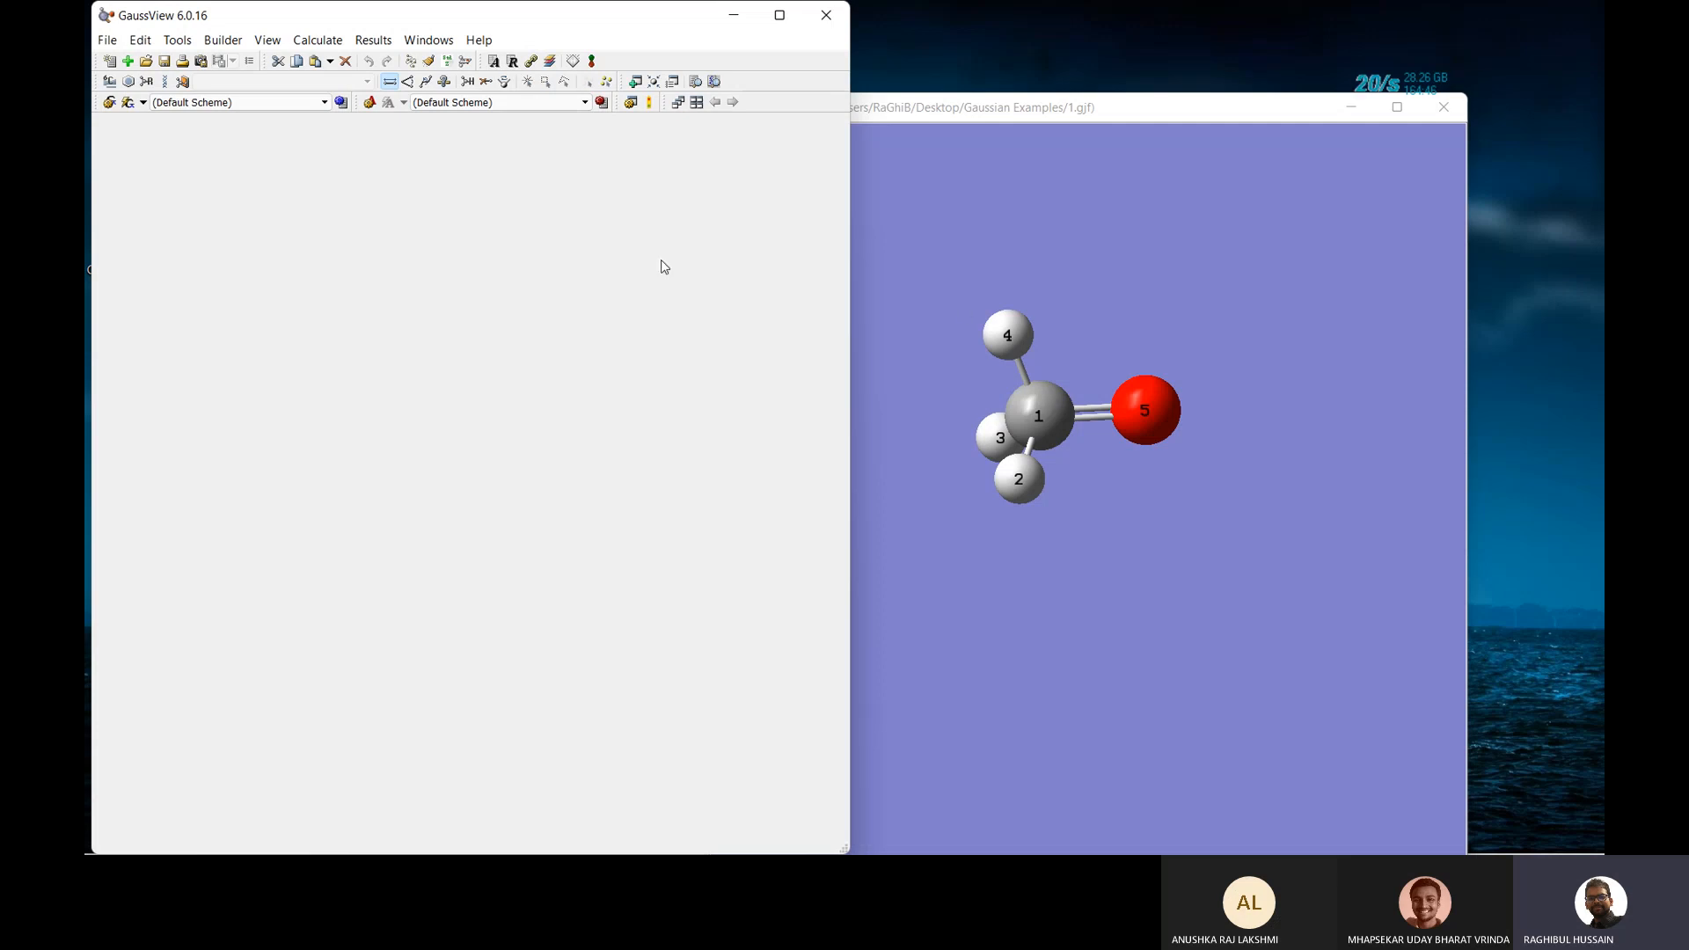
# Delete the bond between carbon 1 and hydrogen 4 by setting it to None.
pyautogui.click(1014, 400)
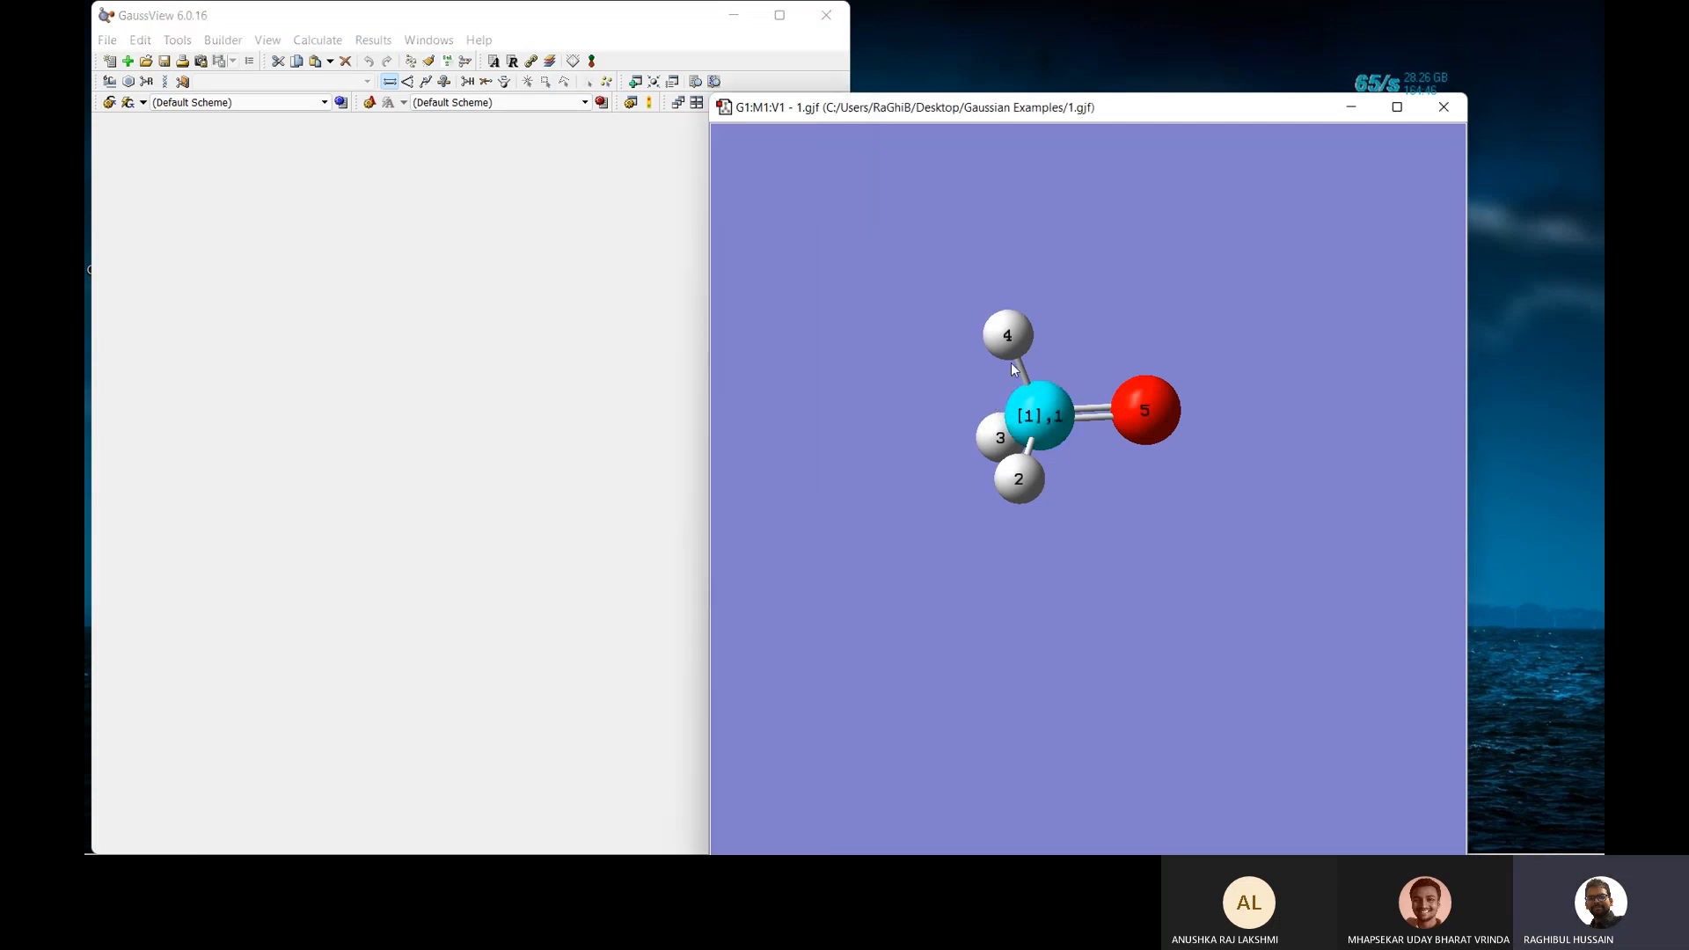
pyautogui.click(1007, 340)
pyautogui.click(292, 446)
pyautogui.click(387, 655)
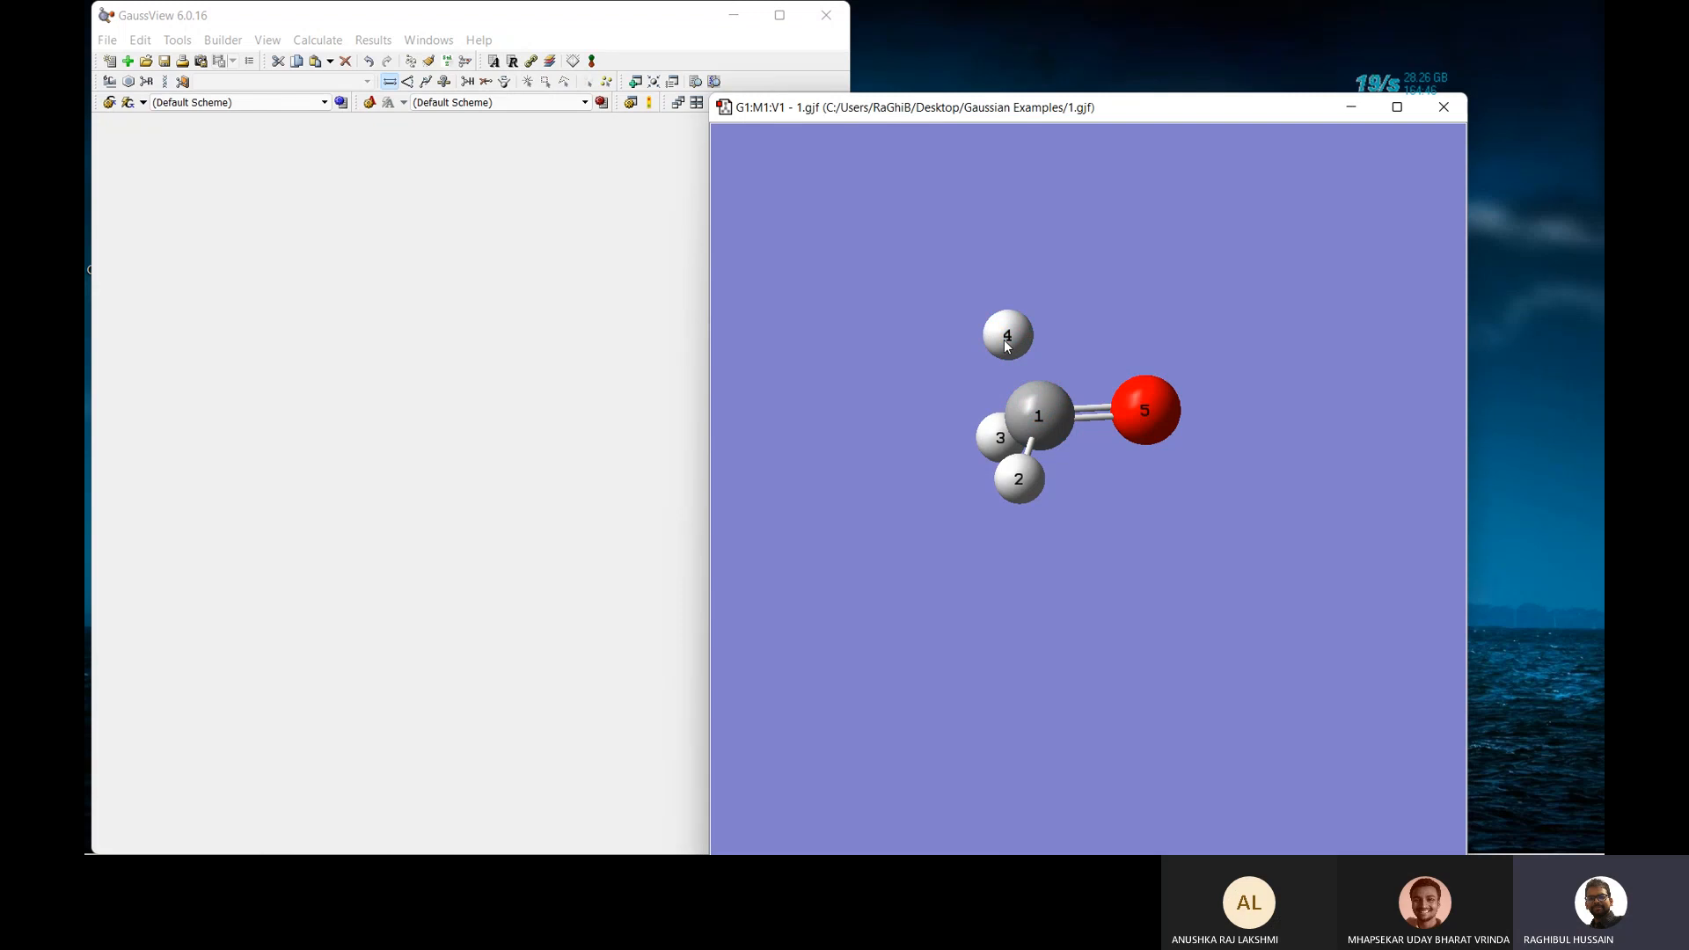
# Move hydrogen 4 beside oxygen 5 and join them with a single bond.
pyautogui.moveTo(1008, 346); pyautogui.dragTo(1207, 325)
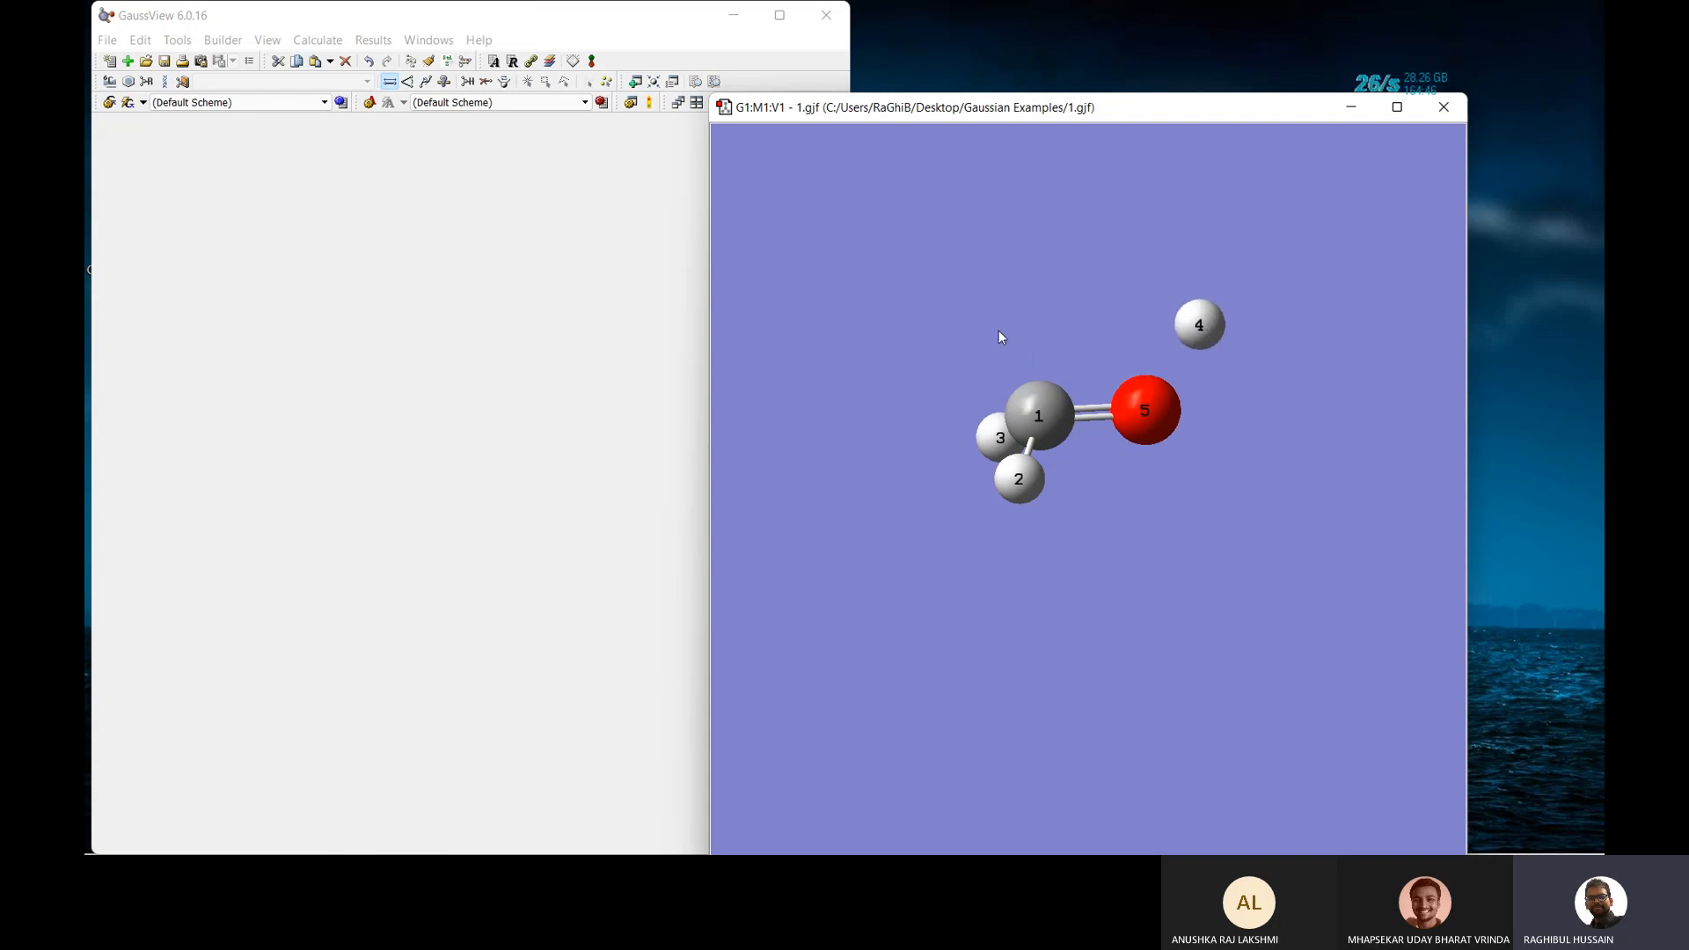
pyautogui.click(1148, 404)
pyautogui.click(1198, 328)
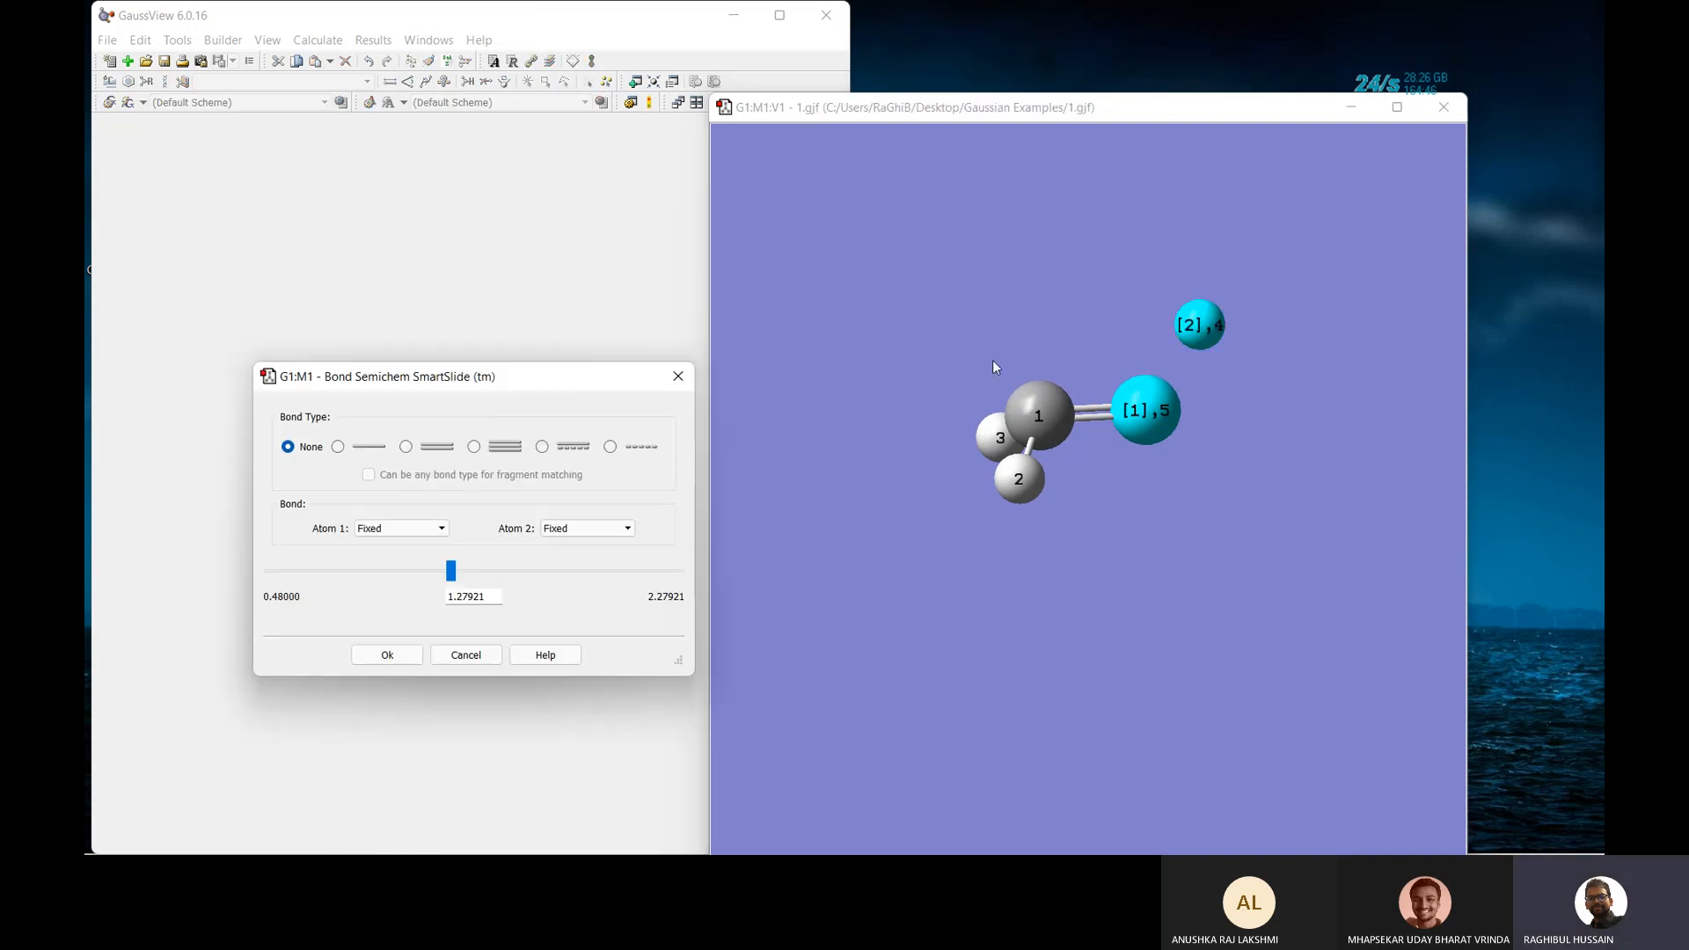
pyautogui.click(339, 447)
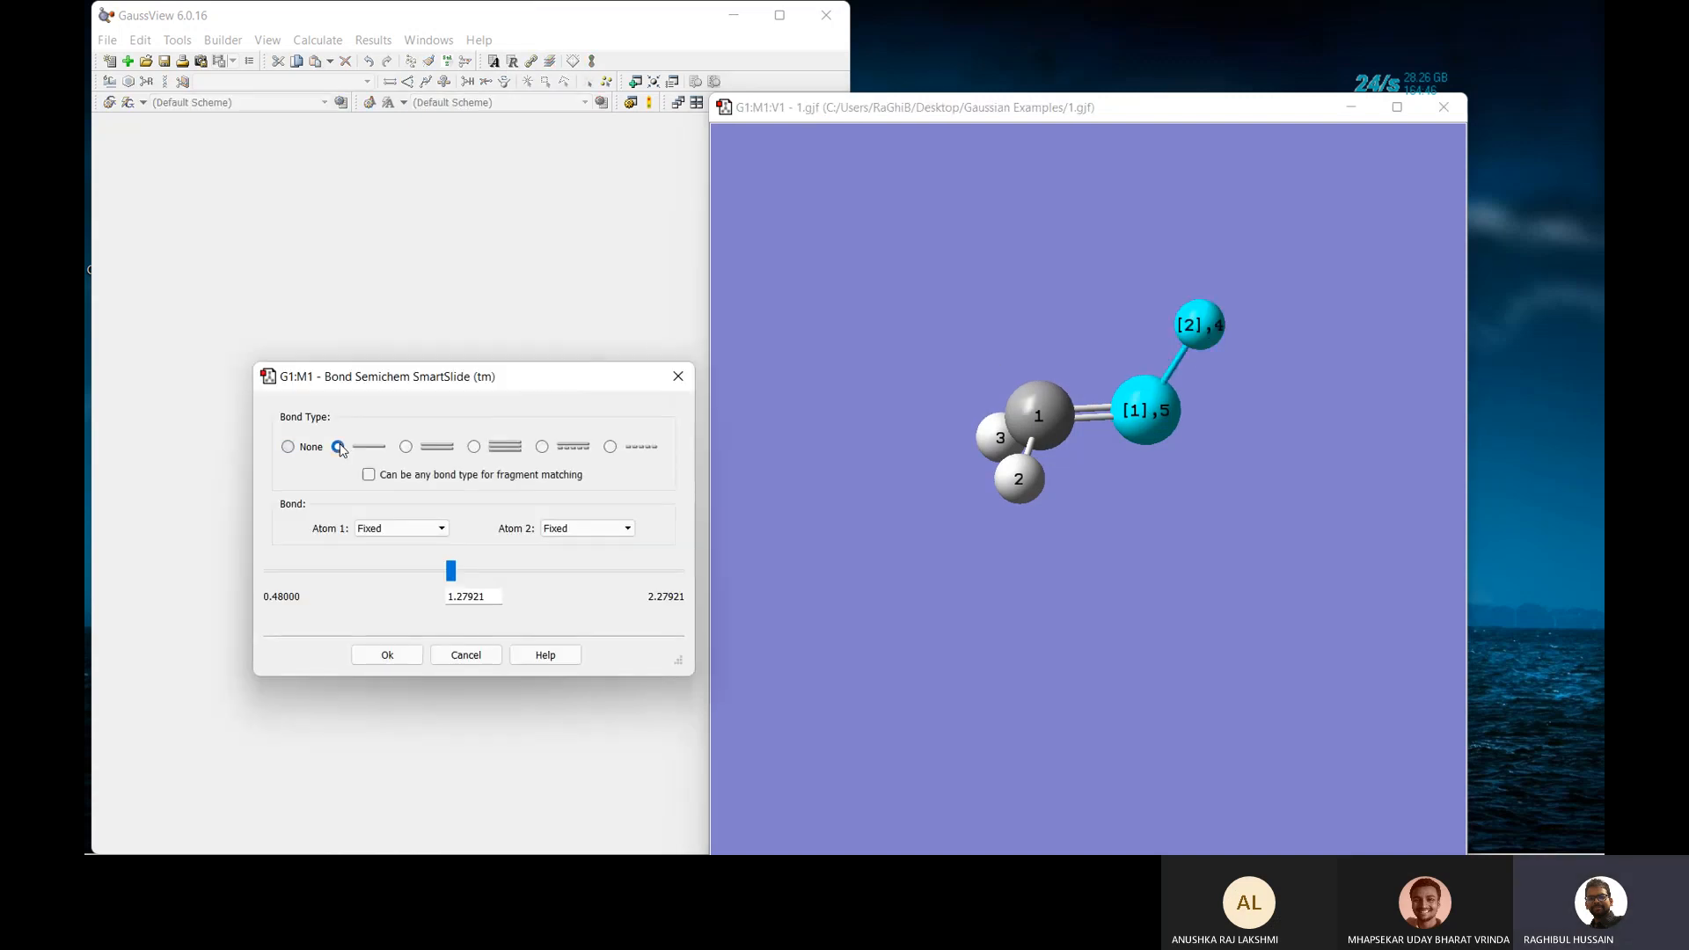
pyautogui.click(390, 656)
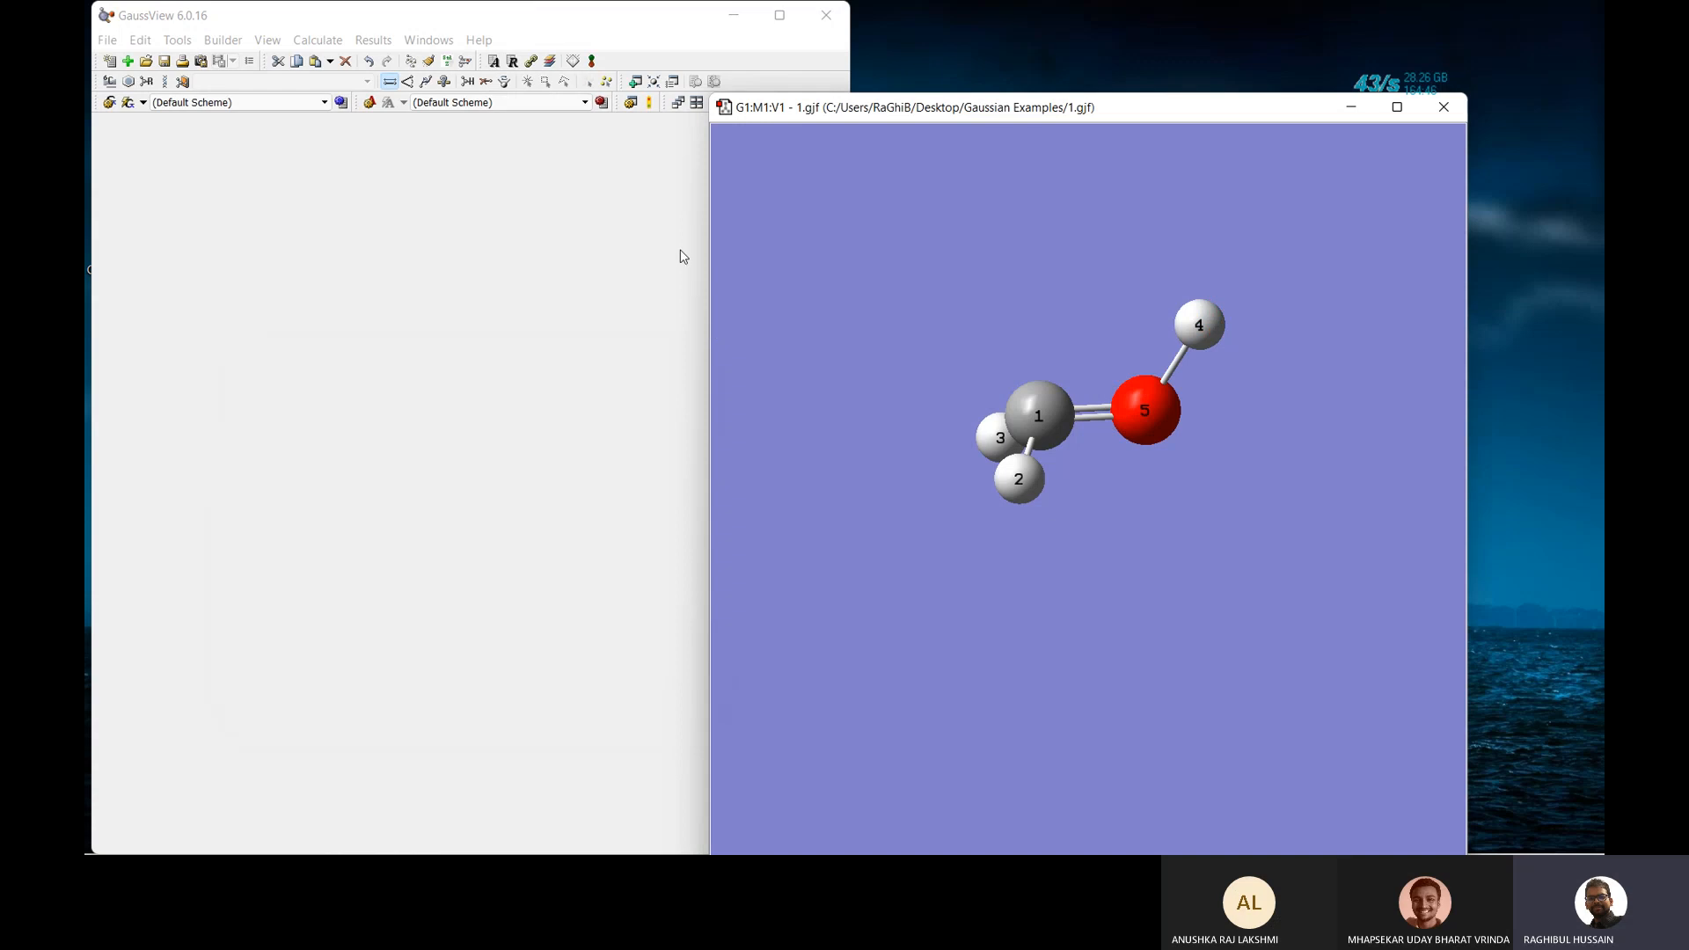
# Clean the rearranged geometry and rotate the molecule to view the new O–H bond.
pyautogui.click(429, 62)
pyautogui.click(1122, 234)
pyautogui.moveTo(1123, 234); pyautogui.dragTo(1142, 308)
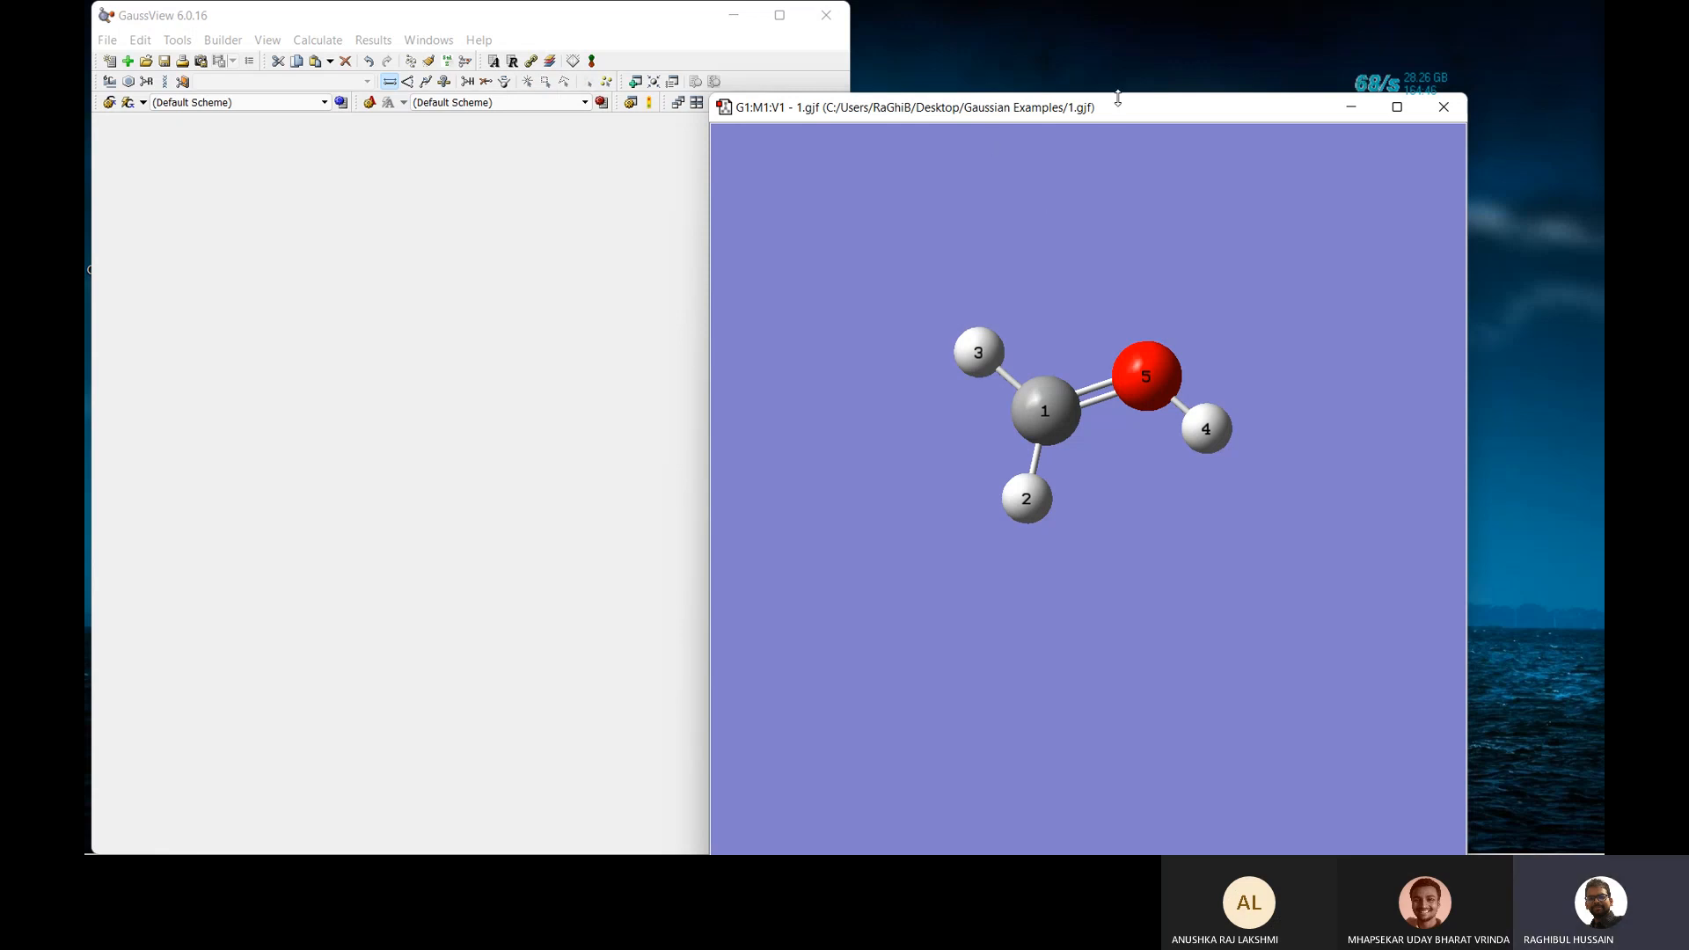
# Save the structure under the new file name 2.gjf.
pyautogui.hotkey('ctrl', 's')
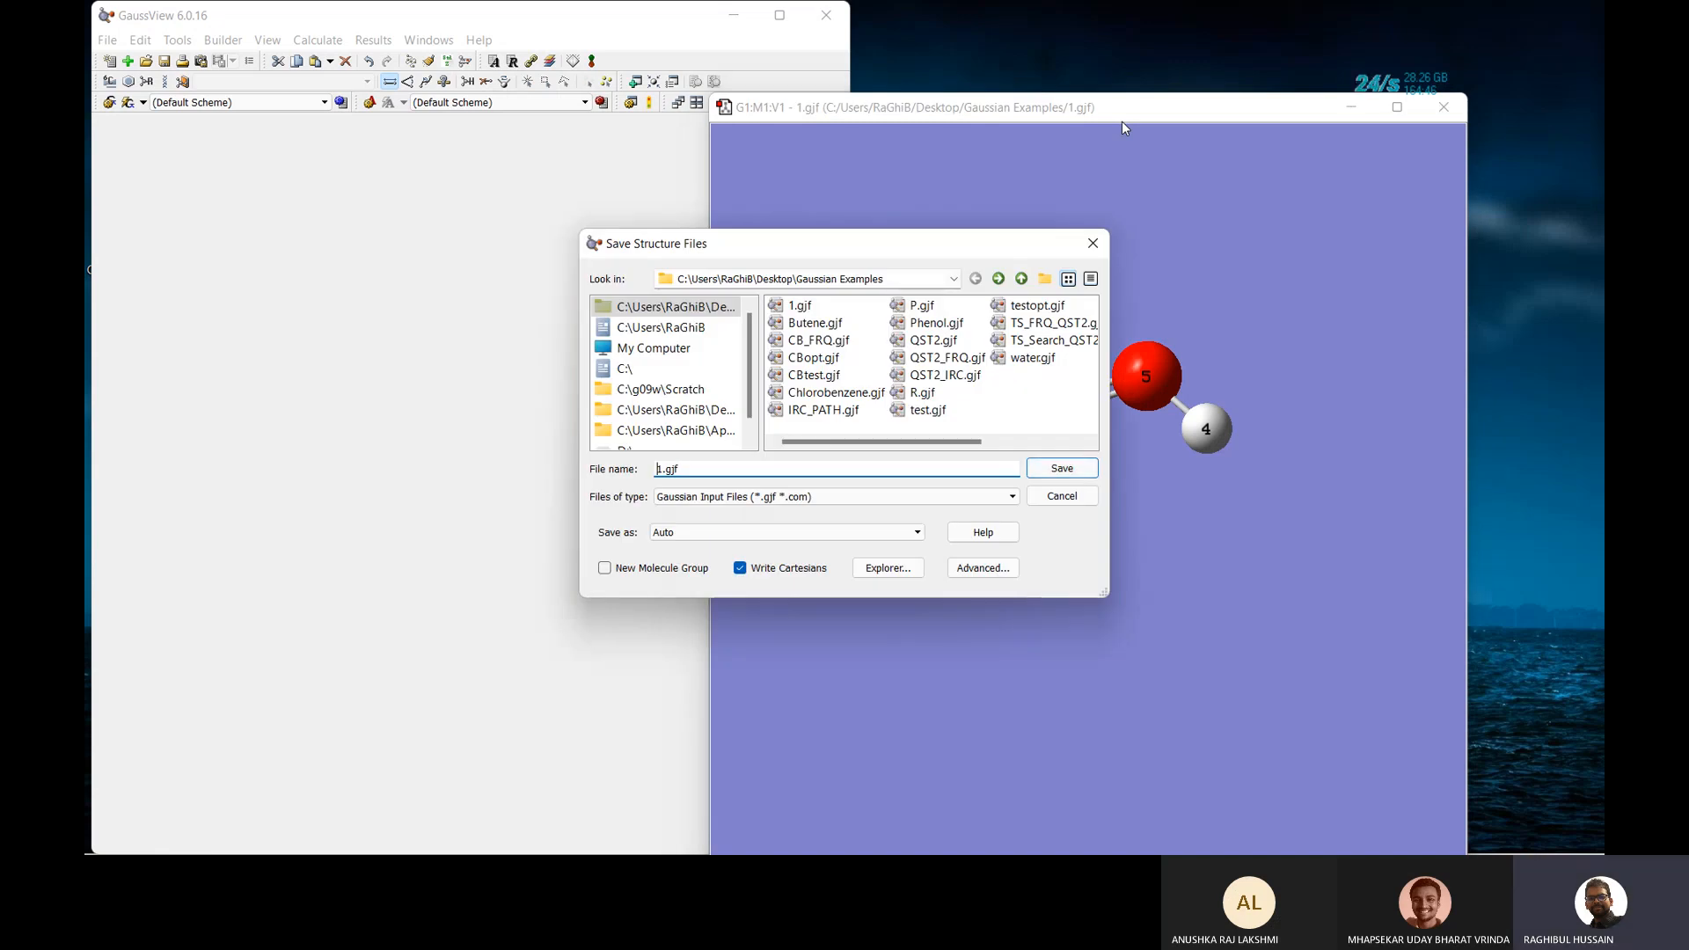
pyautogui.press('BackSpace')
pyautogui.write('2')
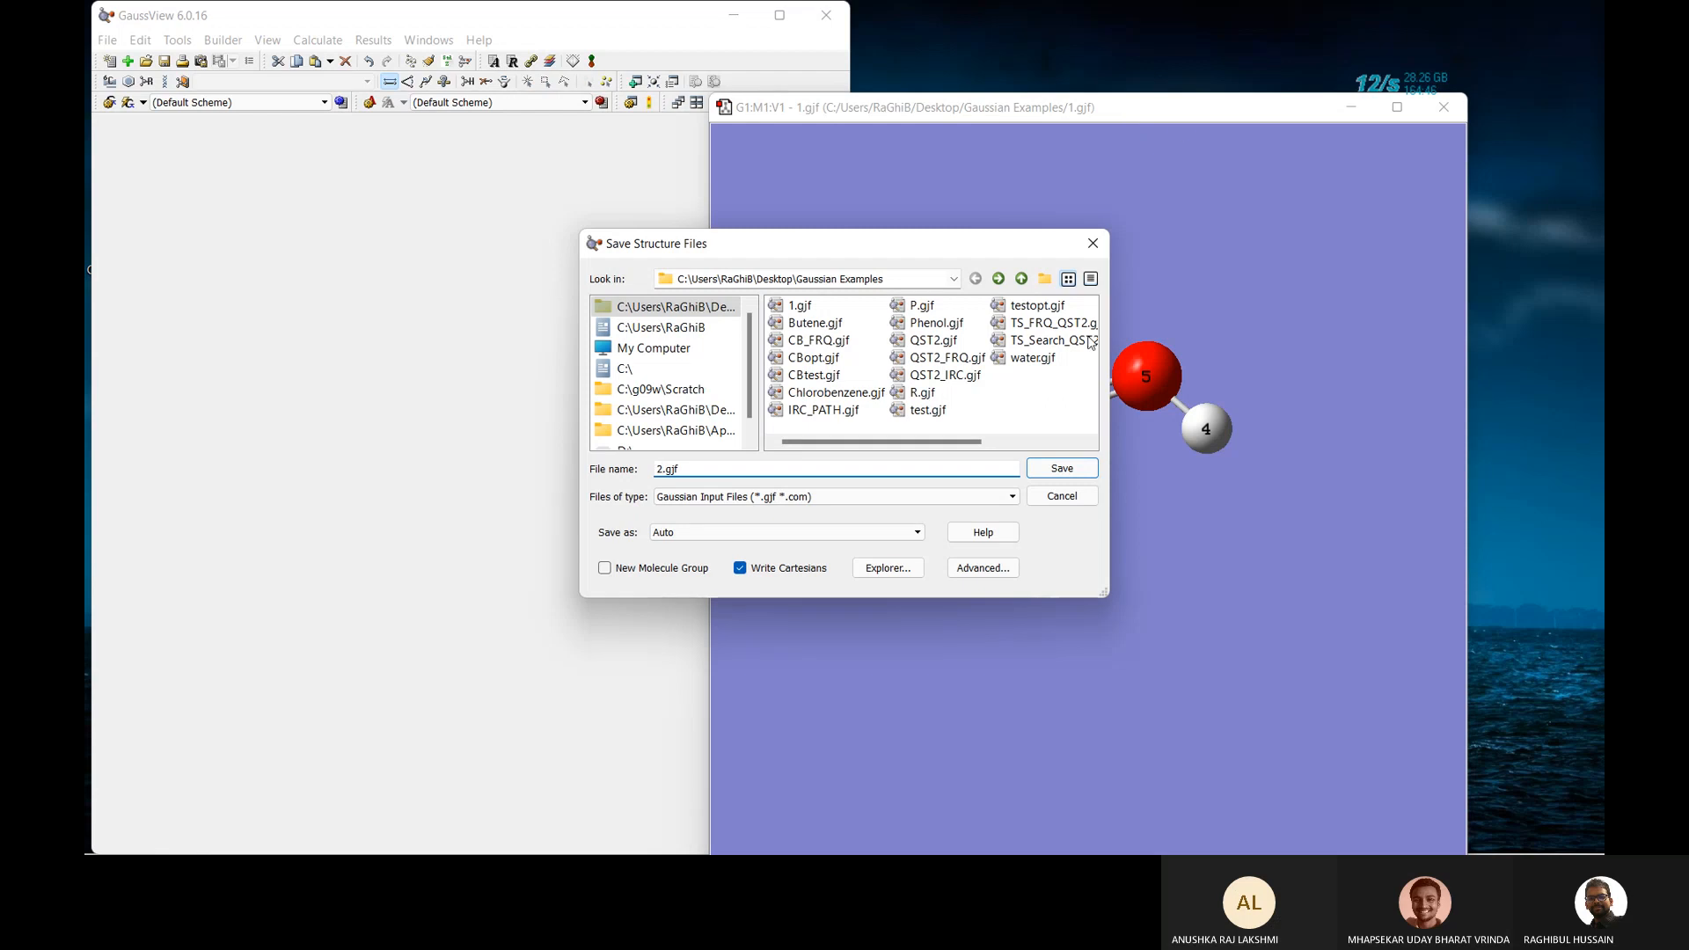
pyautogui.click(1063, 468)
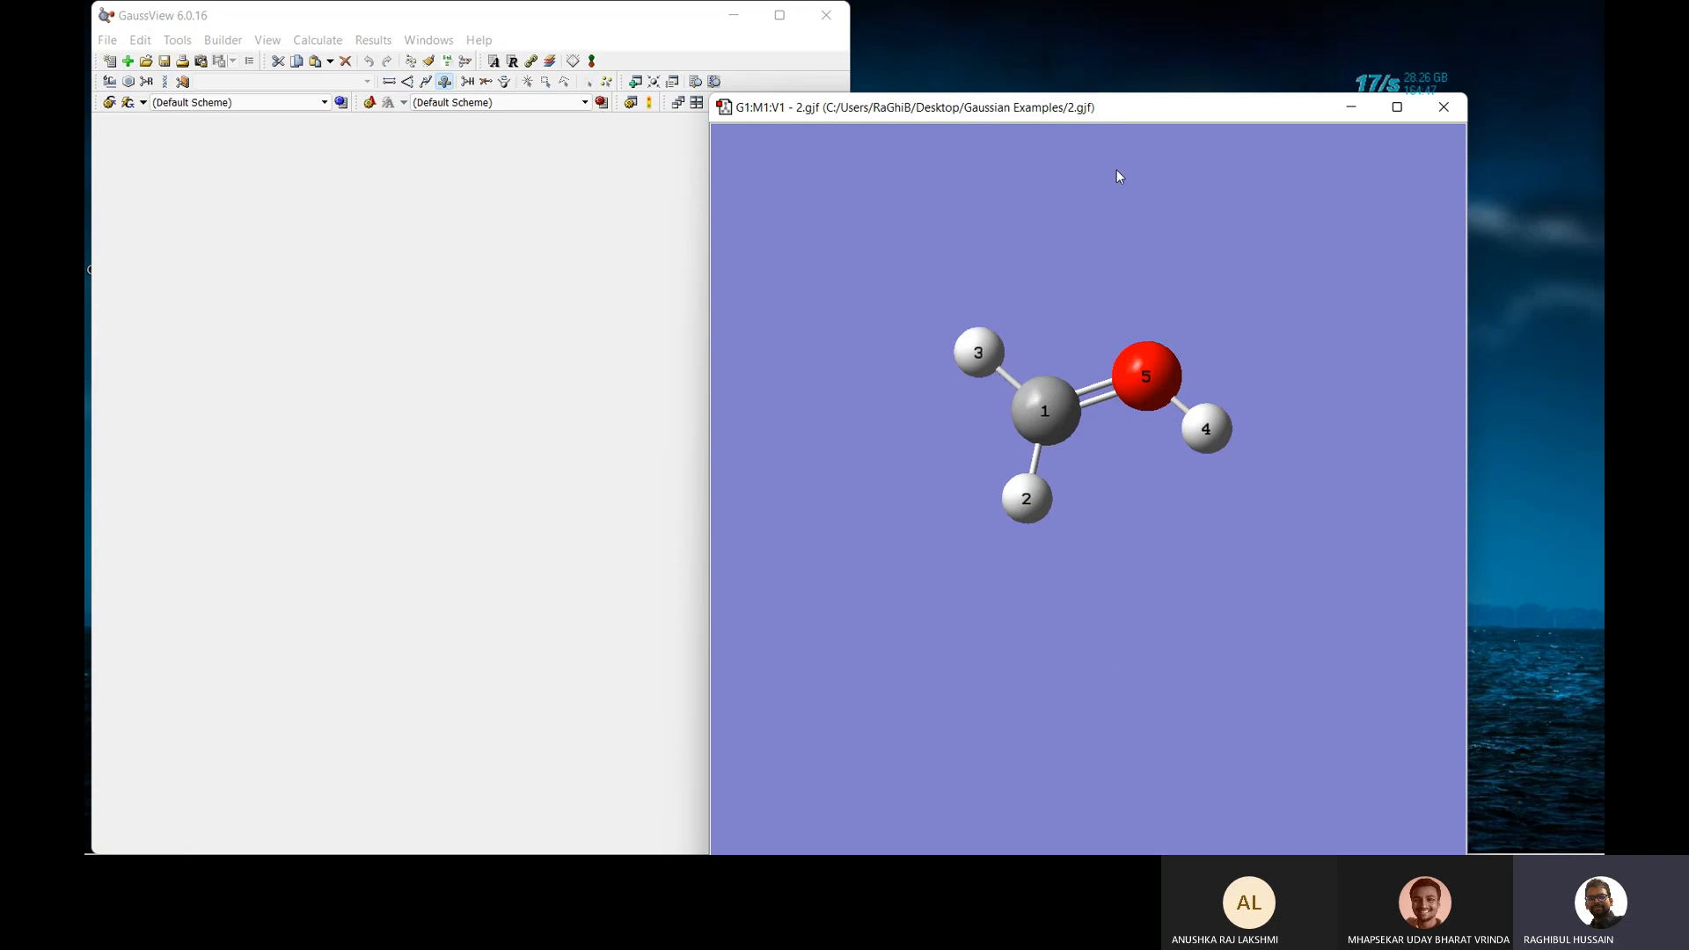
# Close the molecule window and GaussView, then launch File Explorer.
pyautogui.click(1445, 107)
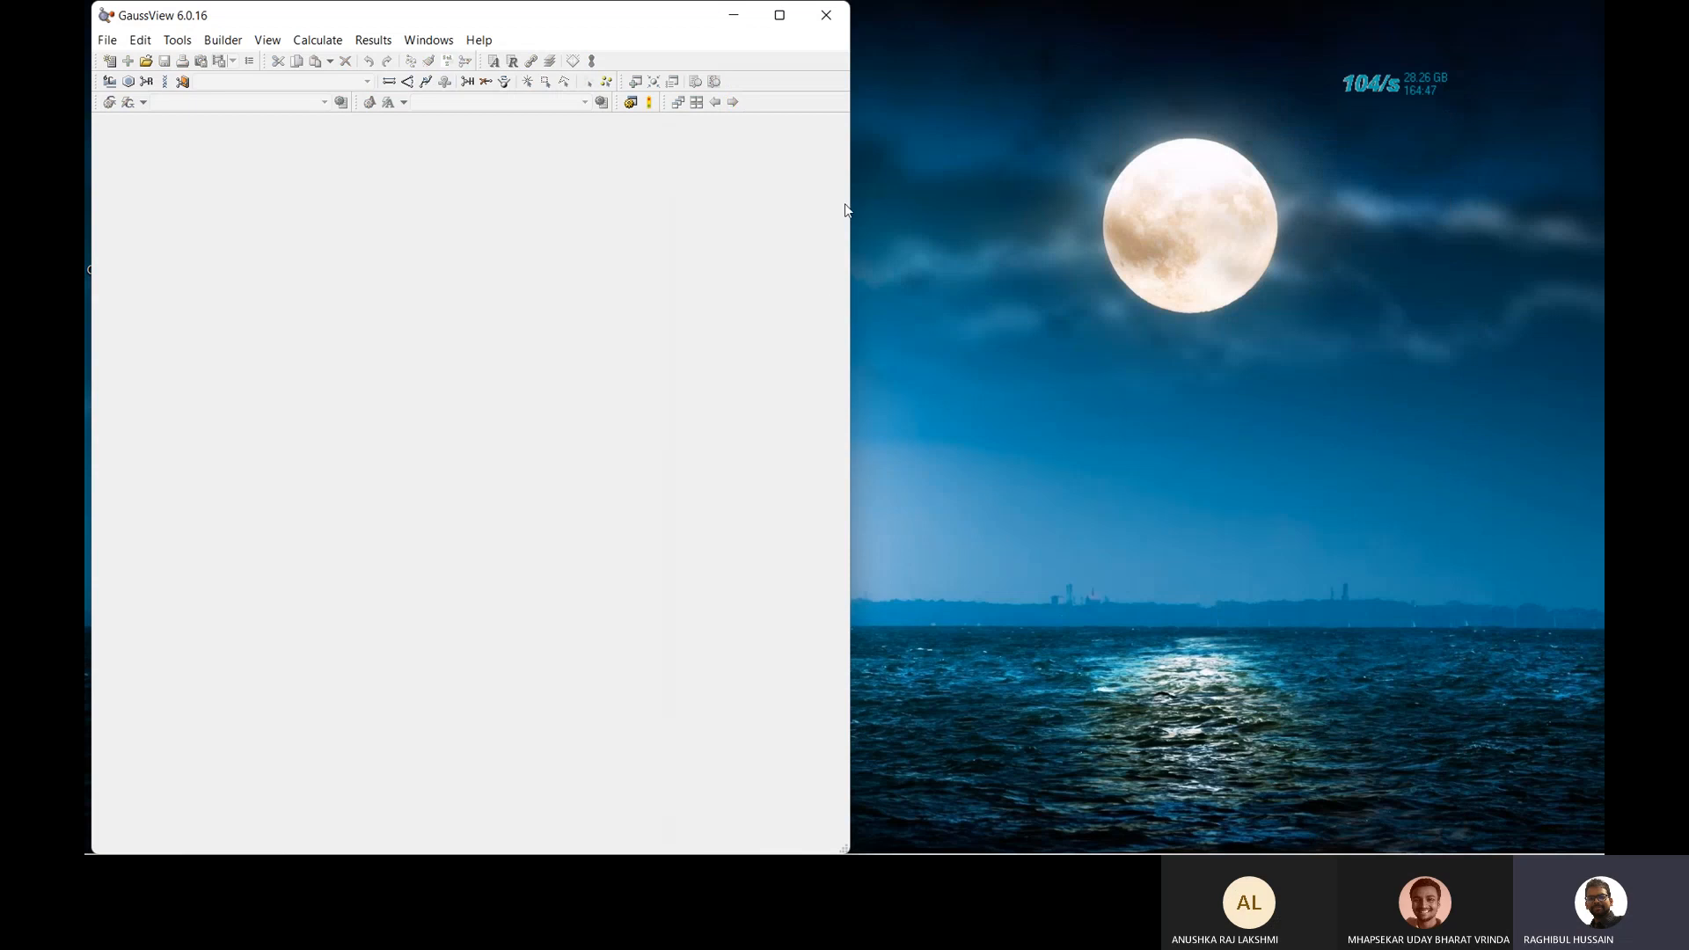
pyautogui.click(826, 16)
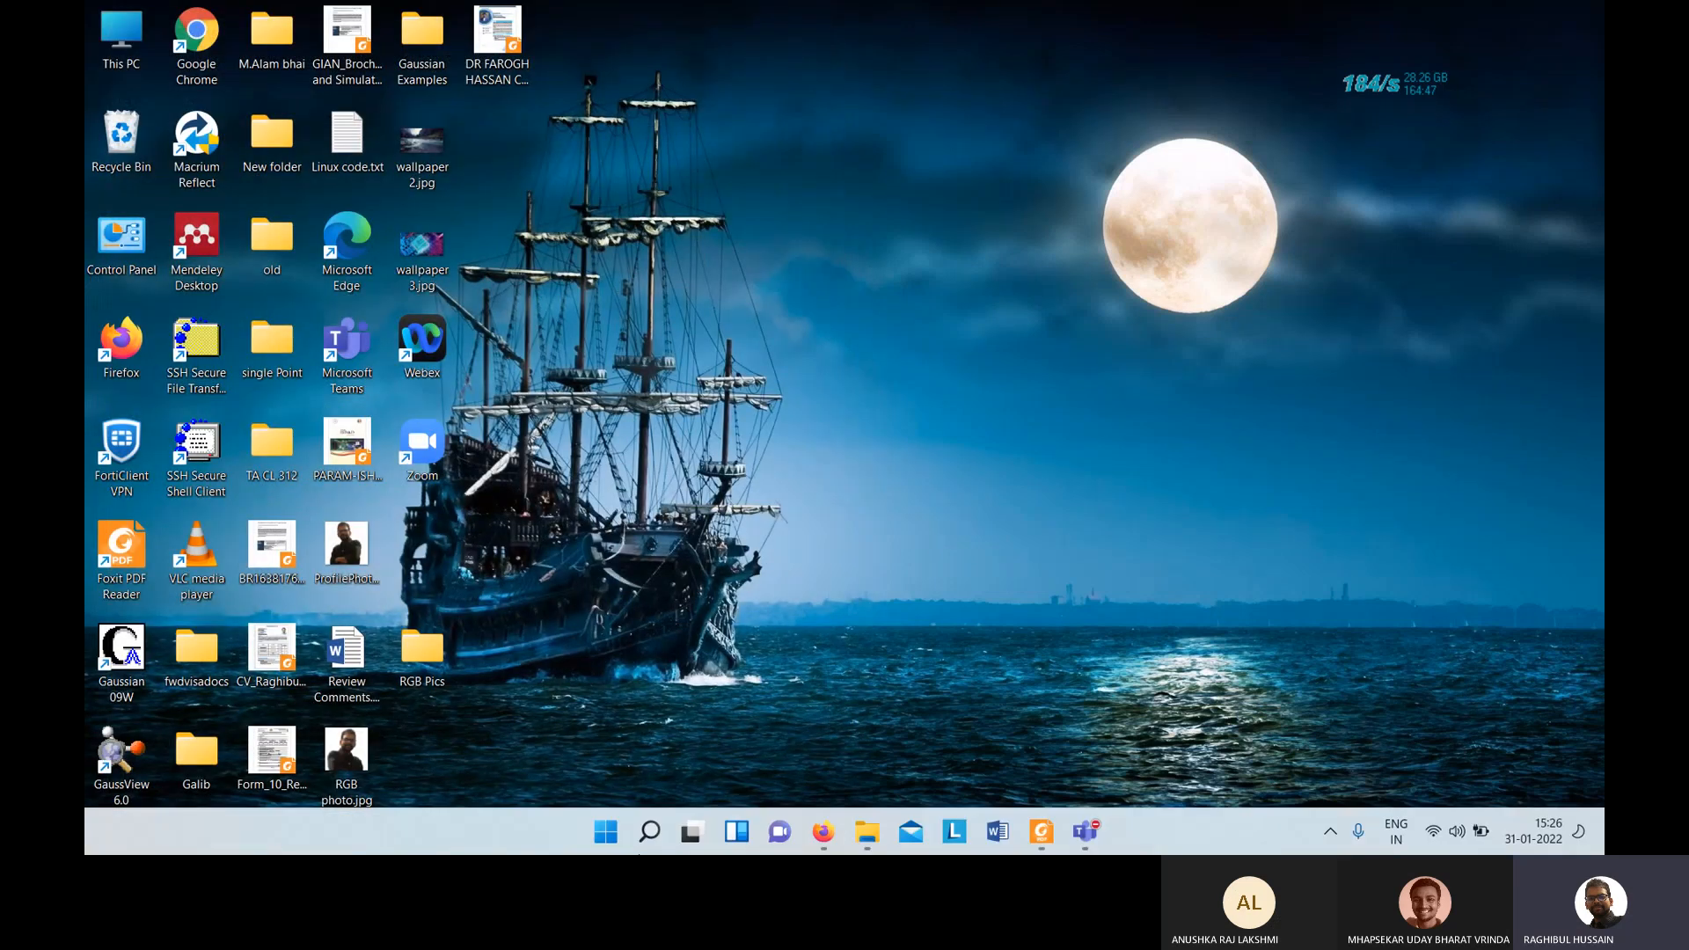
pyautogui.click(868, 830)
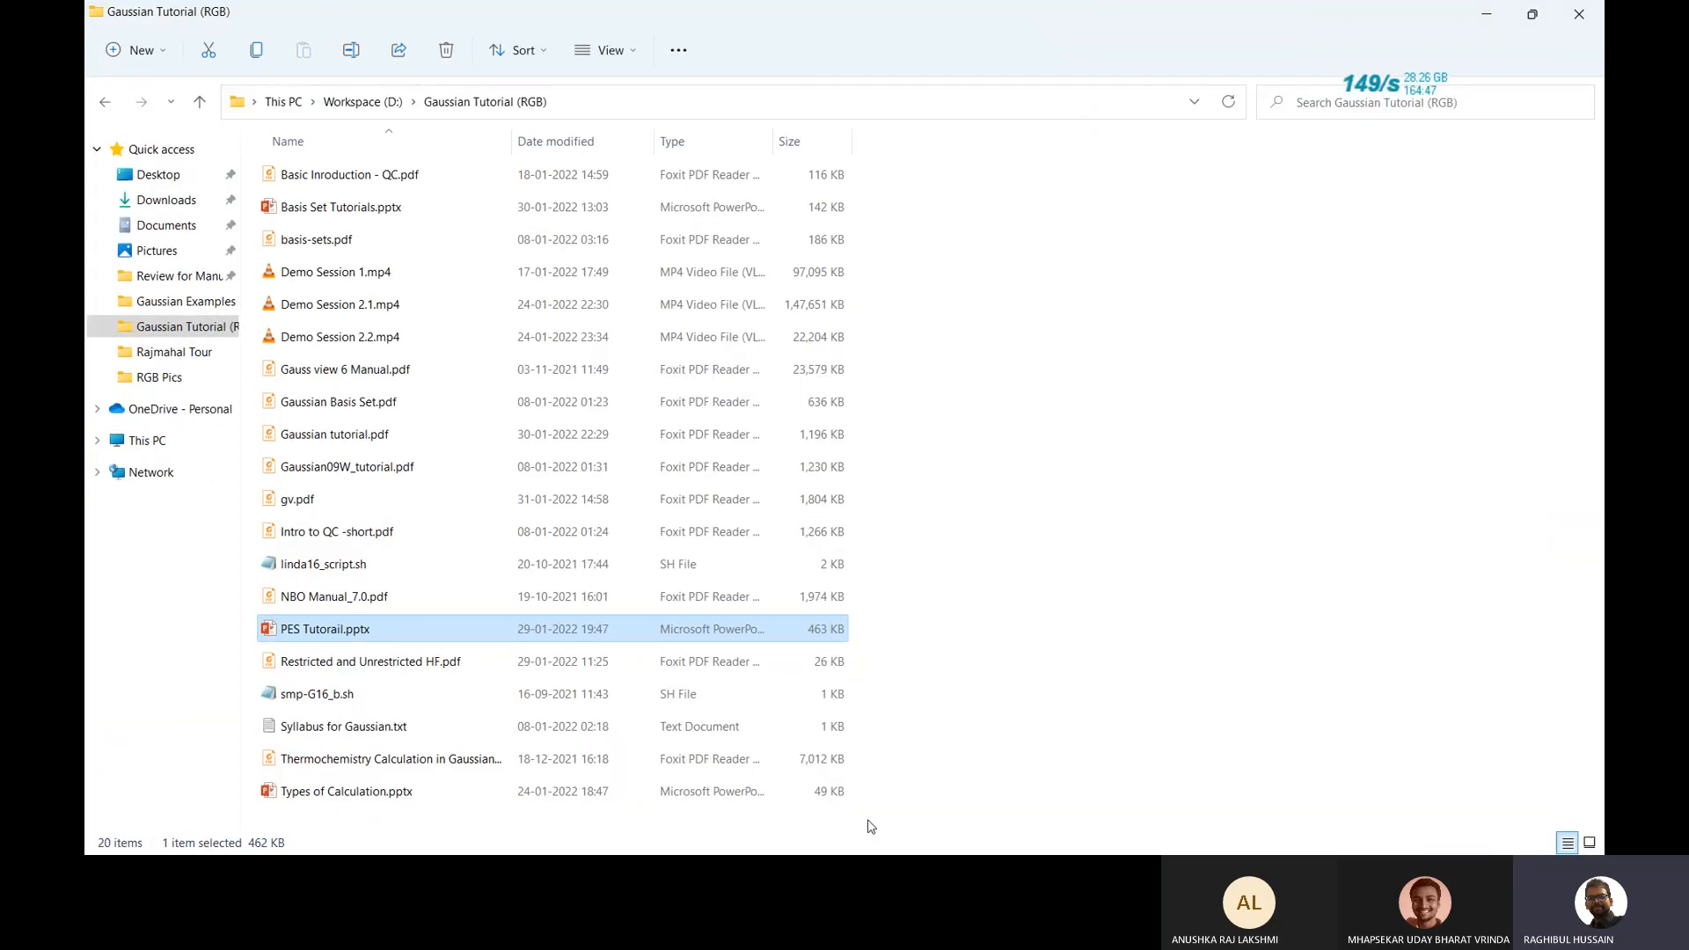
# From the Gaussian Examples folder, open 1.gjf and then 2.gjf in GaussView.
pyautogui.click(189, 308)
pyautogui.doubleClick(315, 212)
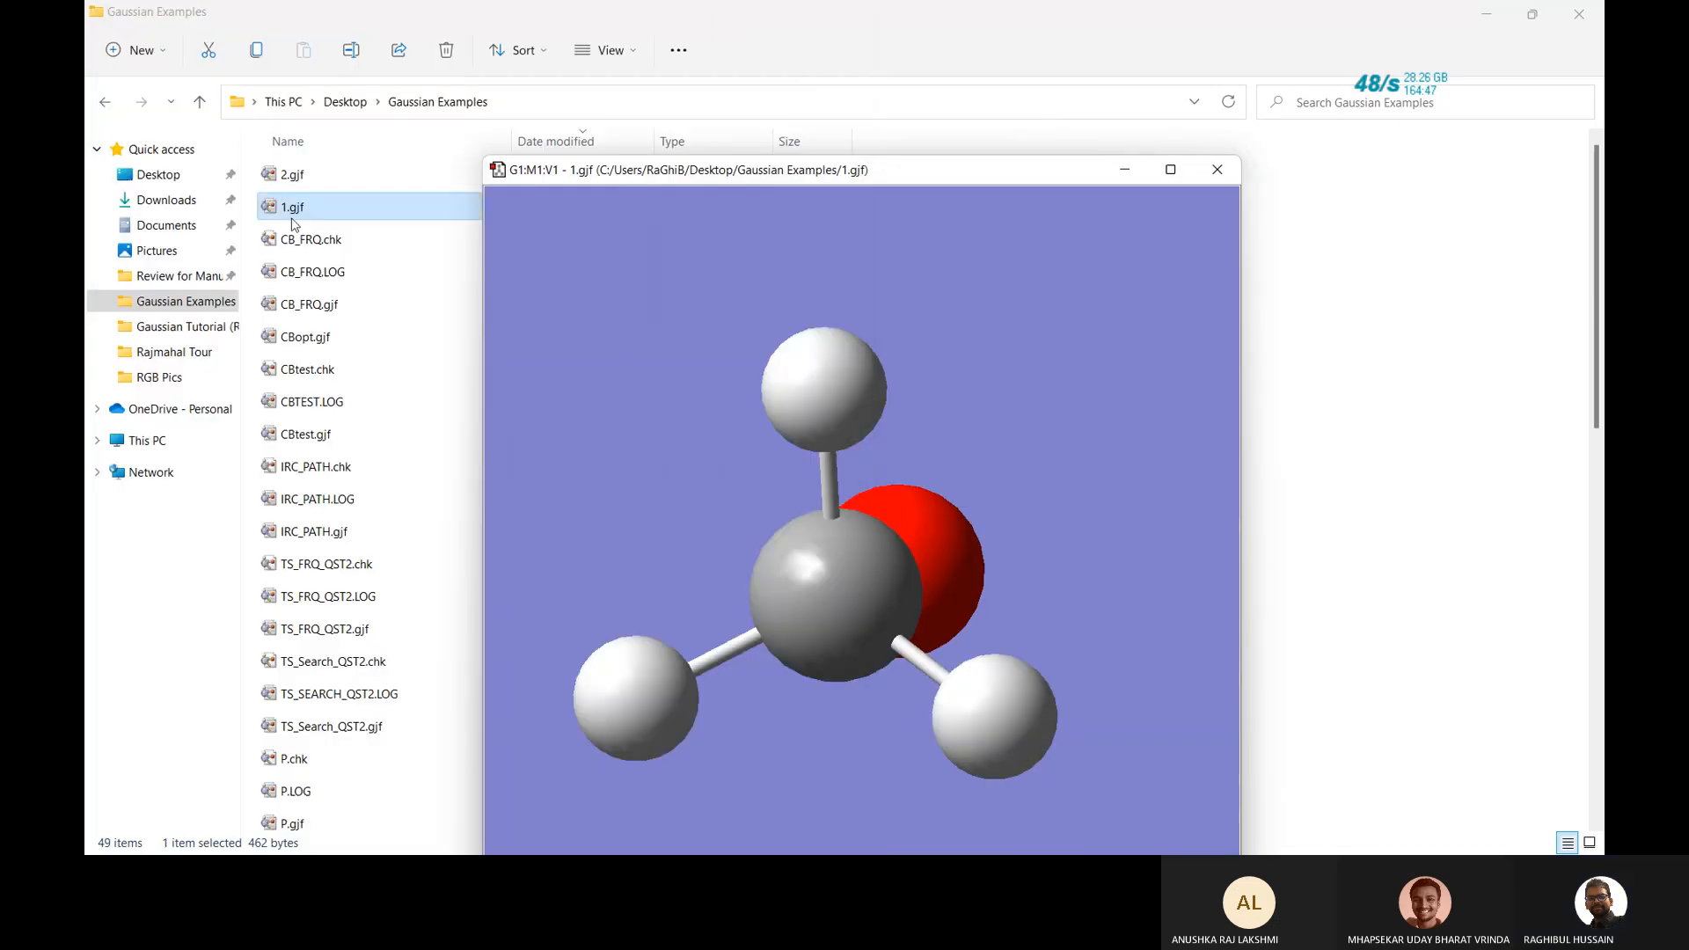
pyautogui.click(298, 176)
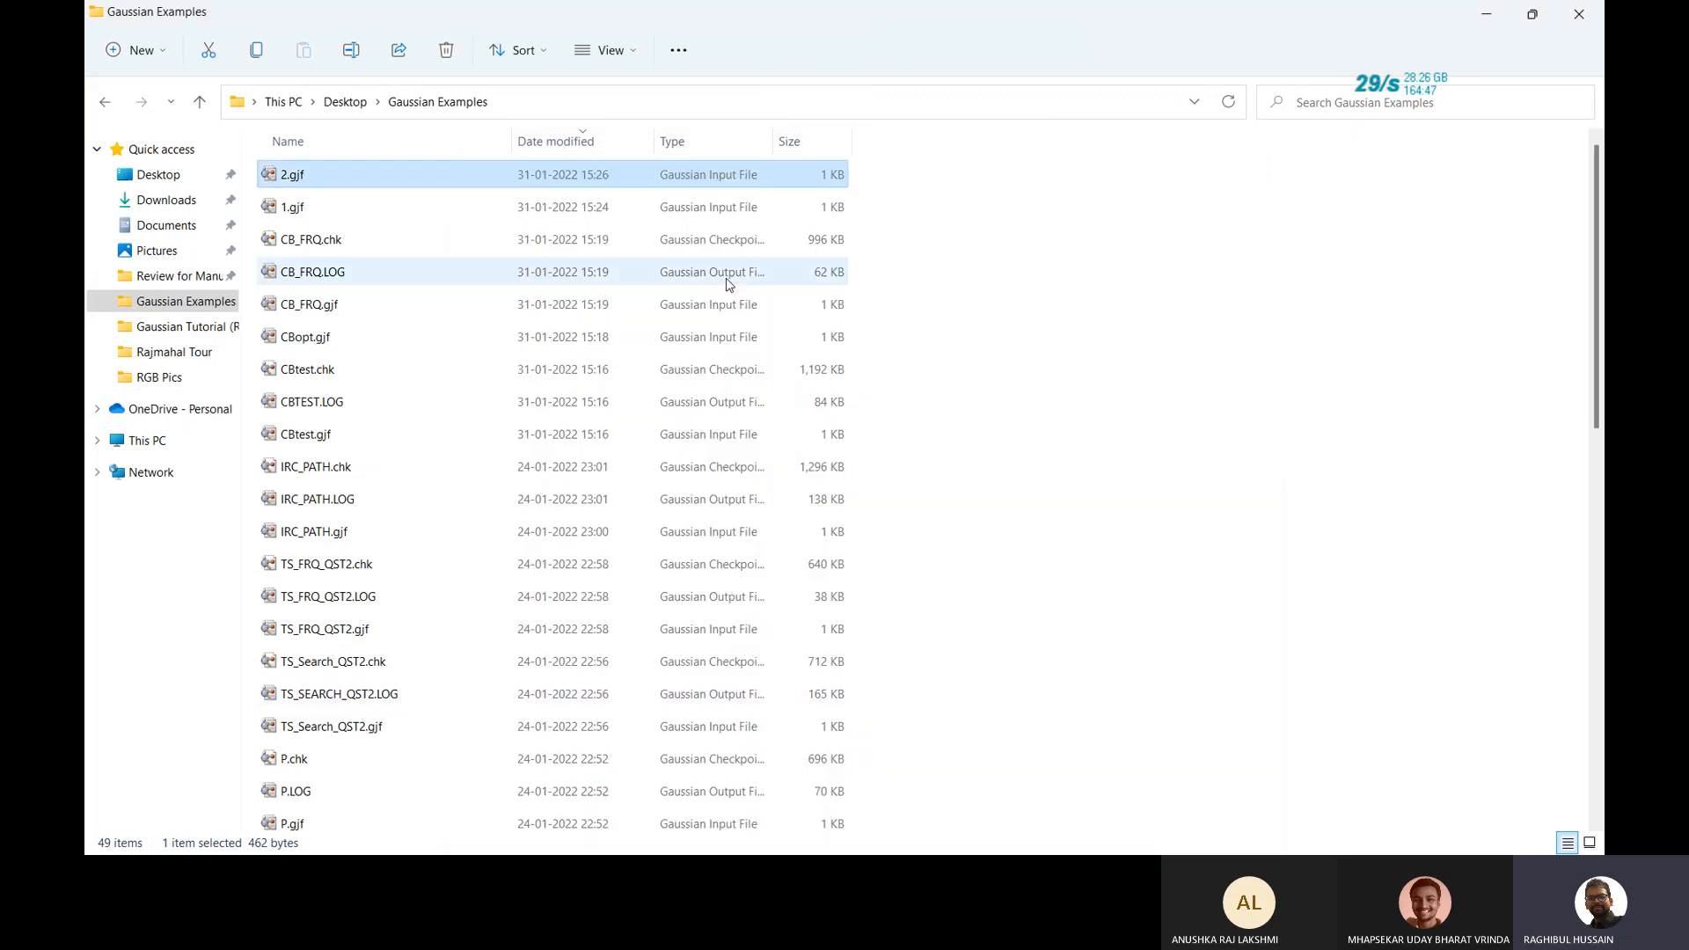
pyautogui.doubleClick(557, 174)
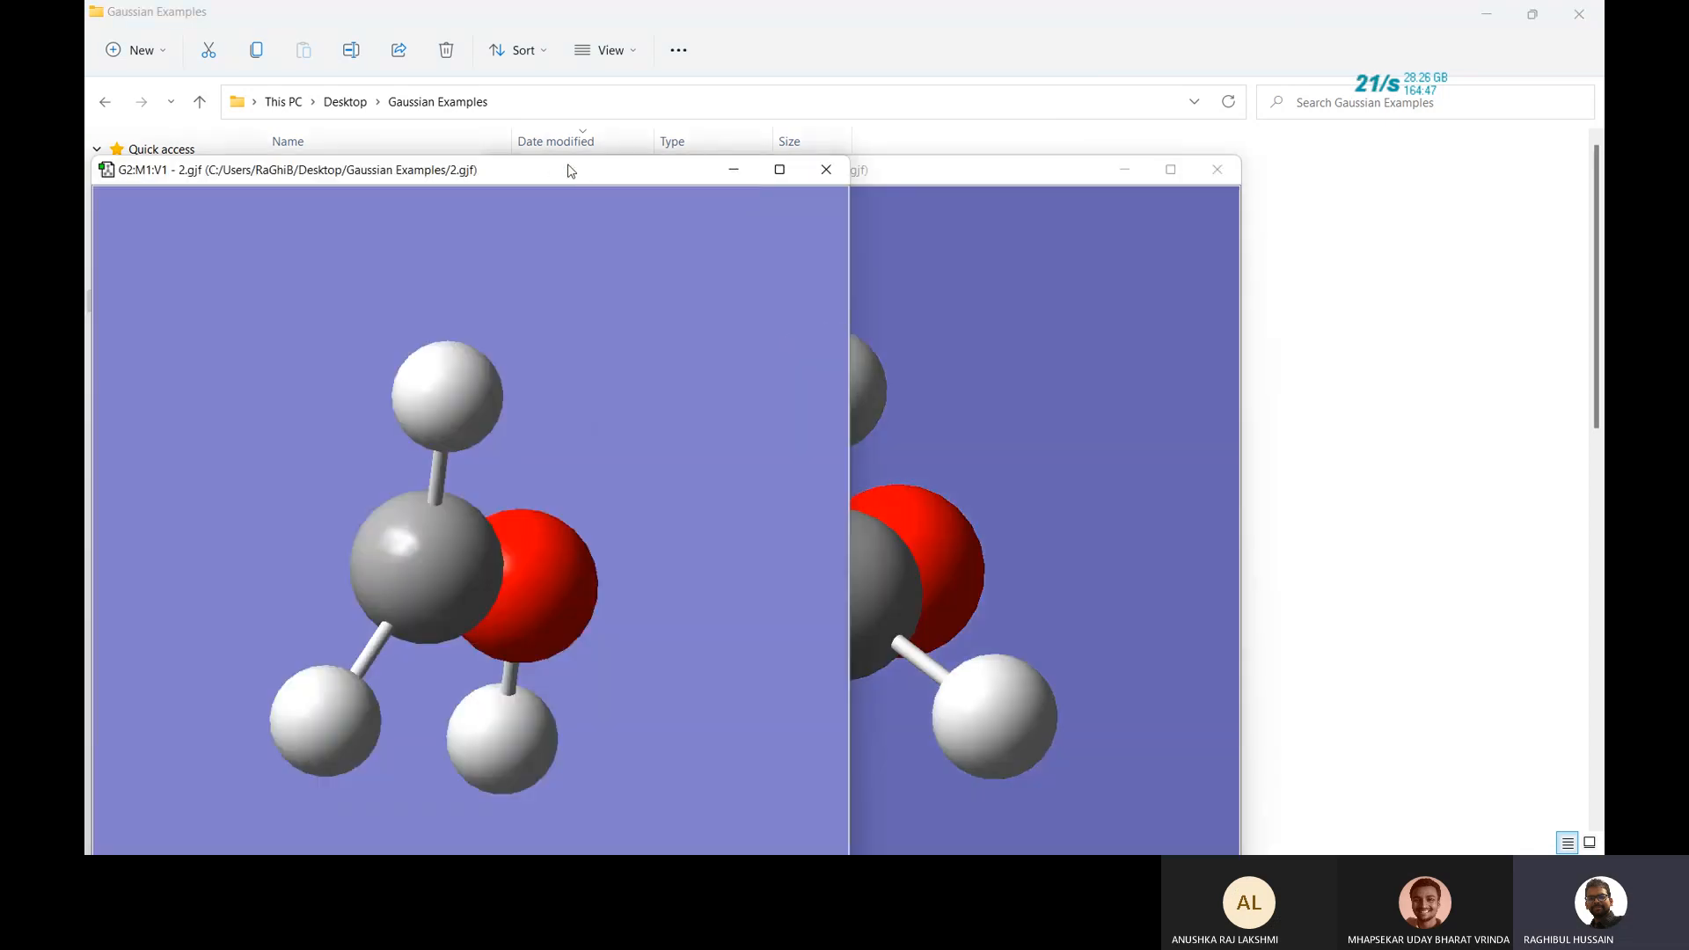
# Close the 2.gjf window and paste its structure into 1.gjf as a second structure.
pyautogui.click(837, 180)
pyautogui.hotkey('ctrl', 'v')
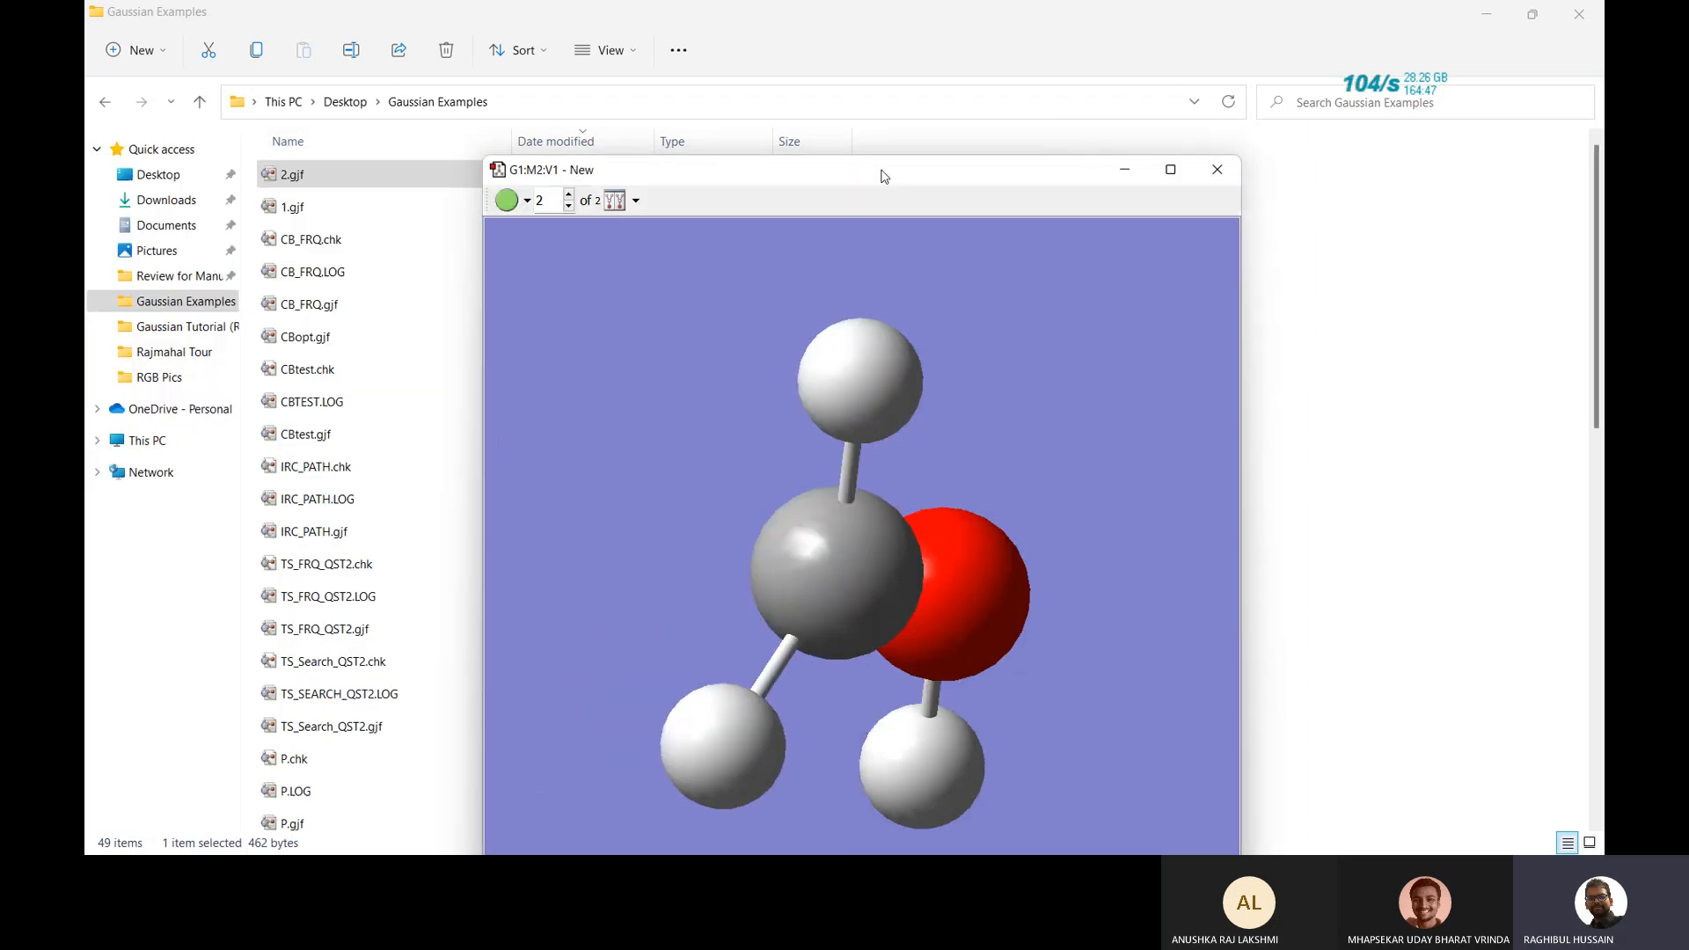
pyautogui.moveTo(814, 438); pyautogui.dragTo(852, 420)
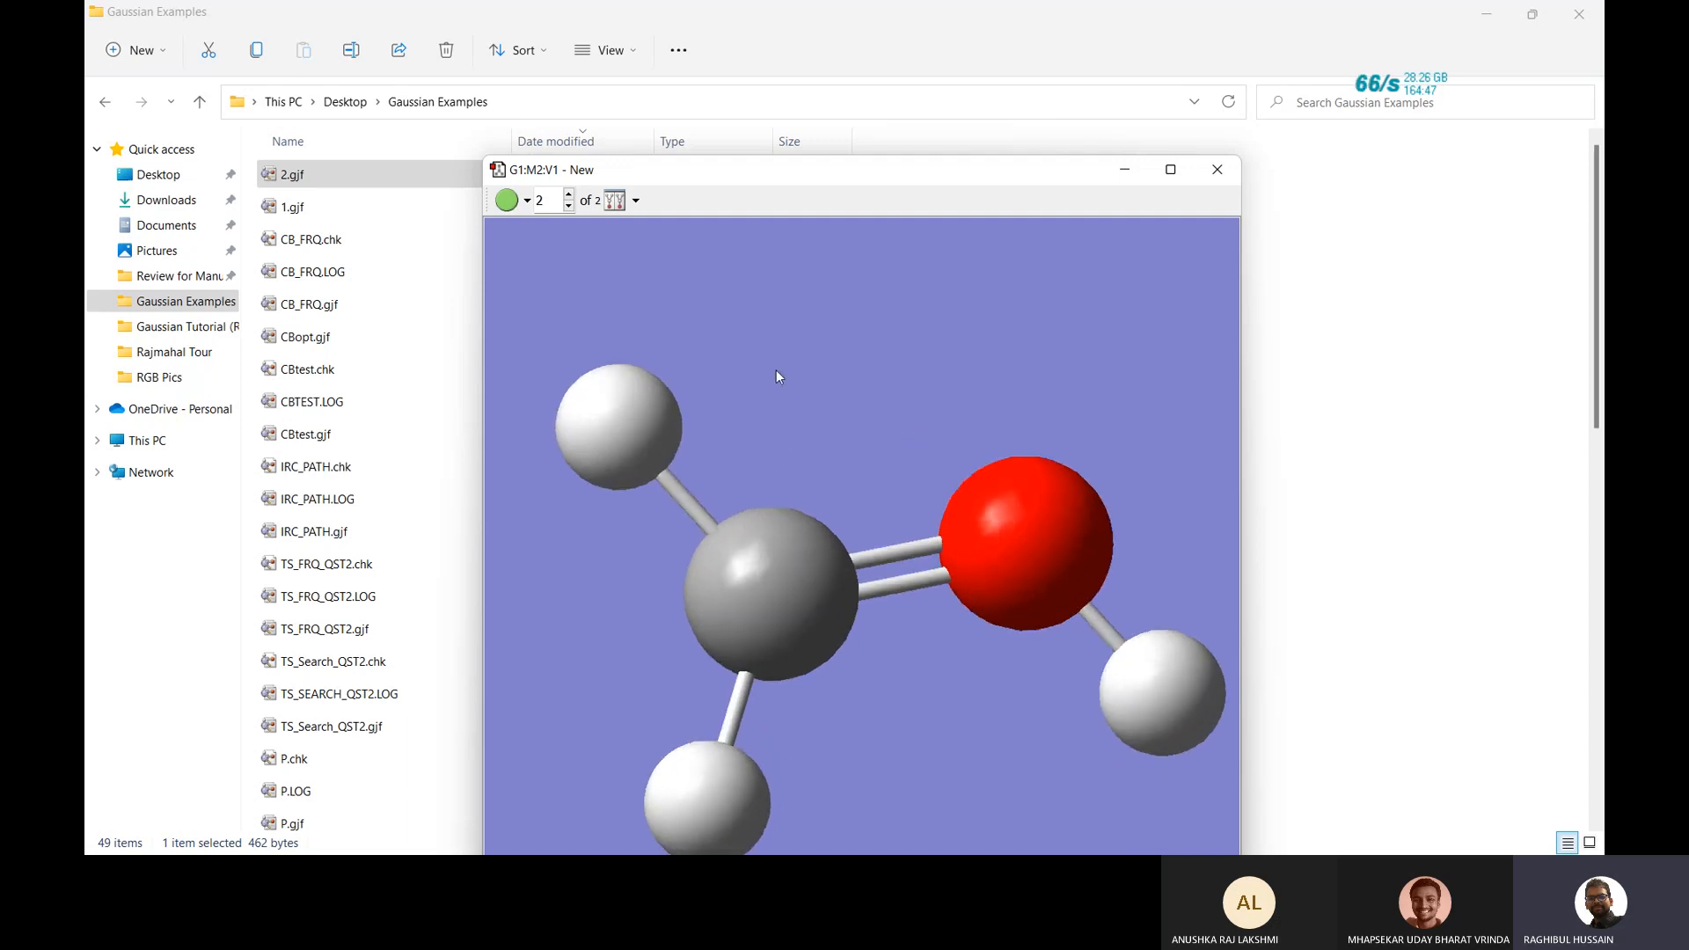
# Inspect structure 1, move the window up and right, and open Gaussian Calculation Setup.
pyautogui.click(569, 204)
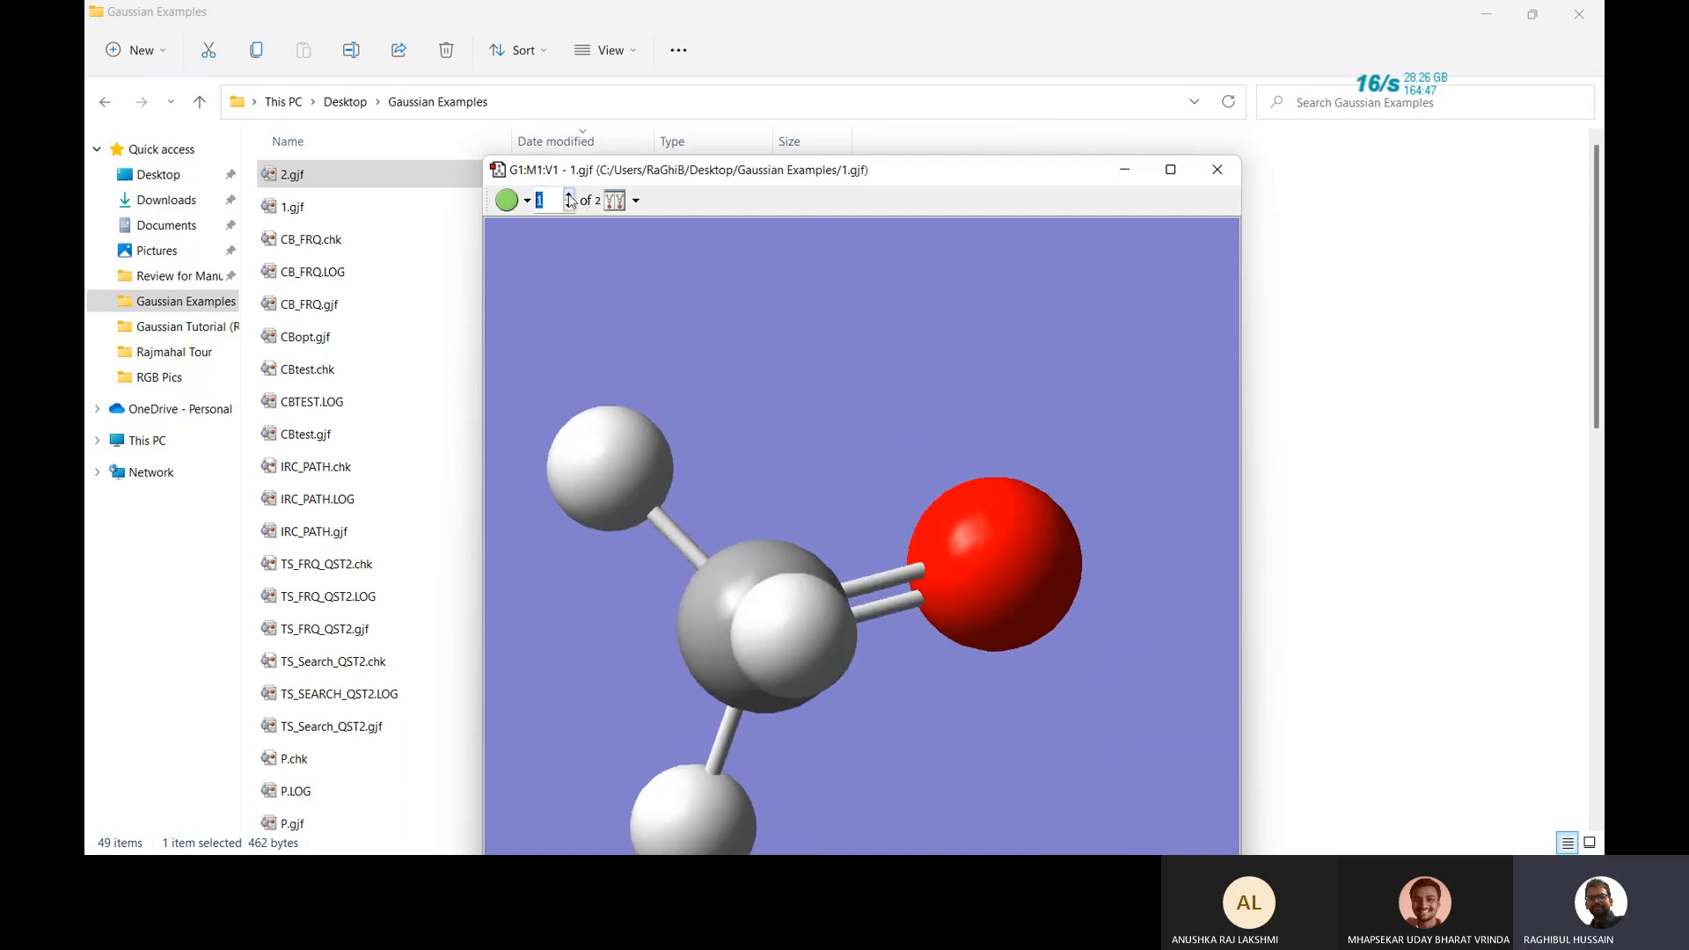
pyautogui.moveTo(766, 374); pyautogui.dragTo(863, 257)
pyautogui.moveTo(848, 187); pyautogui.dragTo(912, 52)
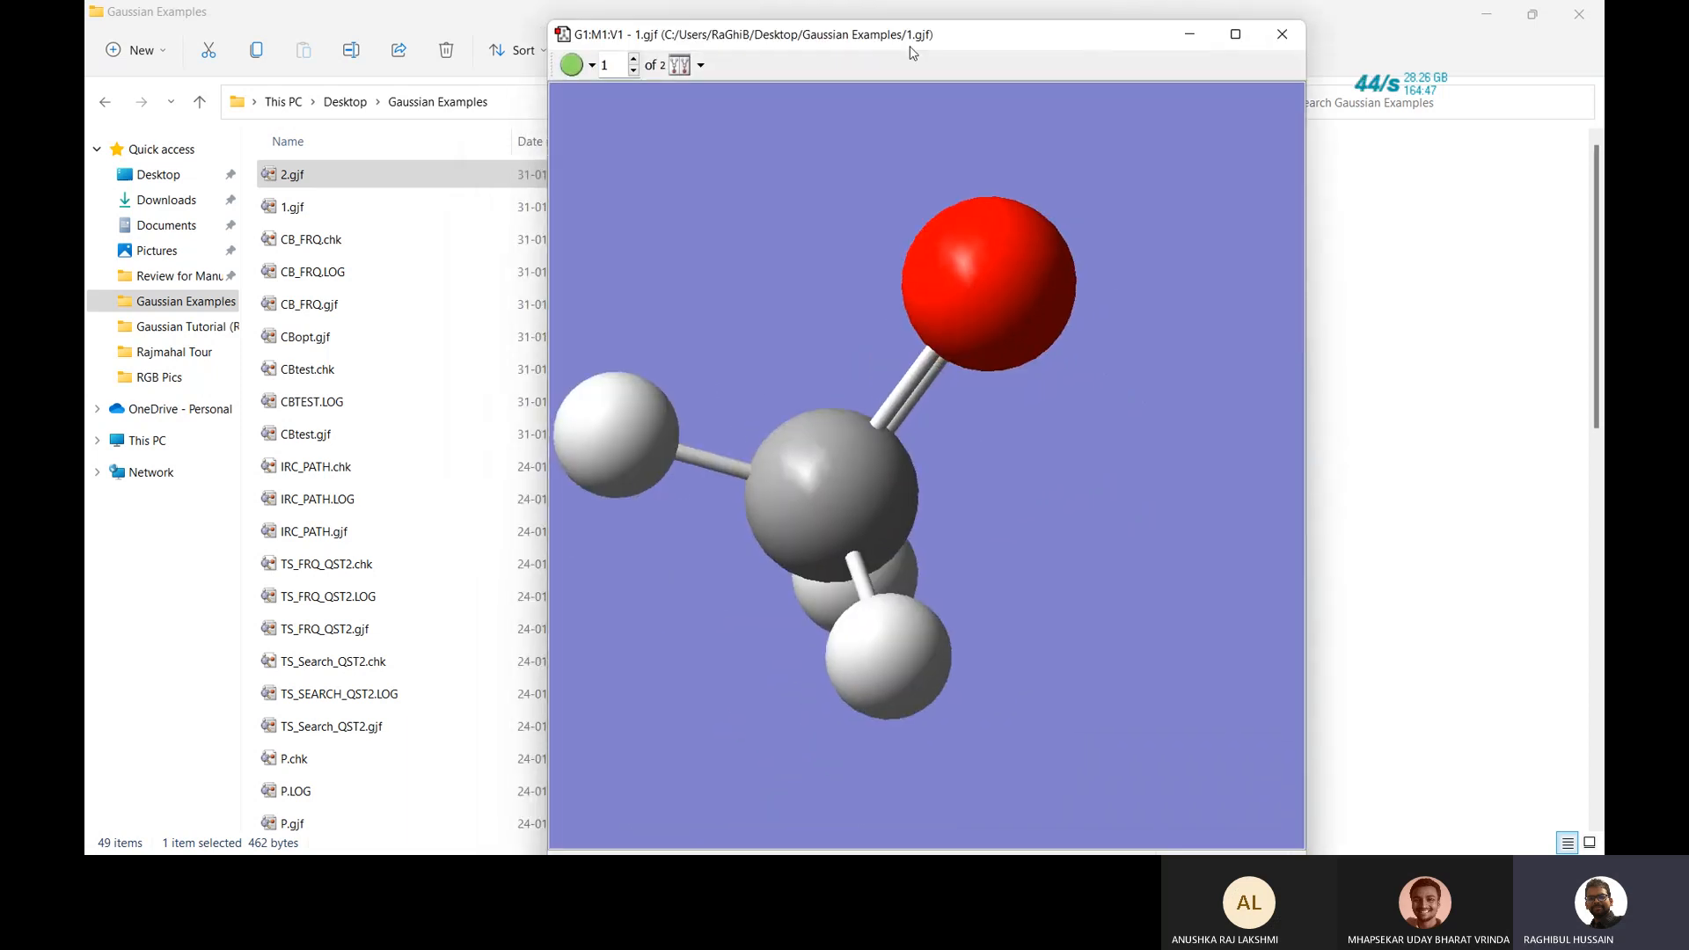
pyautogui.hotkey('ctrl', 'g')
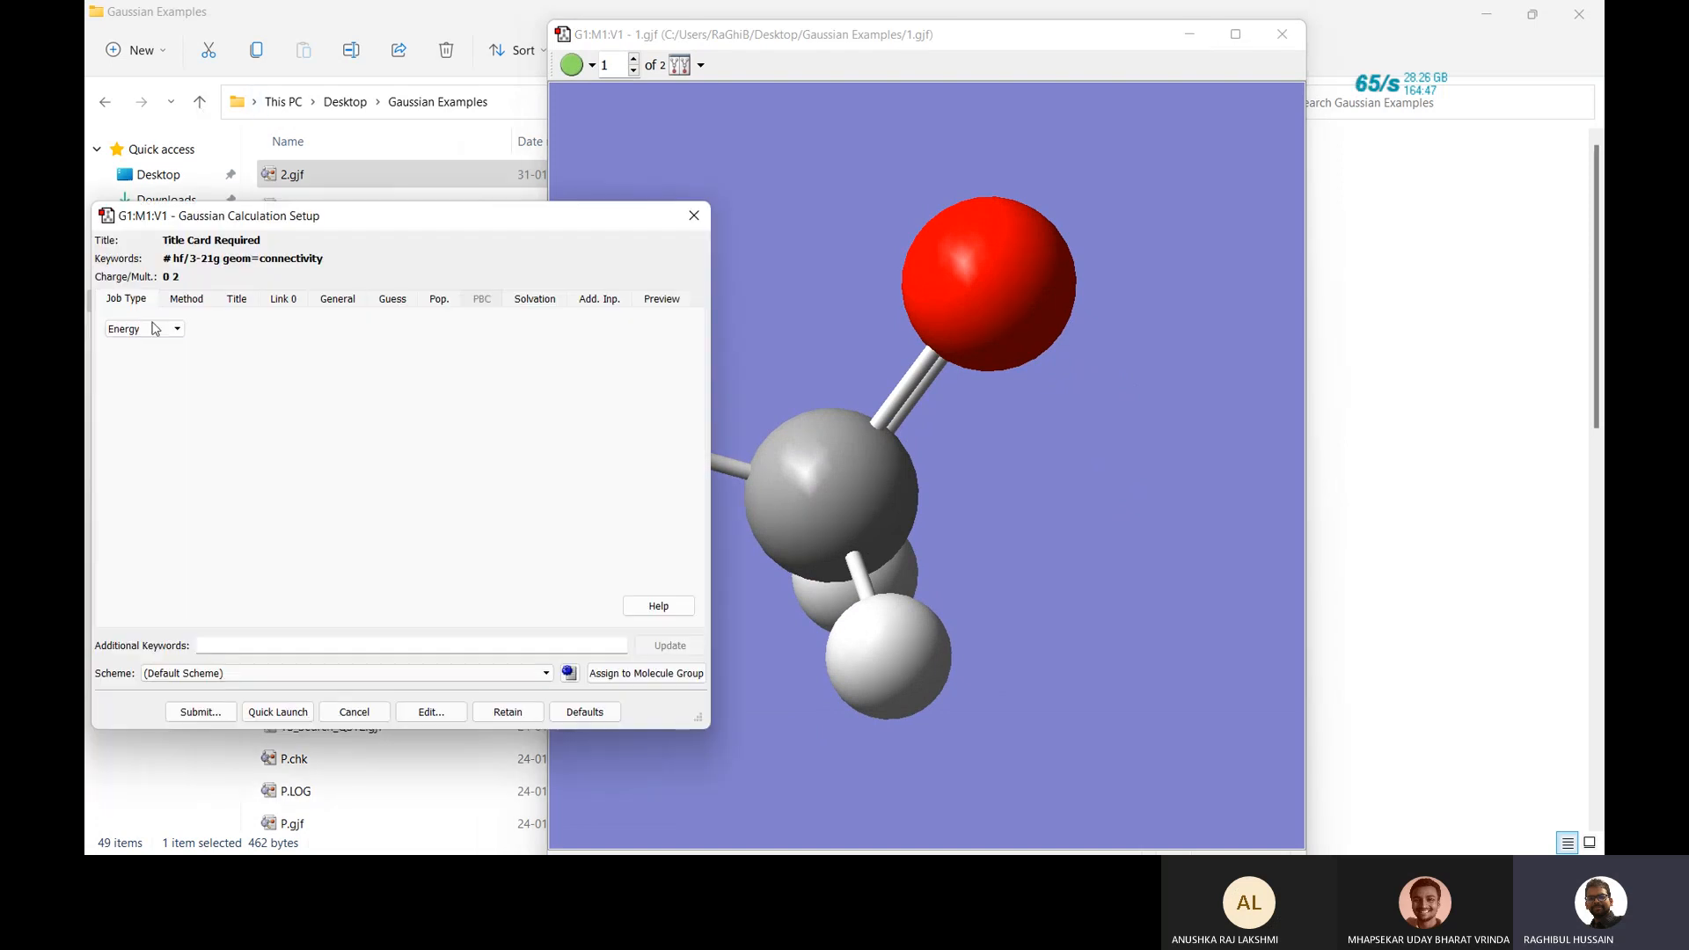
# Set the job type to Opt+Freq, optimizing to a TS (QST2) transition state.
pyautogui.click(155, 329)
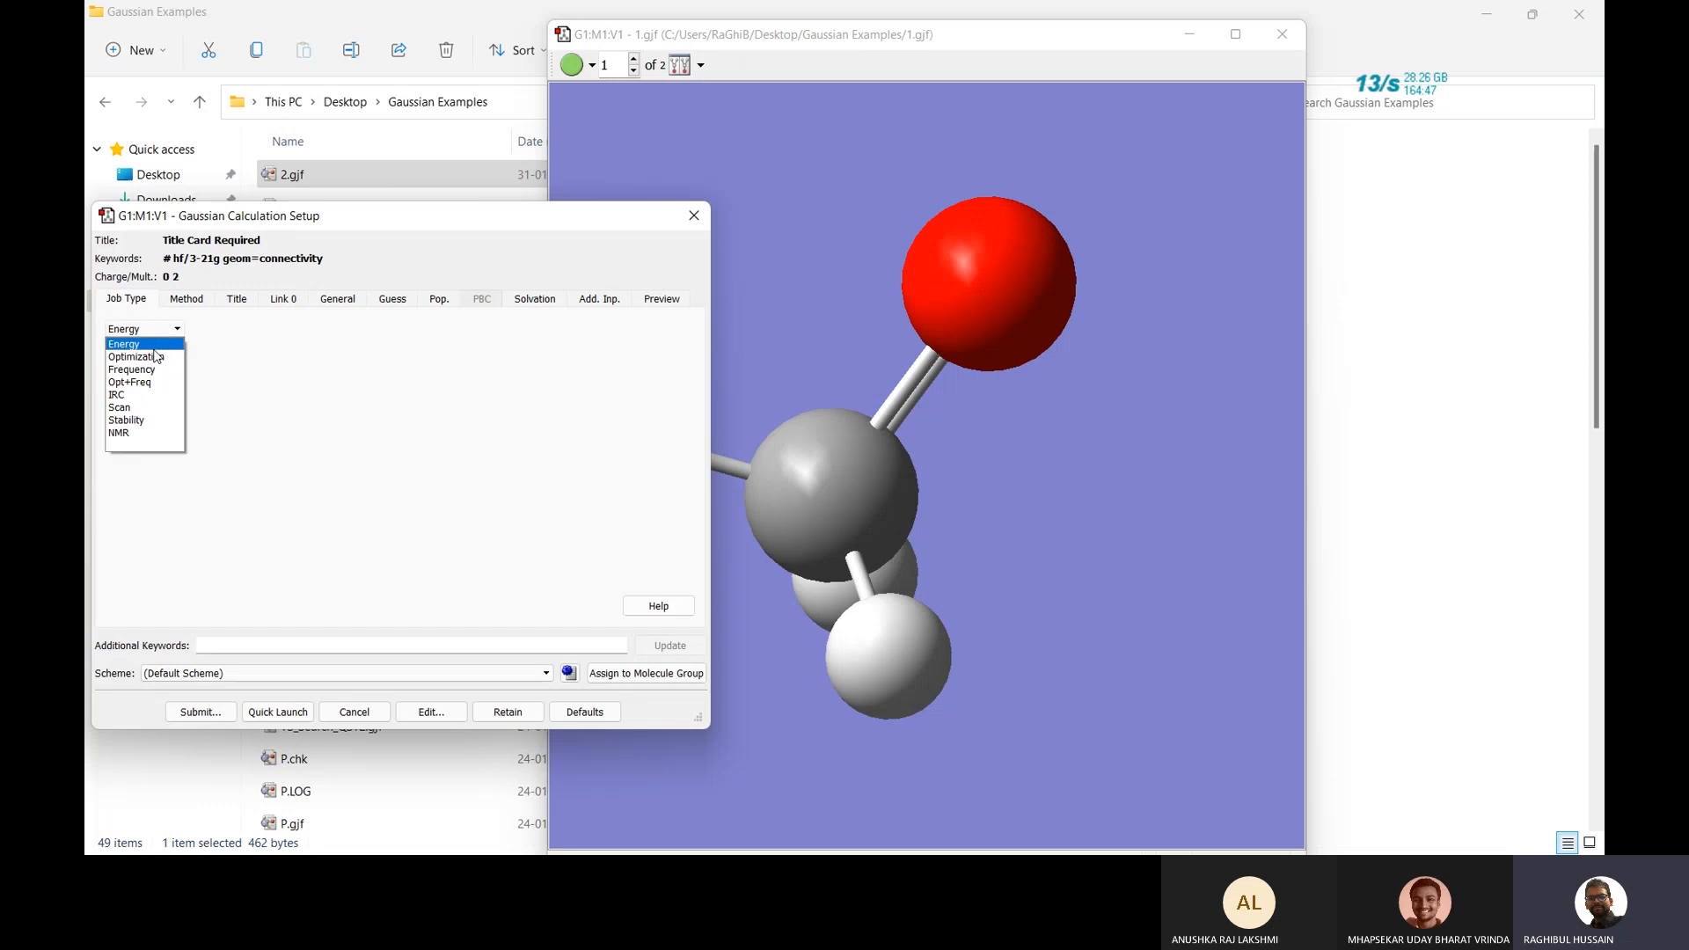
pyautogui.click(150, 344)
pyautogui.click(148, 331)
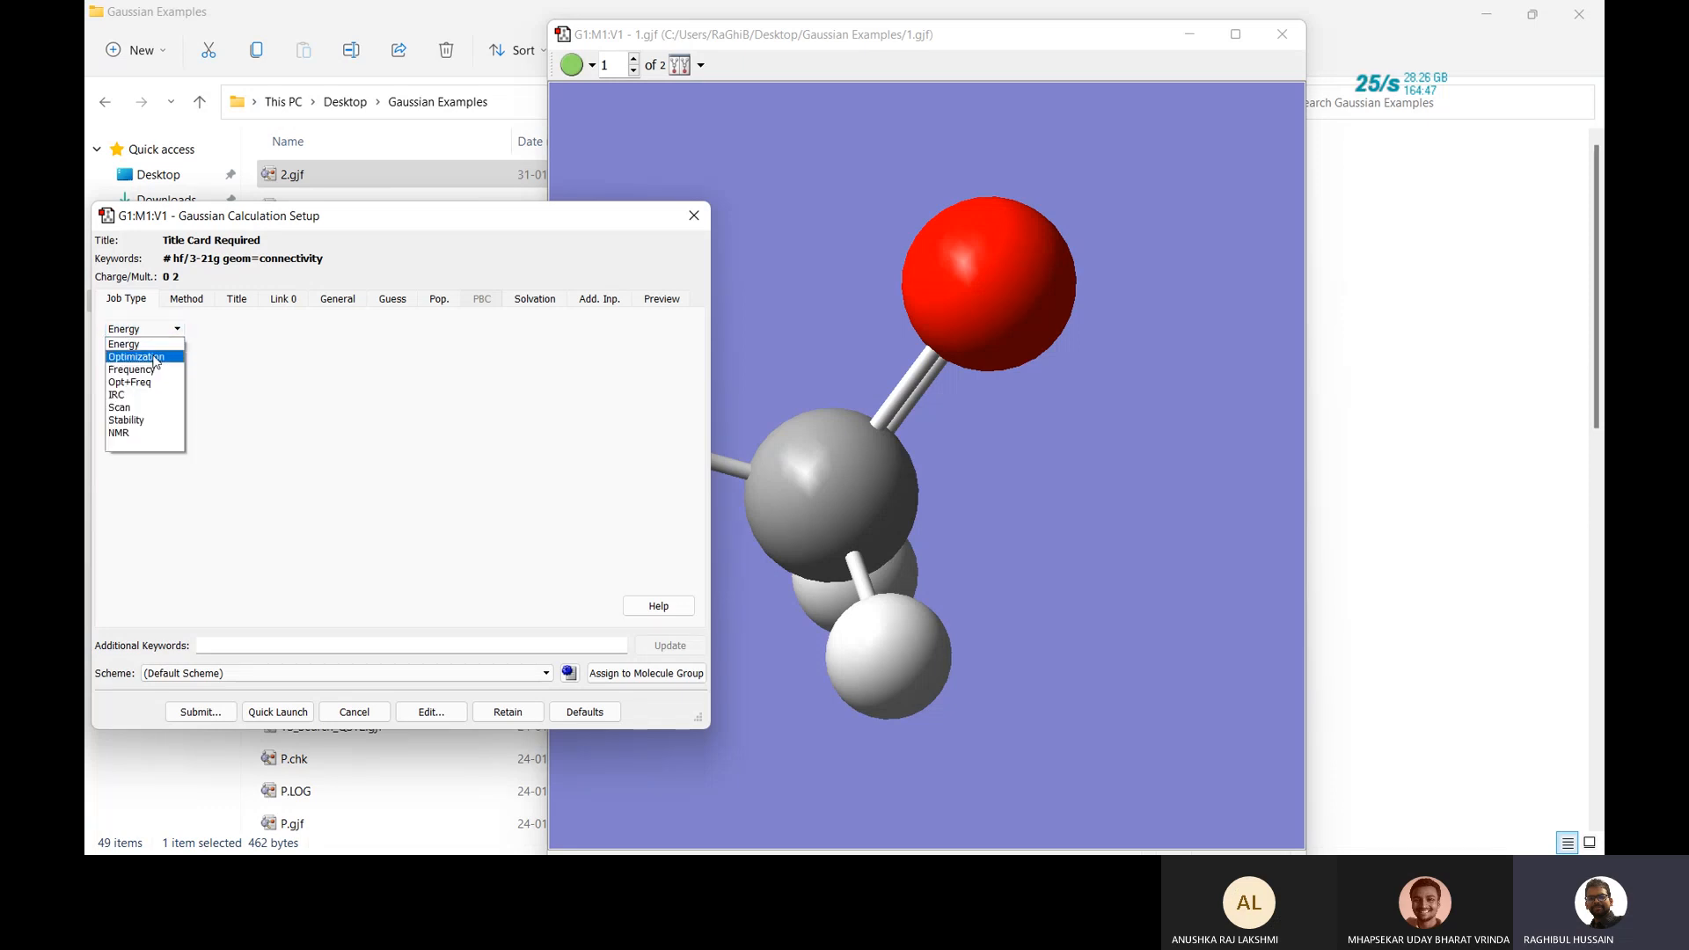
pyautogui.click(141, 357)
pyautogui.click(252, 363)
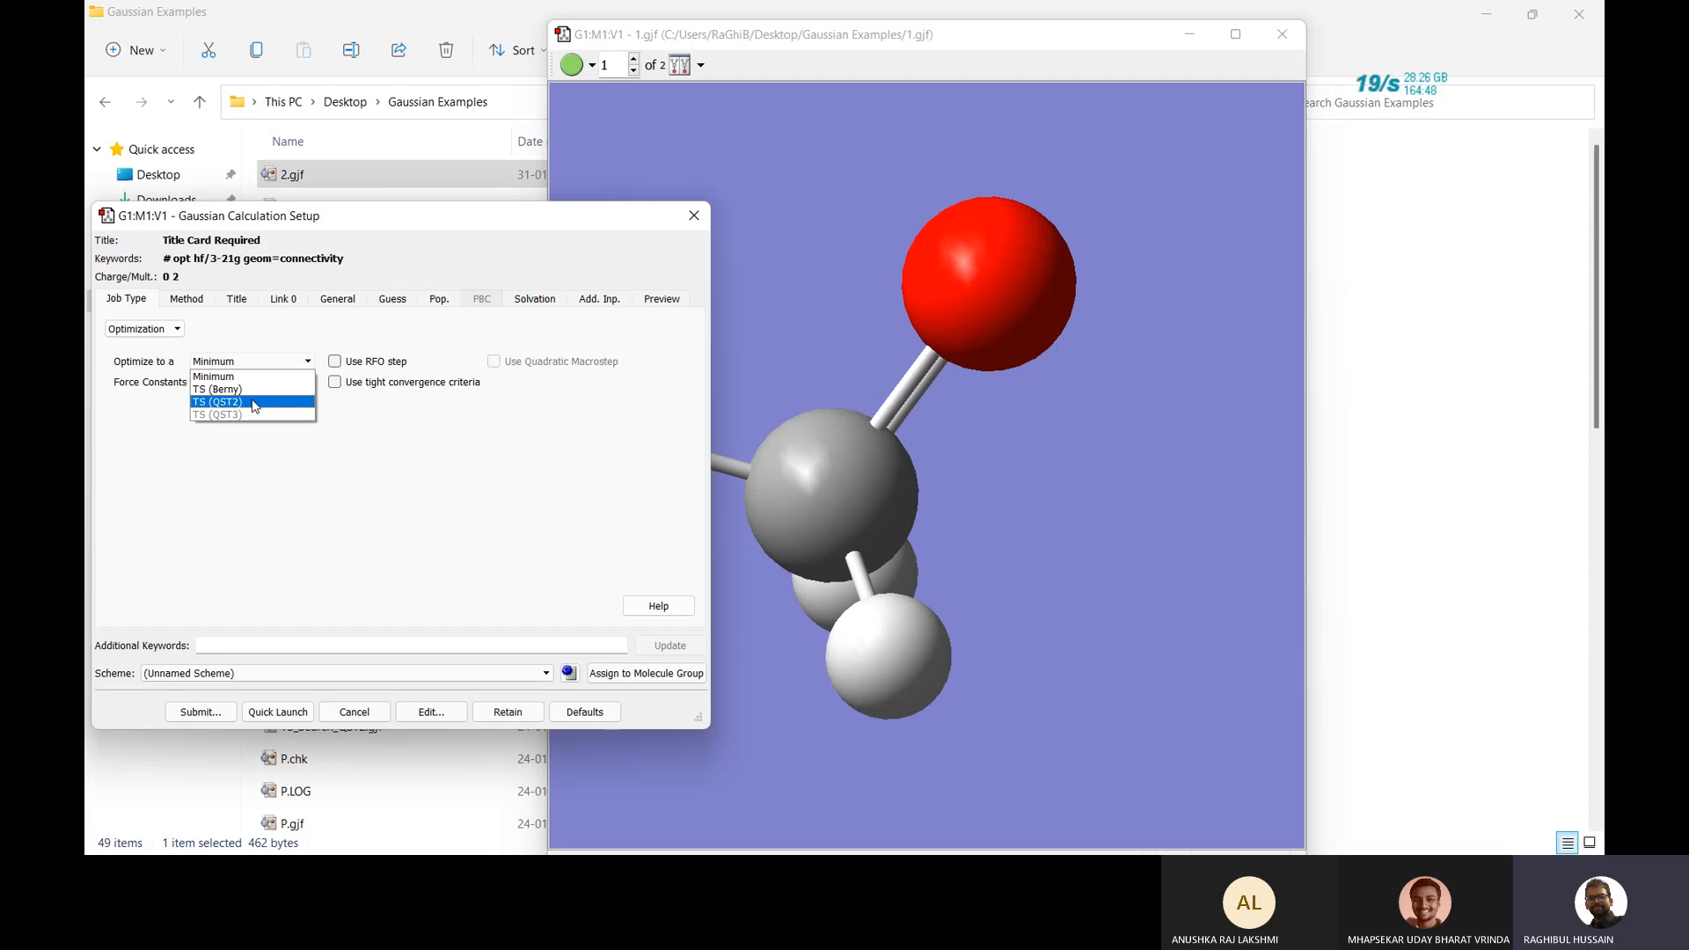
pyautogui.click(254, 404)
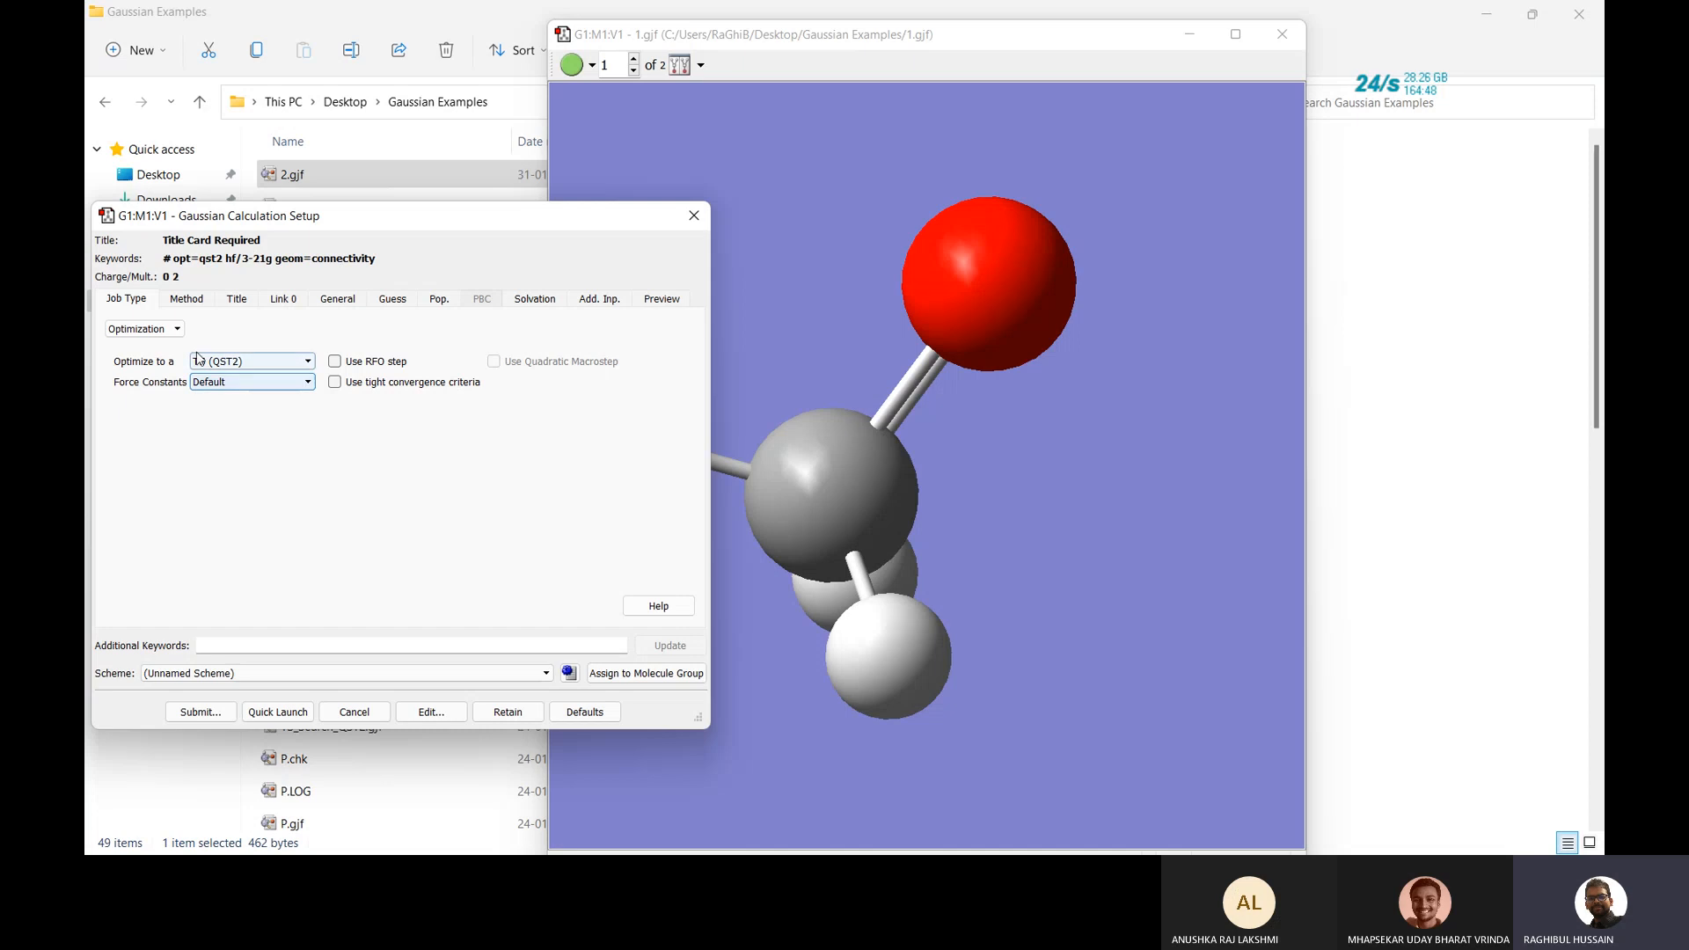
pyautogui.click(173, 332)
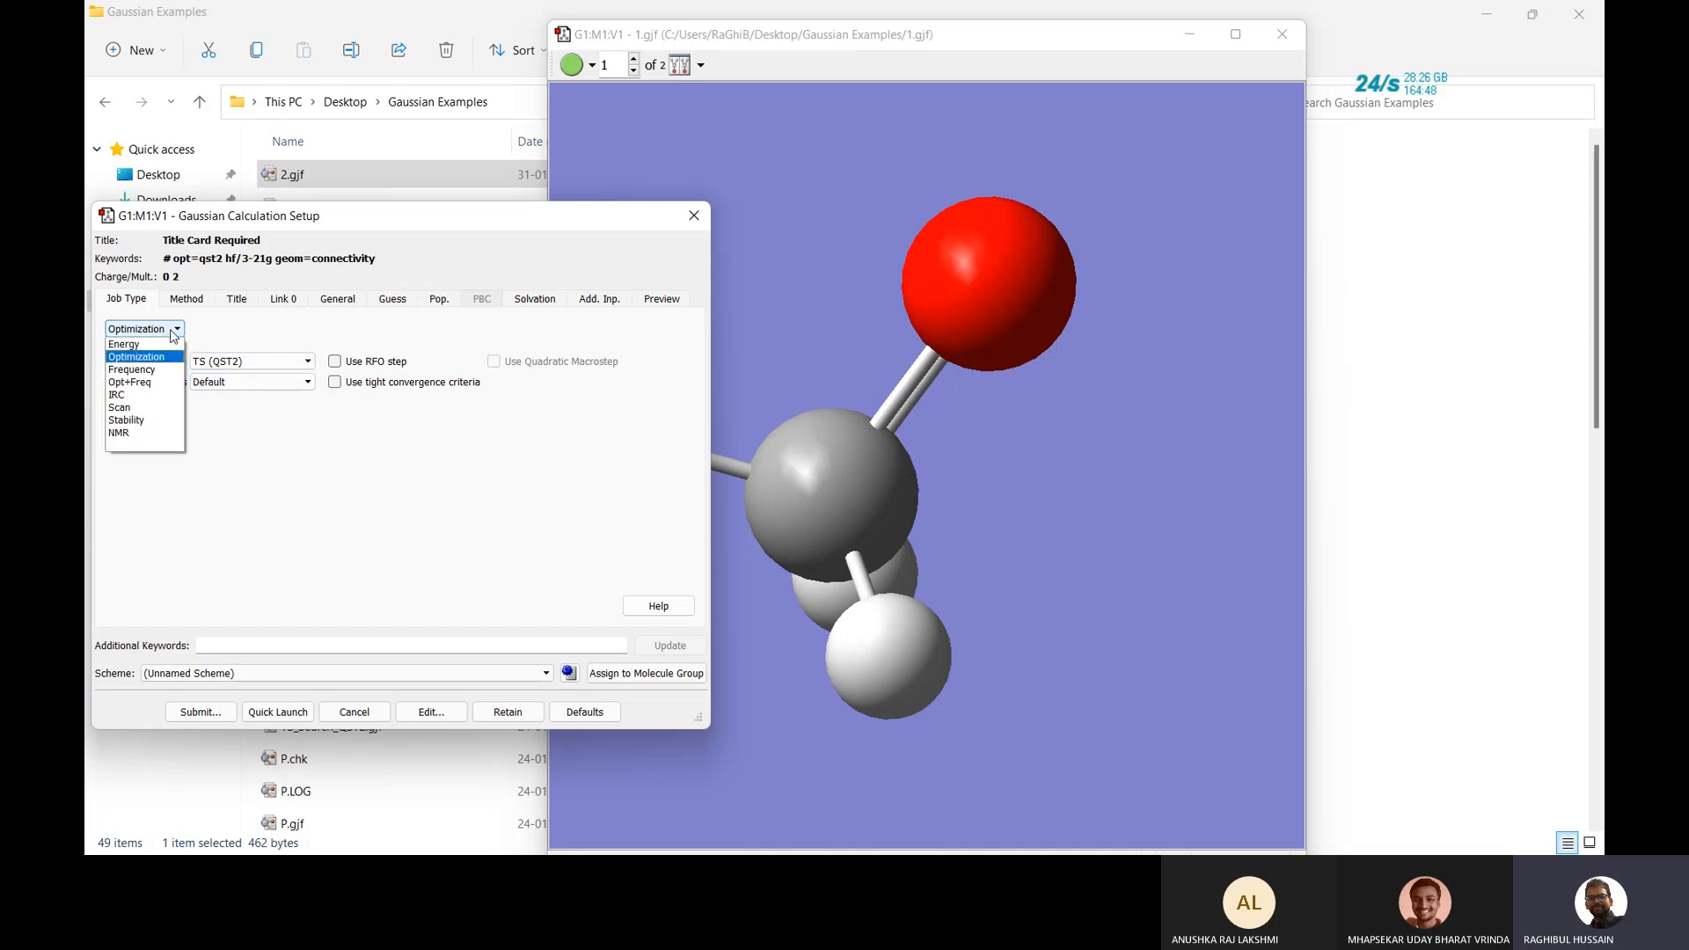
pyautogui.click(155, 384)
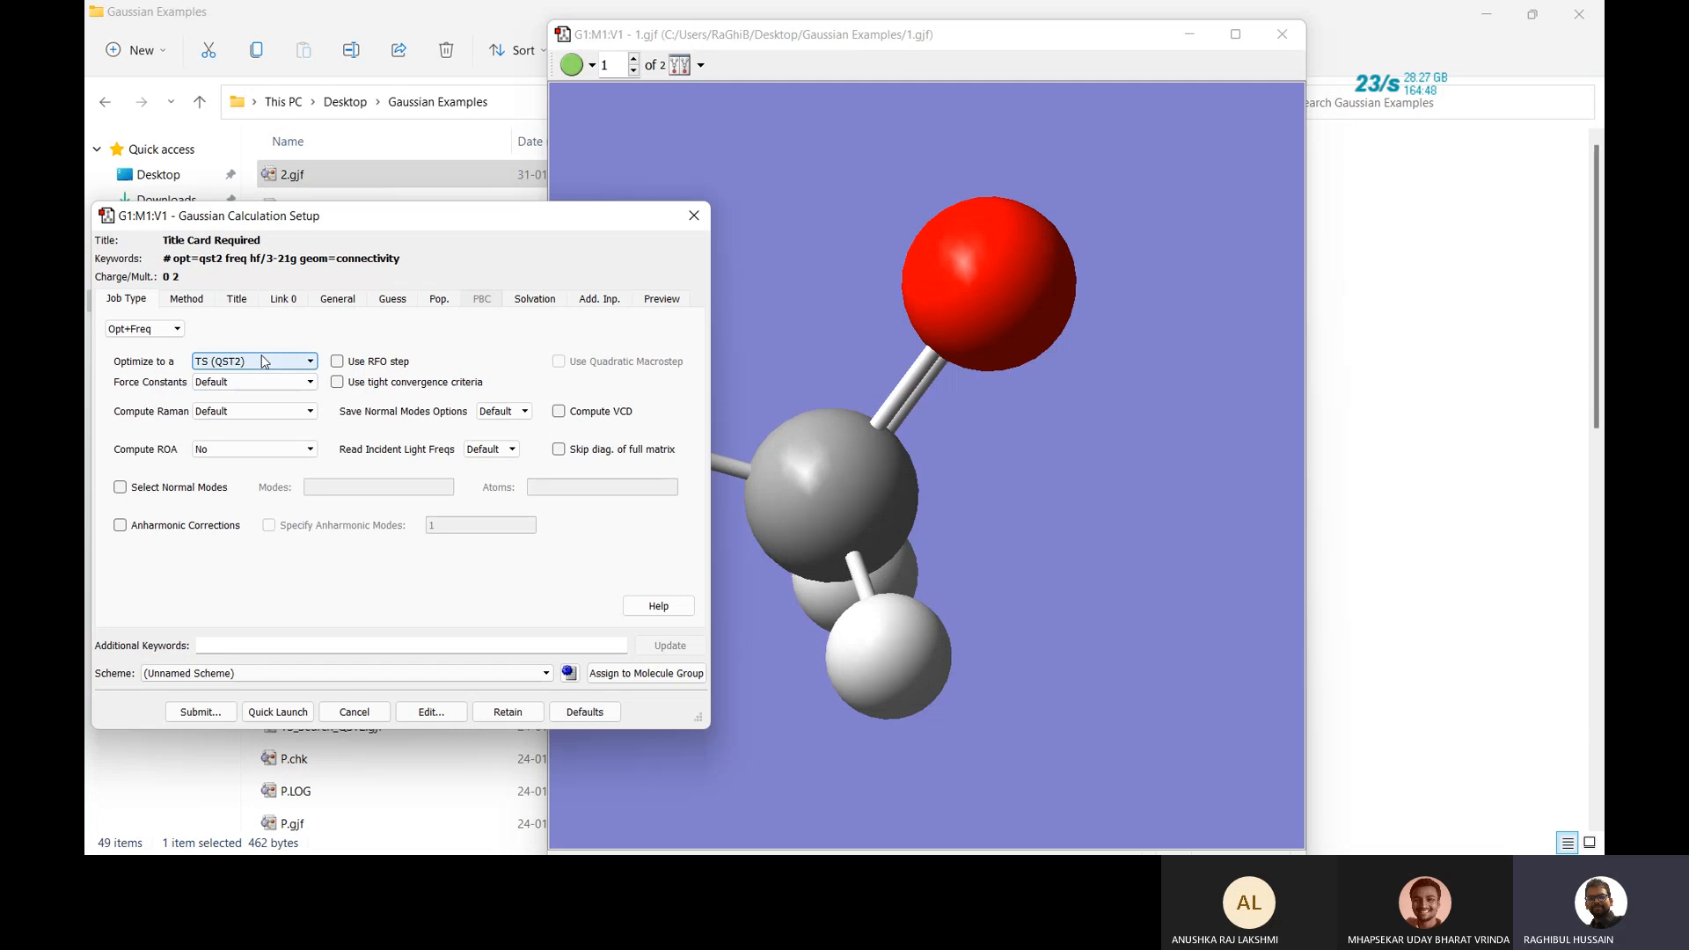
# Replace the default title with OPT_FRQ, review Link 0 settings, and submit the job.
pyautogui.click(195, 301)
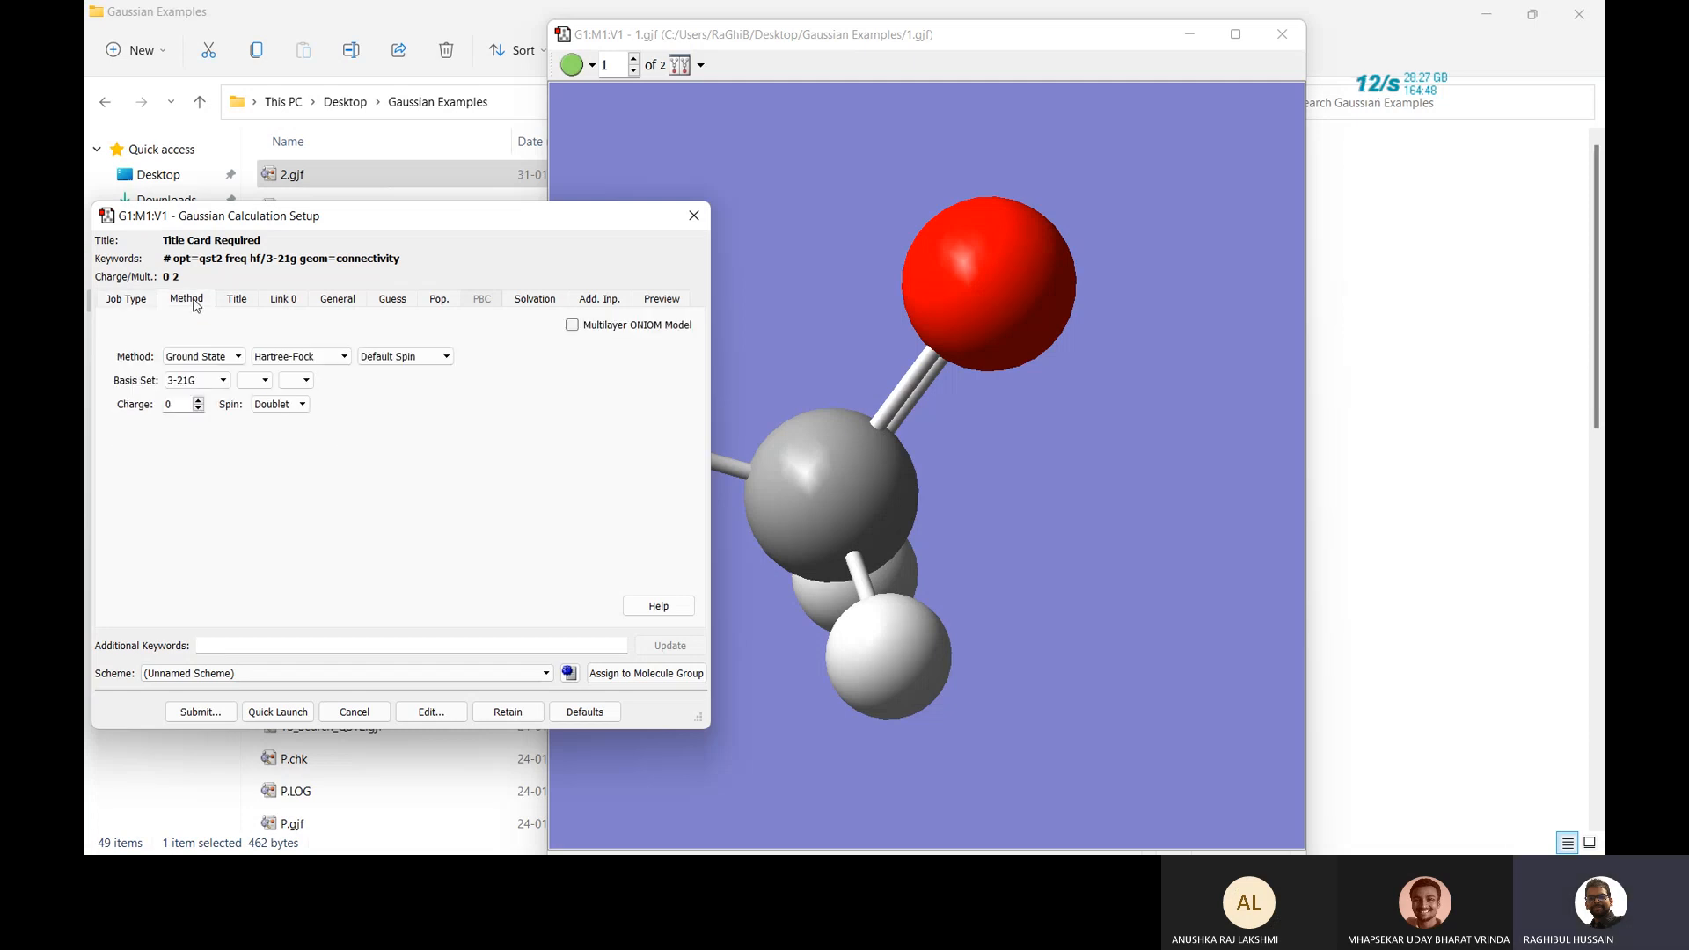
pyautogui.click(234, 299)
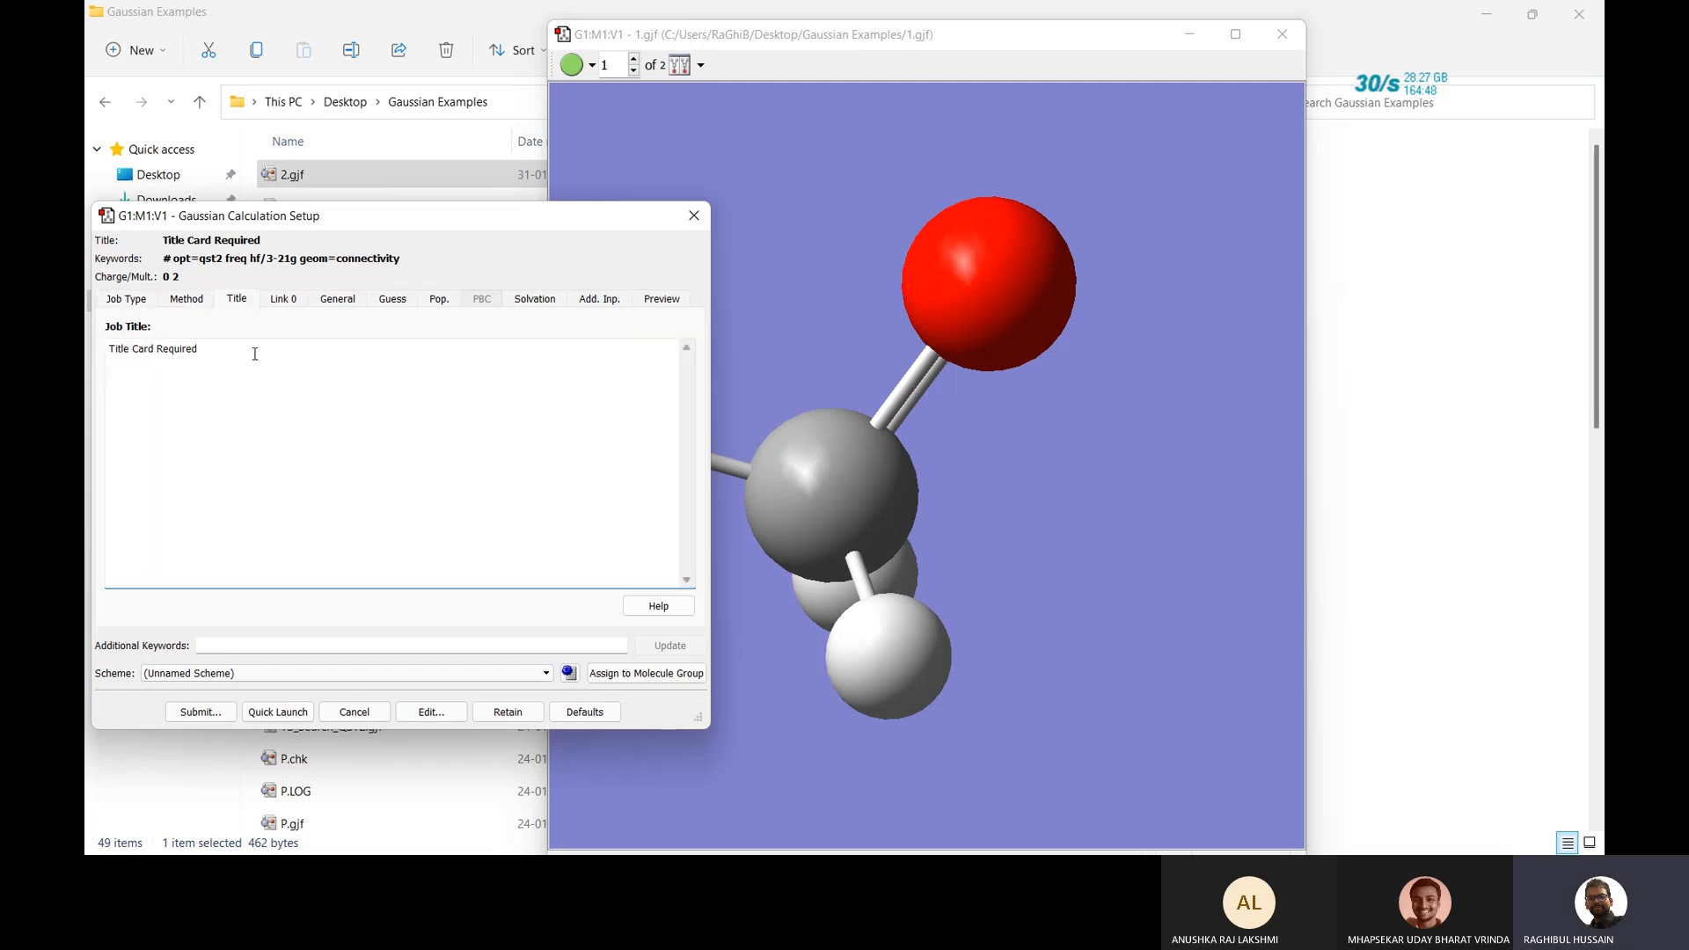
pyautogui.doubleClick(254, 354)
pyautogui.tripleClick(254, 354)
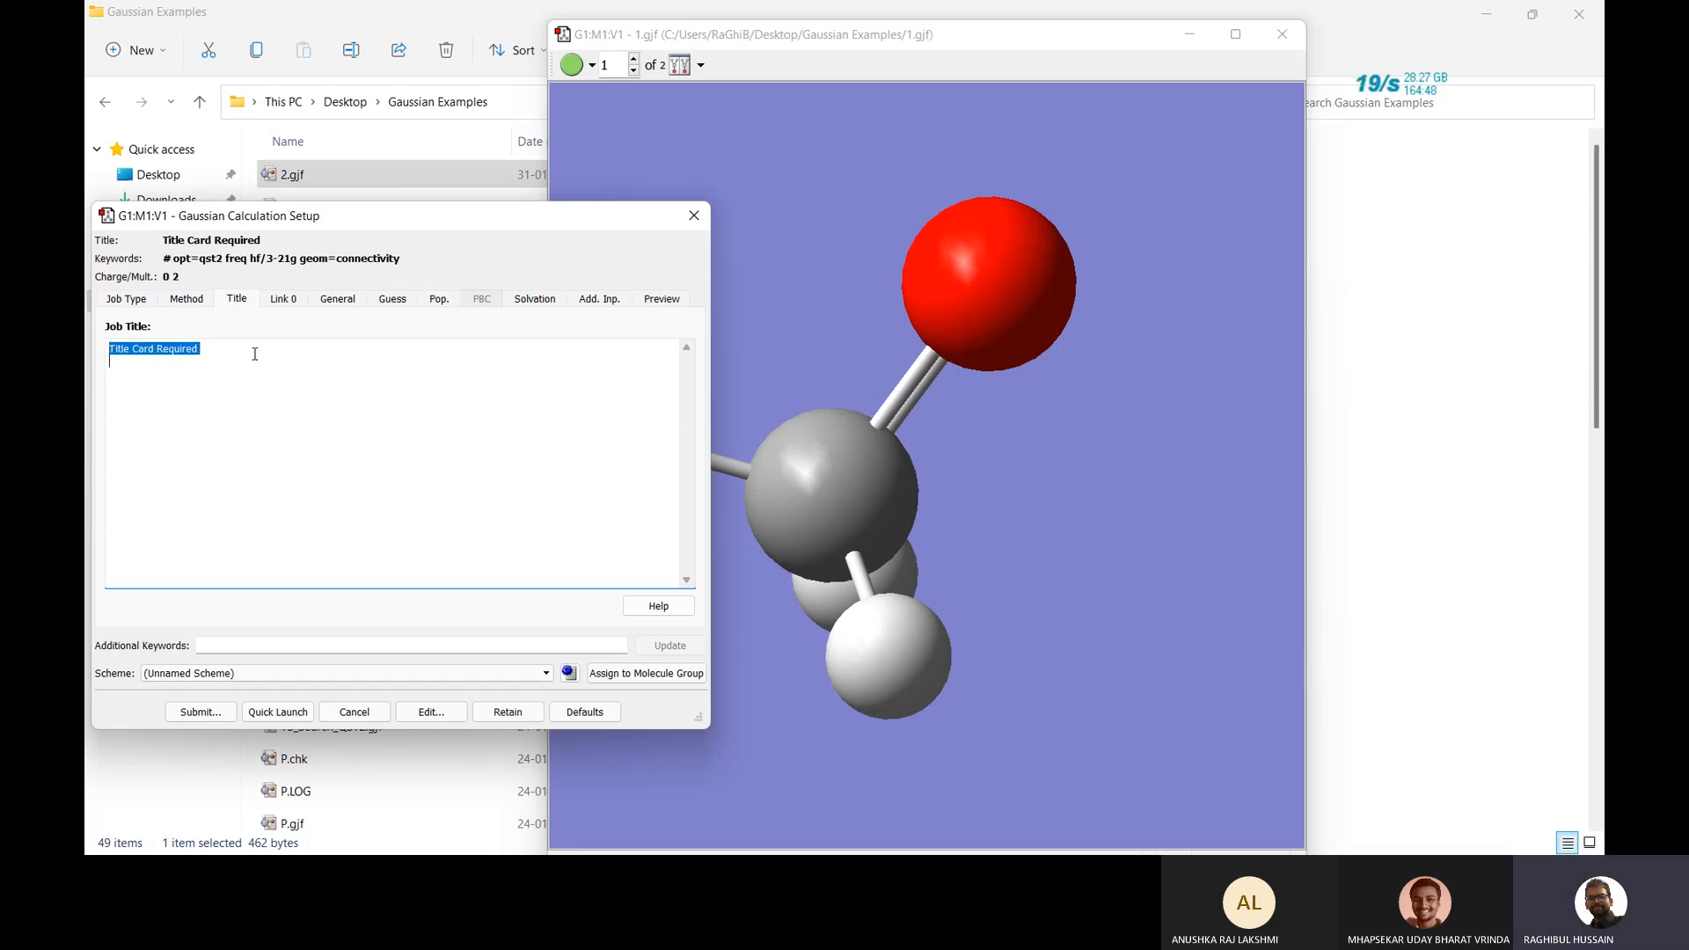
pyautogui.press('Delete')
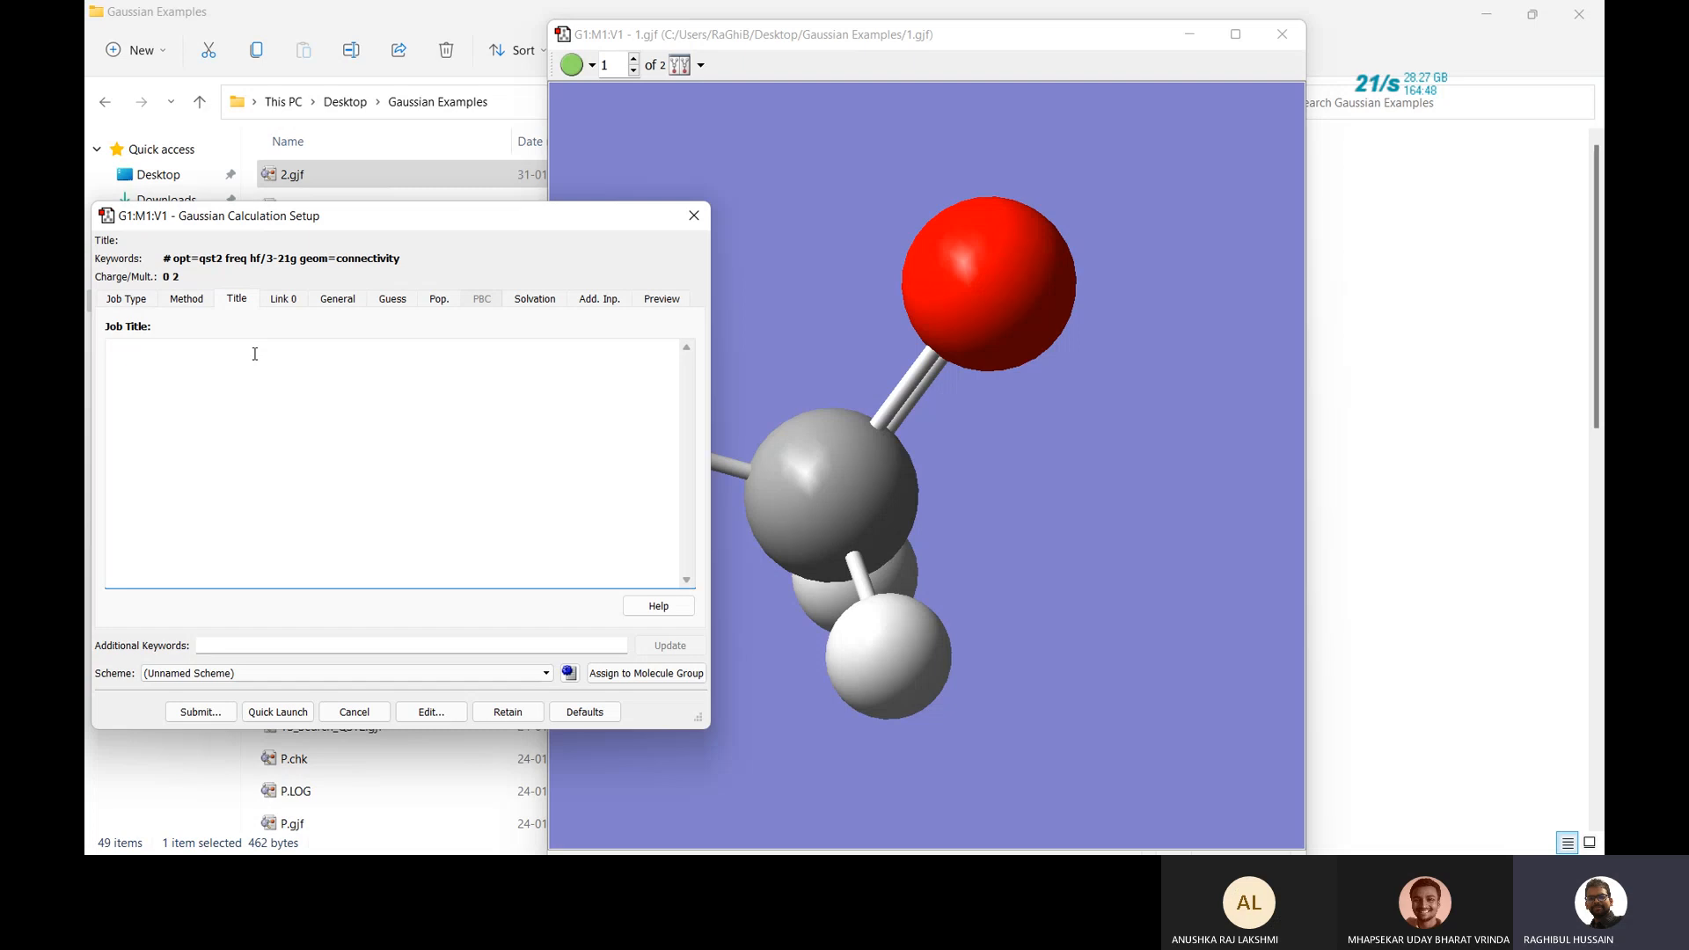
pyautogui.write('P')
pyautogui.press('BackSpace')
pyautogui.write('OPT_FRQ')
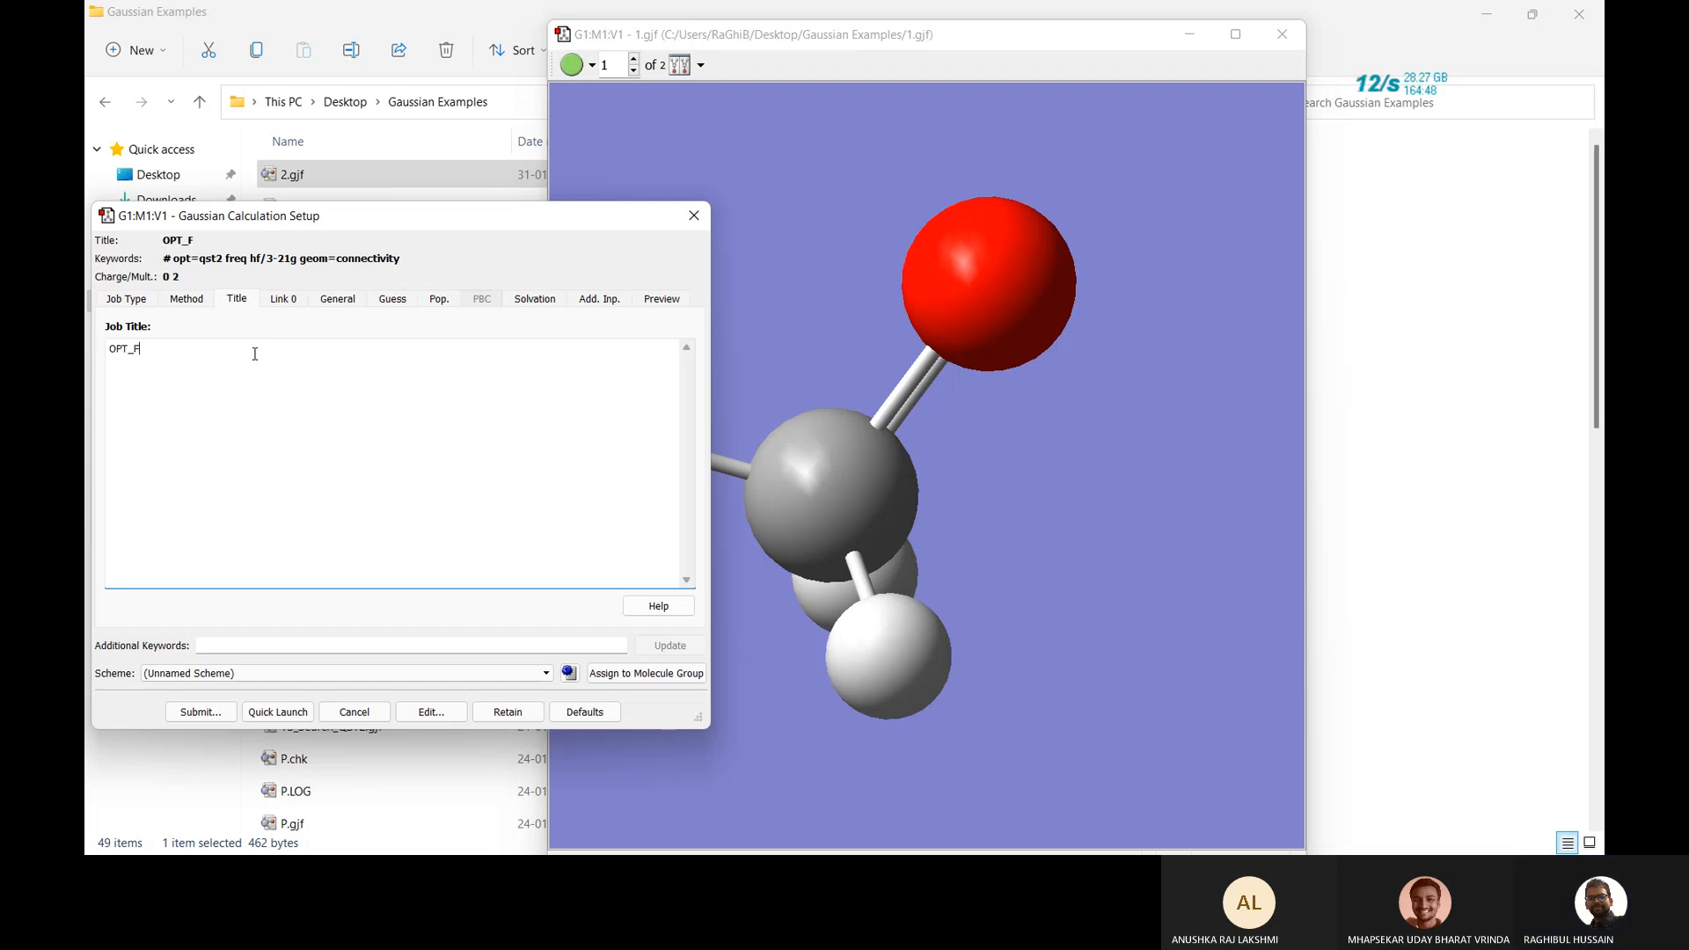
pyautogui.click(282, 300)
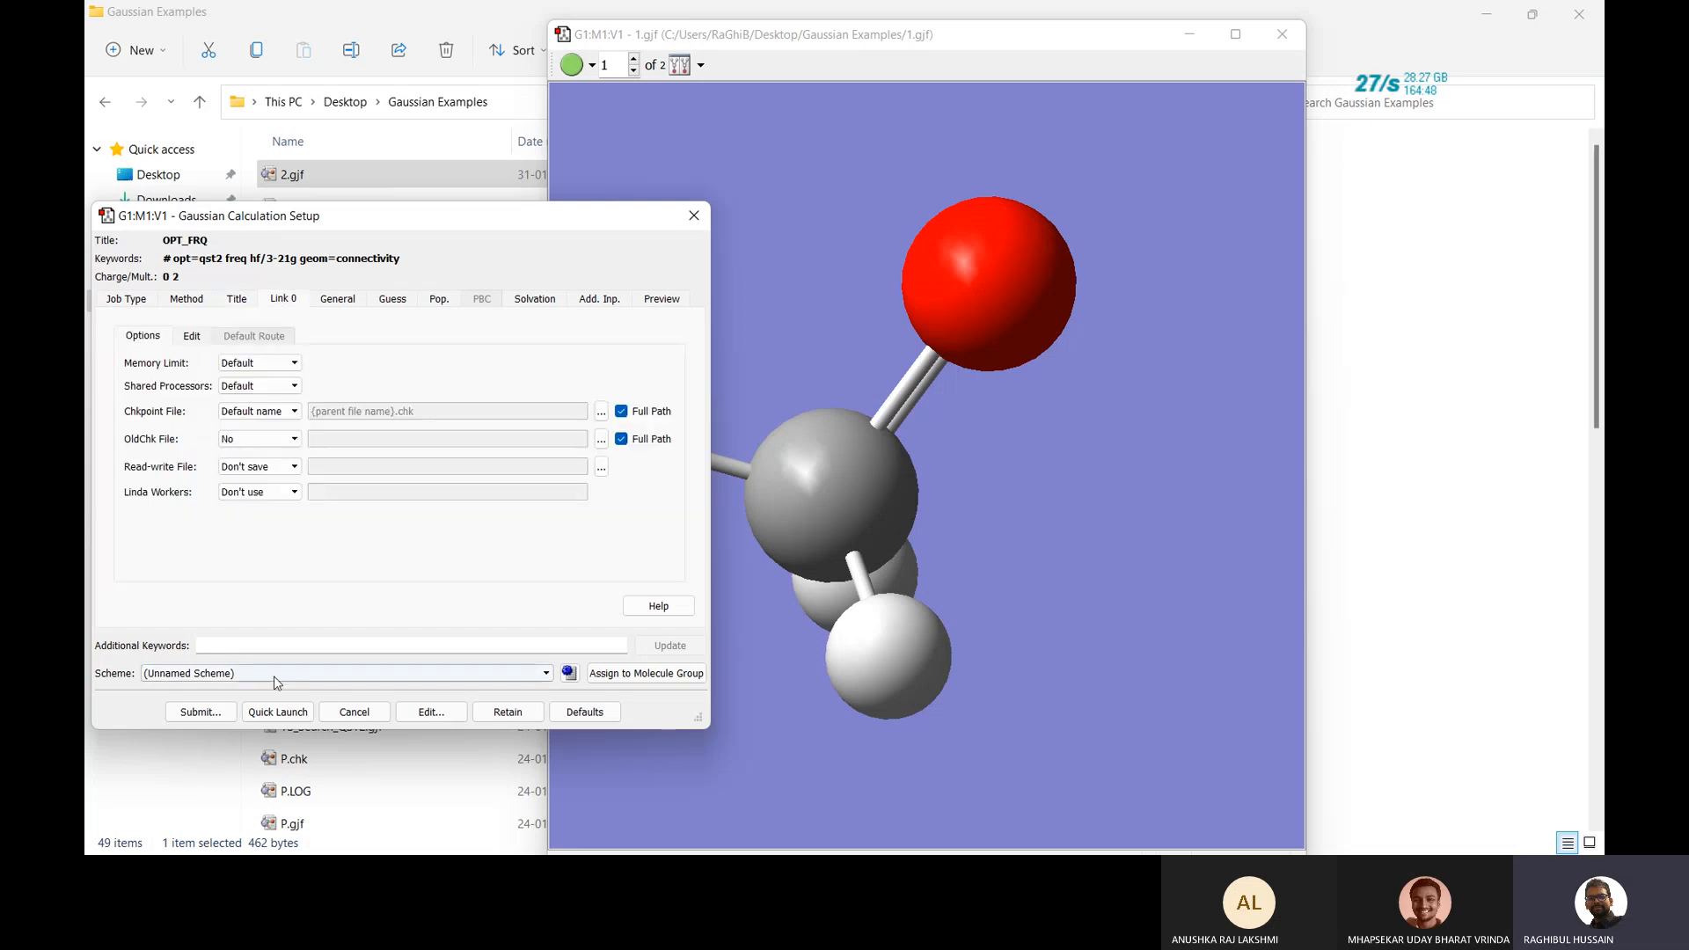
pyautogui.click(215, 715)
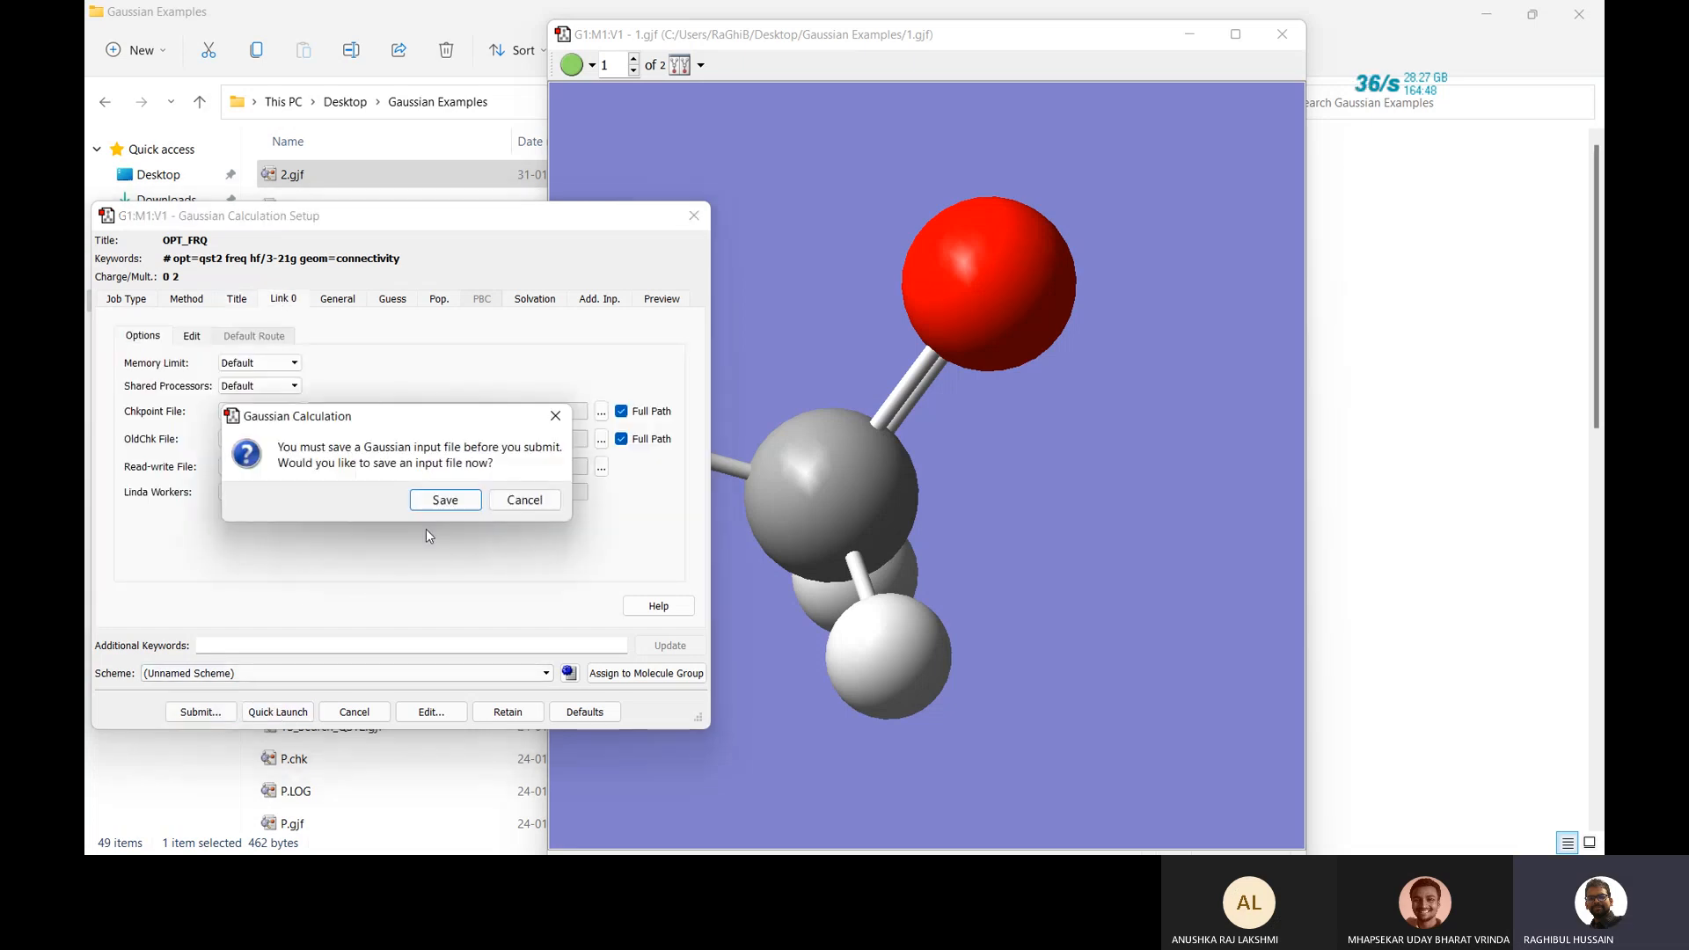
# Save the input file as OPT_FRQ.gjf and confirm sending it to Gaussian 09.
pyautogui.click(447, 501)
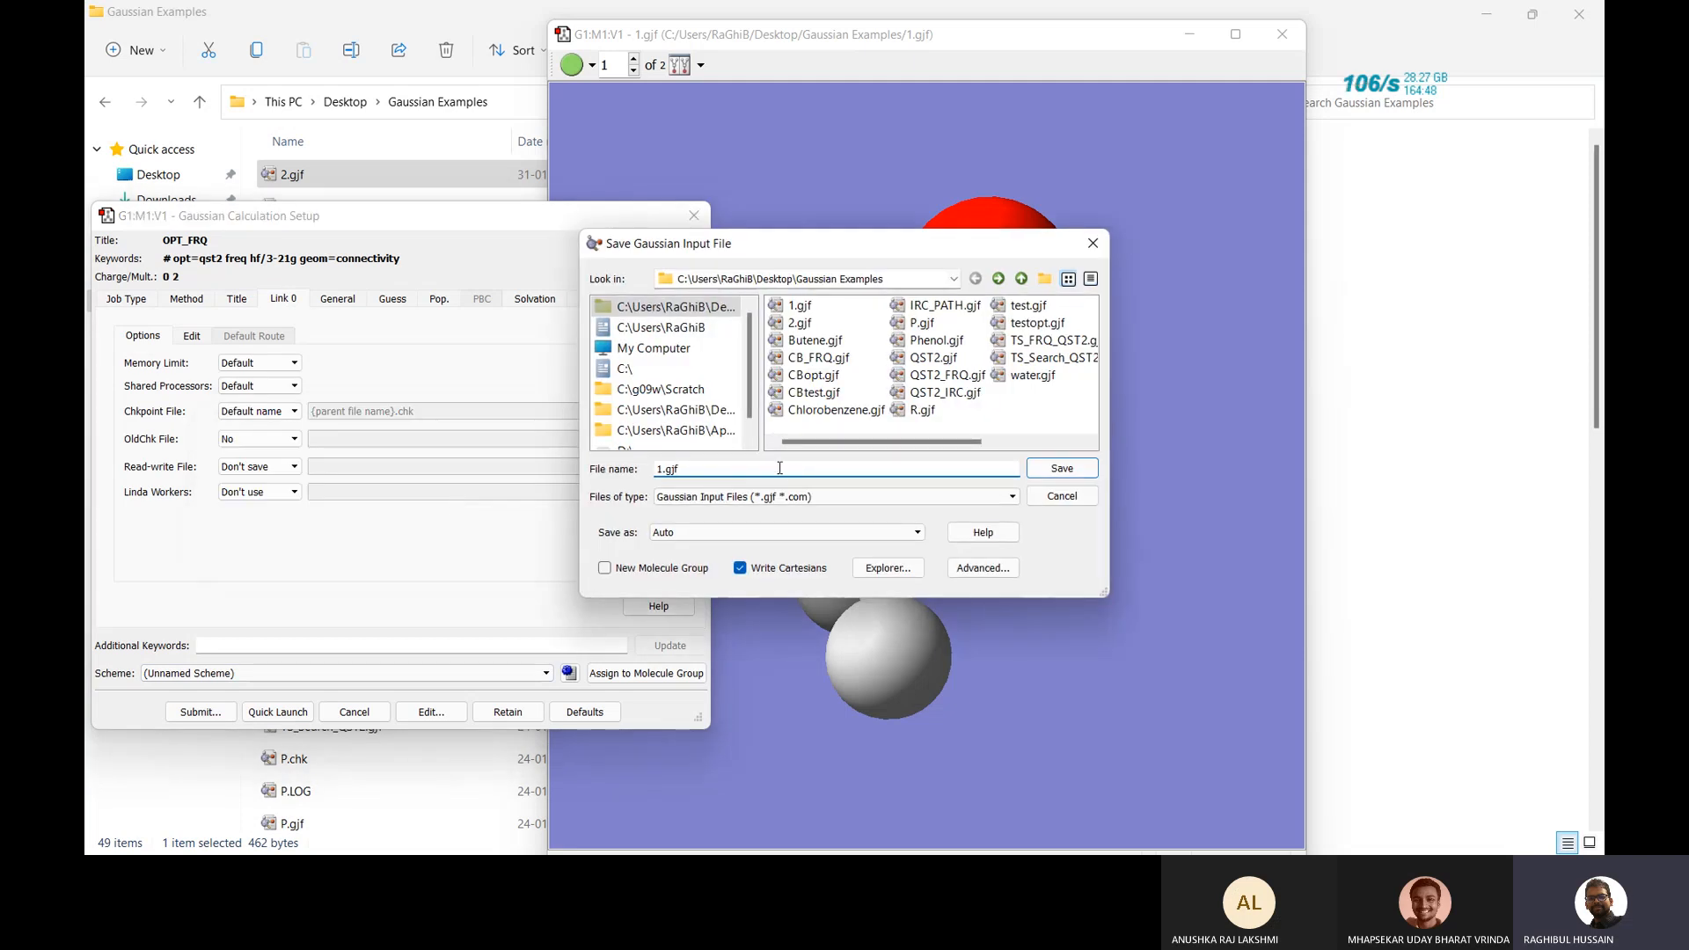
pyautogui.write('OPT')
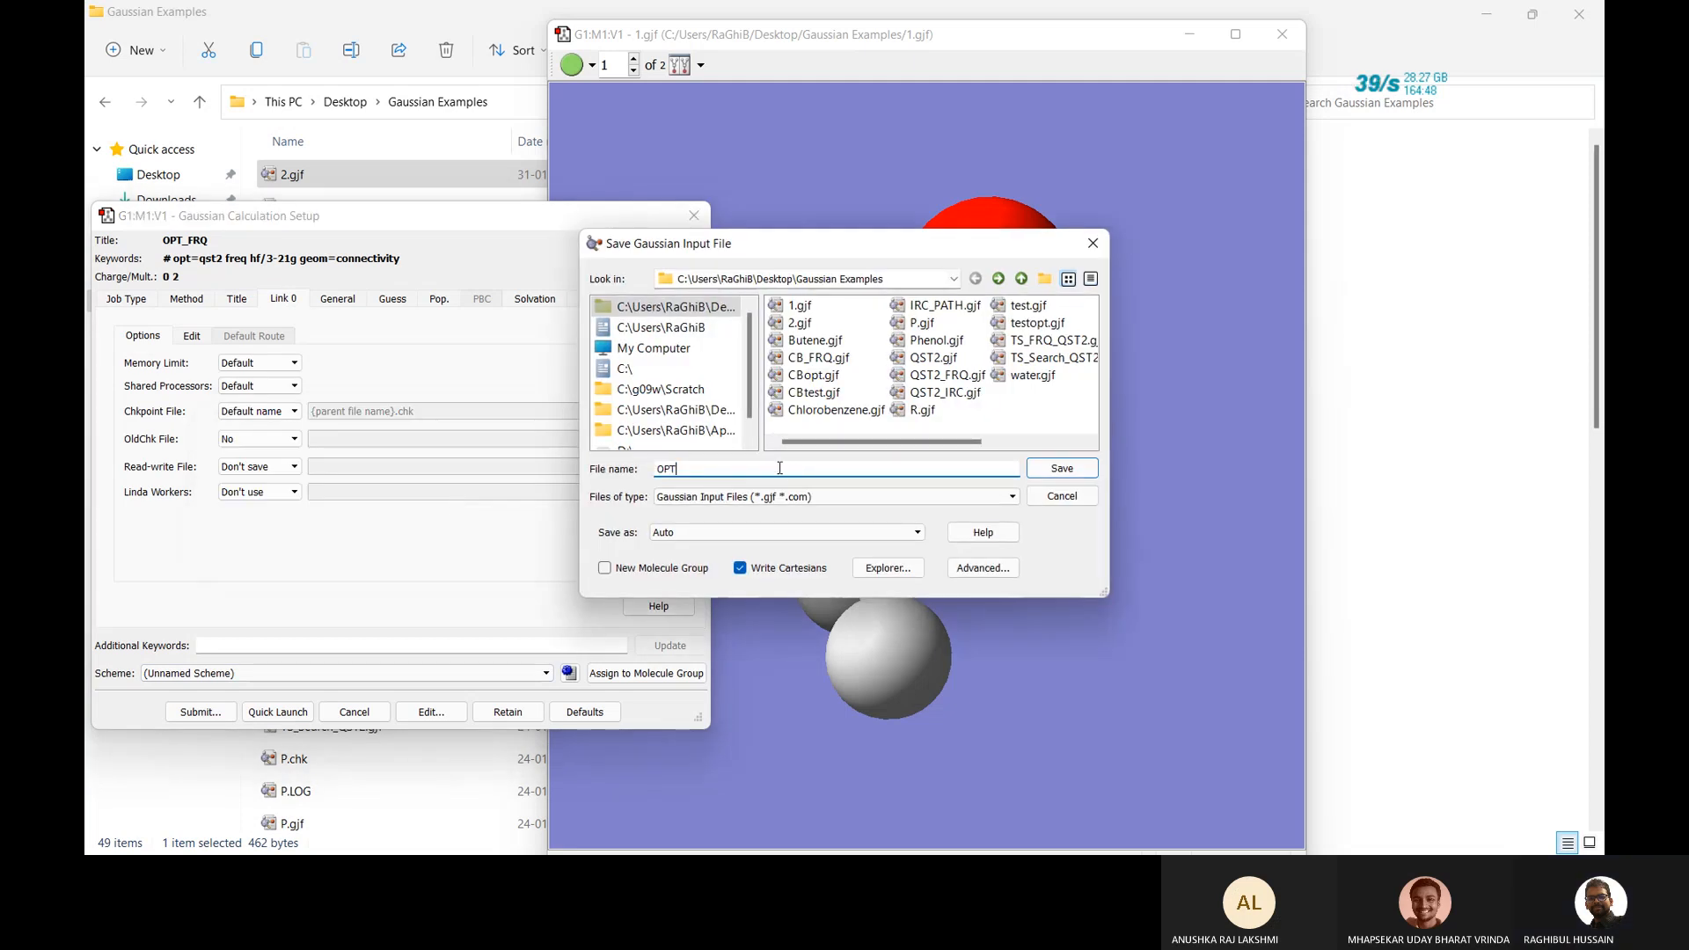
pyautogui.write('_FRE')
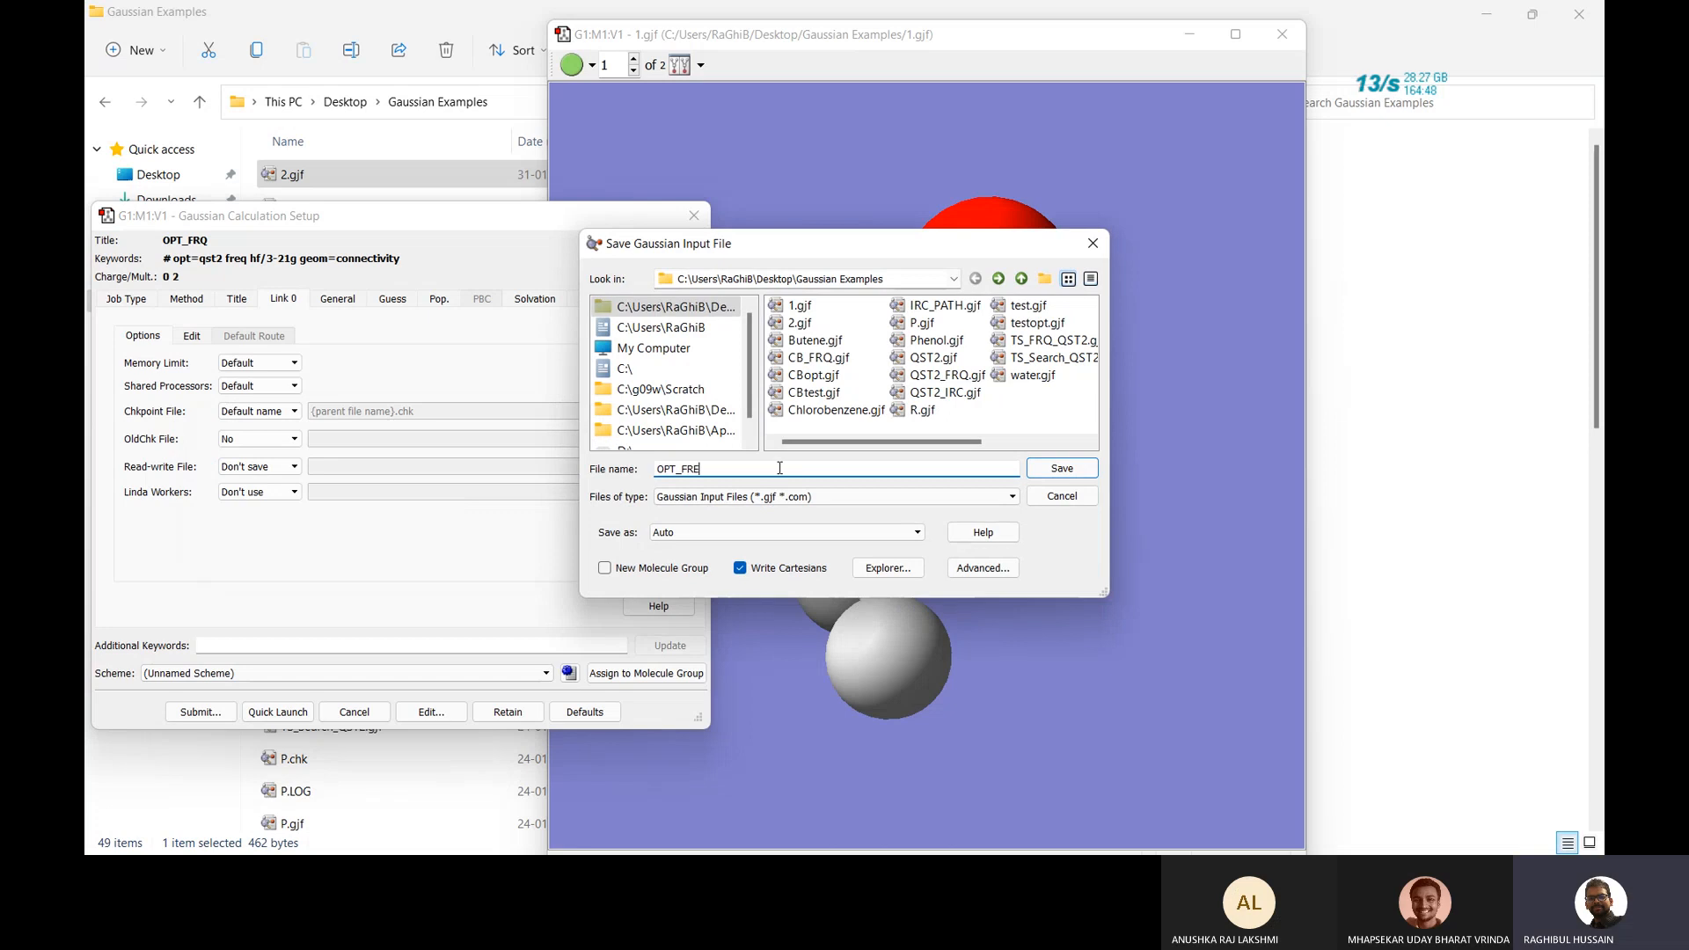
pyautogui.press('BackSpace')
pyautogui.write('Q')
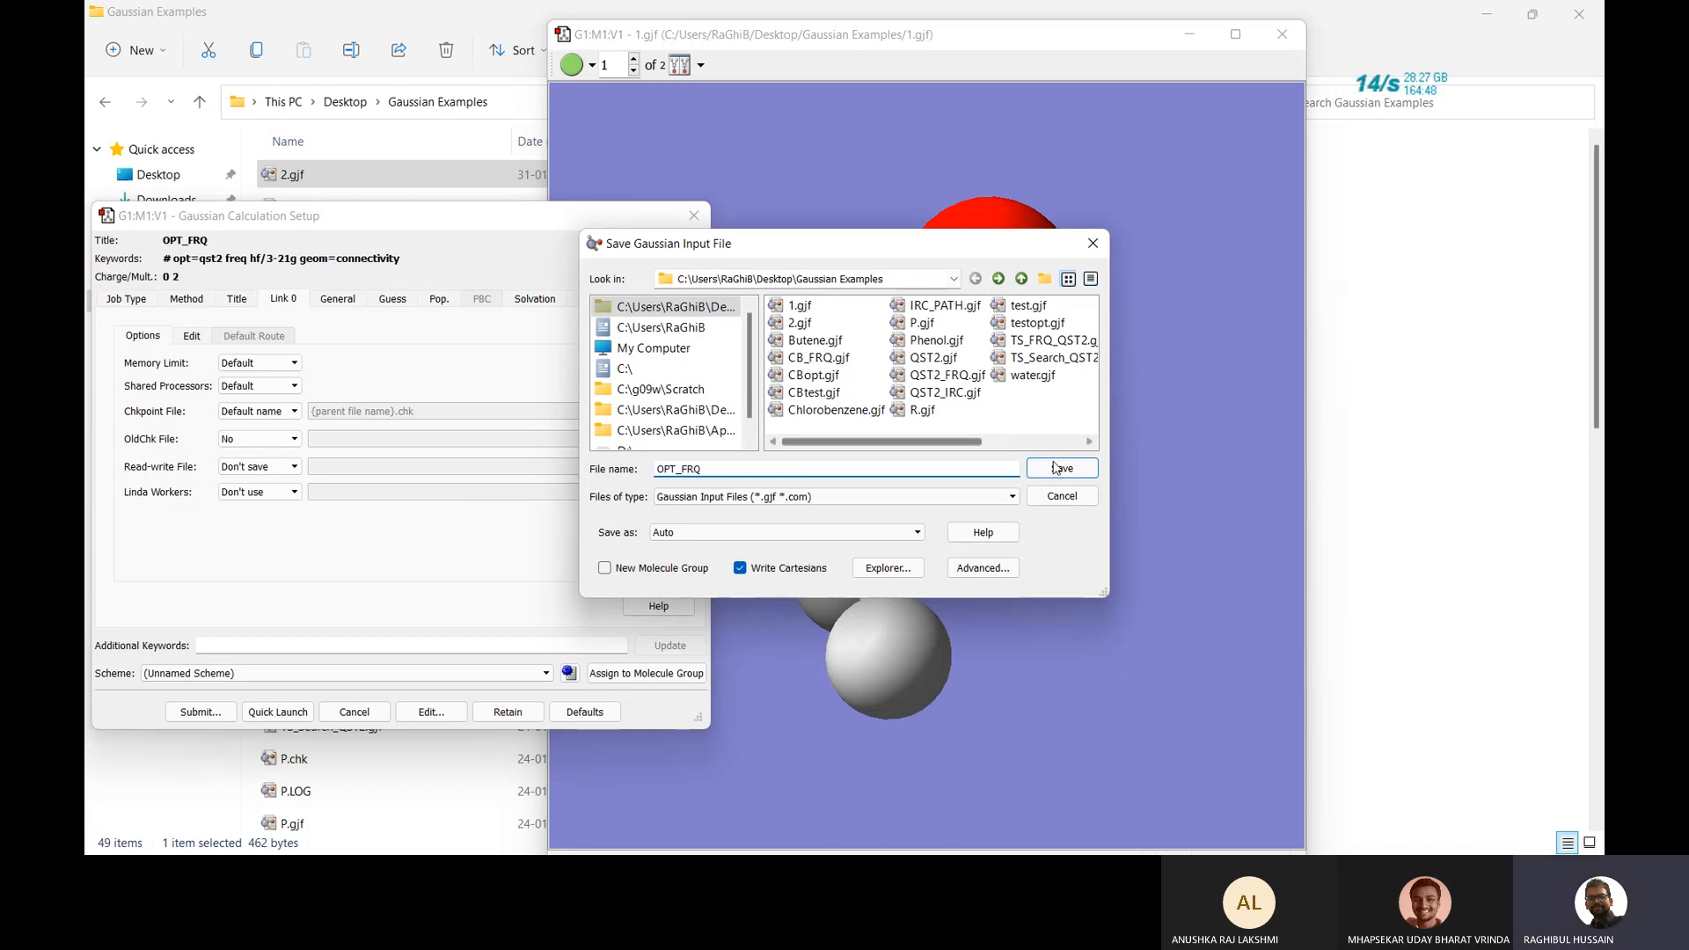
pyautogui.click(1060, 468)
pyautogui.click(816, 491)
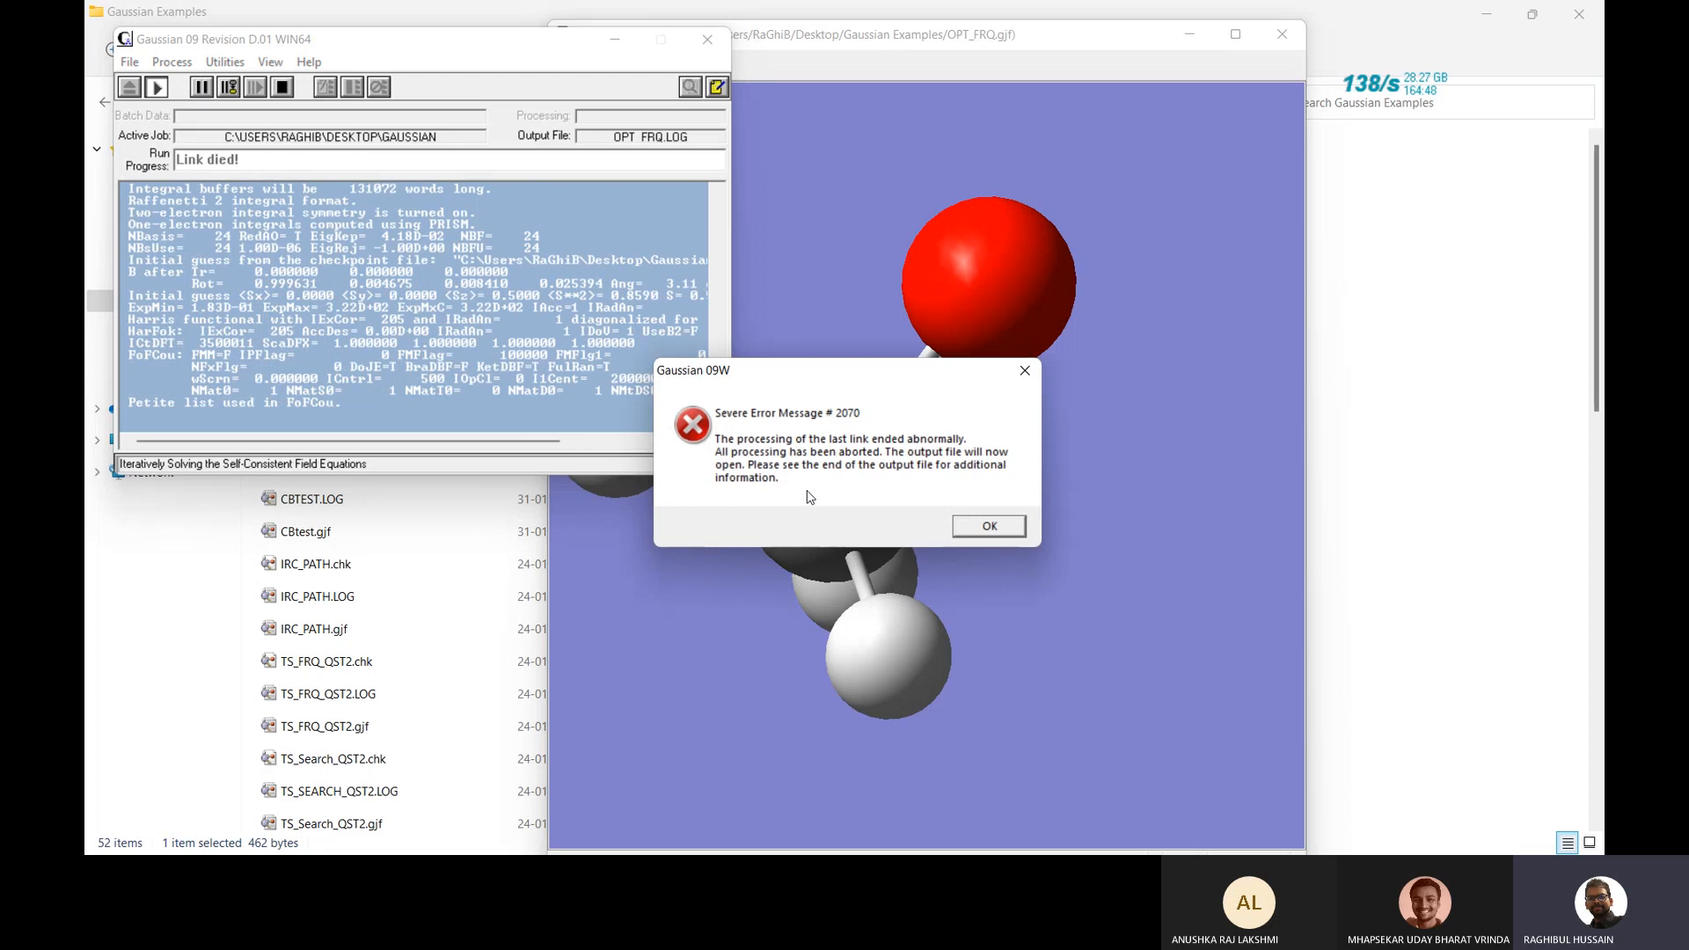
# Dismiss the Severe Error #2070, read the SCF convergence failure at the end of OPT_FRQ.LOG, and close Gaussian 09.
pyautogui.press('Return')
pyautogui.scroll(-20, 481, 536)
pyautogui.scroll(-20, 482, 537)
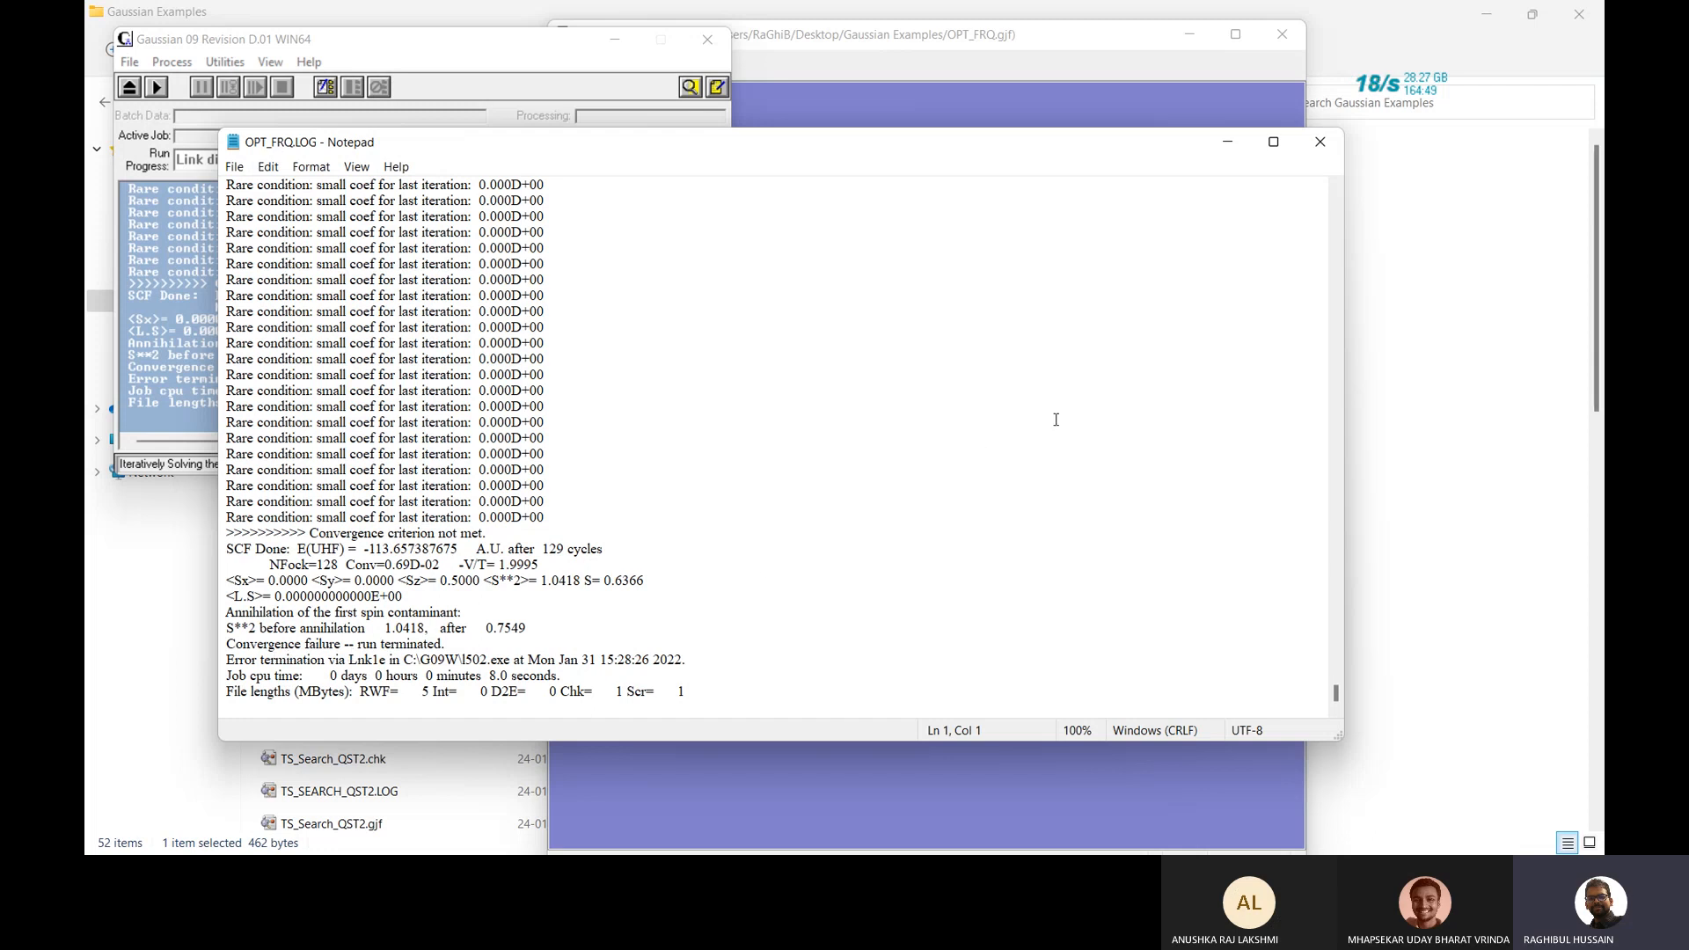
pyautogui.click(1322, 148)
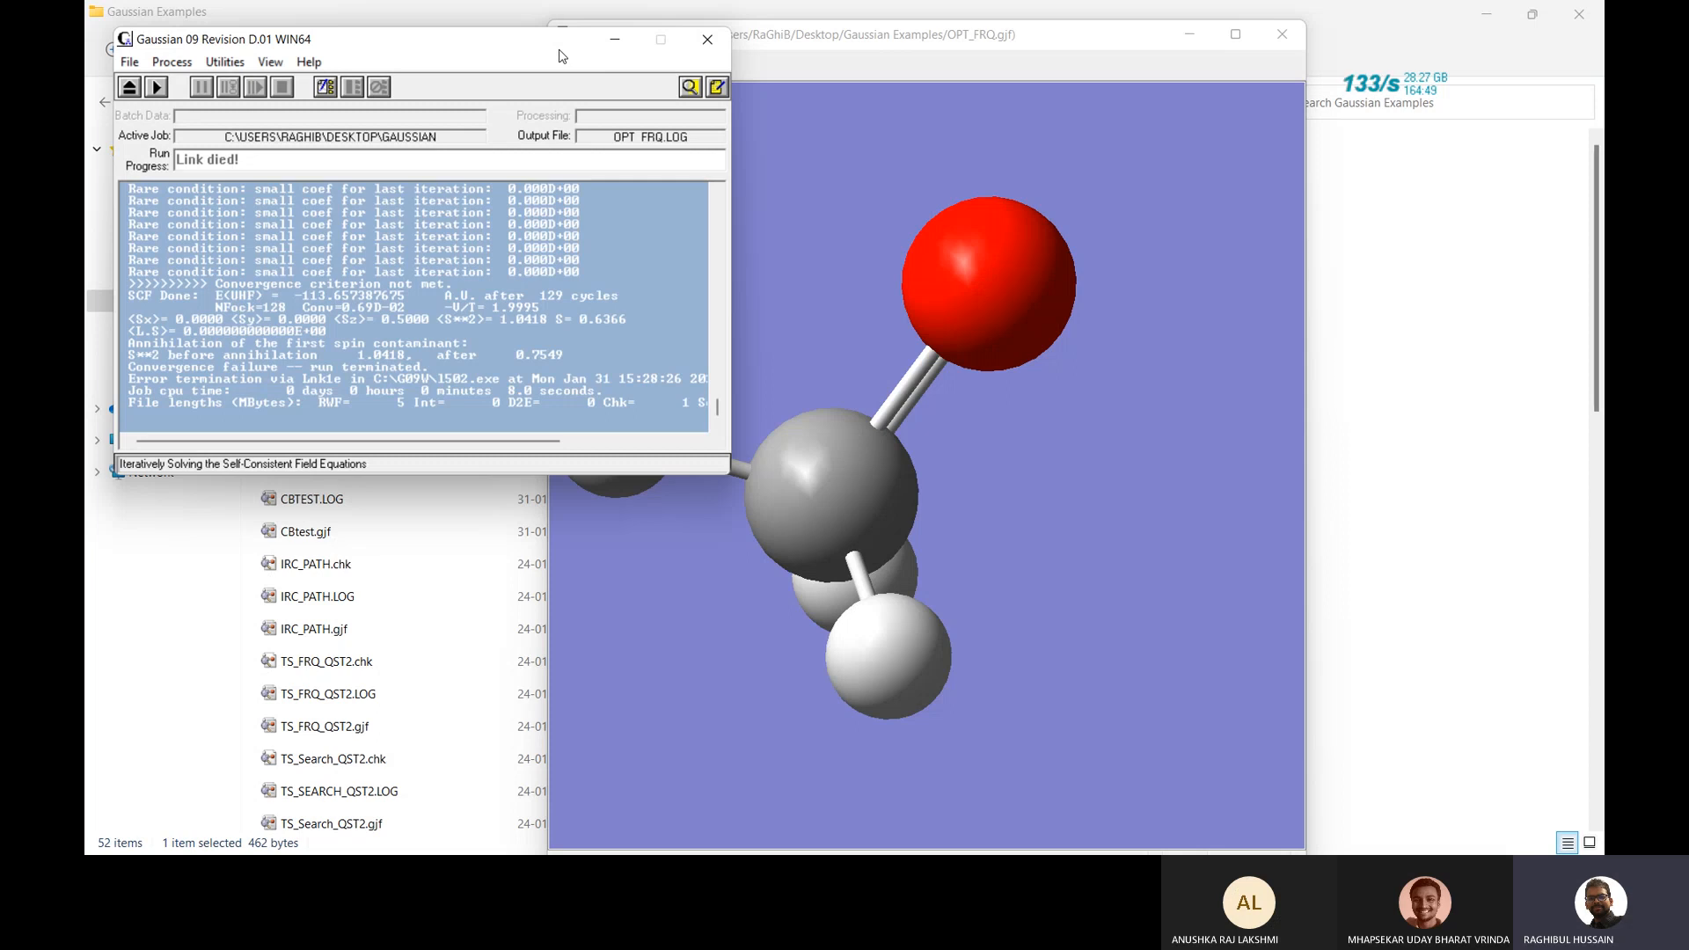
pyautogui.moveTo(563, 57); pyautogui.dragTo(750, 195)
pyautogui.click(896, 178)
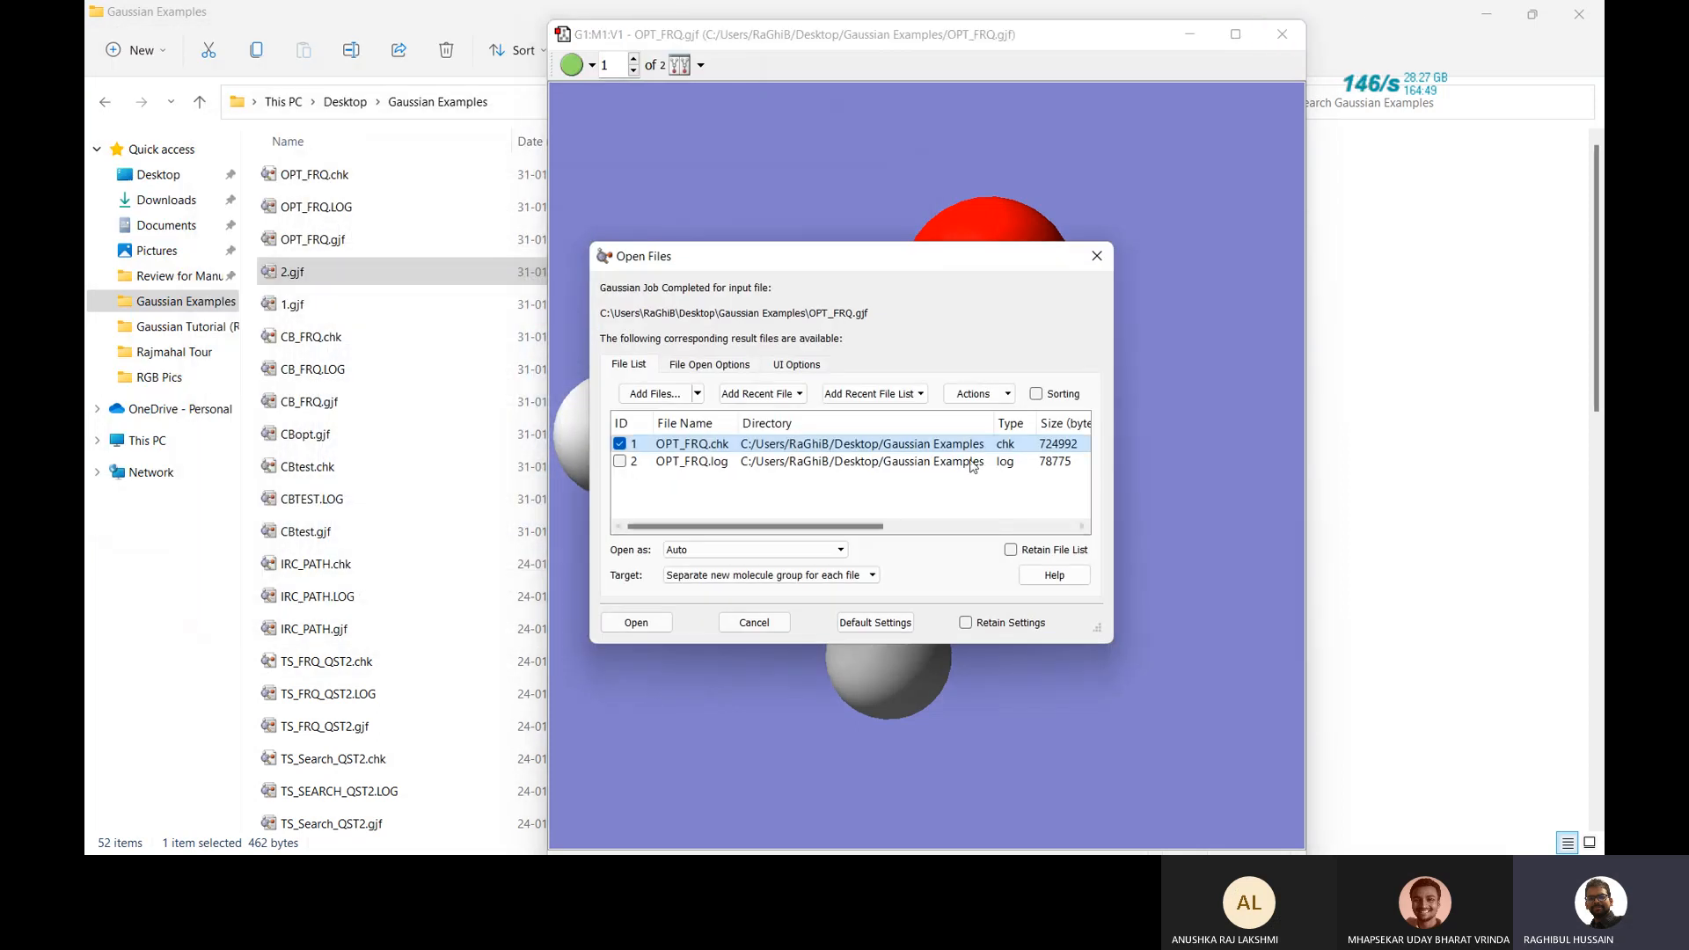
# Close the OPT_FRQ result-files prompt without opening anything, and close the OPT_FRQ molecule window.
pyautogui.click(619, 445)
pyautogui.click(620, 461)
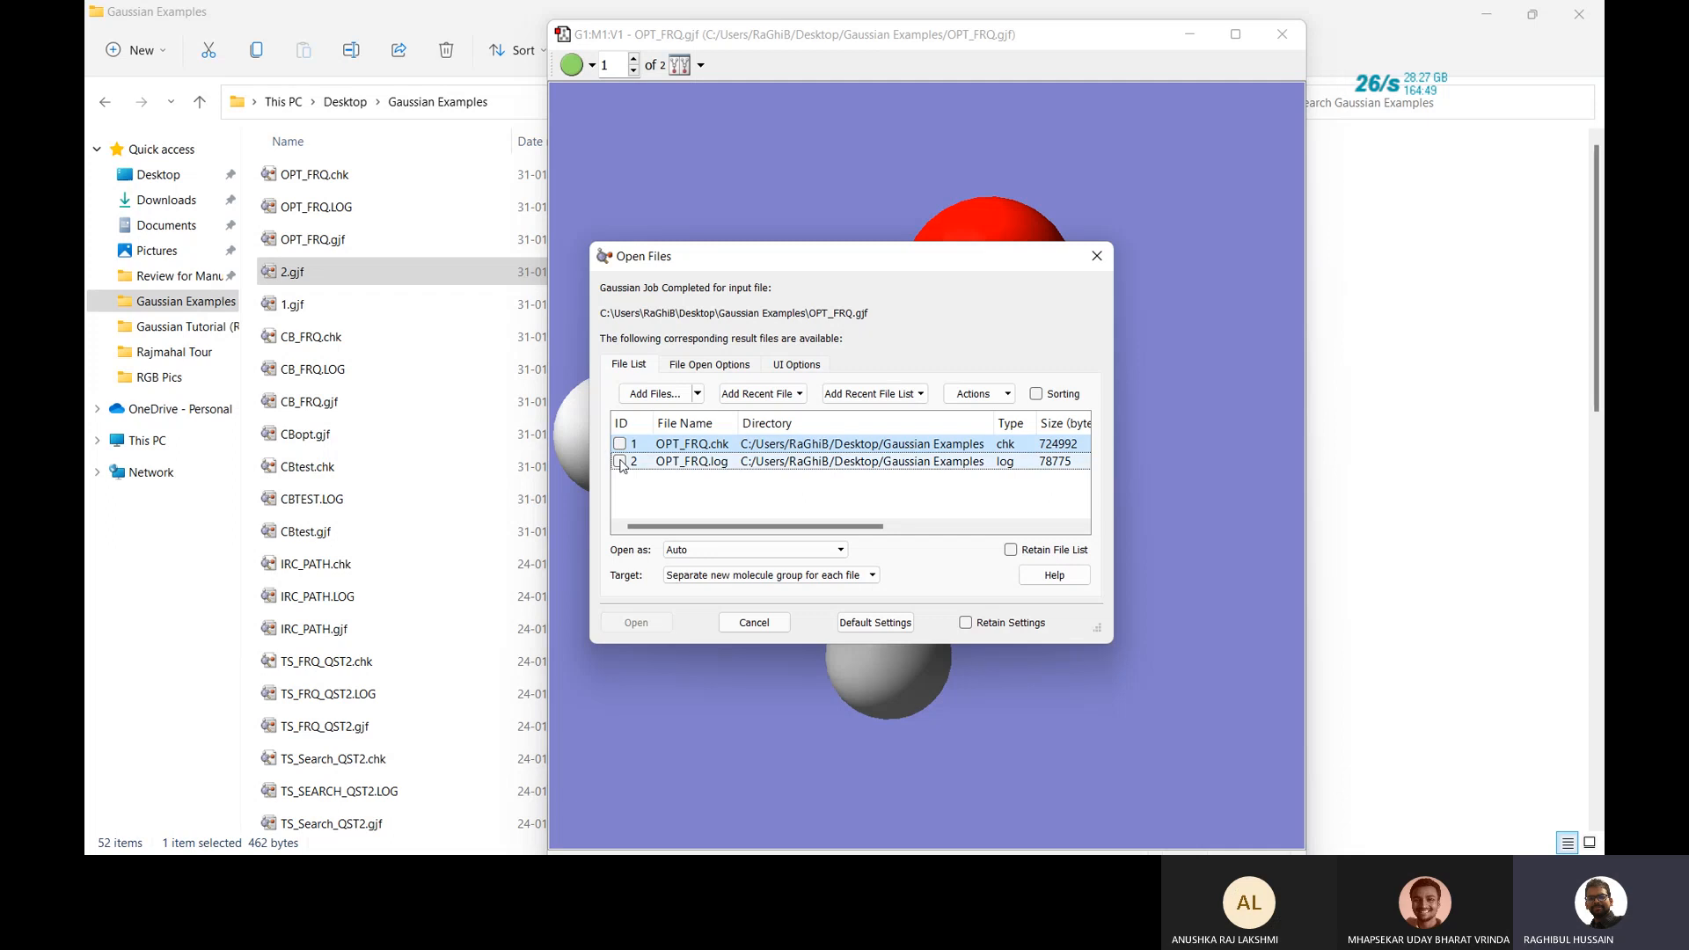
pyautogui.click(1096, 255)
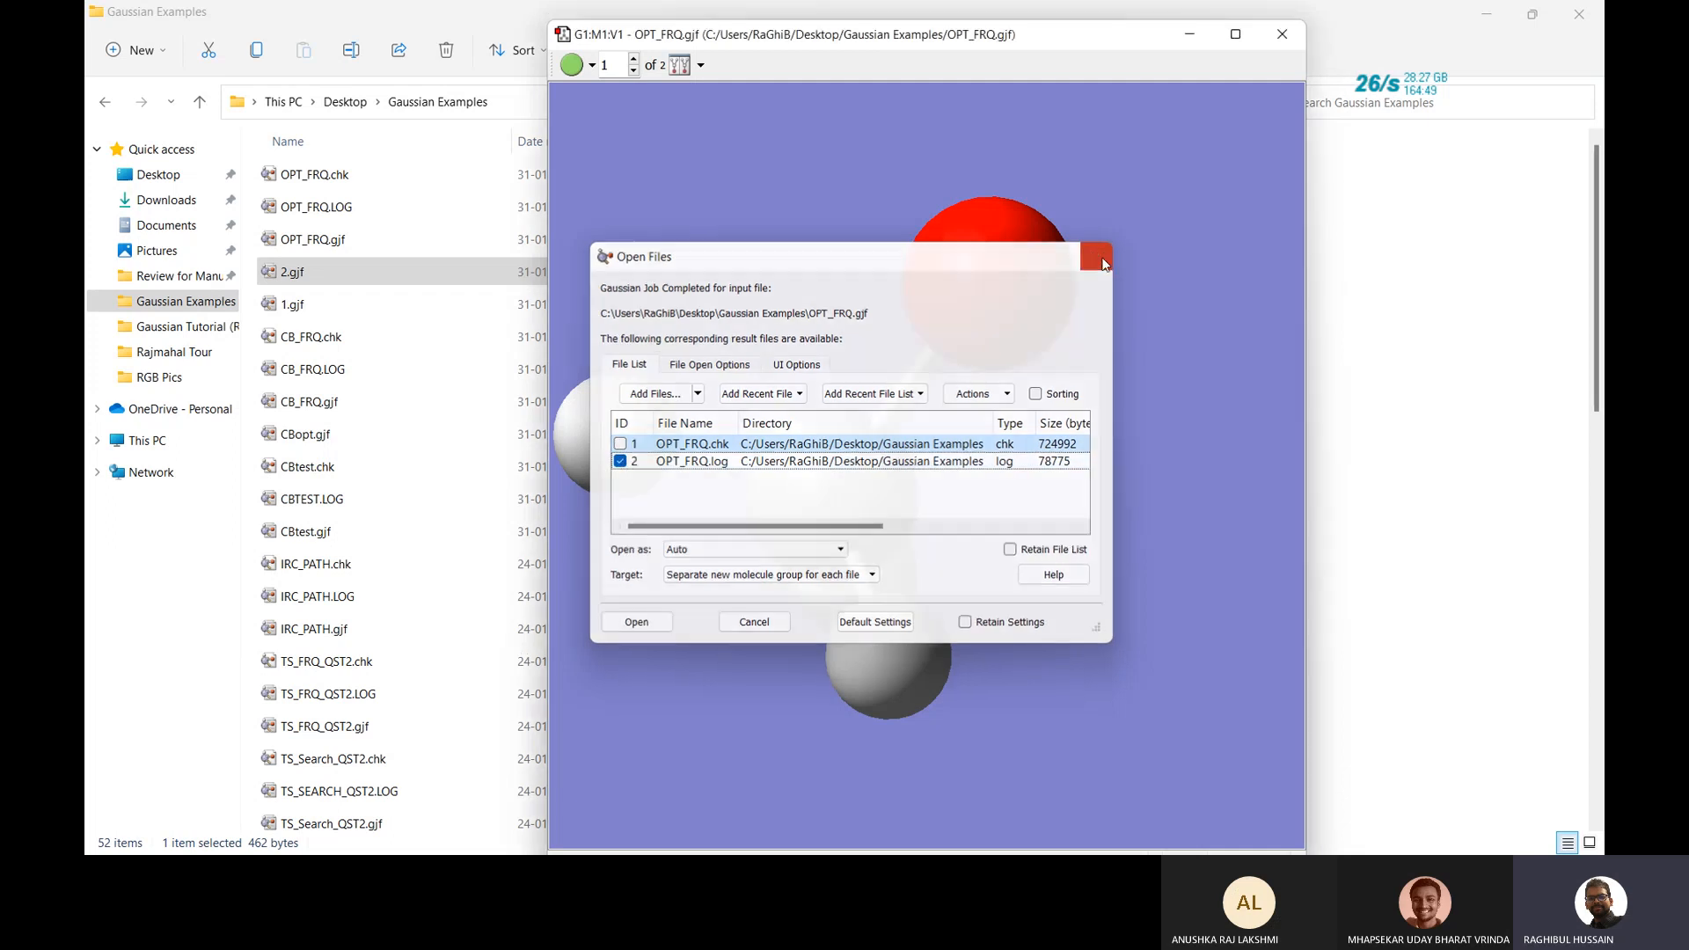
pyautogui.click(1286, 34)
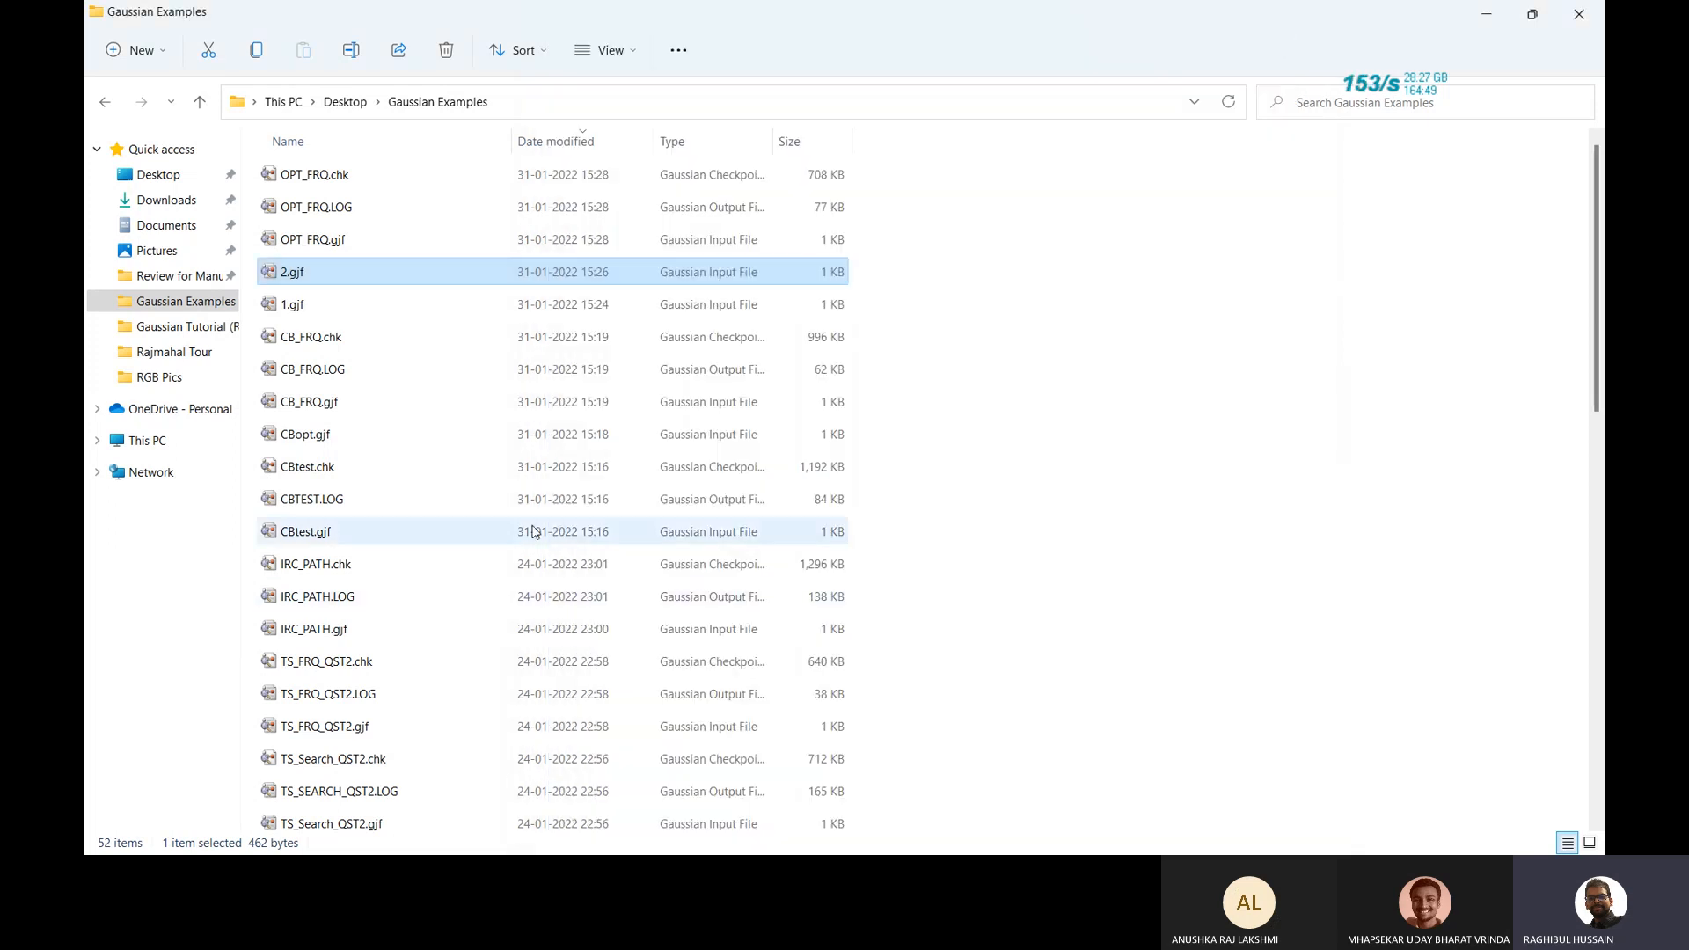
# Sort Gaussian Examples by Date modified, oldest first, and open QST2.gjf.
pyautogui.scroll(-1, 532, 533)
pyautogui.scroll(1, 532, 532)
pyautogui.scroll(-2, 532, 532)
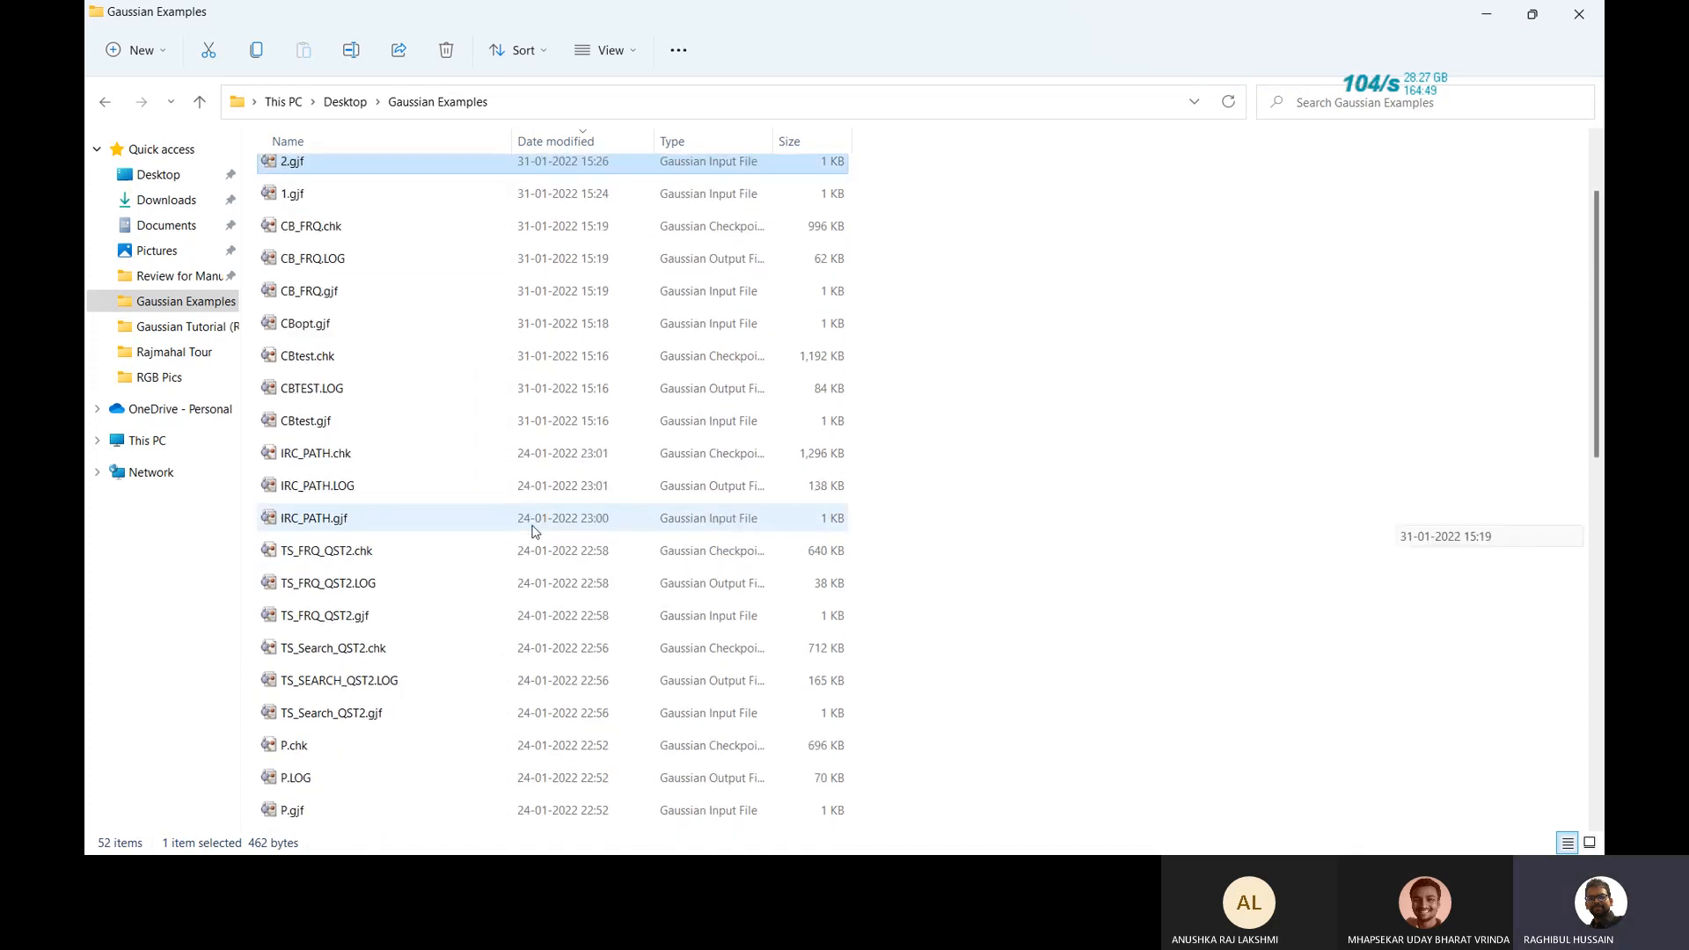
pyautogui.scroll(2, 532, 532)
pyautogui.scroll(1, 532, 531)
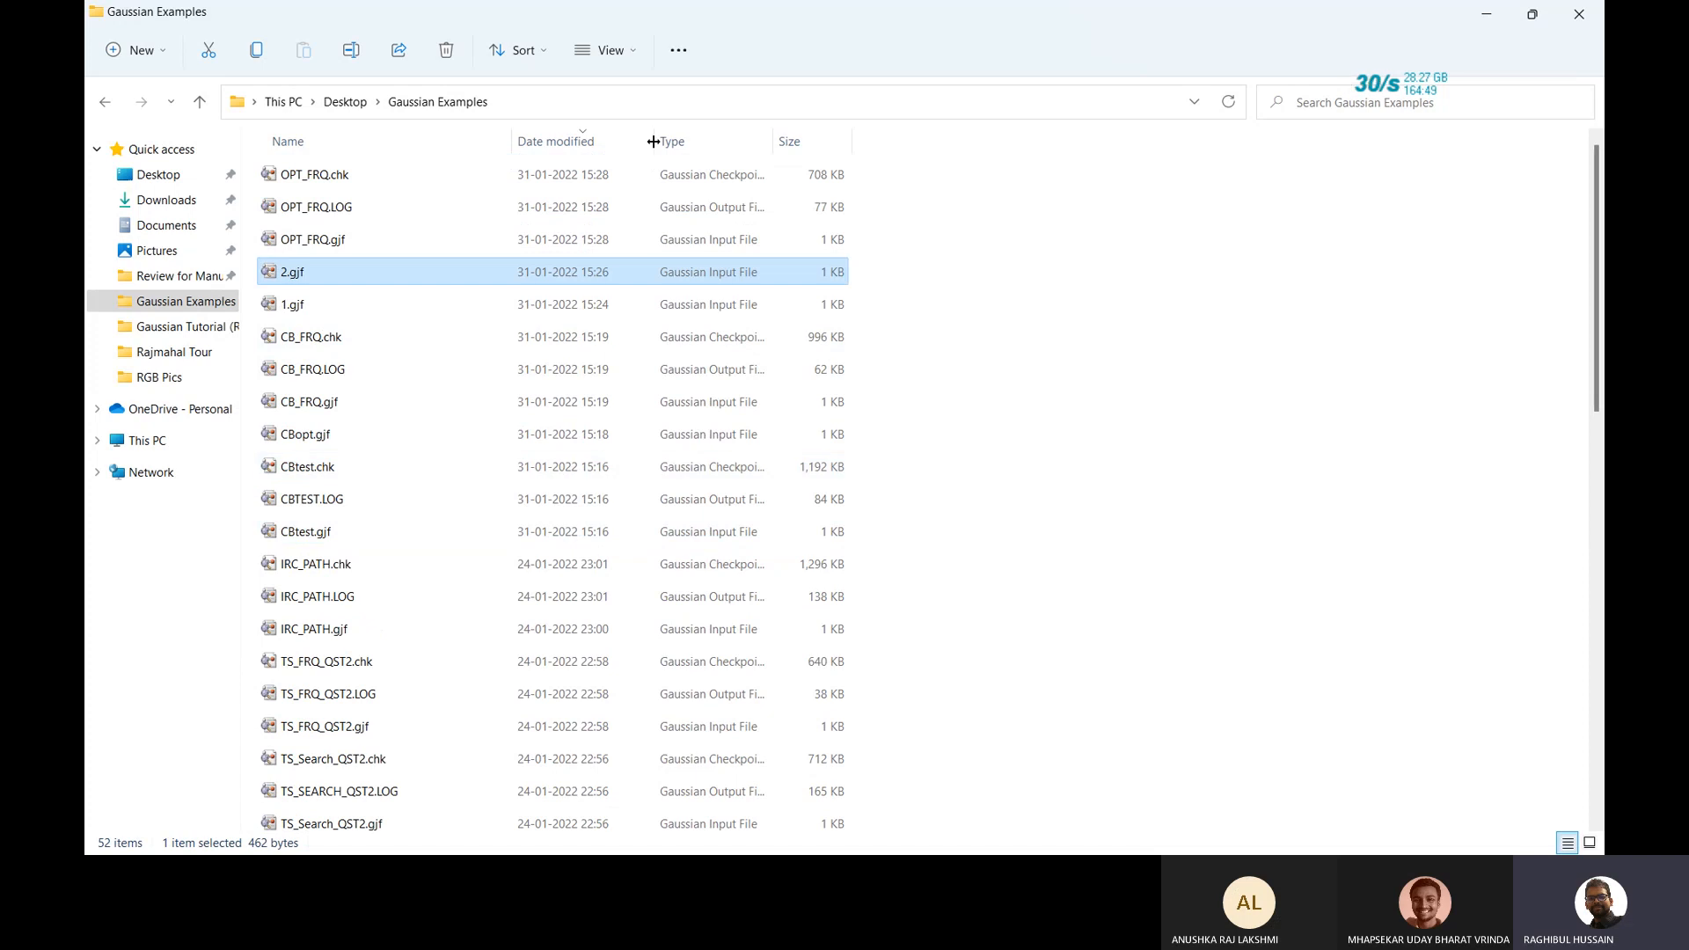
pyautogui.click(567, 141)
pyautogui.scroll(10, 483, 401)
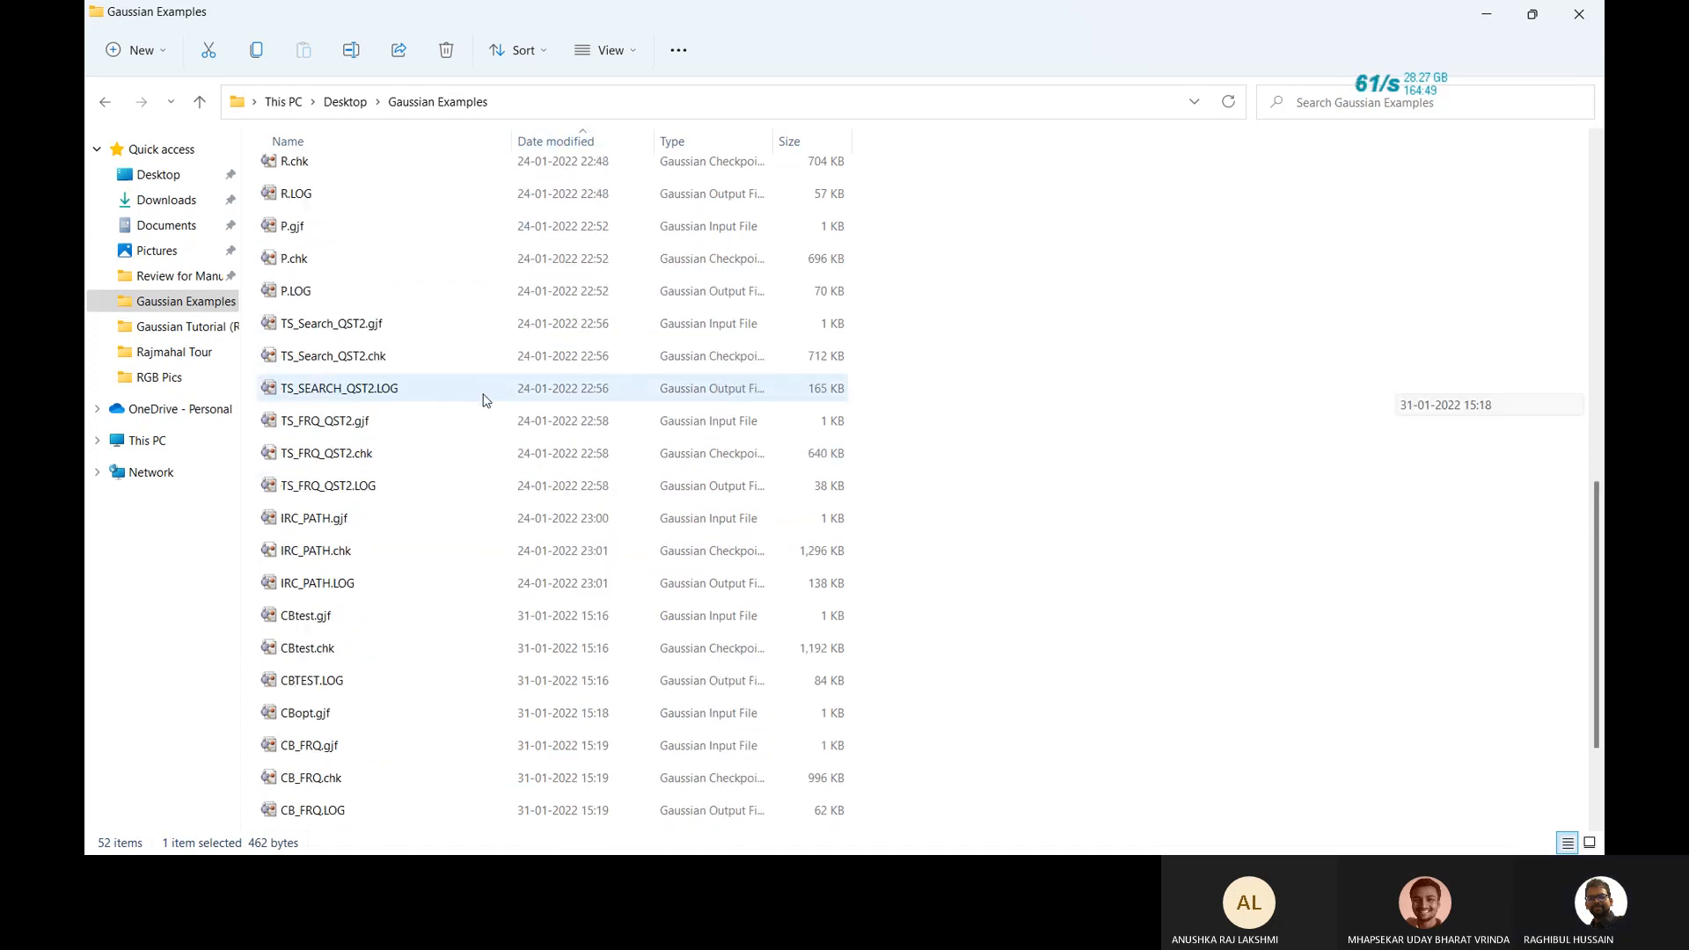
pyautogui.scroll(1, 483, 400)
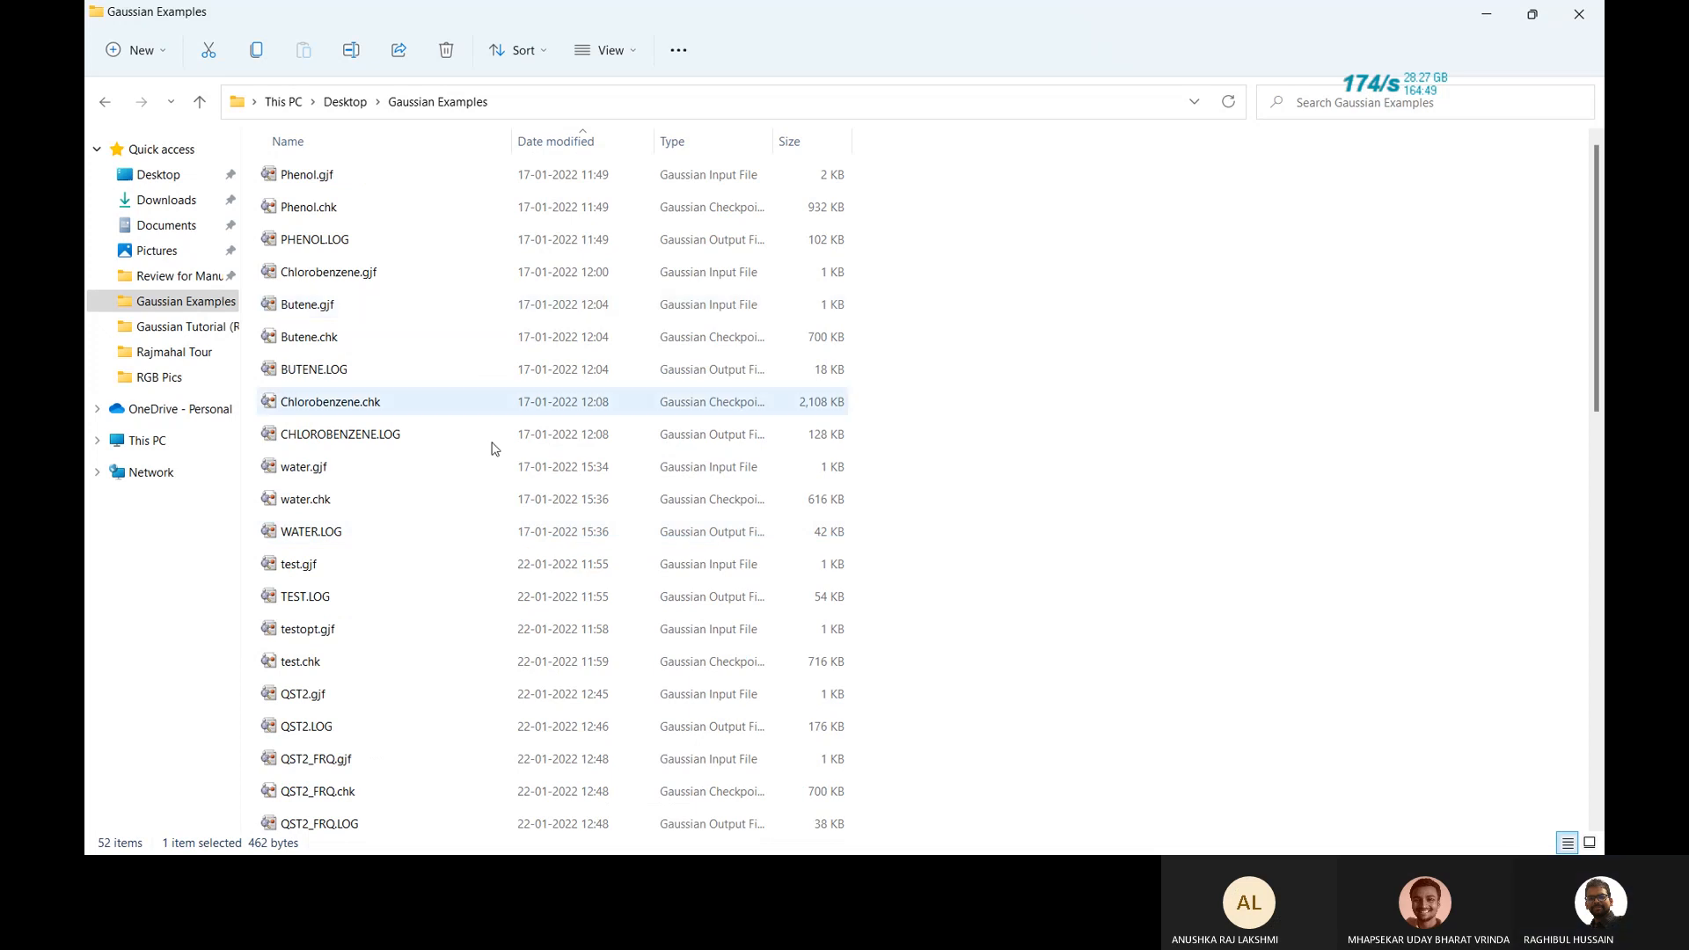
pyautogui.scroll(-2, 495, 514)
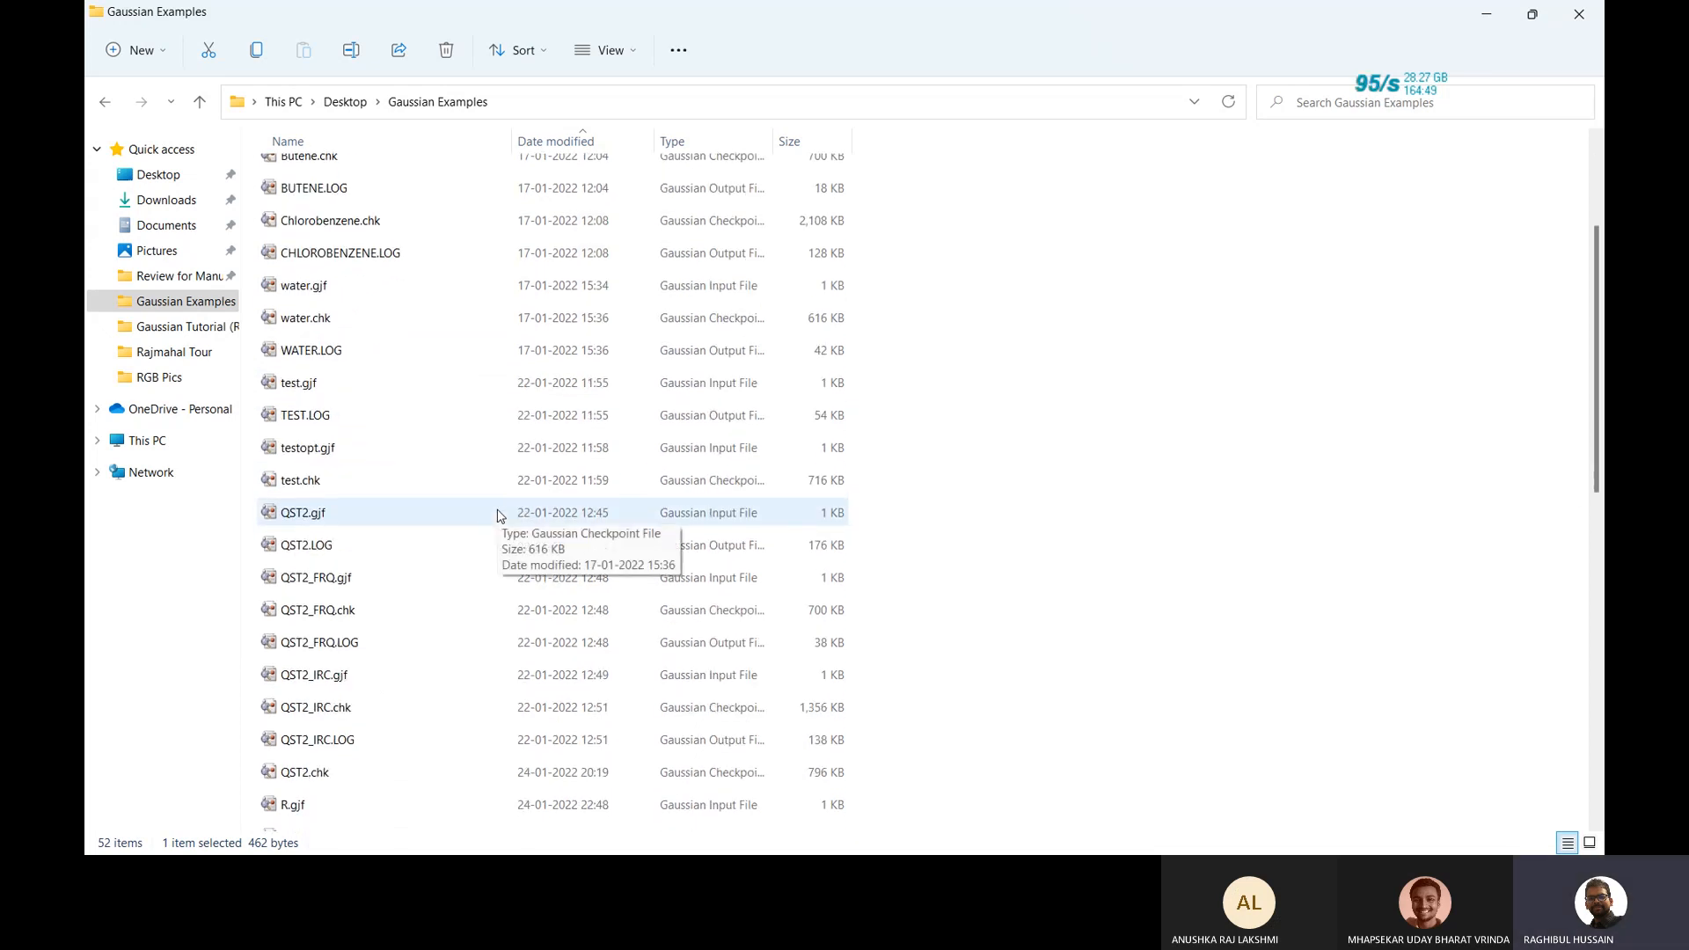
pyautogui.scroll(-1, 475, 517)
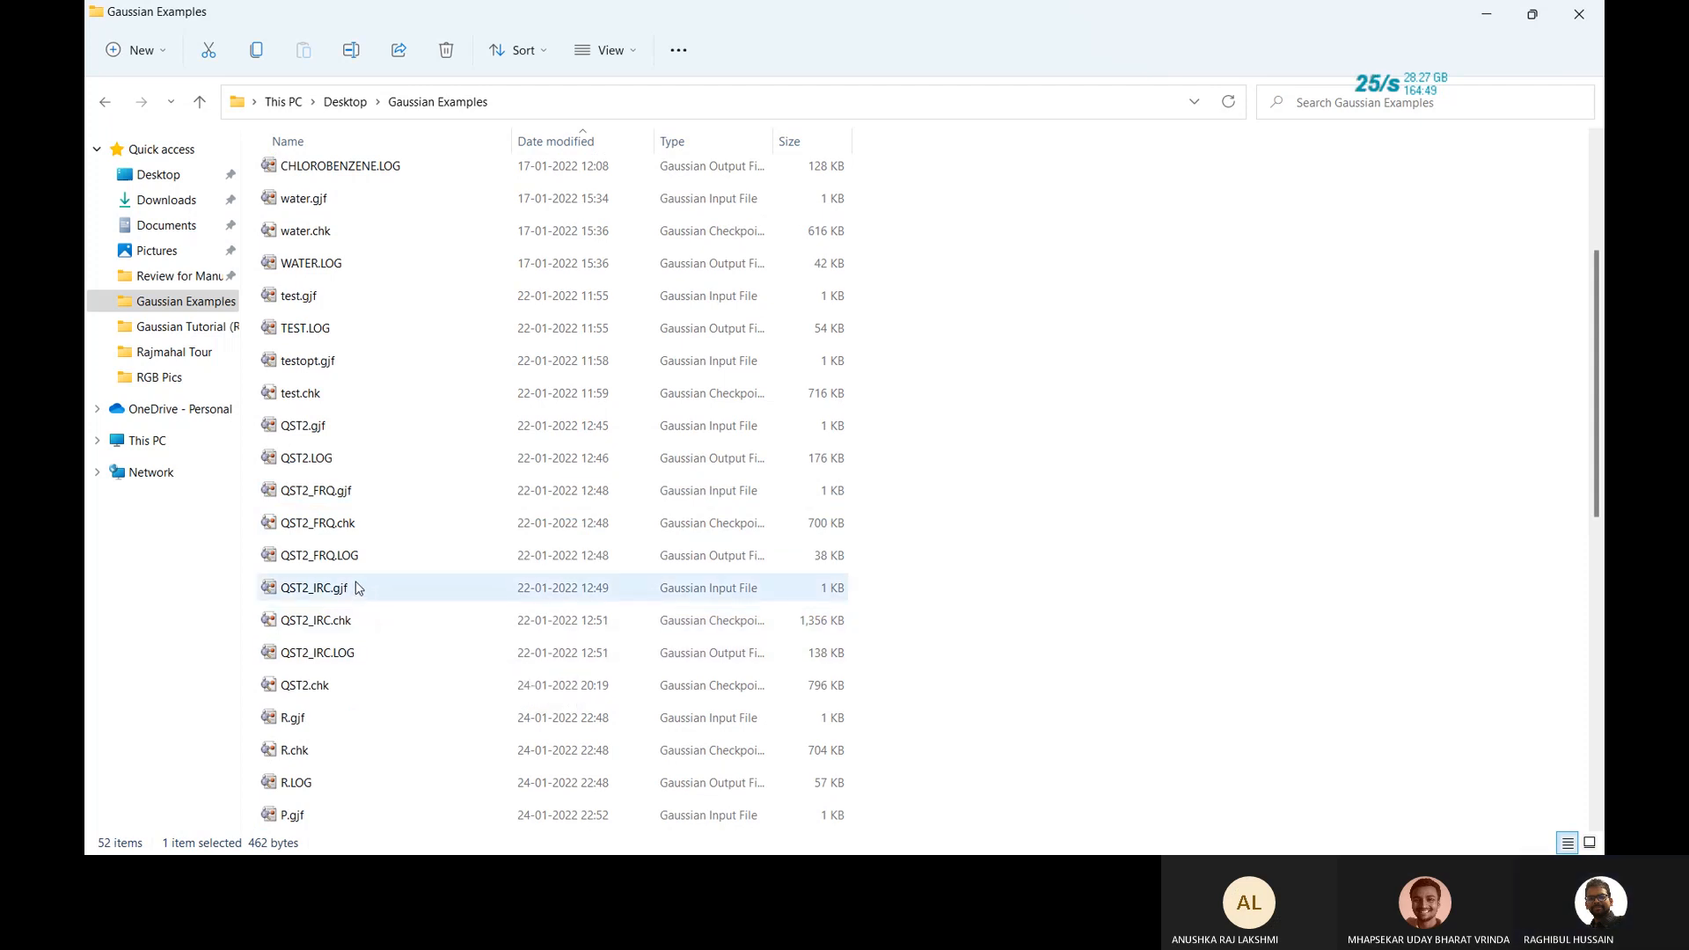
pyautogui.doubleClick(343, 426)
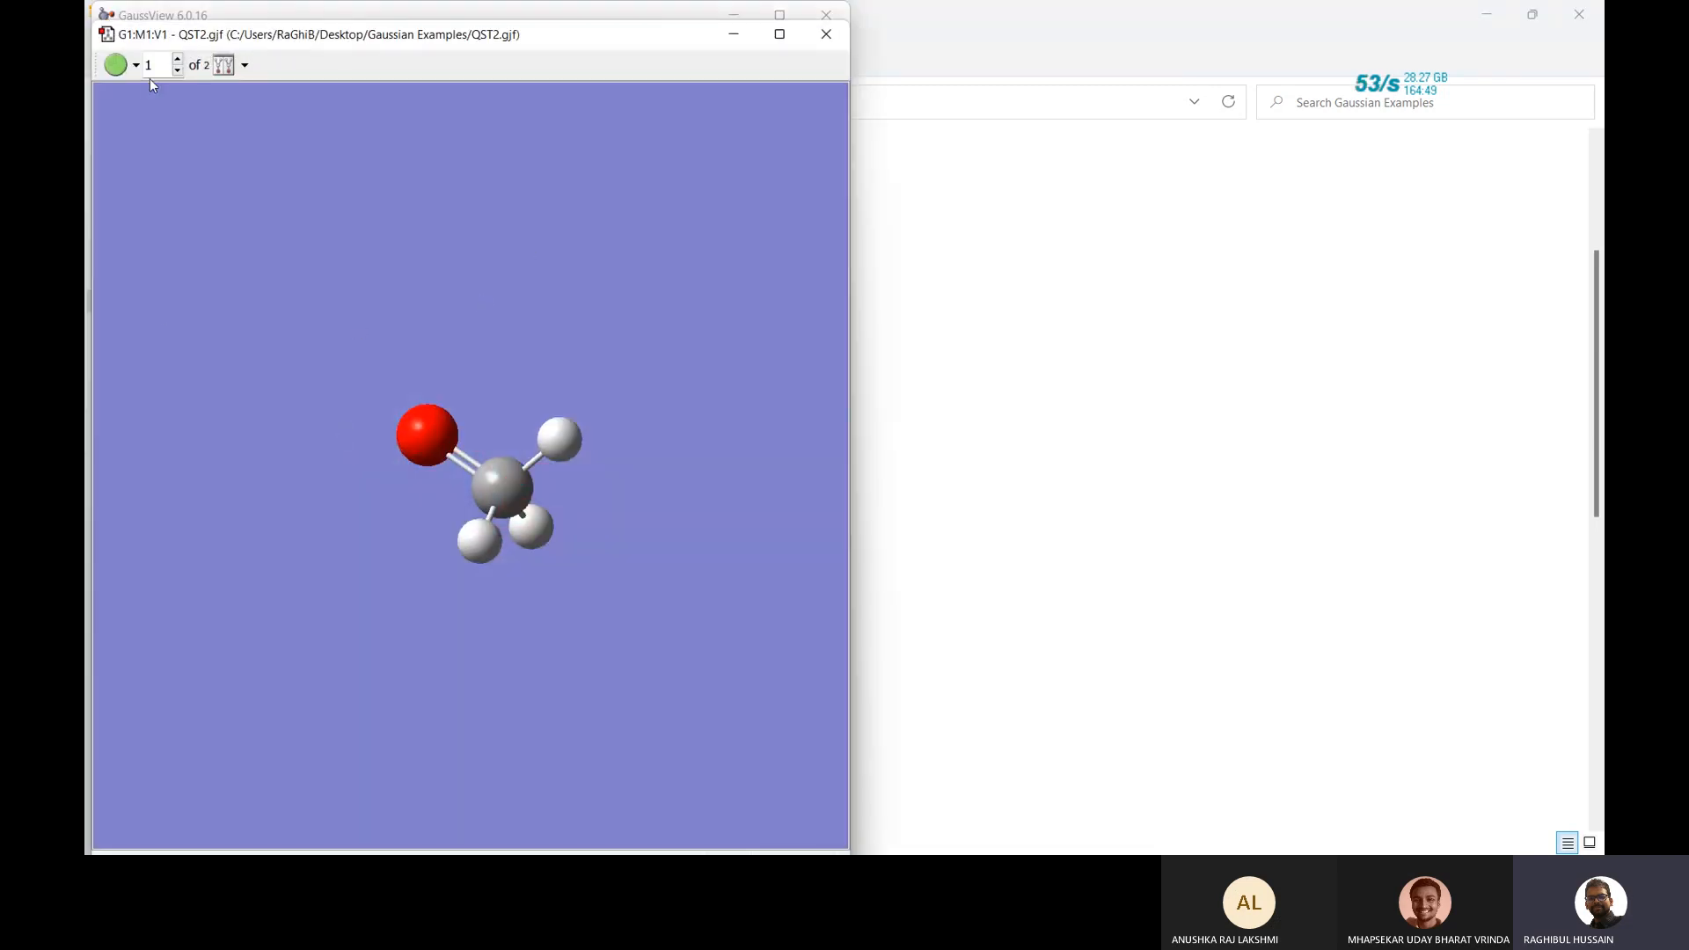
# Show structure 2, then submit QST2.gjf unchanged to Gaussian from Calculation Setup.
pyautogui.click(178, 60)
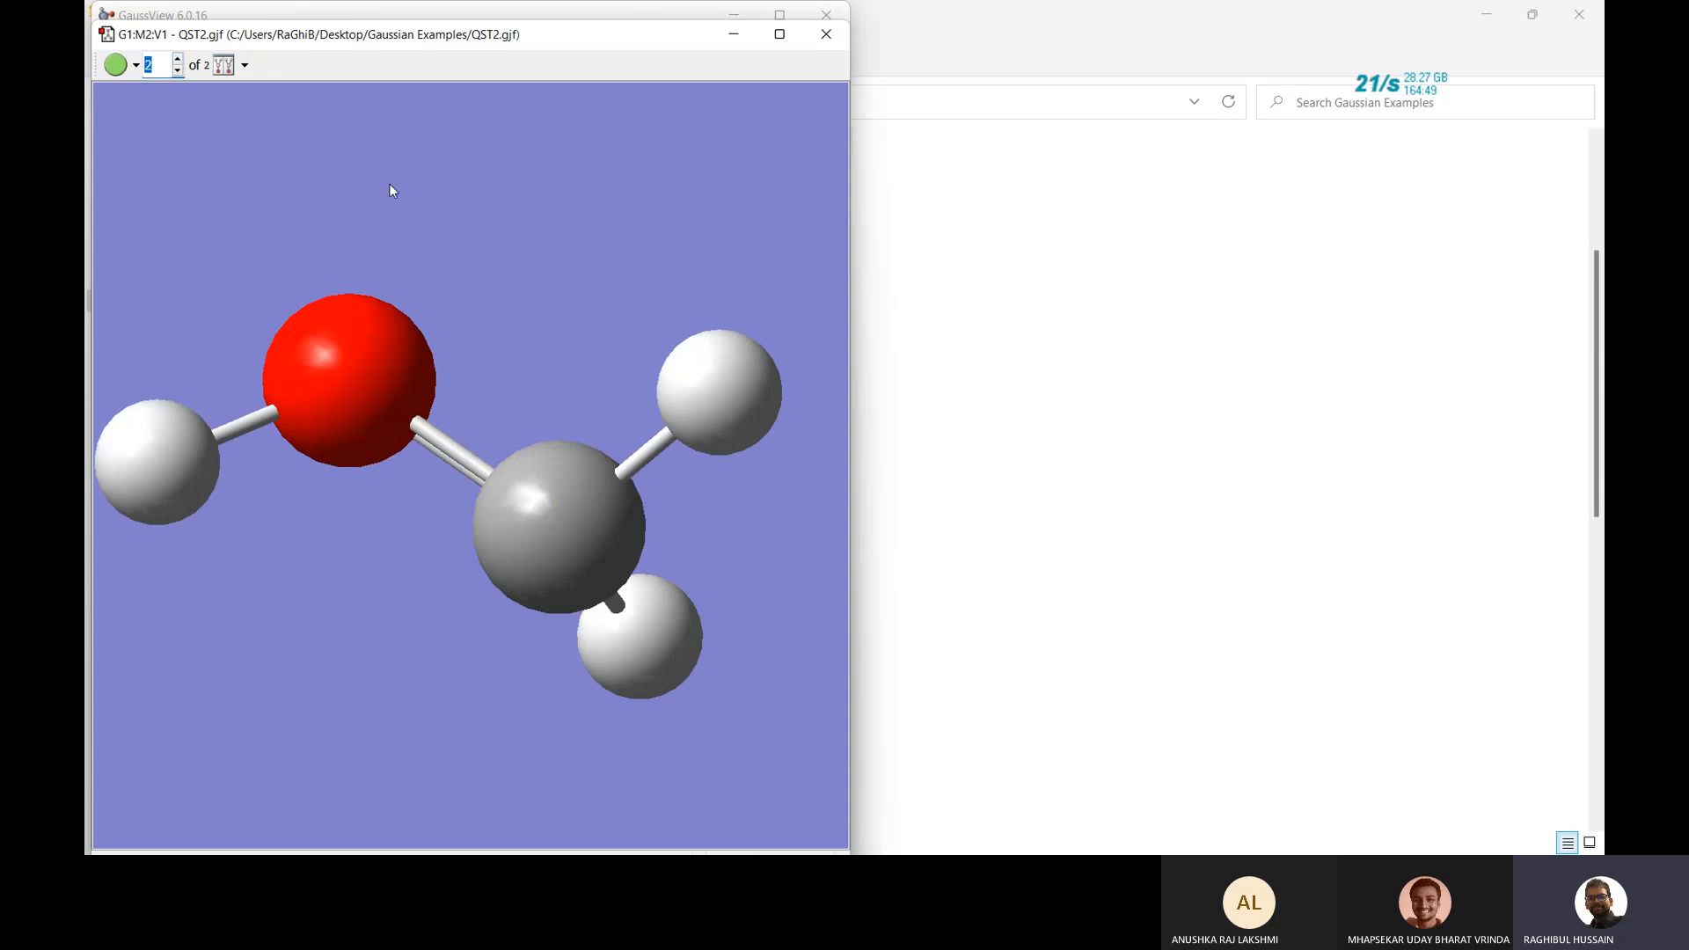
pyautogui.hotkey('ctrl', 'g')
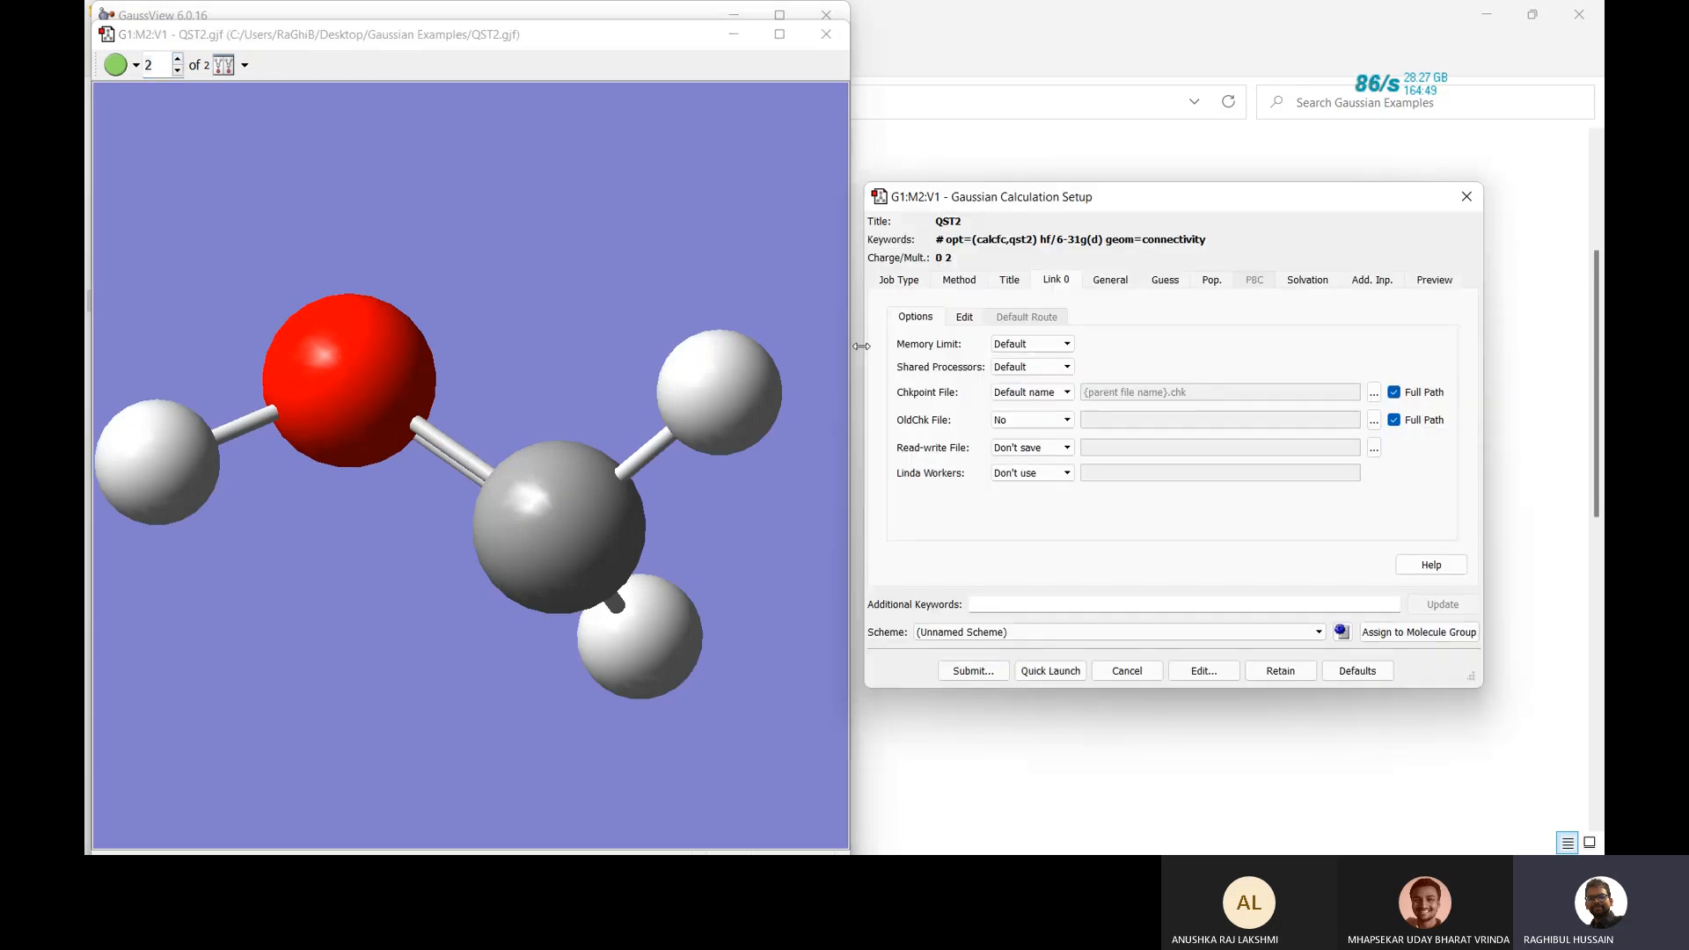
pyautogui.click(967, 672)
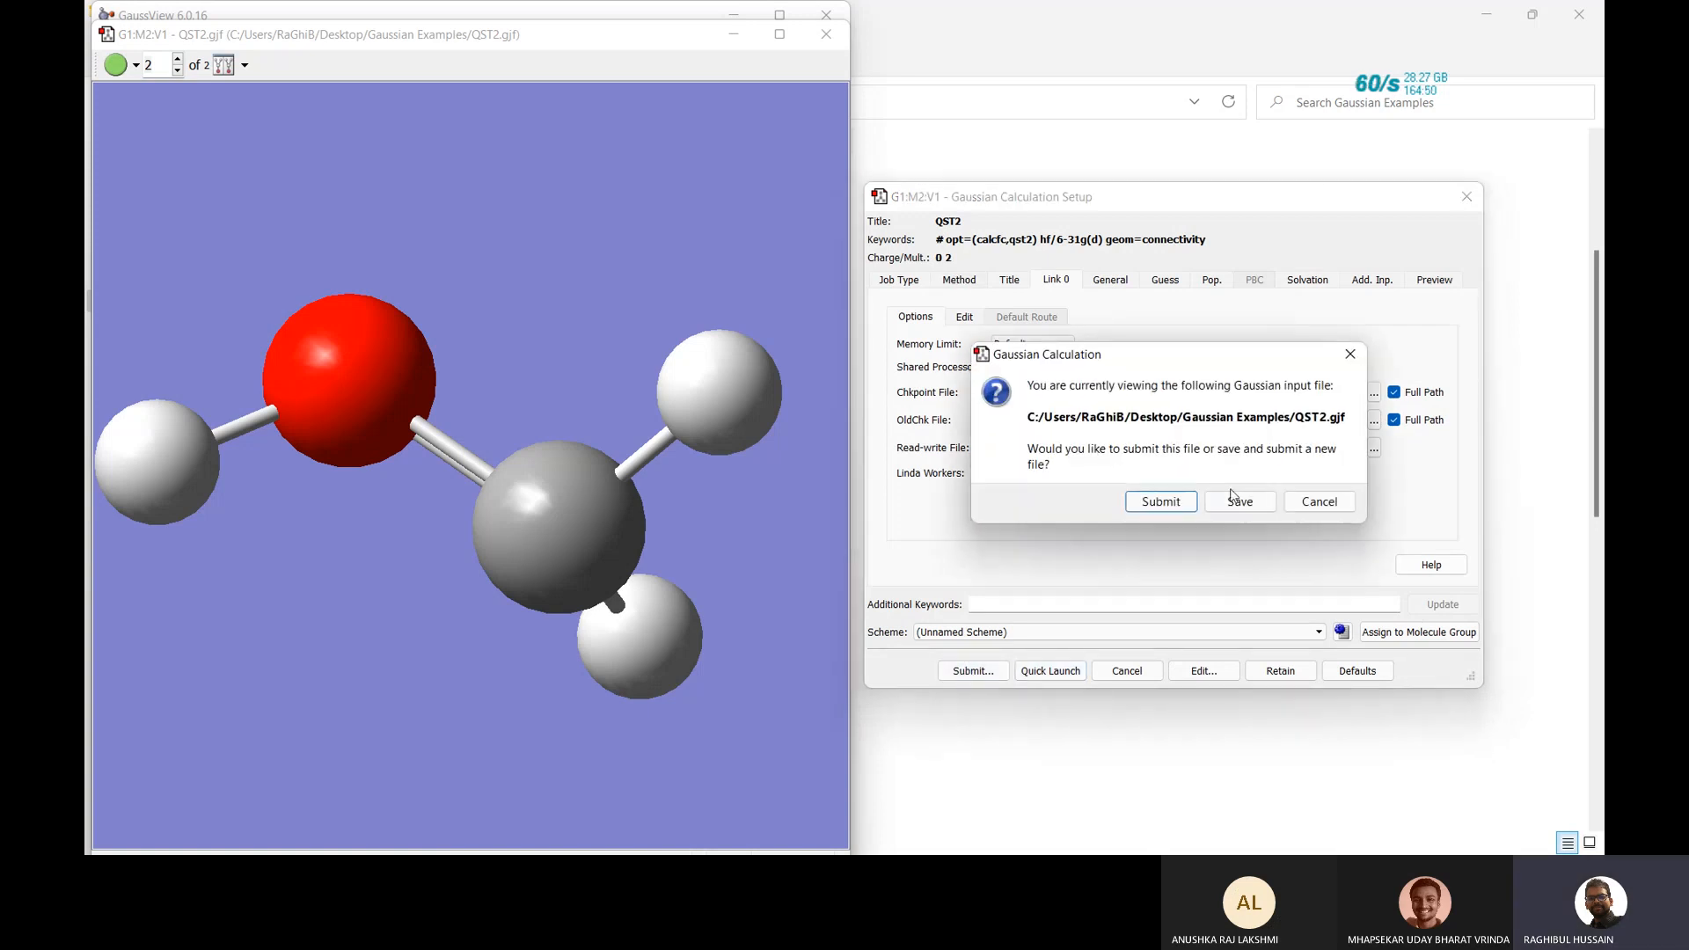
pyautogui.click(1152, 503)
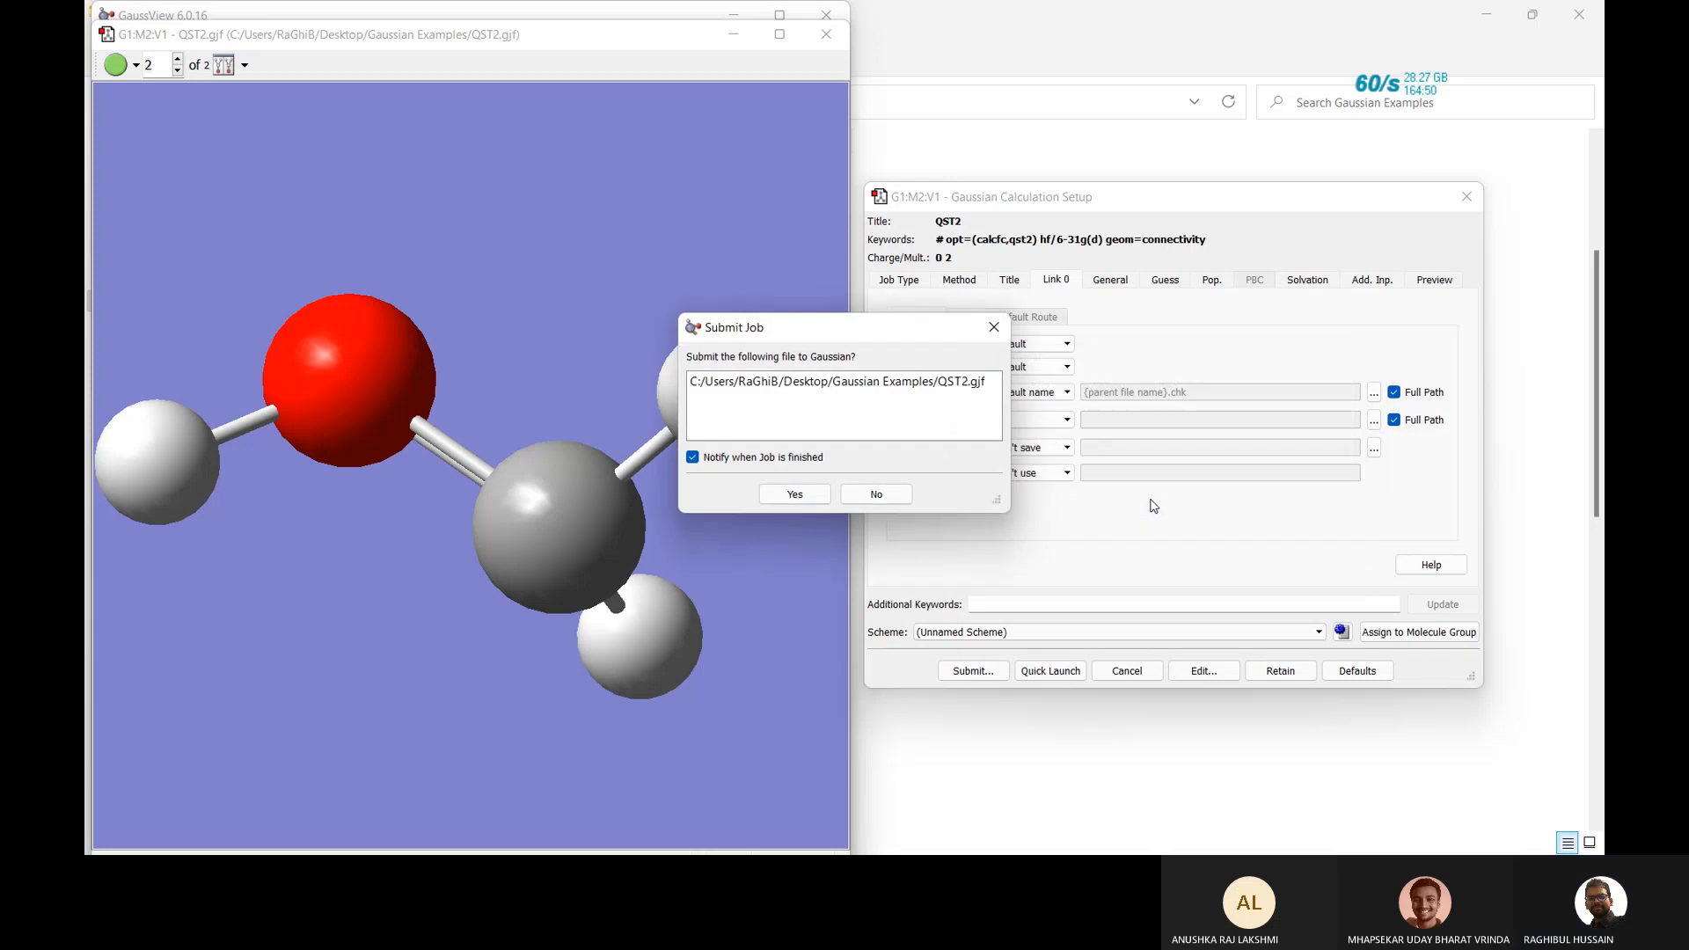
pyautogui.click(806, 499)
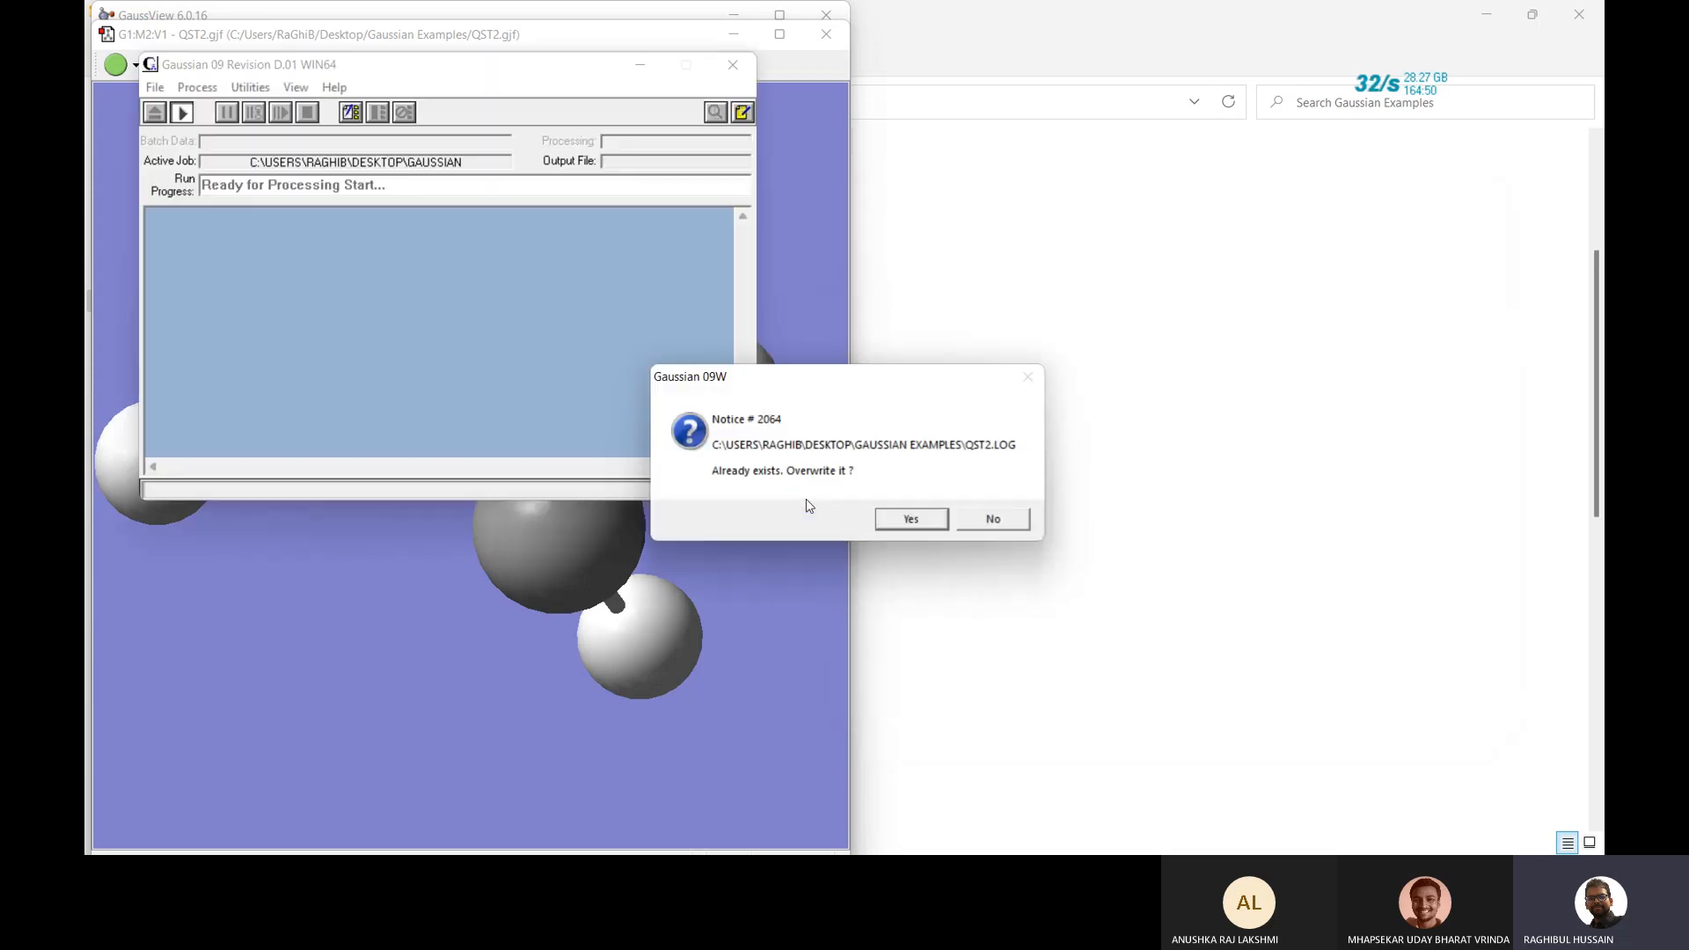
# Overwrite the existing QST2 log and run the job, then acknowledge the Severe Error and close the log.
pyautogui.click(918, 521)
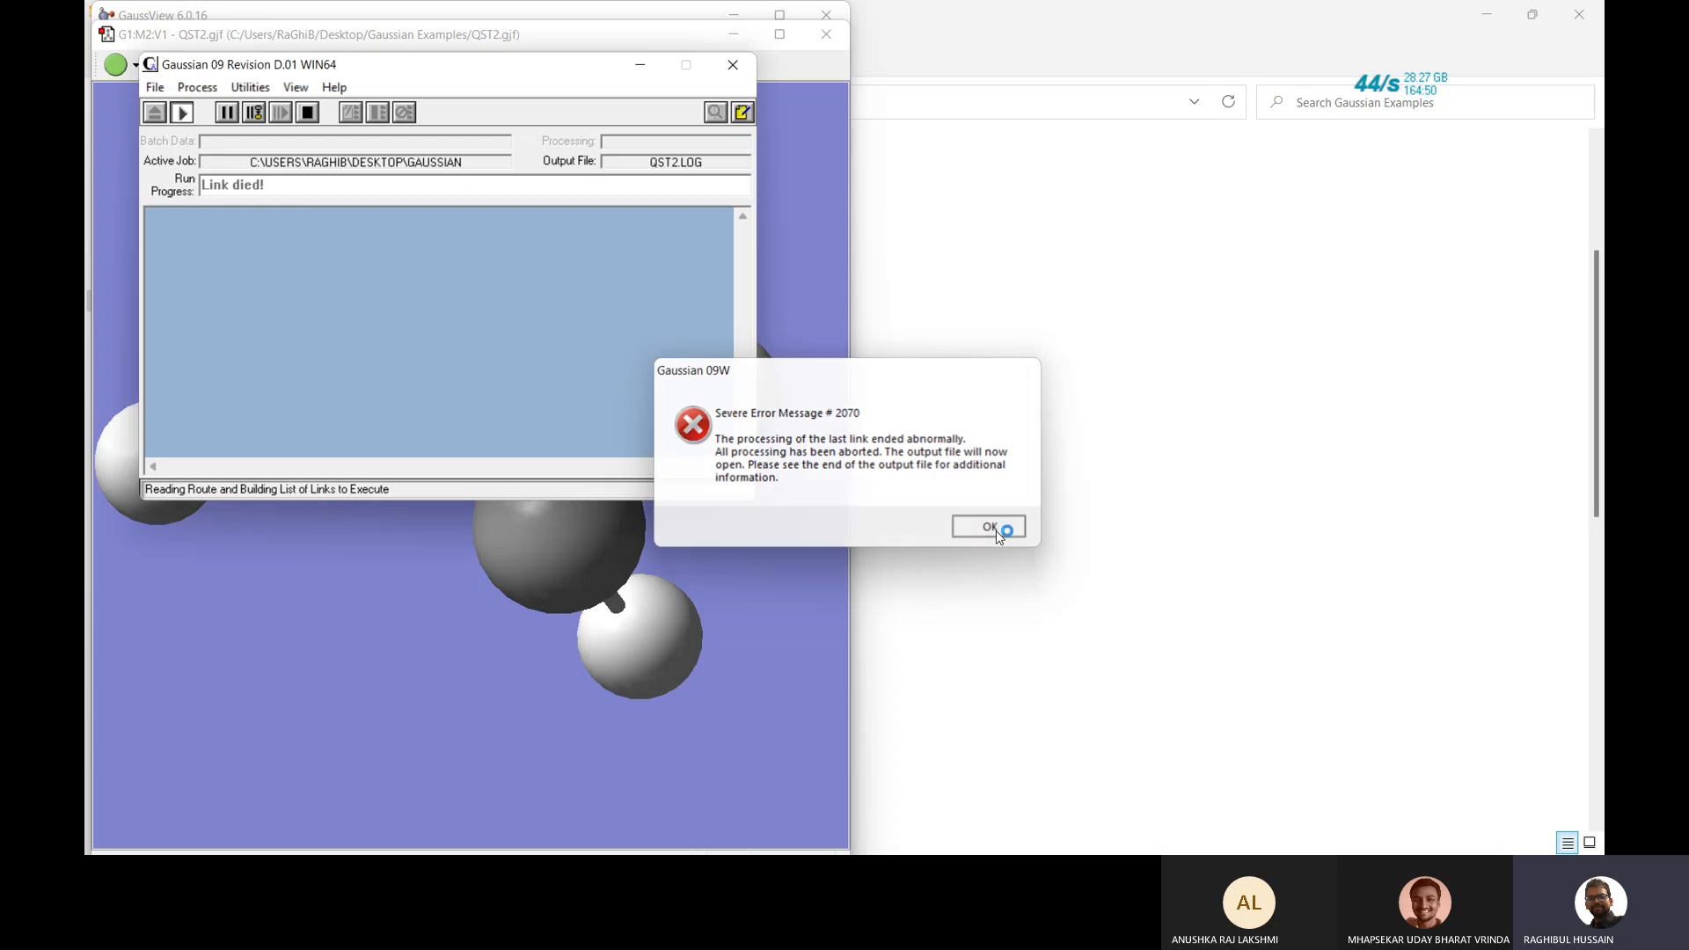
pyautogui.click(989, 527)
pyautogui.scroll(-11, 997, 531)
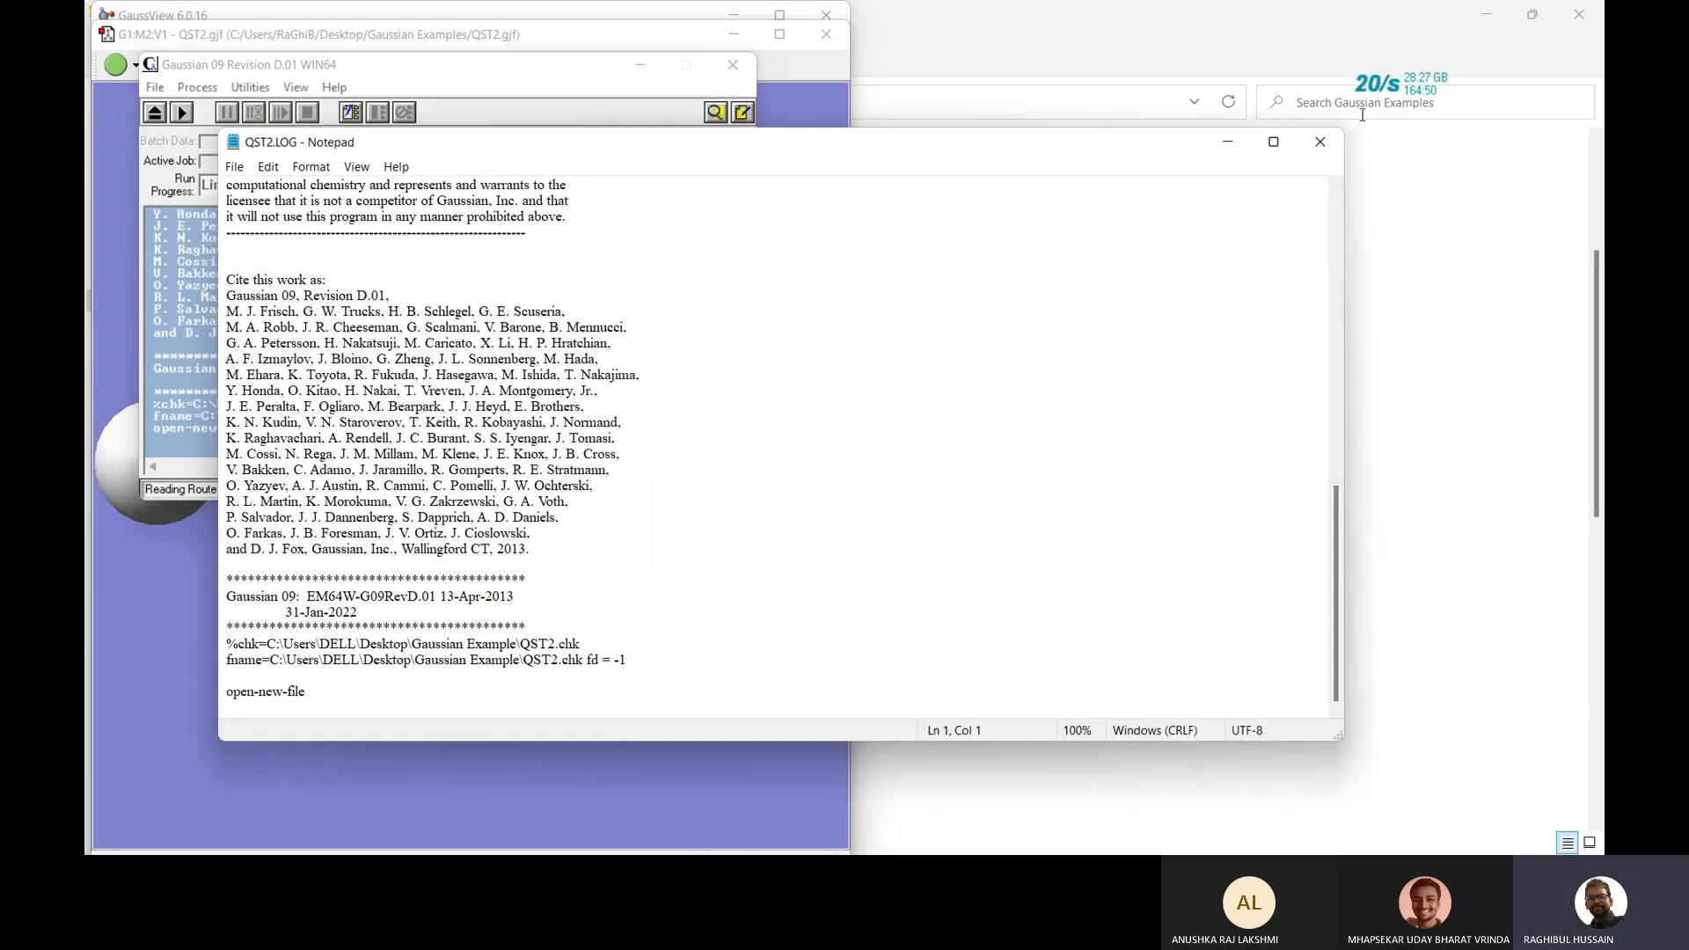
pyautogui.click(1319, 142)
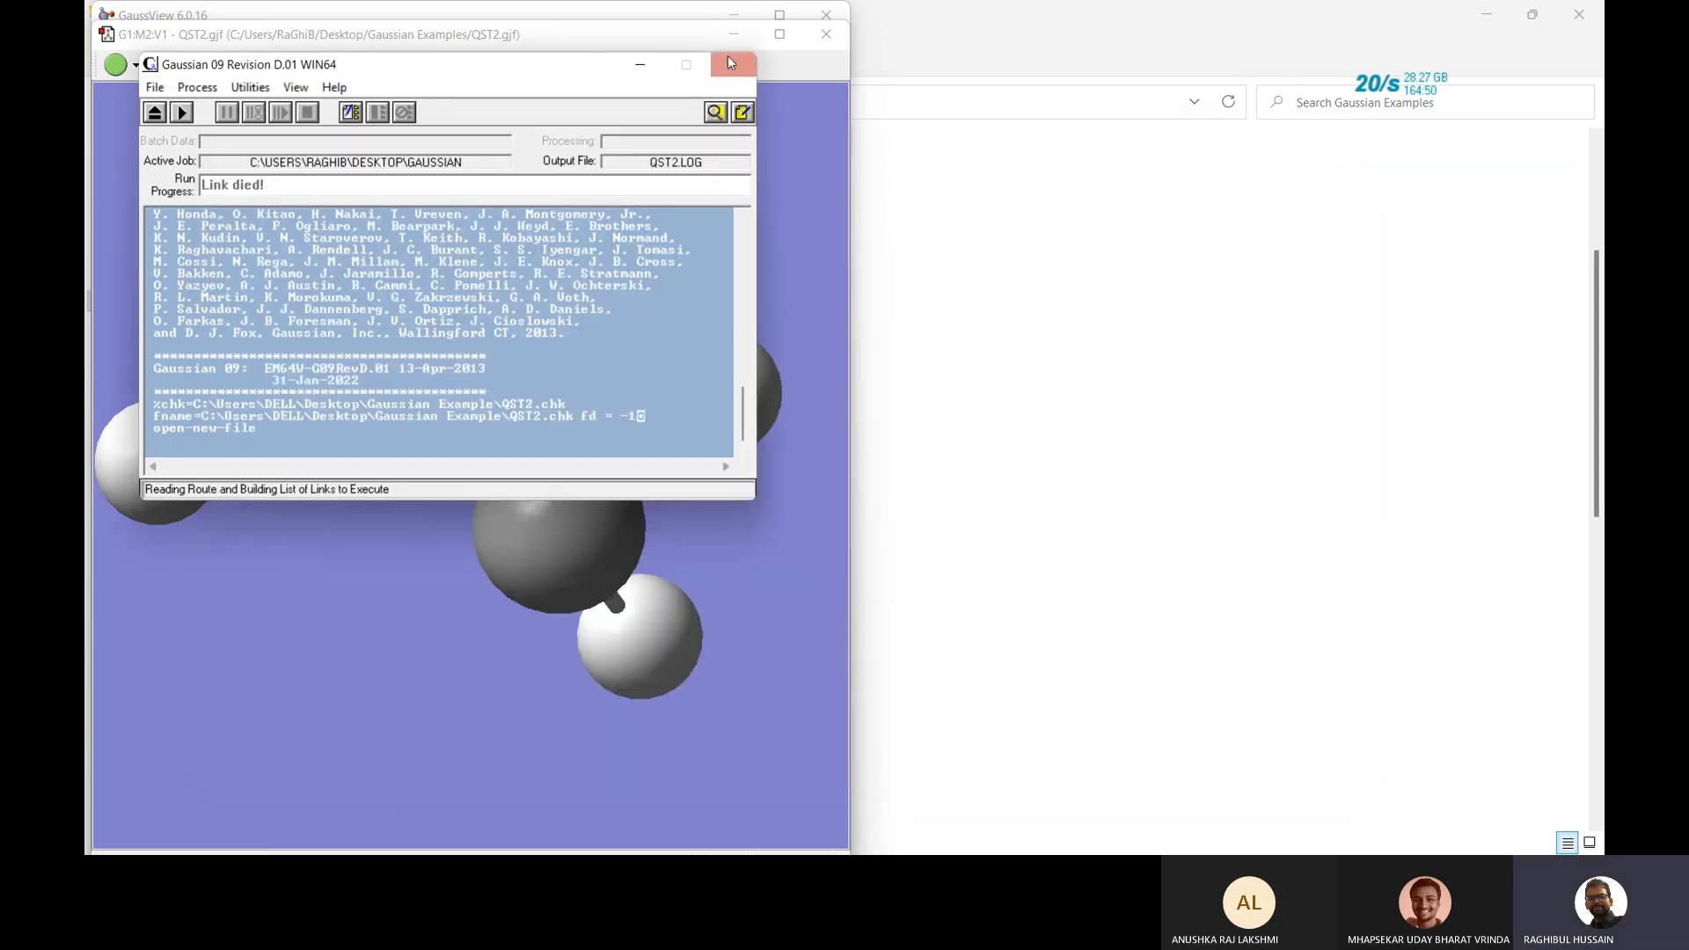
# Close the Gaussian 09 job window, cancel Open Files, and quit GaussView.
pyautogui.moveTo(577, 71); pyautogui.dragTo(731, 109)
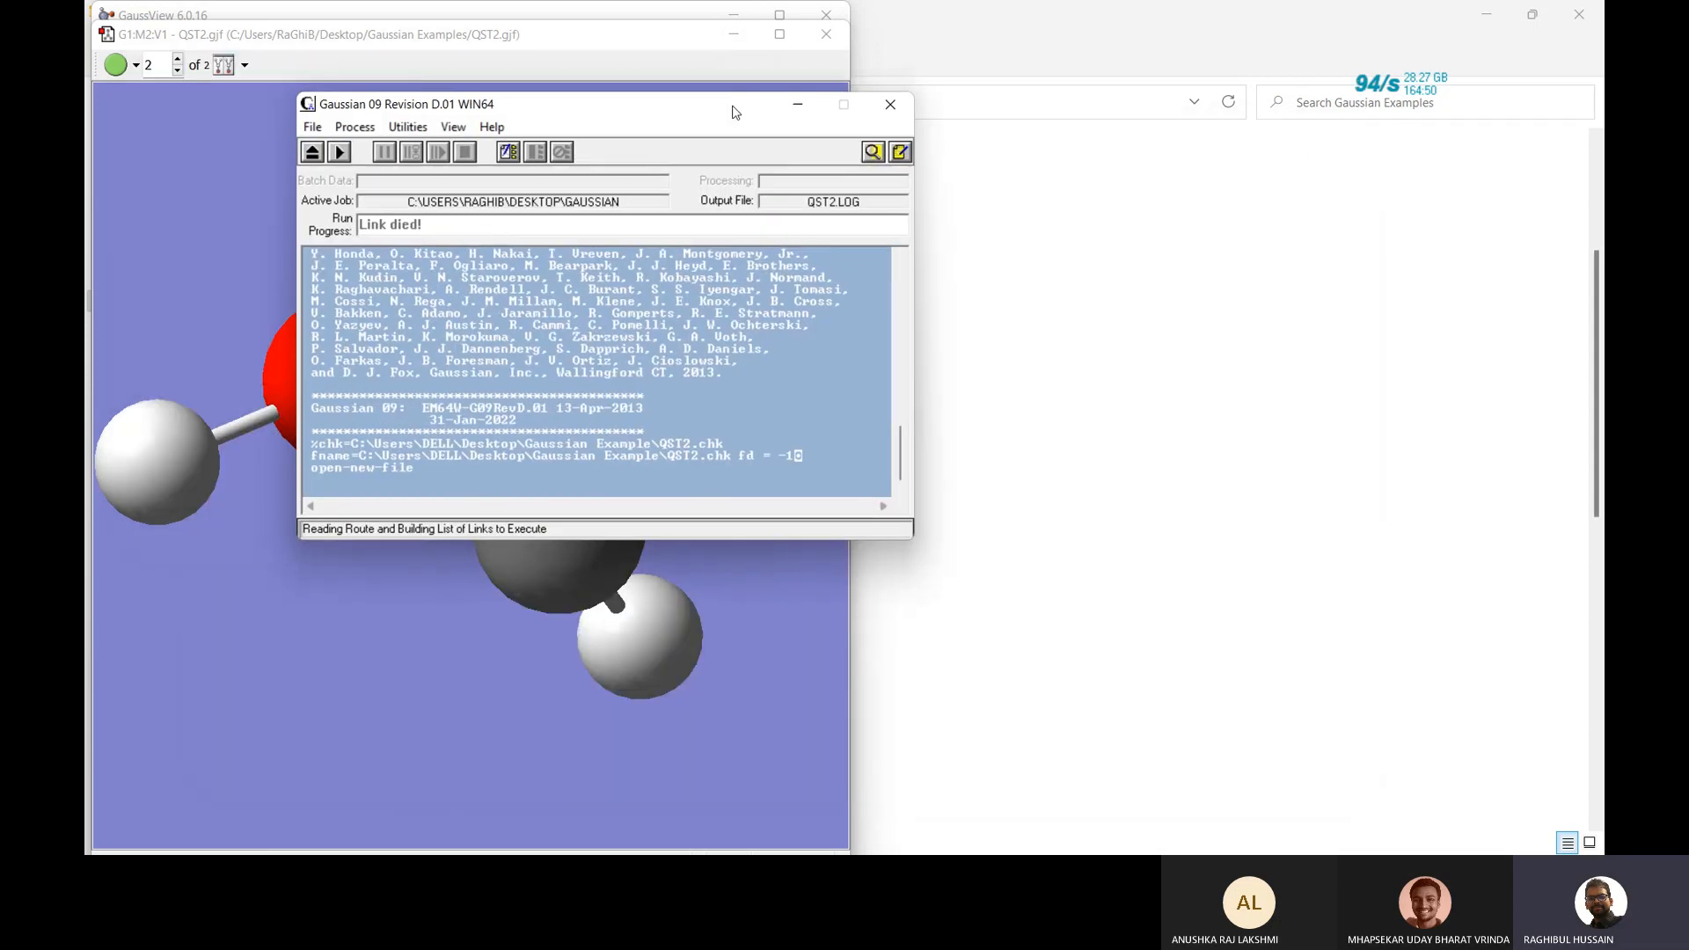
pyautogui.click(886, 107)
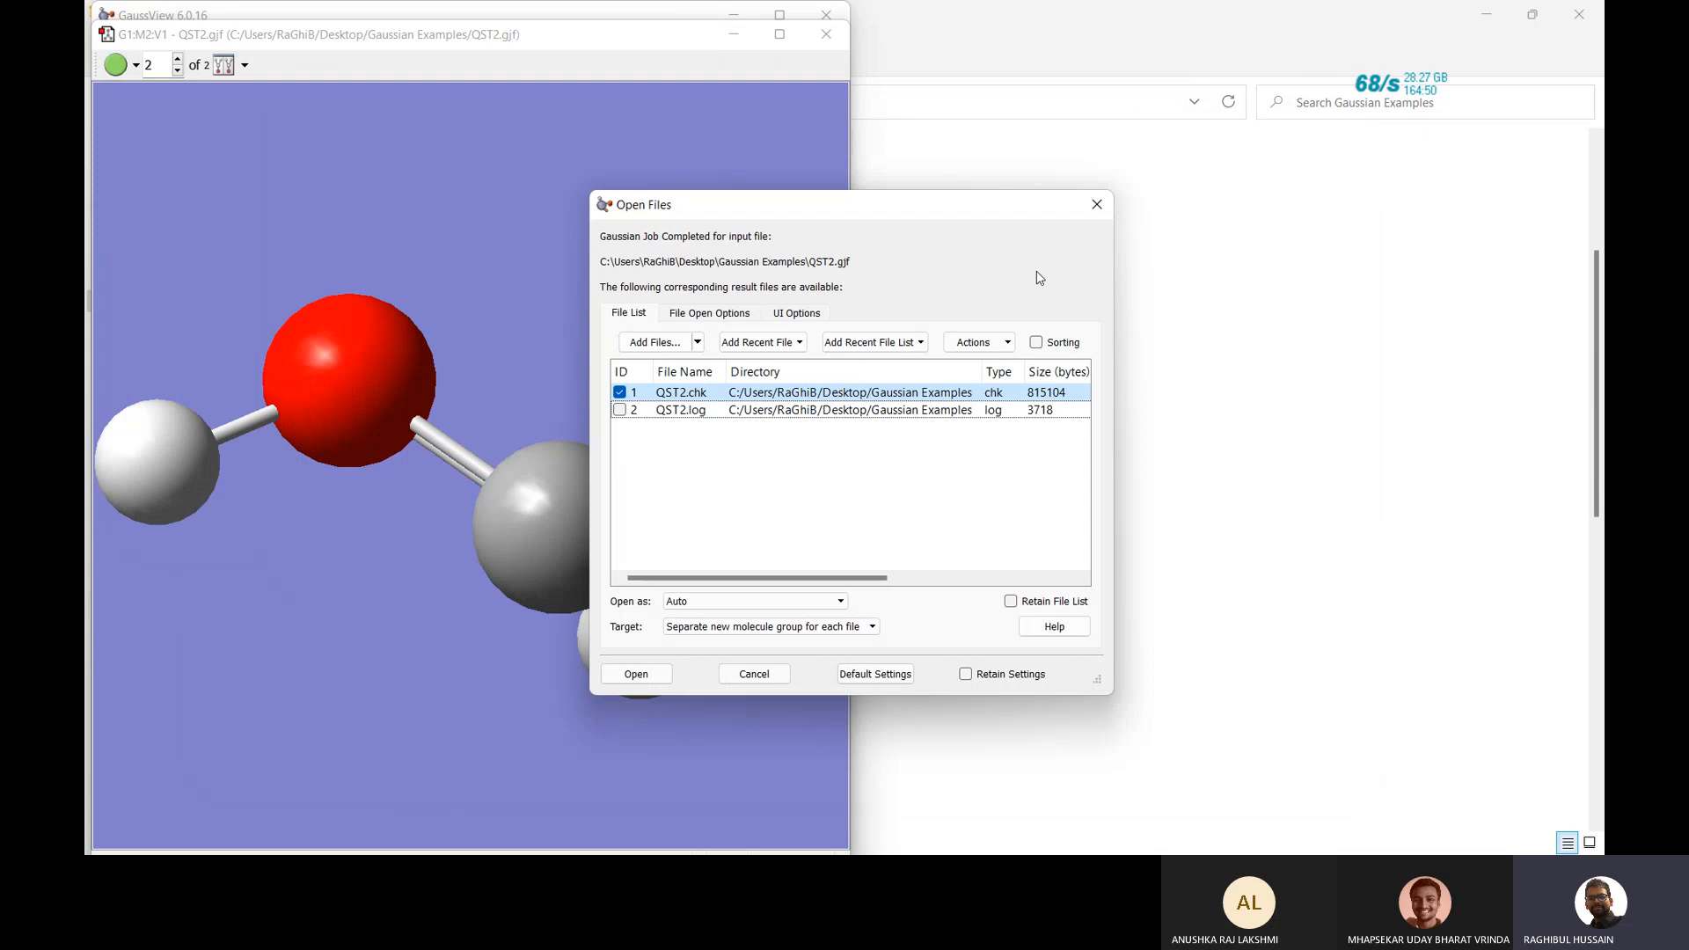
pyautogui.click(1098, 205)
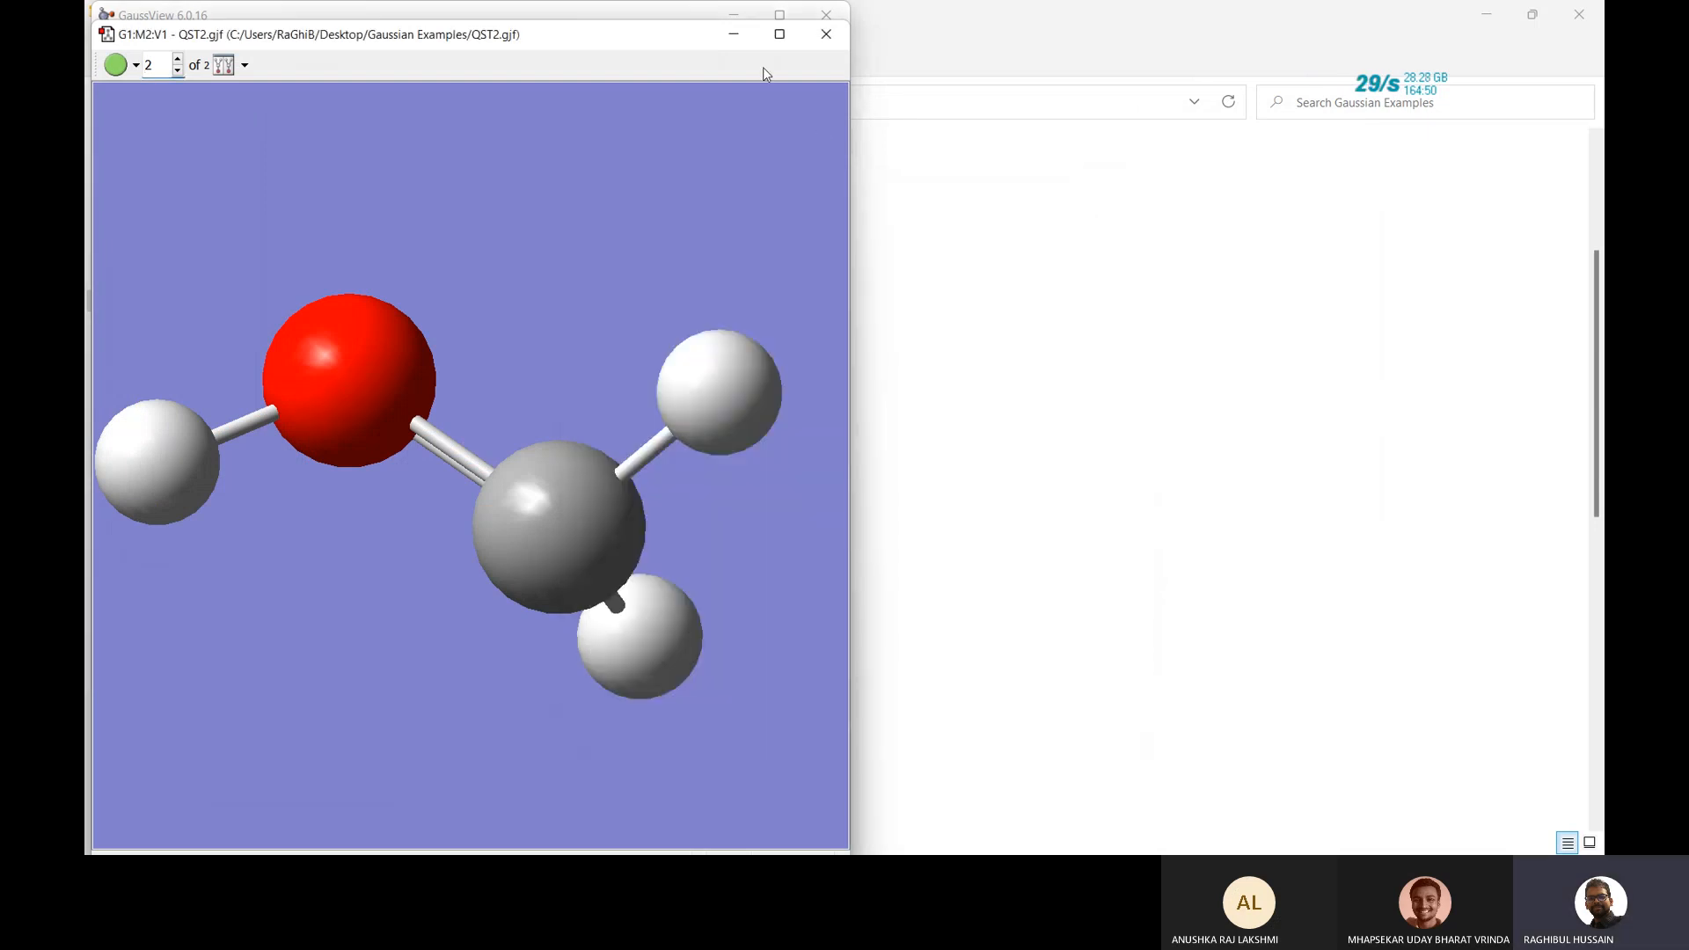
pyautogui.click(824, 35)
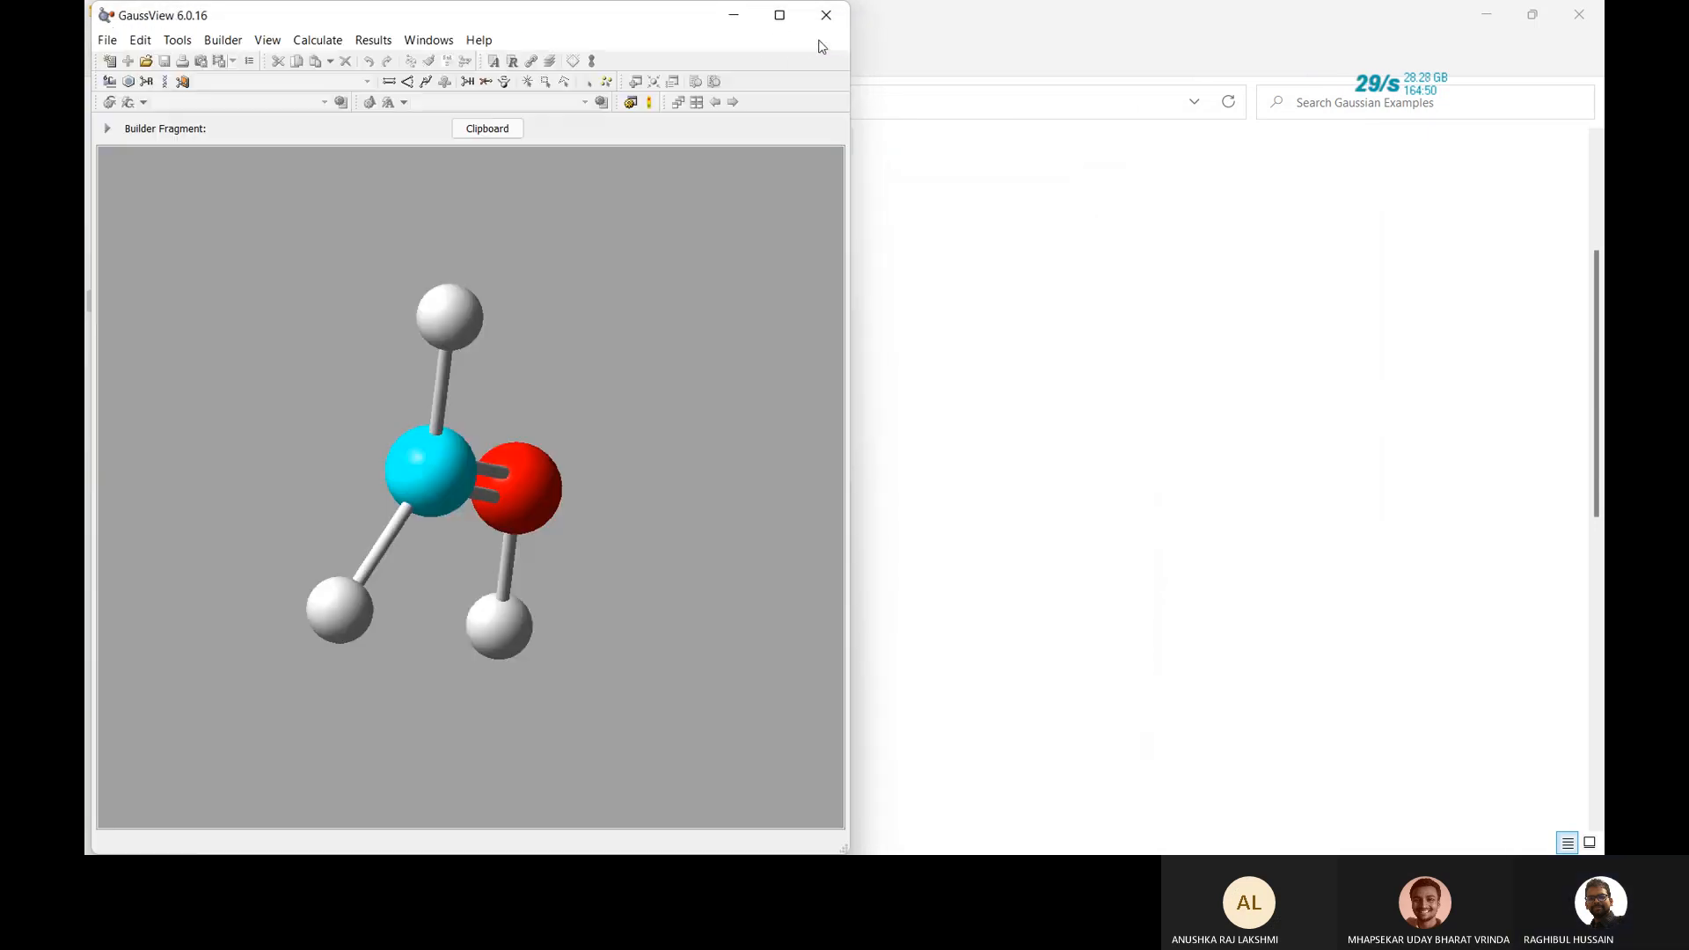
pyautogui.click(826, 15)
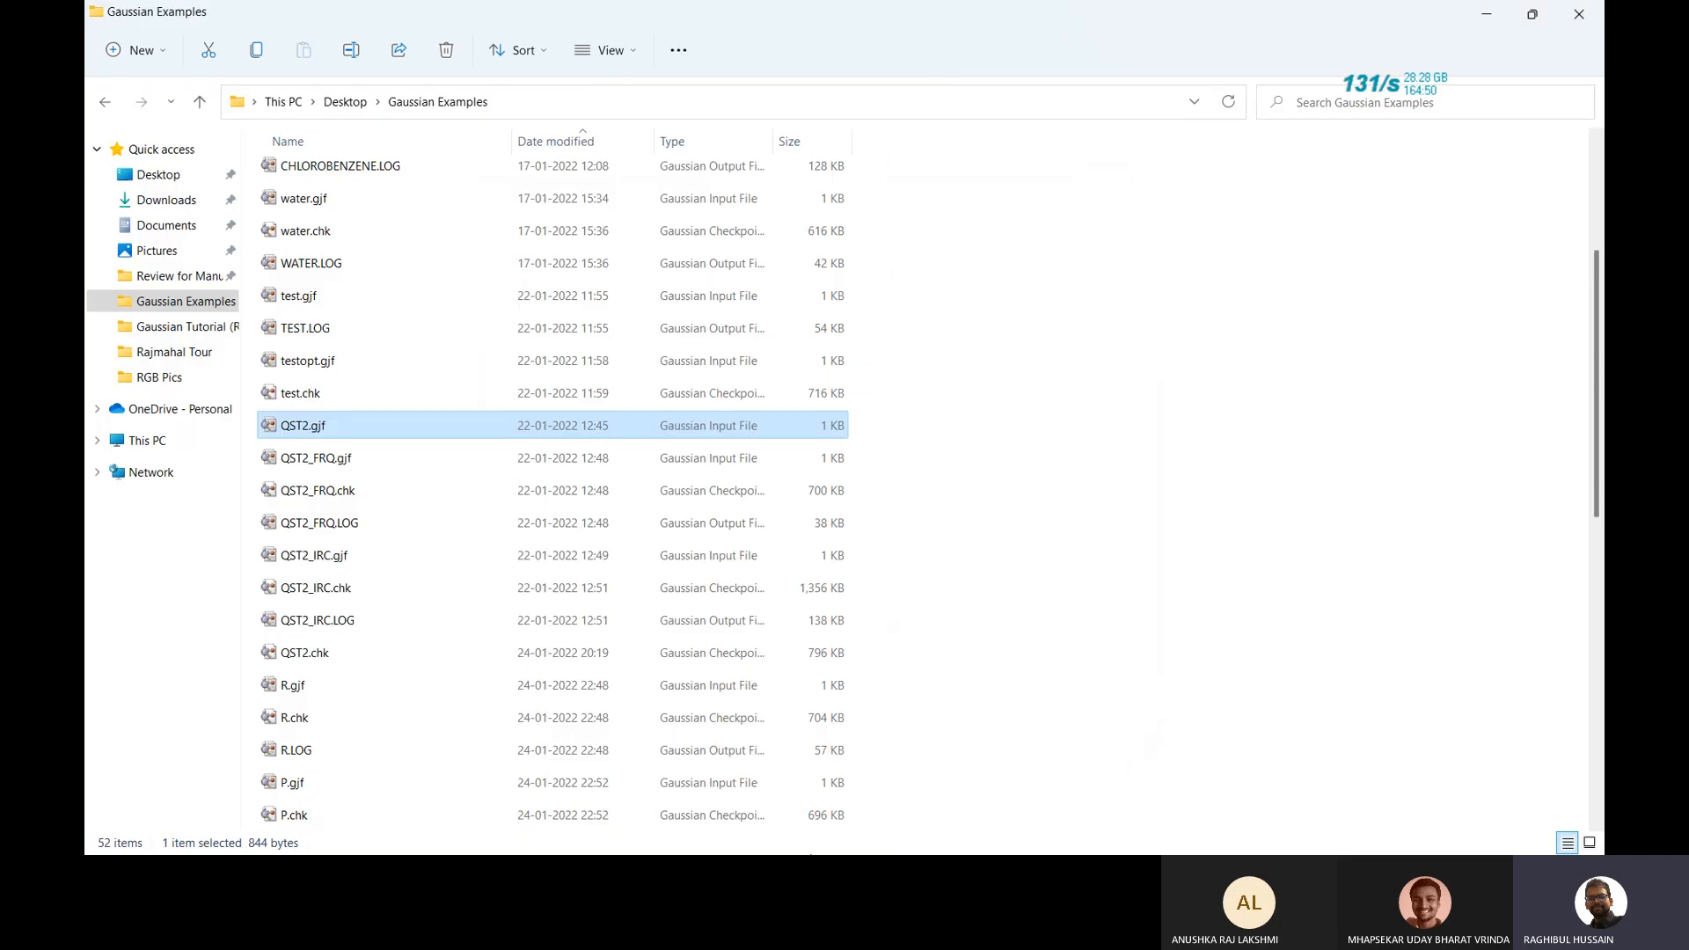
# Scroll the Gaussian Examples list down to the TS_Search_QST2, TS_FRQ_QST2 and IRC_PATH files.
pyautogui.scroll(2, 869, 514)
pyautogui.scroll(-6, 870, 515)
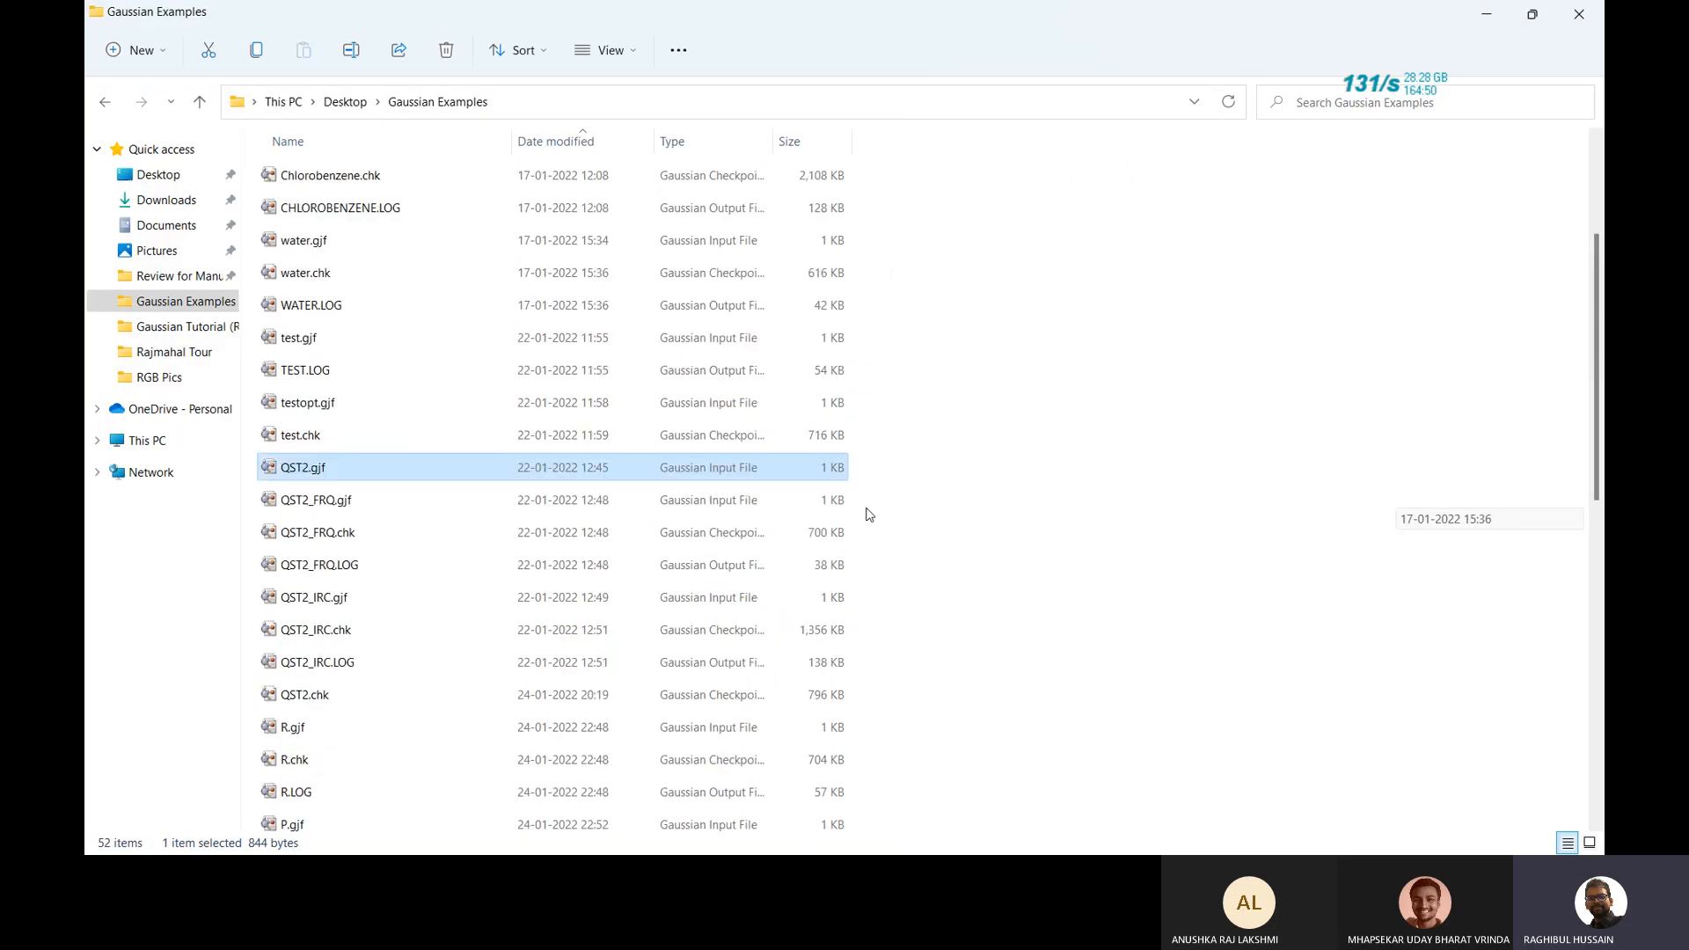
pyautogui.scroll(-1, 867, 514)
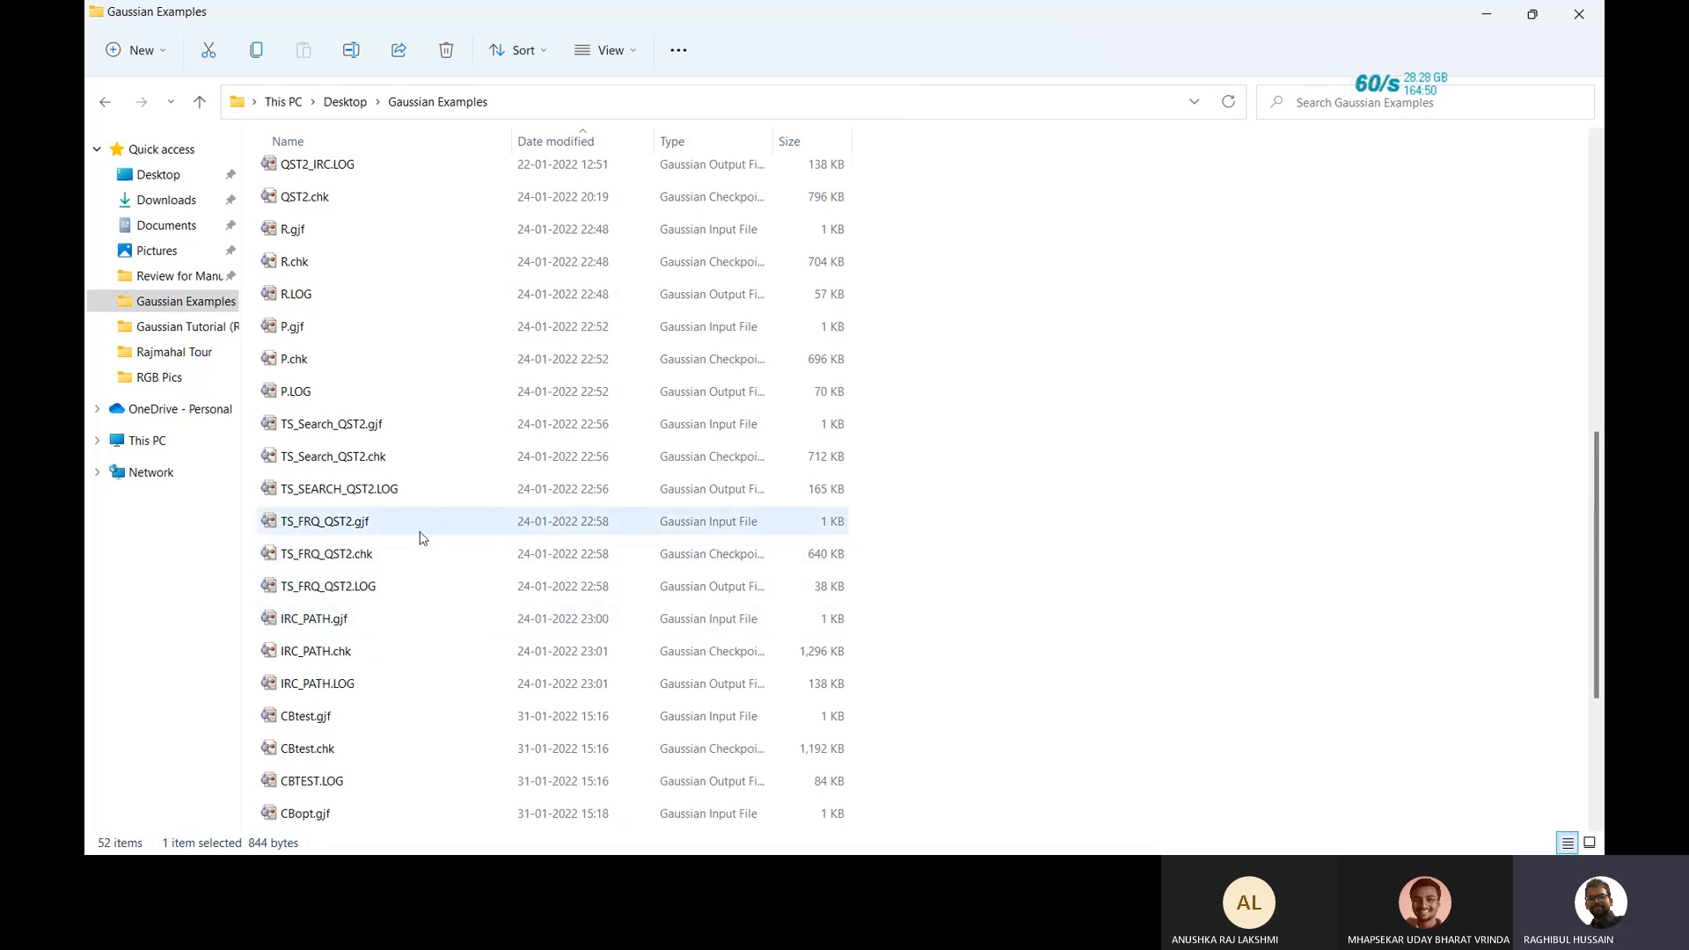
pyautogui.scroll(-1, 416, 538)
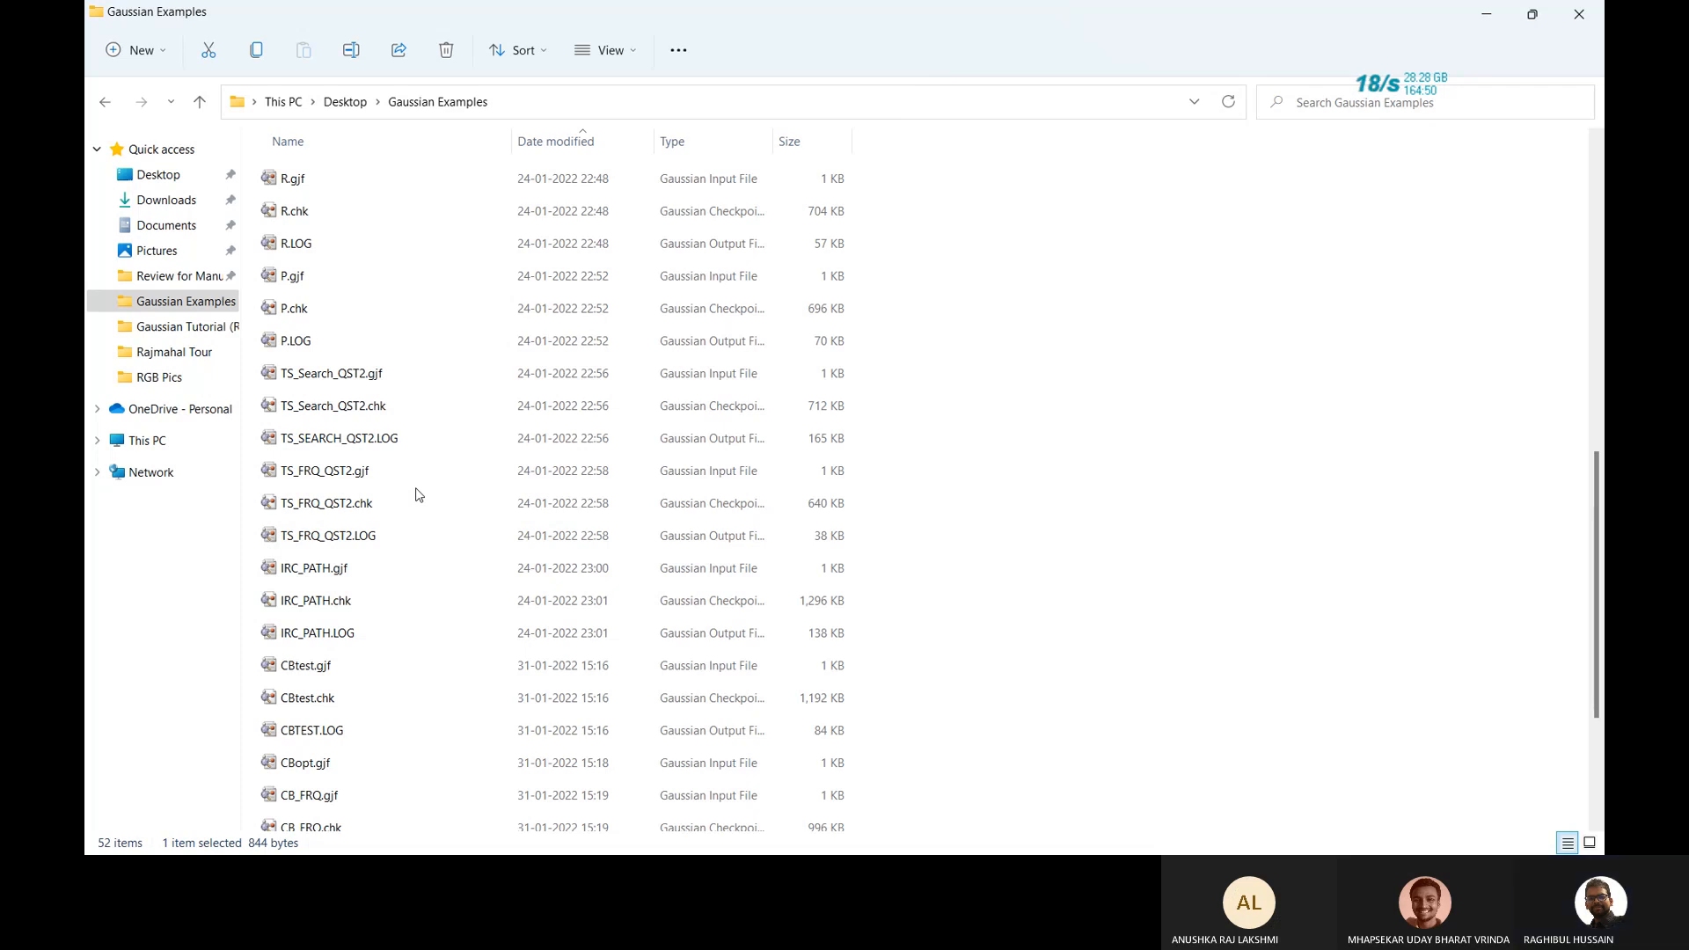
pyautogui.scroll(-1, 417, 494)
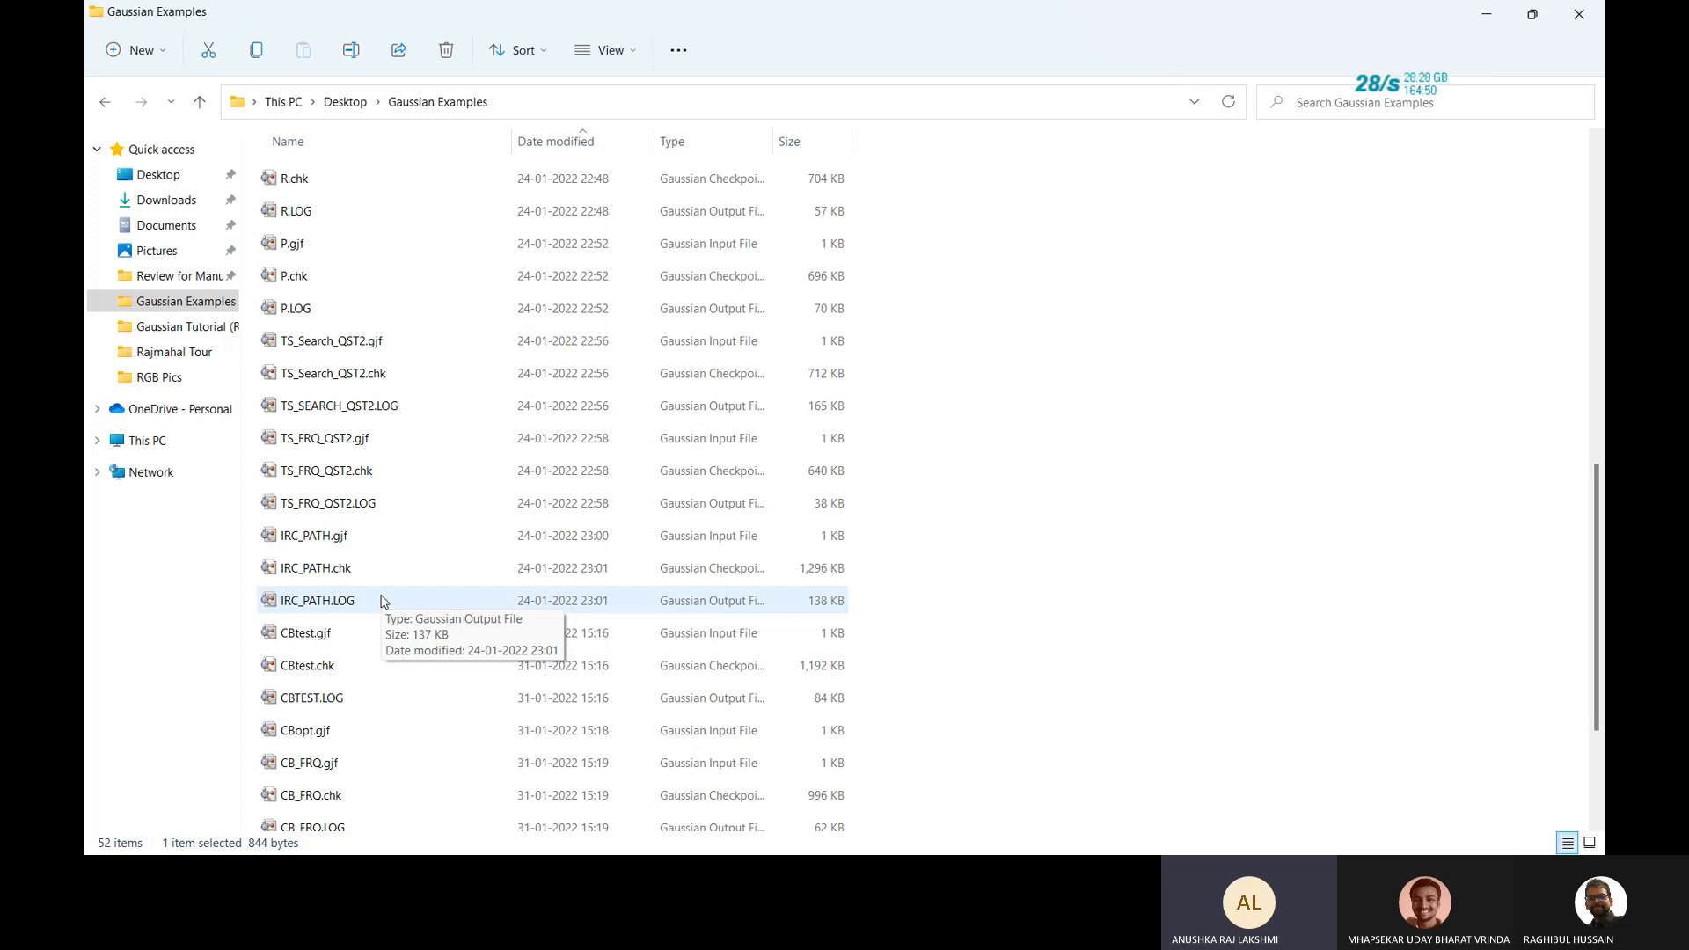
pyautogui.doubleClick(374, 445)
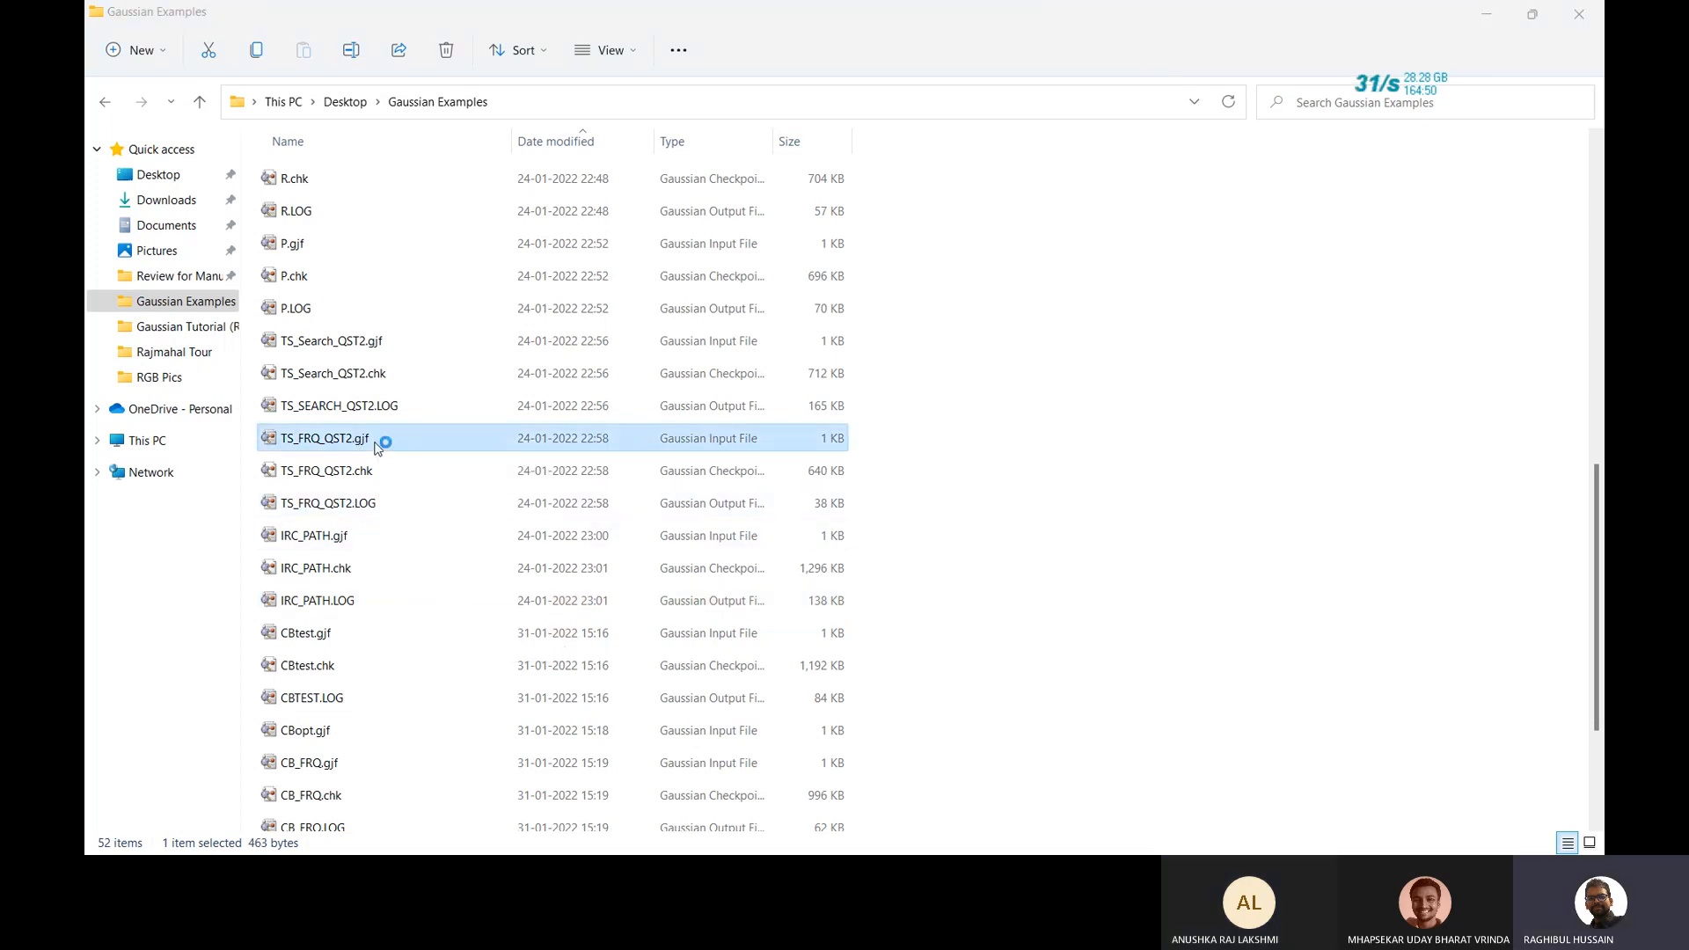
pyautogui.moveTo(531, 239); pyautogui.dragTo(578, 339)
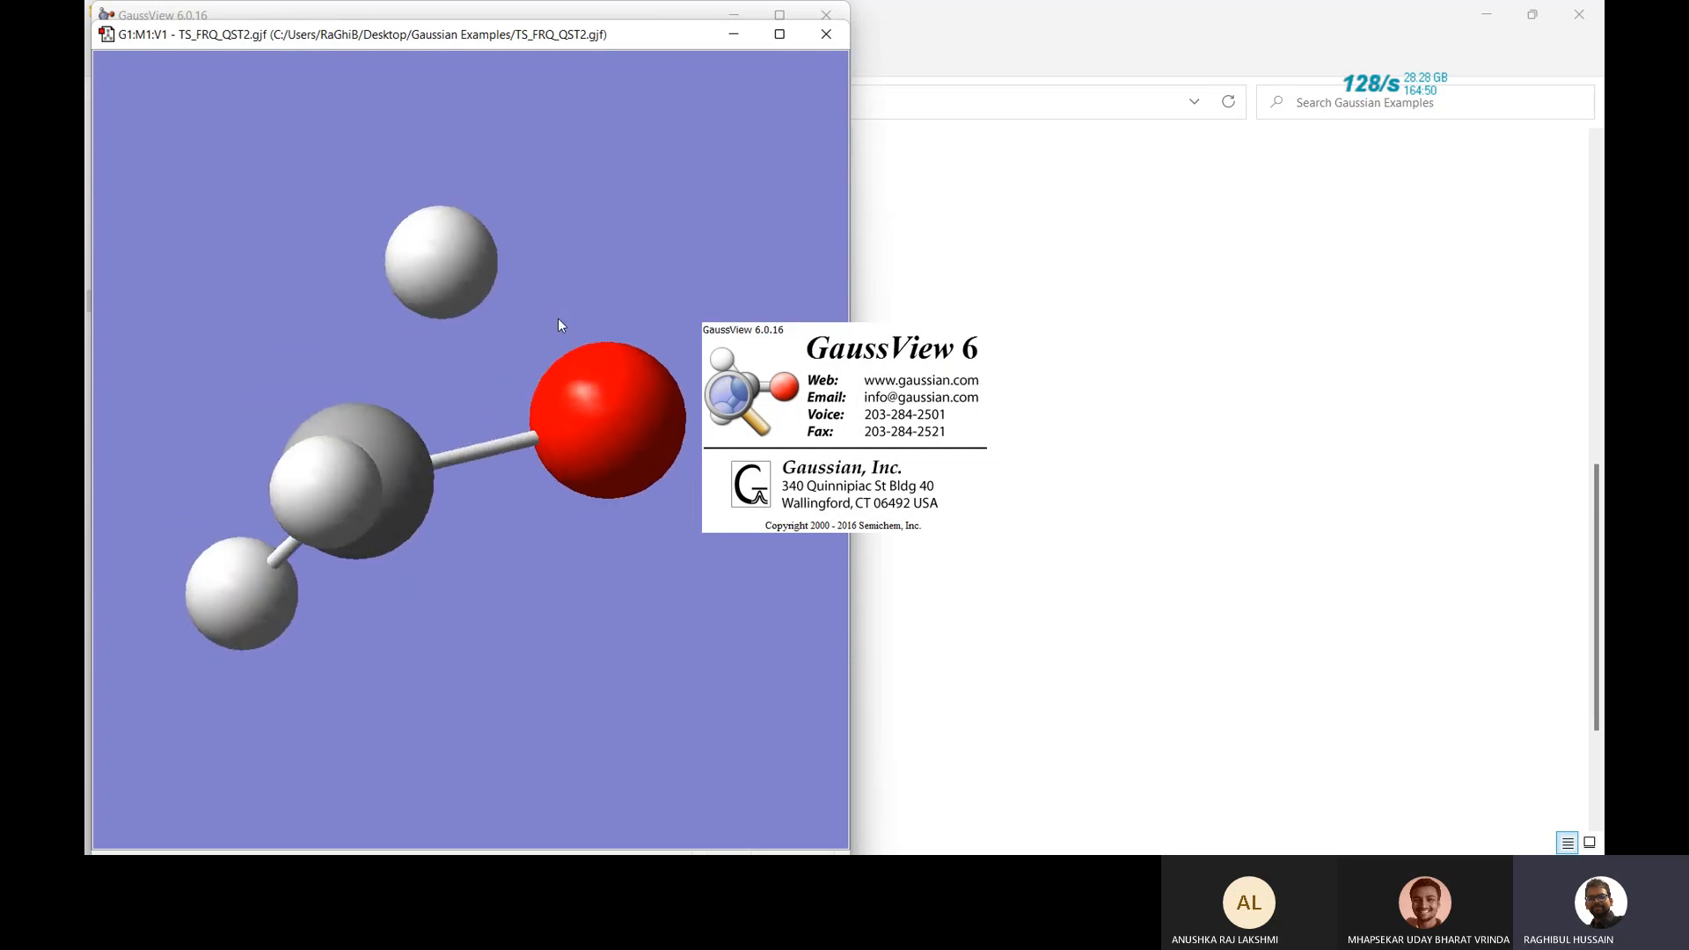
pyautogui.click(825, 35)
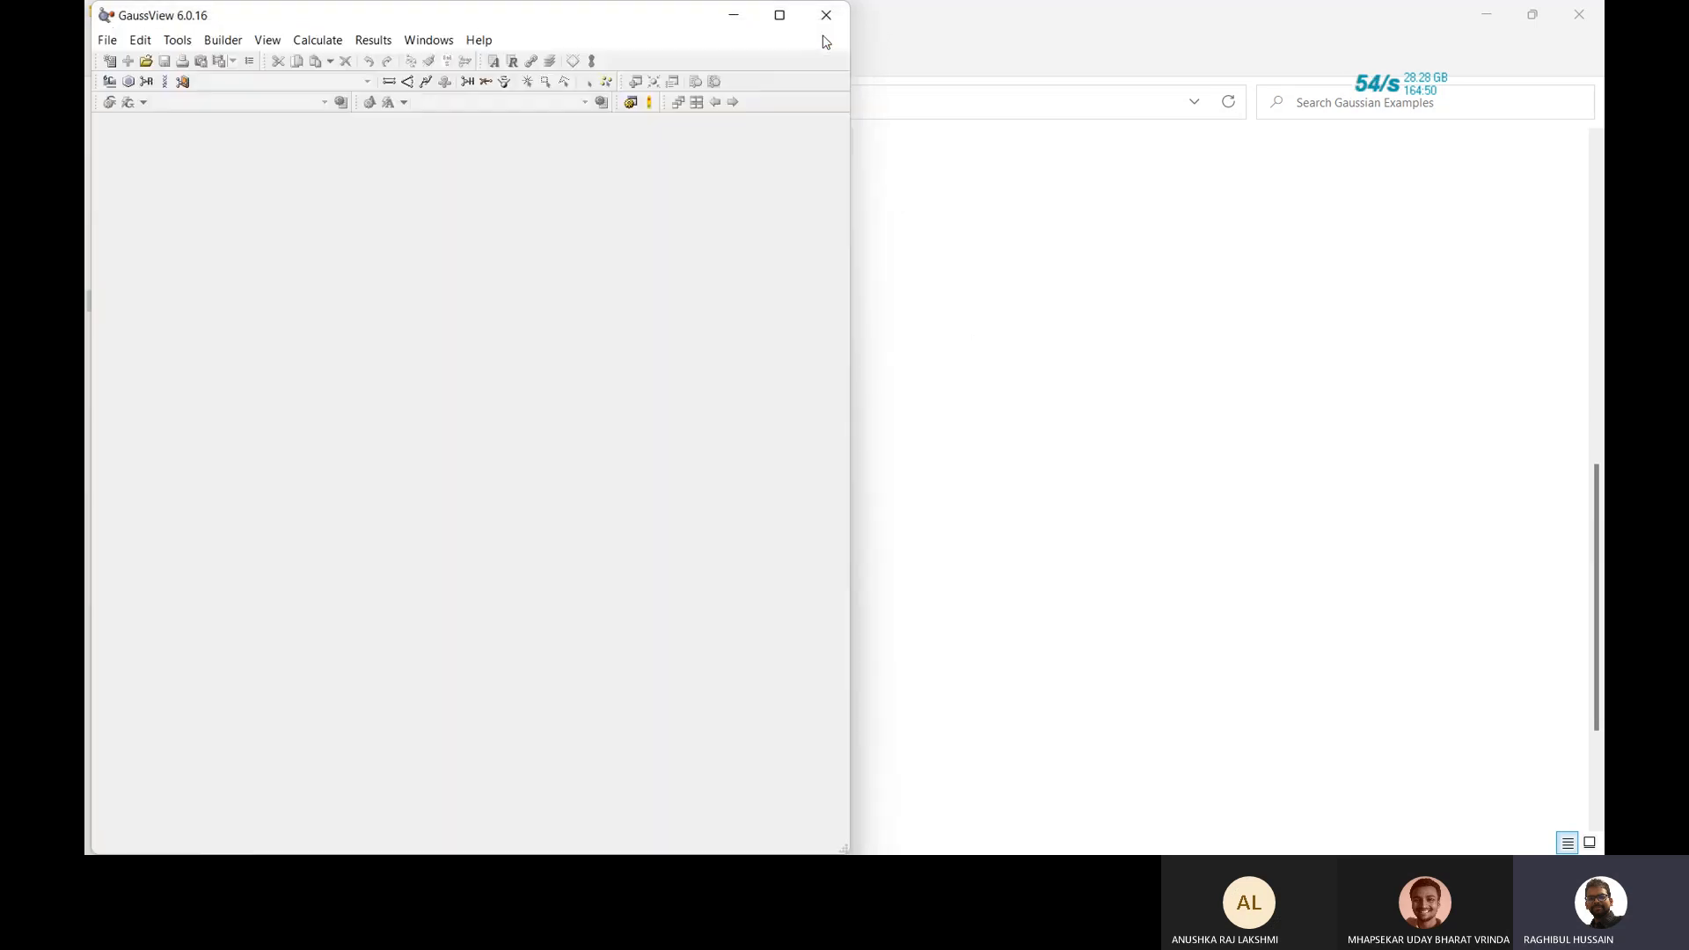
pyautogui.click(826, 15)
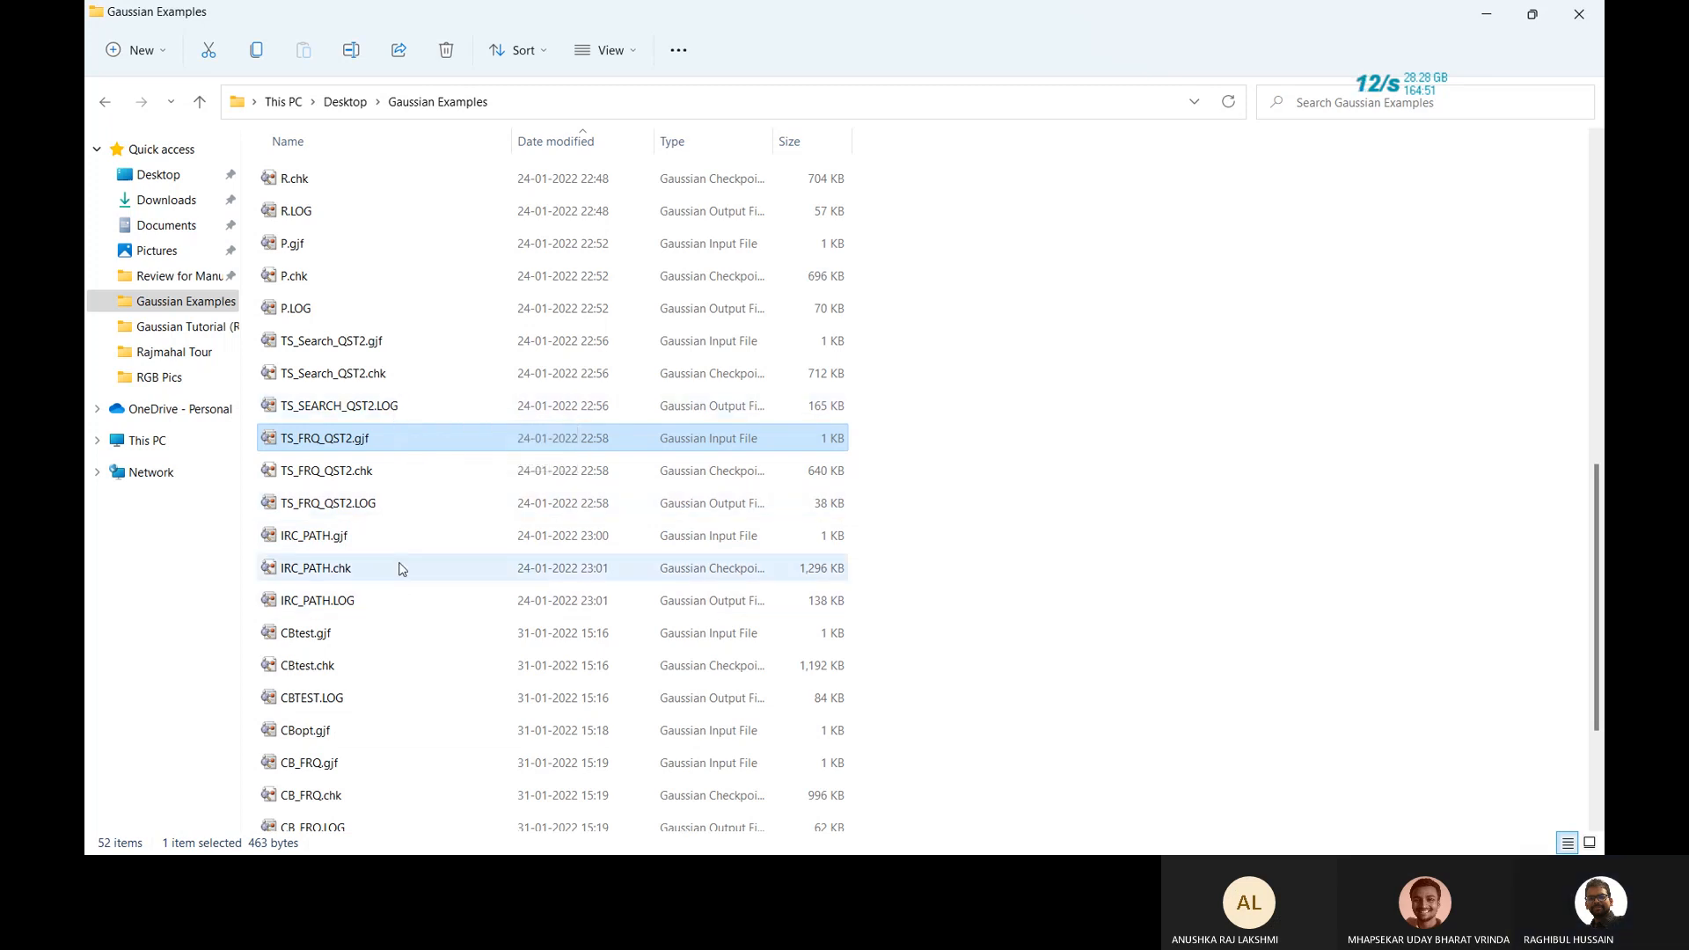
pyautogui.doubleClick(432, 345)
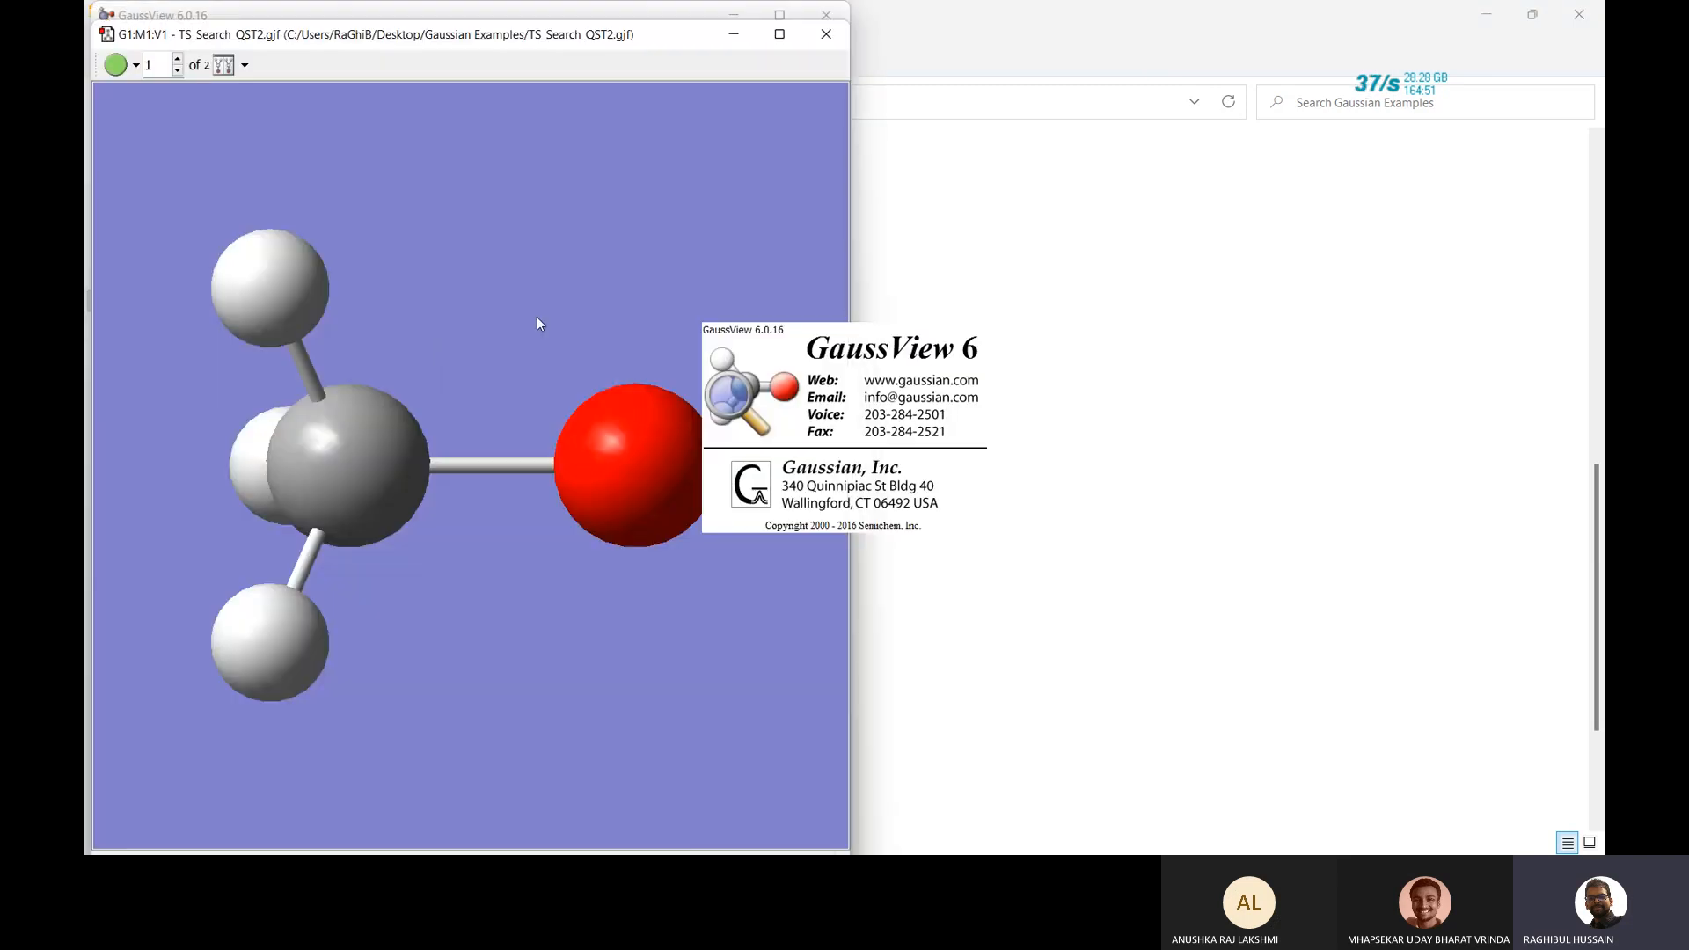
pyautogui.moveTo(537, 317); pyautogui.dragTo(488, 346)
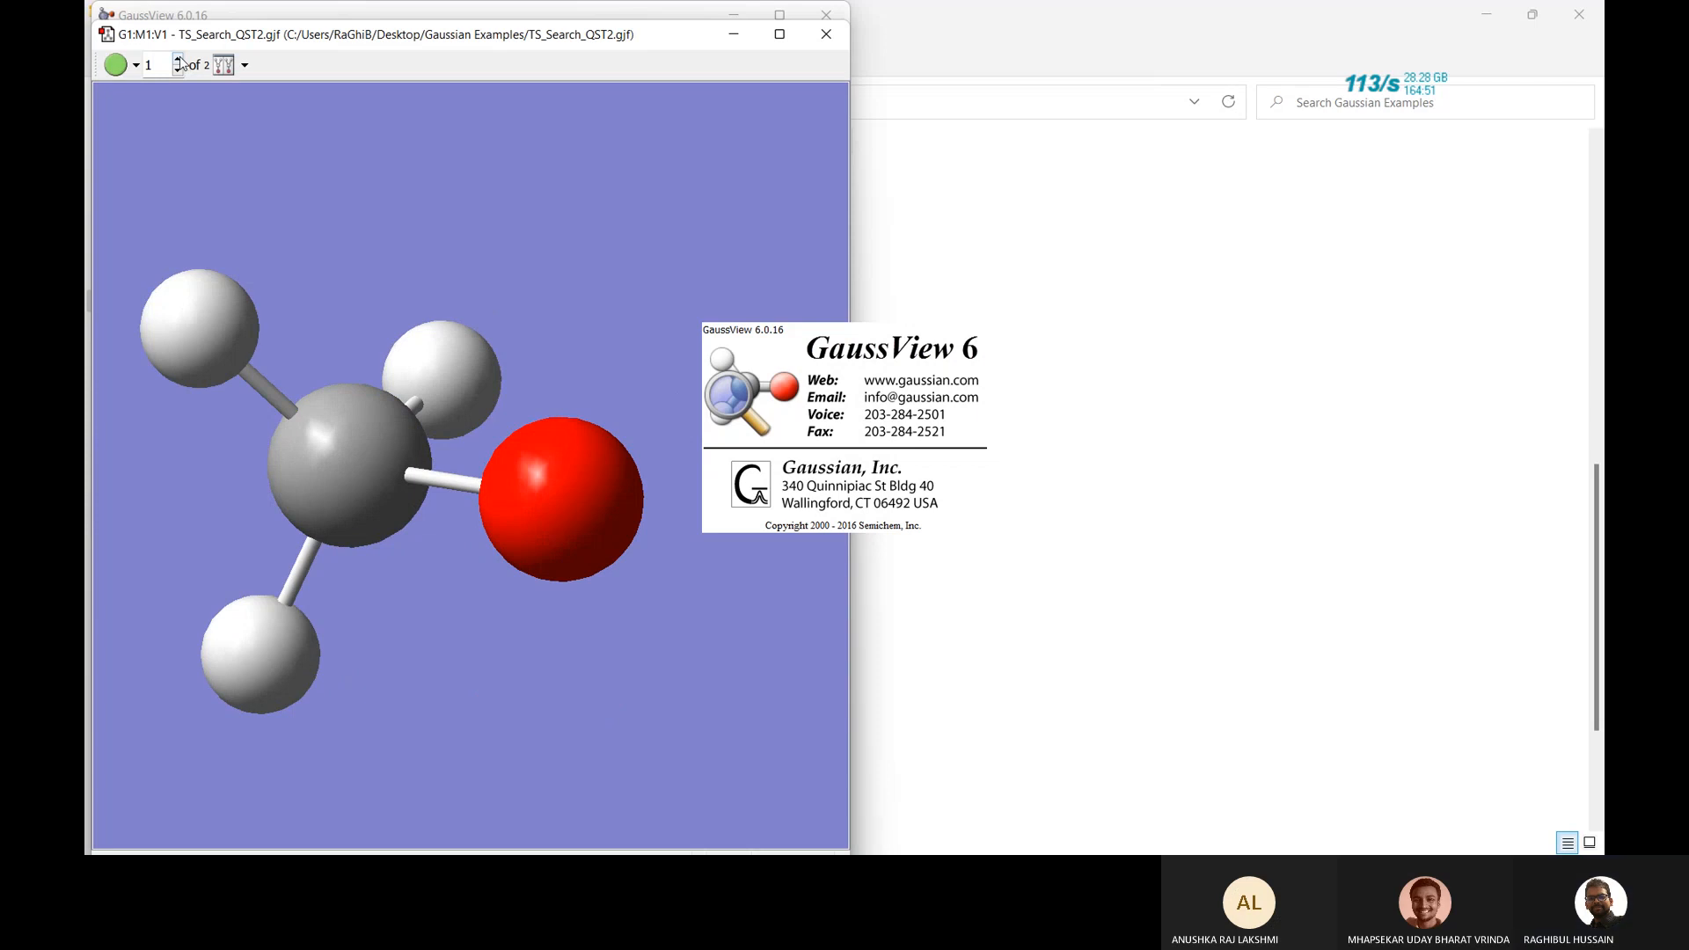
pyautogui.click(178, 59)
pyautogui.moveTo(384, 211); pyautogui.dragTo(384, 246)
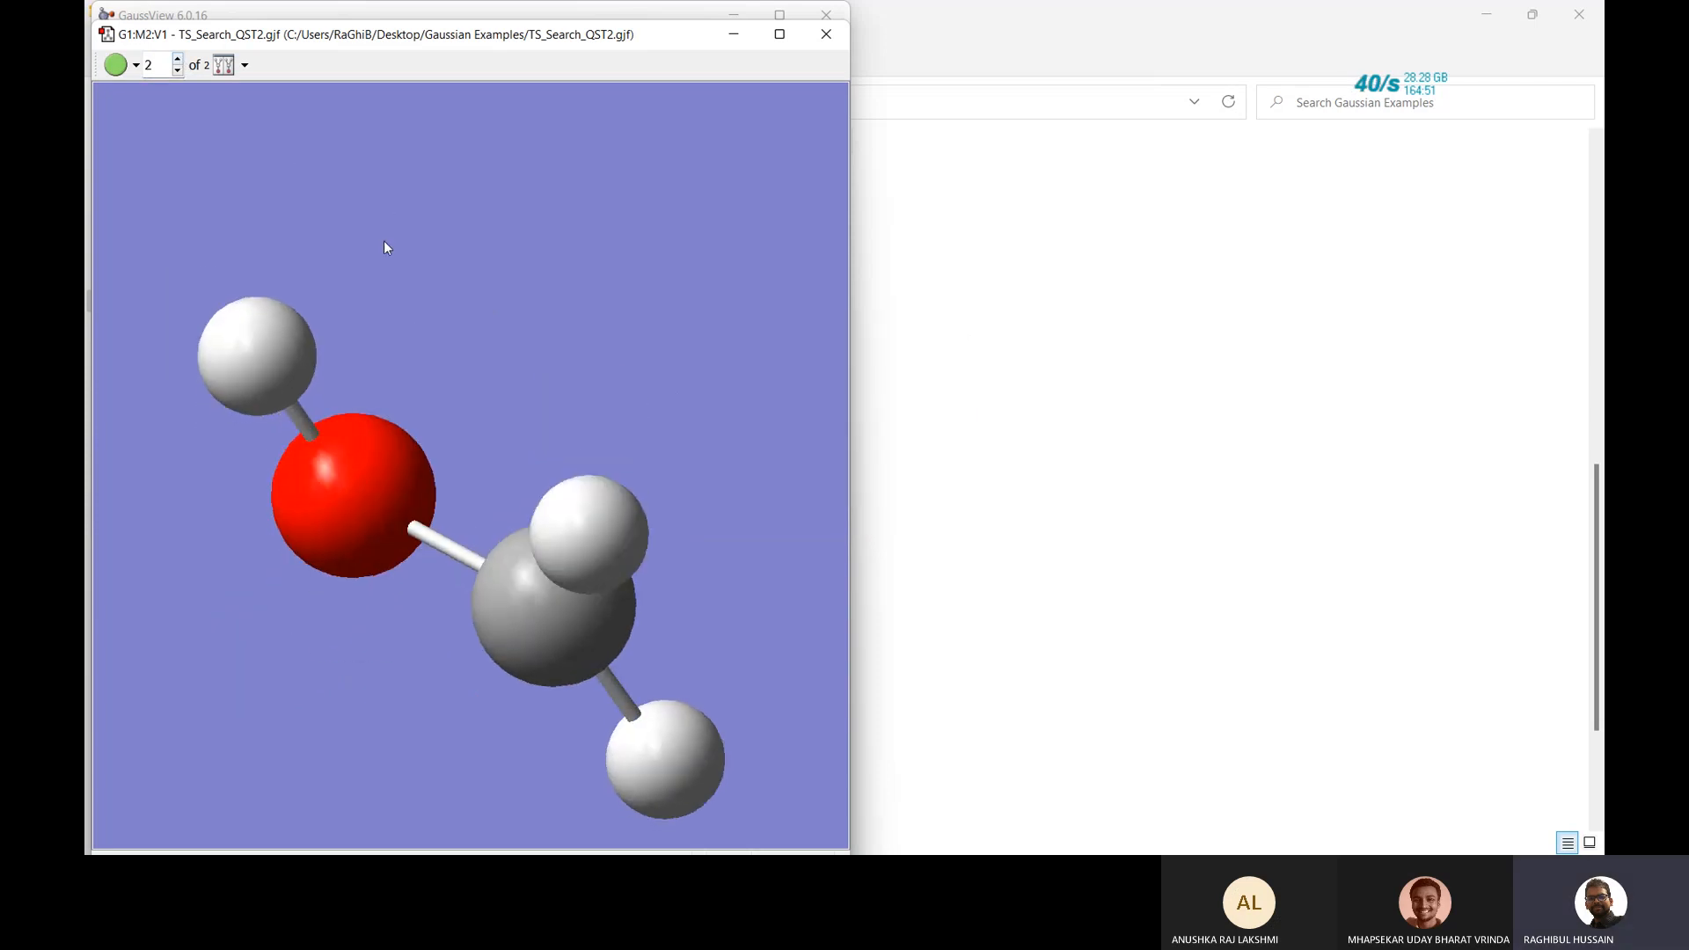
pyautogui.click(826, 35)
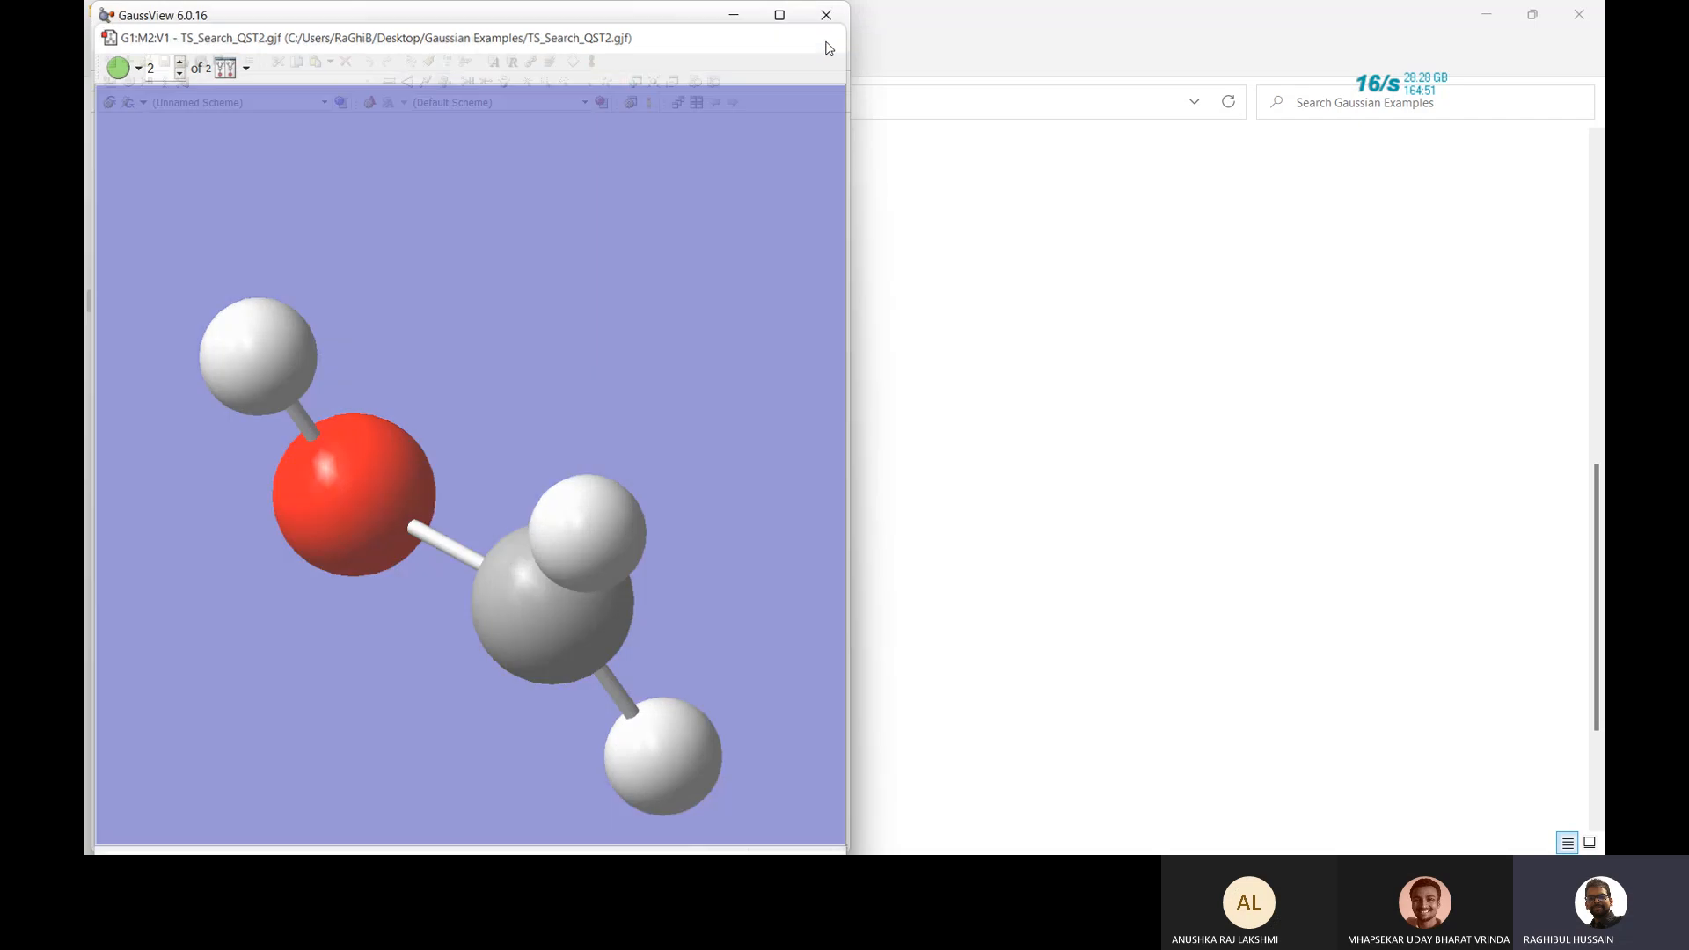
pyautogui.click(827, 16)
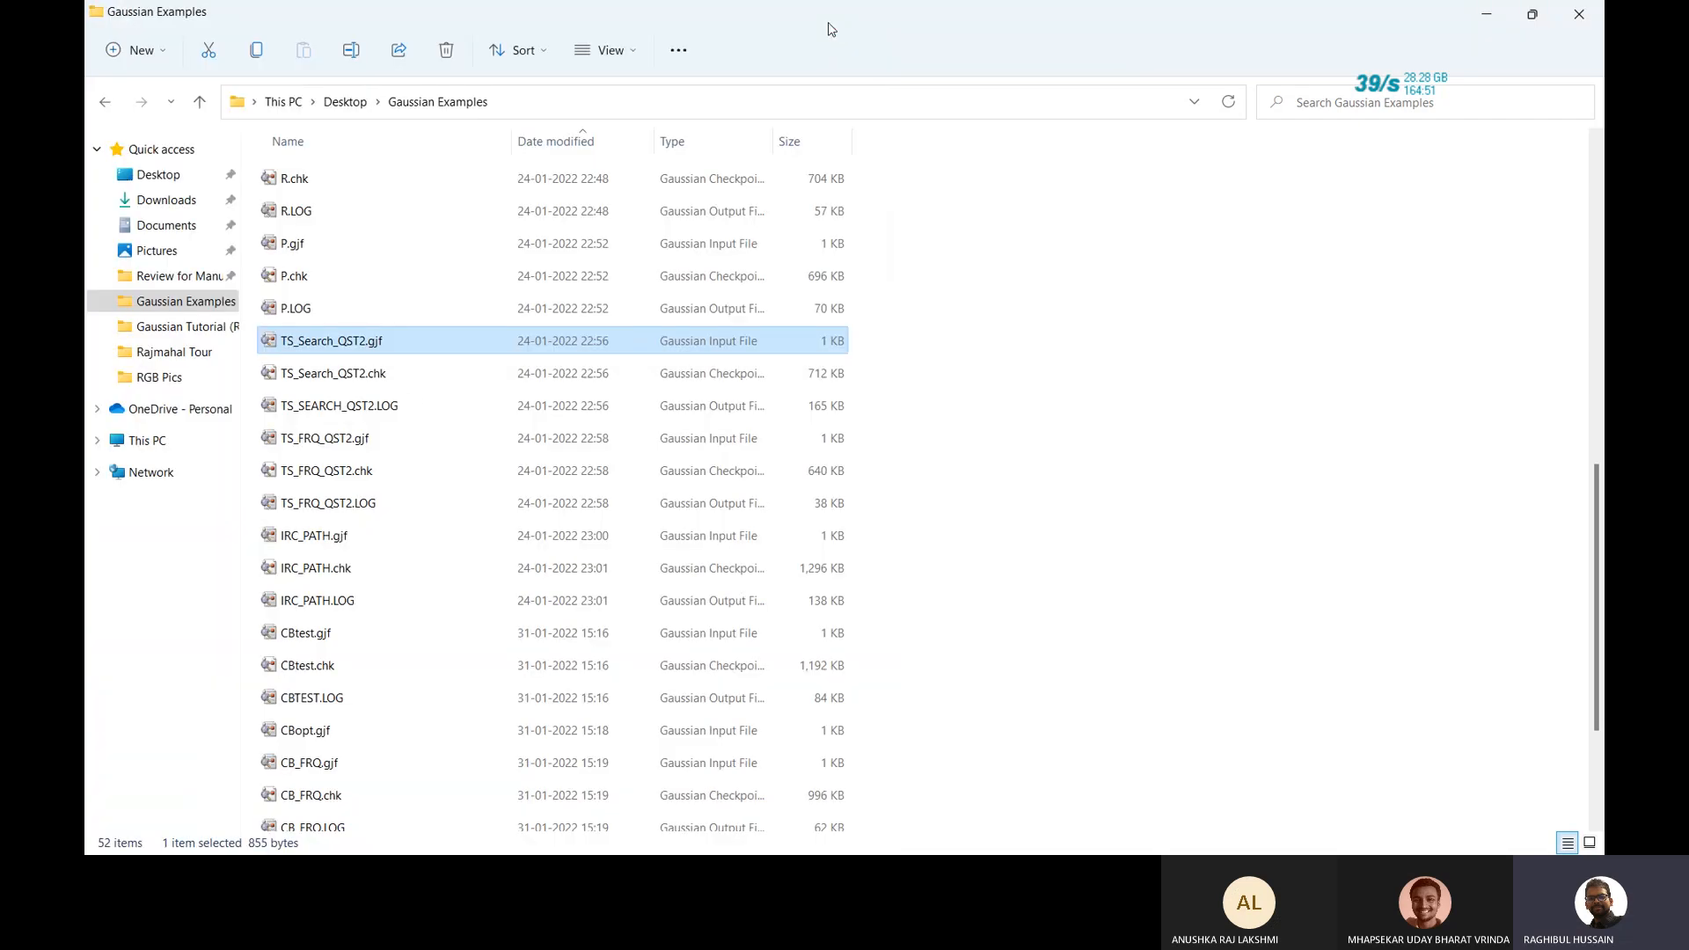
# Open TS_SEARCH_QST2.LOG and read its stream output file, then close the output.
pyautogui.doubleClick(383, 408)
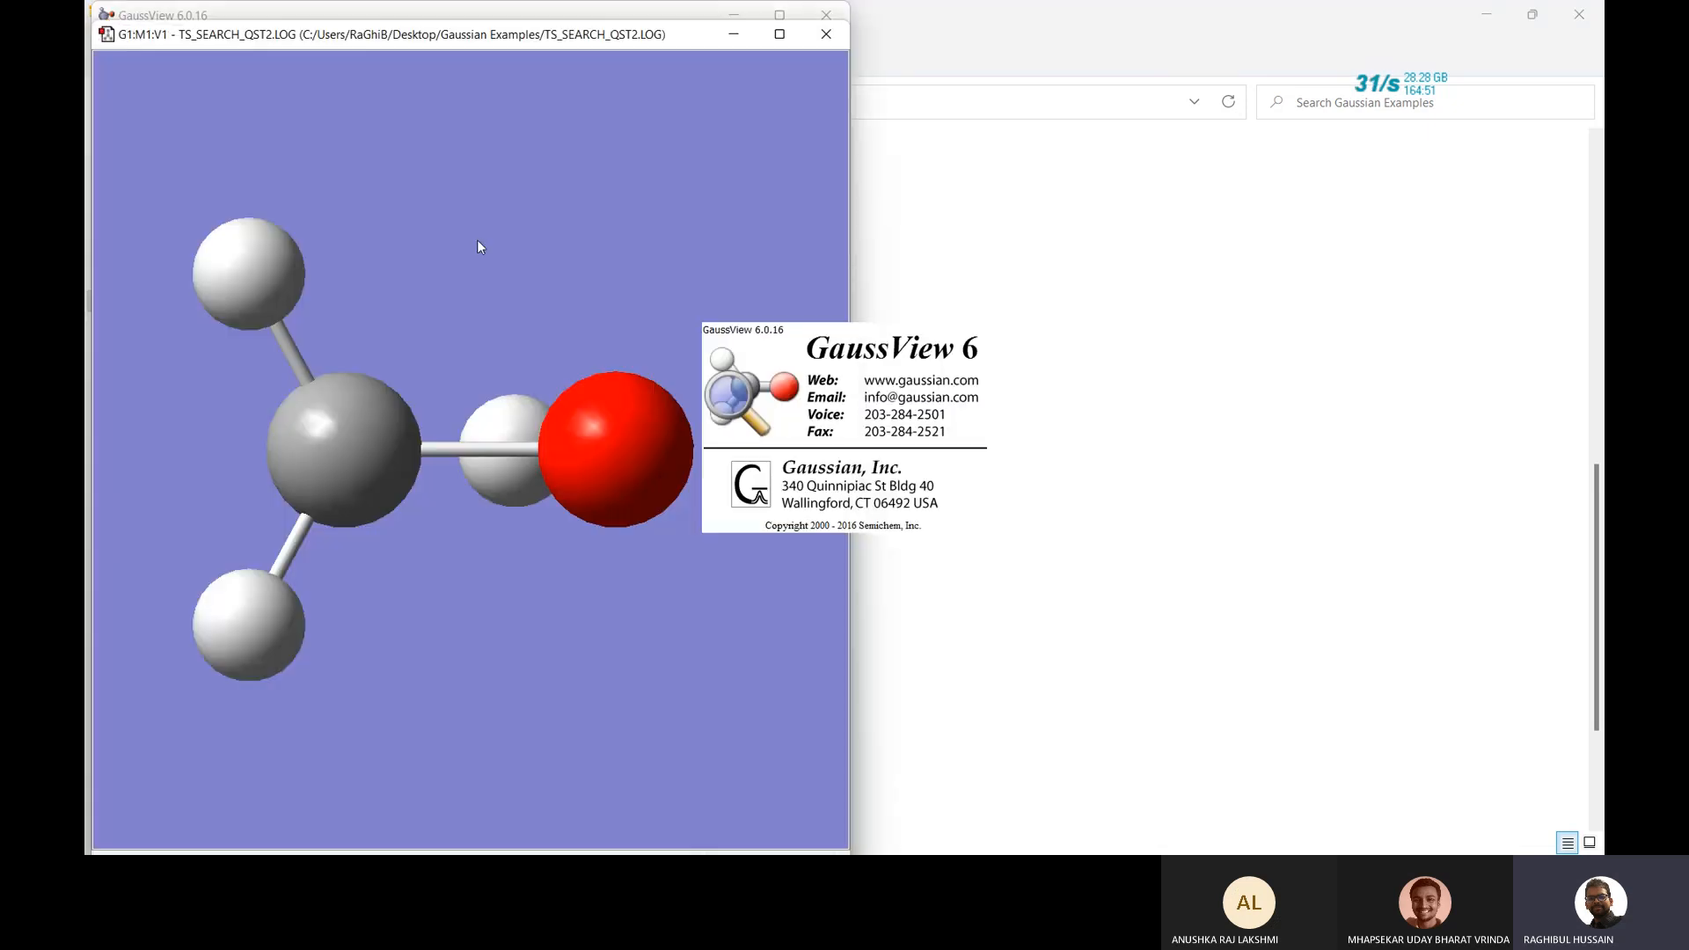
pyautogui.moveTo(477, 241); pyautogui.dragTo(460, 332)
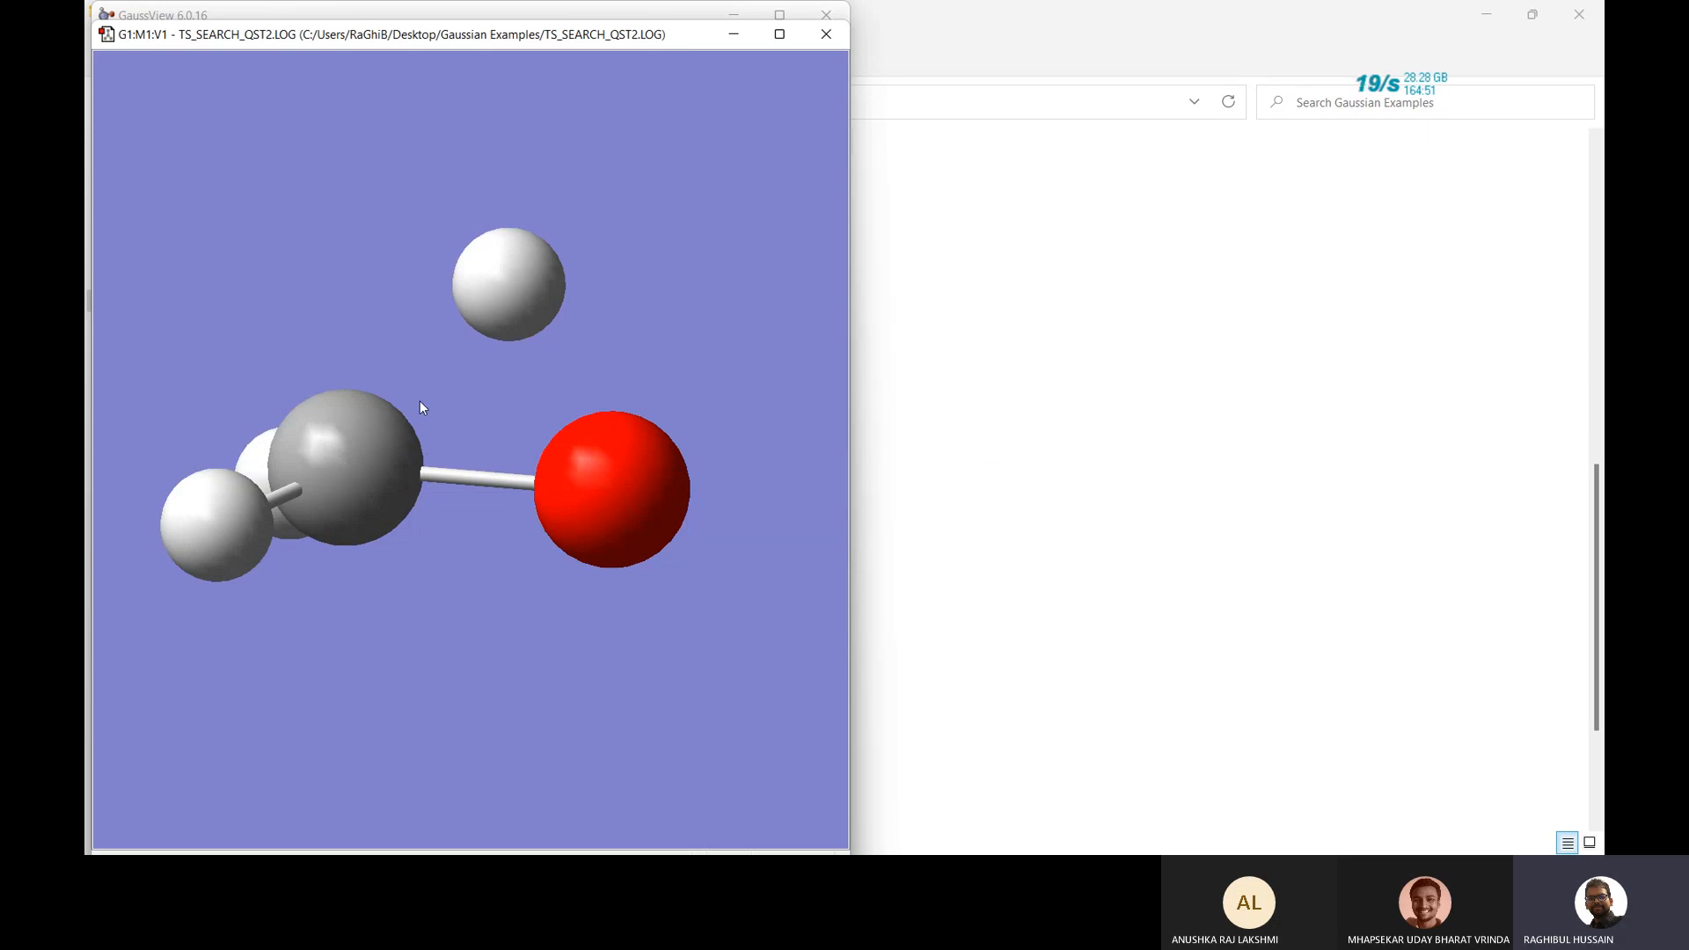
pyautogui.rightClick(615, 261)
pyautogui.moveTo(676, 373)
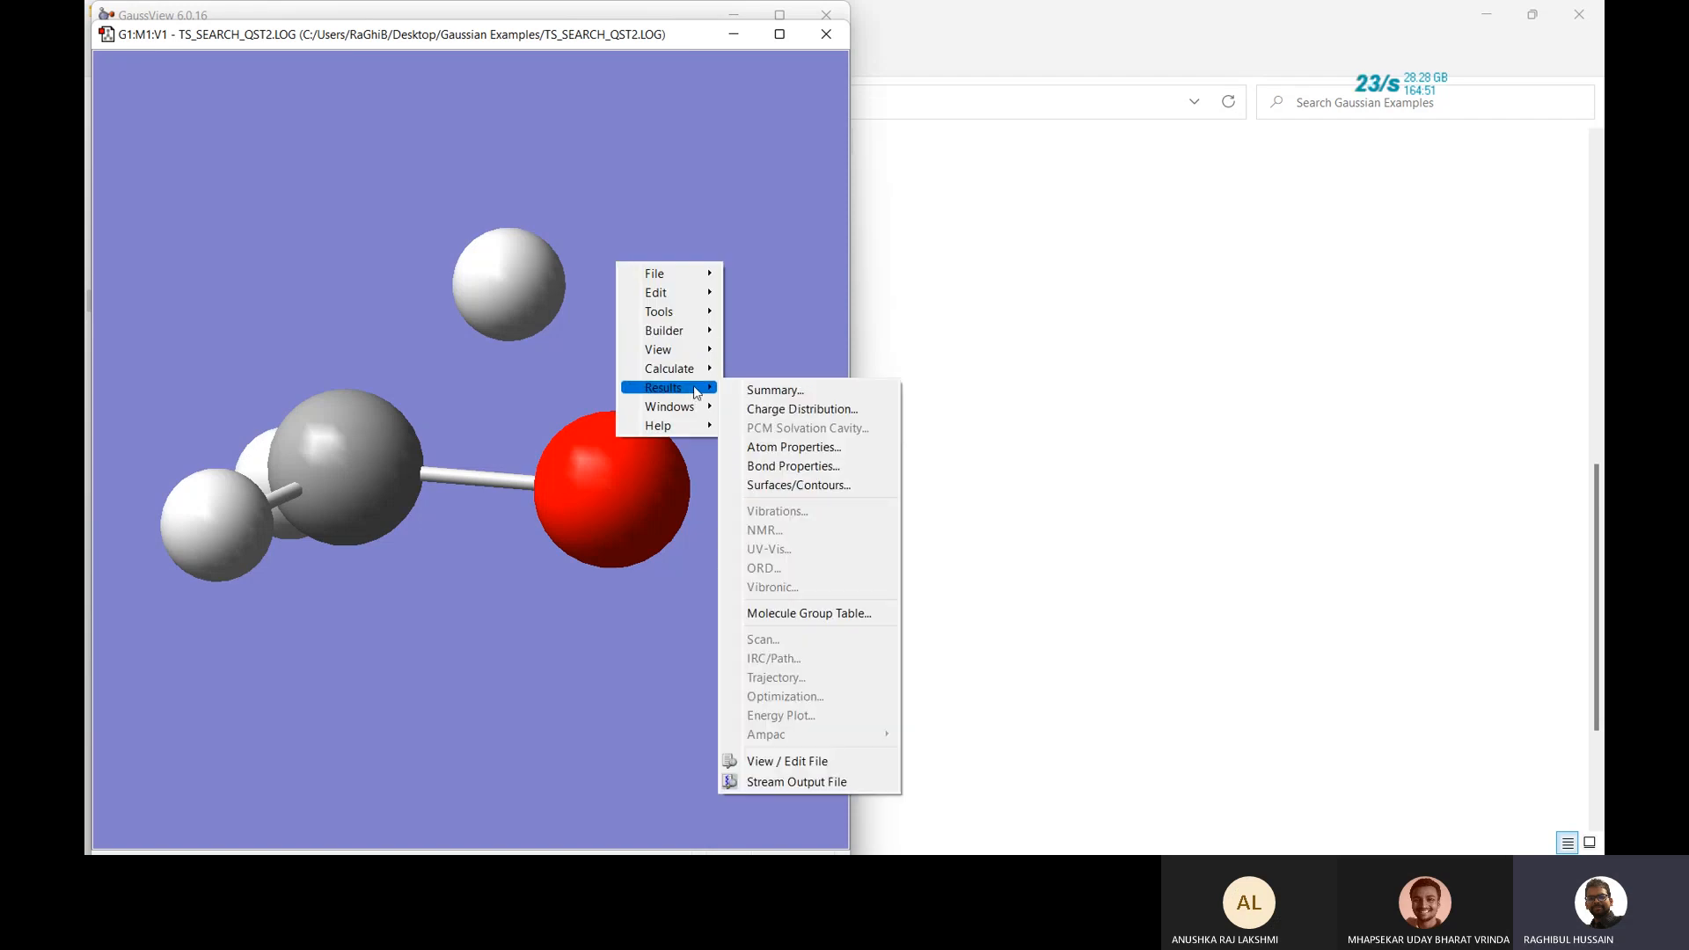
pyautogui.click(795, 782)
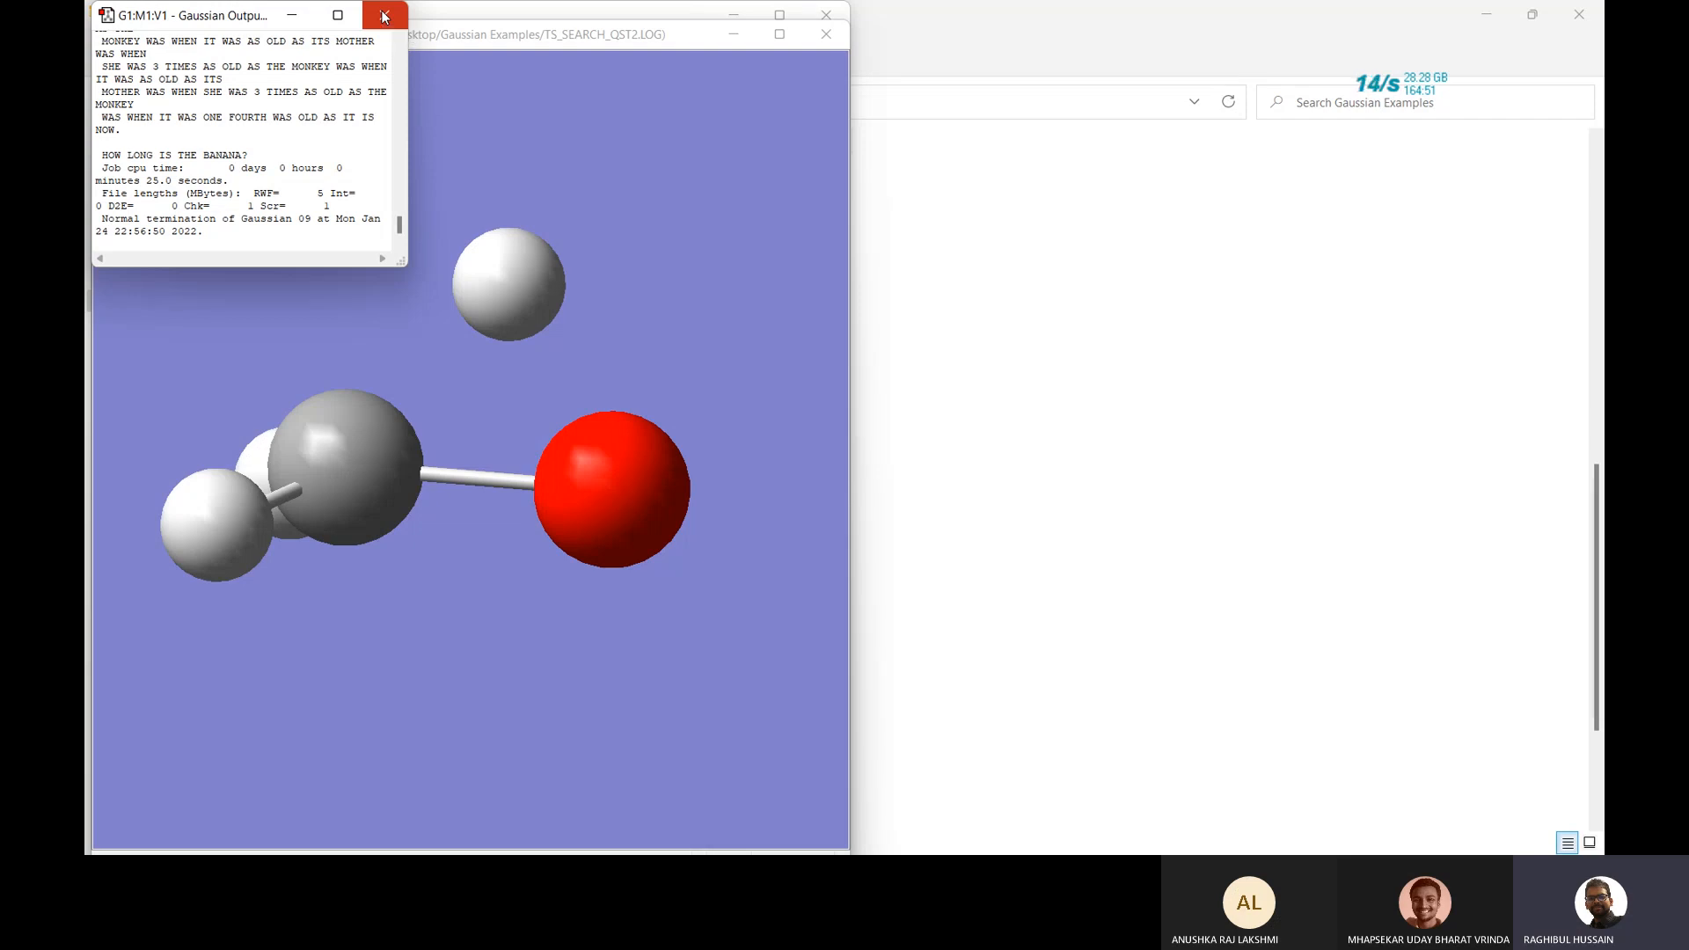
pyautogui.click(383, 15)
# Show the calculation summary with the UHF/3-21G energy of -113.693648 Hartree.
pyautogui.rightClick(707, 191)
pyautogui.moveTo(765, 277)
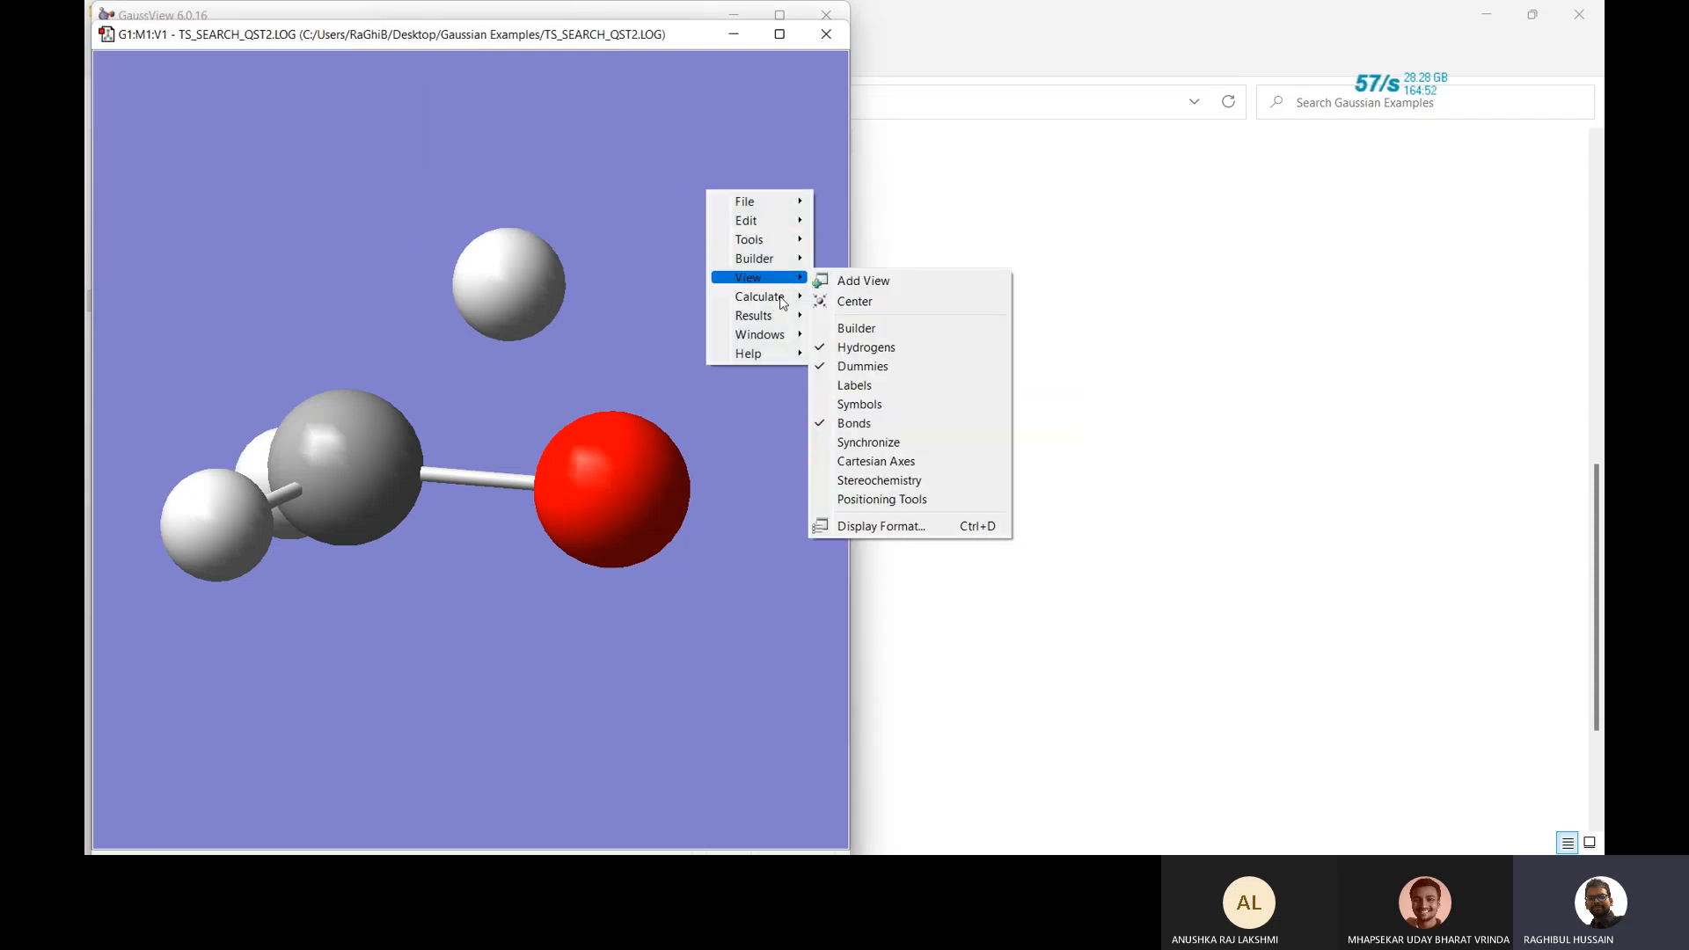
pyautogui.moveTo(781, 320)
pyautogui.click(849, 318)
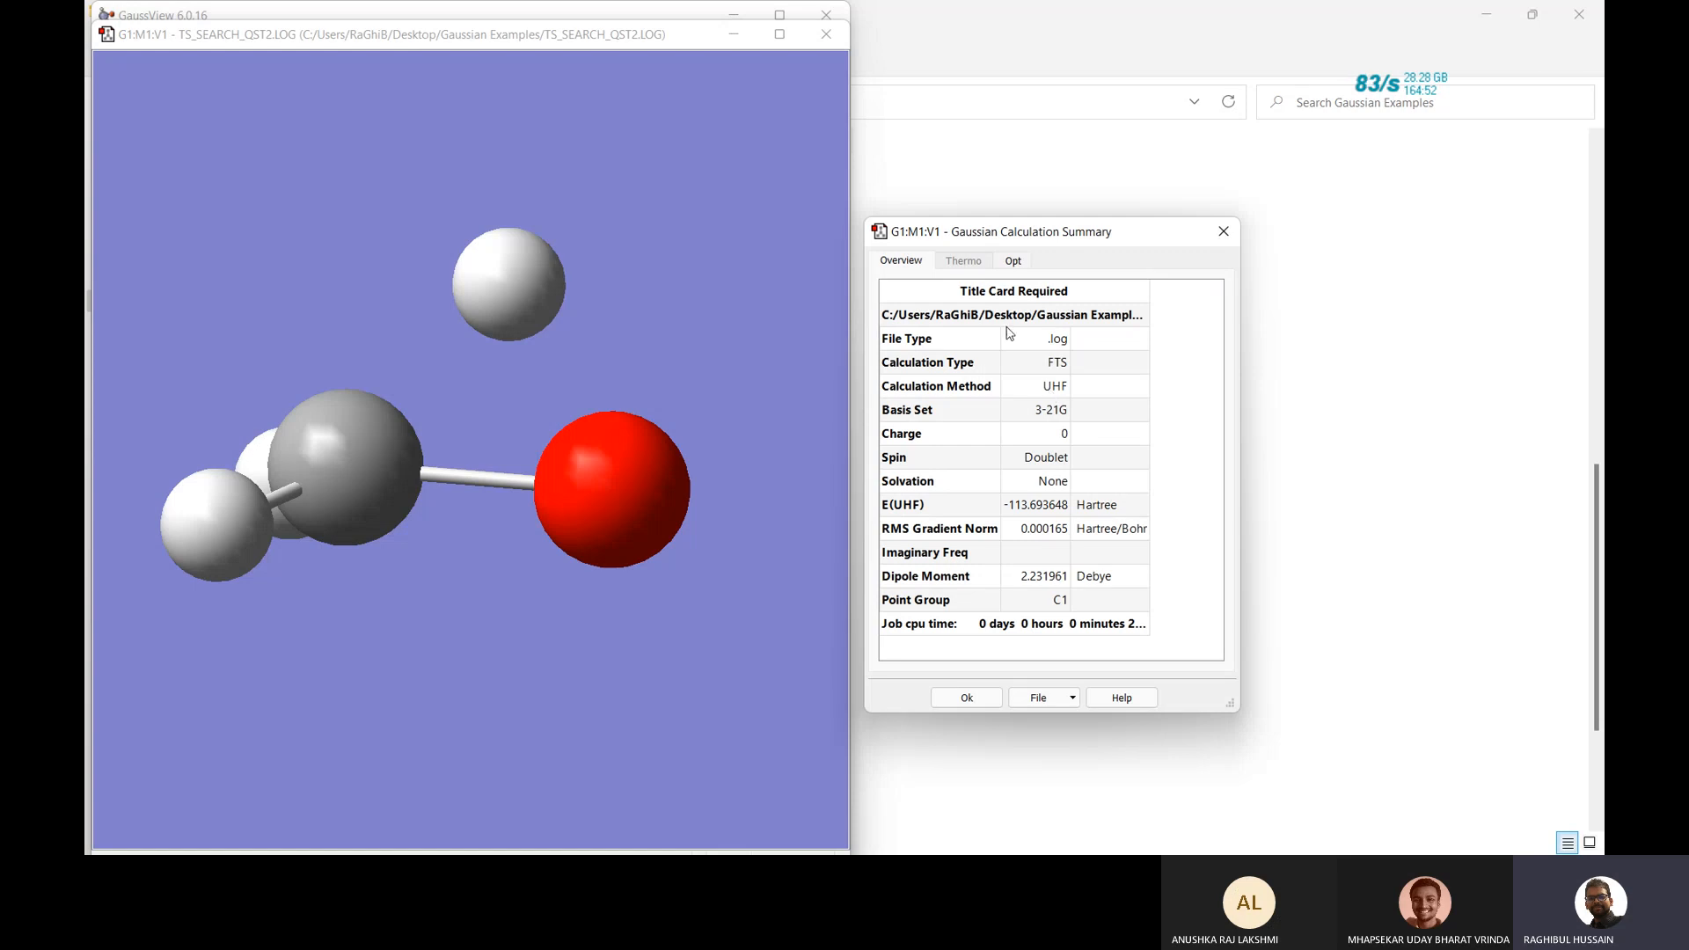
# Review the optimisation convergence, all criteria met at step 10, then close the results and exit GaussView.
pyautogui.click(1016, 263)
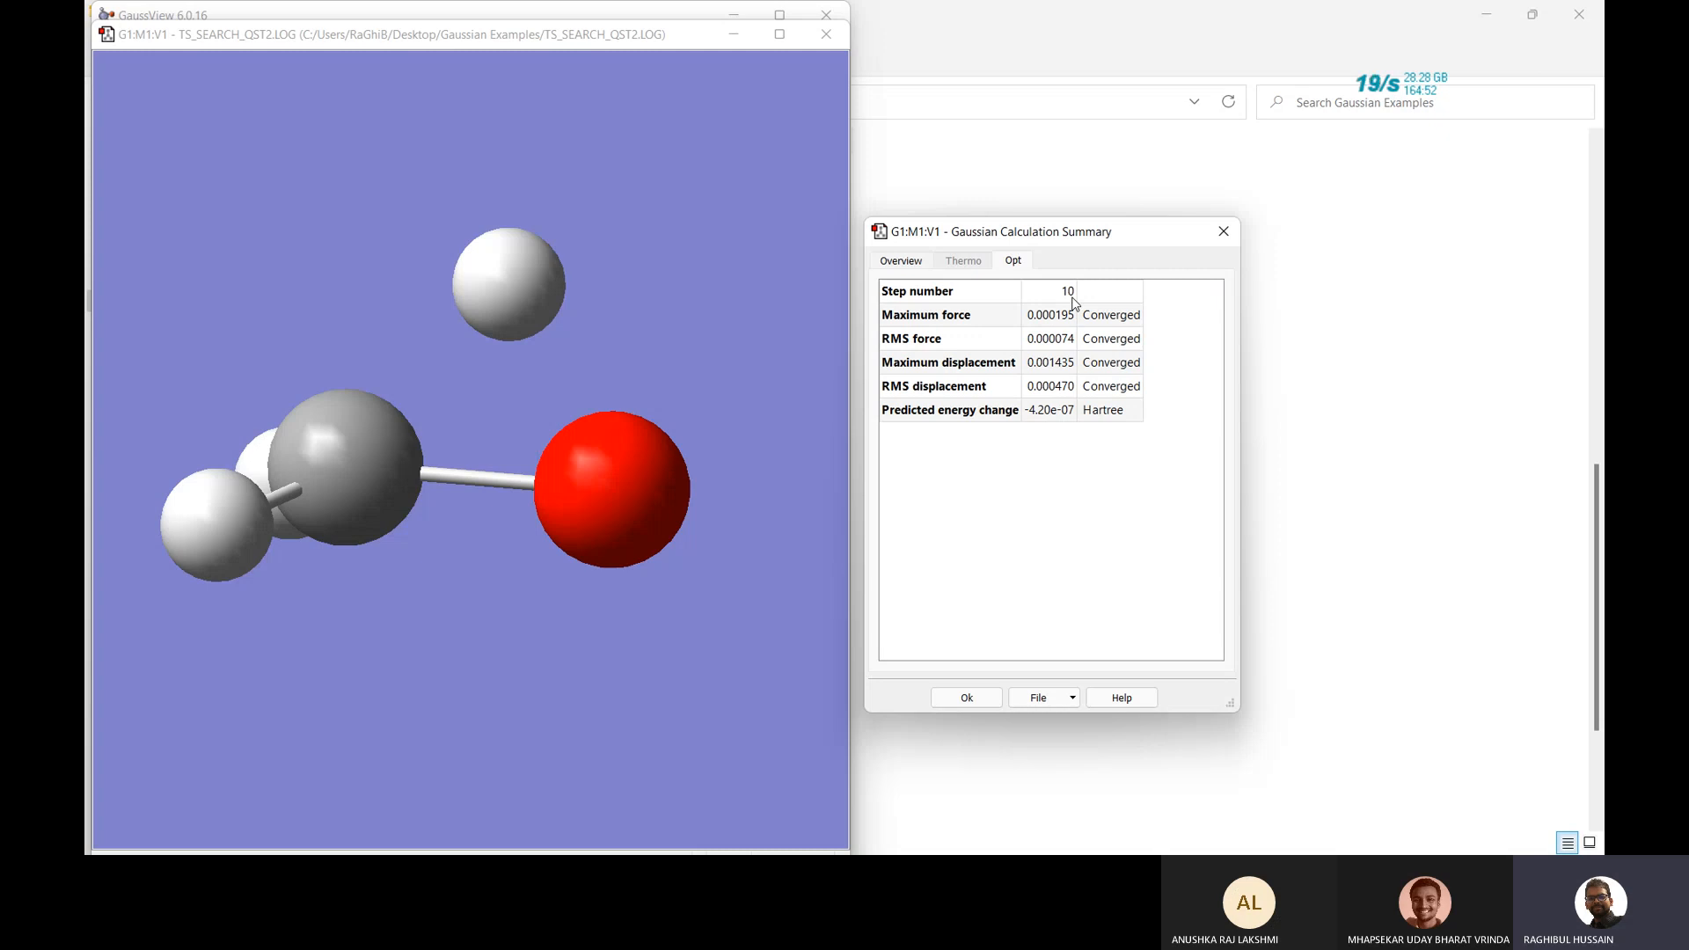
pyautogui.click(1220, 234)
pyautogui.click(826, 35)
pyautogui.click(826, 15)
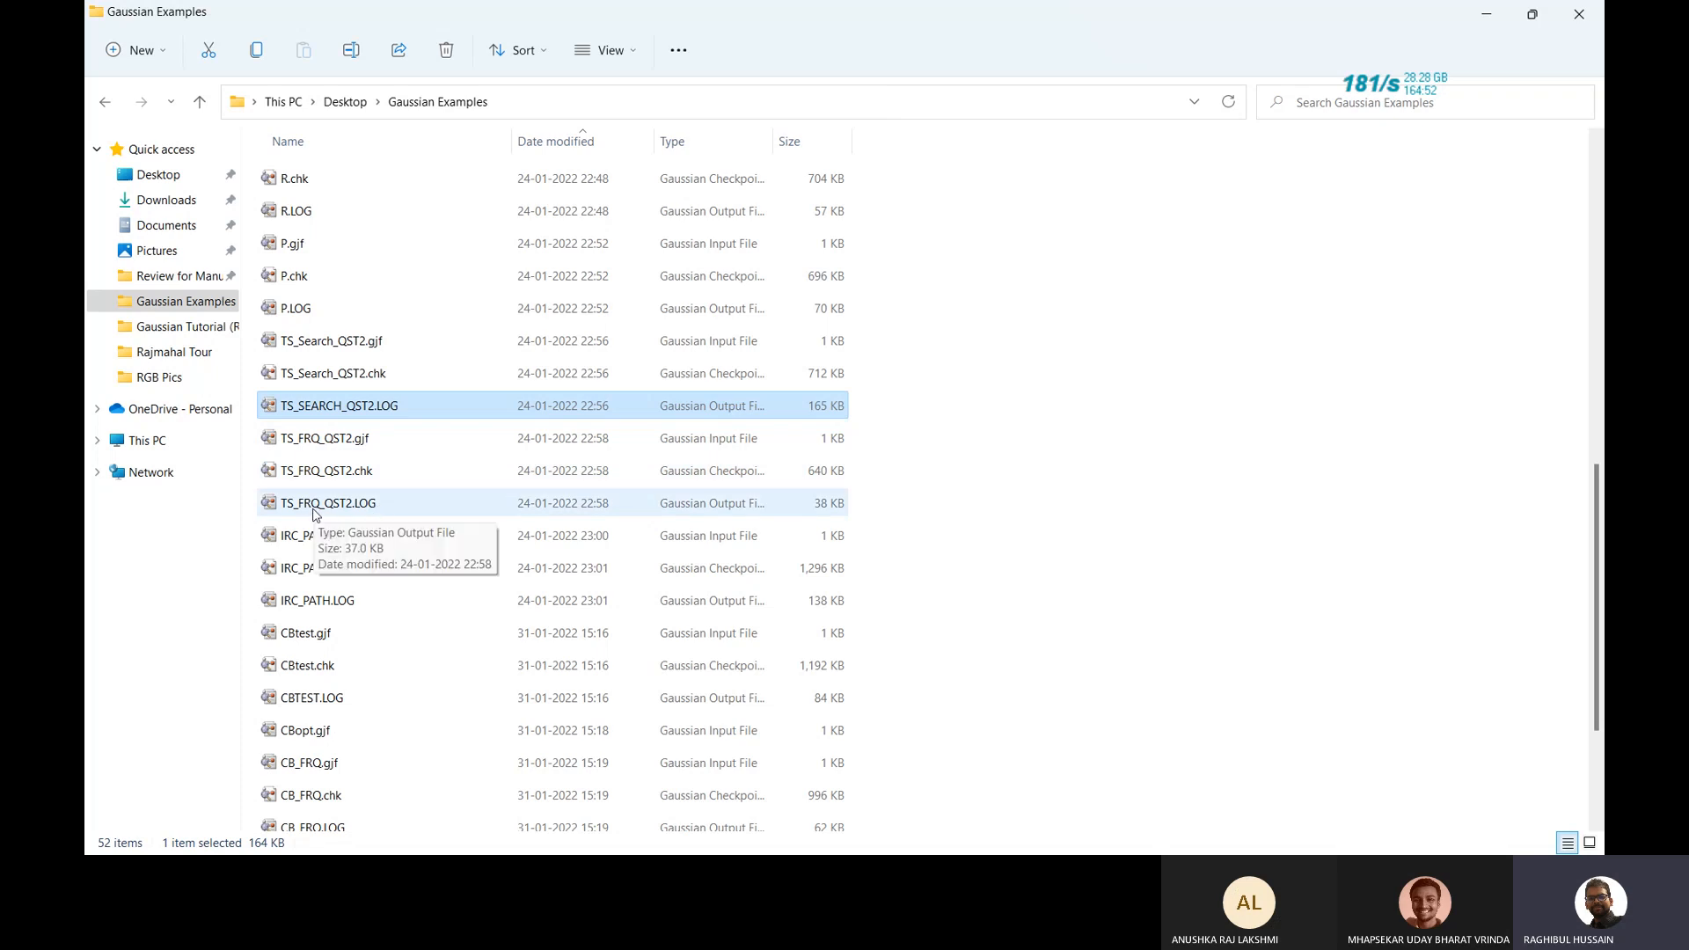
# Open TS_FRQ_QST2.LOG and display its Vibrations table, with mode 1 at -2507.36 cm⁻¹.
pyautogui.doubleClick(350, 508)
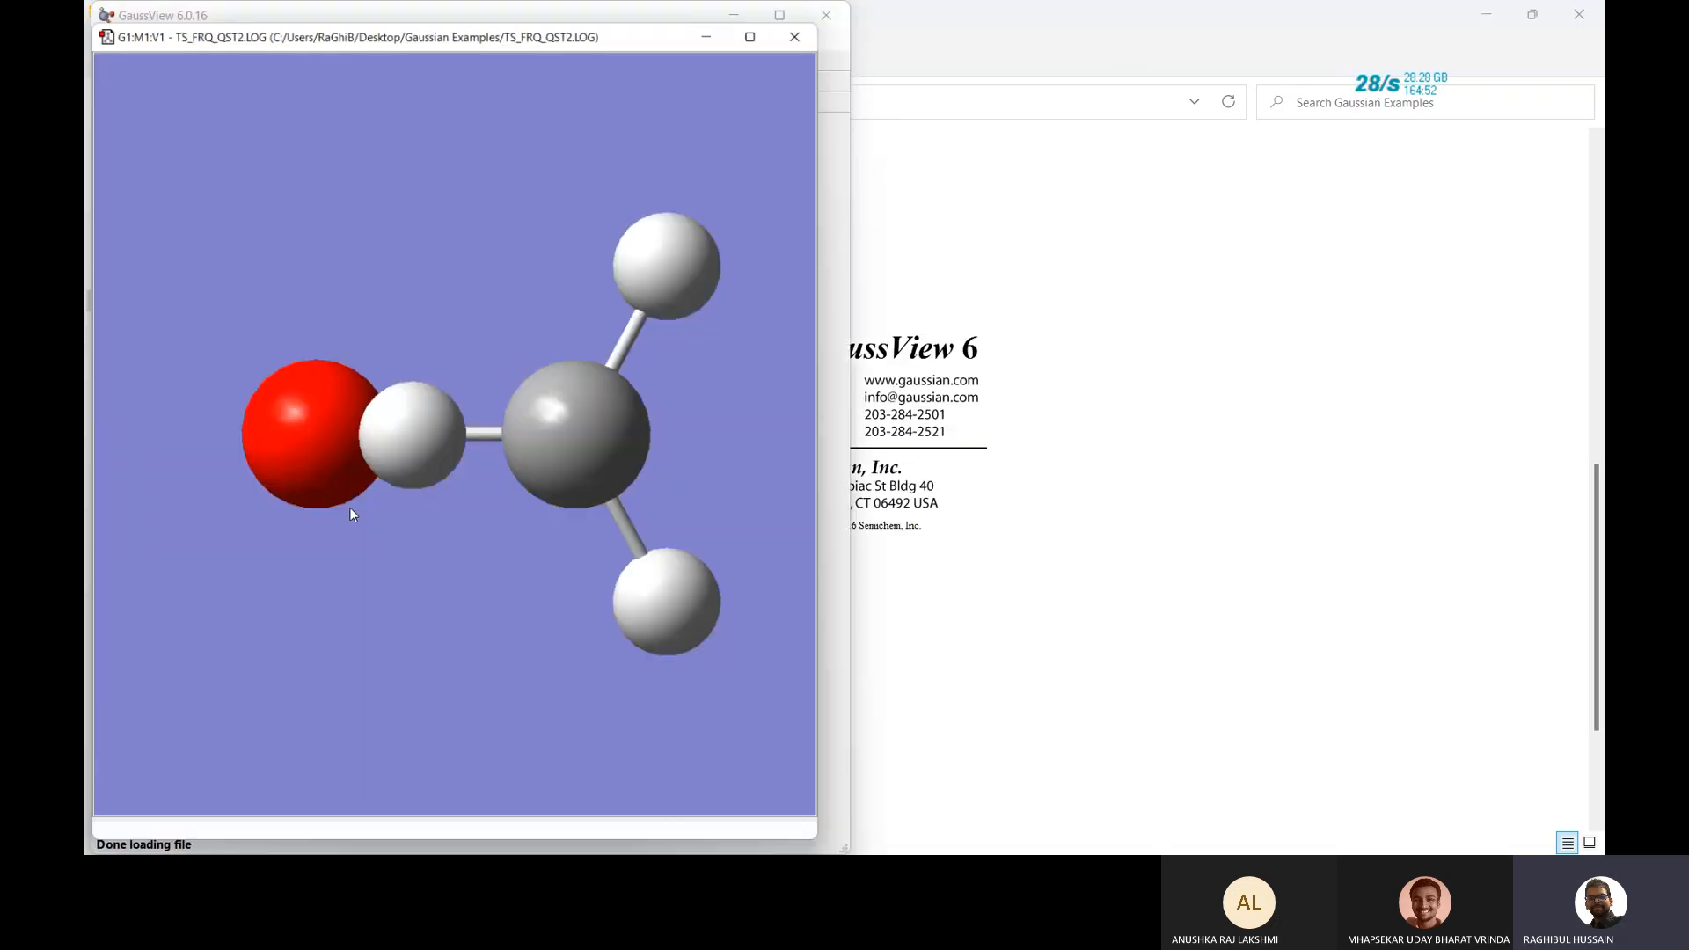
pyautogui.rightClick(505, 311)
pyautogui.moveTo(567, 431)
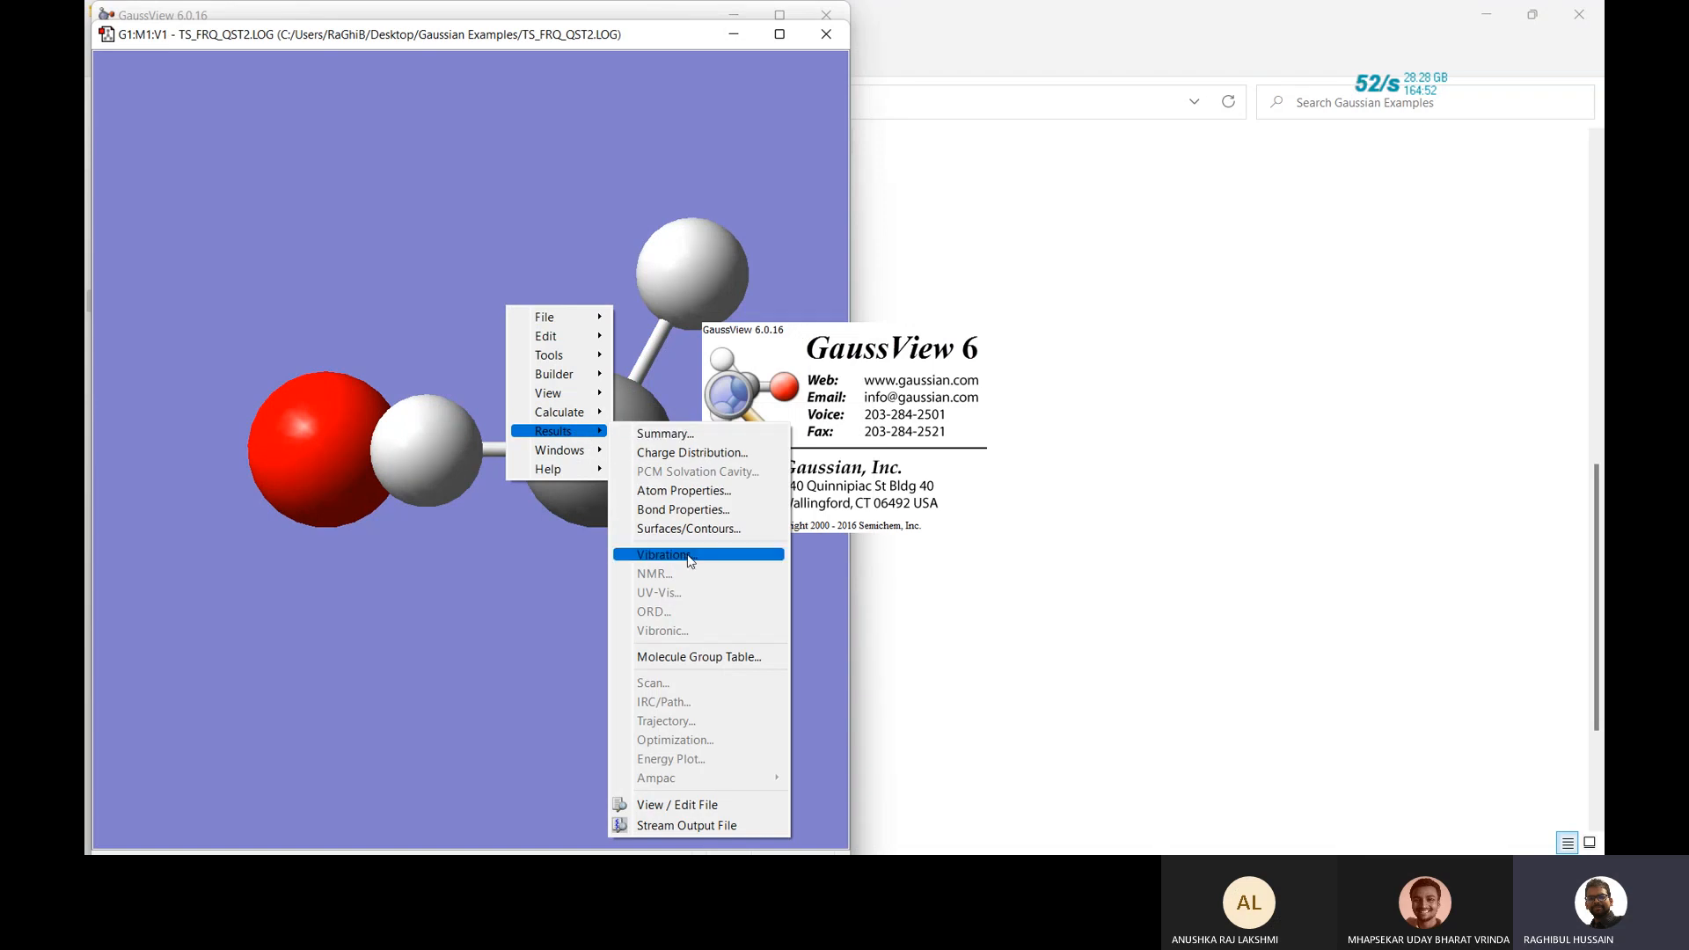
pyautogui.click(688, 554)
pyautogui.moveTo(690, 282); pyautogui.dragTo(1106, 243)
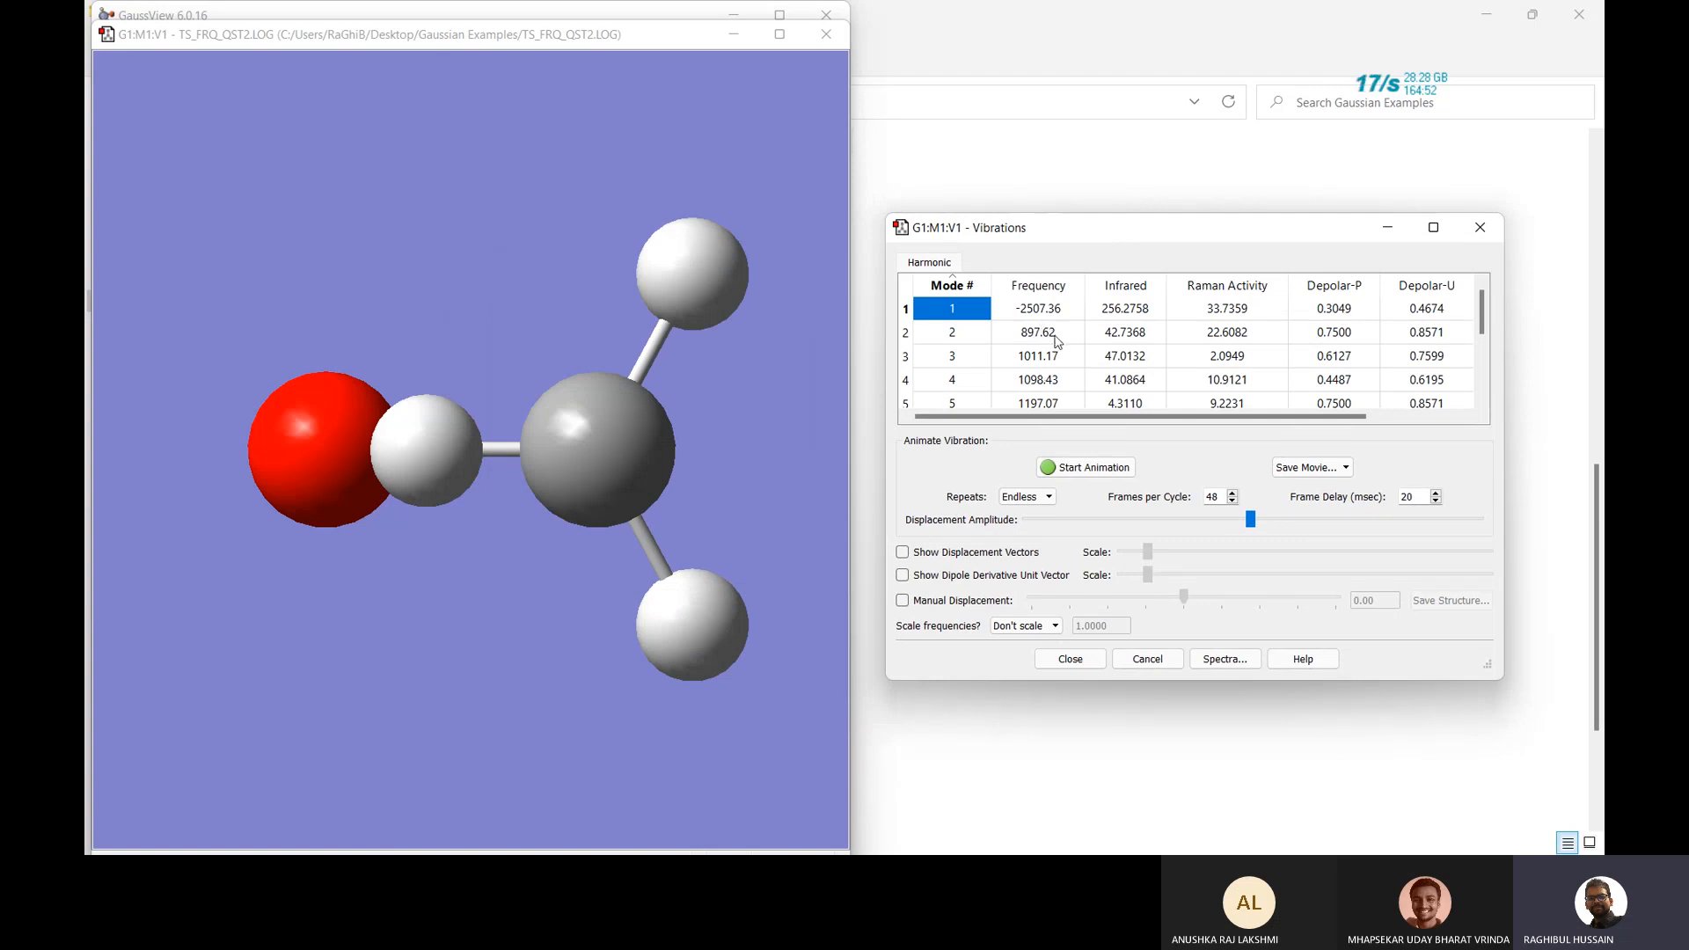
# Animate imaginary mode 1 (-2507.36), briefly compare mode 2 at 897.62, then return to mode 1.
pyautogui.click(1033, 310)
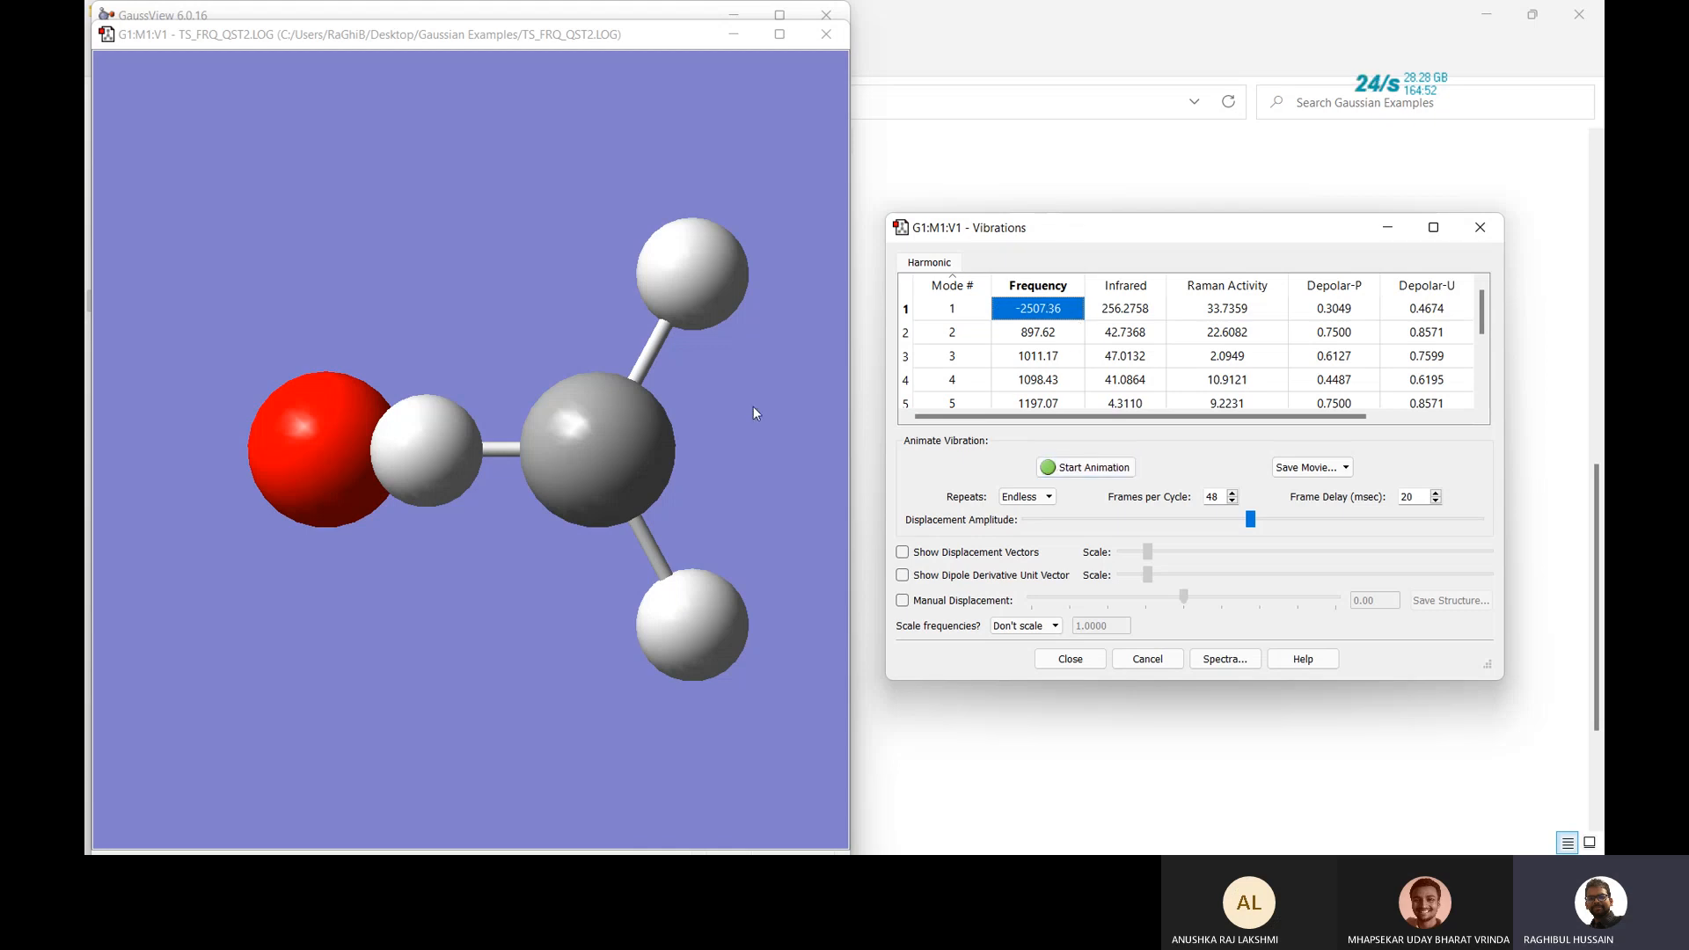
pyautogui.moveTo(754, 407); pyautogui.dragTo(770, 472)
pyautogui.click(1088, 470)
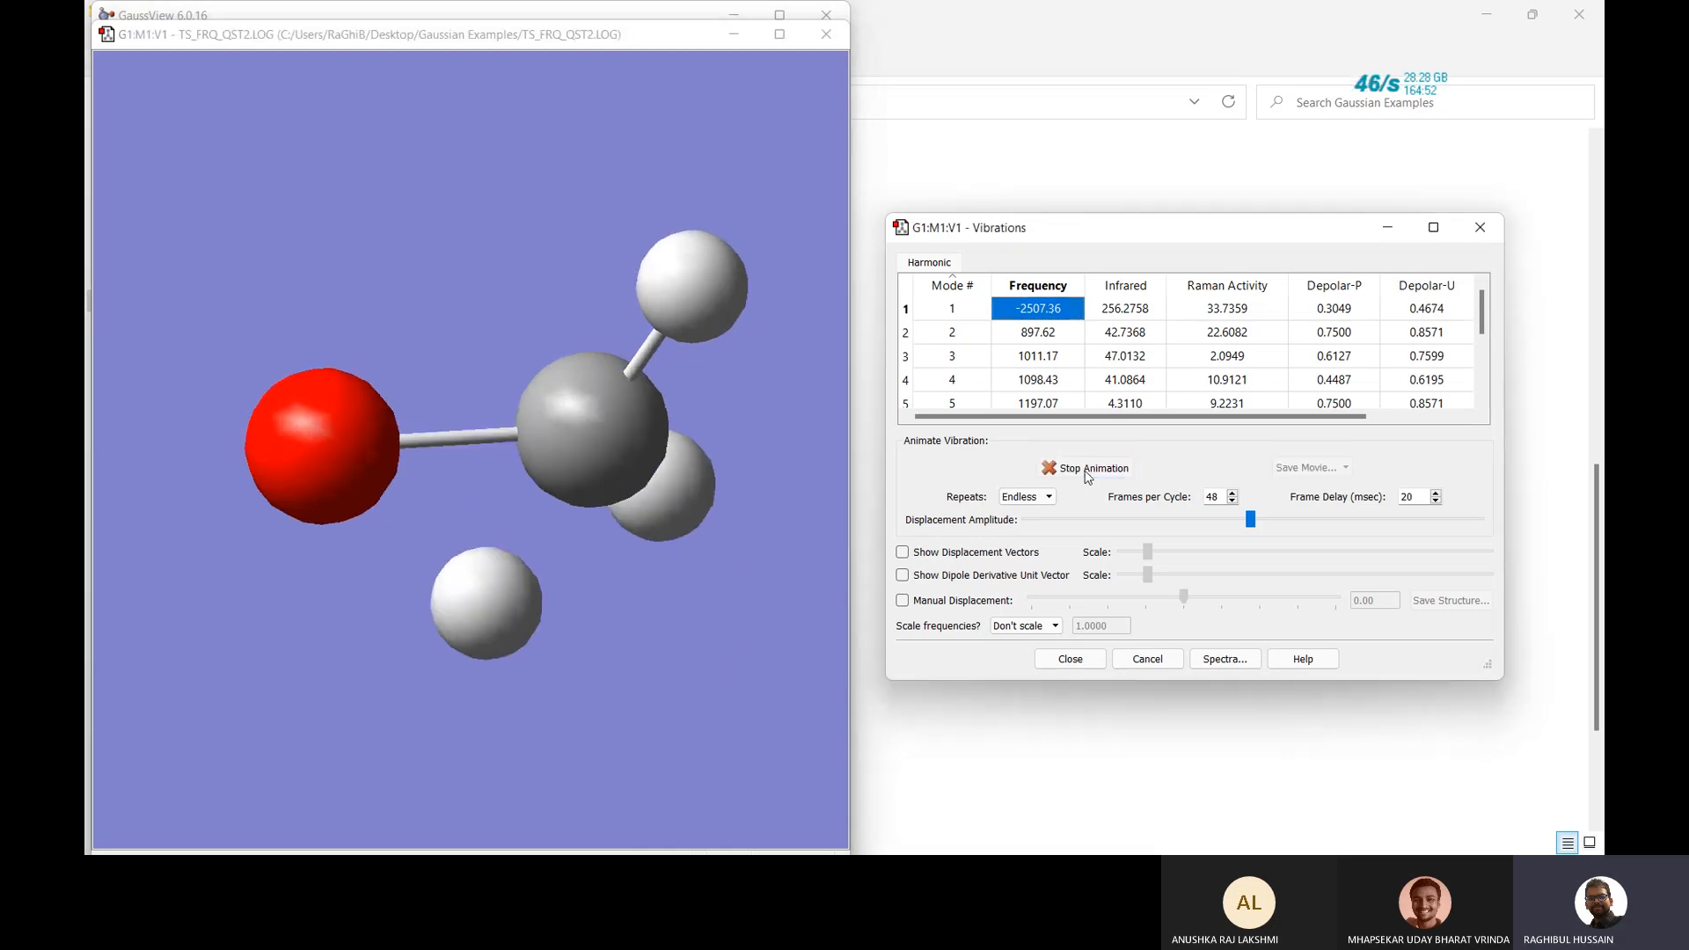
pyautogui.moveTo(715, 600); pyautogui.dragTo(521, 565)
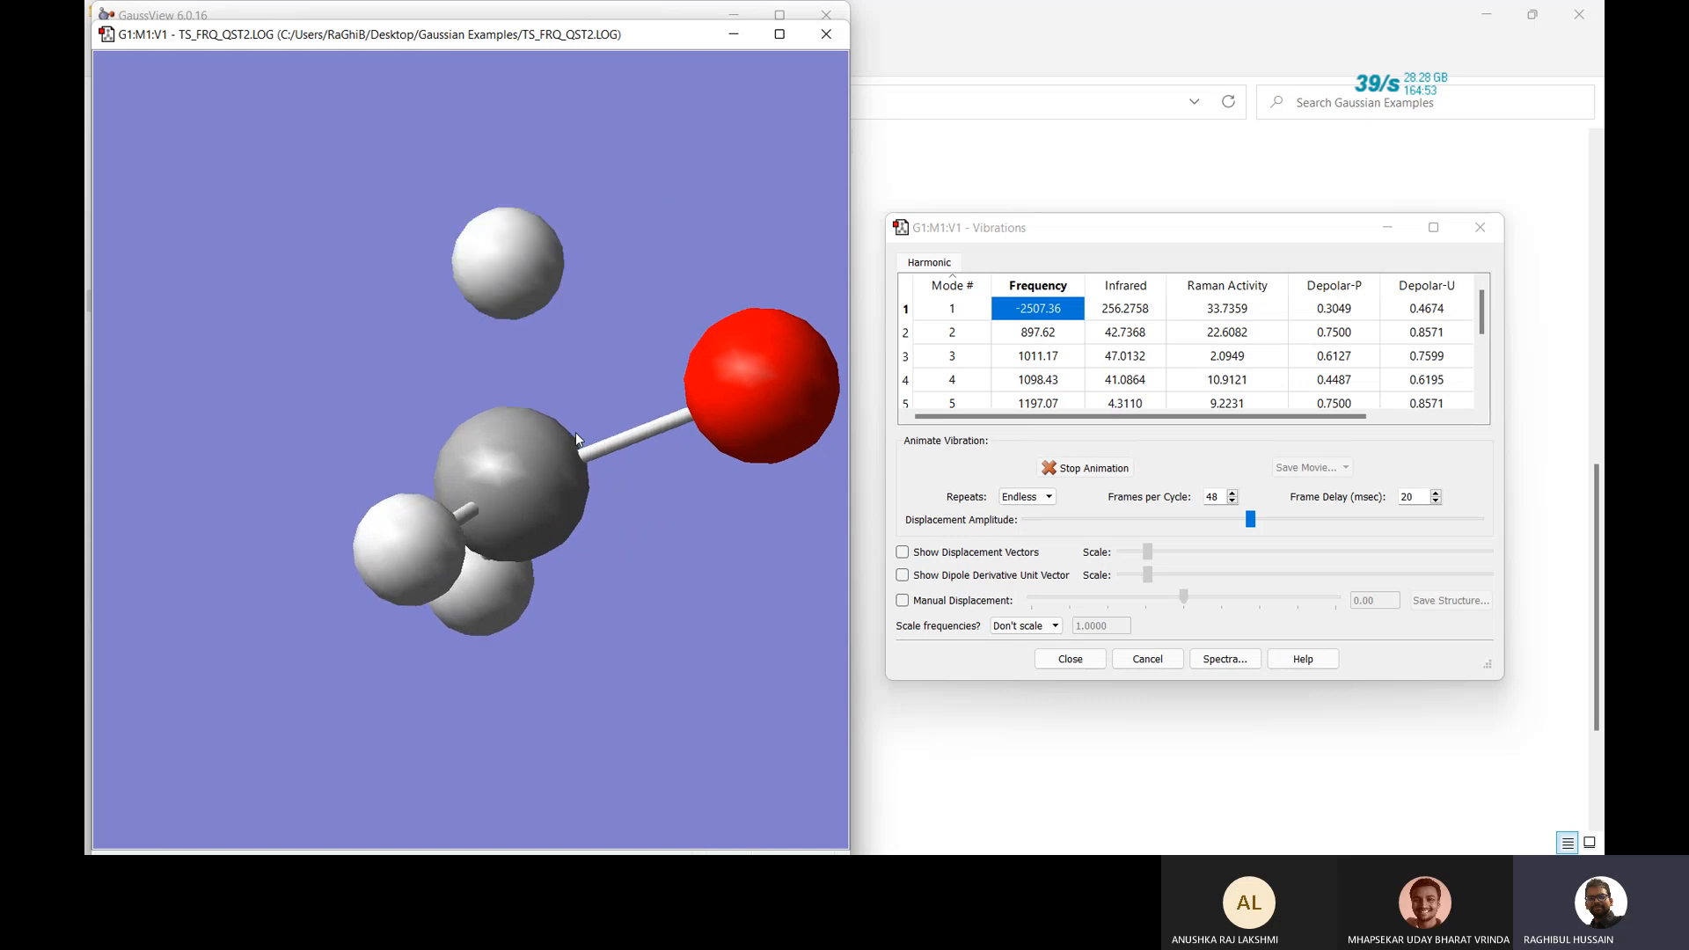
pyautogui.click(1023, 334)
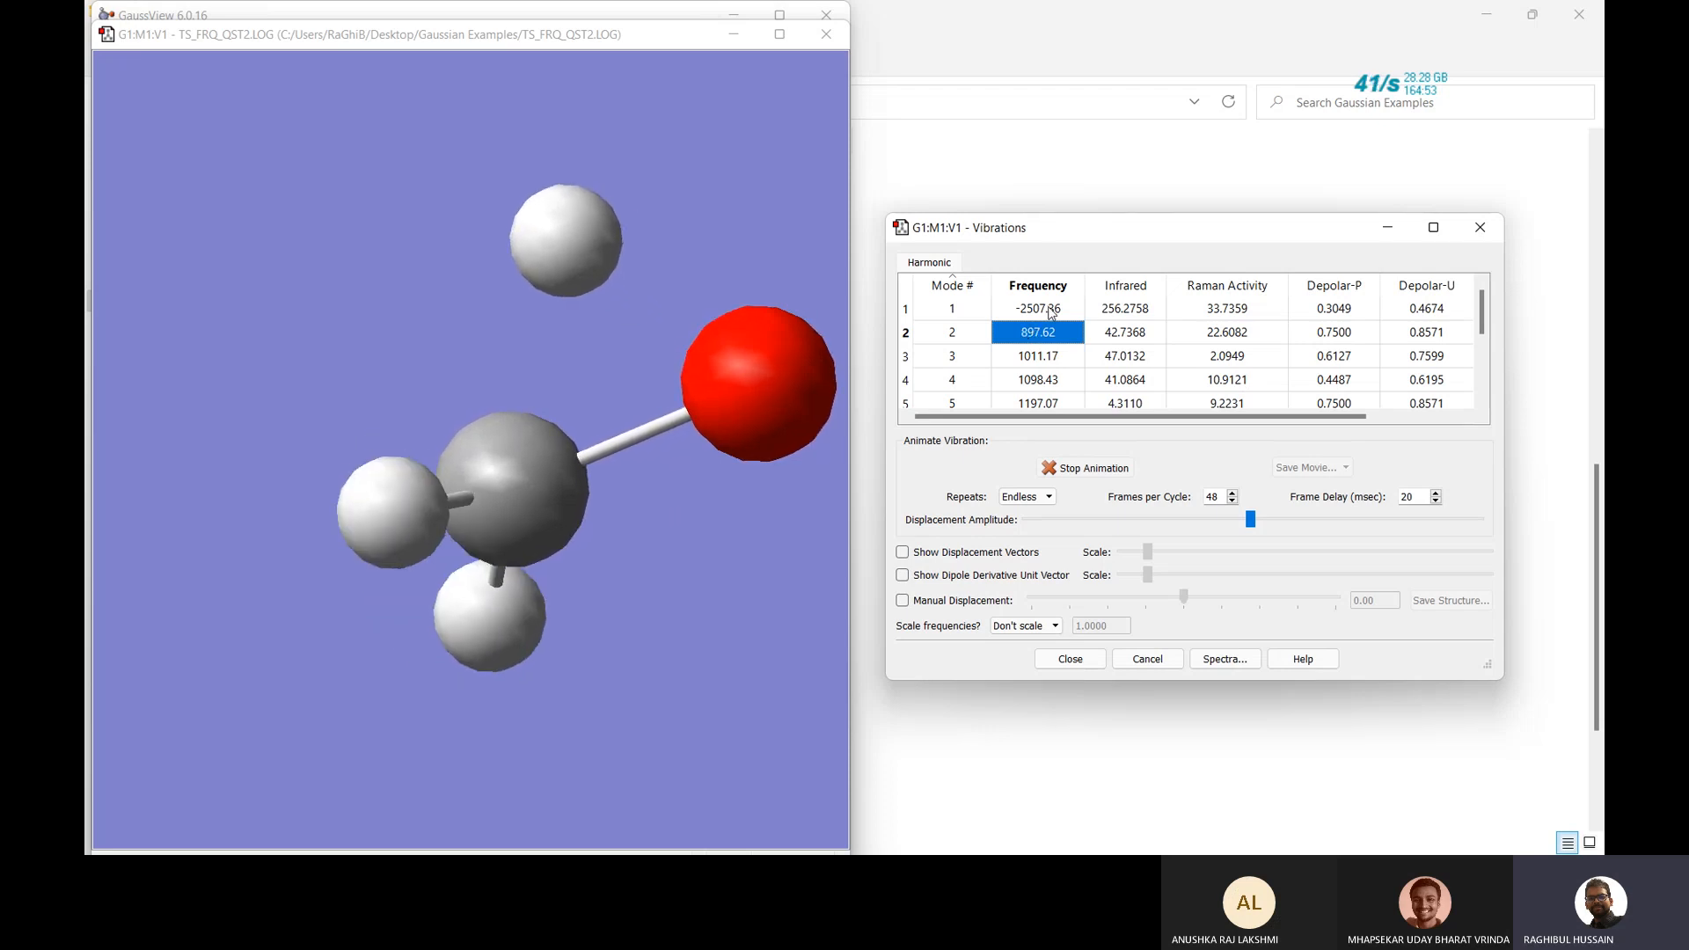
pyautogui.click(1051, 310)
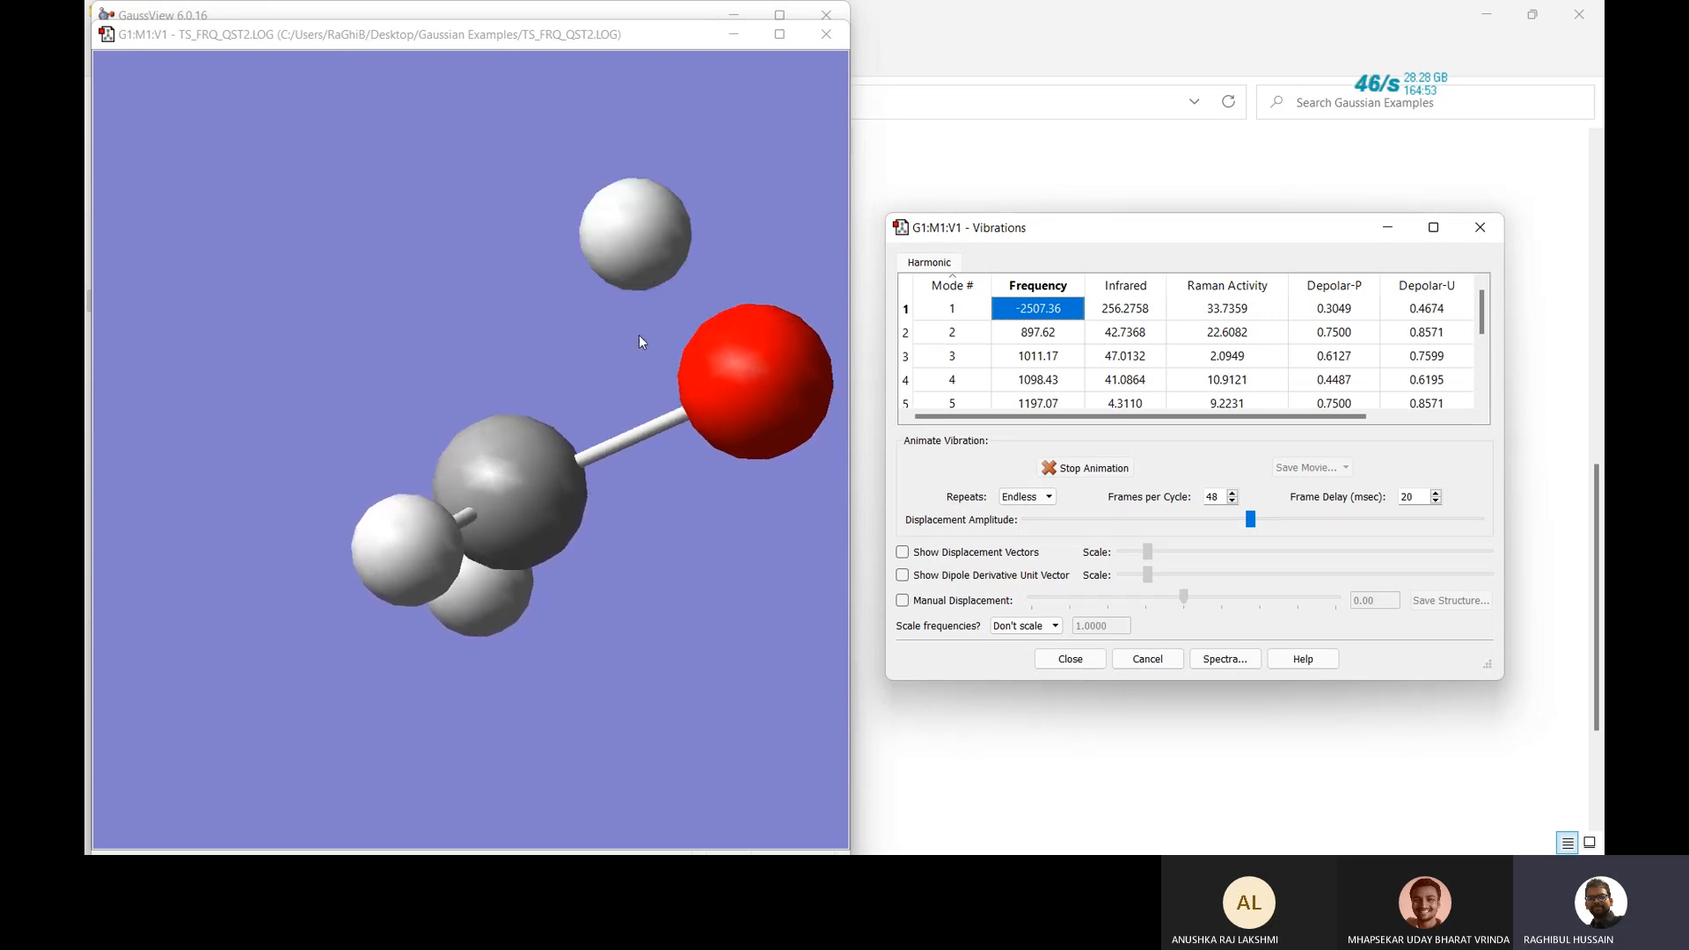
# Close the TS_FRQ_QST2 frequency results window and exit GaussView.
pyautogui.click(823, 38)
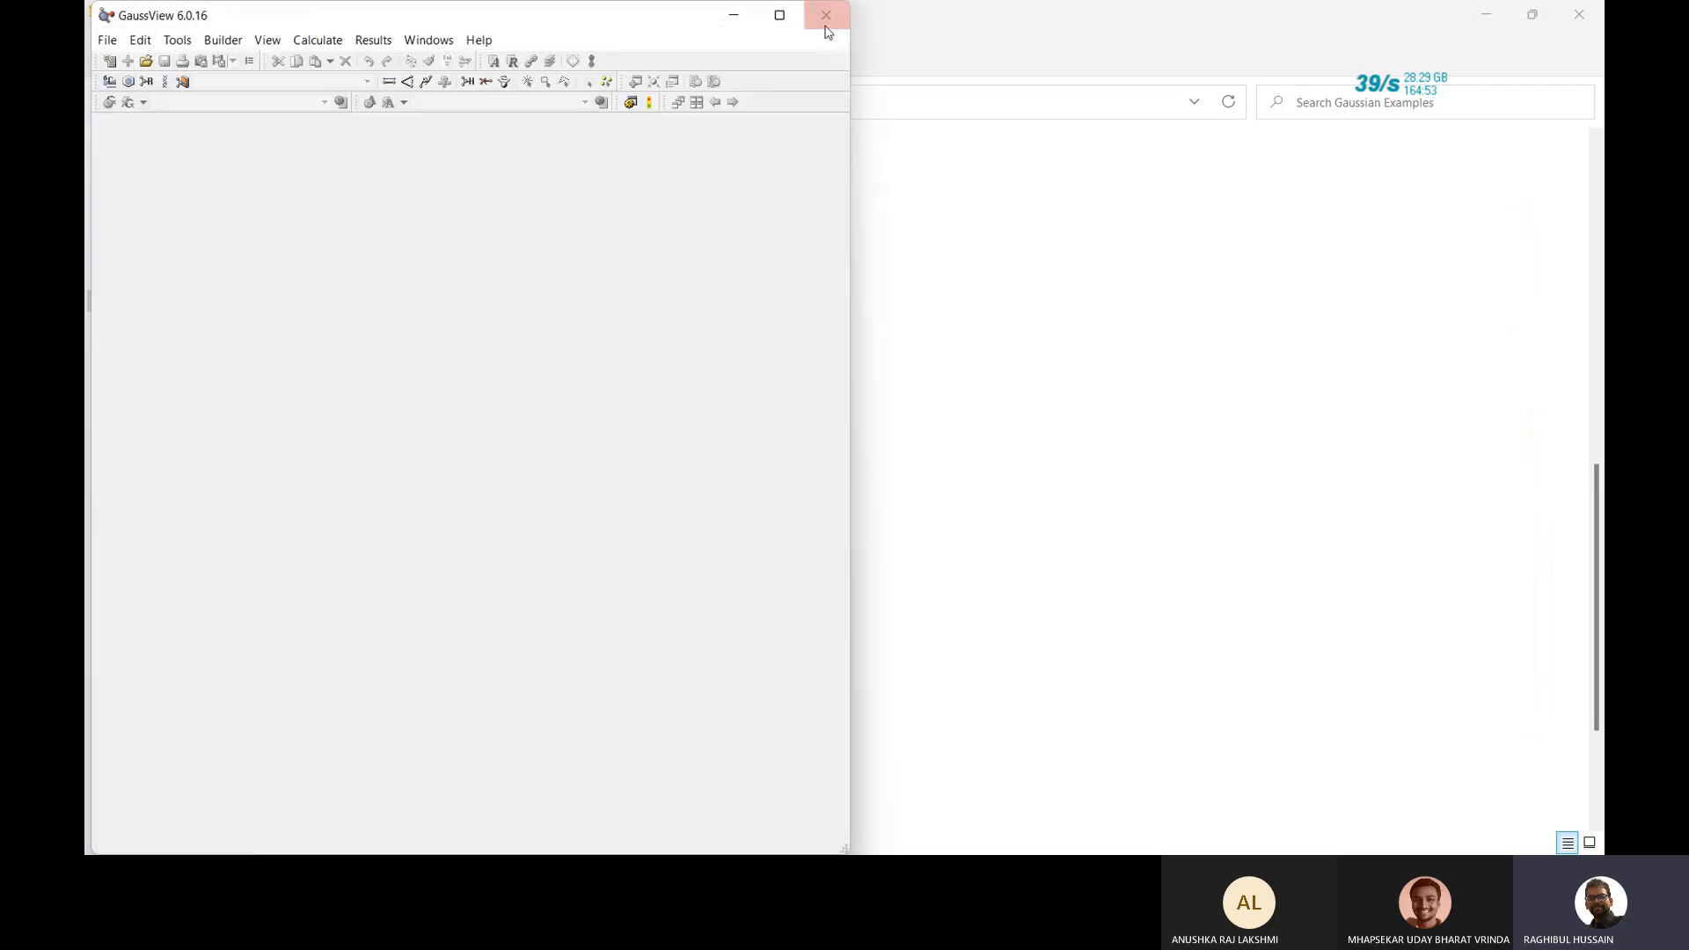
pyautogui.click(826, 17)
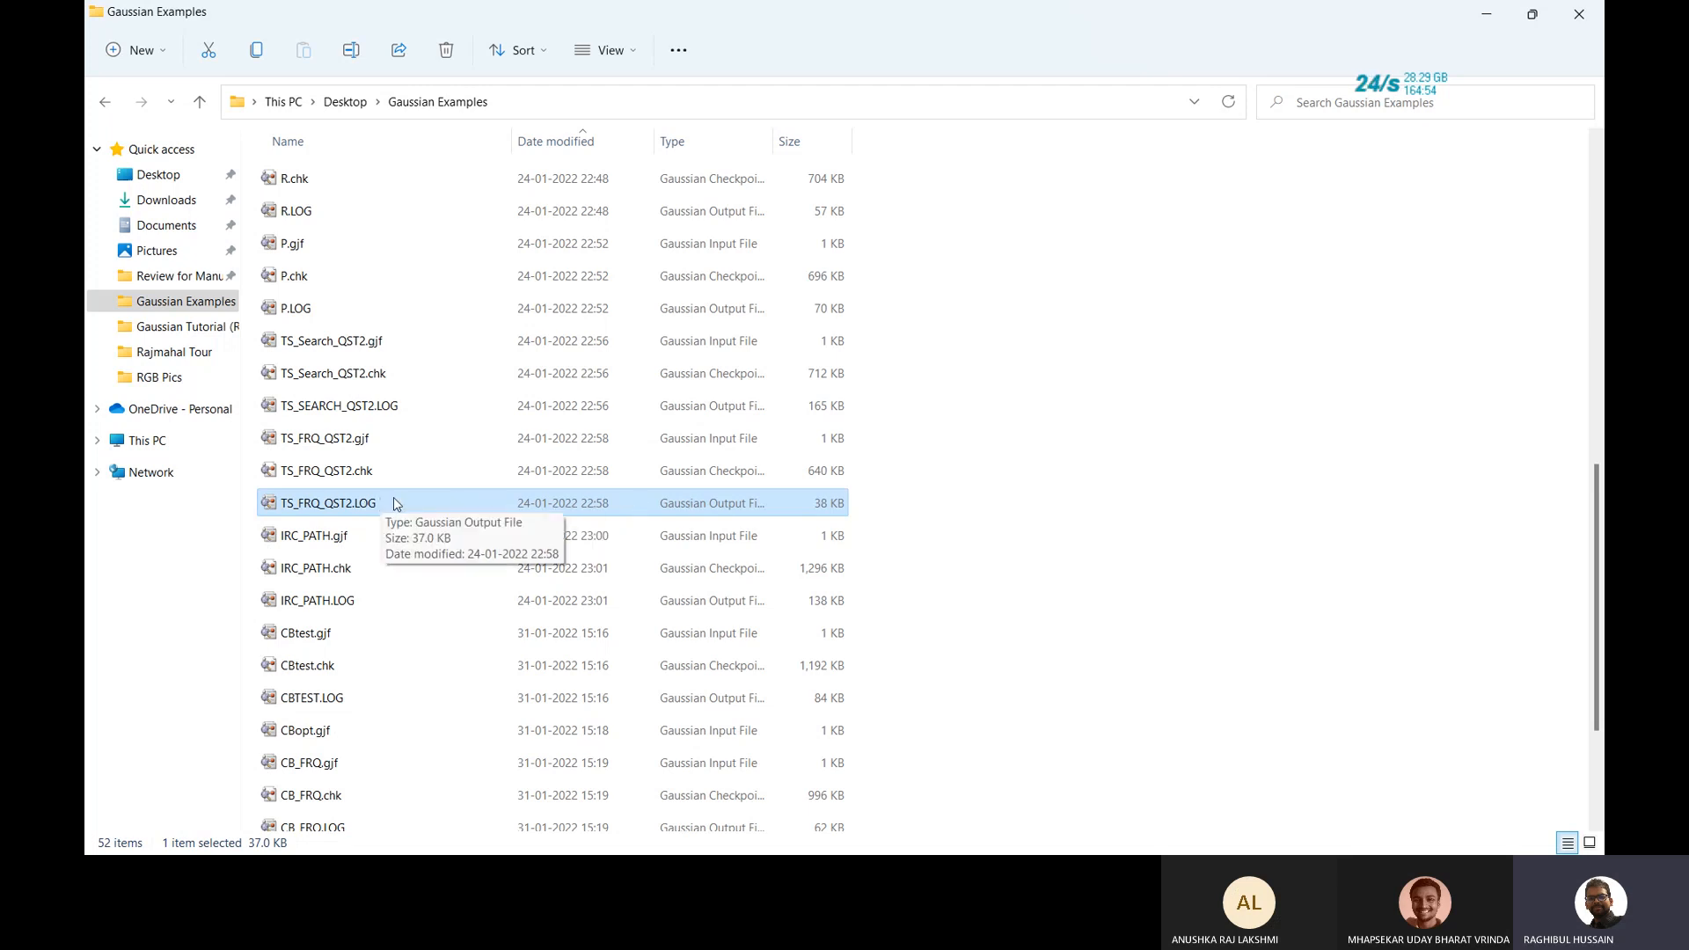
# Reopen TS_FRQ_QST2.LOG from Gaussian Examples and rotate the transition-state molecule.
pyautogui.doubleClick(357, 506)
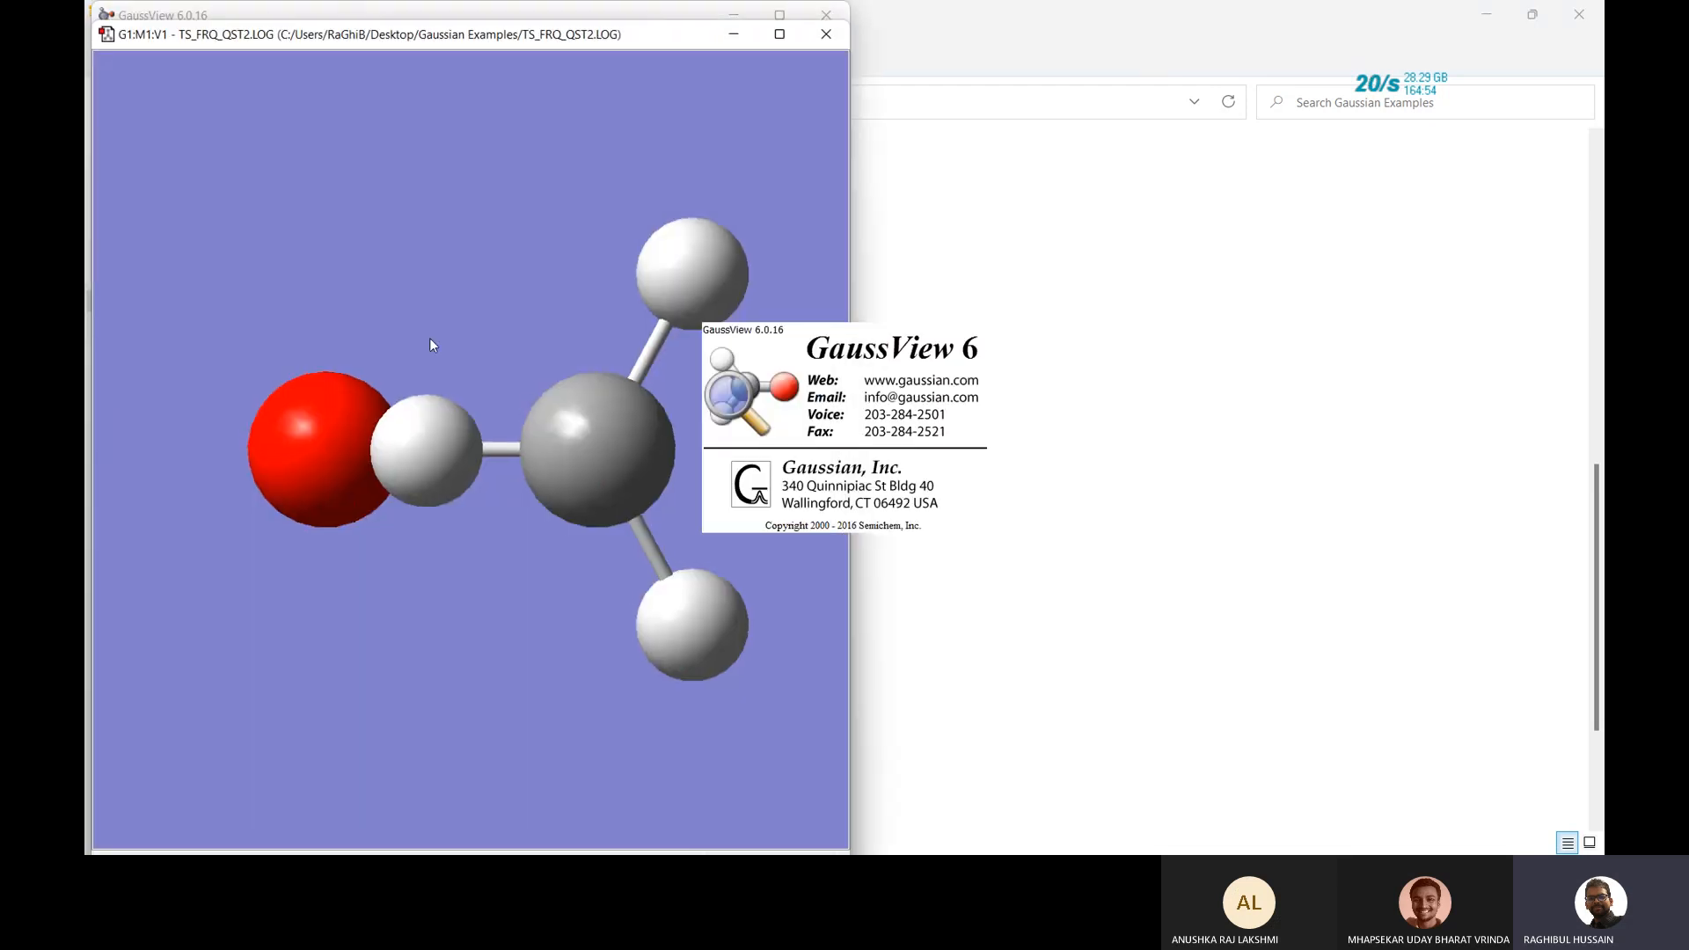
pyautogui.moveTo(430, 338); pyautogui.dragTo(406, 262)
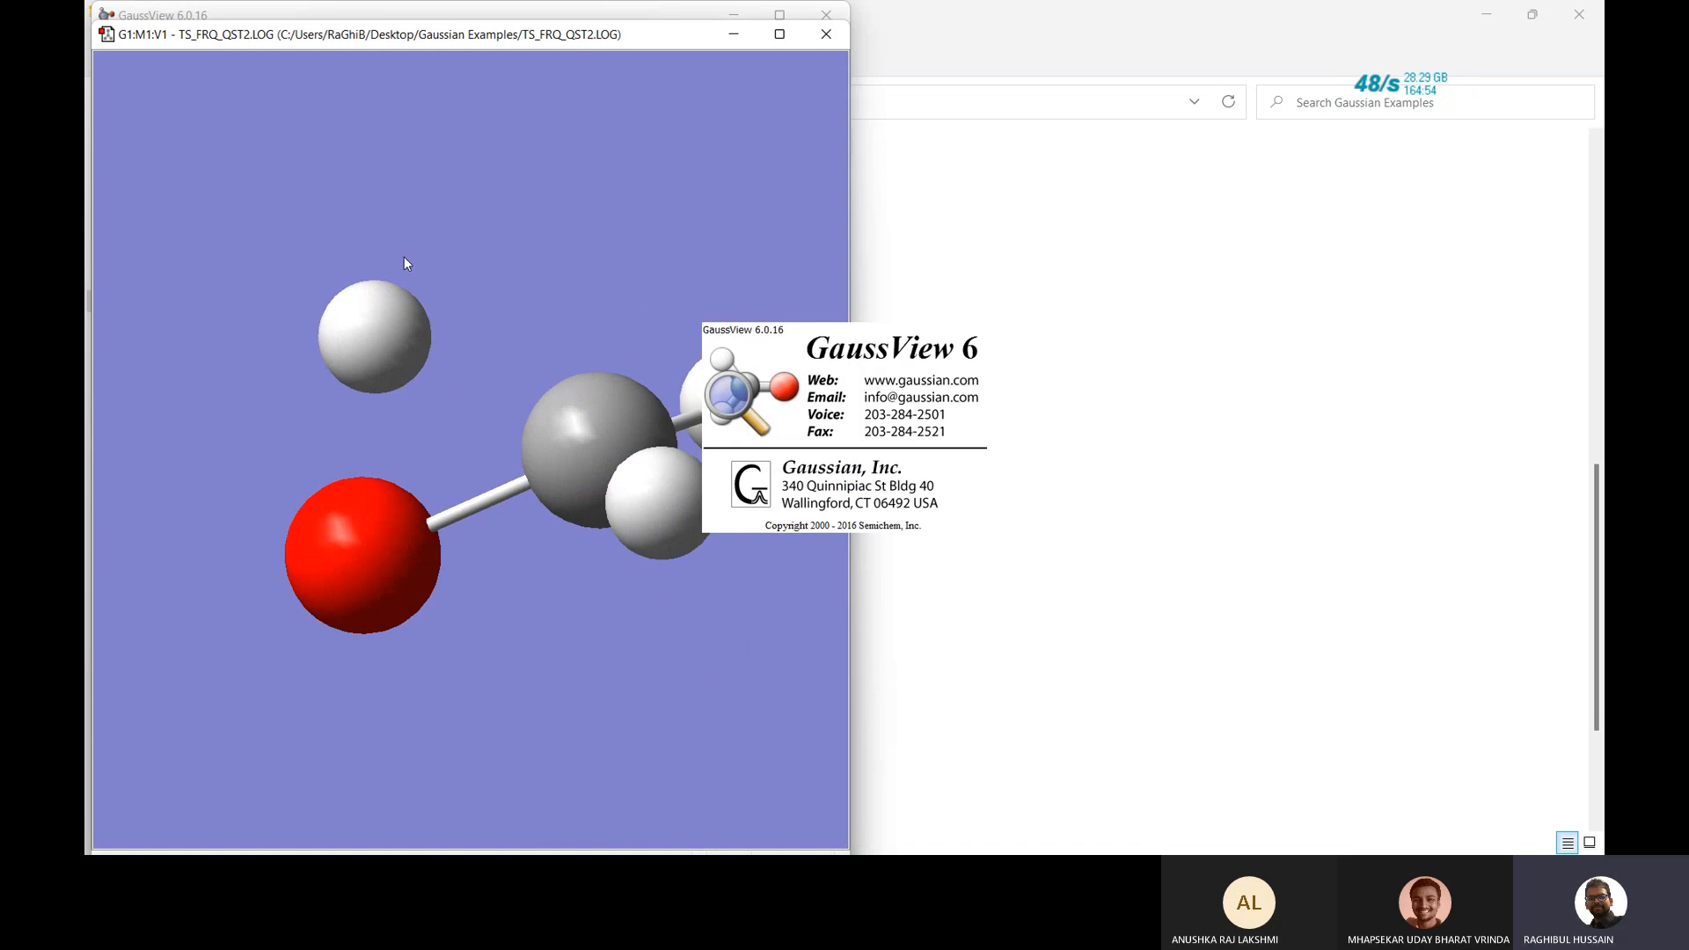
# Open Gaussian Calculation Setup for the transition state with Ctrl+G and switch the job type to IRC.
pyautogui.hotkey('ctrl', 'g')
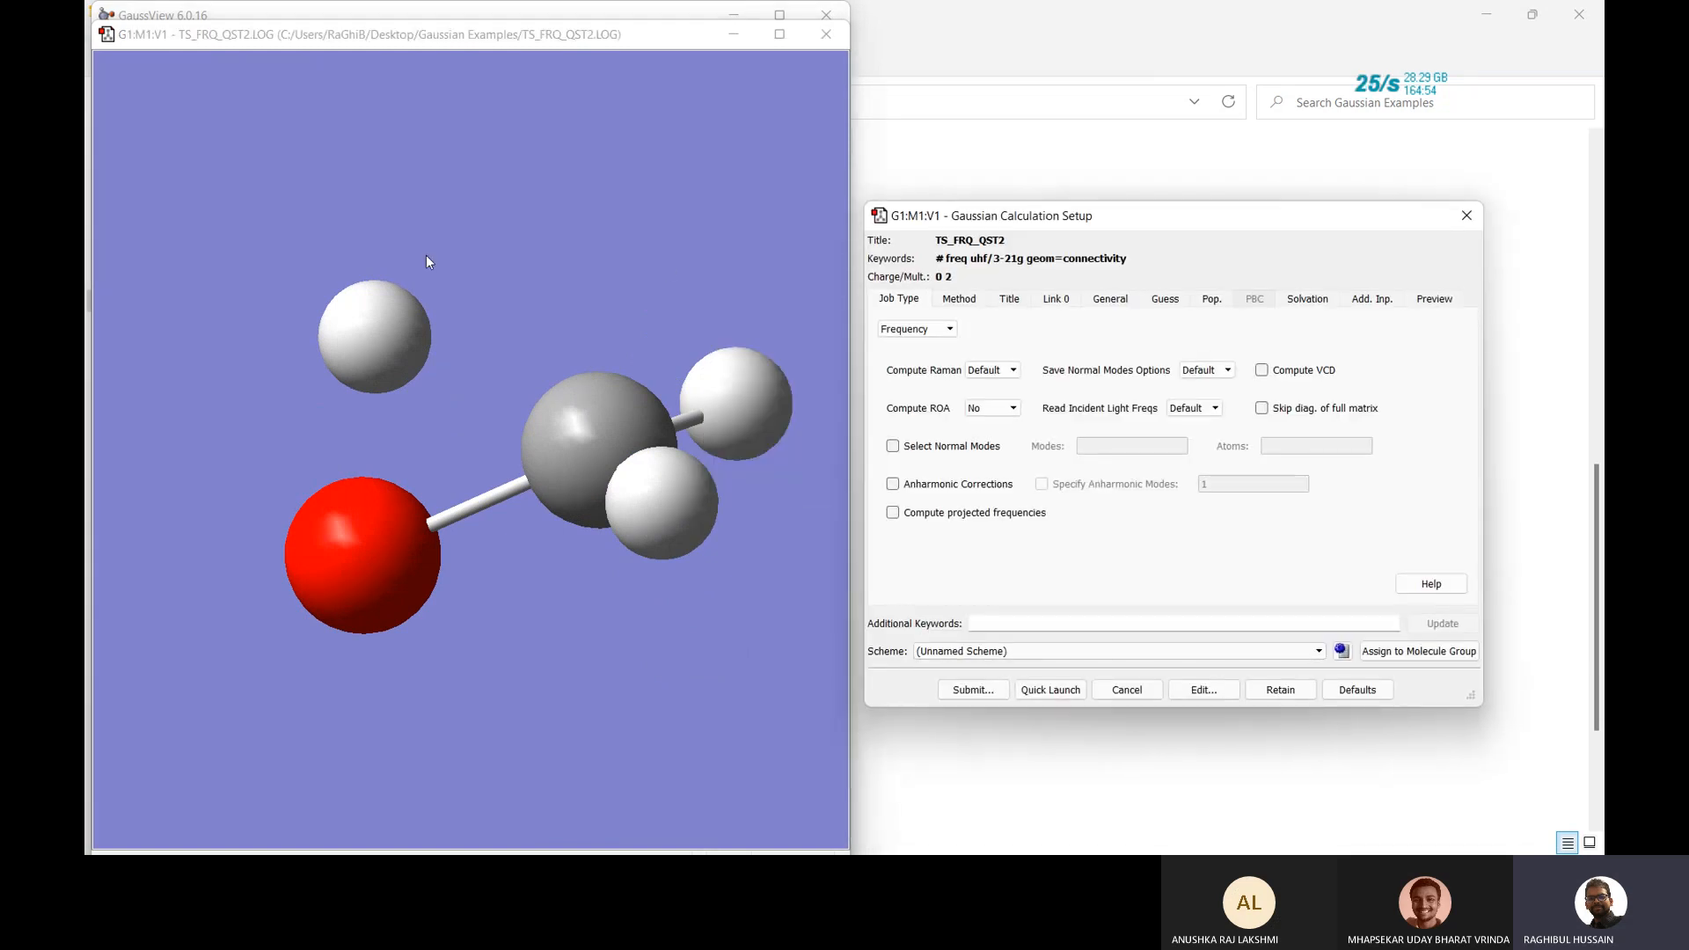
pyautogui.click(943, 330)
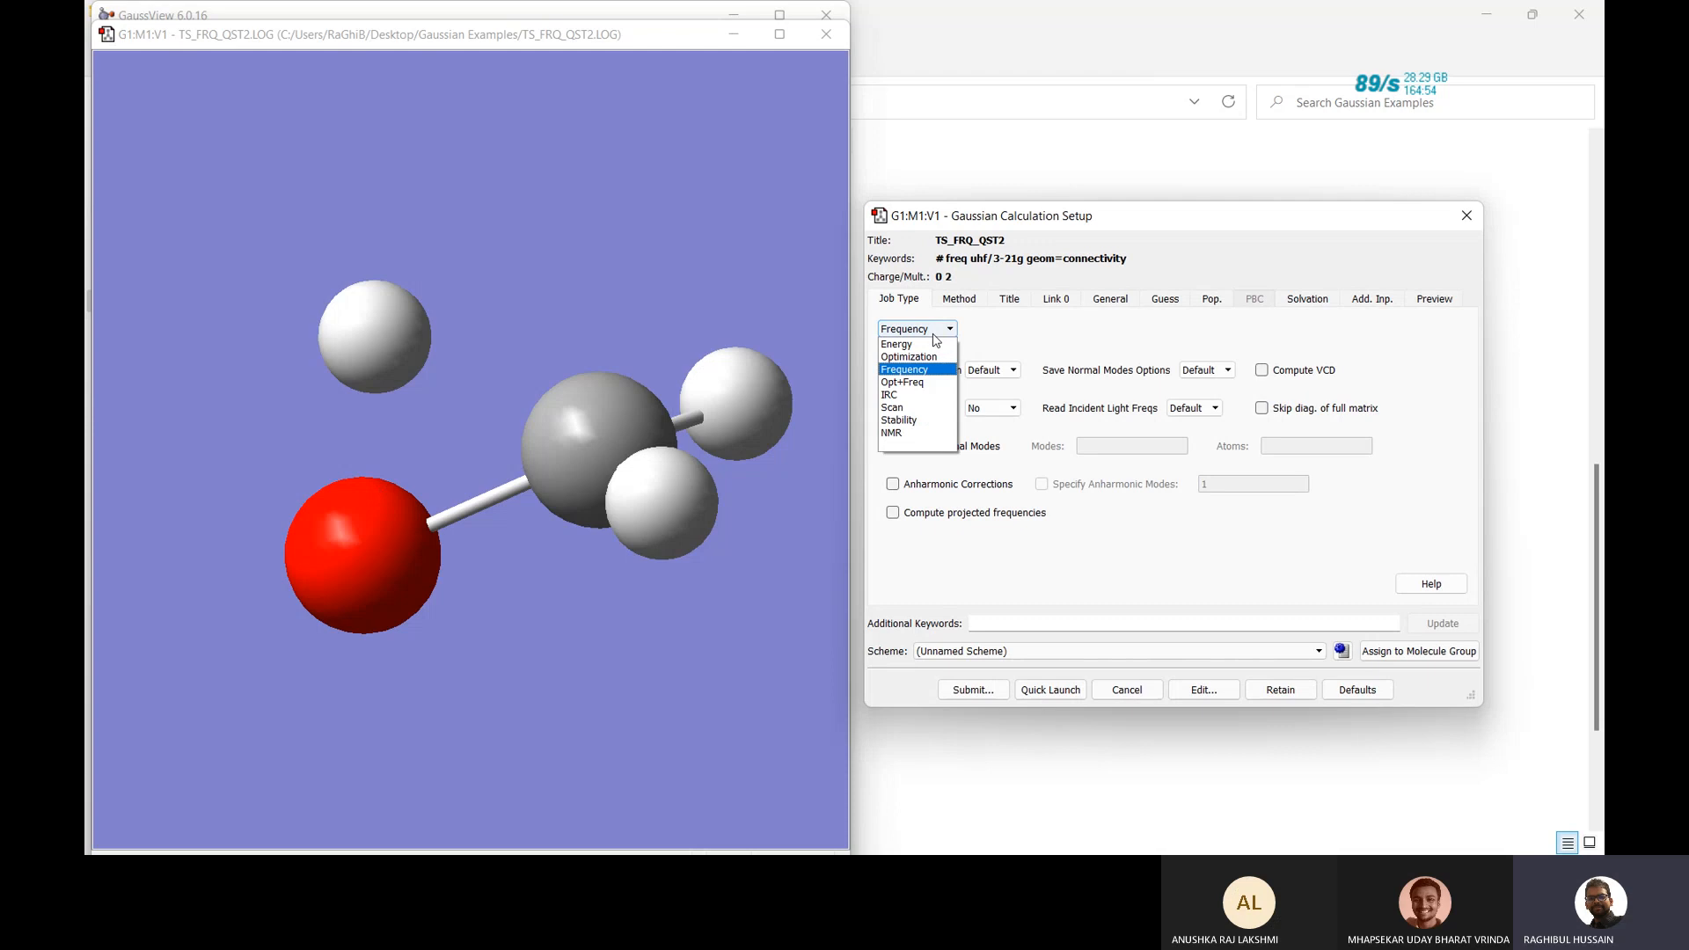
pyautogui.click(906, 403)
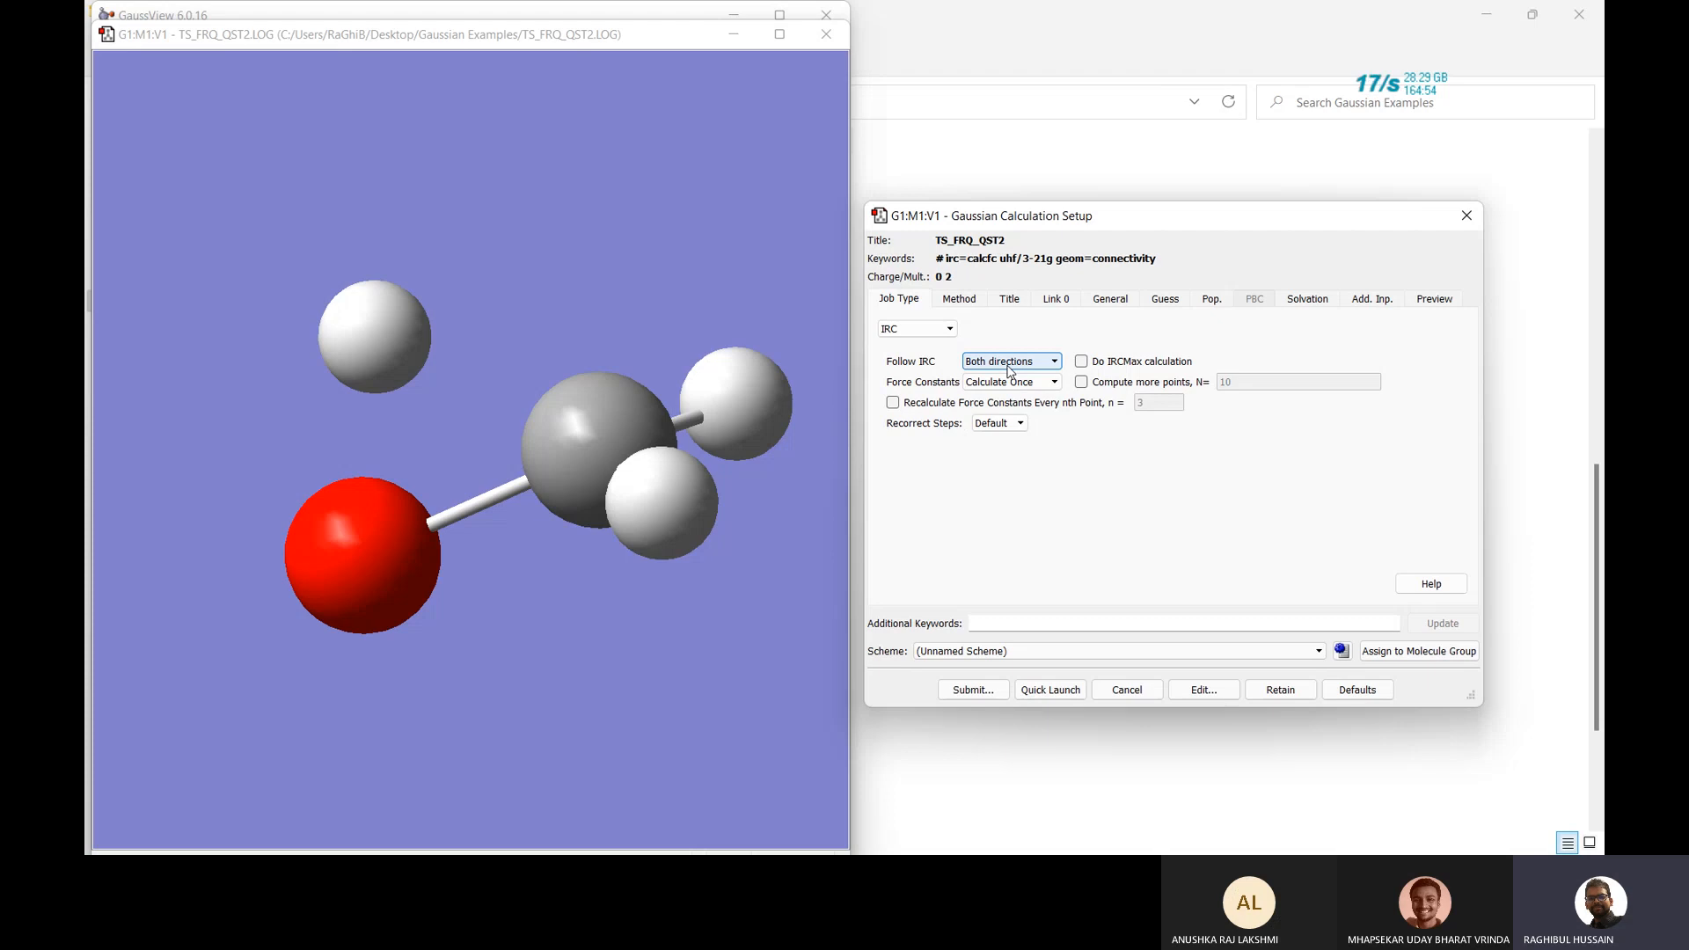
# Check the IRC options, keeping both directions and force constants calculated once.
pyautogui.click(1009, 369)
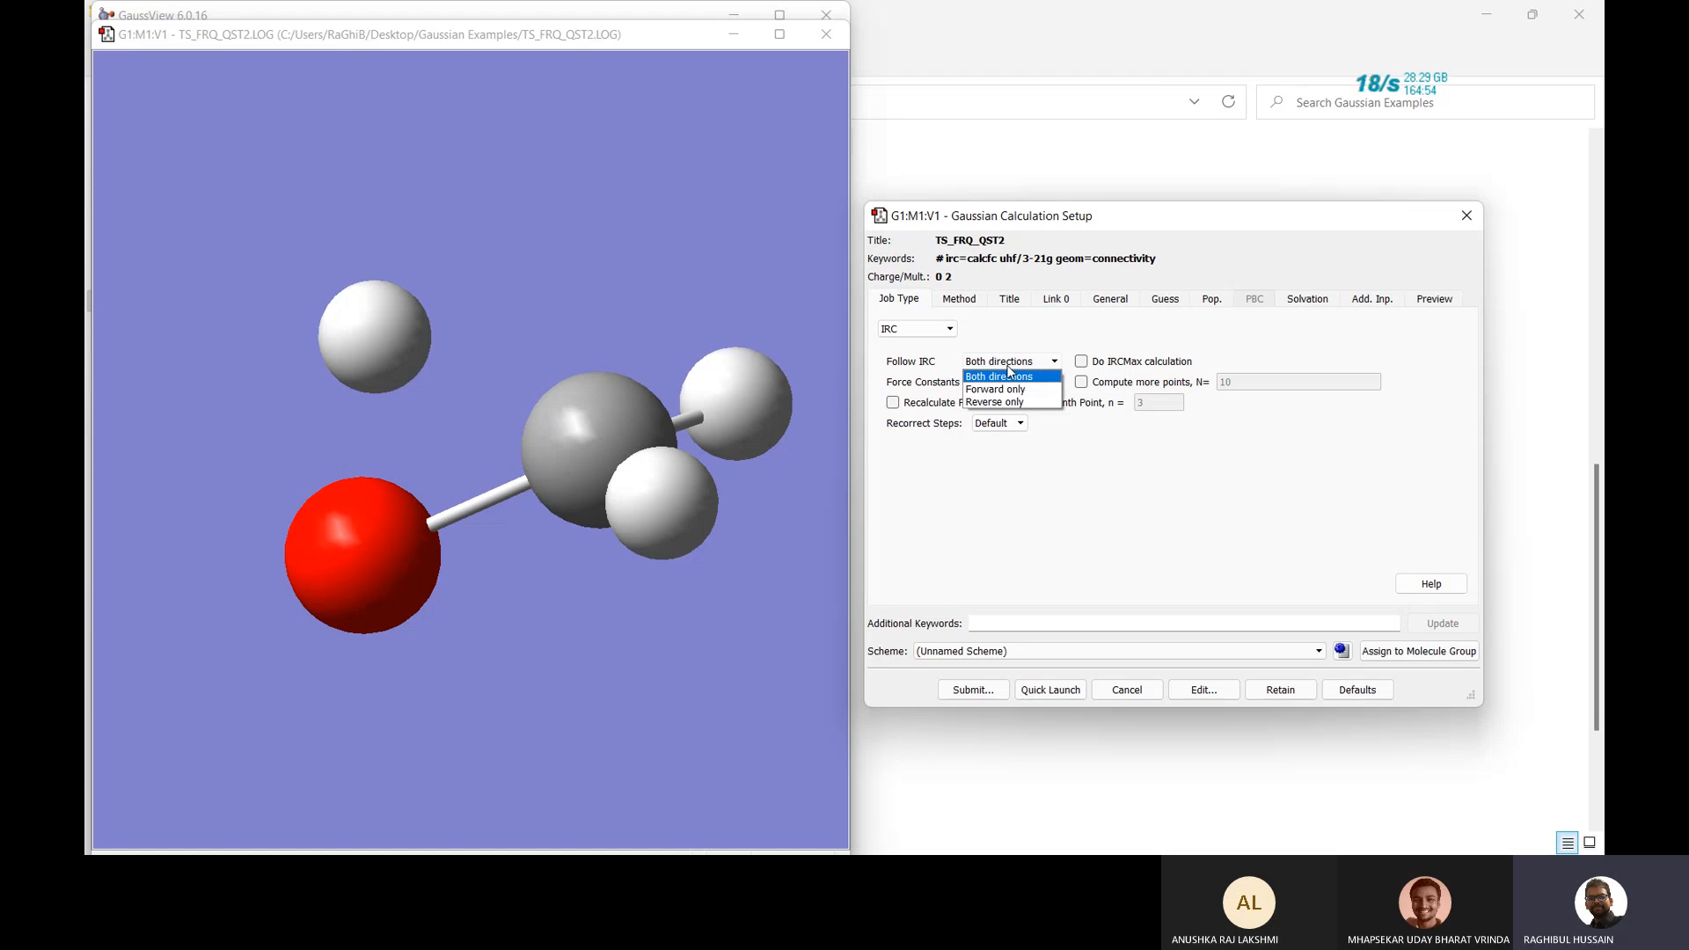
pyautogui.click(1009, 370)
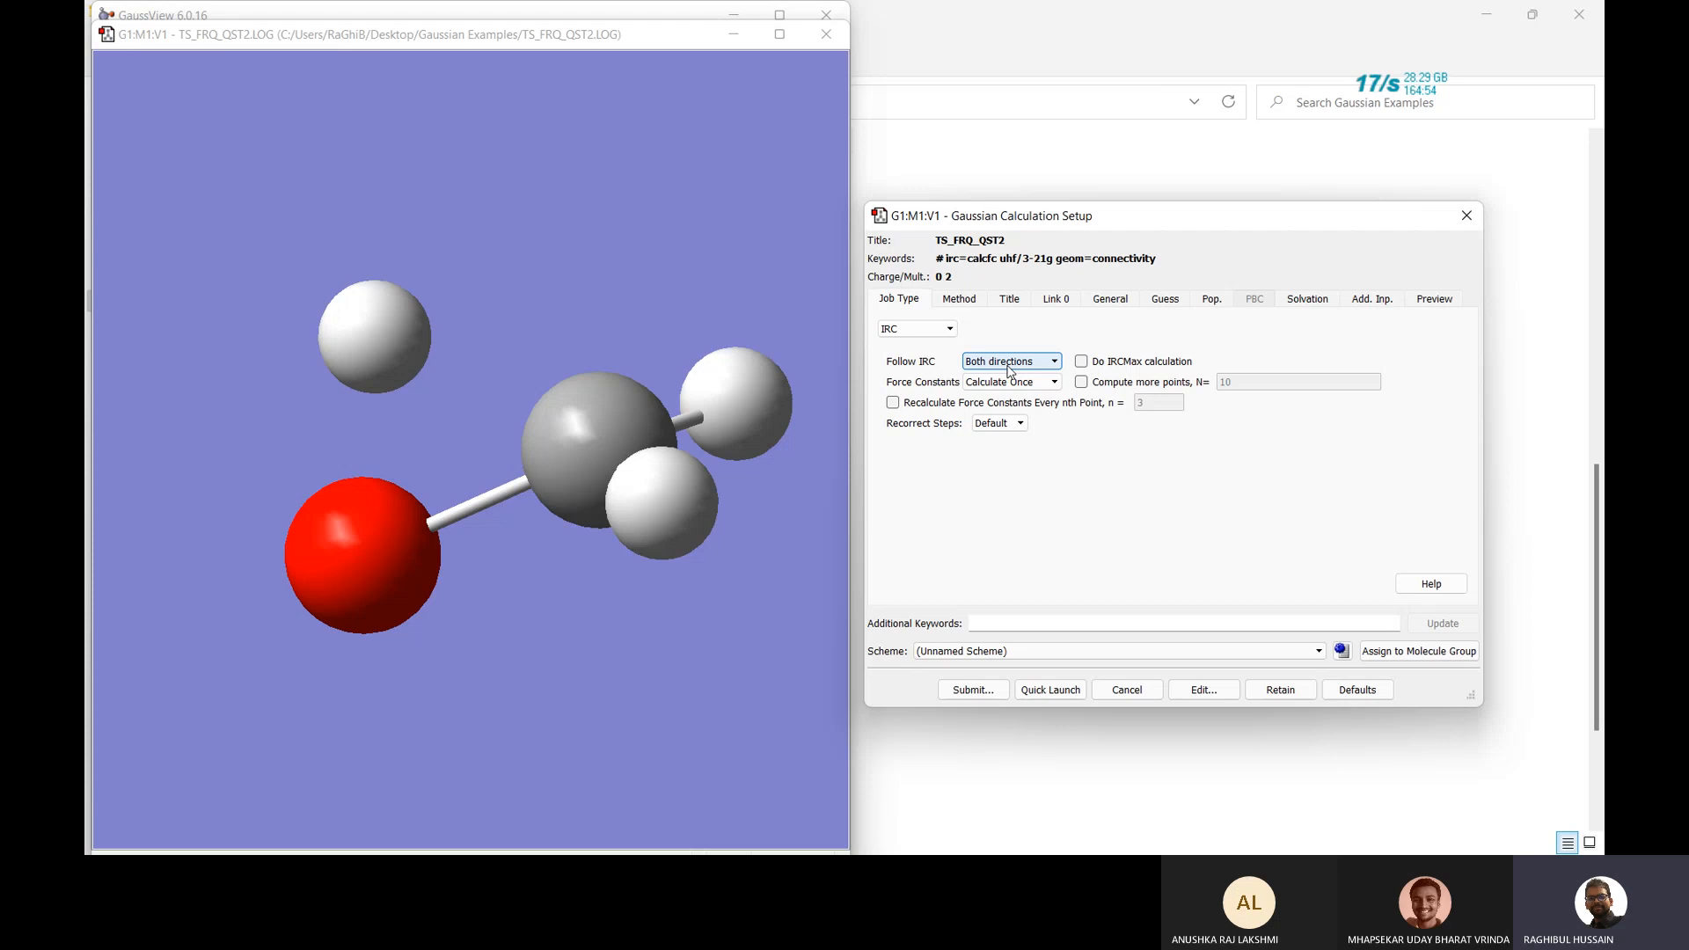
pyautogui.click(1025, 385)
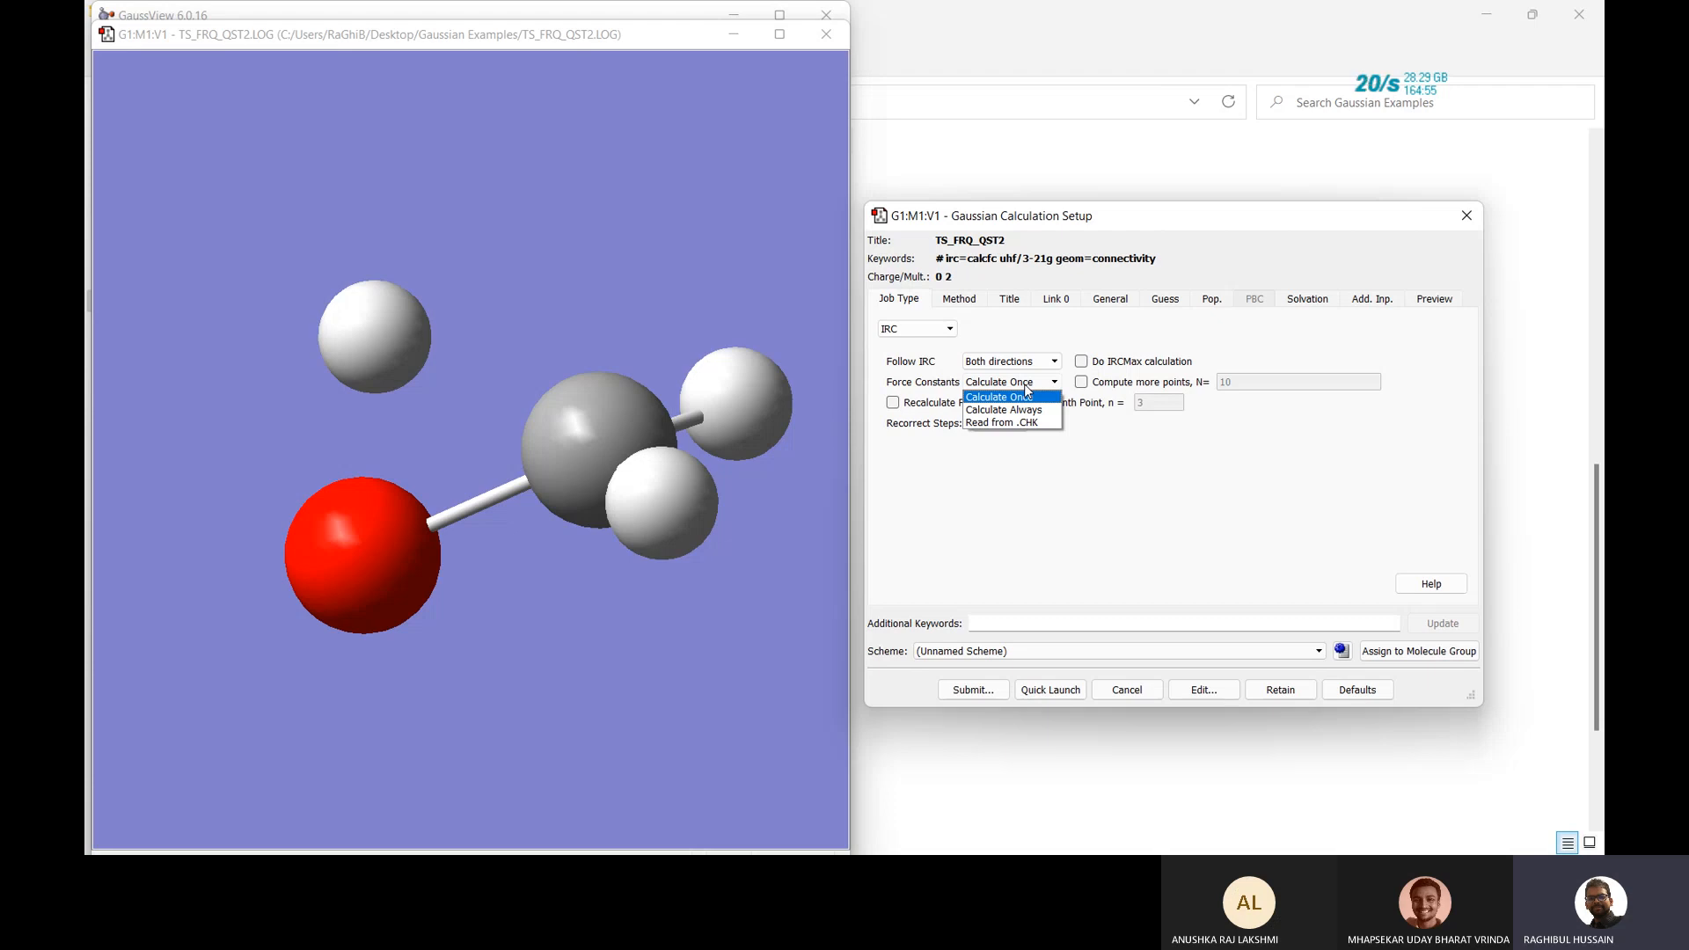
pyautogui.click(1027, 396)
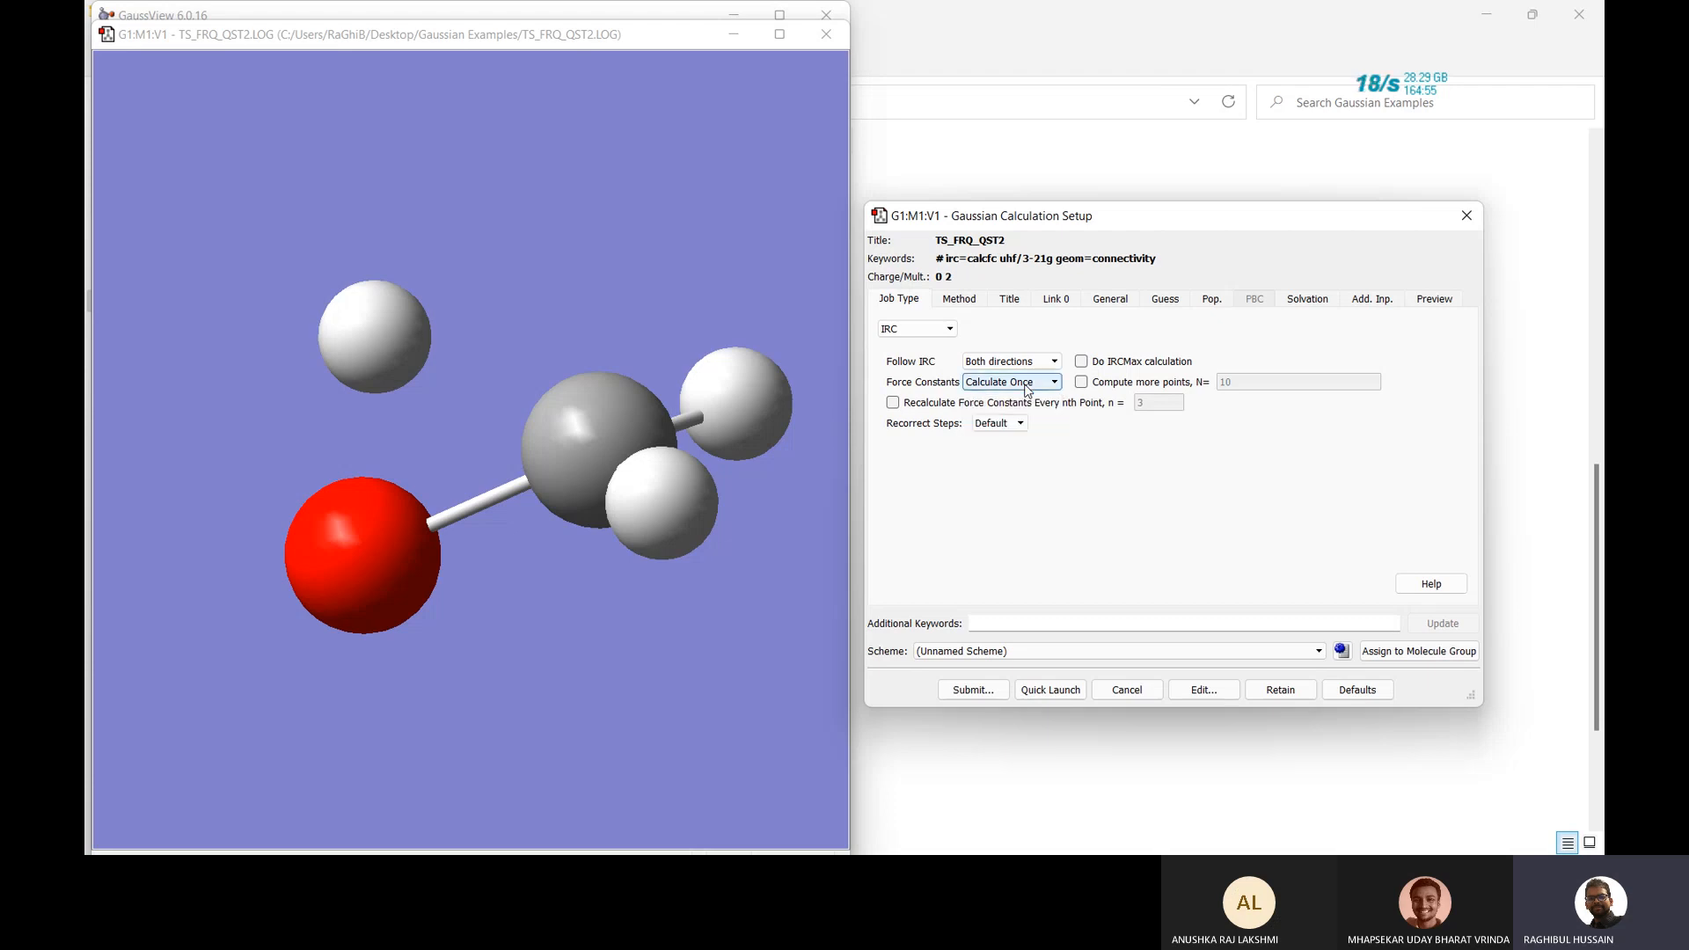
pyautogui.click(1027, 383)
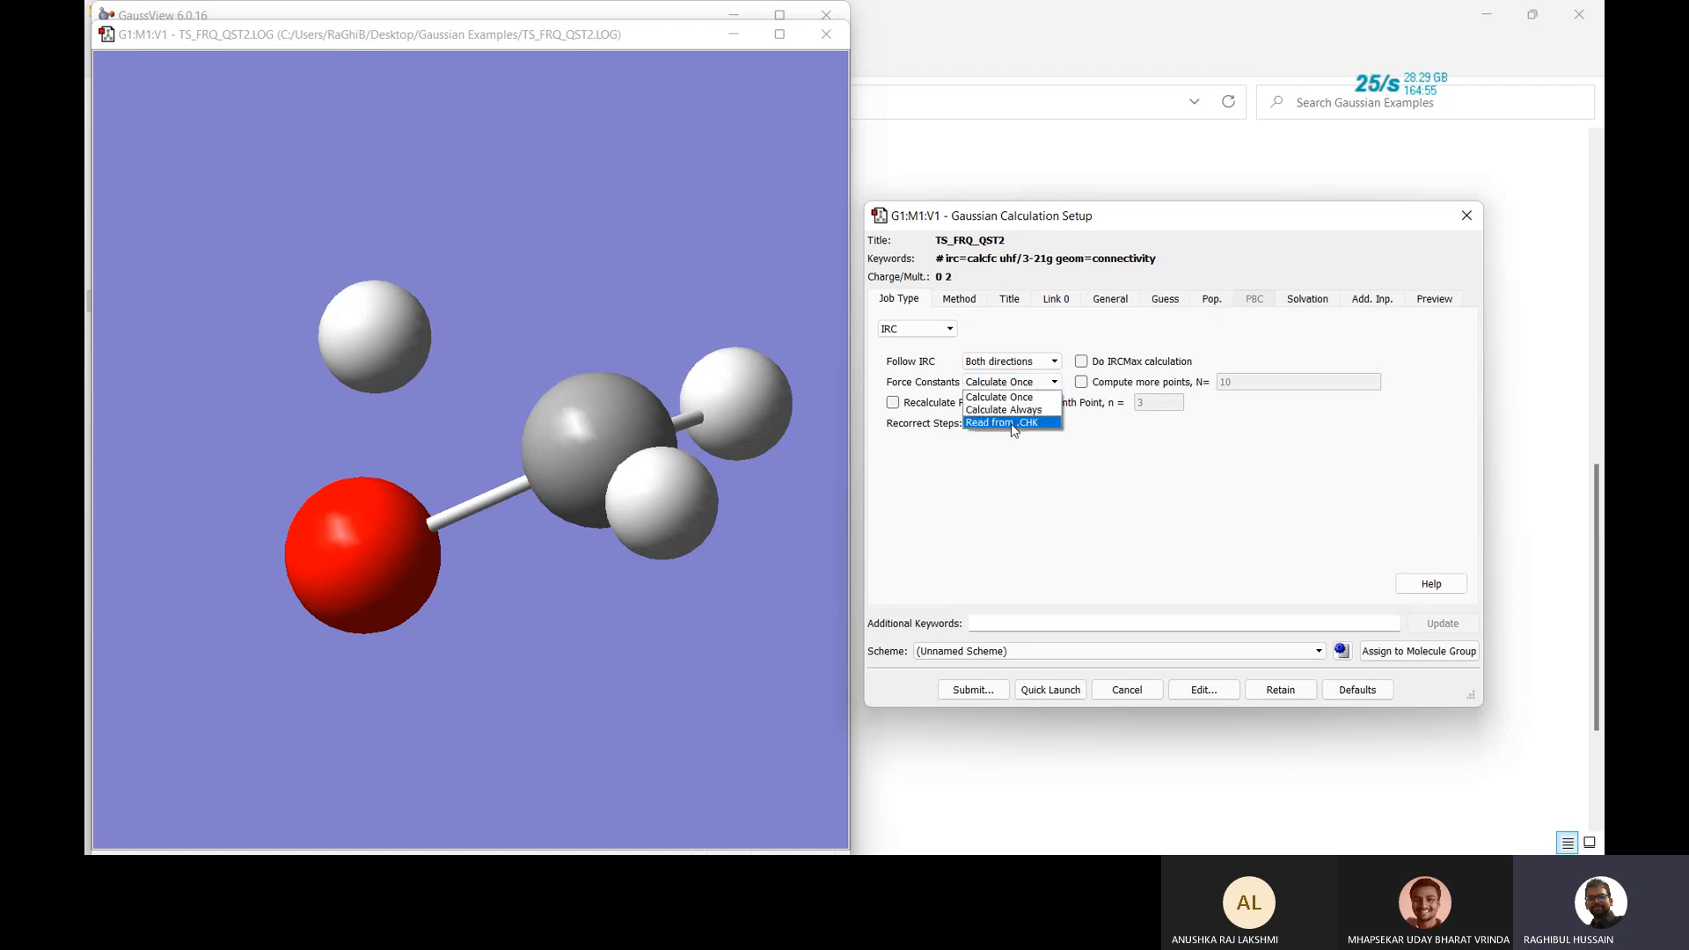
pyautogui.click(1034, 386)
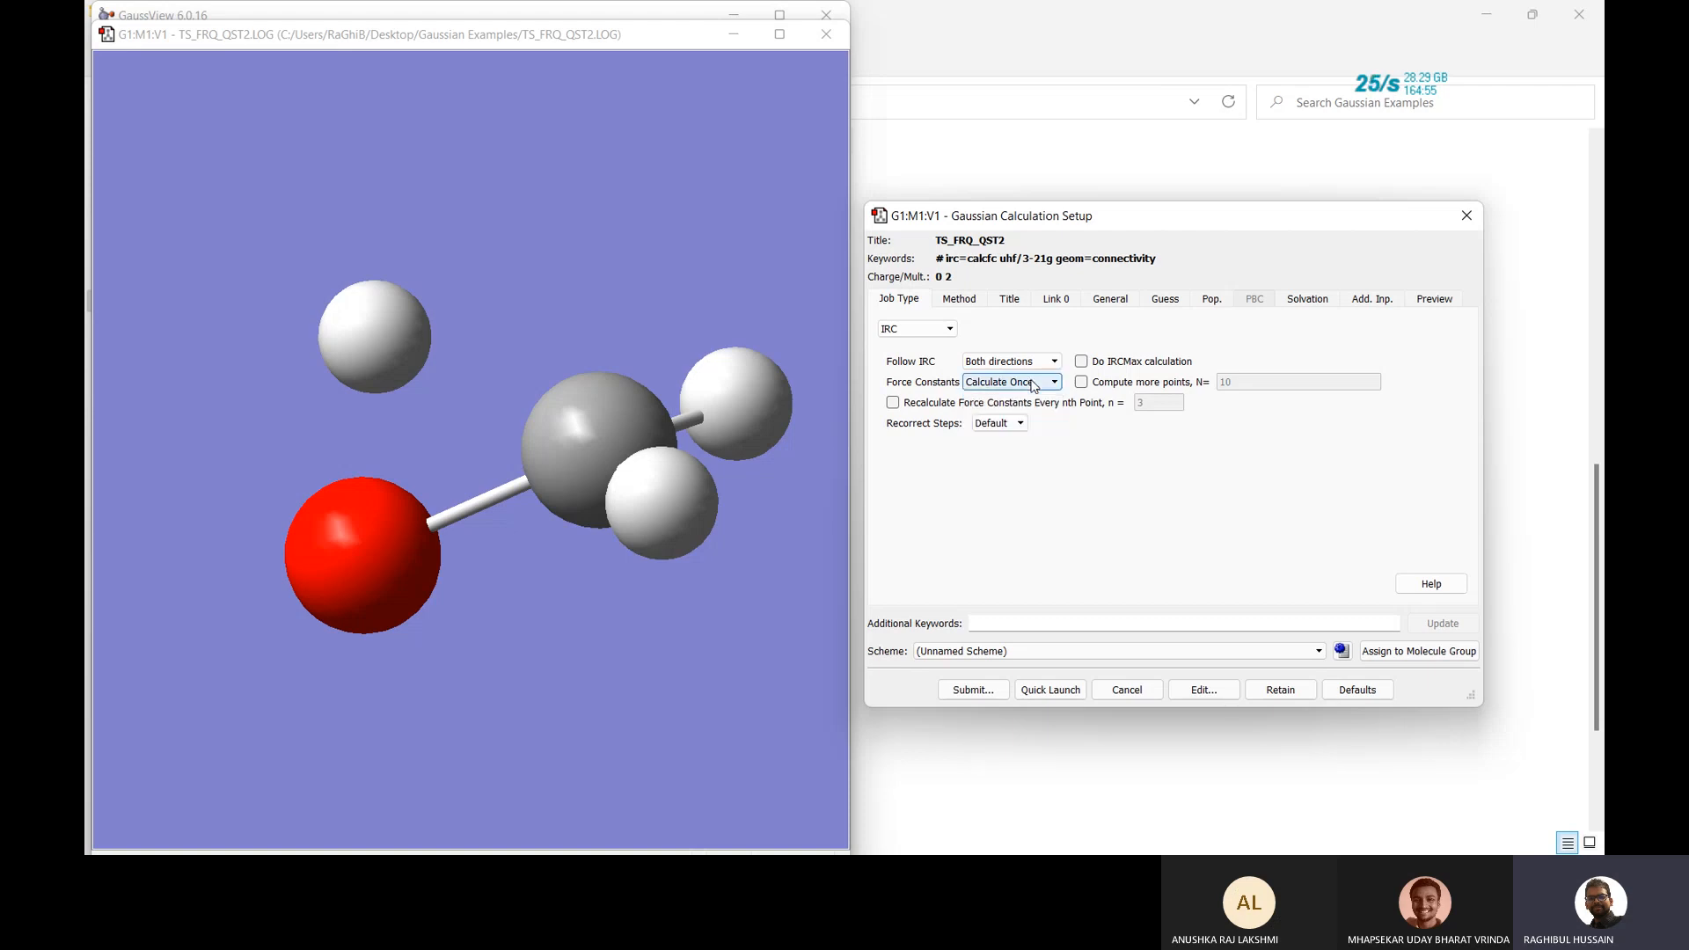
# Try Compute more points with N=10, then drop it and review the Method, Title and Link 0 settings.
pyautogui.click(1084, 384)
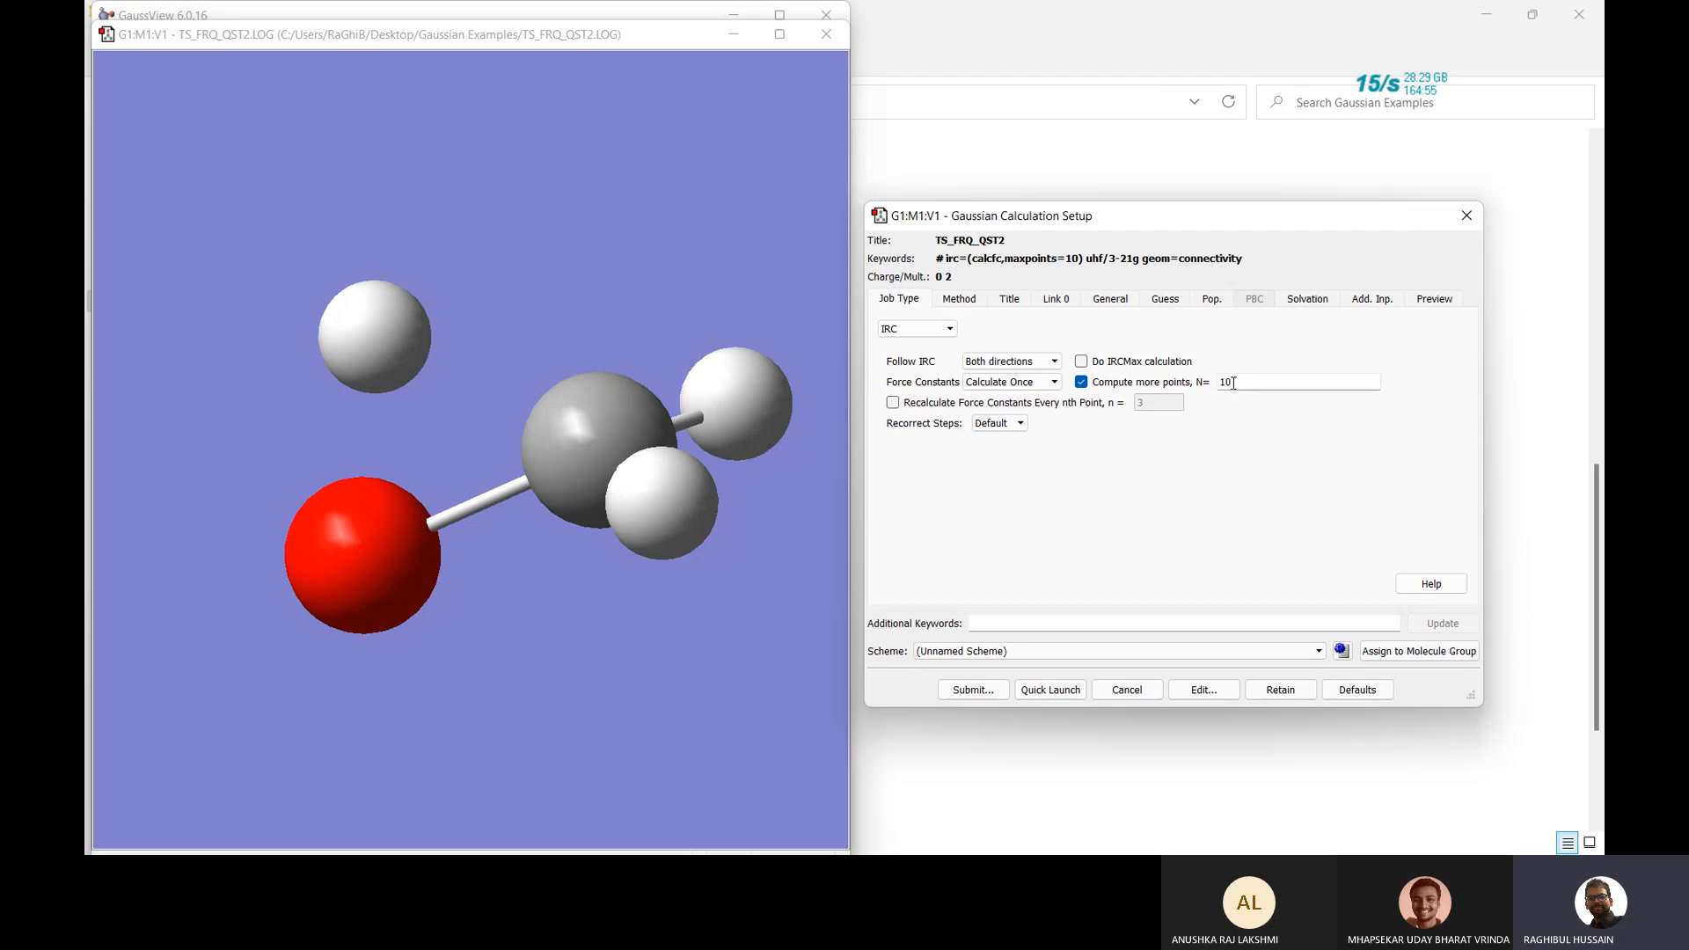
pyautogui.doubleClick(1232, 382)
pyautogui.click(1081, 381)
pyautogui.click(961, 299)
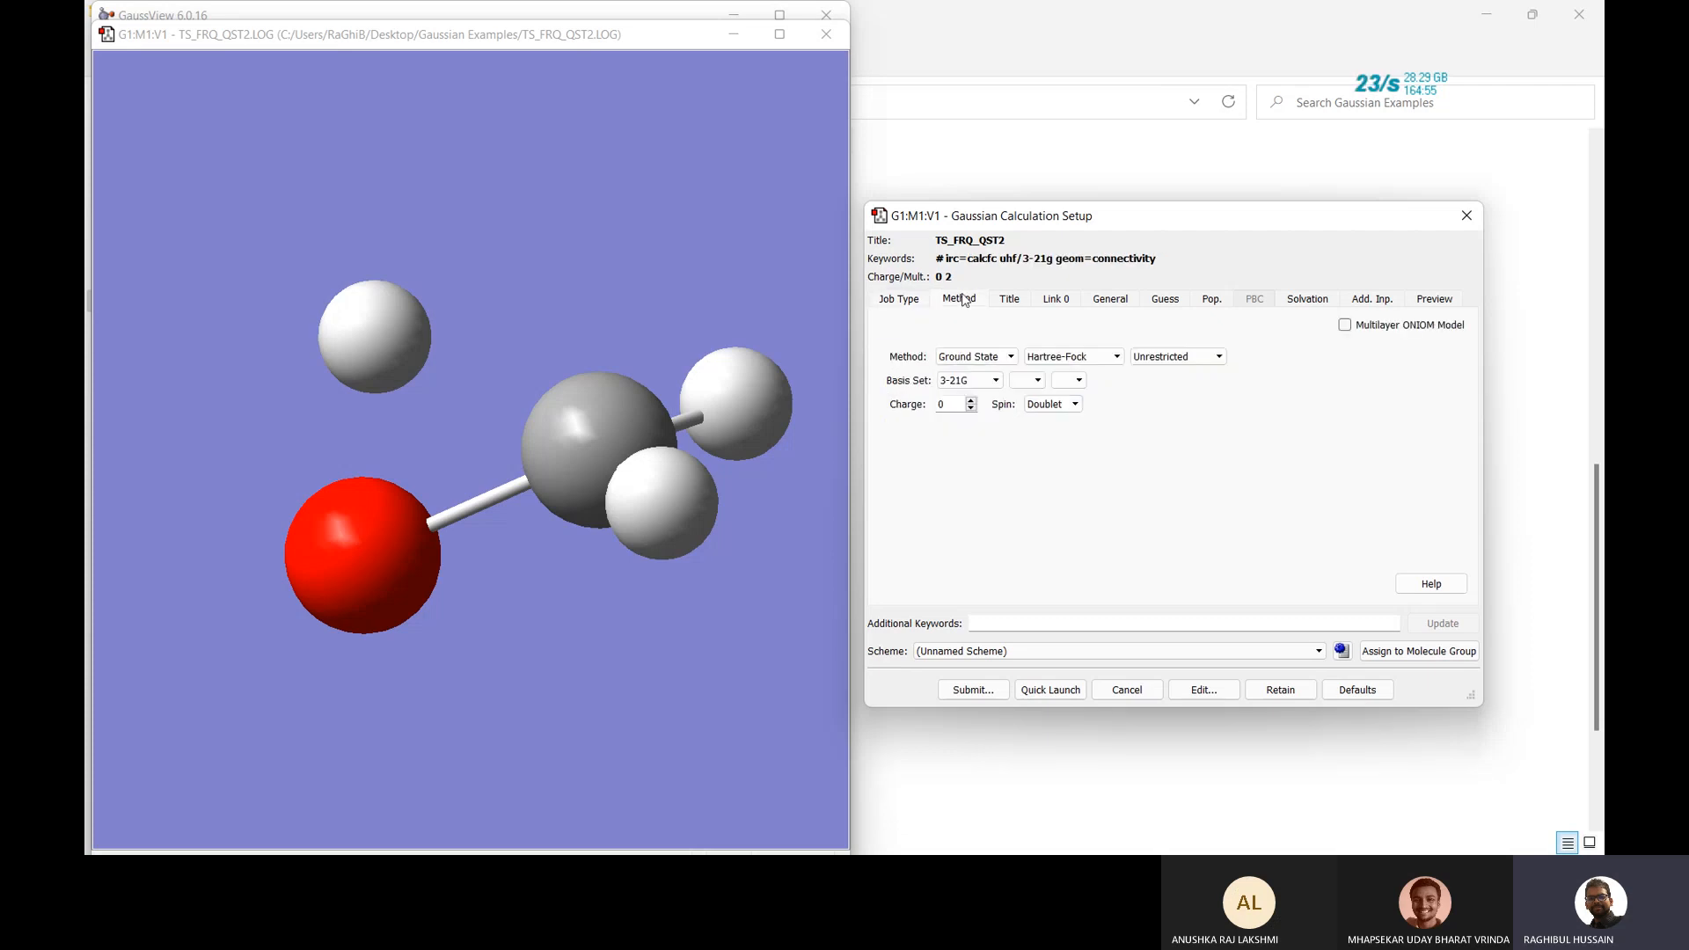
pyautogui.click(1011, 300)
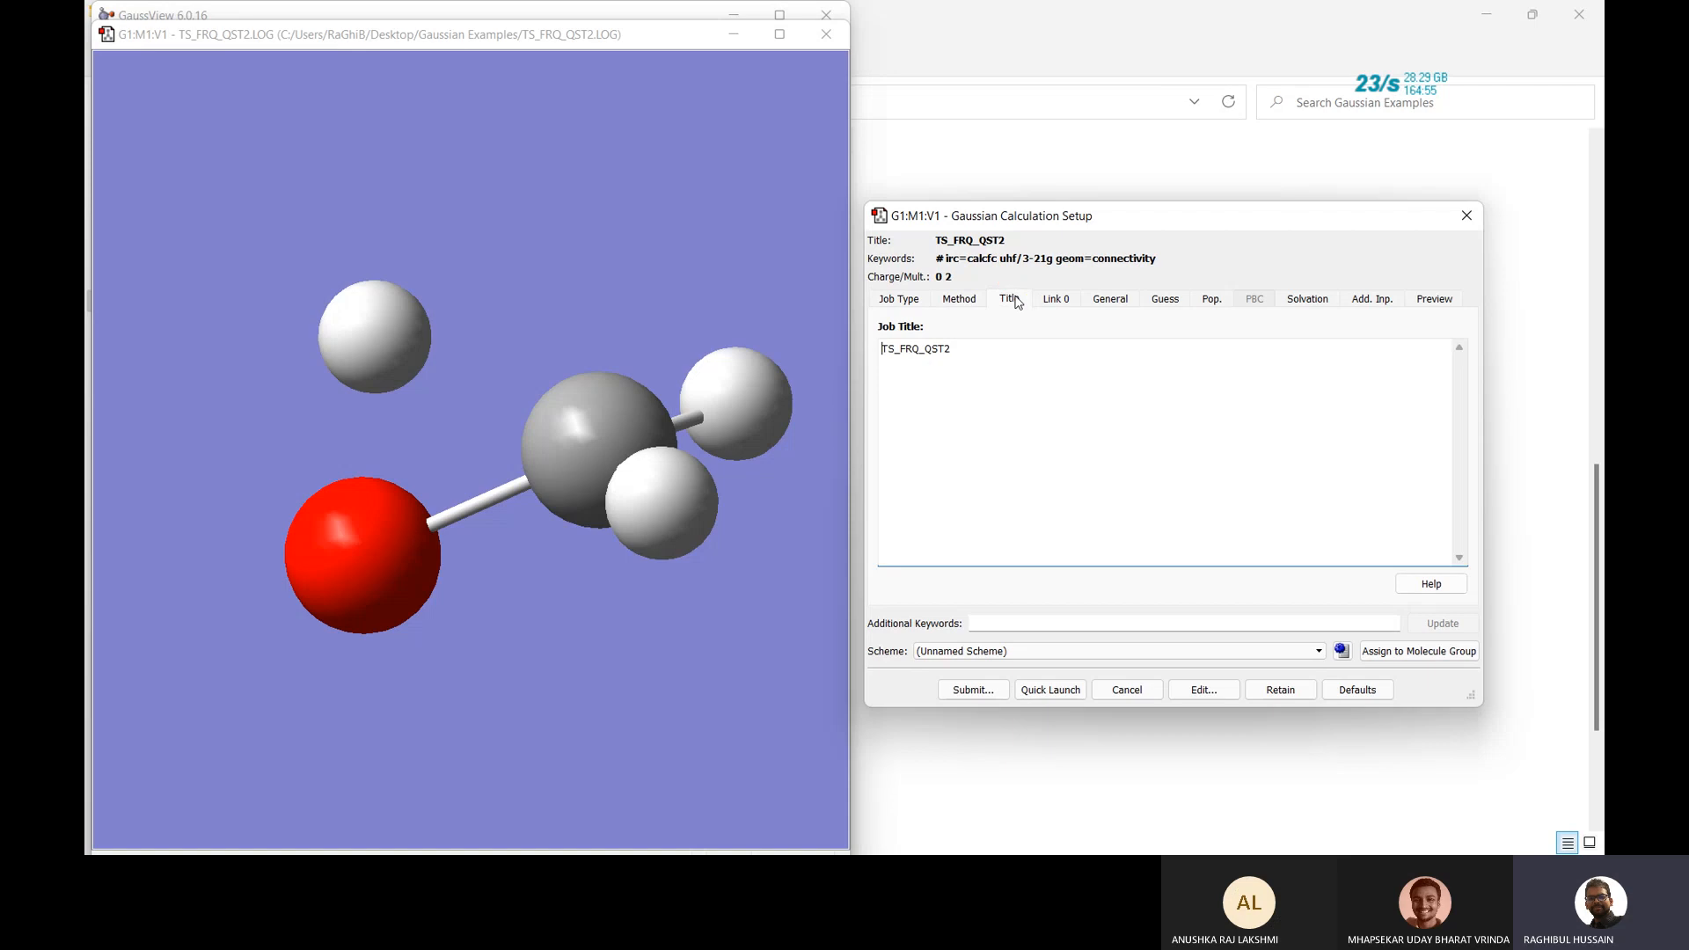
pyautogui.click(1066, 304)
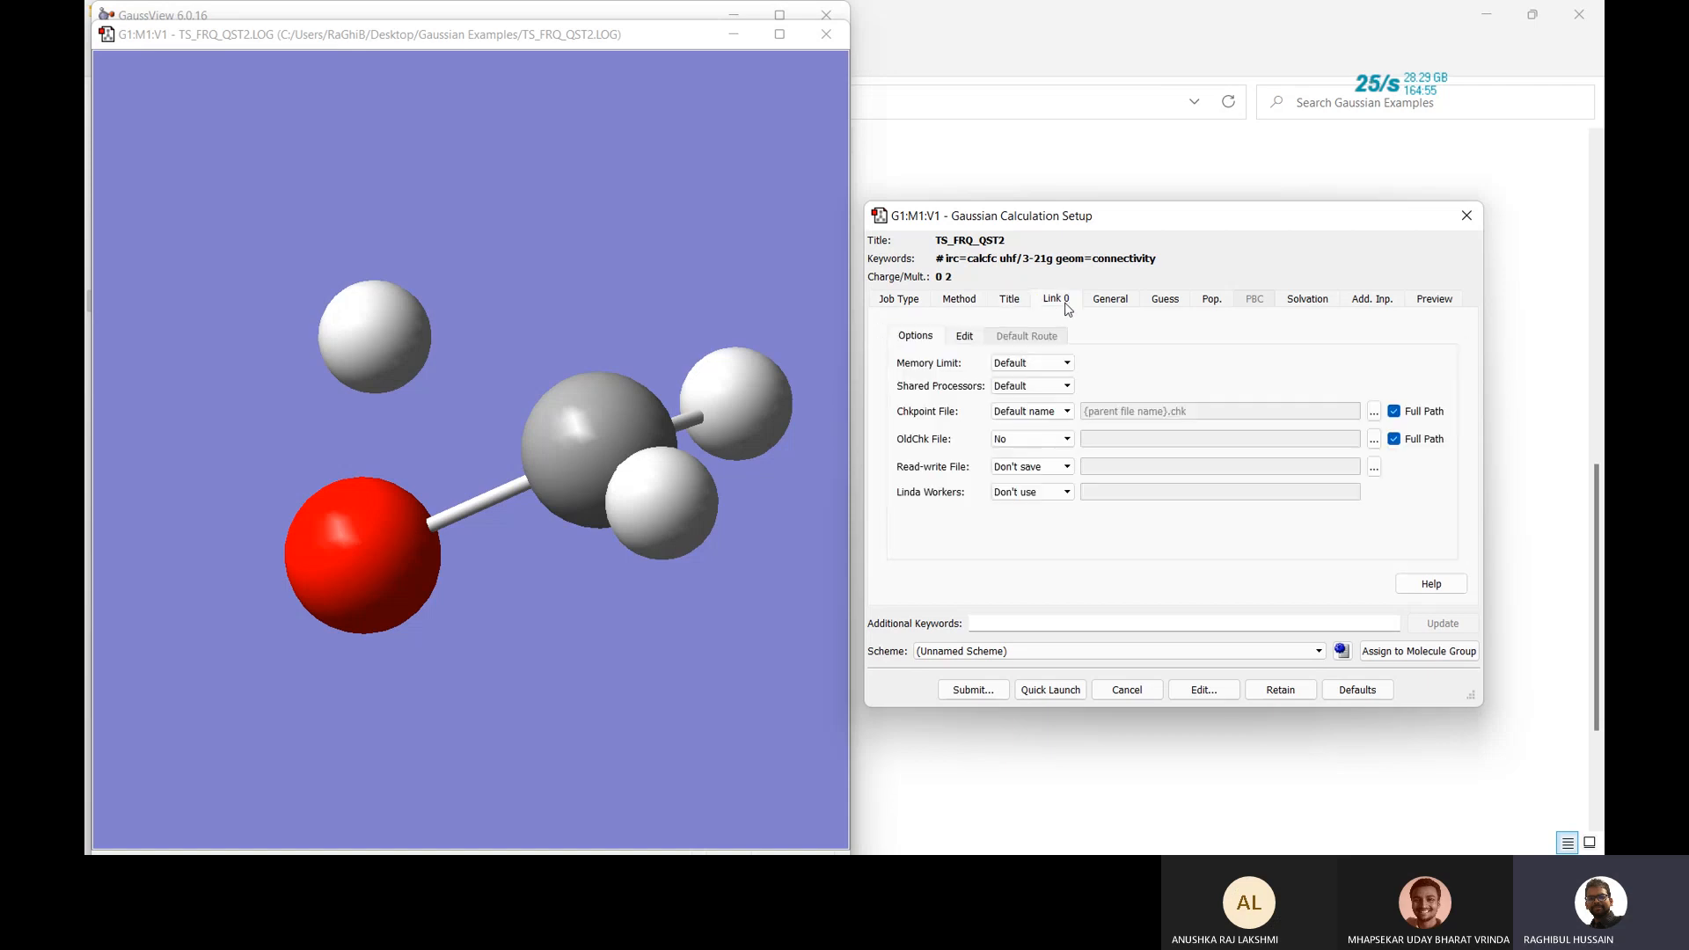
# Close the setup unsubmitted, exit GaussView, and open IRC_PATH.LOG instead.
pyautogui.click(1467, 216)
pyautogui.click(826, 35)
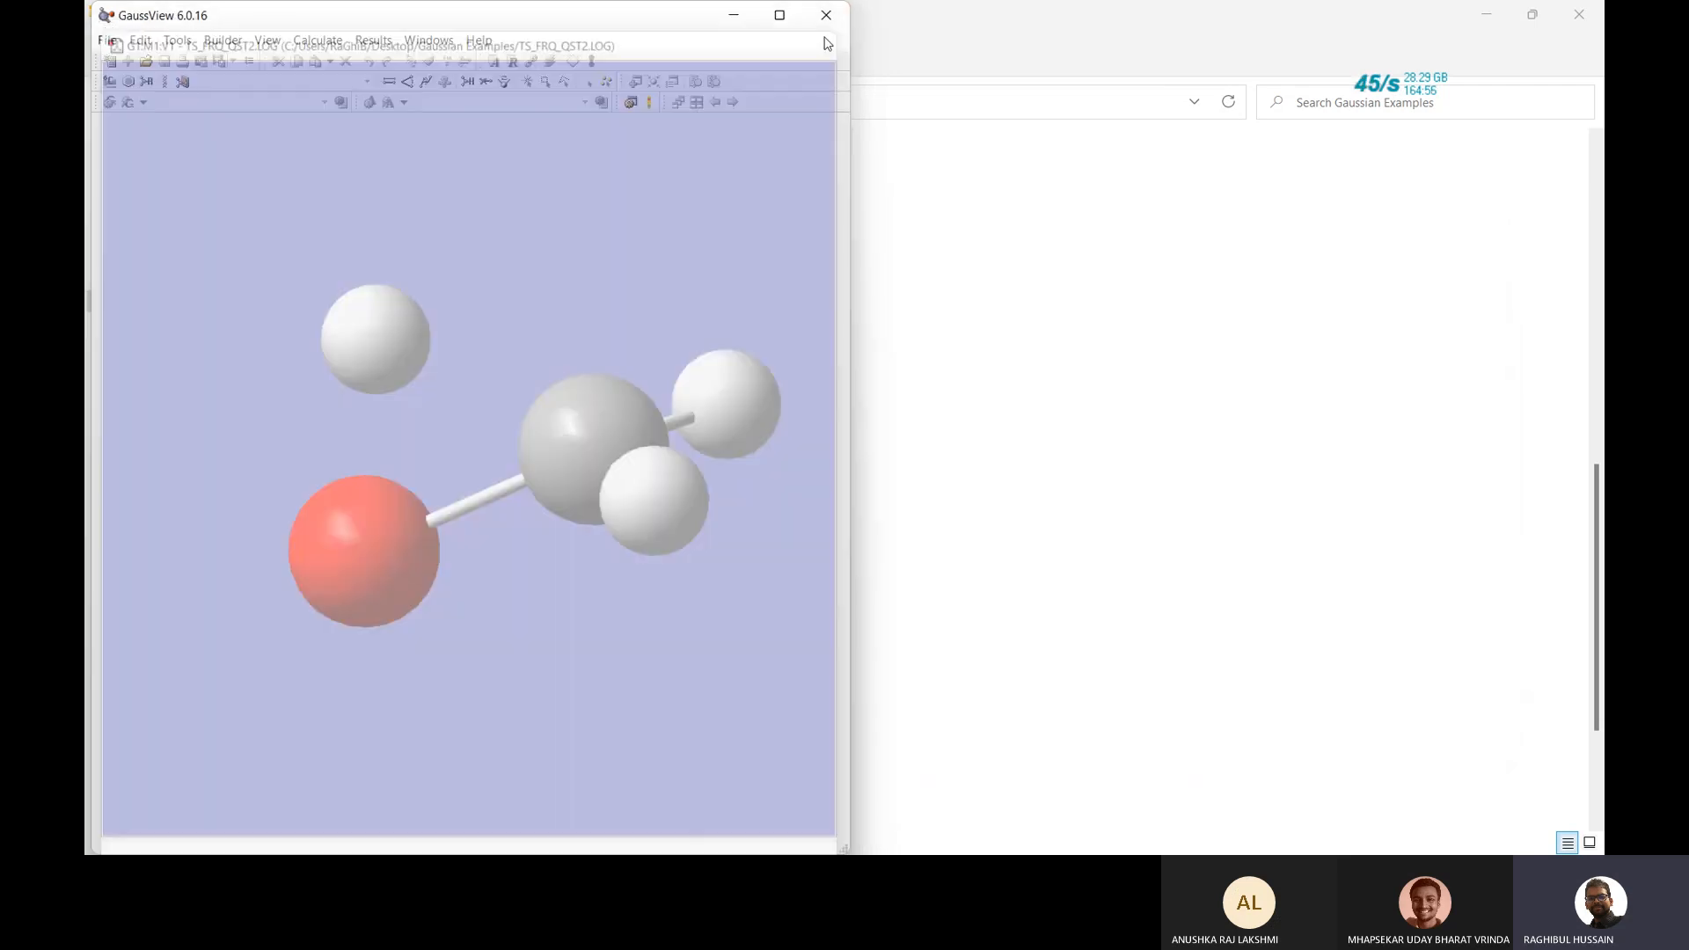
pyautogui.click(826, 14)
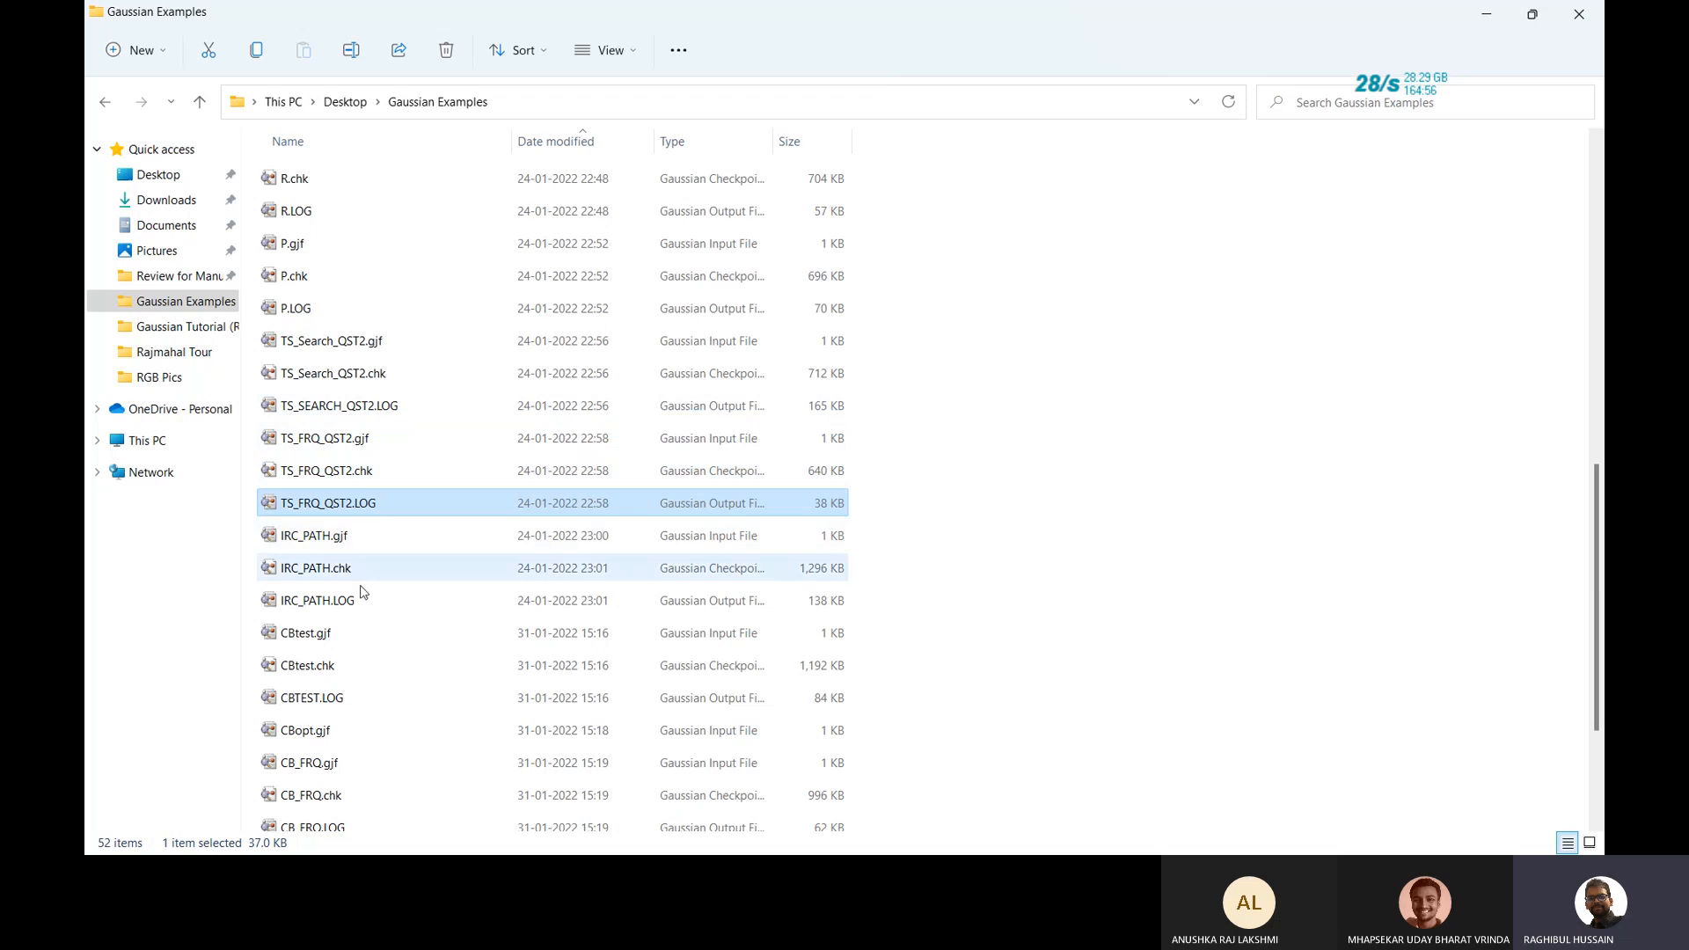
pyautogui.doubleClick(343, 600)
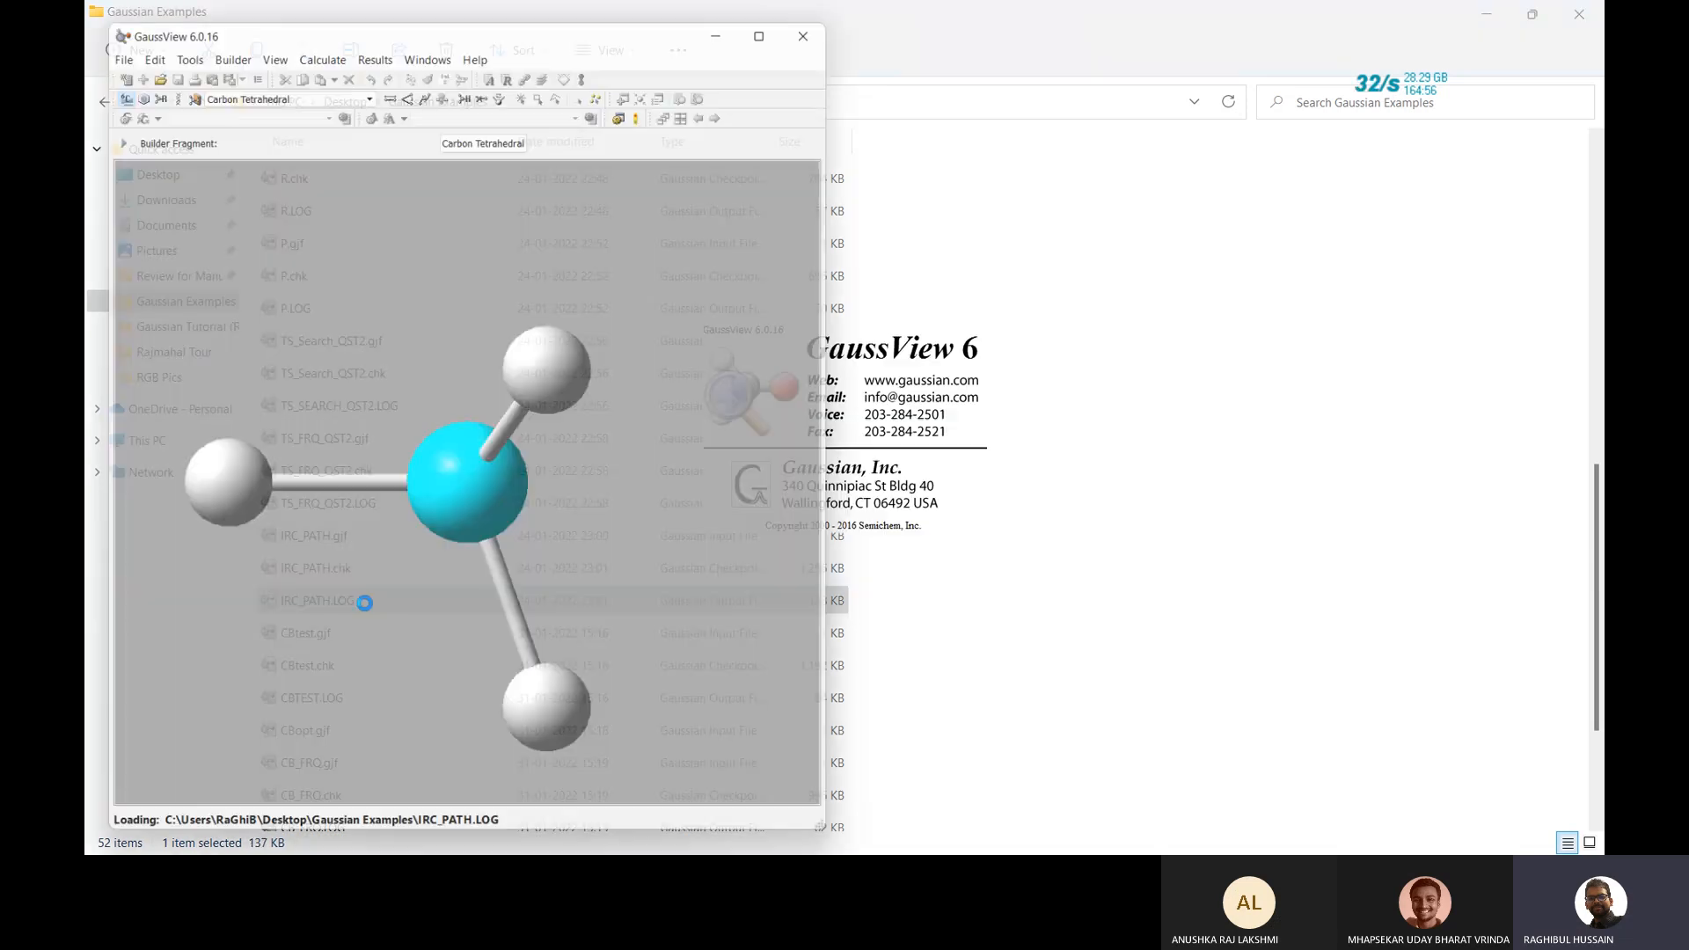
pyautogui.moveTo(373, 230); pyautogui.dragTo(304, 149)
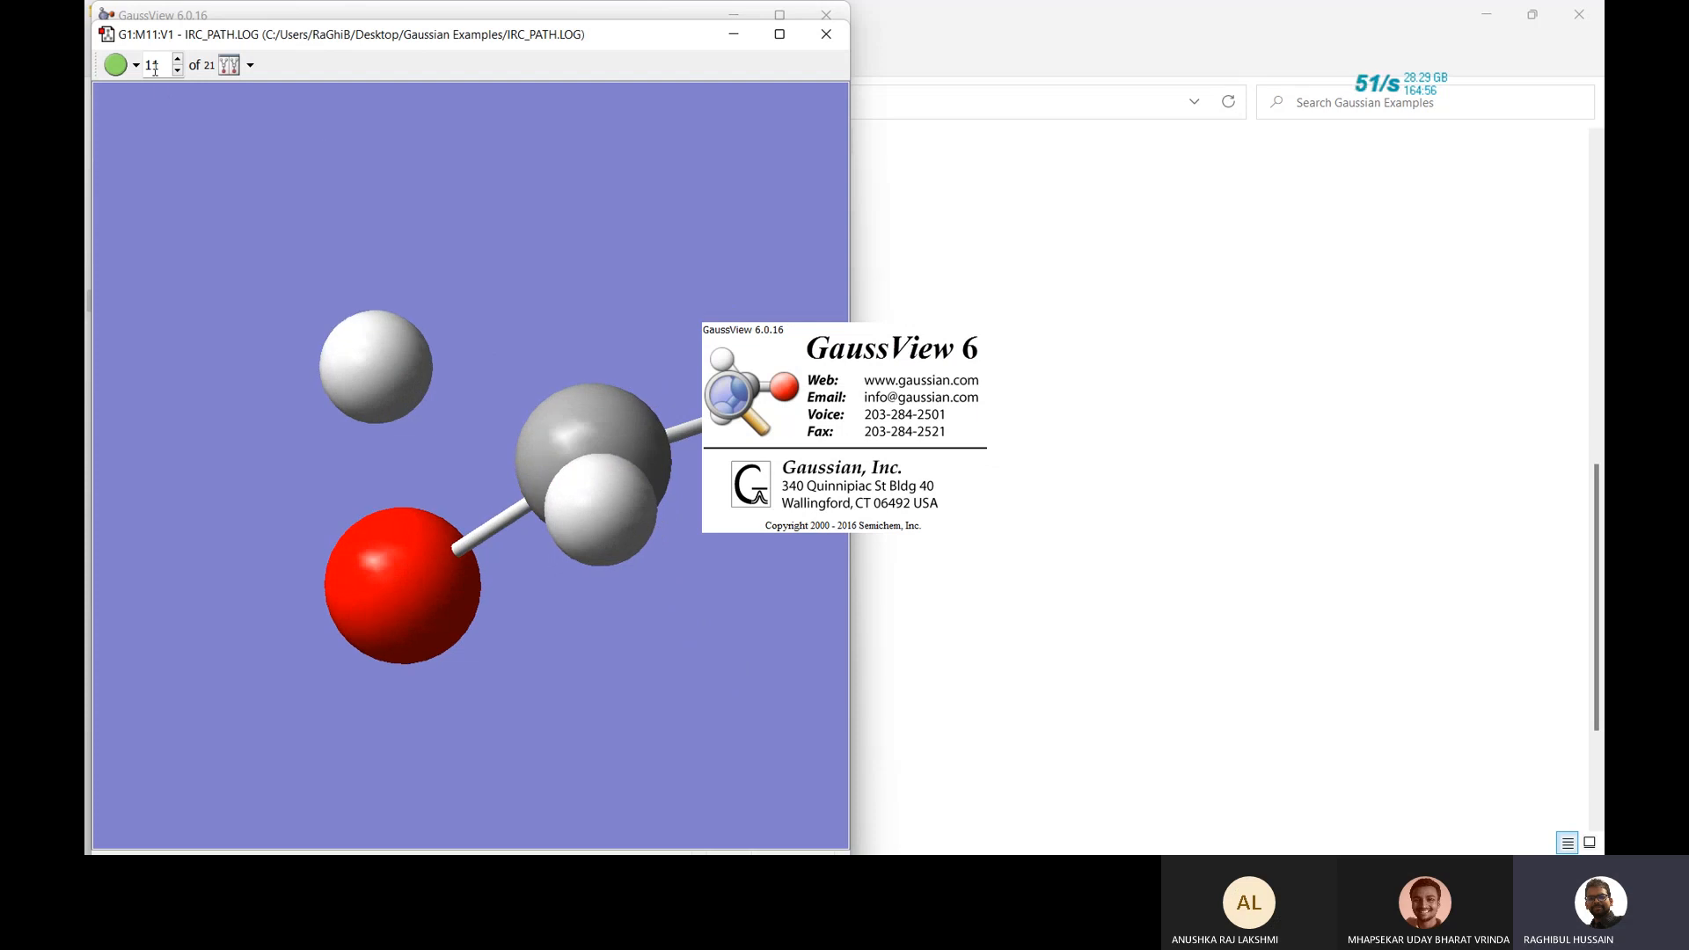
pyautogui.moveTo(505, 245); pyautogui.dragTo(542, 243)
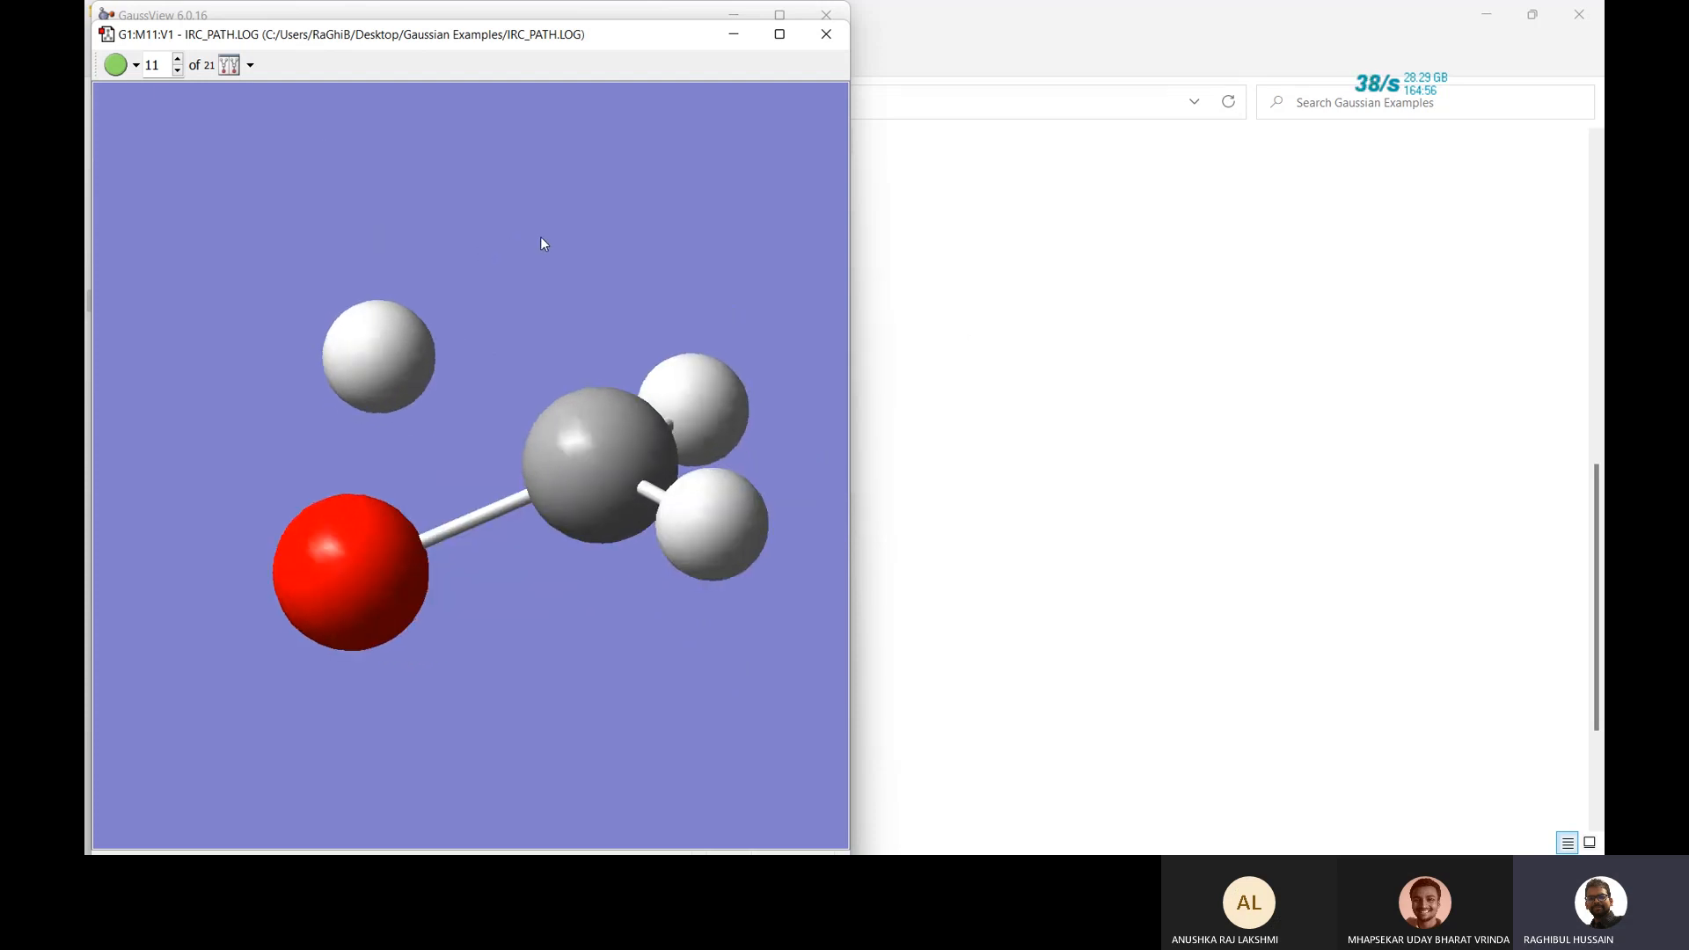
pyautogui.click(178, 70)
pyautogui.click(177, 70)
pyautogui.click(178, 71)
pyautogui.click(178, 71)
pyautogui.click(178, 70)
pyautogui.click(178, 71)
pyautogui.click(178, 71)
pyautogui.click(178, 70)
pyautogui.click(177, 71)
pyautogui.click(177, 70)
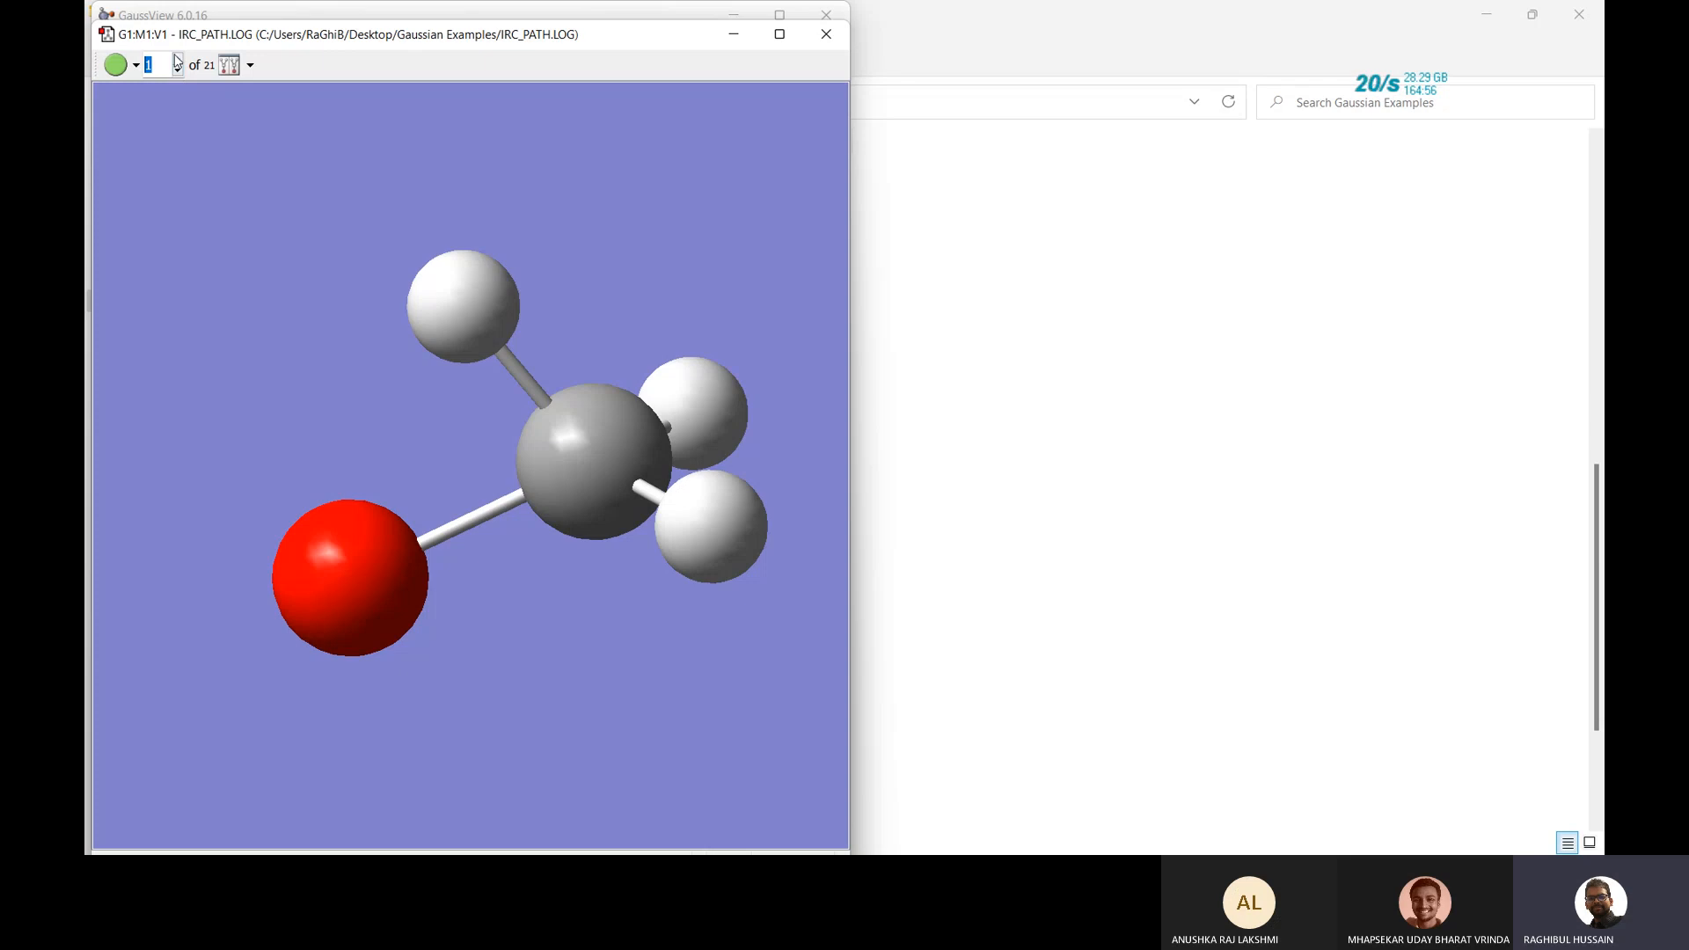
pyautogui.click(177, 58)
pyautogui.click(178, 59)
pyautogui.doubleClick(178, 59)
pyautogui.click(177, 59)
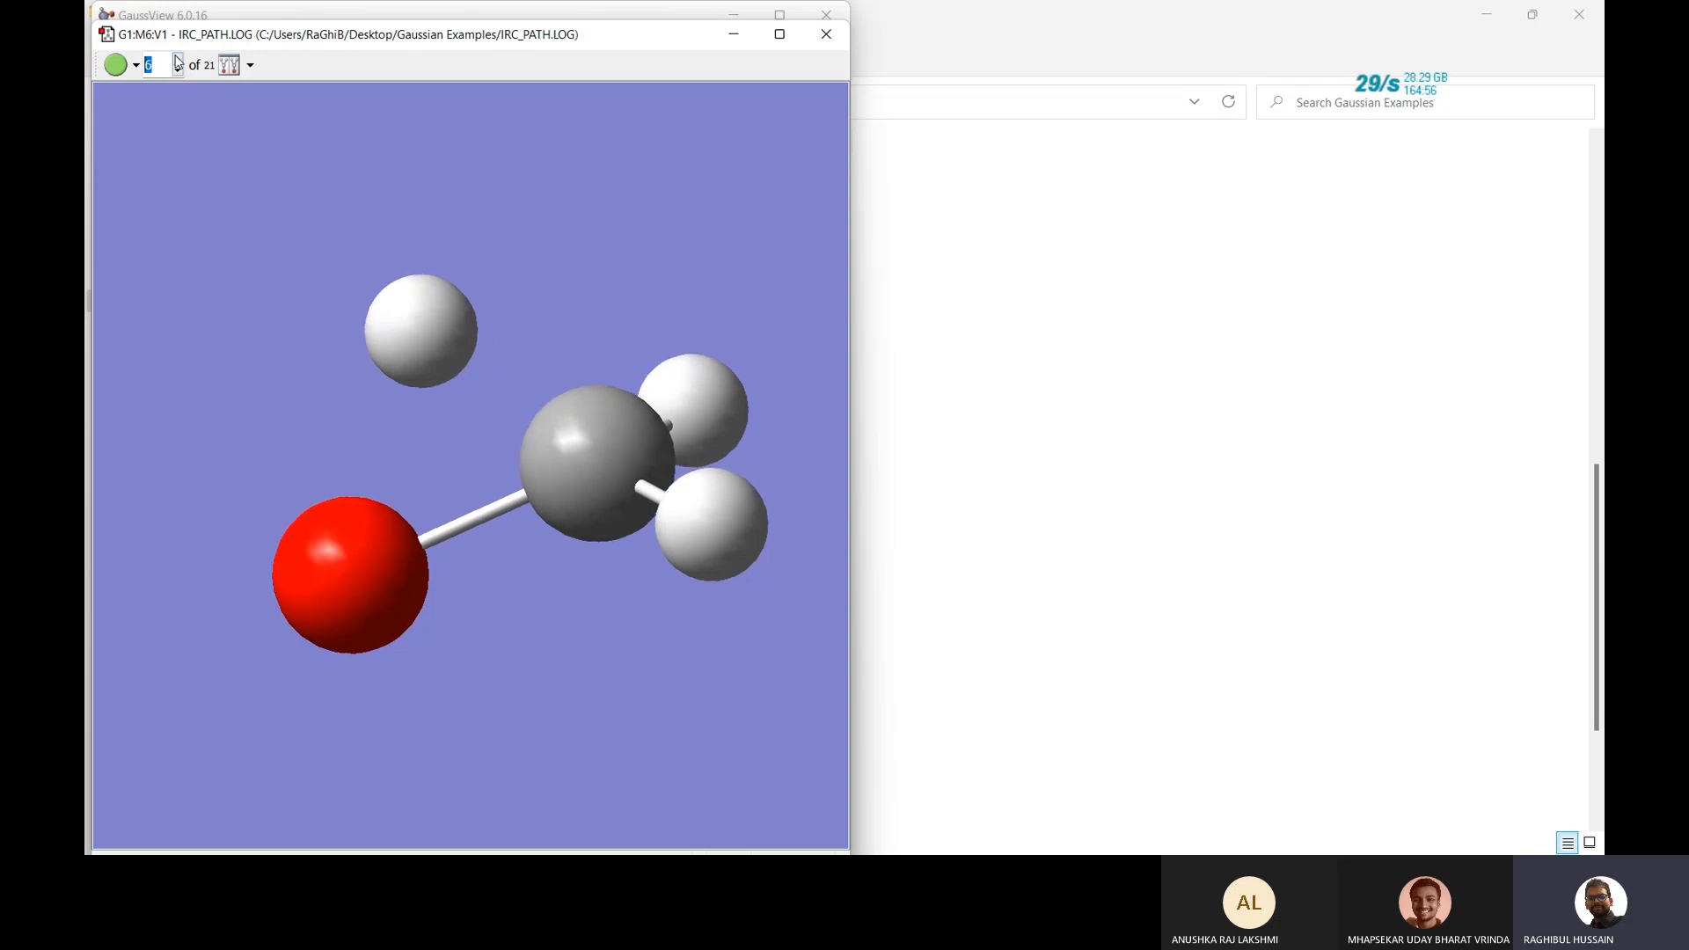
pyautogui.click(178, 59)
pyautogui.click(177, 59)
pyautogui.click(178, 59)
pyautogui.click(178, 59)
pyautogui.click(177, 59)
pyautogui.click(177, 59)
pyautogui.click(177, 59)
pyautogui.click(177, 59)
pyautogui.click(178, 59)
pyautogui.click(177, 59)
pyautogui.click(178, 59)
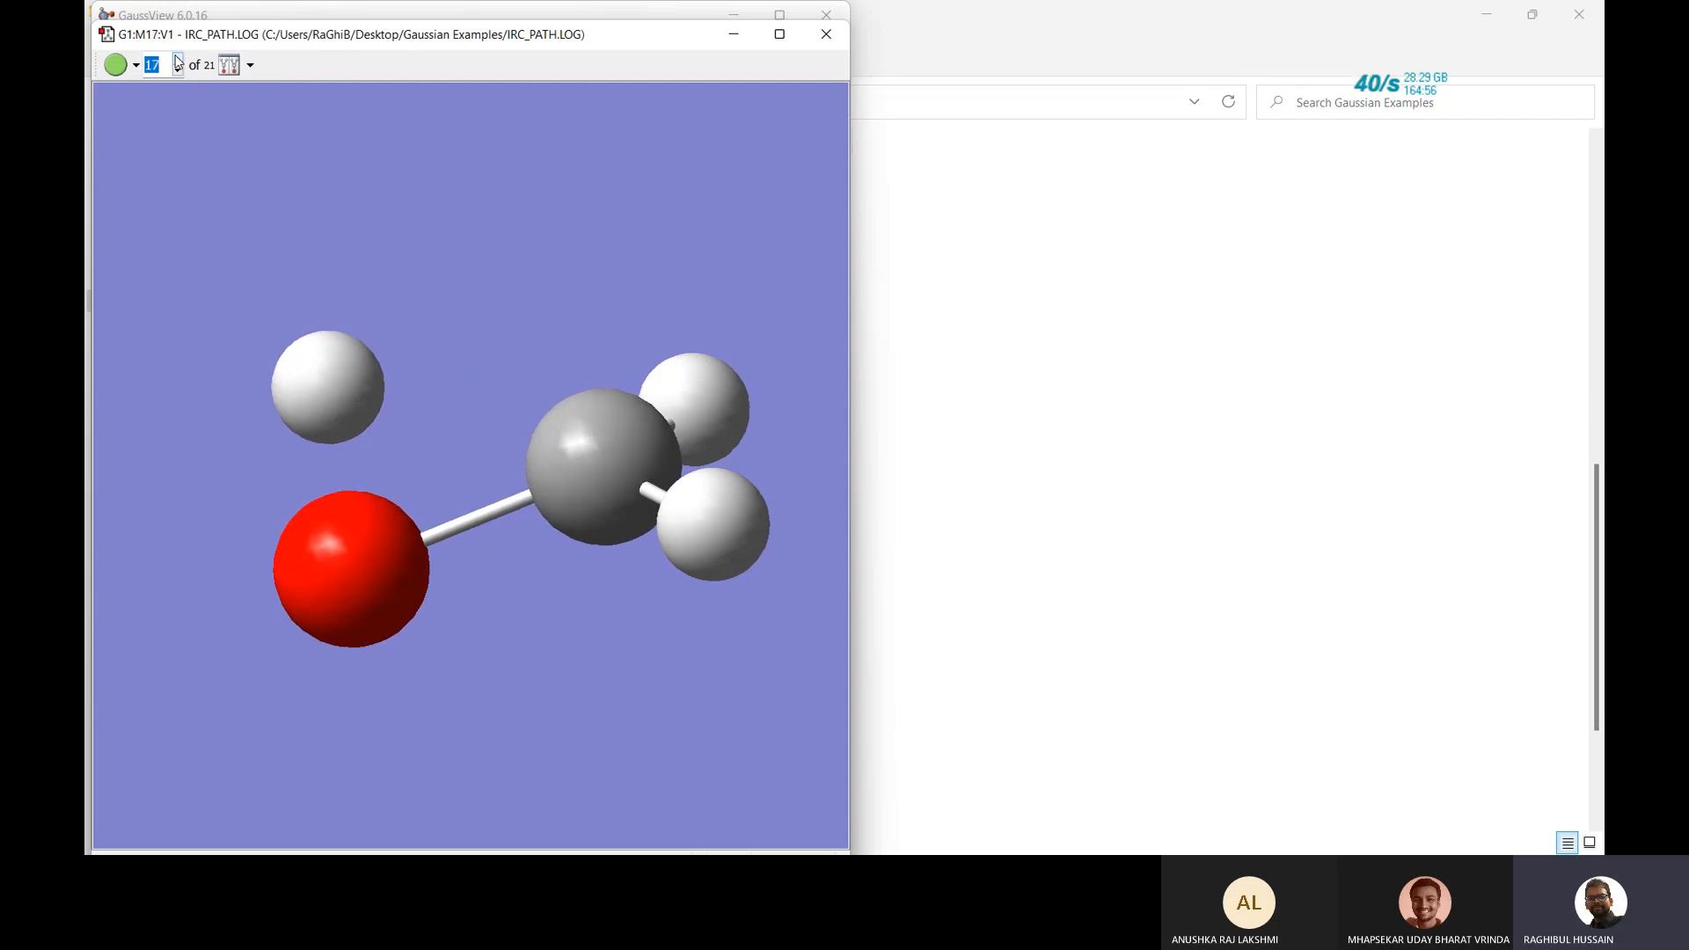
pyautogui.click(178, 59)
pyautogui.click(178, 59)
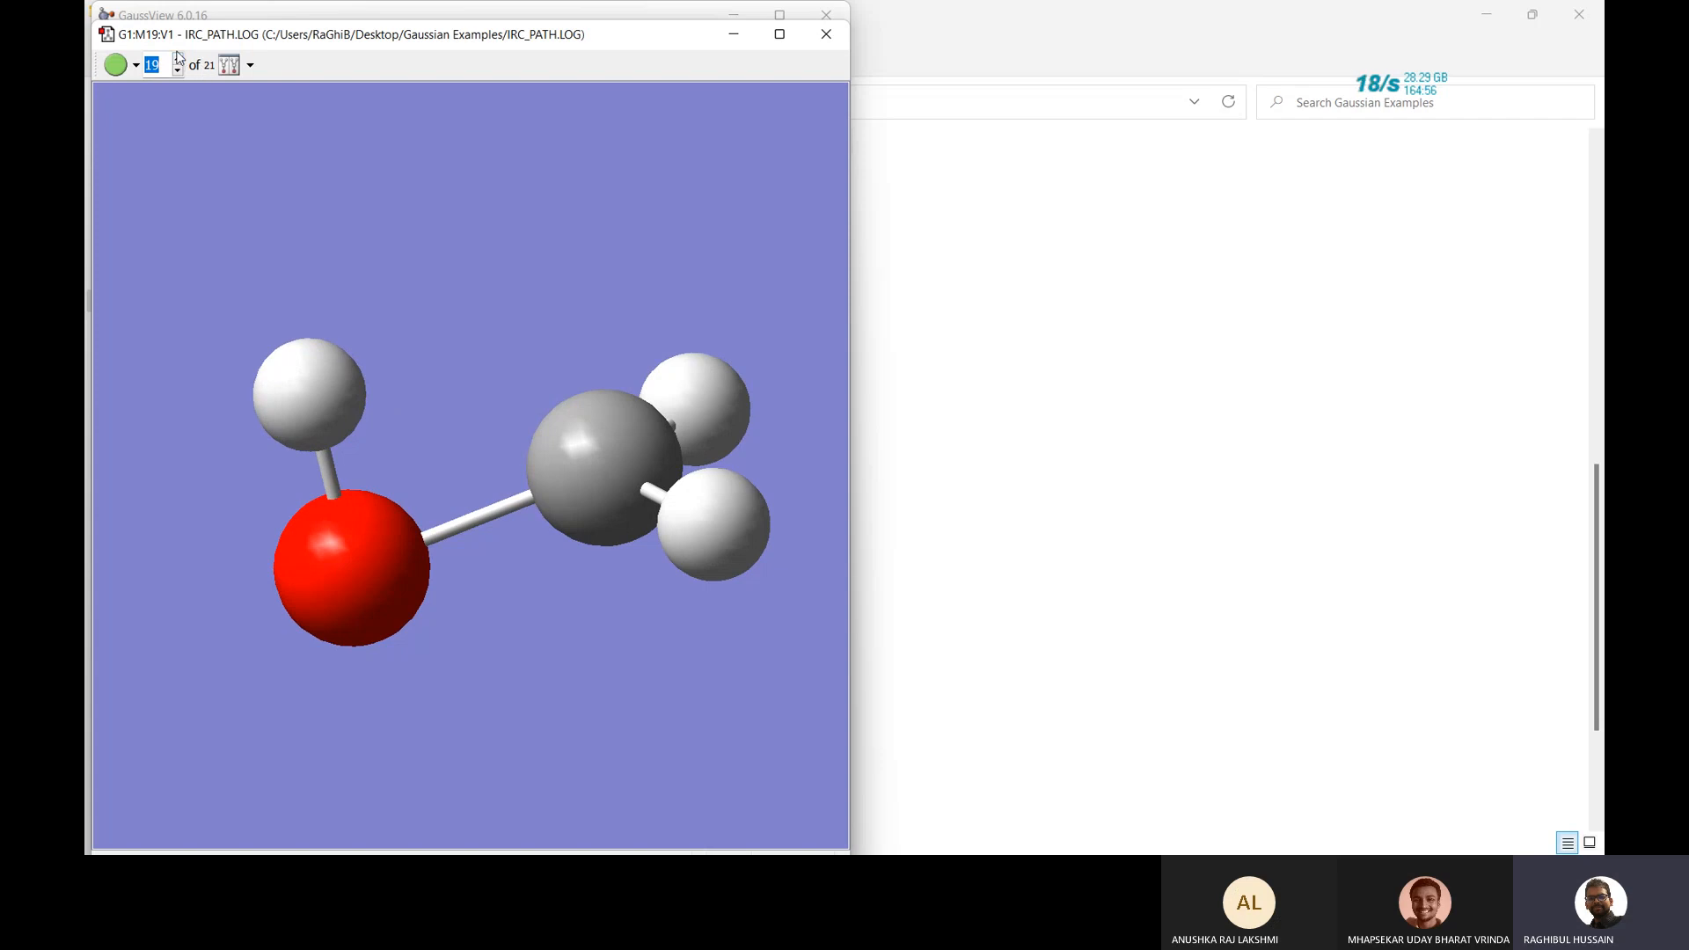
pyautogui.click(177, 59)
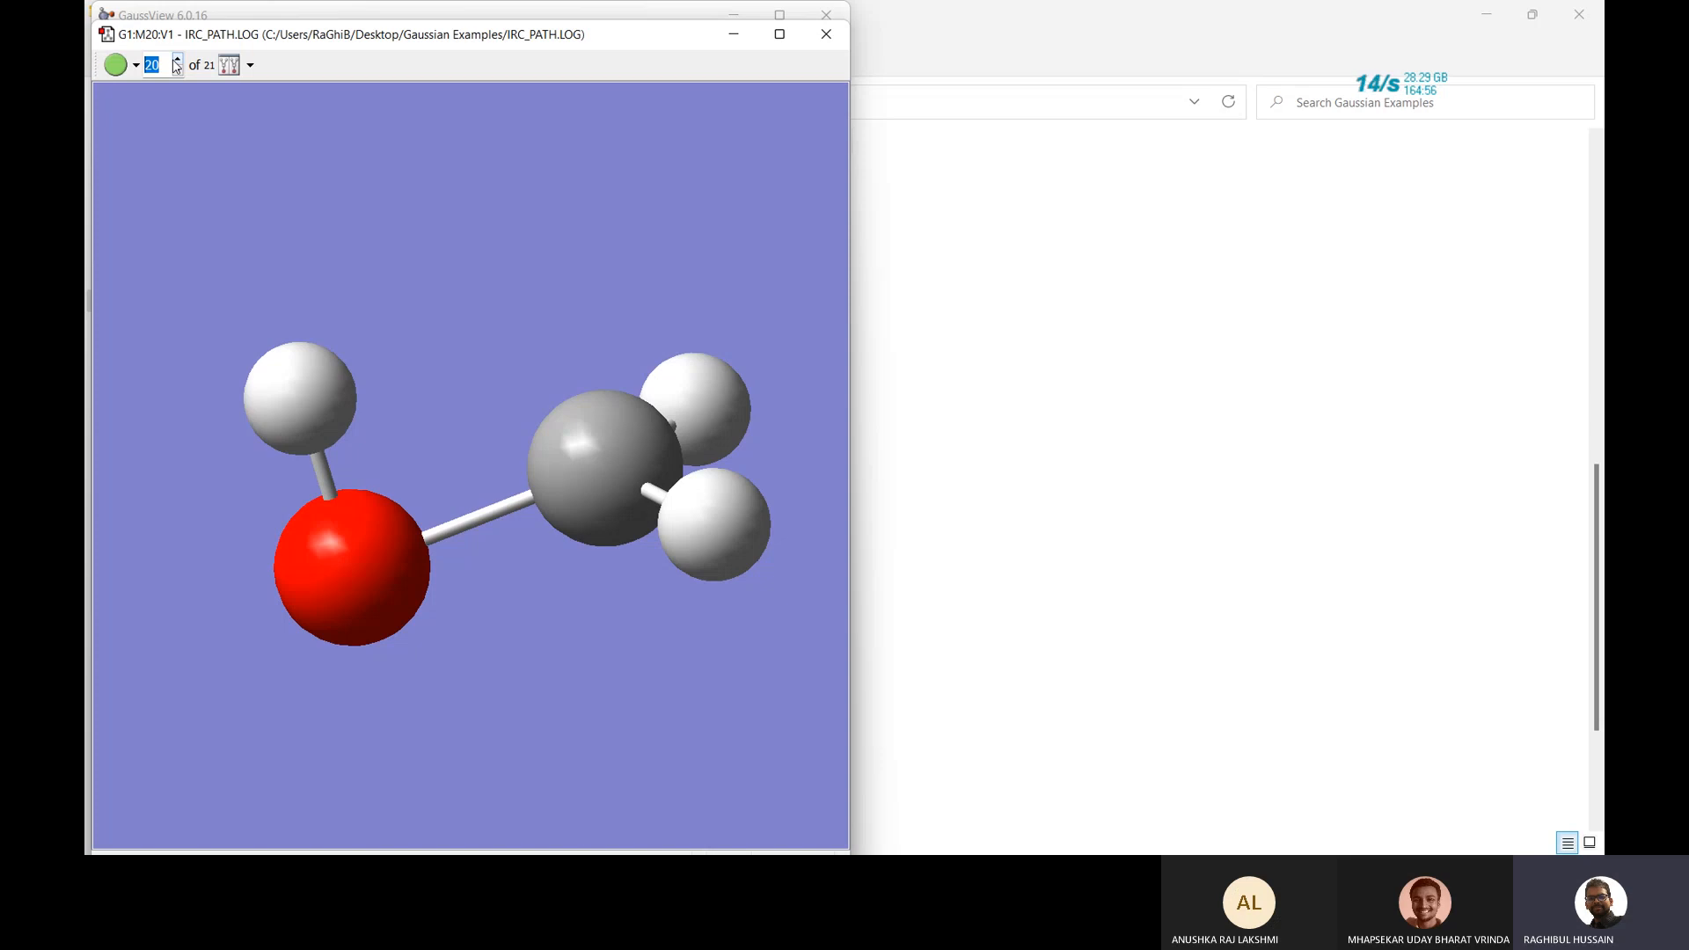
pyautogui.press('Left')
pyautogui.click(177, 60)
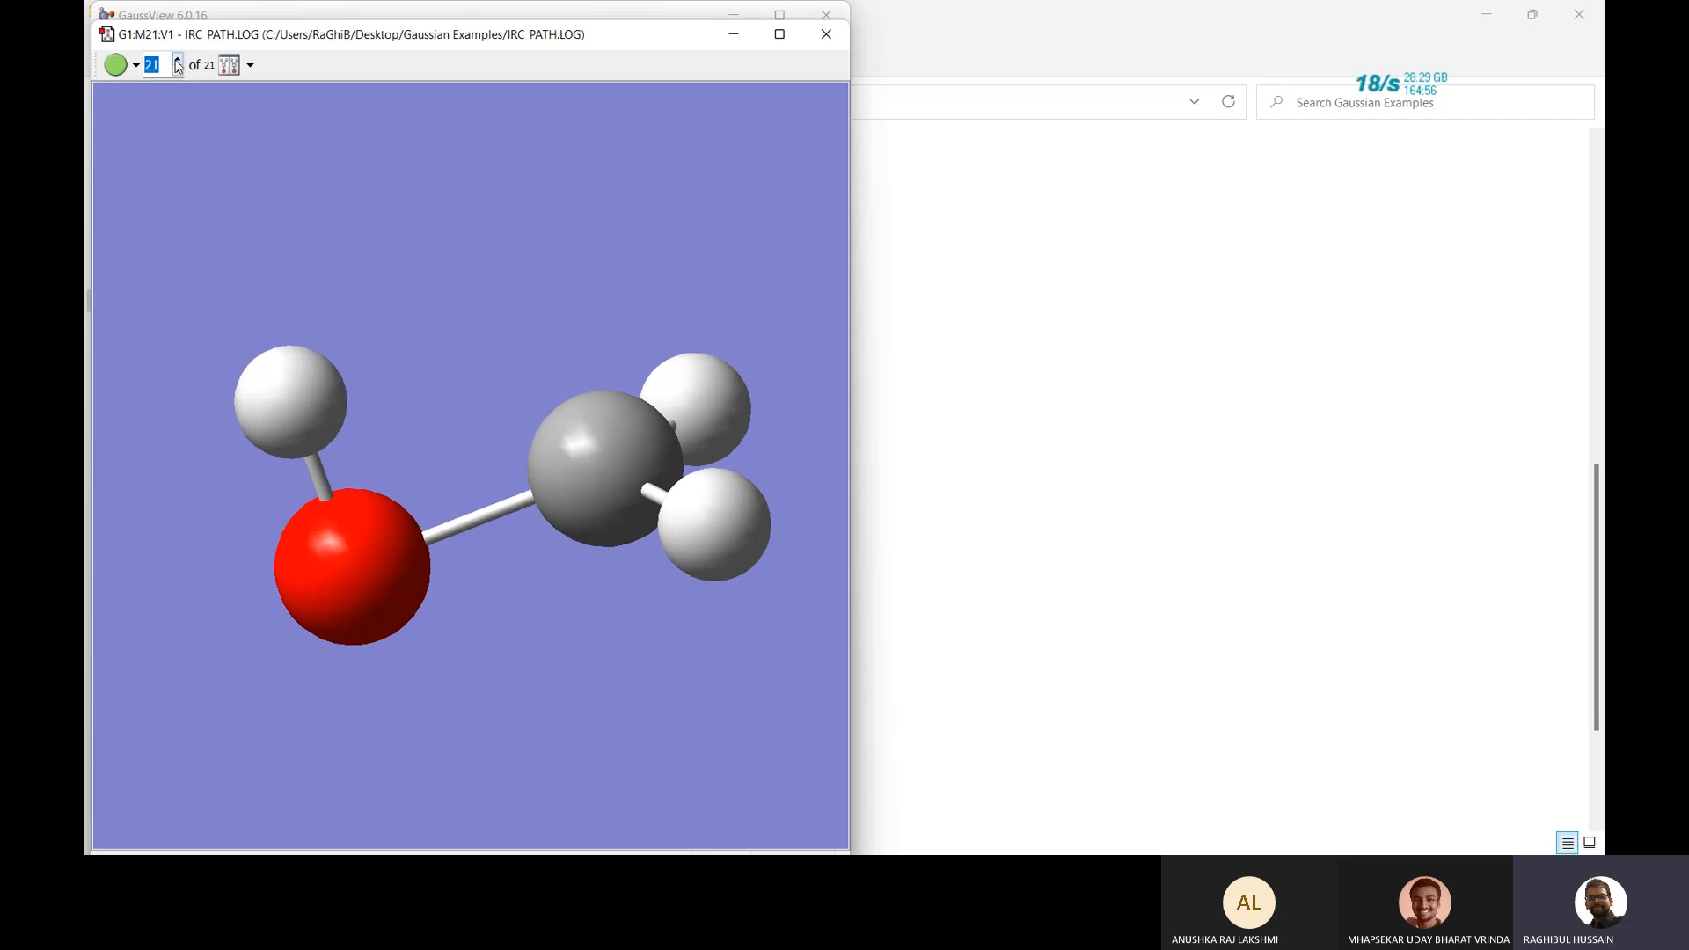
pyautogui.click(176, 61)
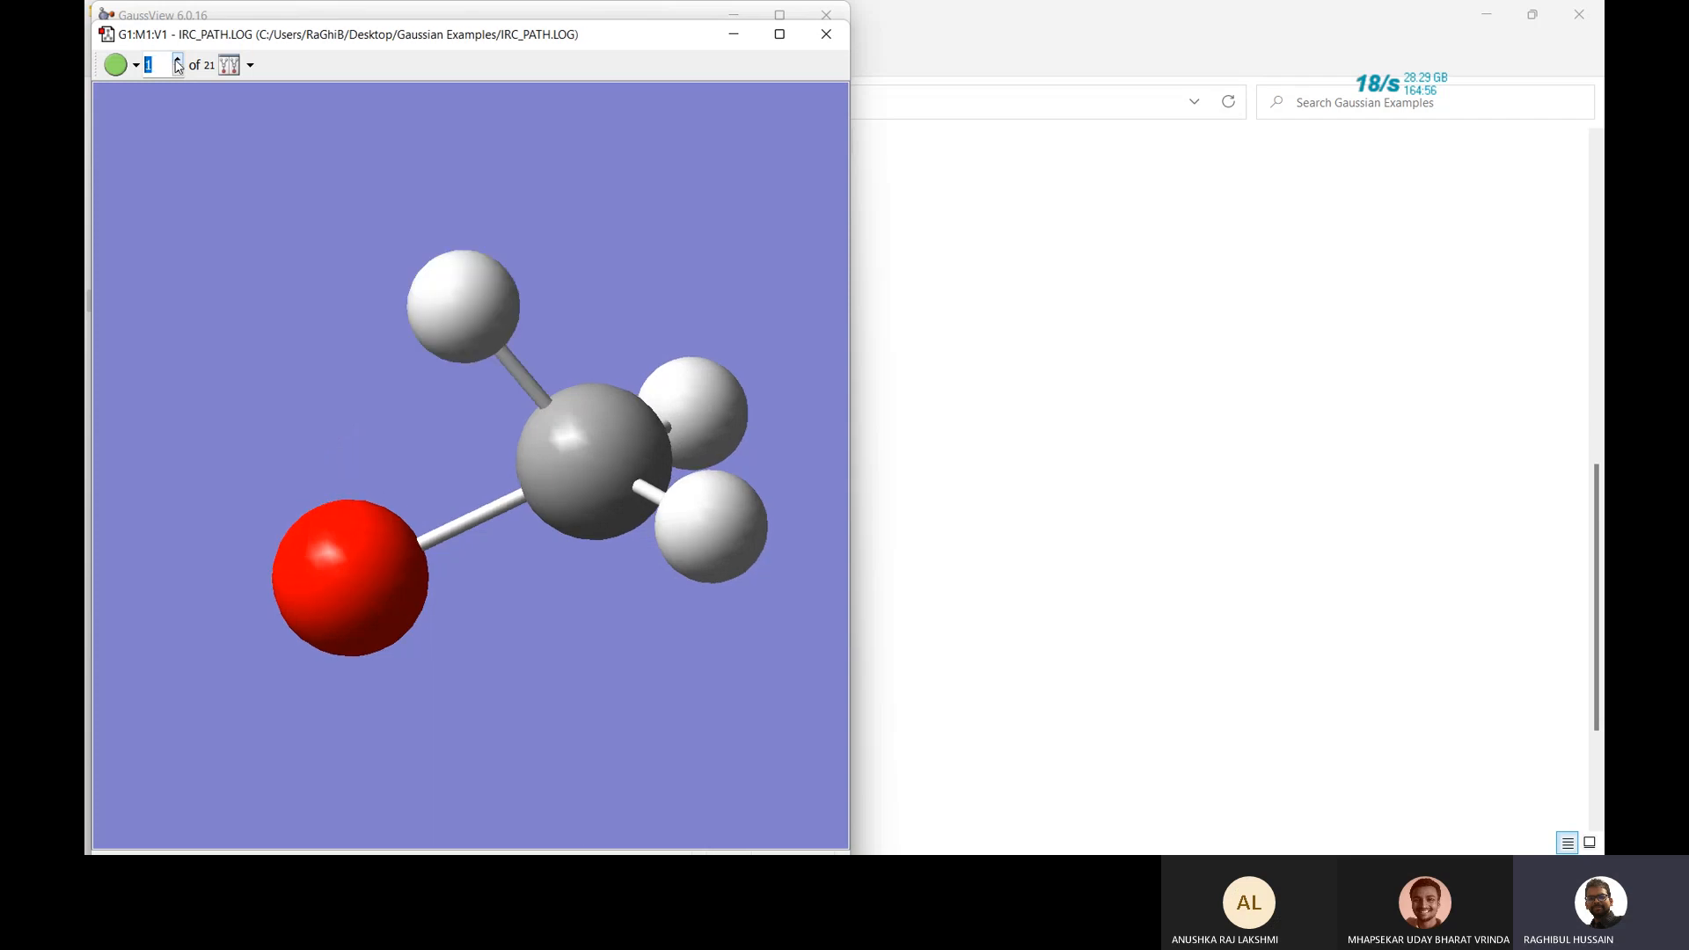
pyautogui.click(230, 68)
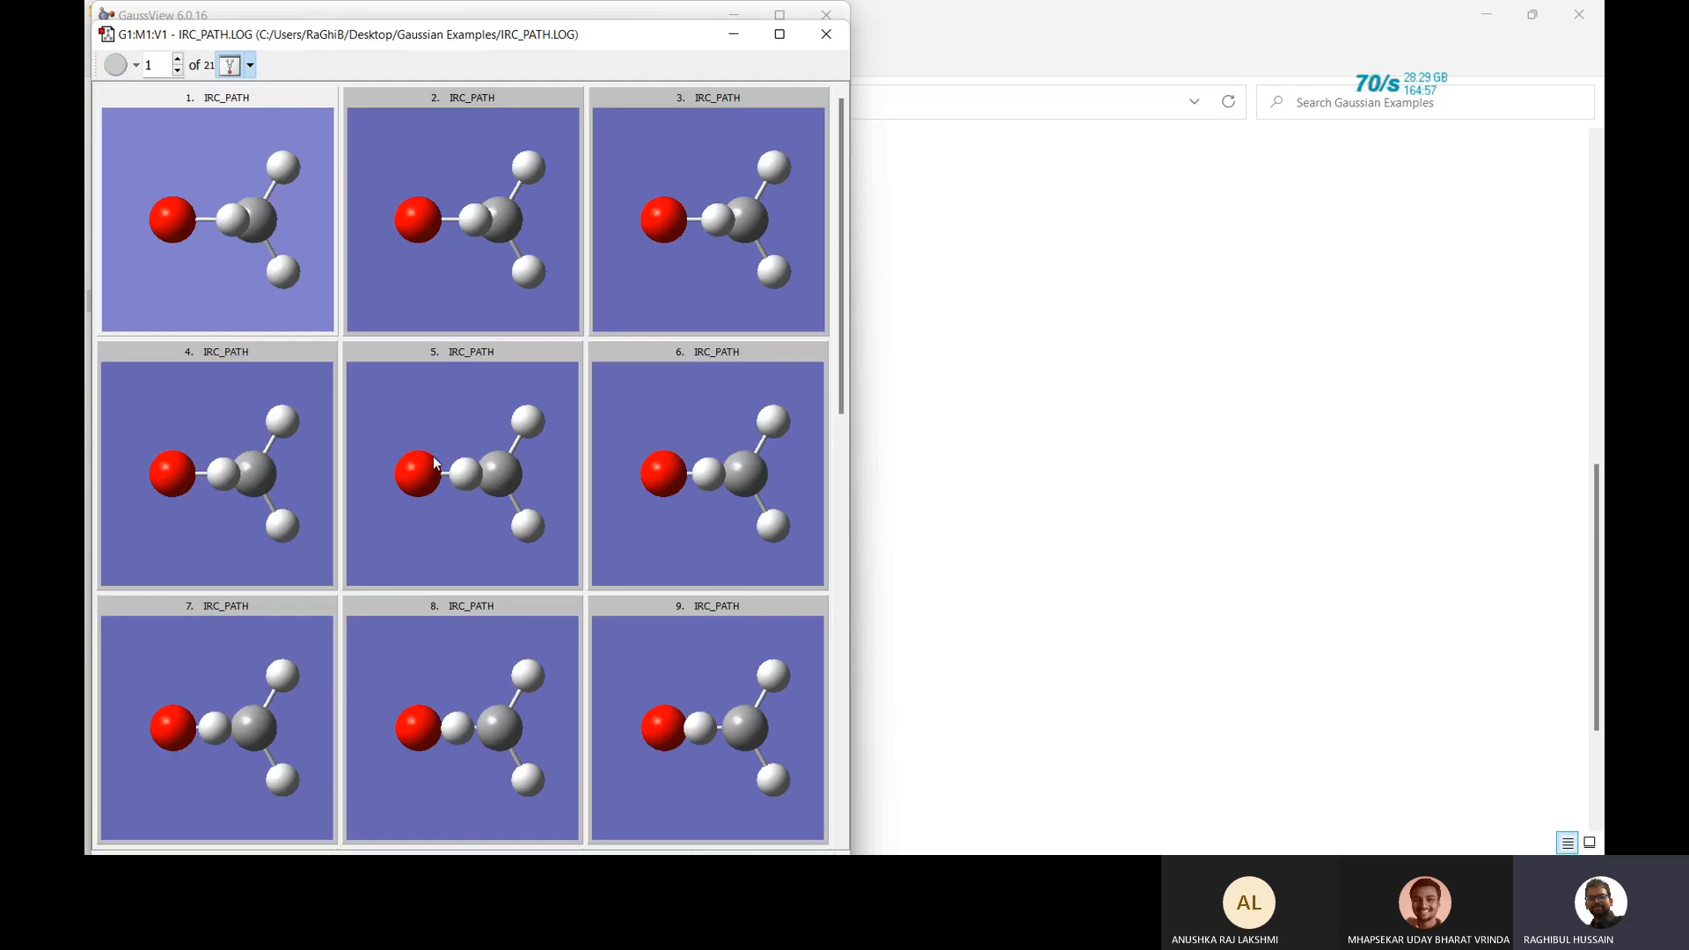
pyautogui.scroll(-3, 433, 455)
pyautogui.scroll(-1, 433, 455)
pyautogui.scroll(-1, 433, 456)
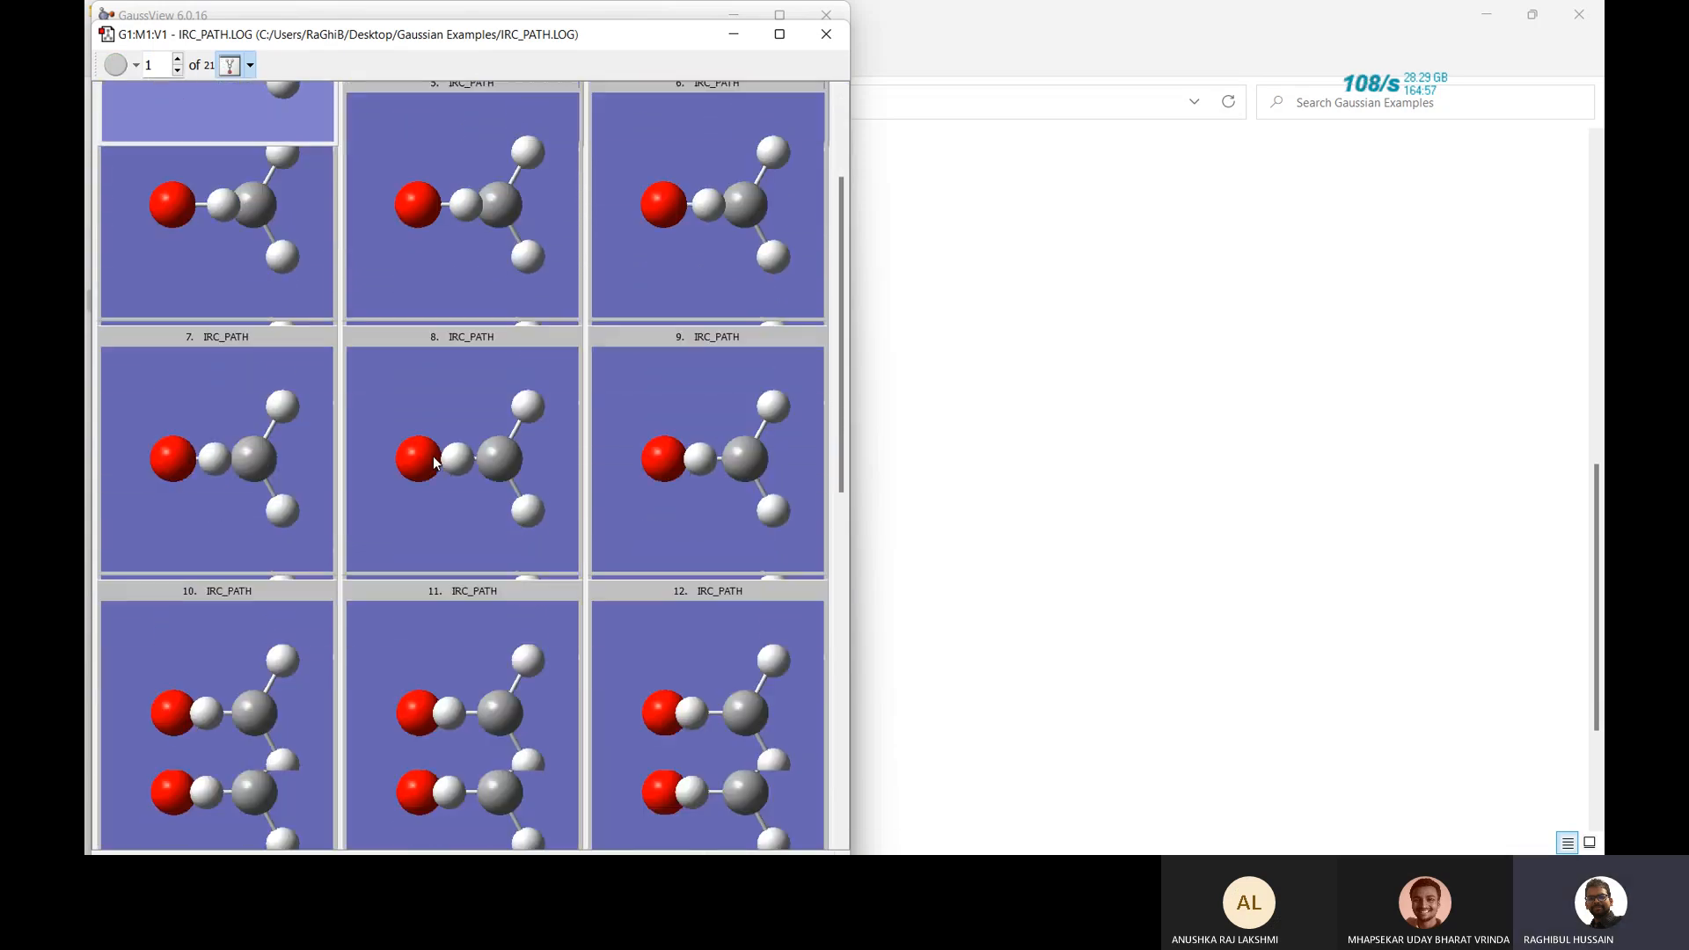
pyautogui.scroll(-3, 433, 455)
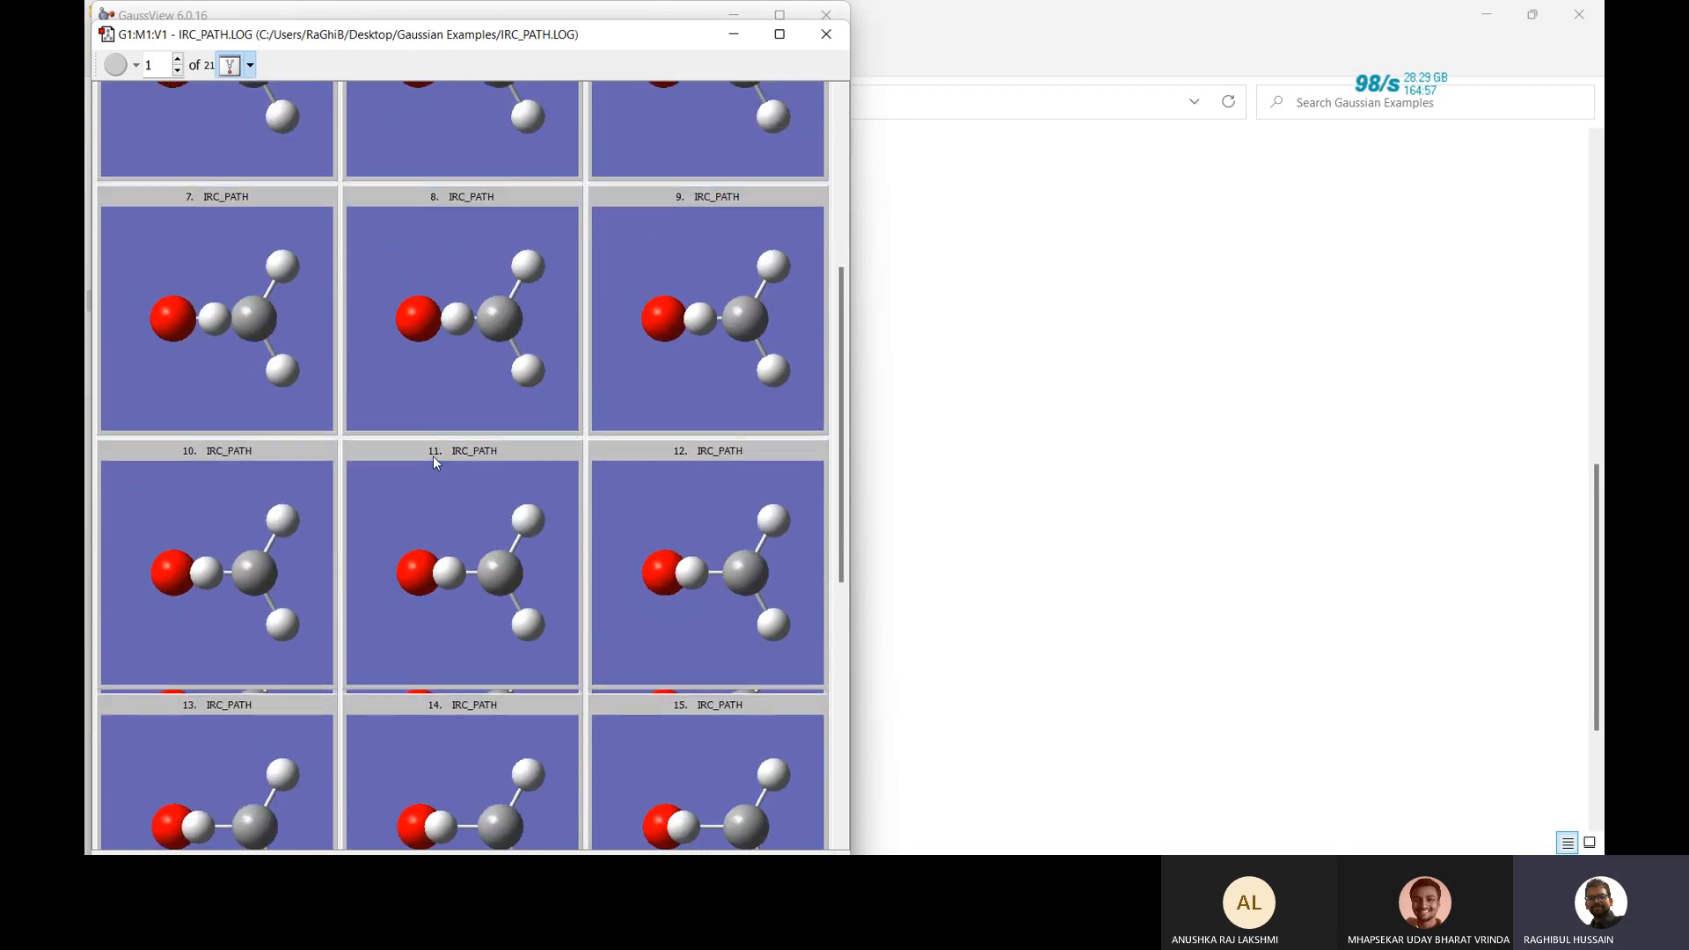
pyautogui.scroll(7, 433, 456)
pyautogui.click(229, 65)
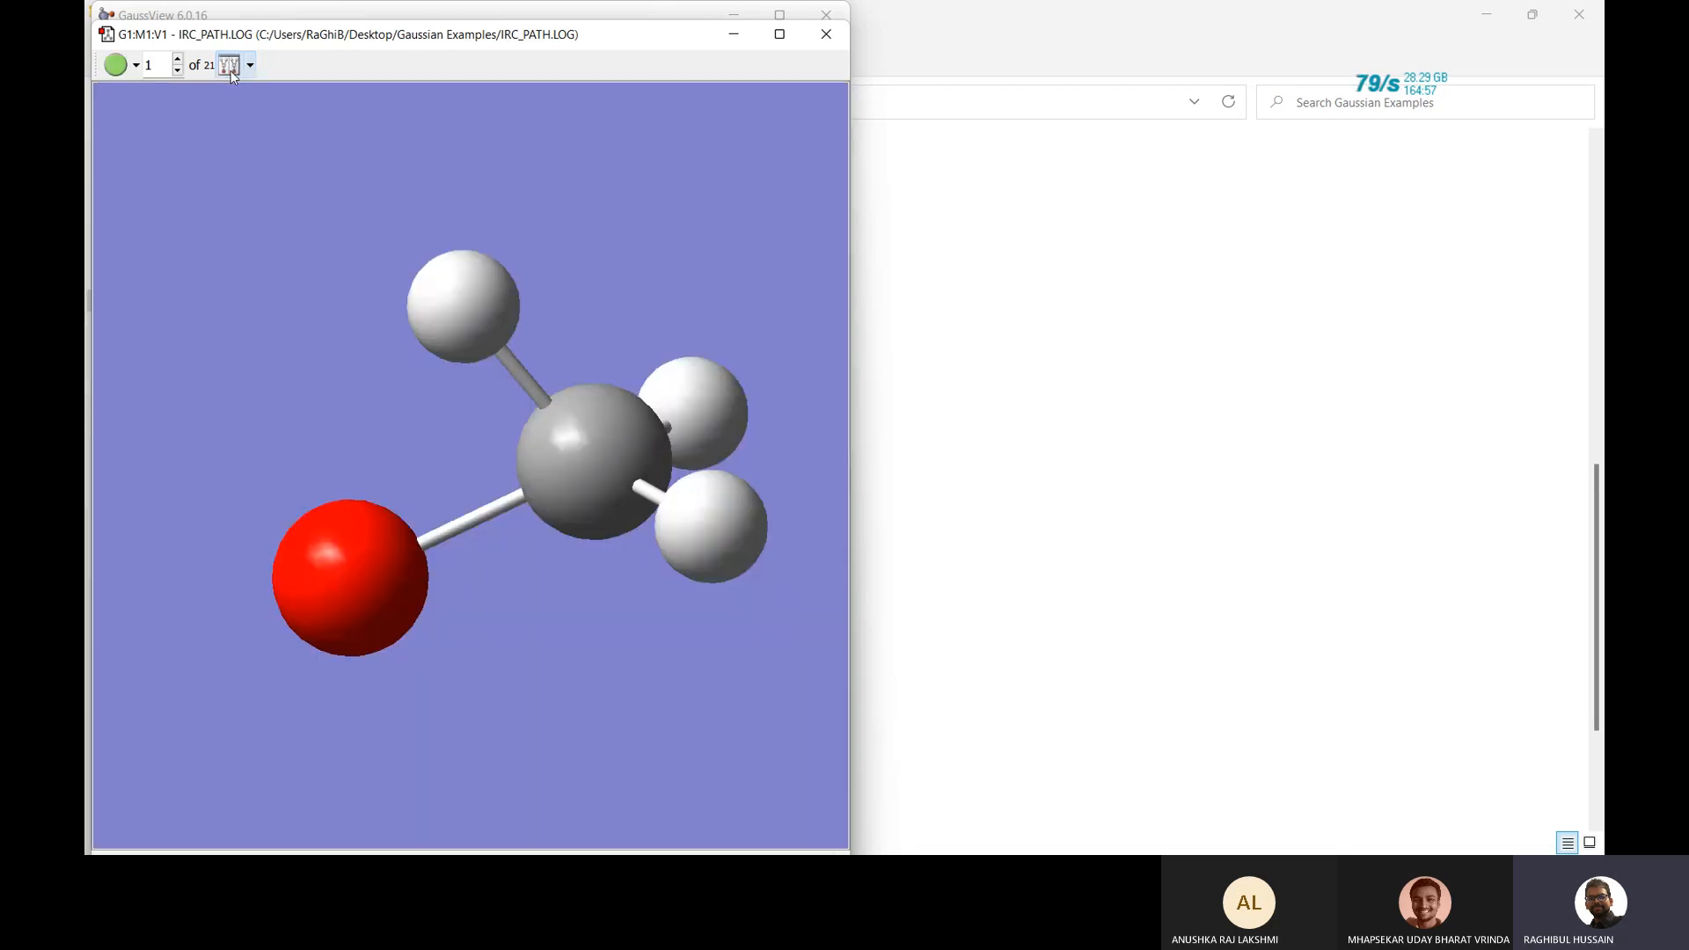
pyautogui.rightClick(282, 244)
pyautogui.moveTo(360, 370)
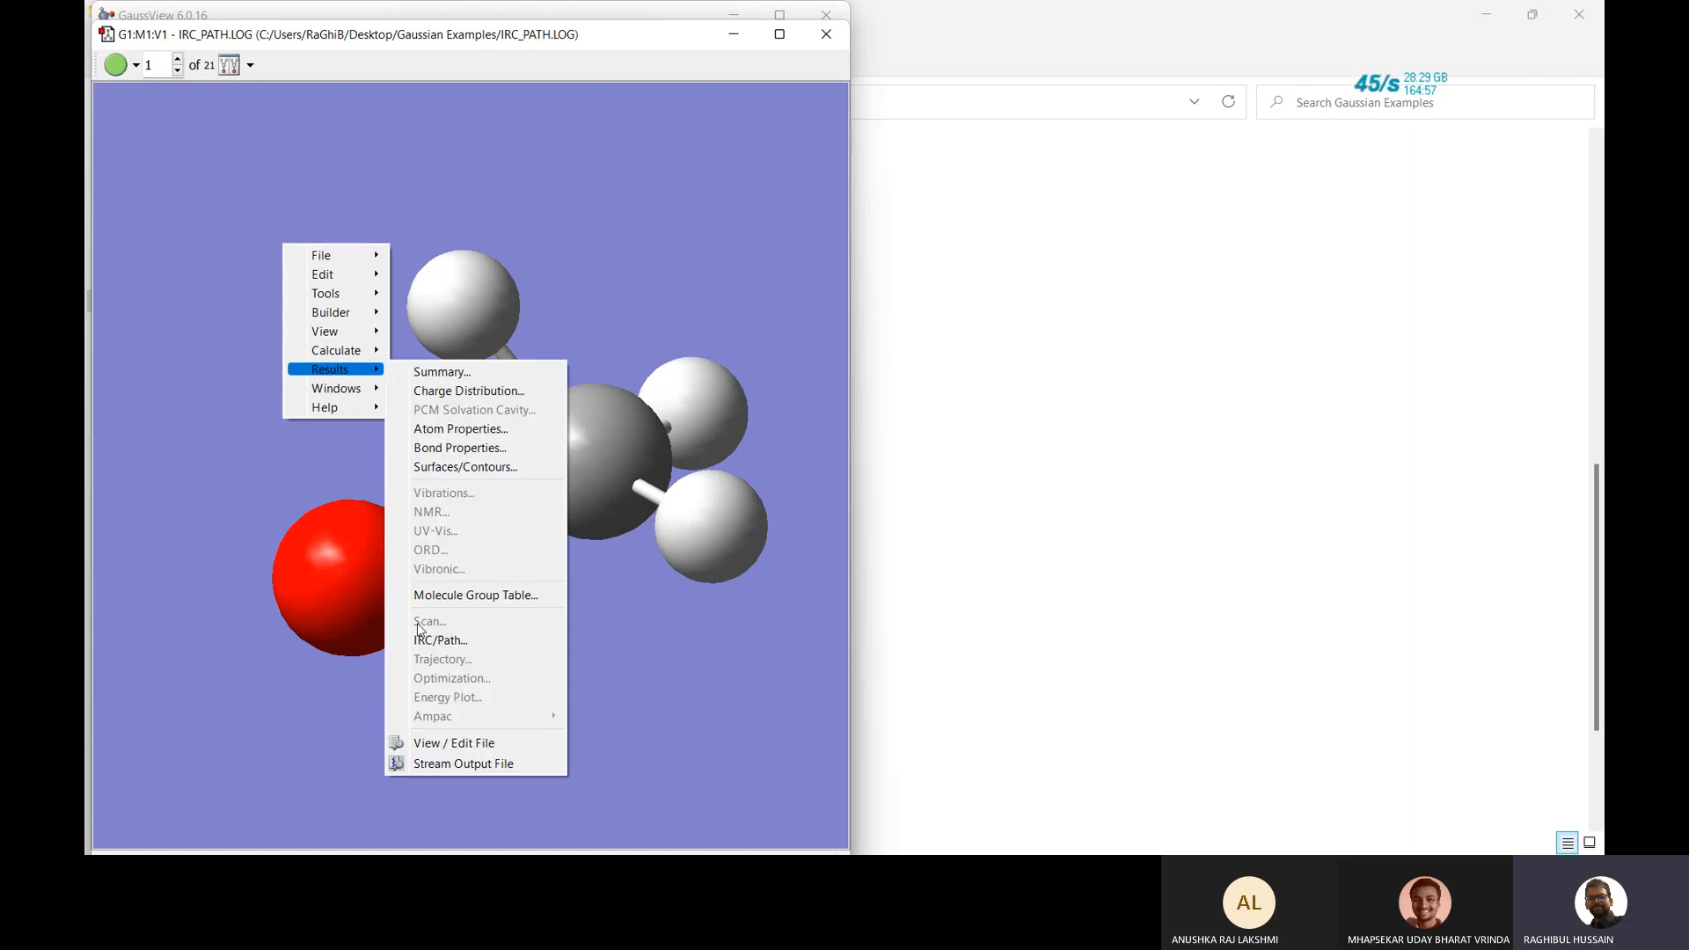
pyautogui.click(467, 641)
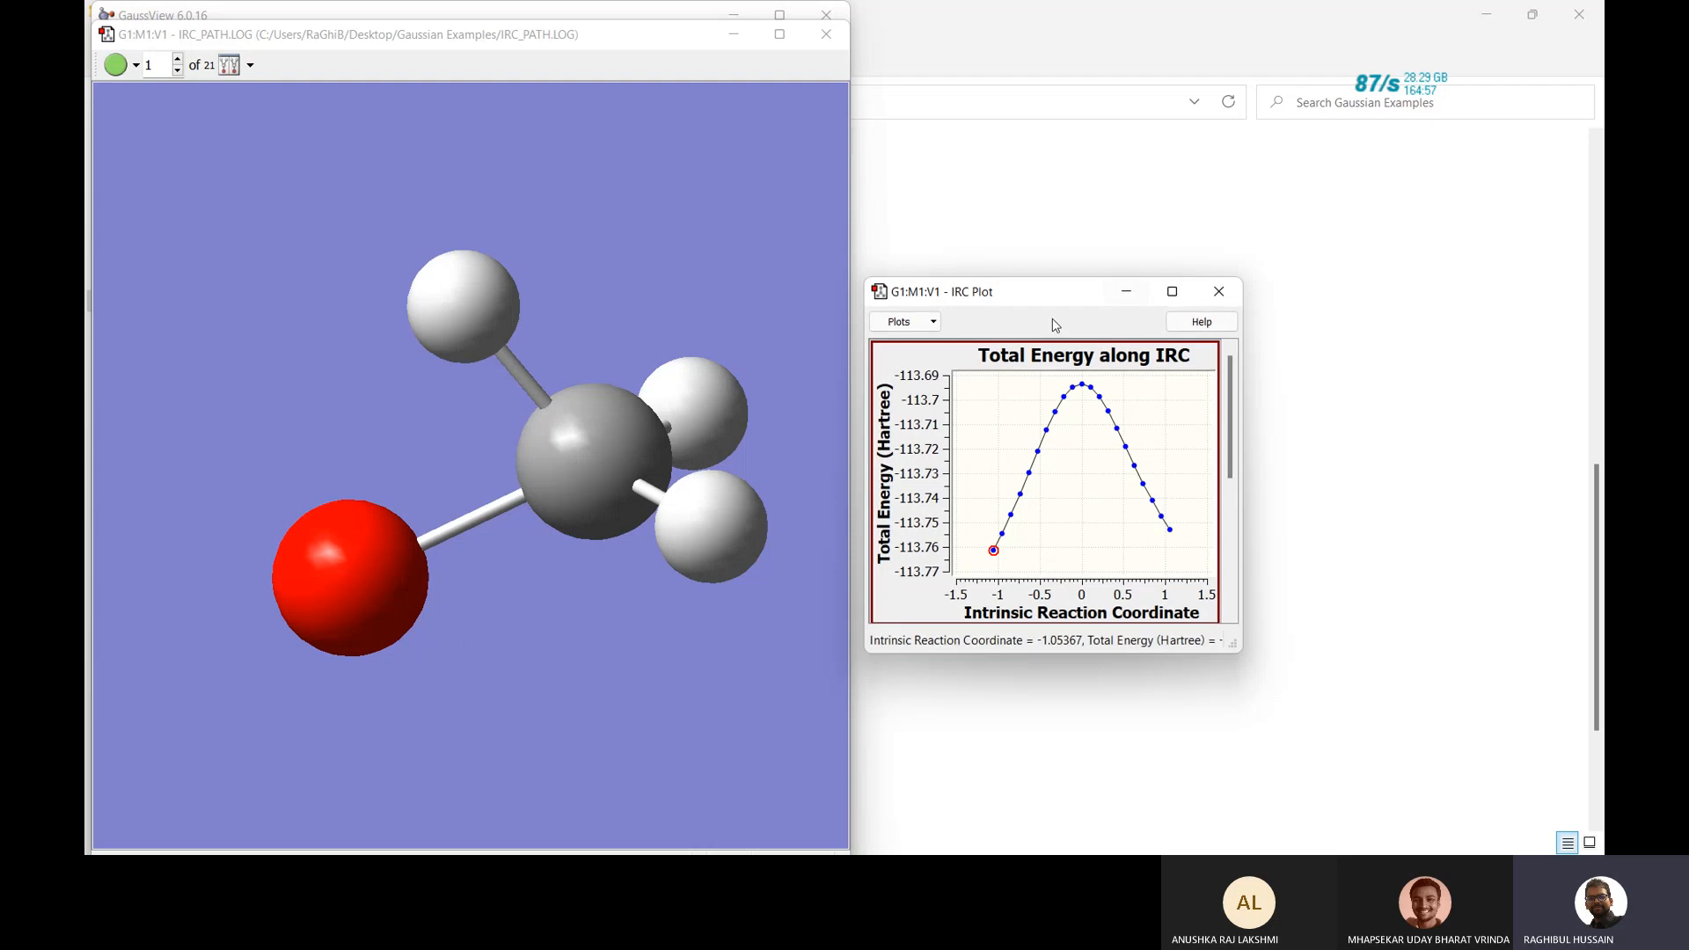
pyautogui.moveTo(1037, 299); pyautogui.dragTo(1145, 211)
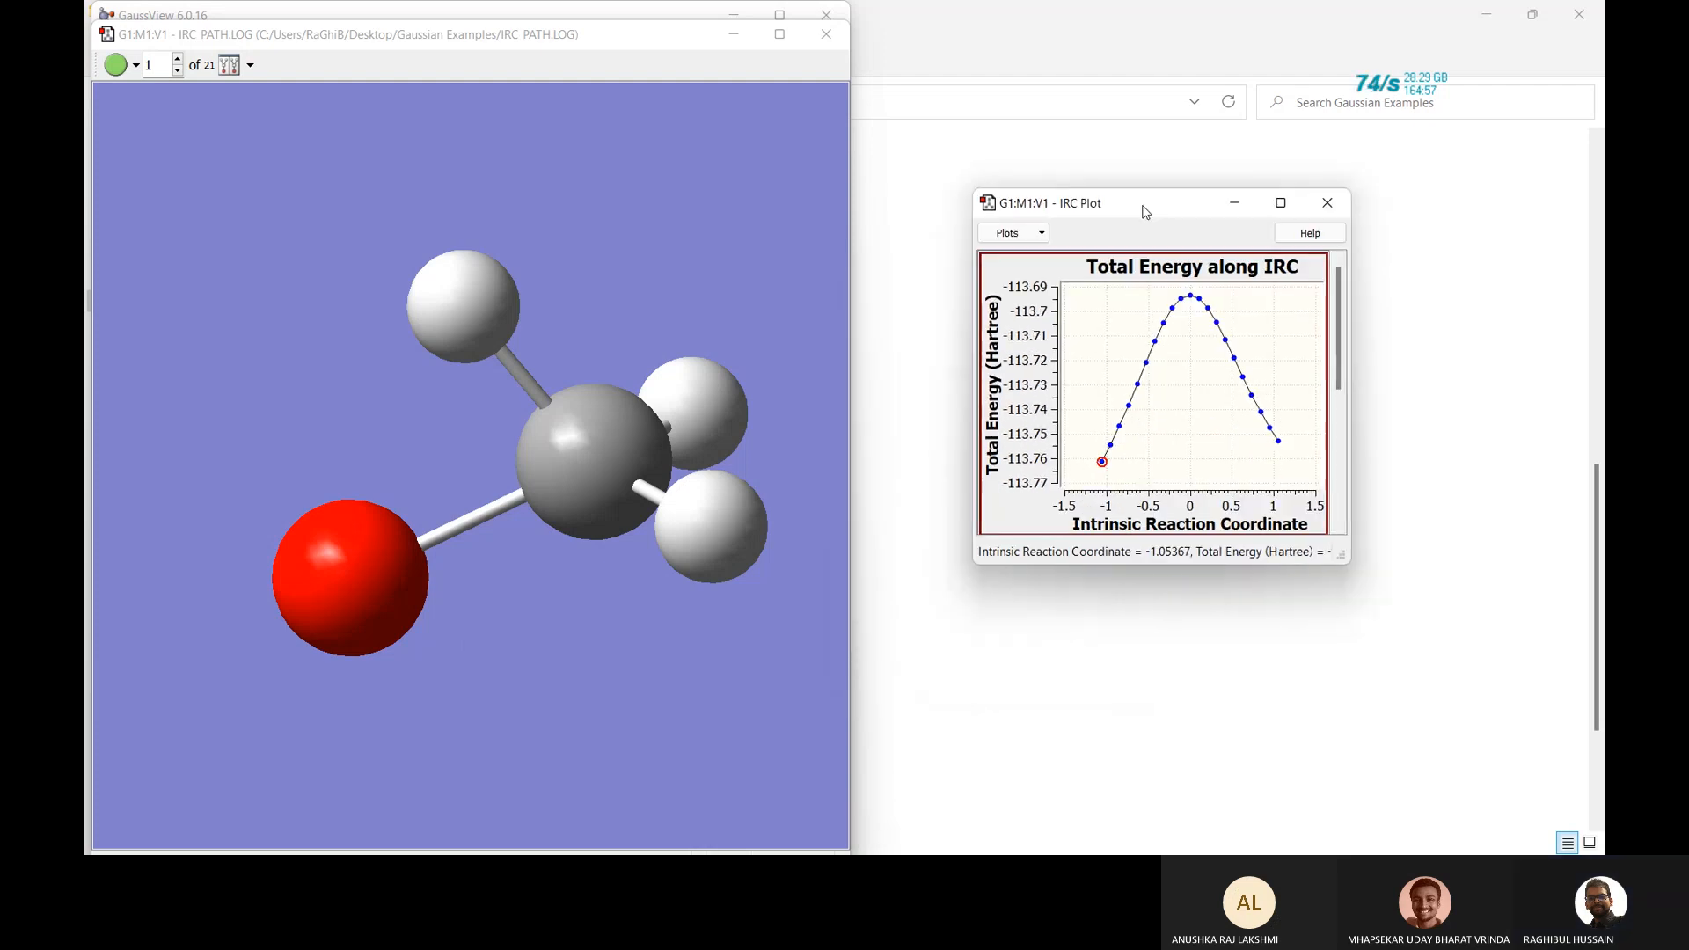
pyautogui.press('Right')
pyautogui.press('Right')
pyautogui.press('Right')
pyautogui.press('Right')
pyautogui.press('Right')
pyautogui.press('Right')
pyautogui.press('Right')
pyautogui.press('Right')
pyautogui.press('Right')
pyautogui.press('Left')
pyautogui.press('Left')
pyautogui.press('Left')
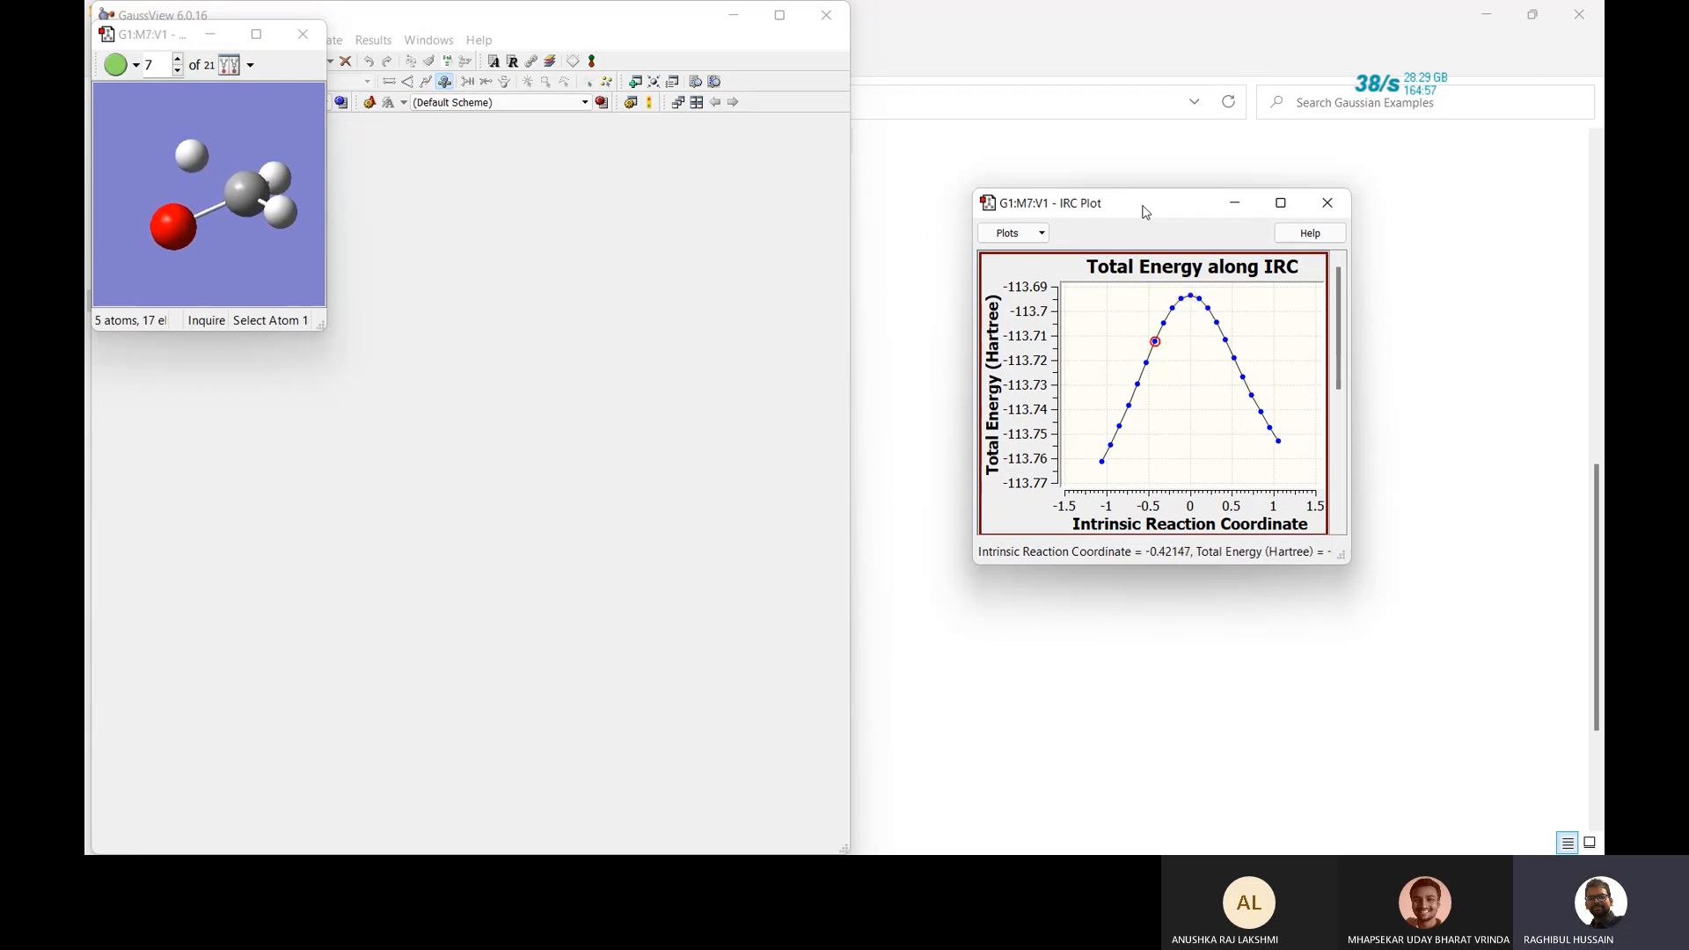
pyautogui.press('Left')
pyautogui.press('Left')
pyautogui.press('Left')
pyautogui.press('Left')
pyautogui.press('Left')
pyautogui.press('Left')
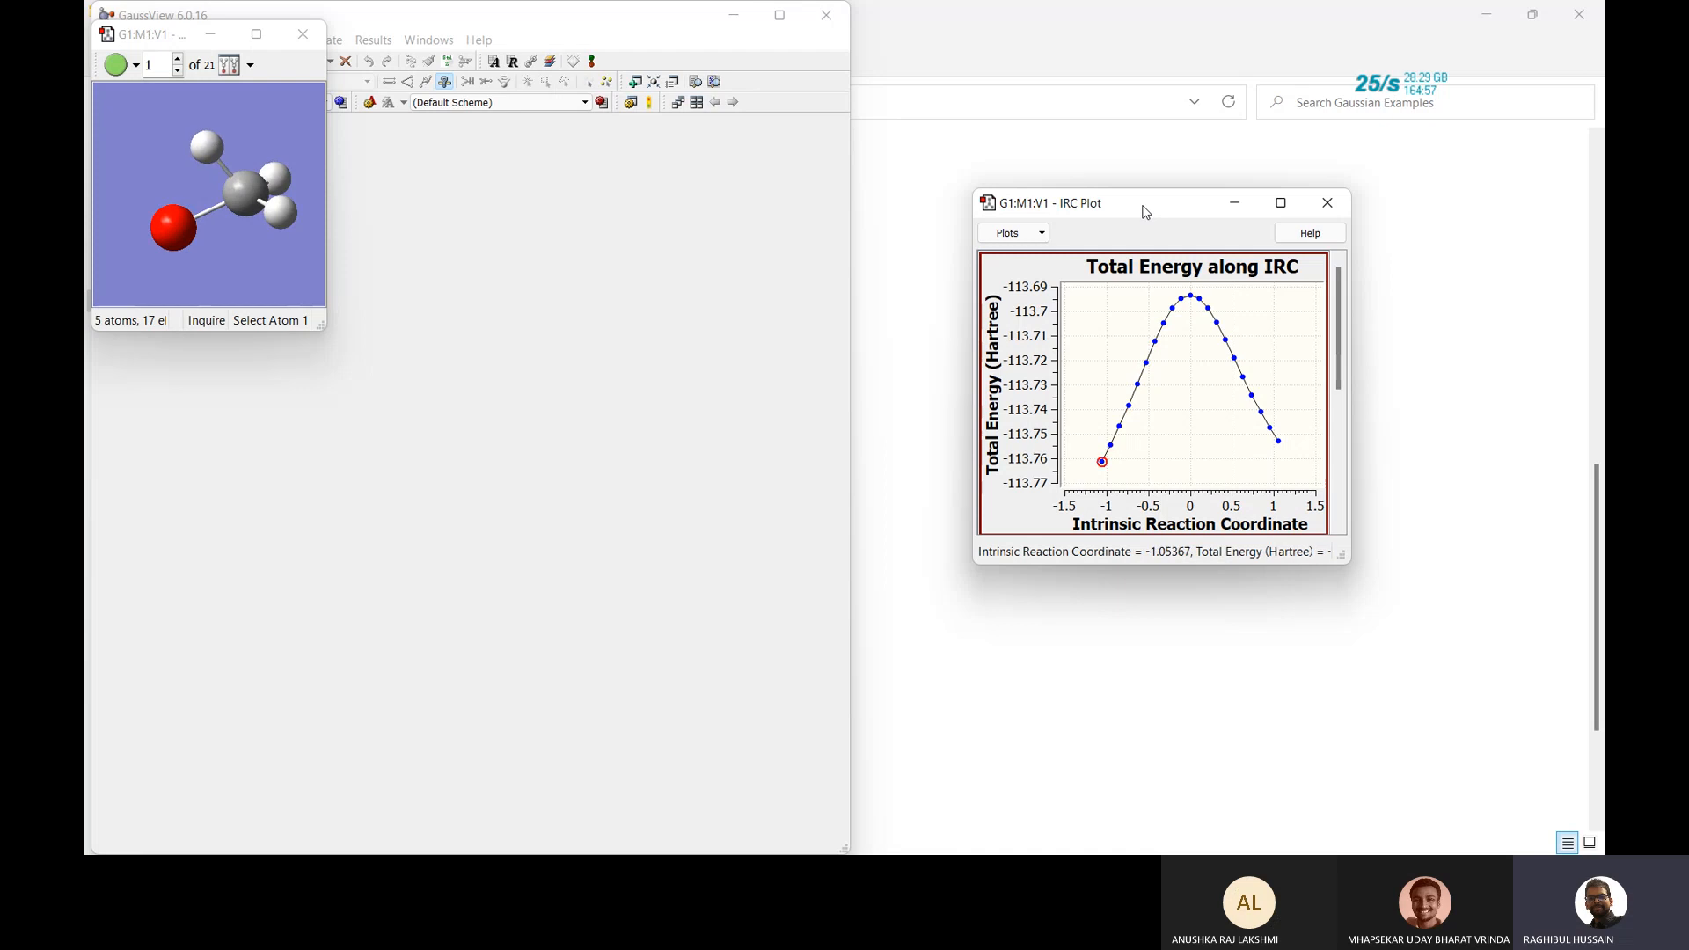
pyautogui.click(1278, 442)
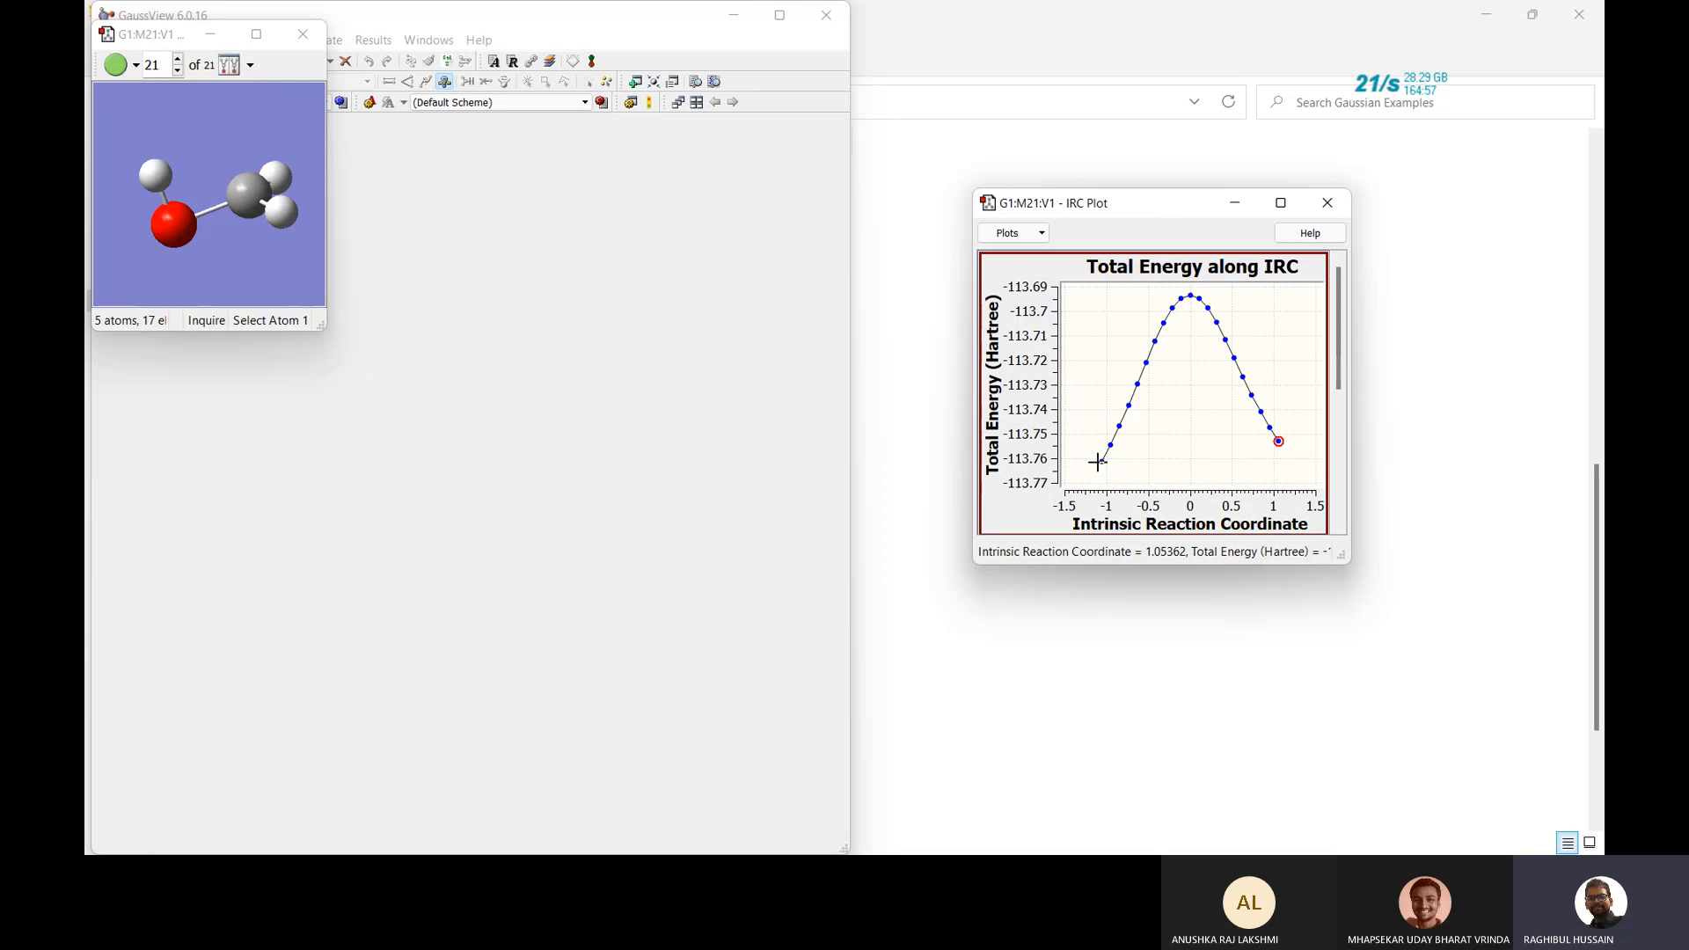
pyautogui.click(1101, 461)
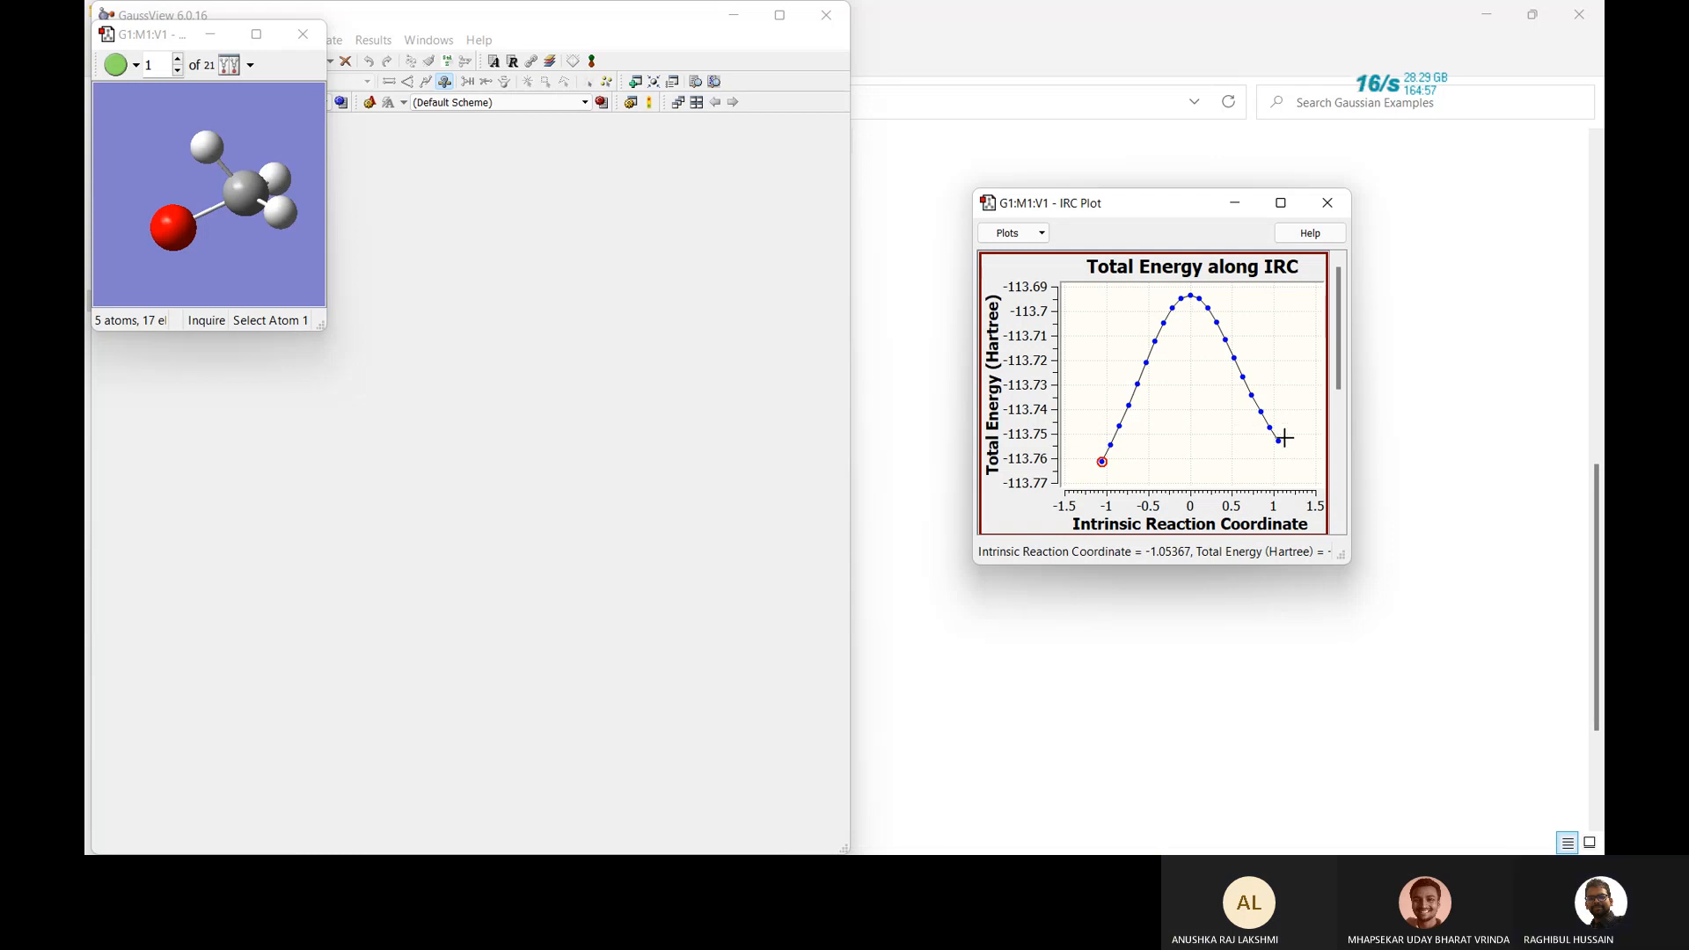
pyautogui.click(1340, 204)
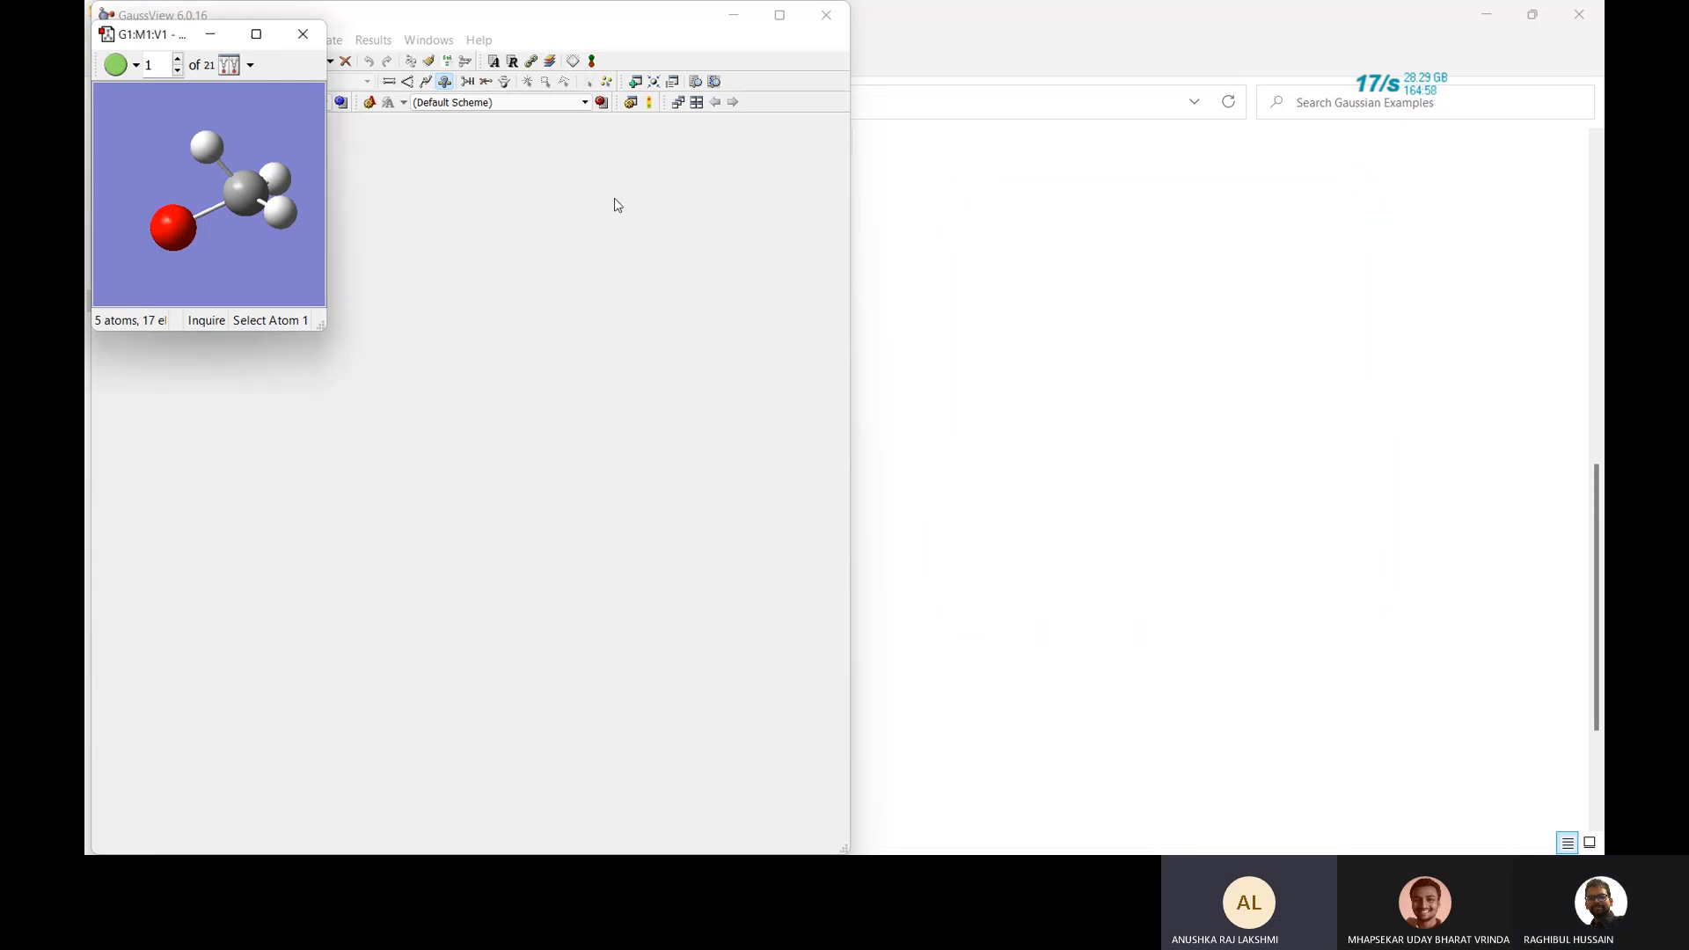
# Replot the total energy along the IRC path beside the molecule view.
pyautogui.rightClick(259, 147)
pyautogui.moveTo(339, 273)
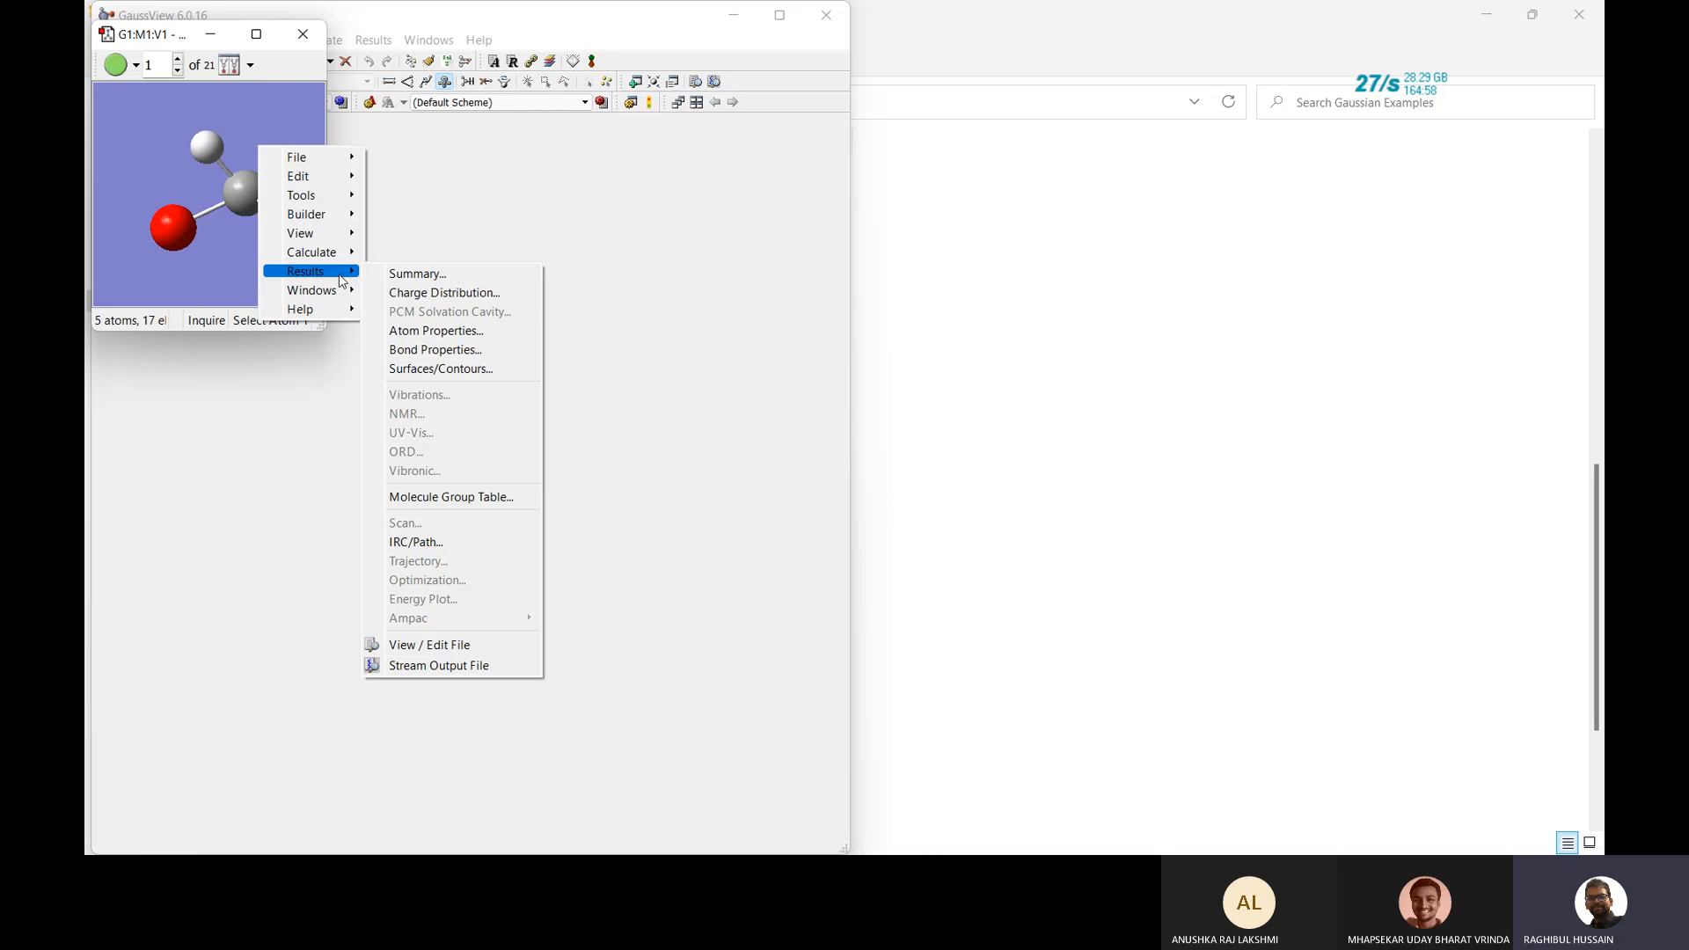
pyautogui.click(437, 544)
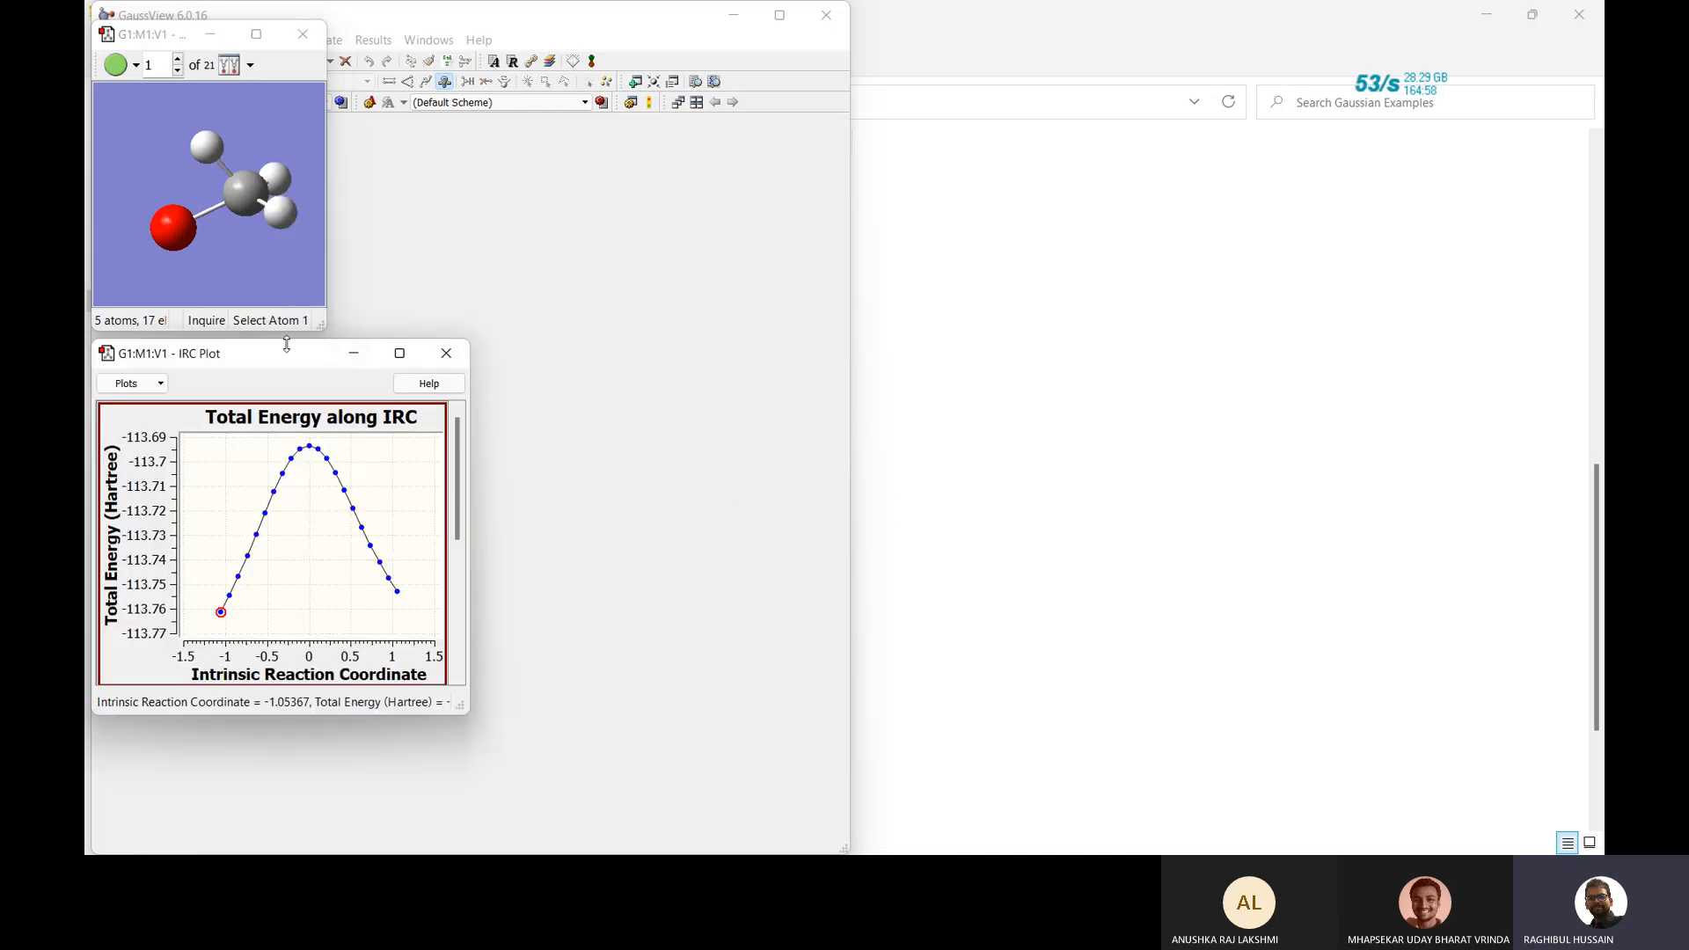
pyautogui.moveTo(287, 353); pyautogui.dragTo(736, 203)
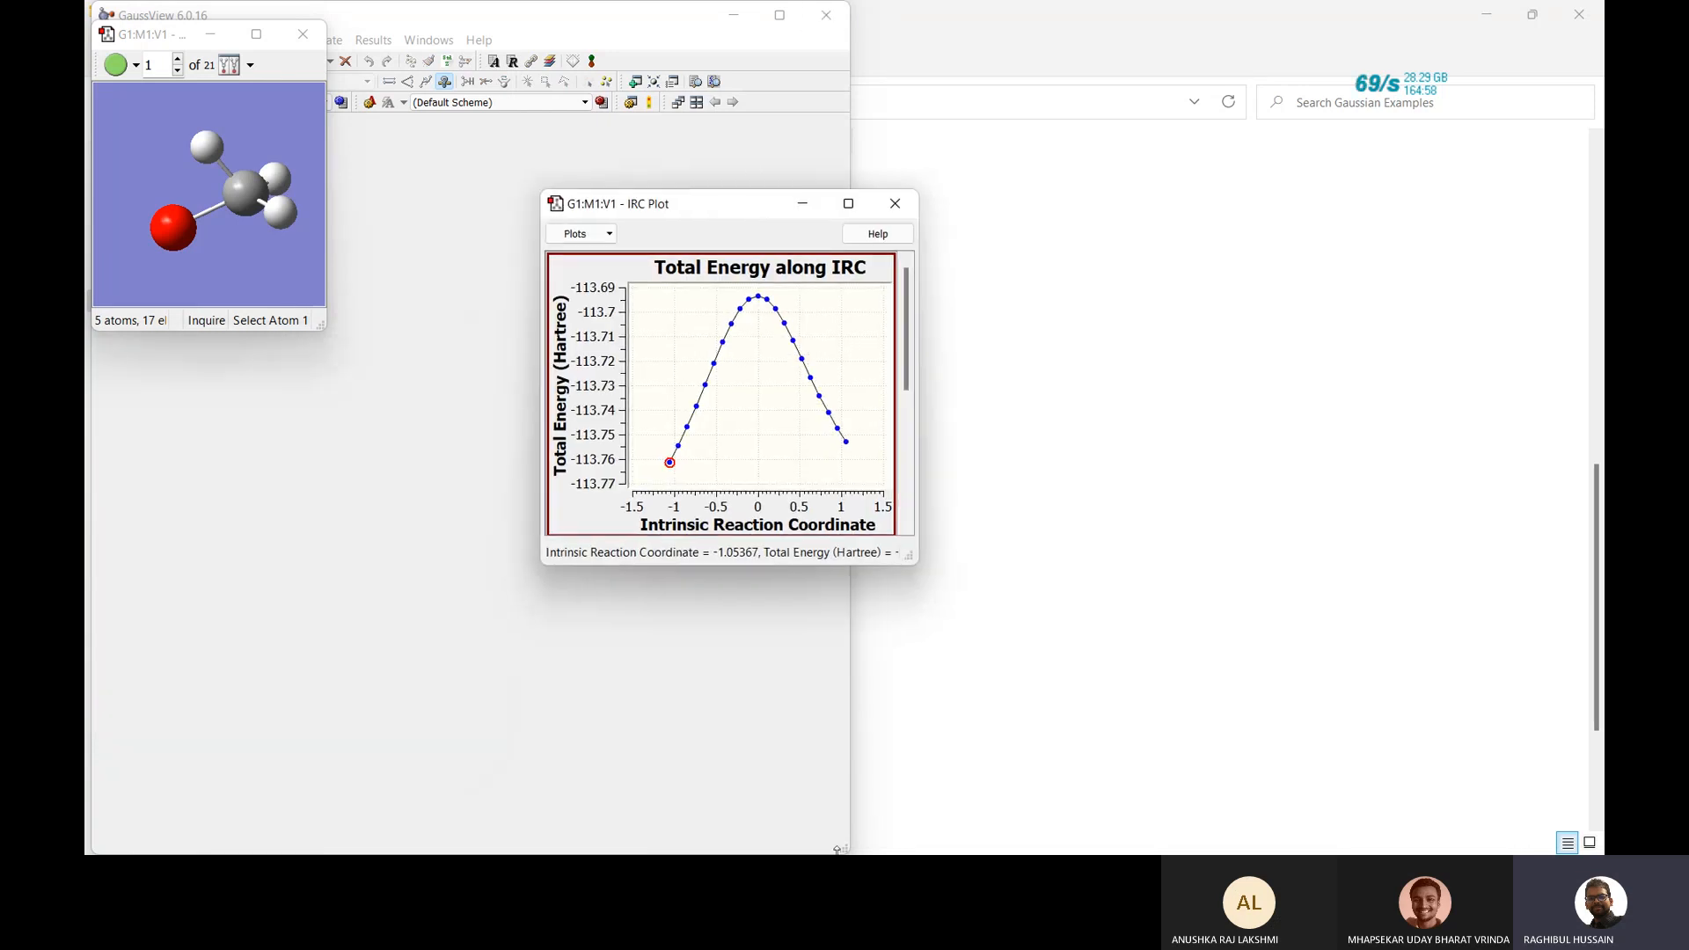
# Close the IRC energy plot, the IRC_PATH.LOG molecule window, and GaussView.
pyautogui.click(894, 203)
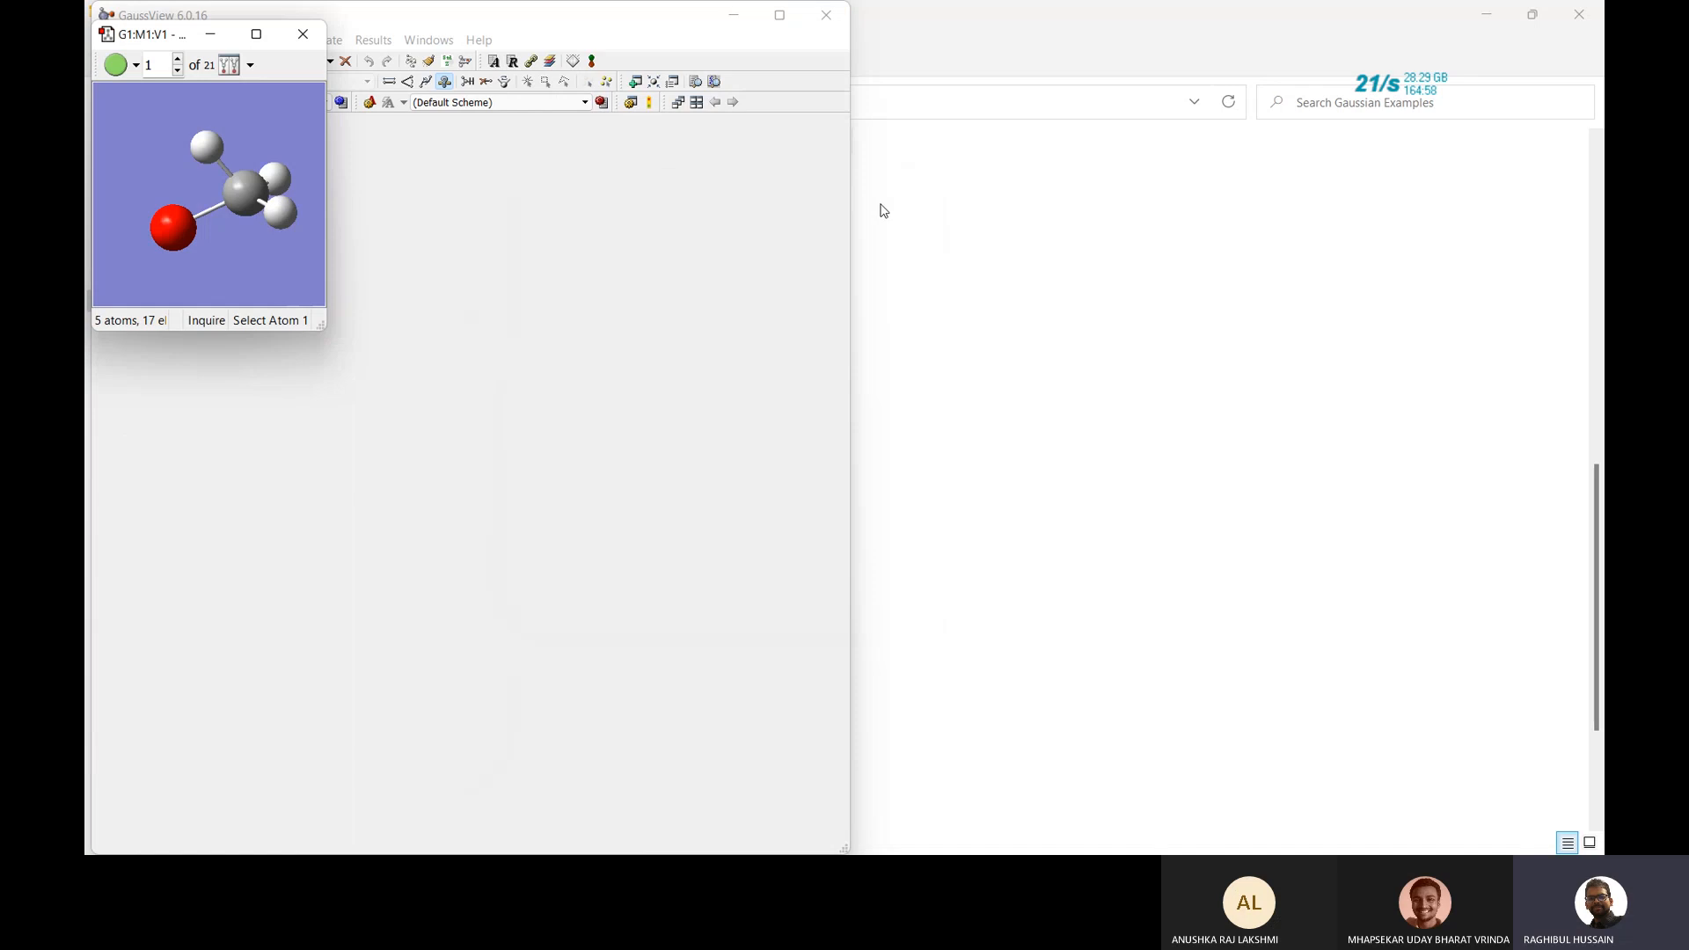
pyautogui.click(303, 34)
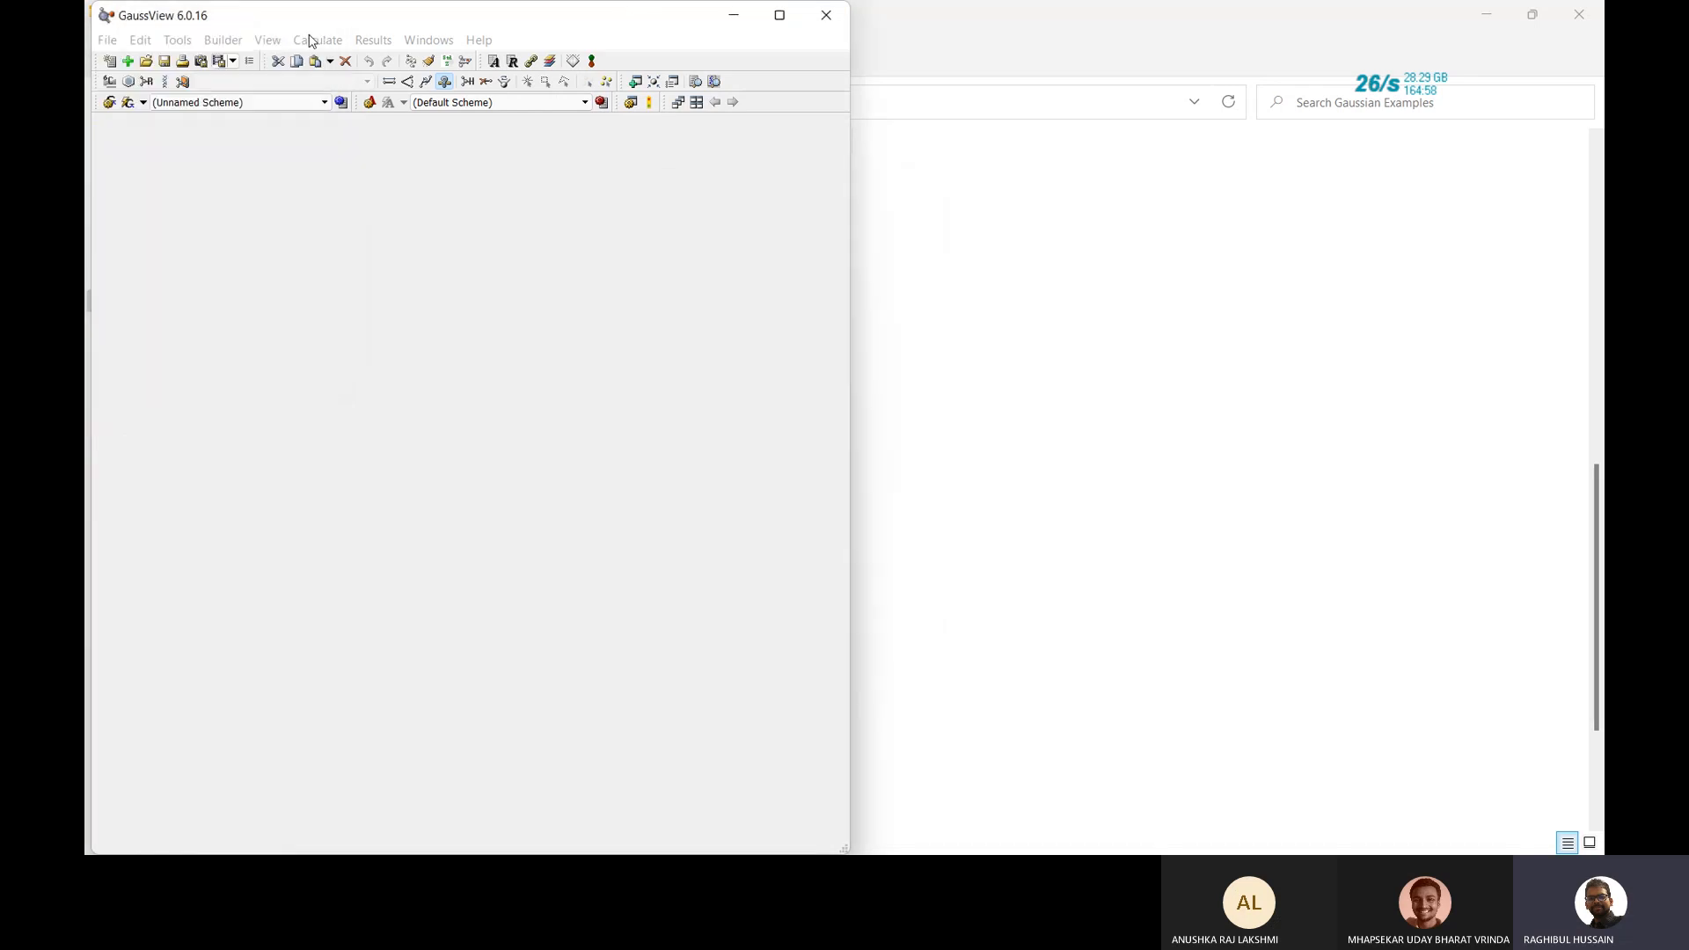
pyautogui.click(838, 7)
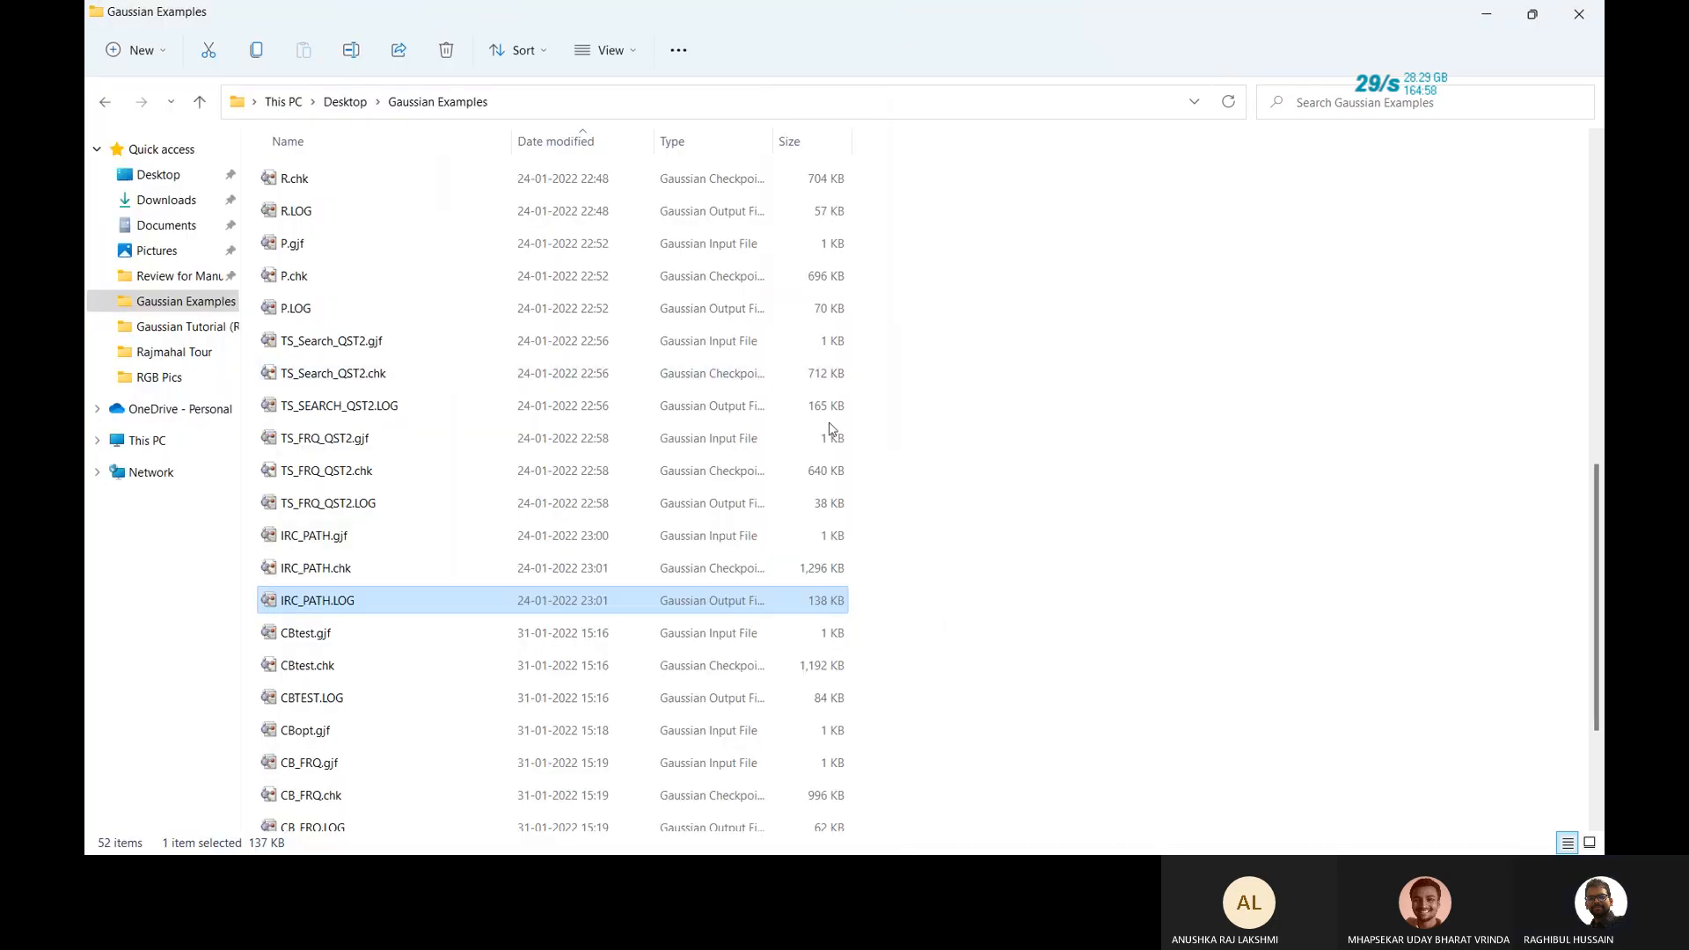
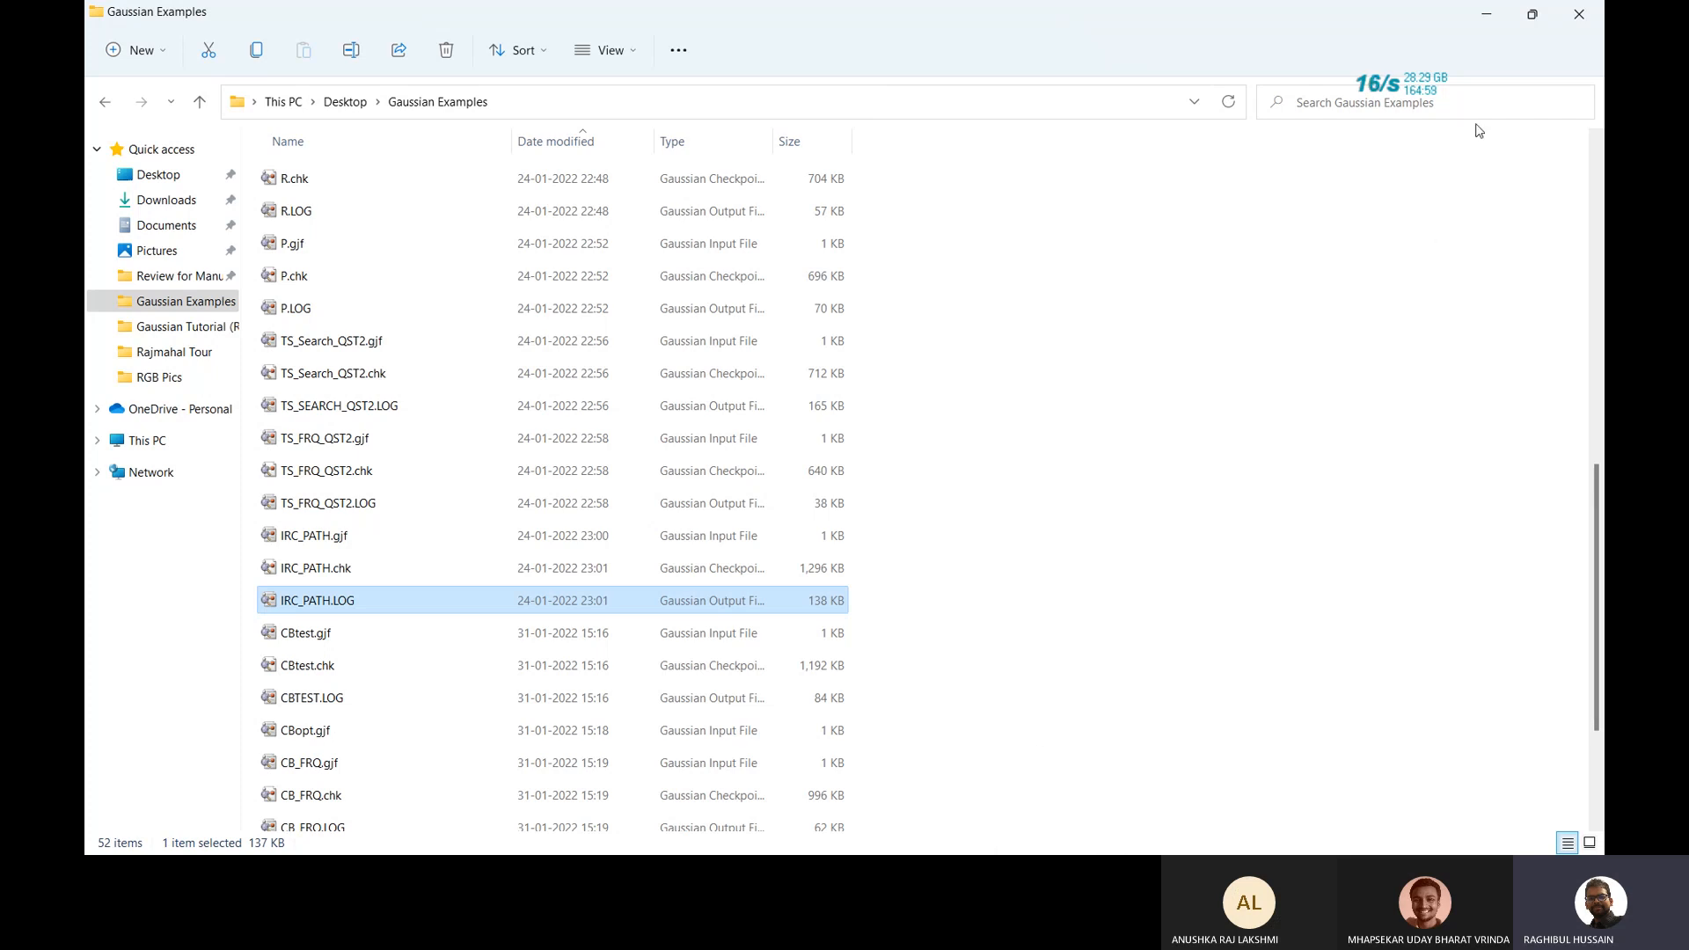
# Return to the Gaussian Examples folder and open TS_FRQ_QST2.LOG in GaussView.
pyautogui.click(1485, 18)
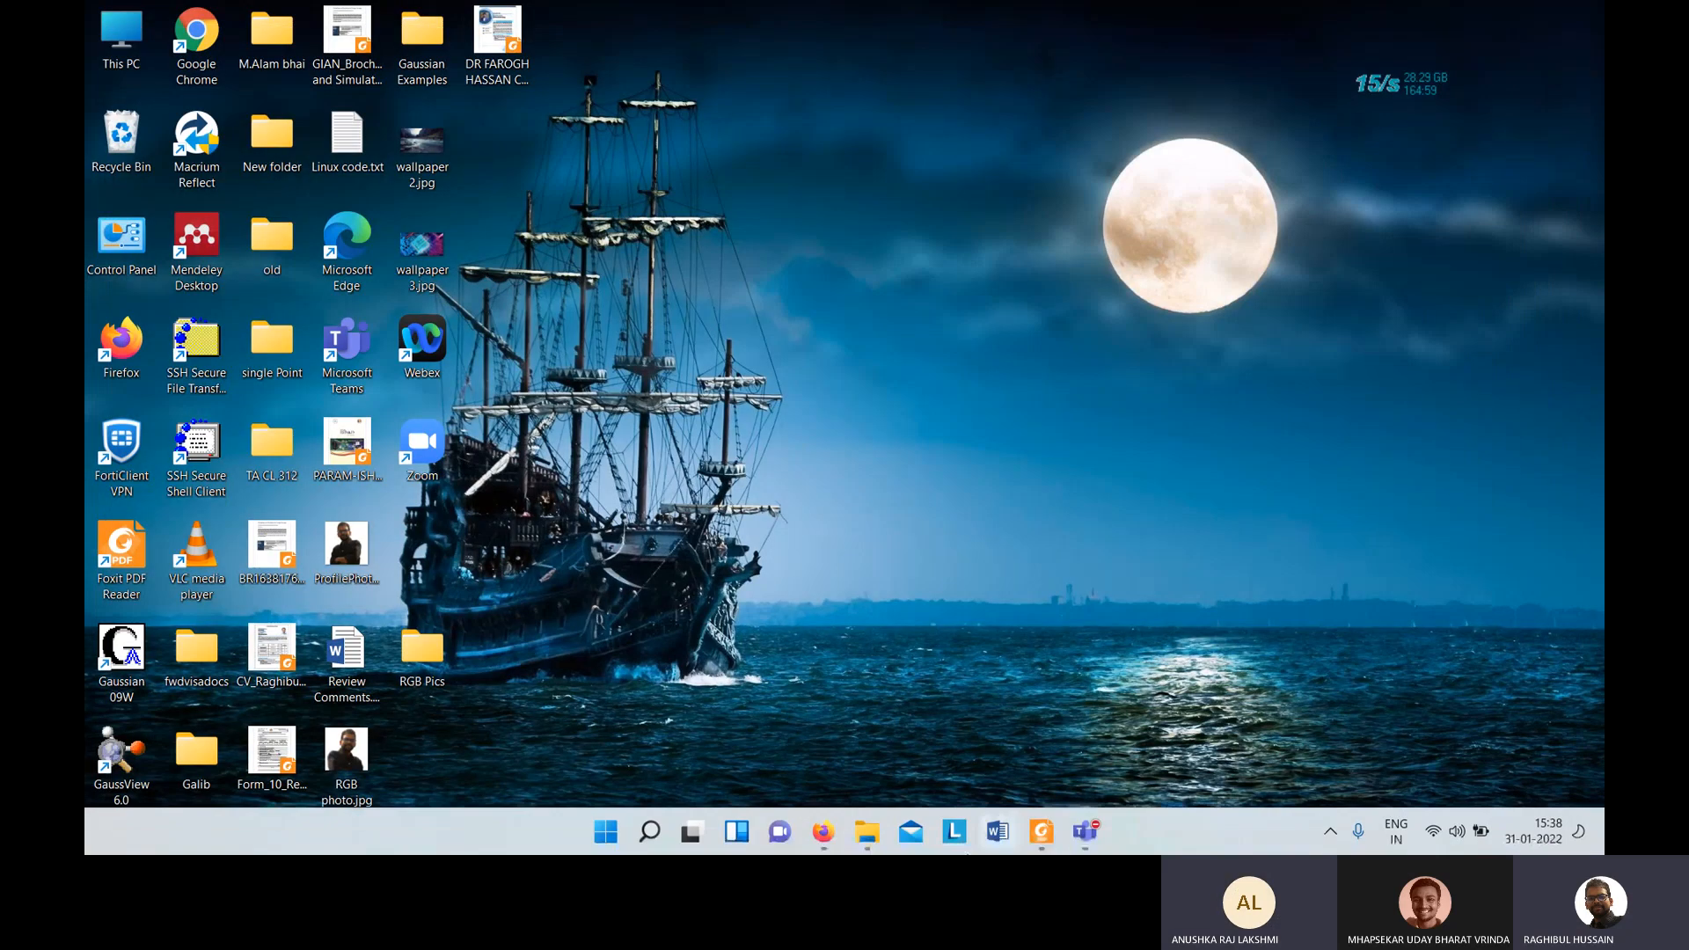
pyautogui.moveTo(868, 840)
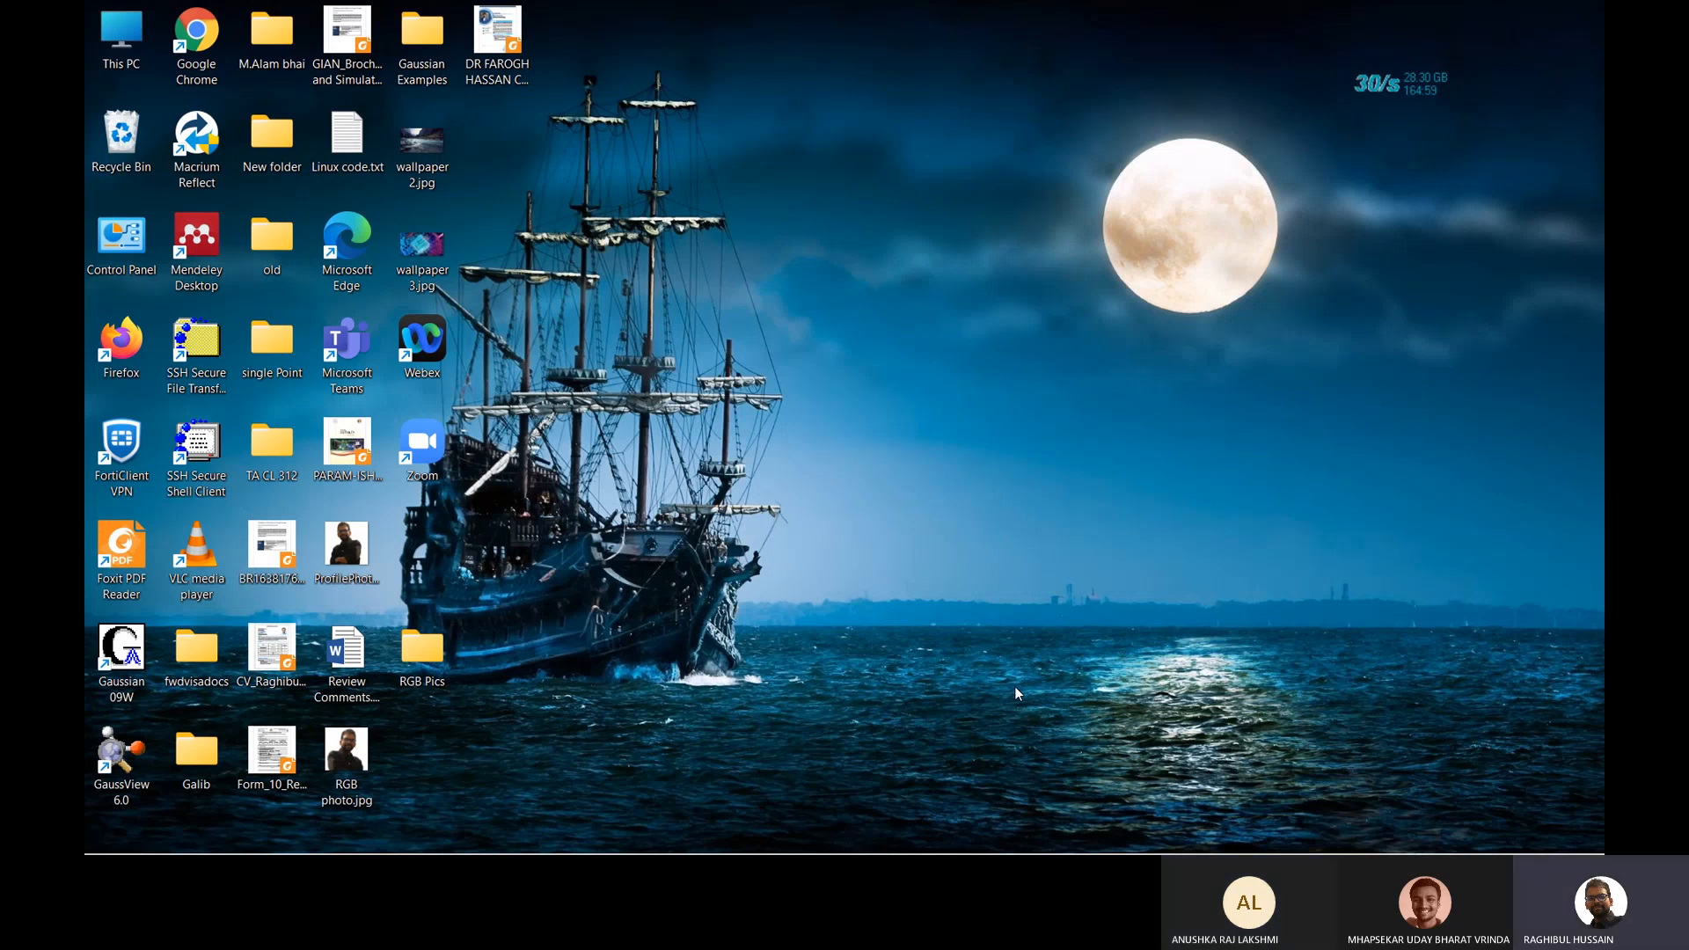
pyautogui.click(867, 832)
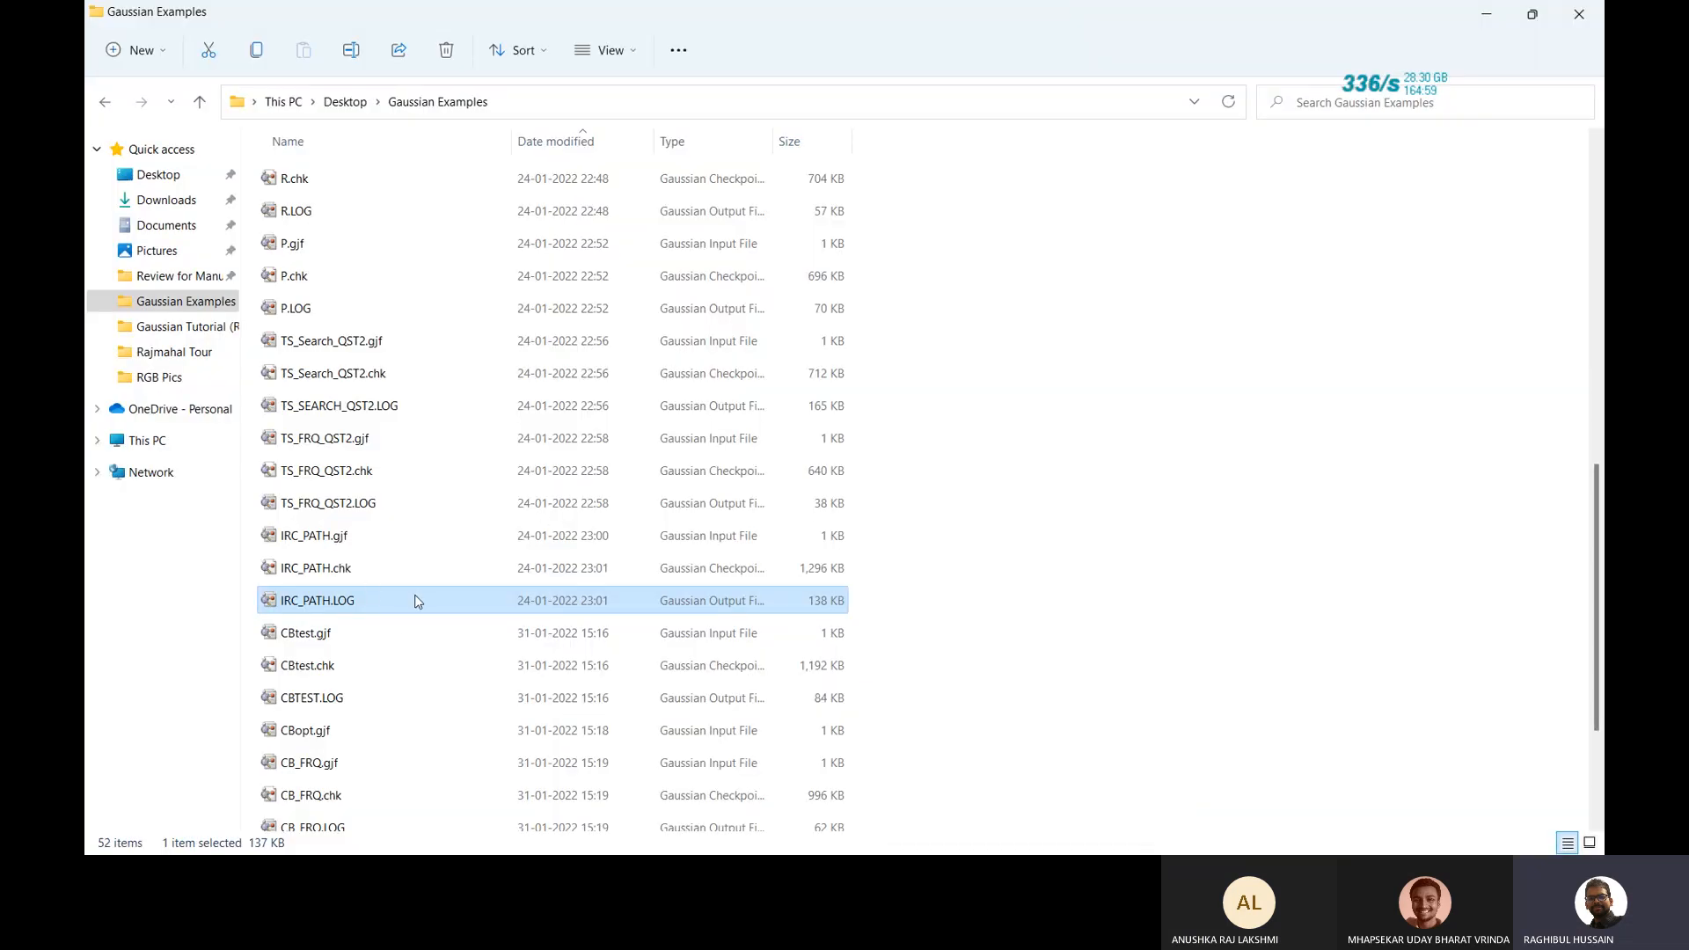
pyautogui.doubleClick(398, 502)
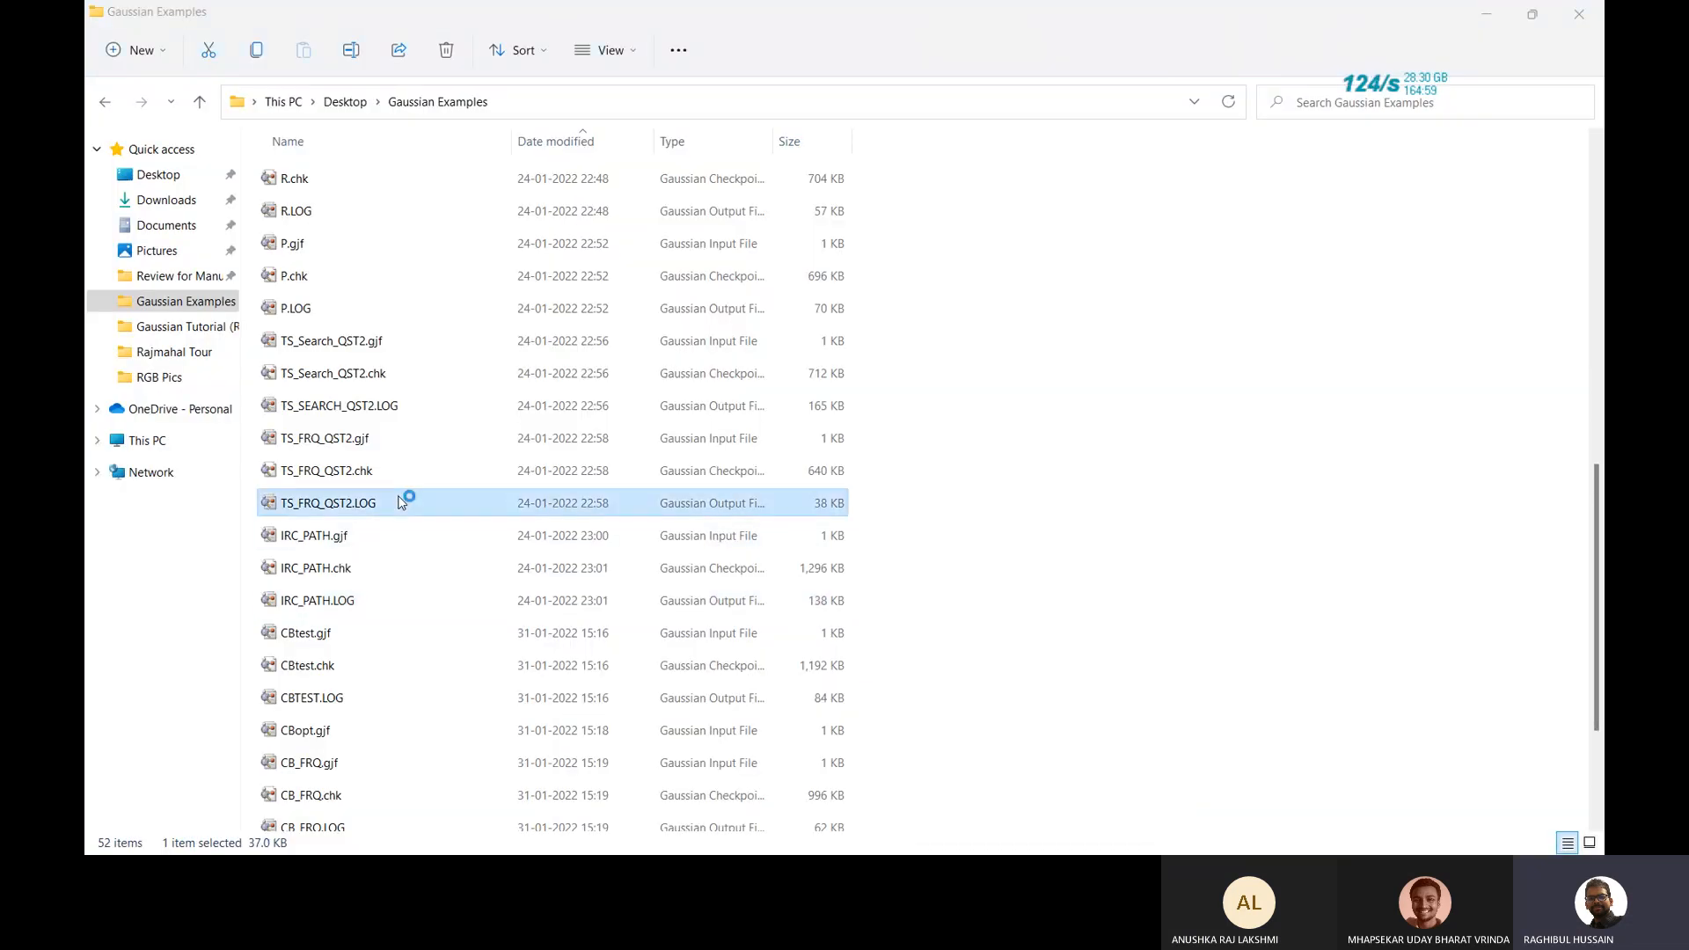
# Cancel the save as TS_FRQ_QST2.gjf and maximize the transition-state molecule window.
pyautogui.rightClick(197, 226)
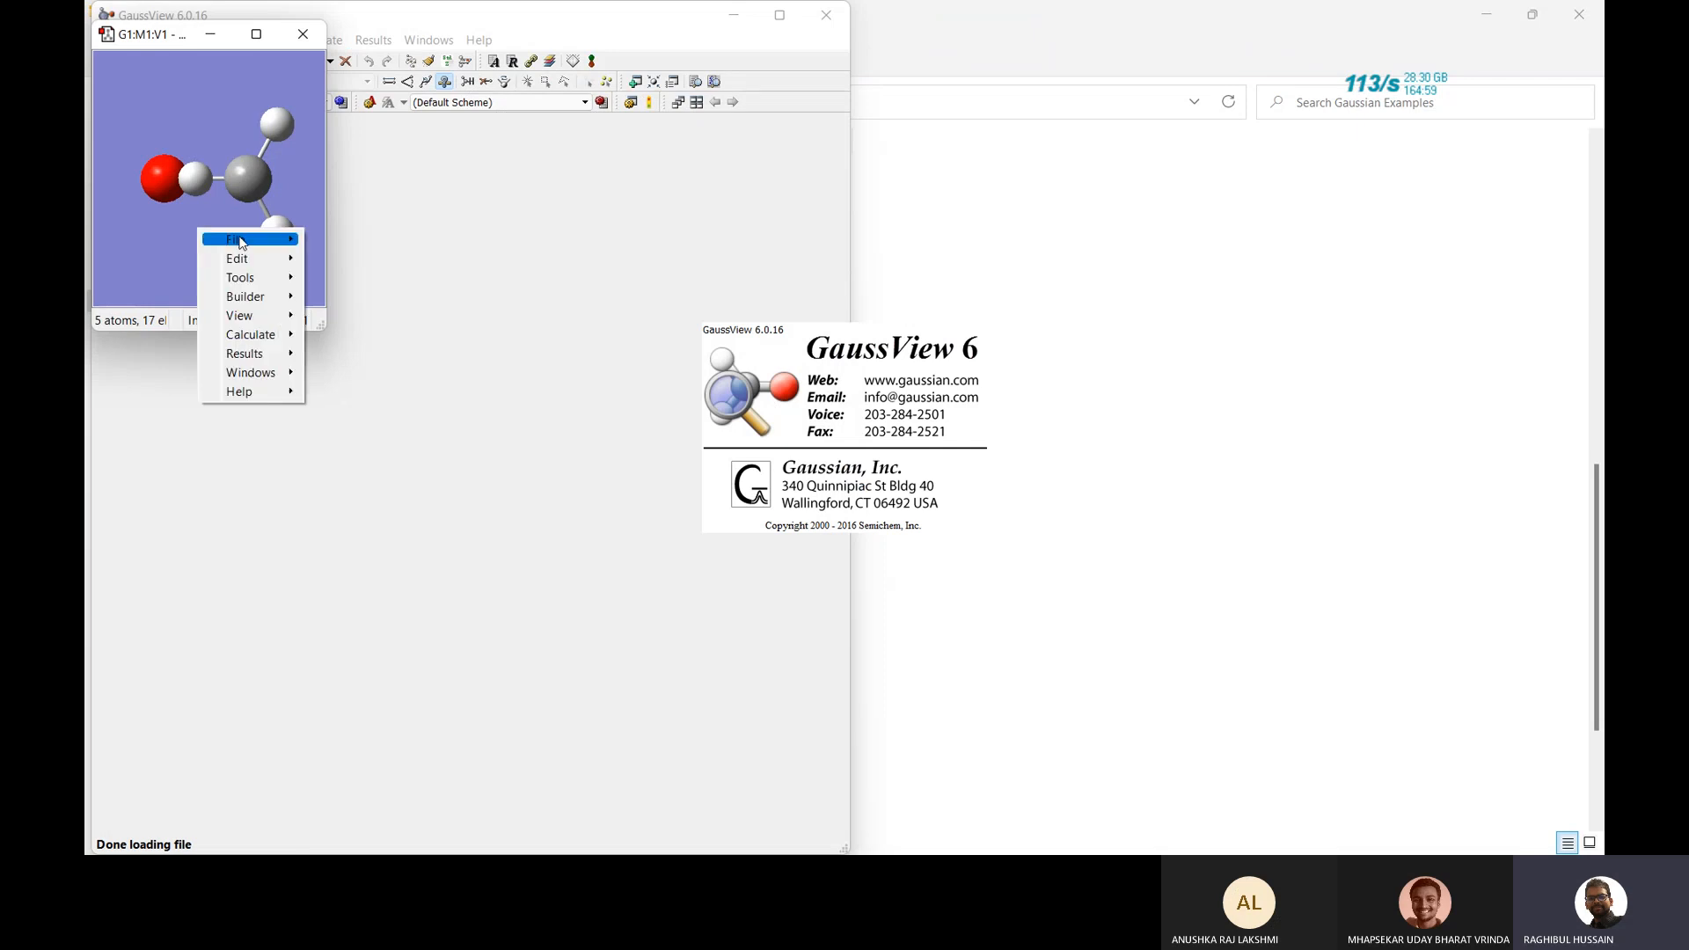
pyautogui.moveTo(240, 243)
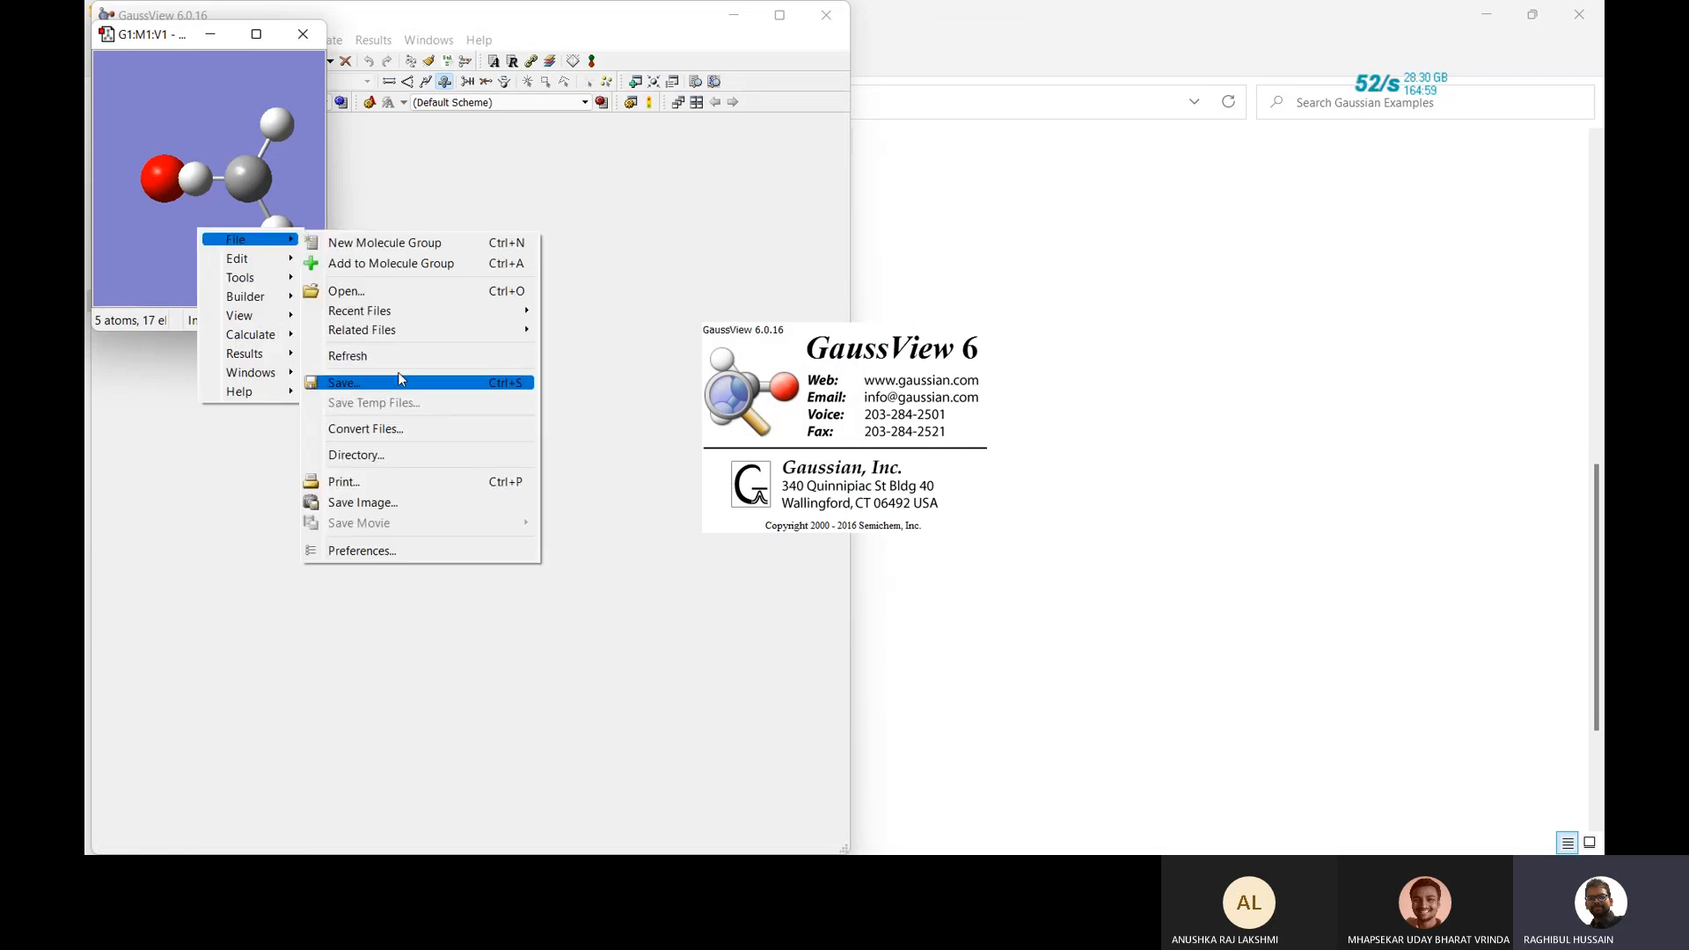
pyautogui.click(398, 378)
pyautogui.click(776, 471)
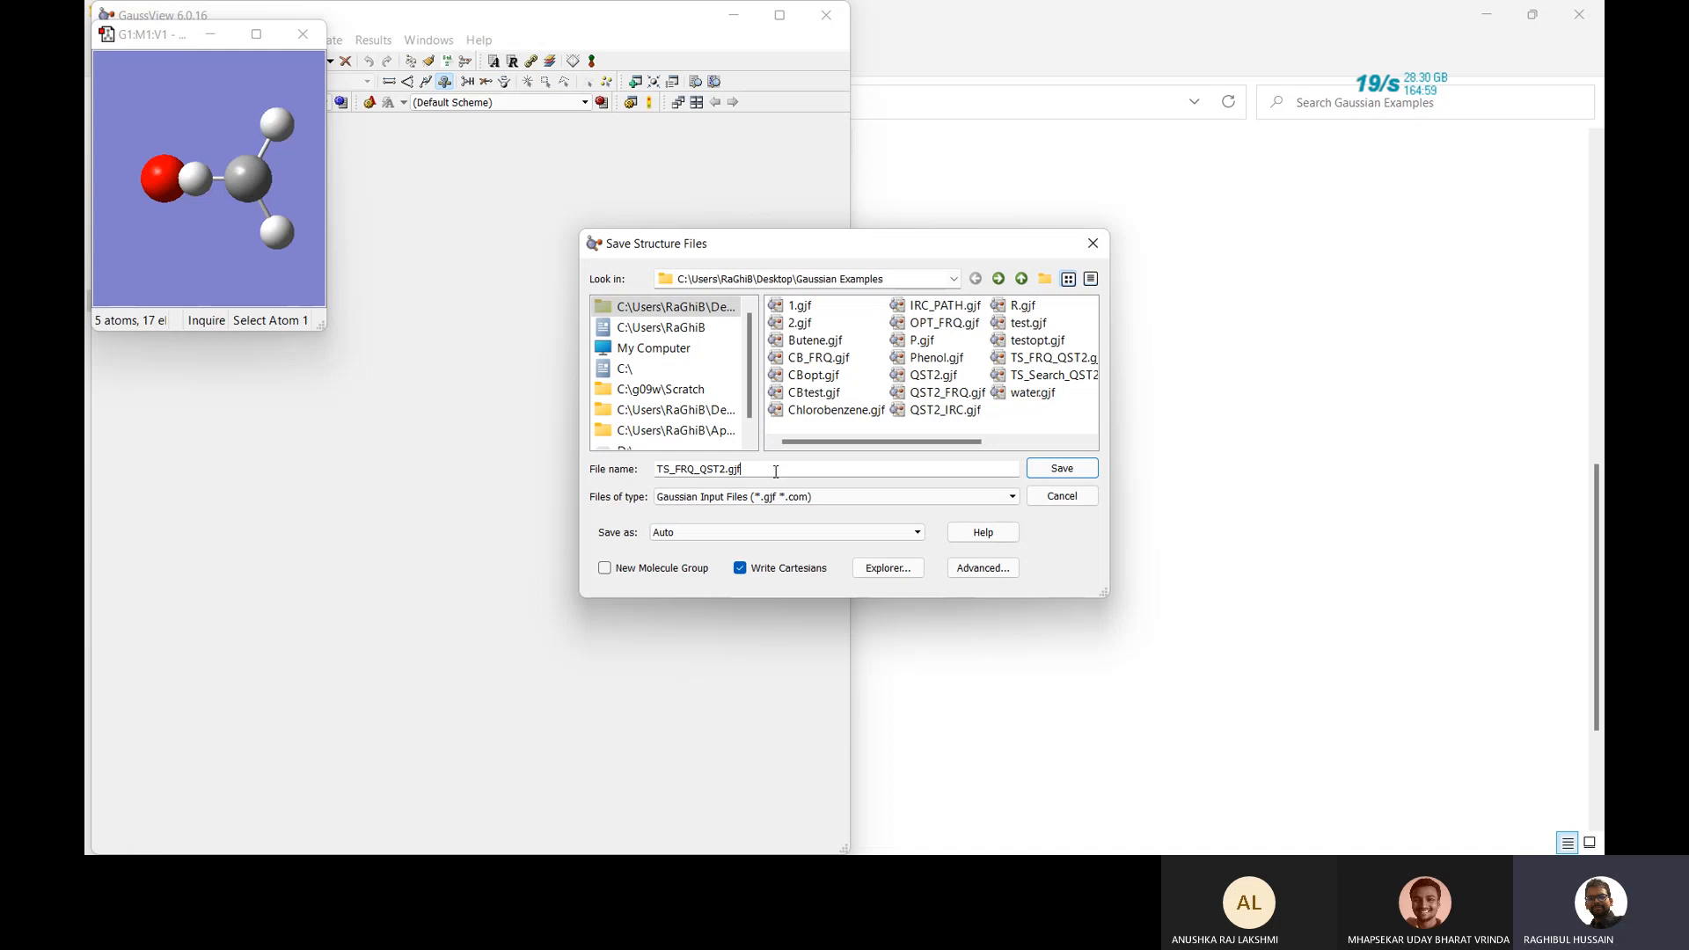
pyautogui.click(1088, 250)
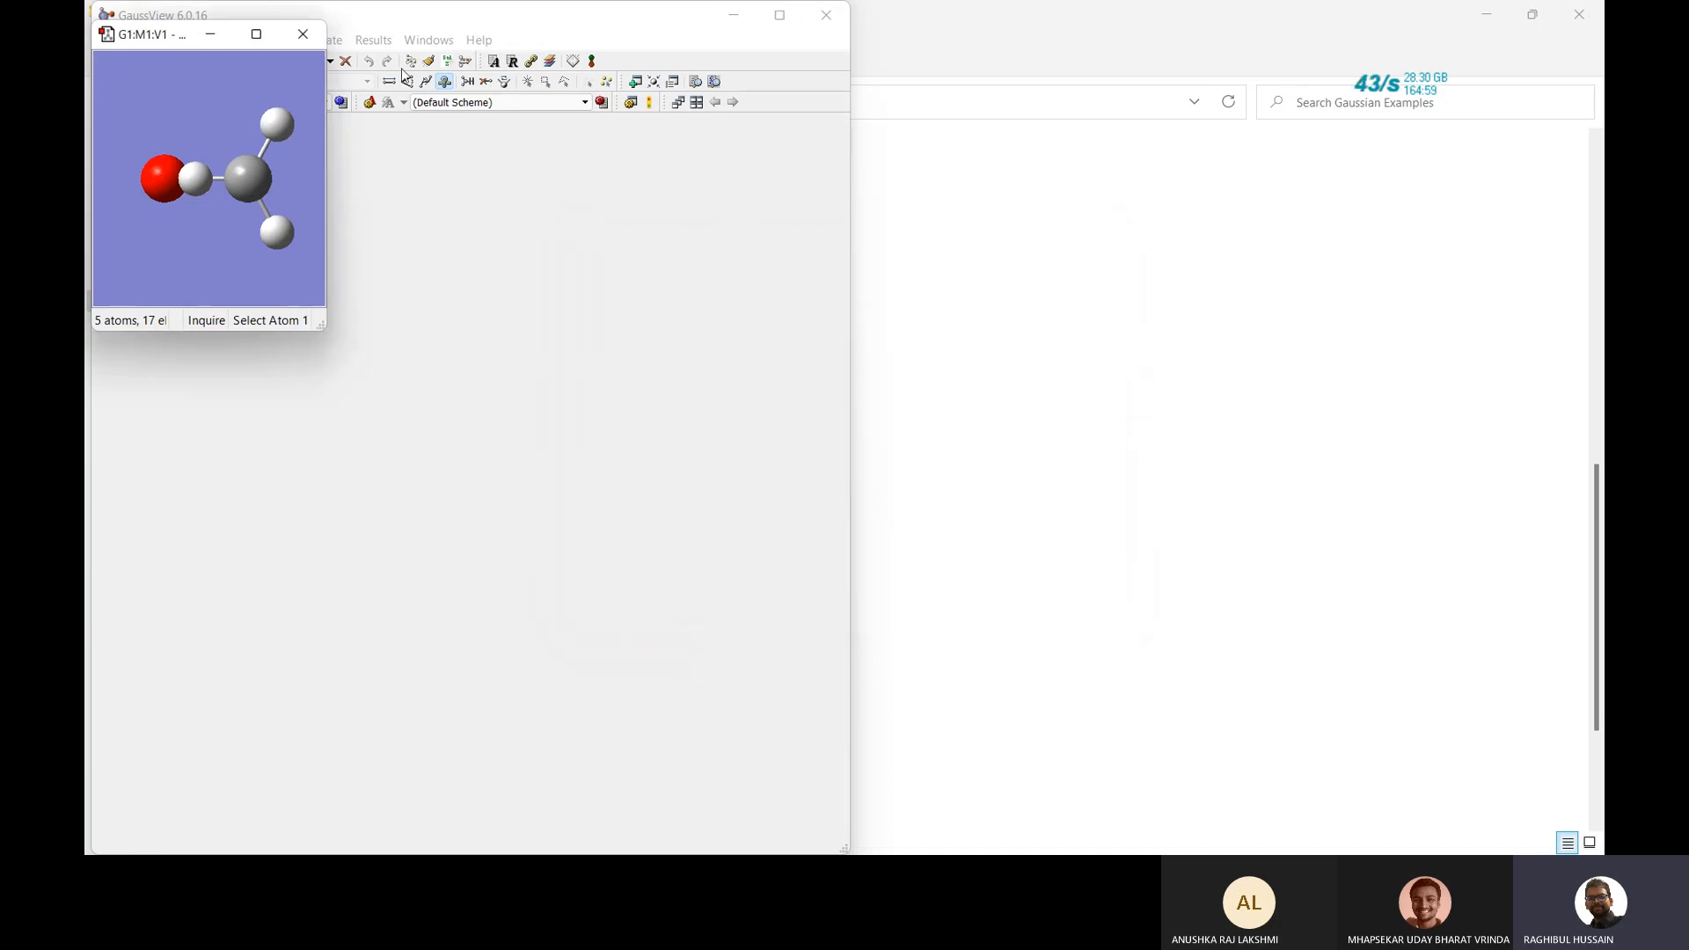
pyautogui.click(256, 35)
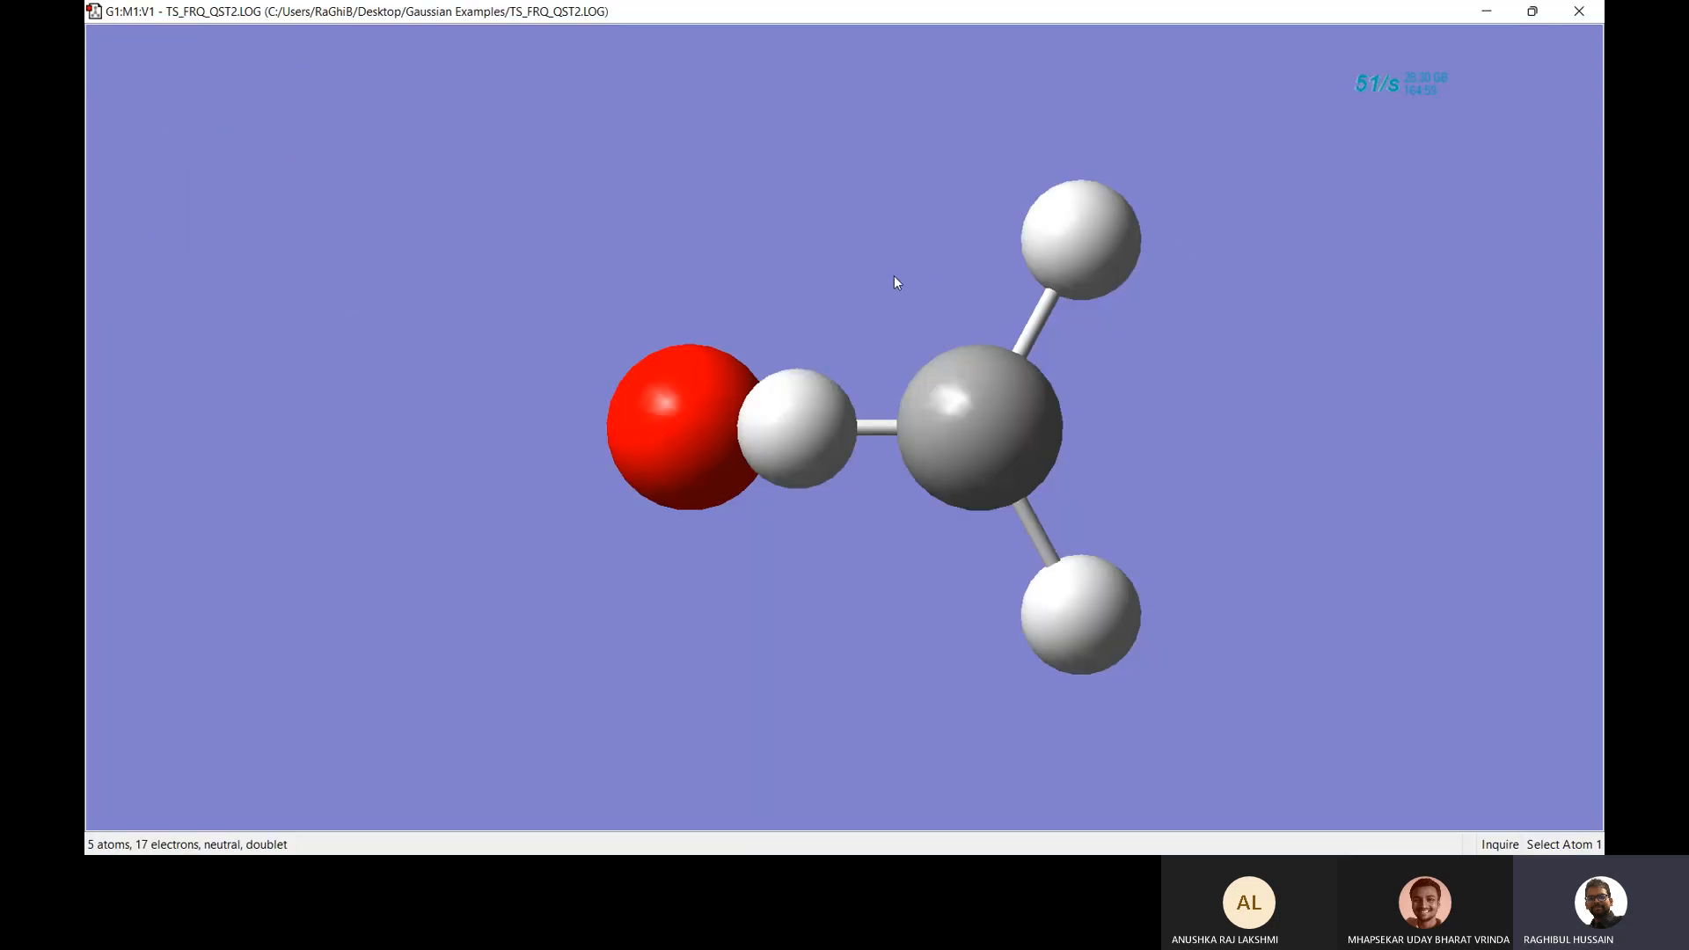
# Set the transition state's Gaussian Calculation Setup job type to IRC.
pyautogui.rightClick(558, 245)
pyautogui.moveTo(640, 370)
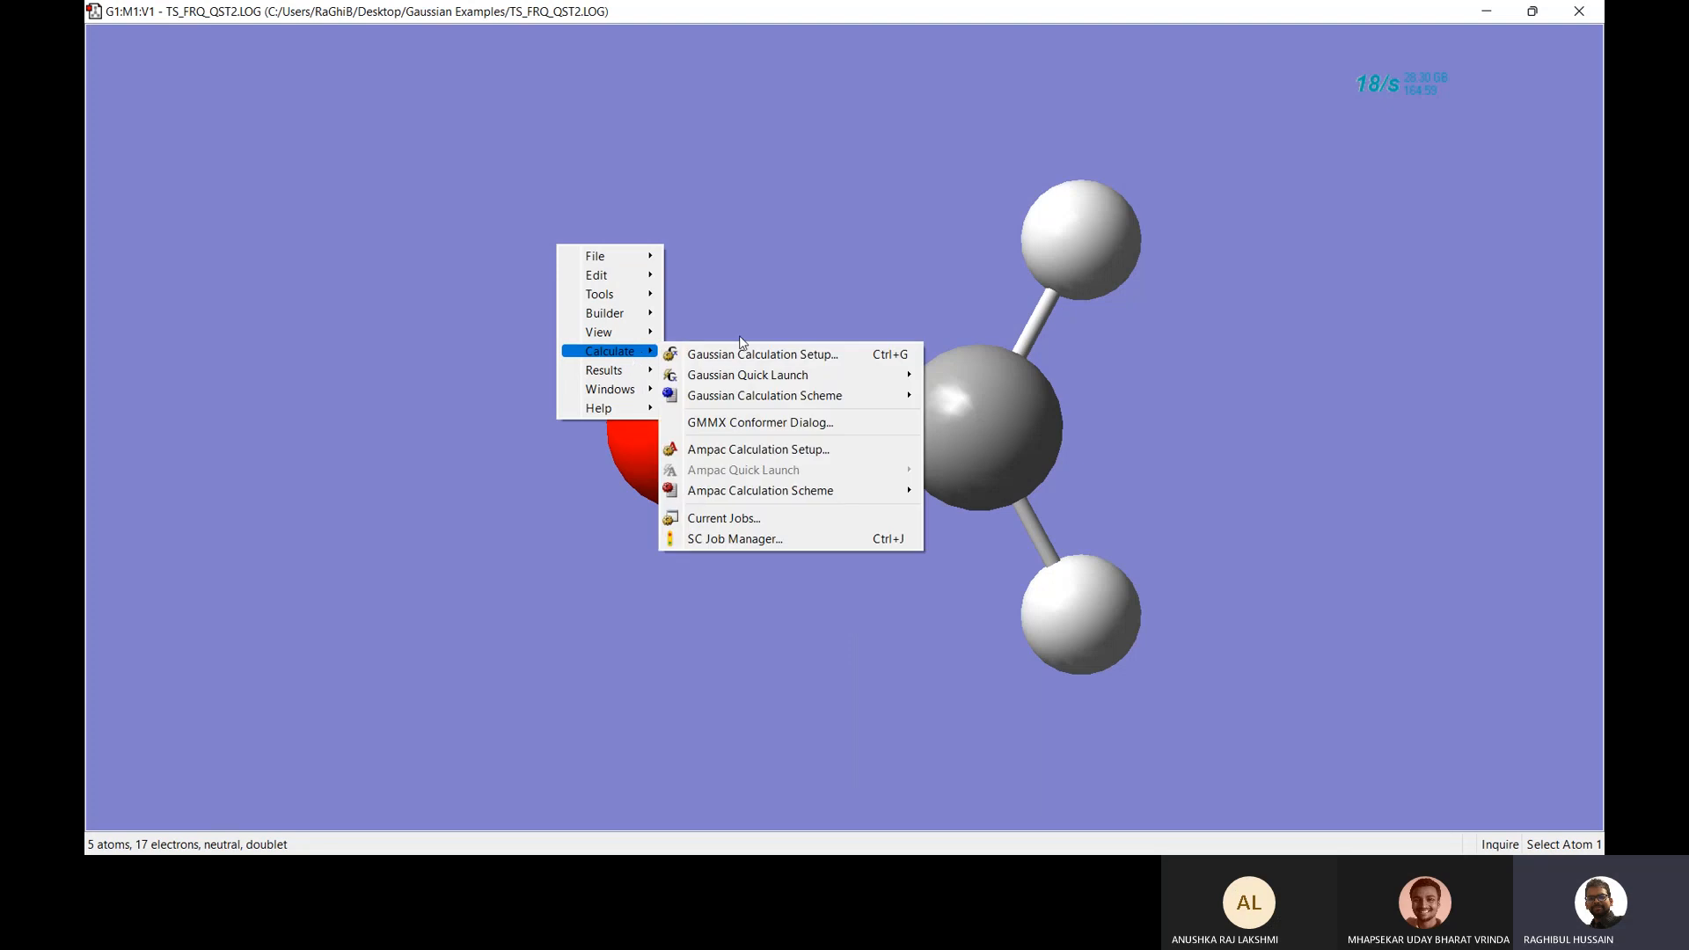
pyautogui.click(760, 355)
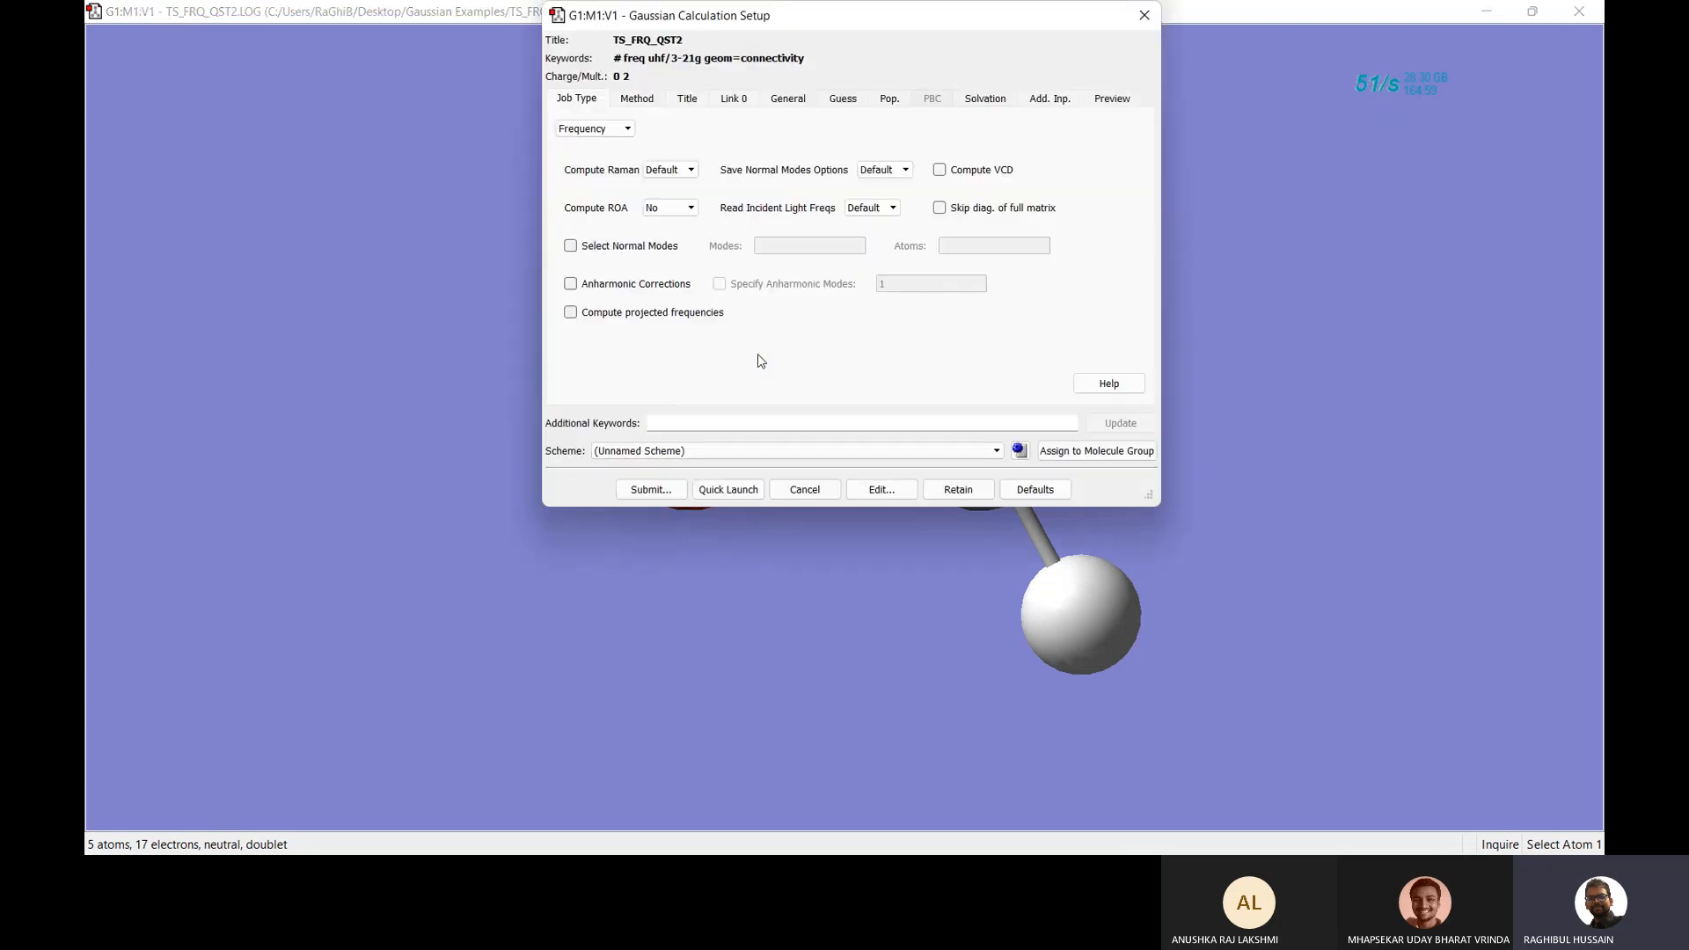
pyautogui.click(588, 129)
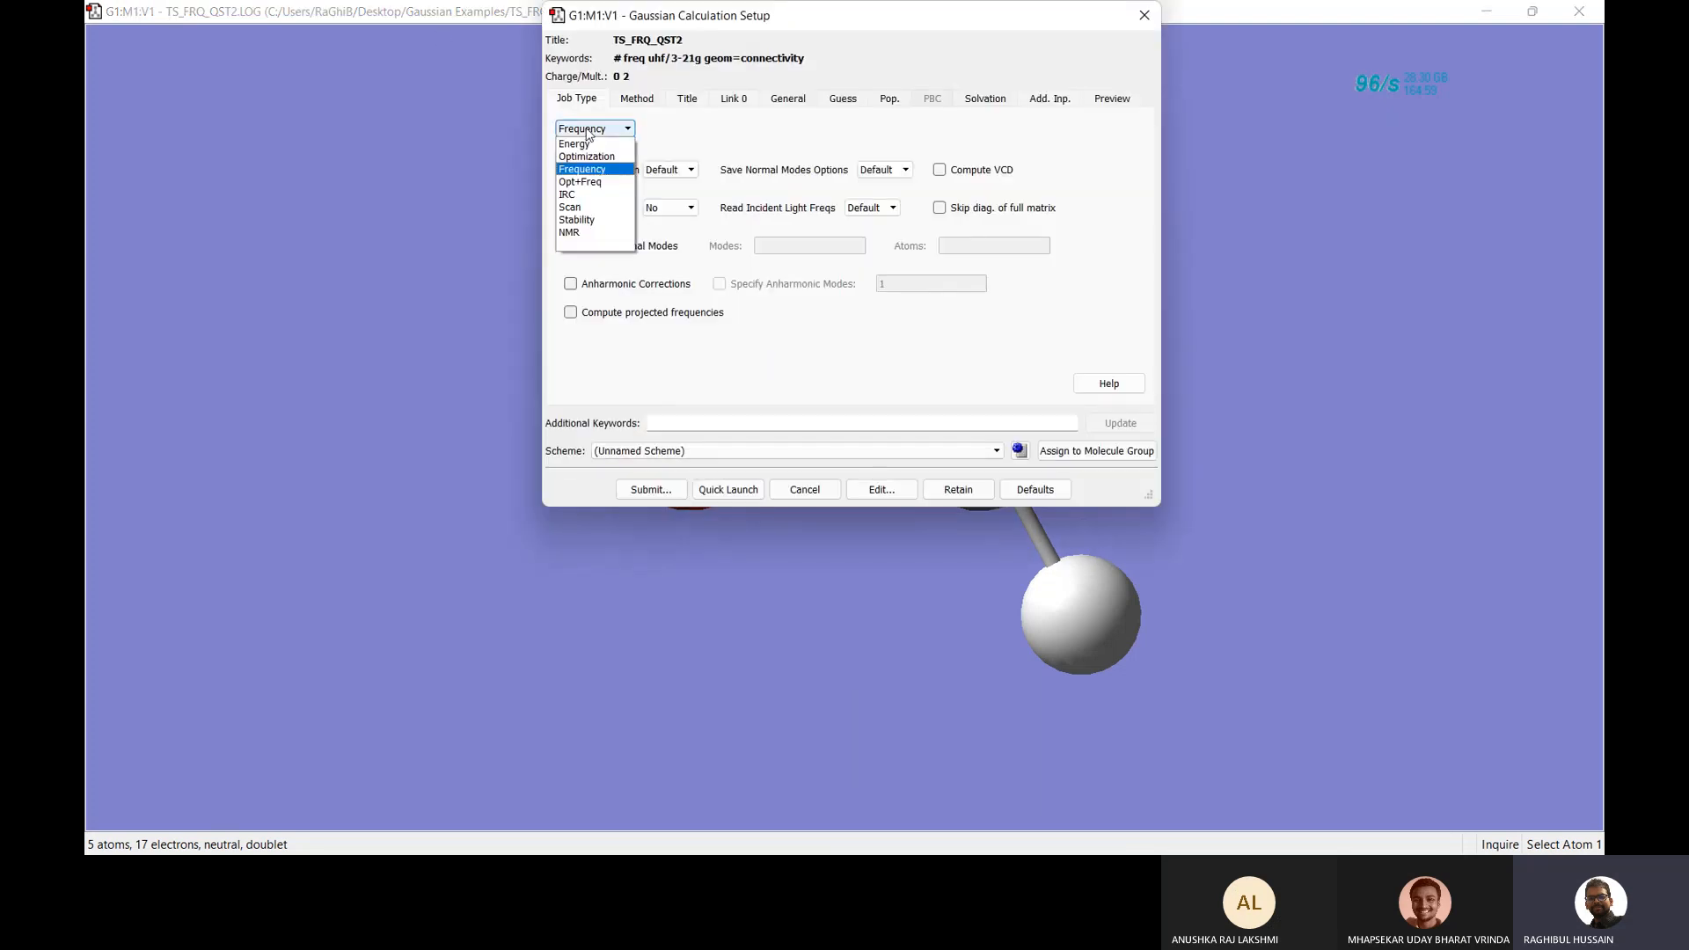
pyautogui.click(571, 195)
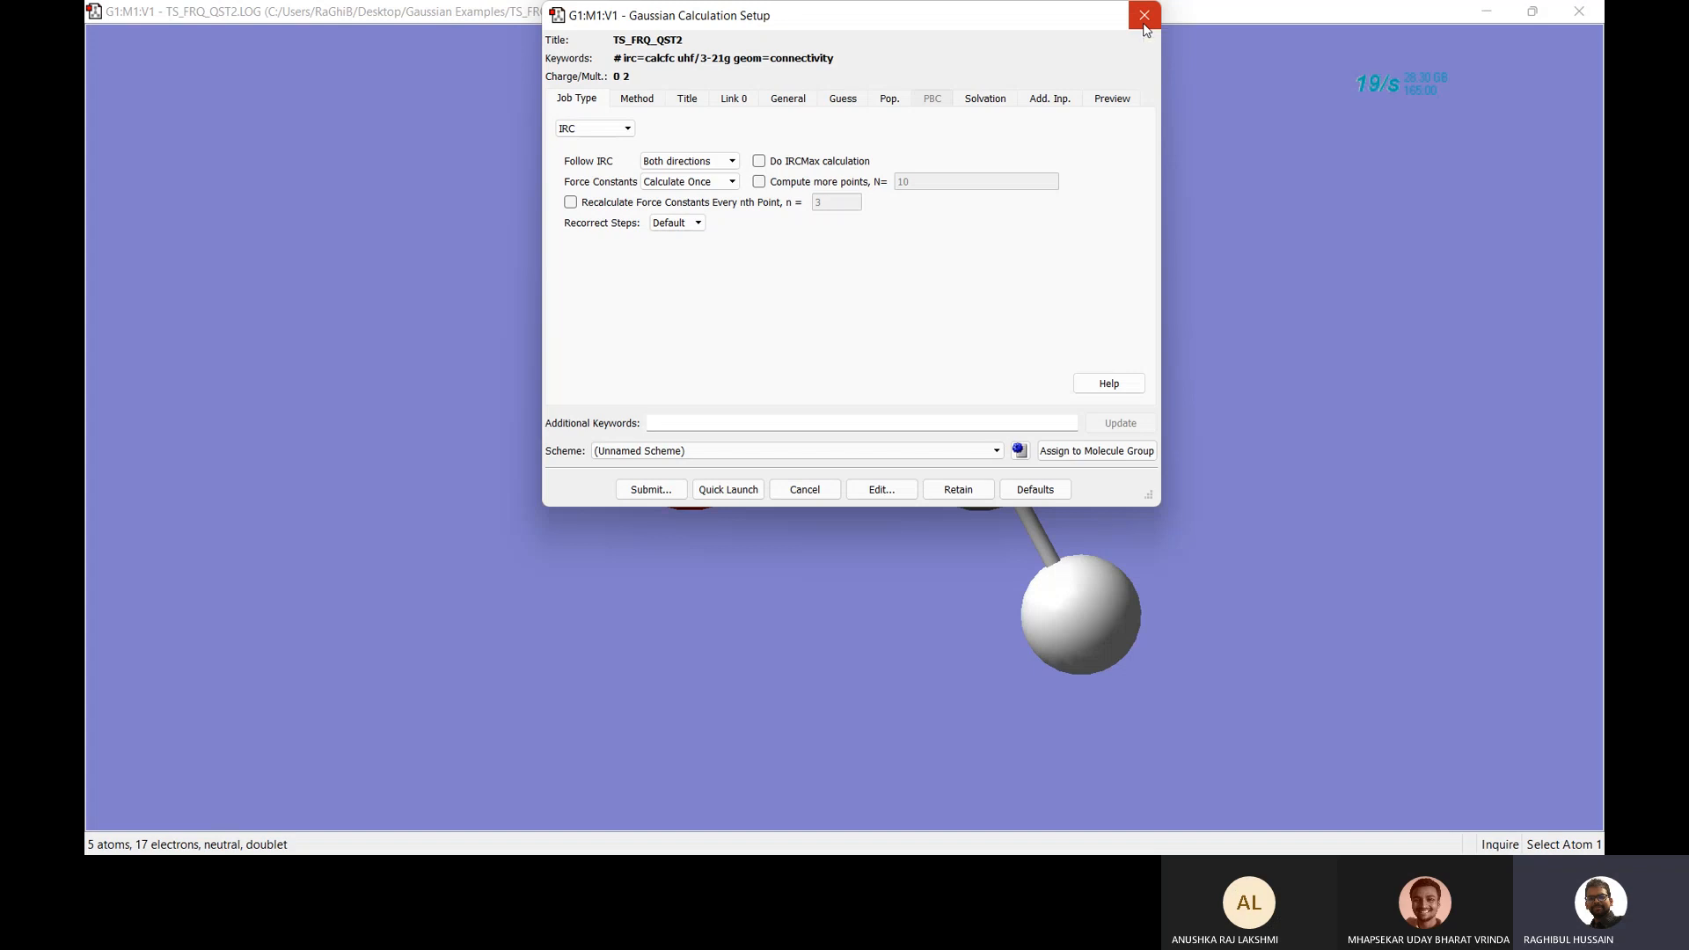
# Close the setup without submitting, then close the molecule window and GaussView.
pyautogui.click(1144, 15)
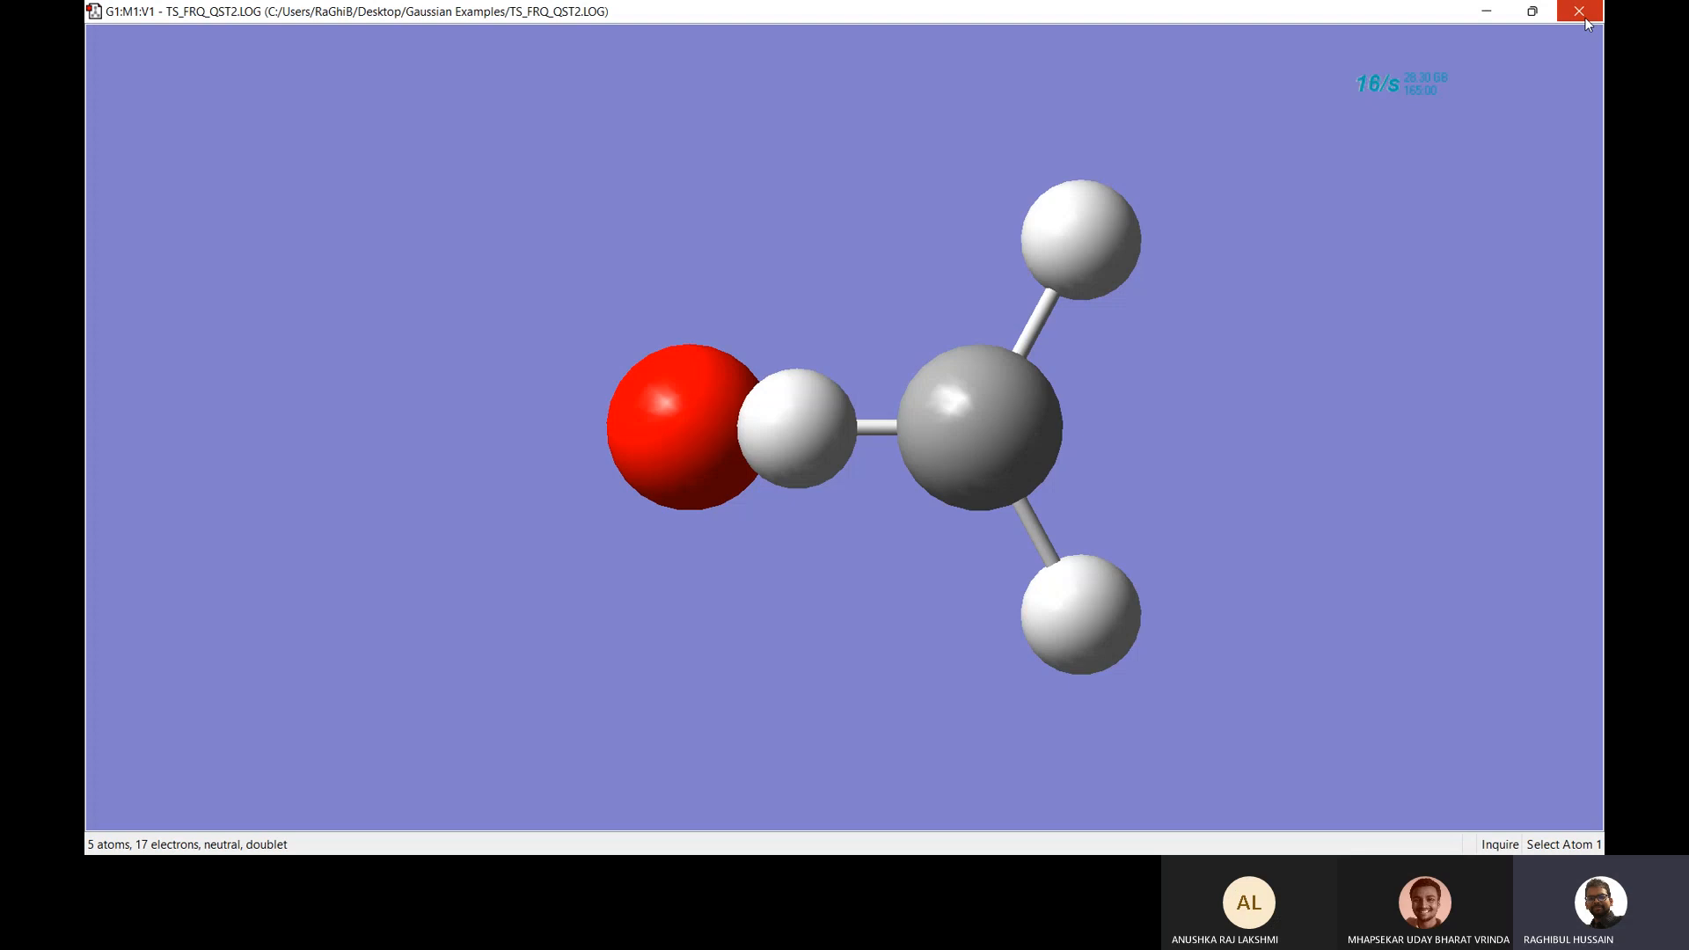
pyautogui.click(1586, 17)
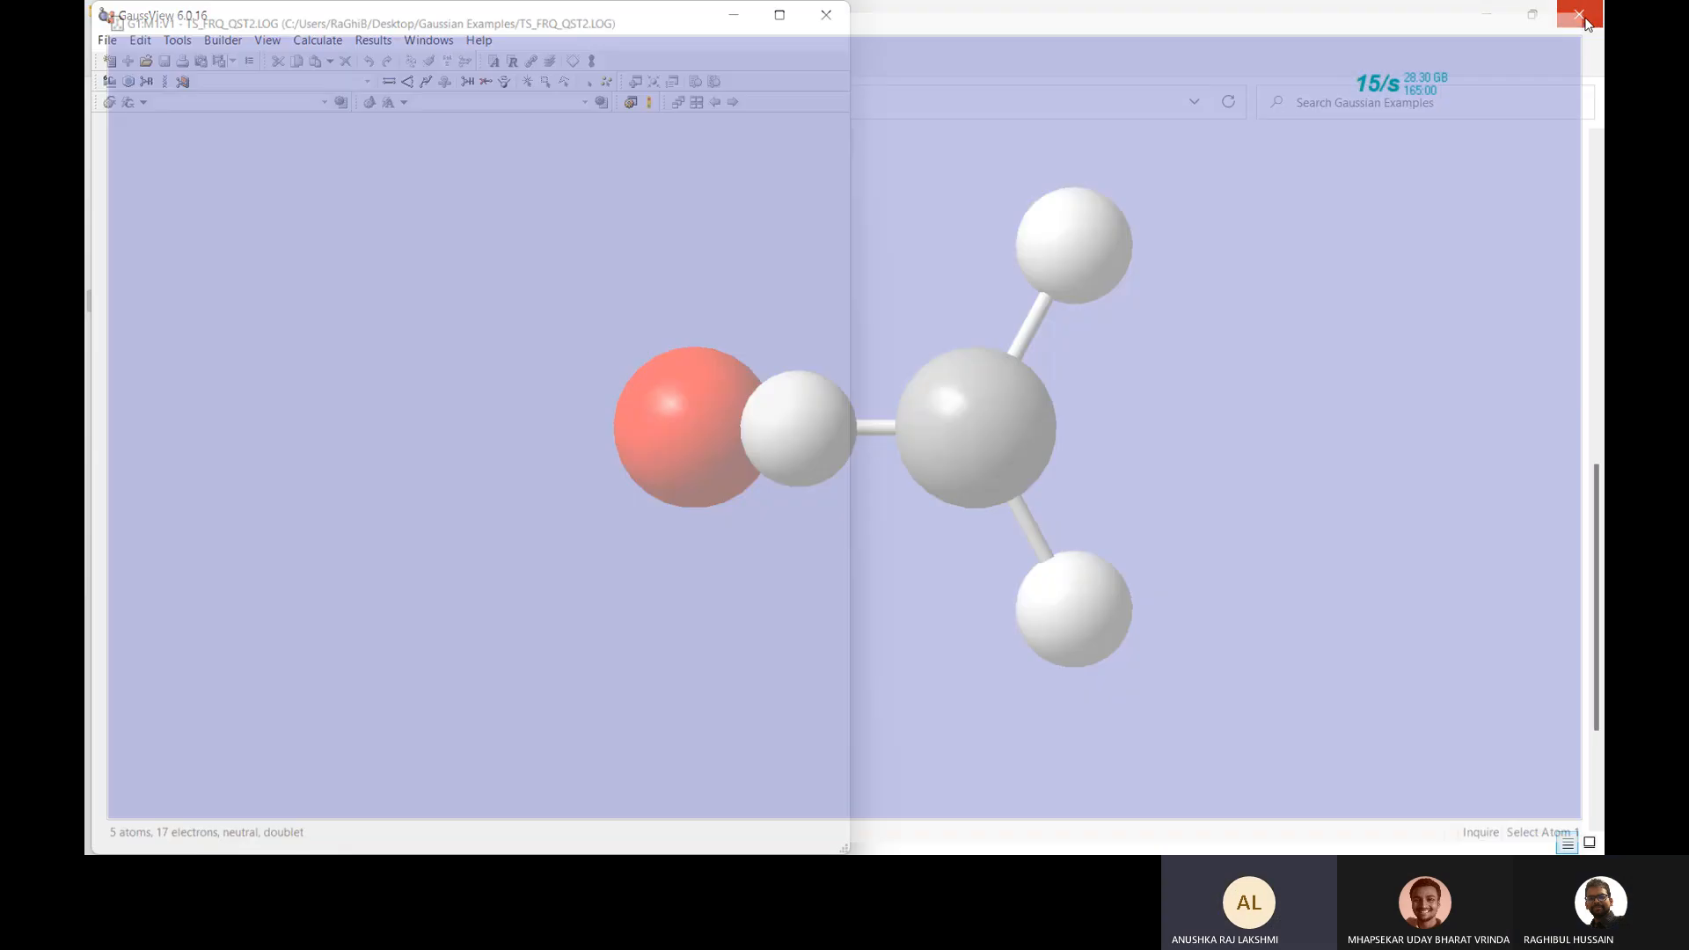
pyautogui.click(827, 16)
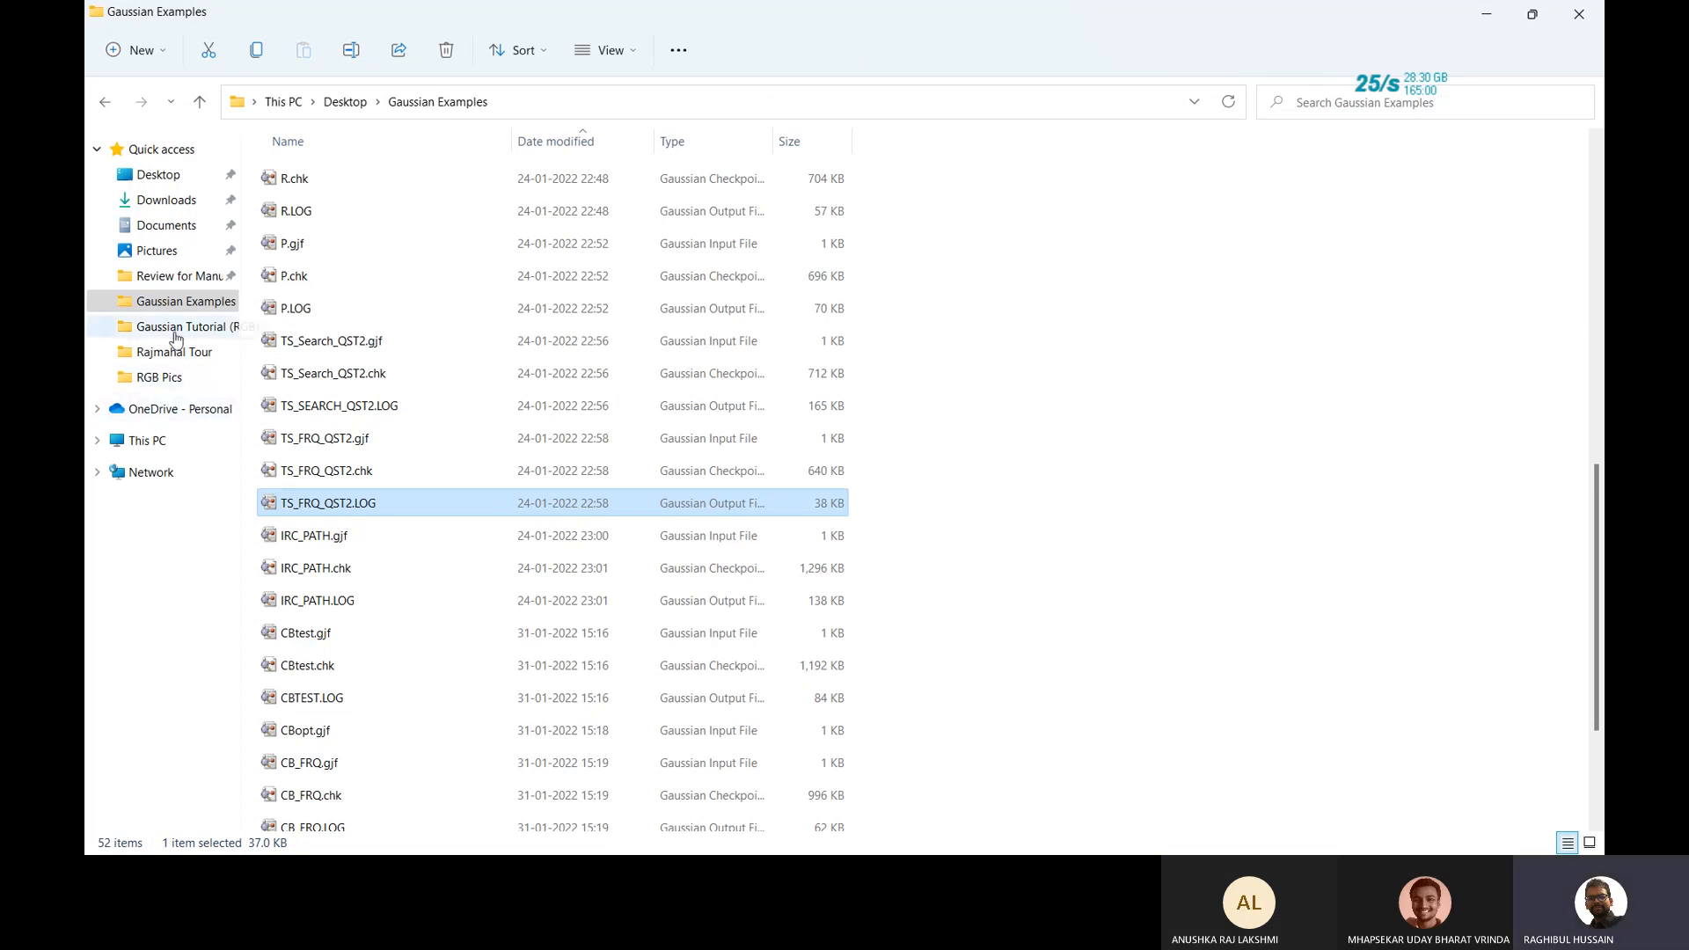
# Open PES Tutorail.pptx from Gaussian Tutorial (RGB) and show slide 6, Potential Energy Surface.
pyautogui.click(174, 328)
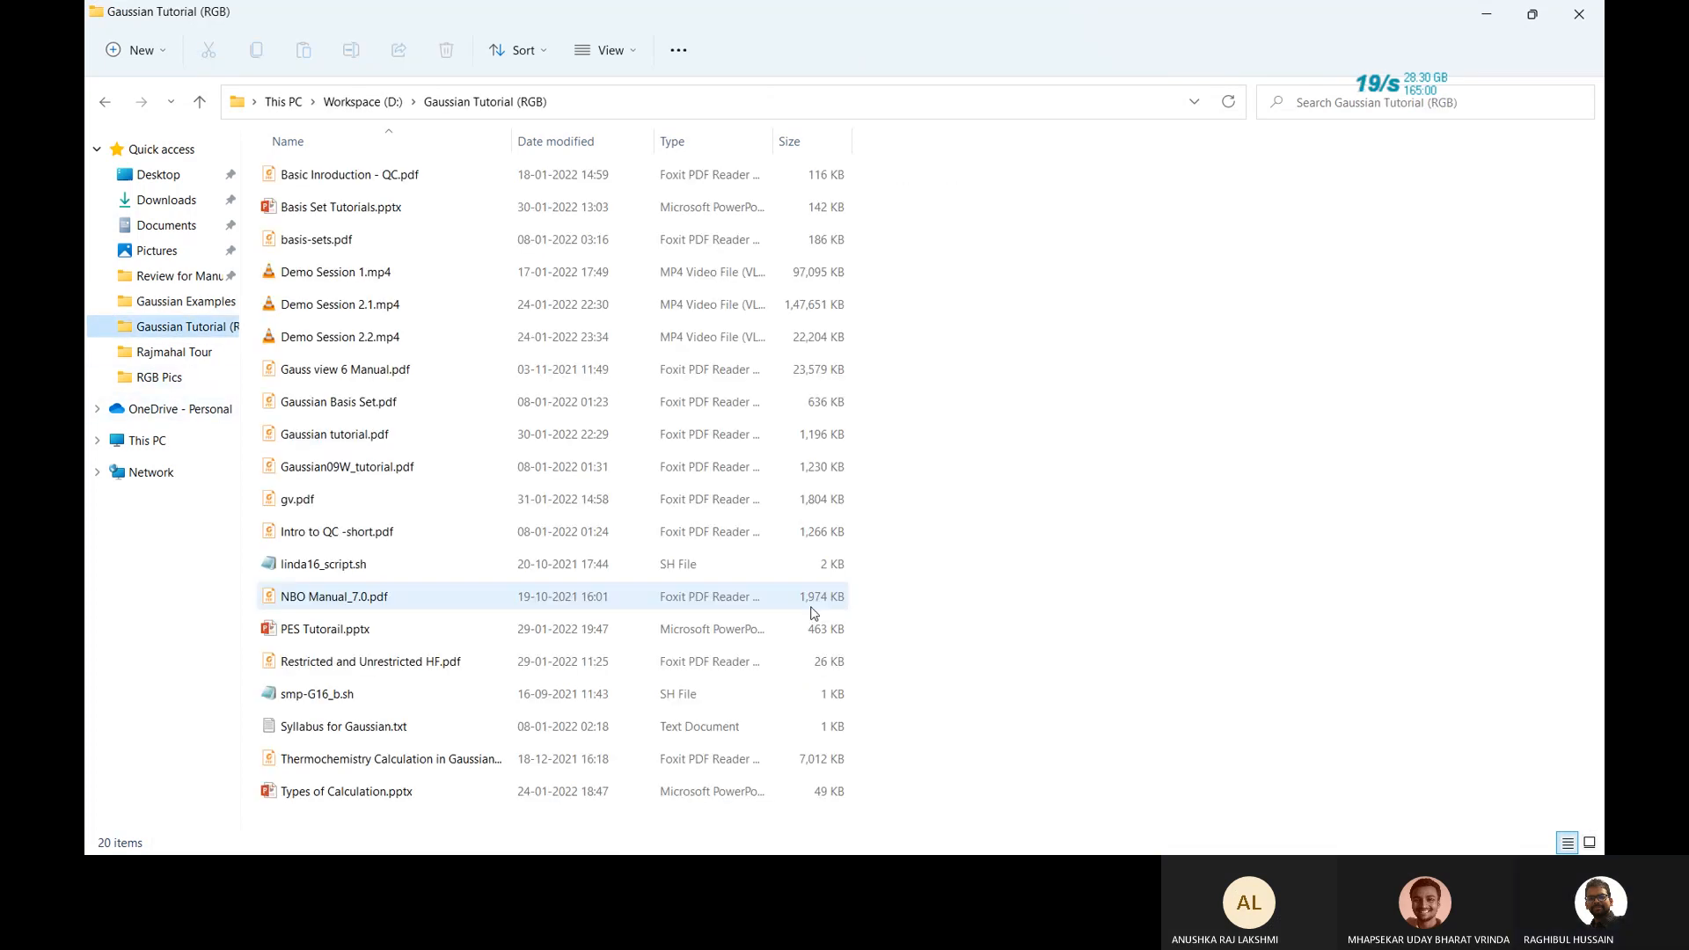
pyautogui.doubleClick(416, 630)
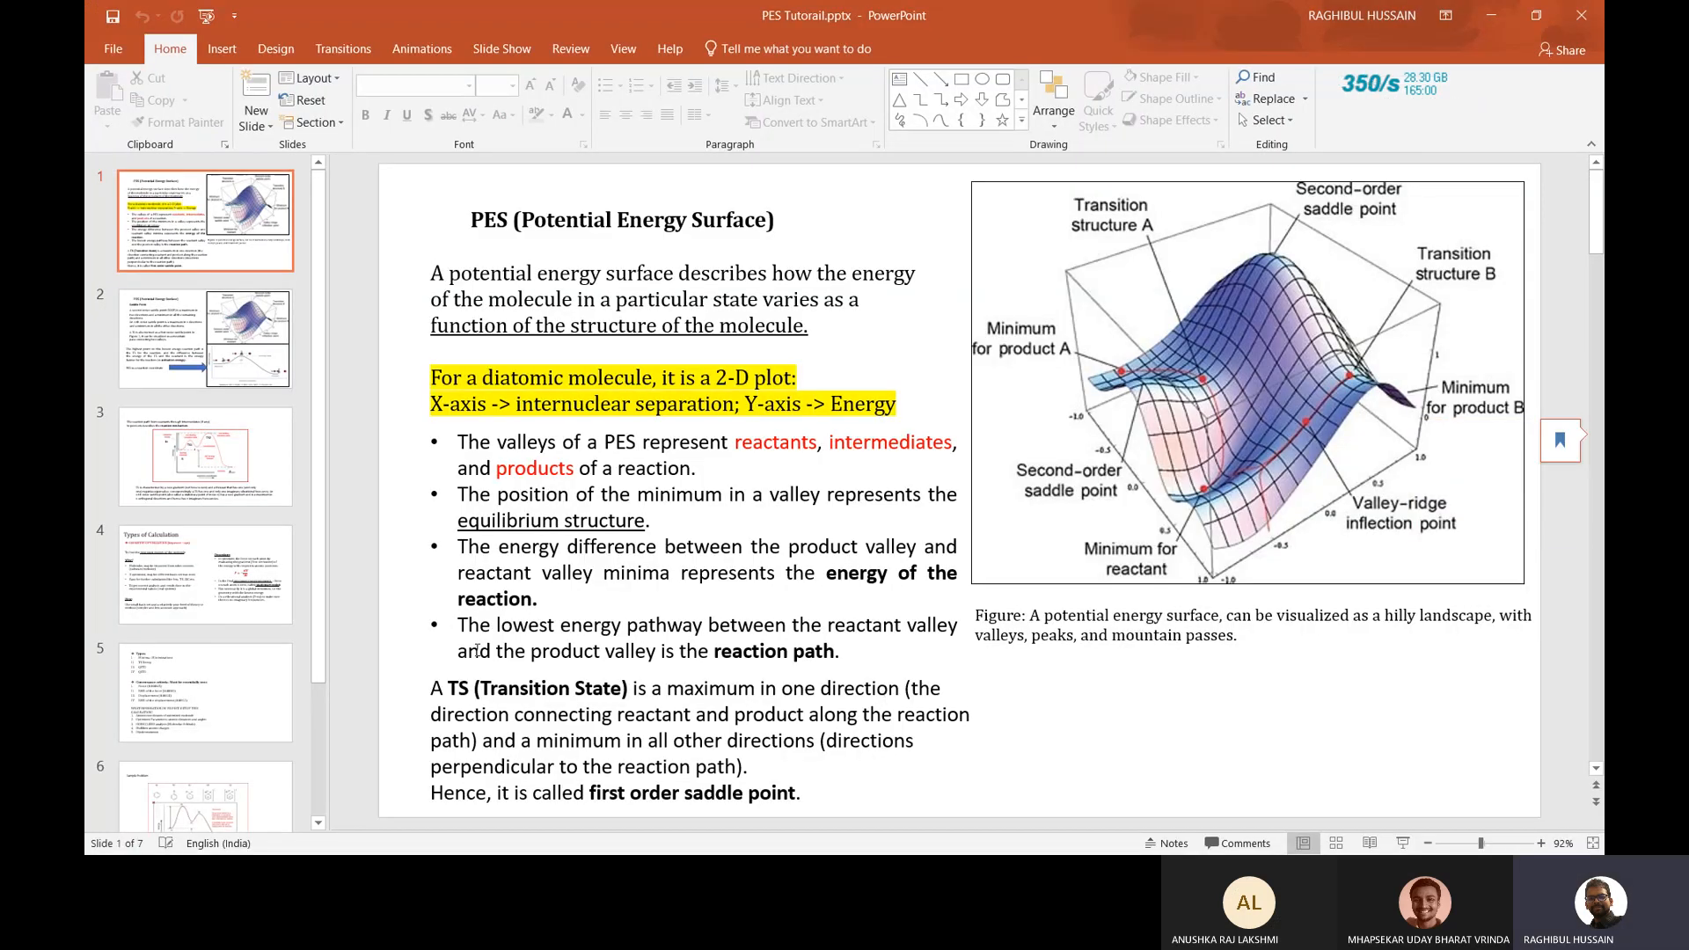
pyautogui.scroll(-2, 188, 640)
pyautogui.click(187, 640)
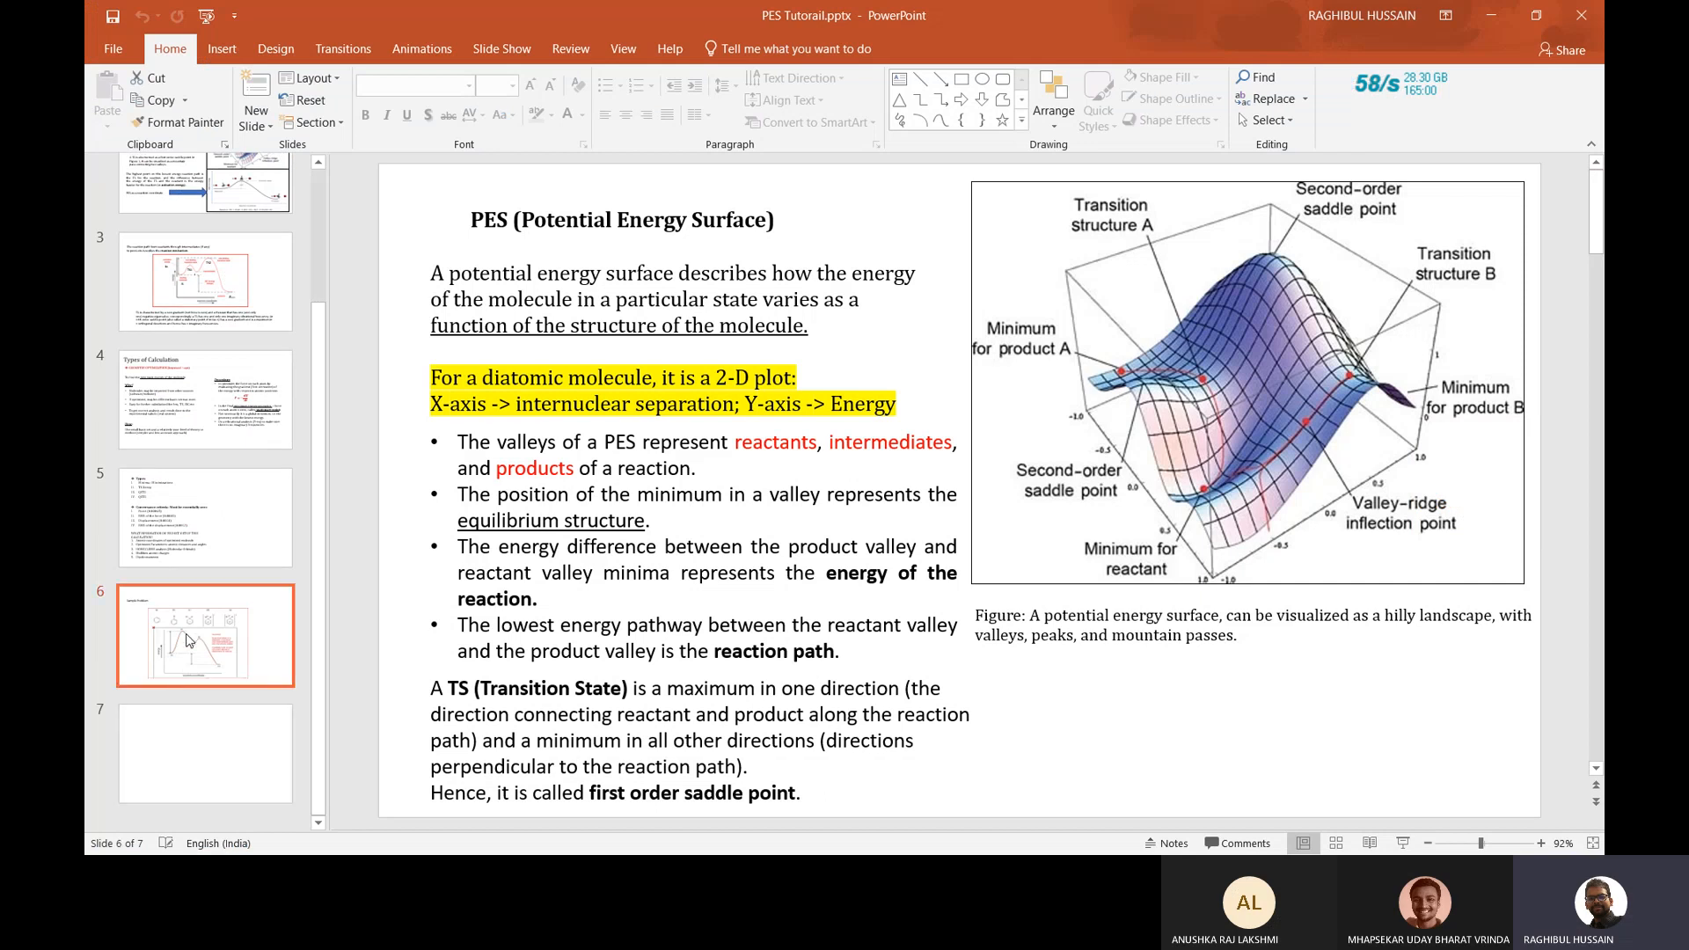